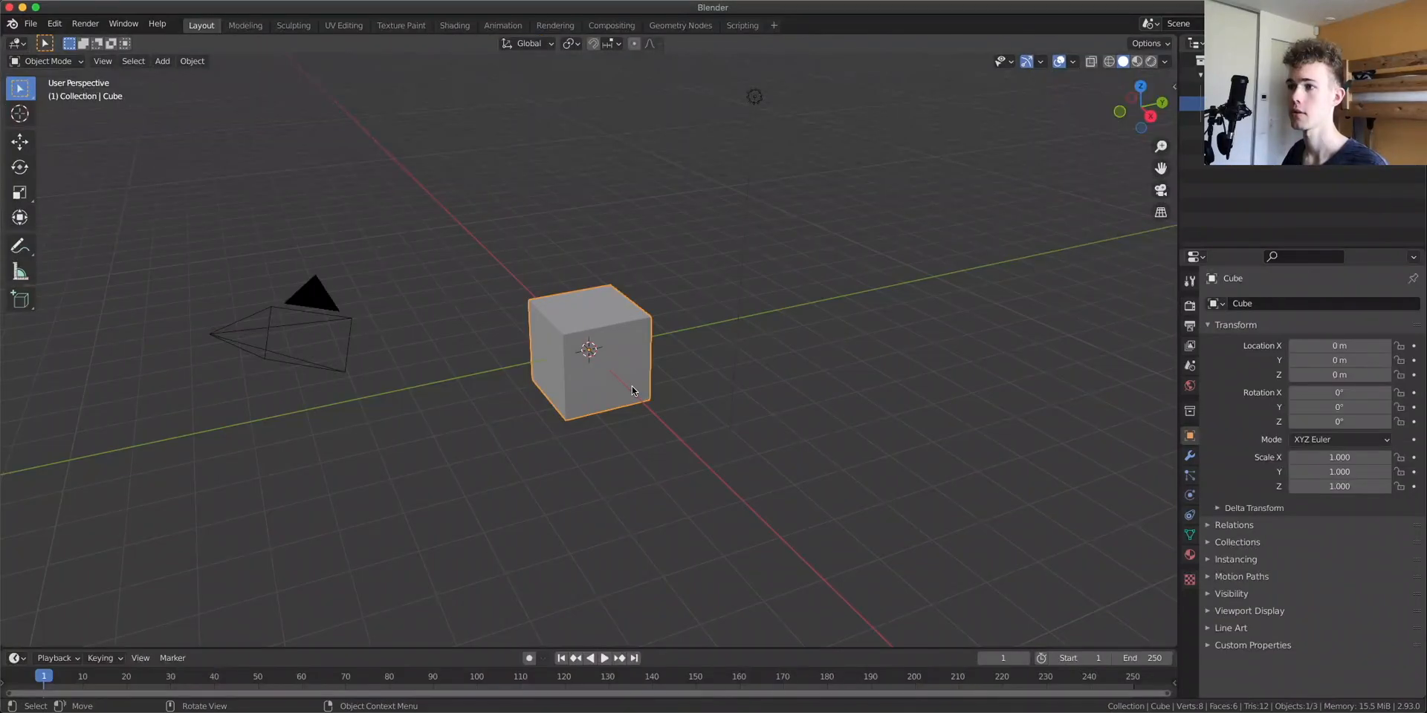
Delete the default cube
key(x)
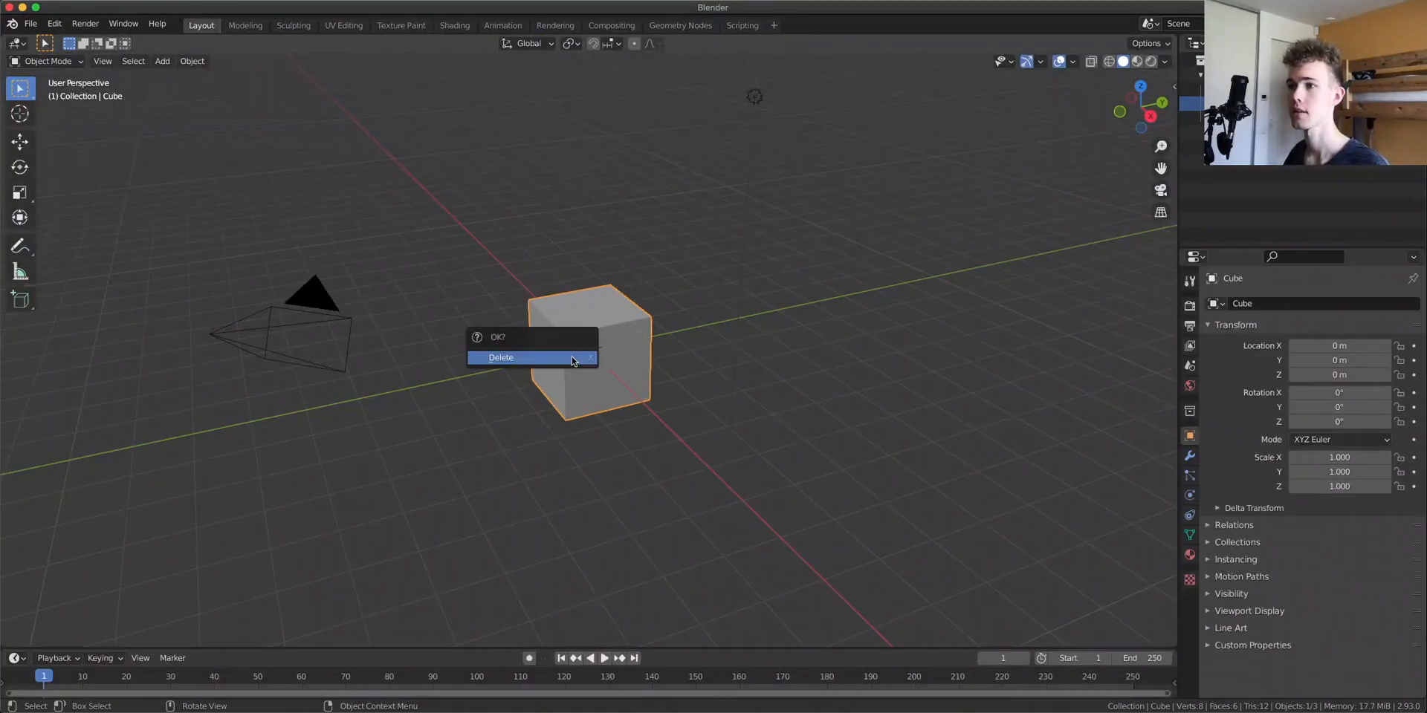
click(572, 359)
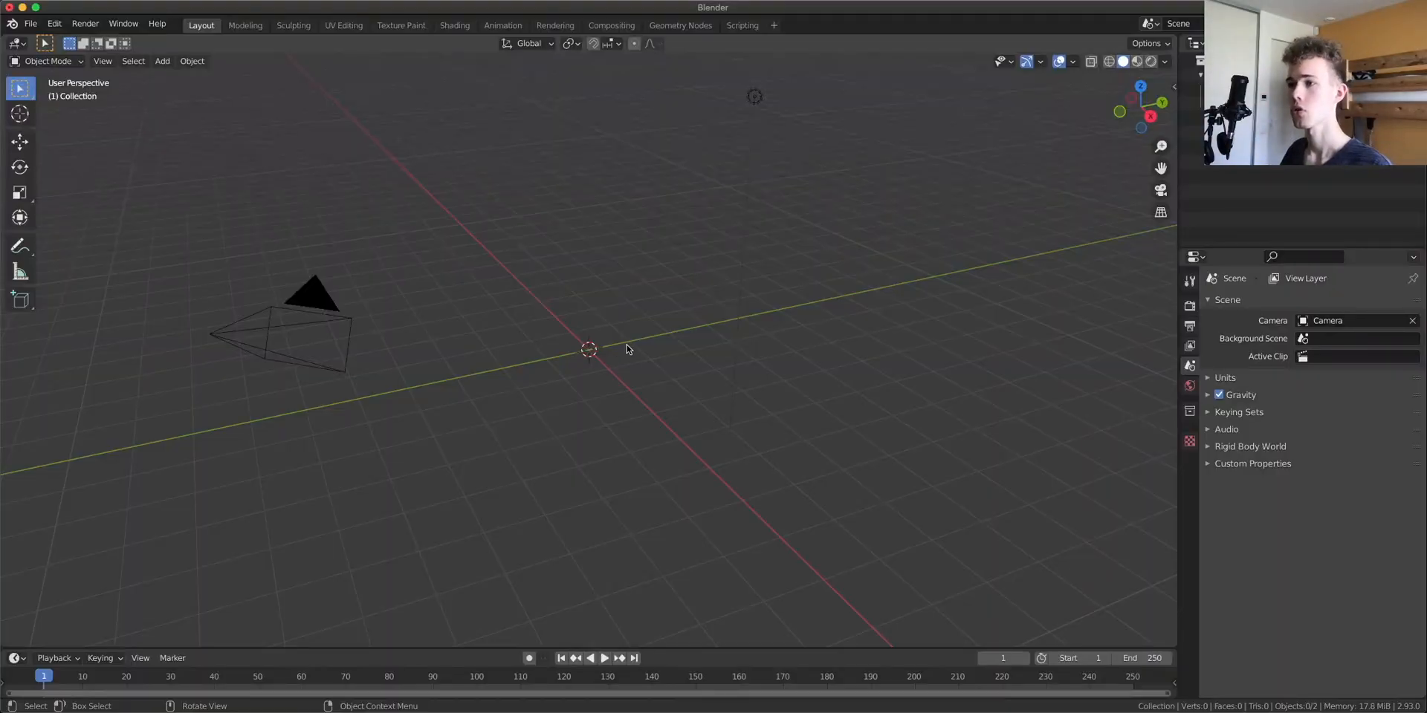
Add a cylinder and select its top face in face select mode
key(shift+a)
click(643, 402)
scroll(609, 378, up, 2)
mouse_move(583, 364)
shift+middle_down()
mouse_move(614, 449)
mouse_move(585, 378)
shift+middle_up()
scroll(615, 449, up, 1)
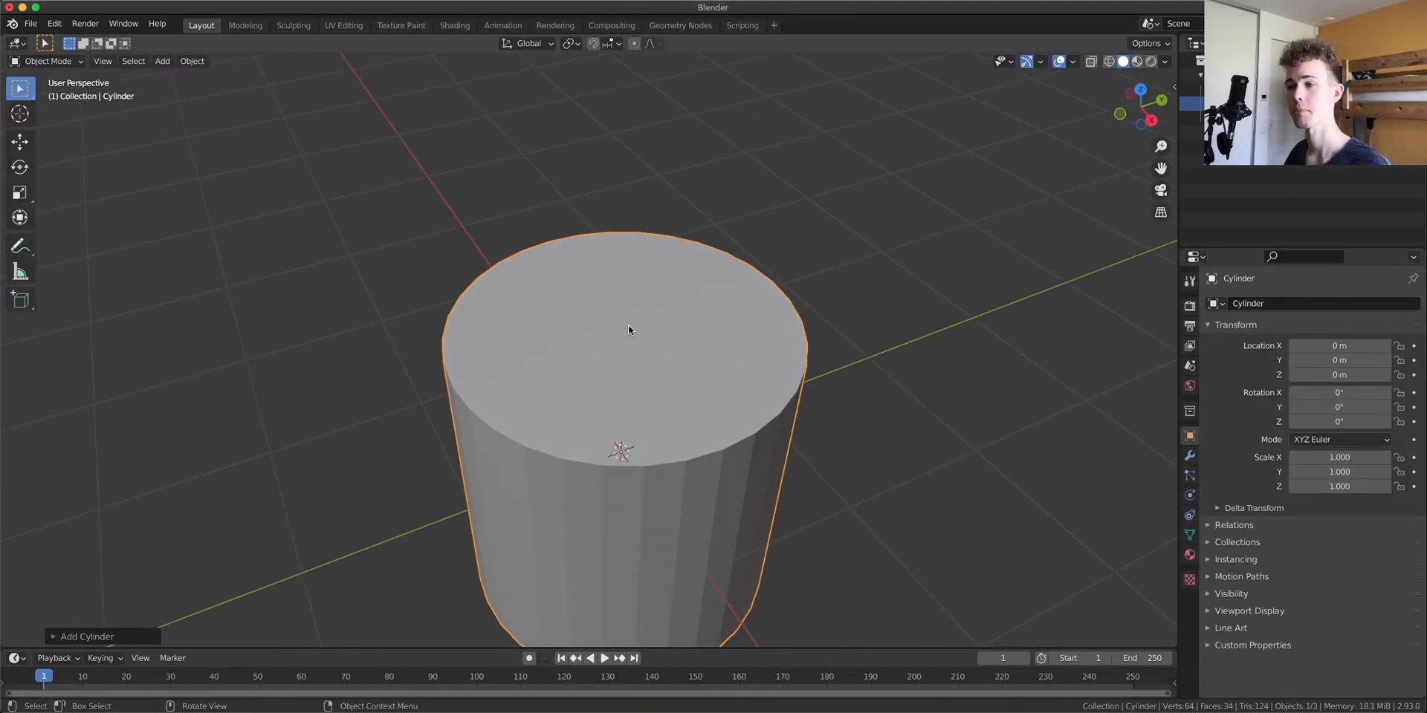
key(Tab)
key(3)
click(565, 378)
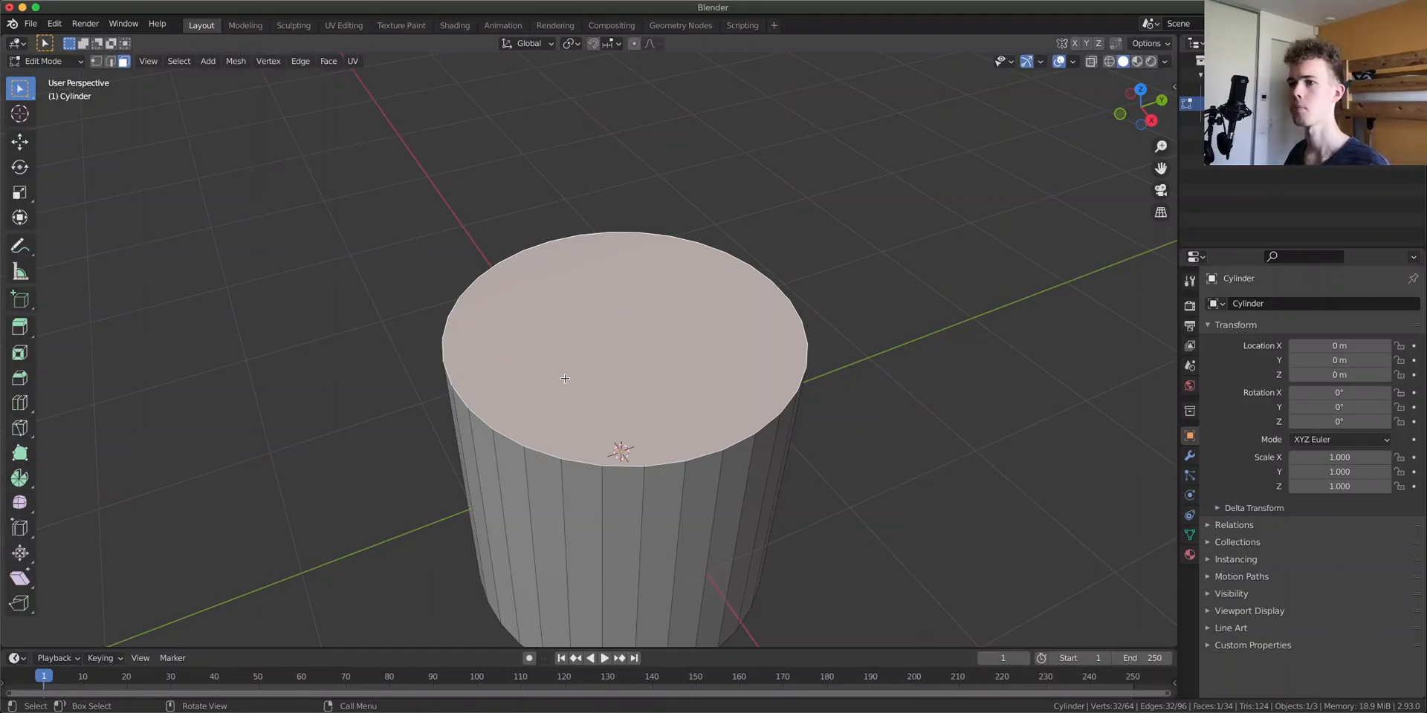
middle_drag(565, 378, 609, 403)
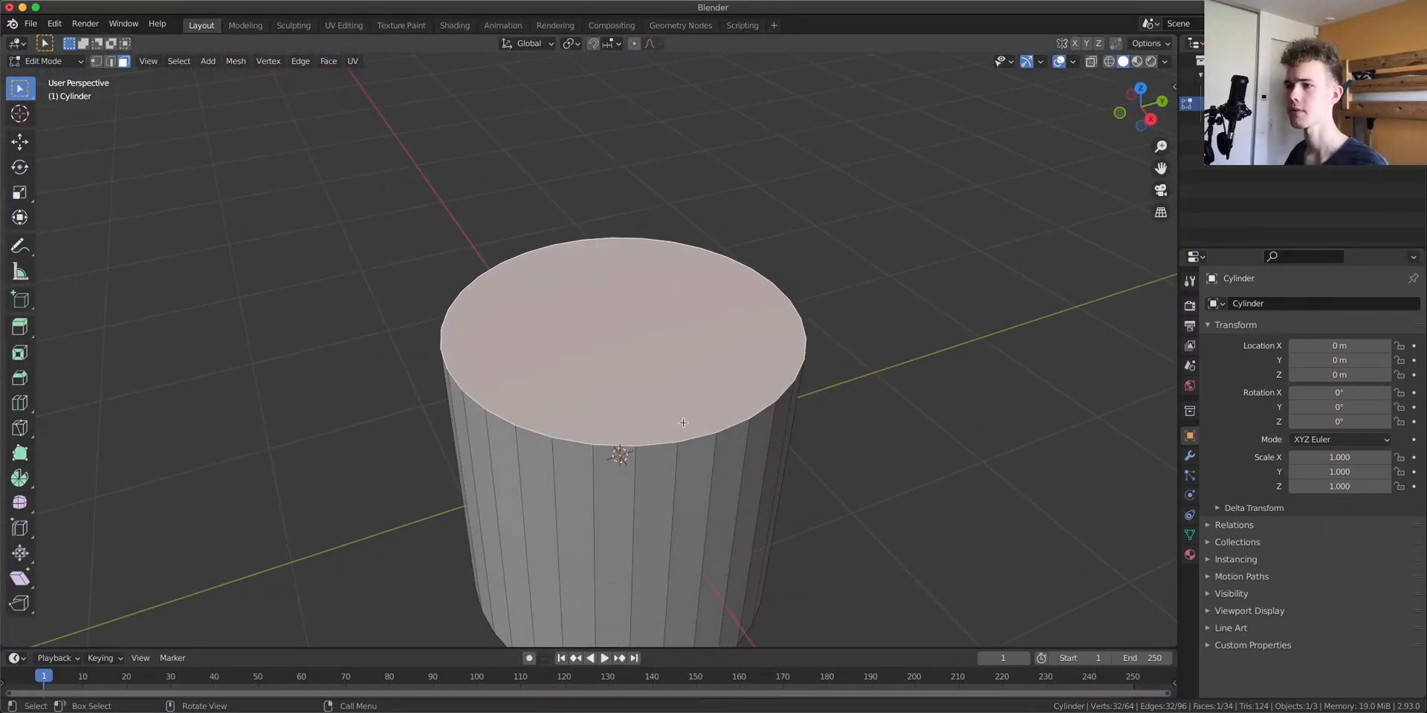
Add a Subdivision Surface modifier with viewport level 4 to the cylinder
key(Tab)
click(1189, 455)
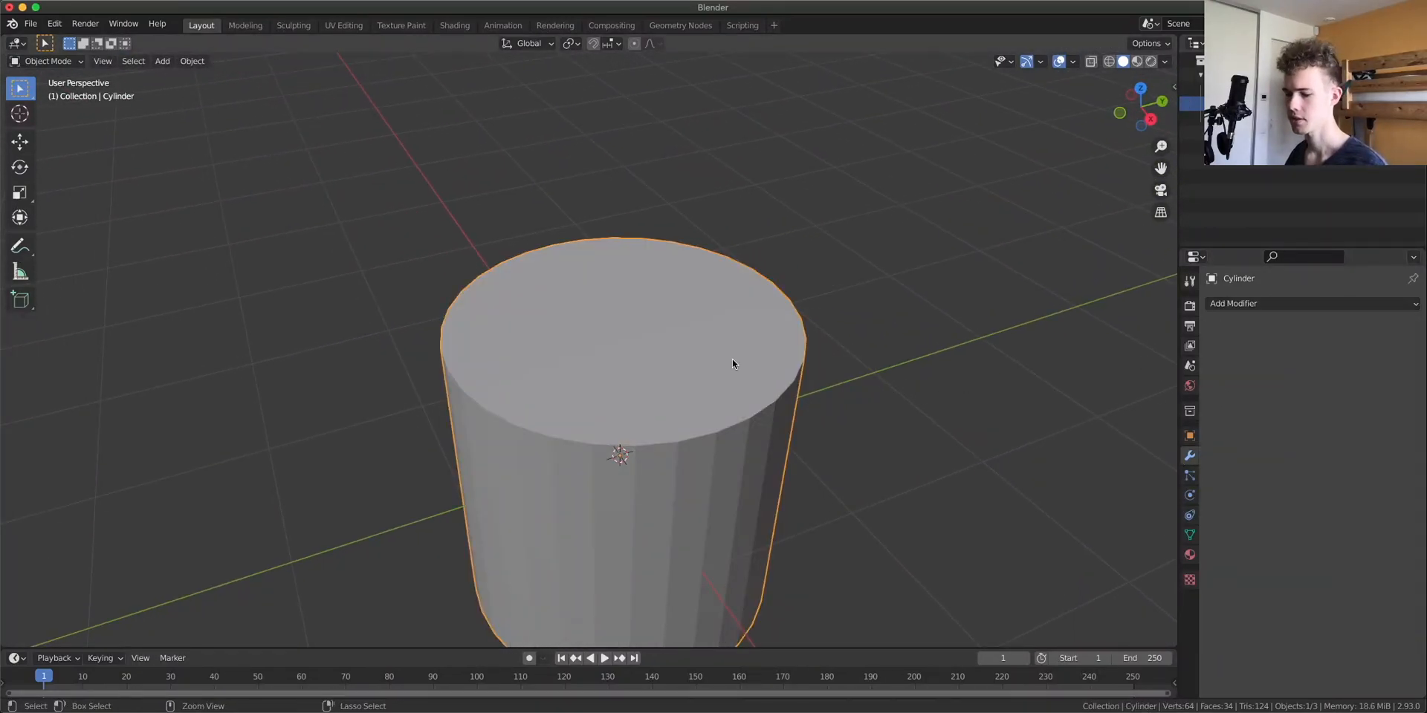
key(ctrl+4)
middle_drag(674, 436, 706, 475)
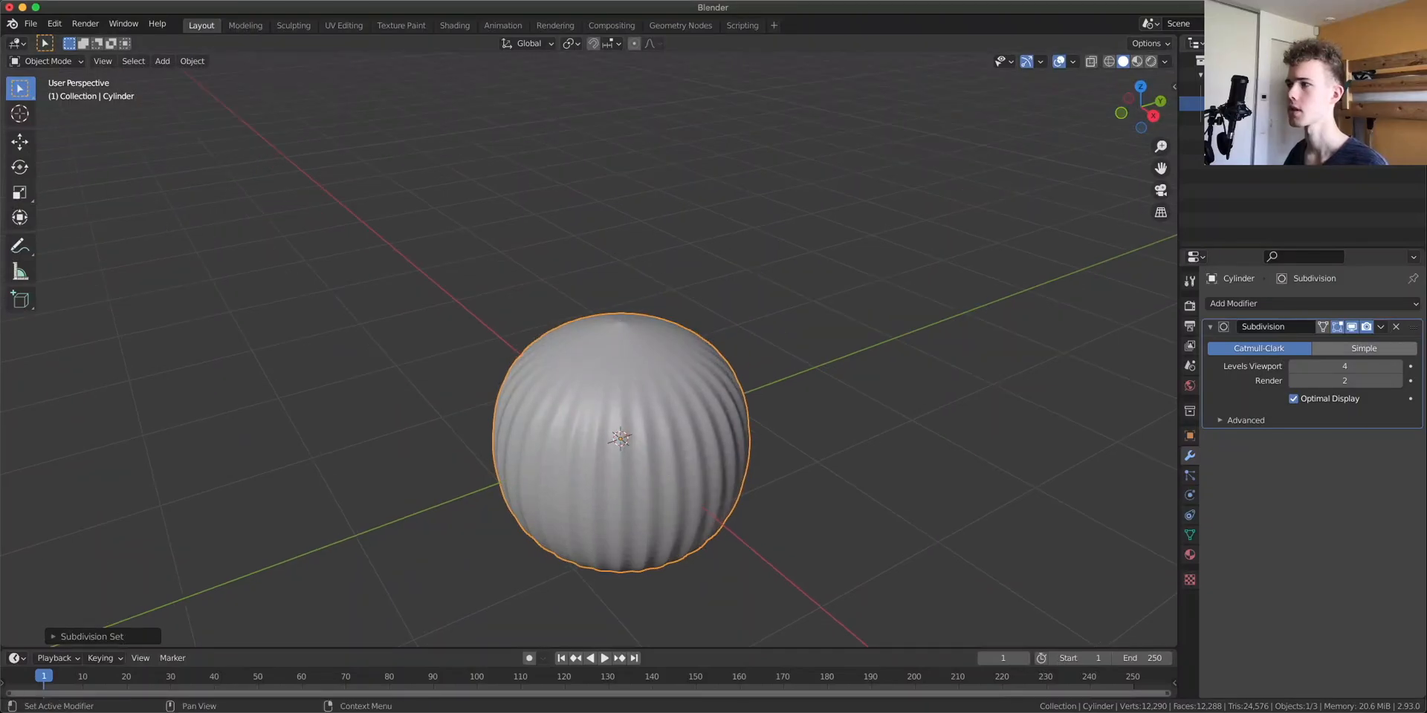
Remove the Subdivision modifier and delete the cylinder
click(1396, 327)
key(x)
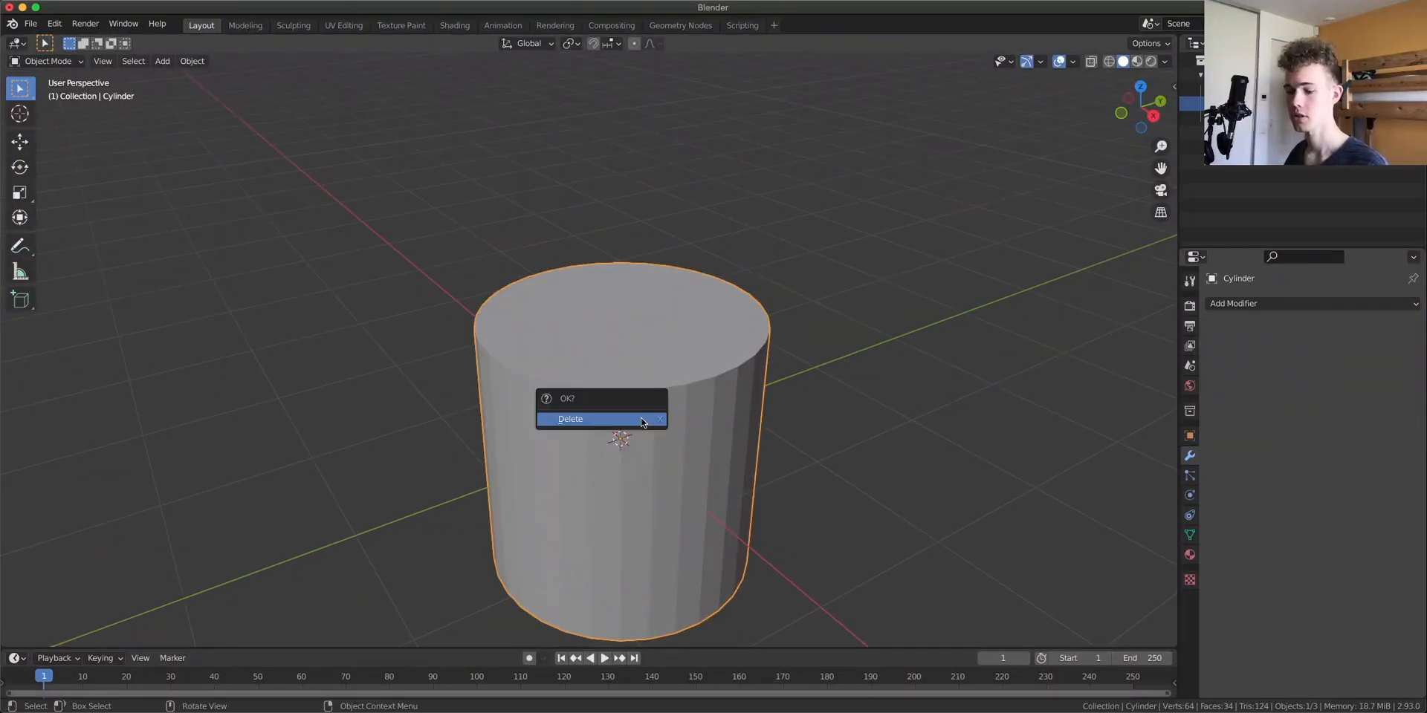
click(641, 415)
Add a new cylinder with its cap fill type set to Nothing
key(shift+a)
mouse_move(633, 380)
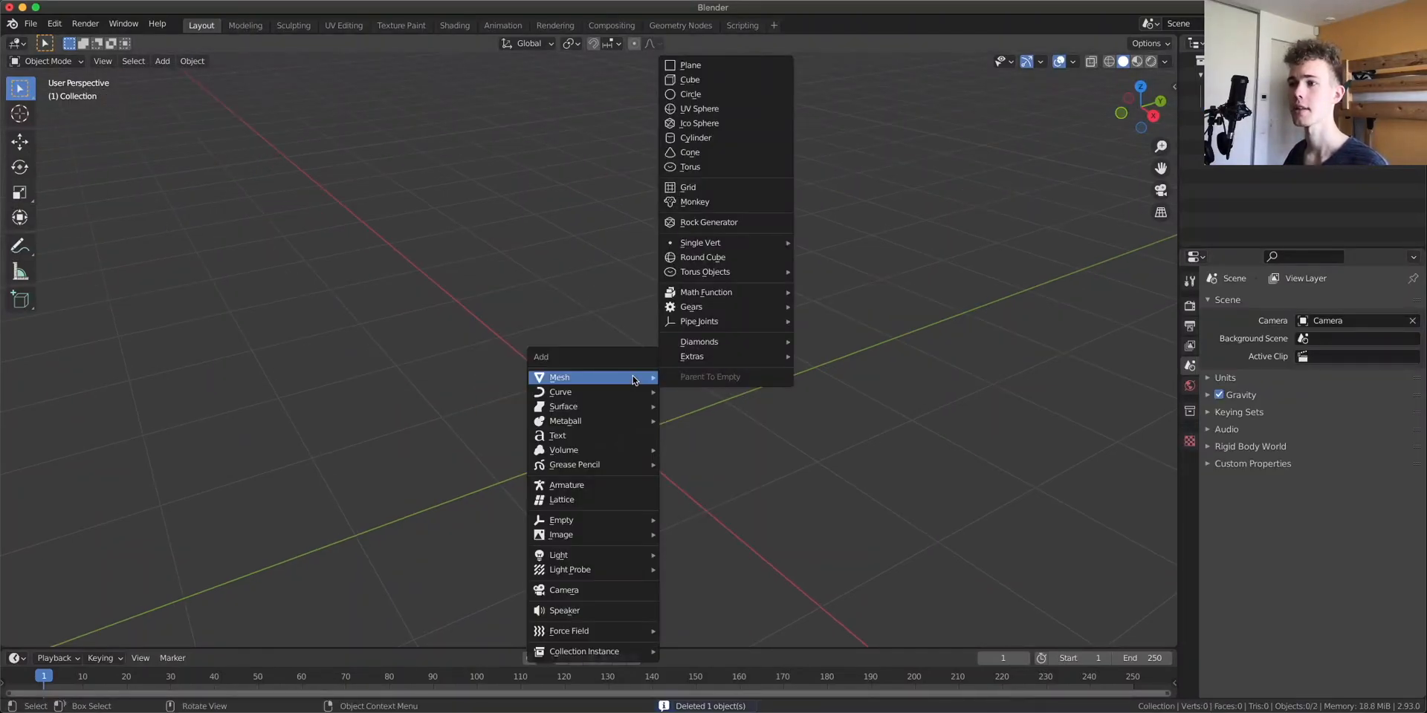
click(723, 139)
click(75, 639)
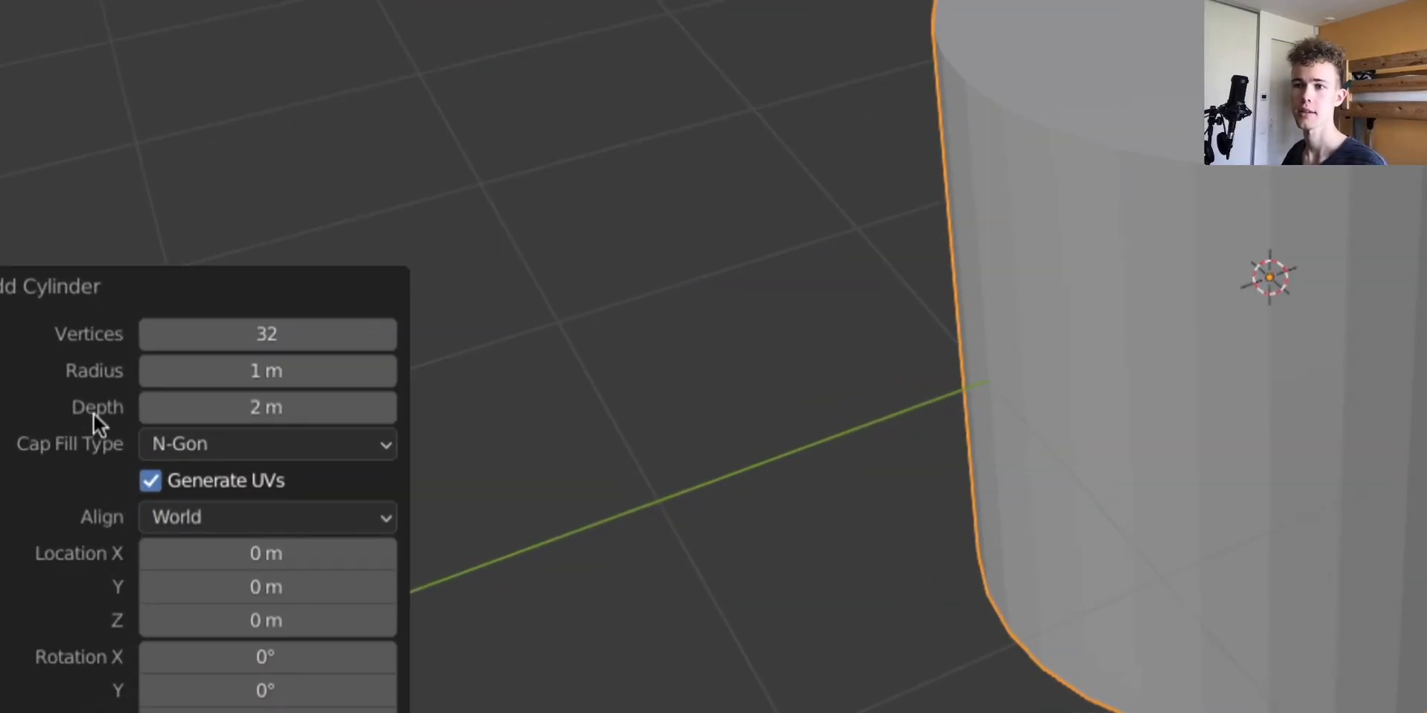
click(212, 444)
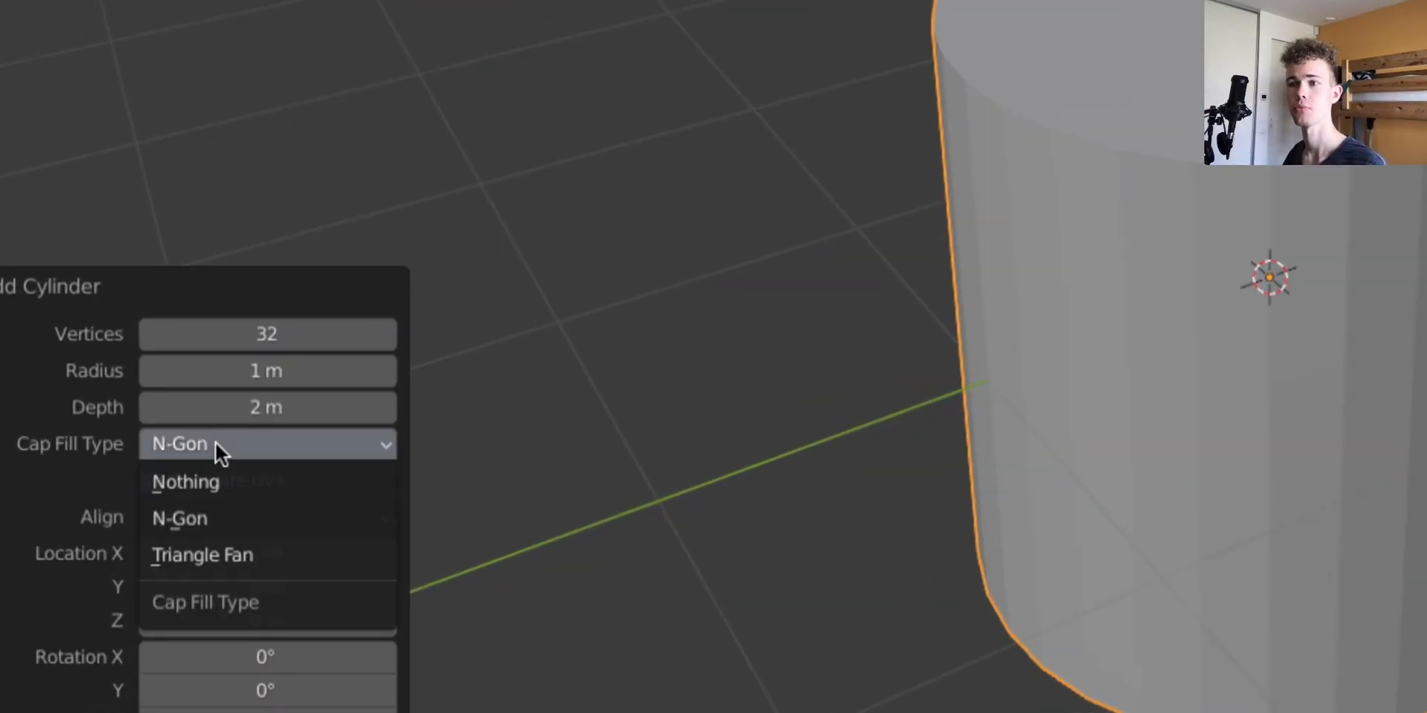
click(227, 482)
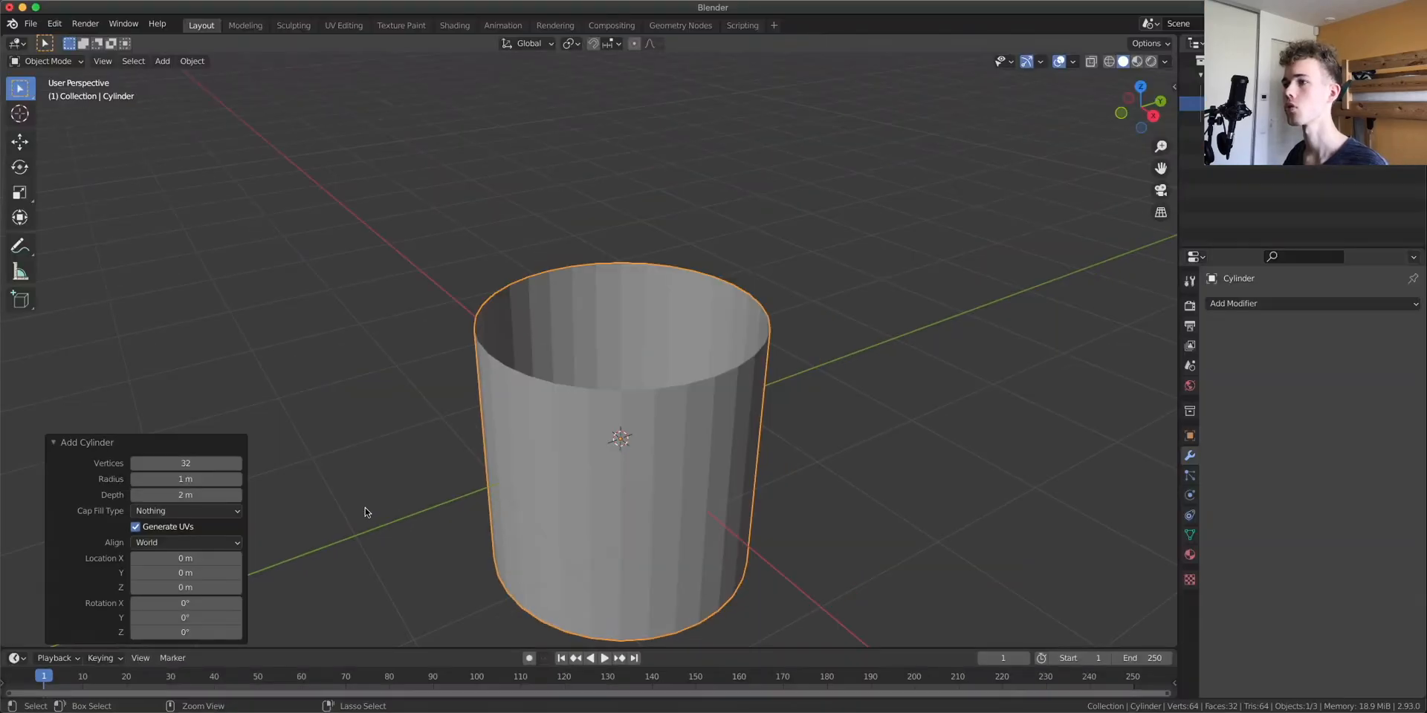
Select the cylinder's top edge loop in edge mode and close it with Grid Fill
middle_drag(516, 401, 532, 452)
click(614, 341)
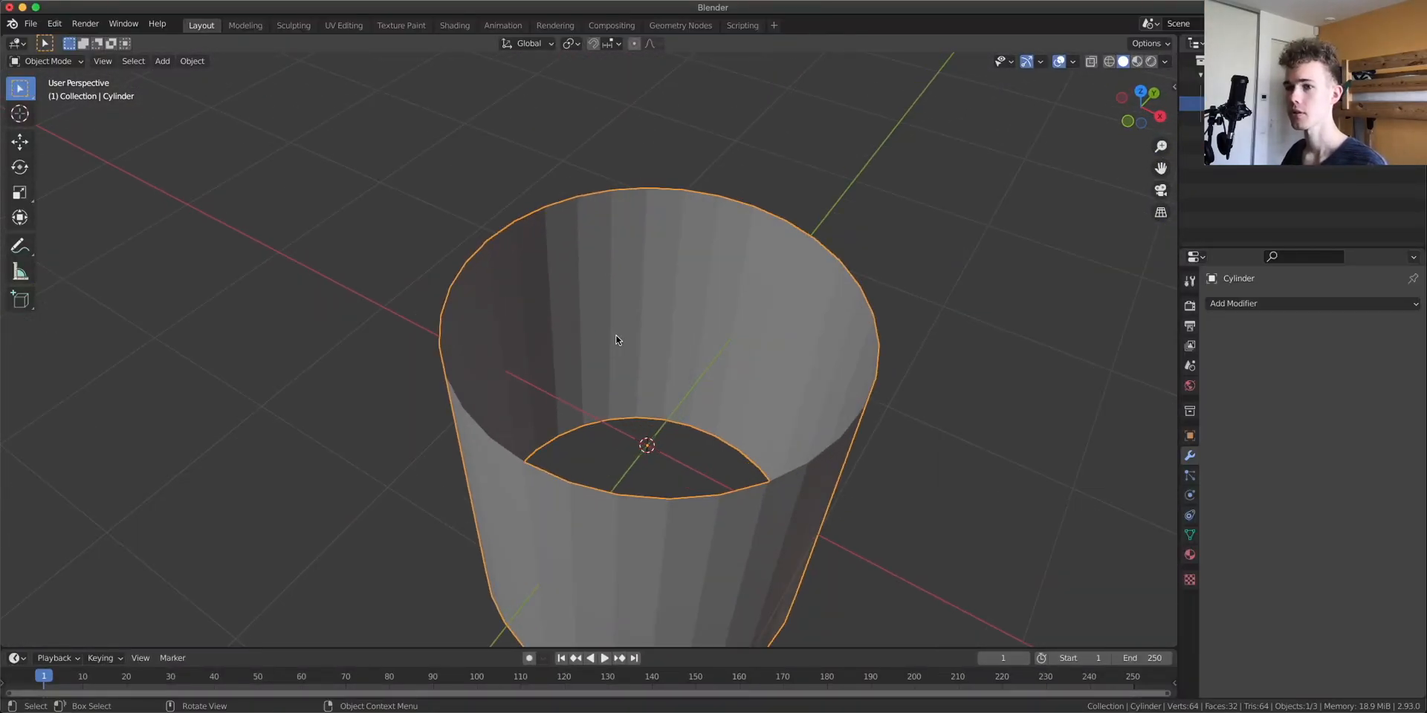
key(Tab)
key(alt+a)
key(2)
alt+click(553, 204)
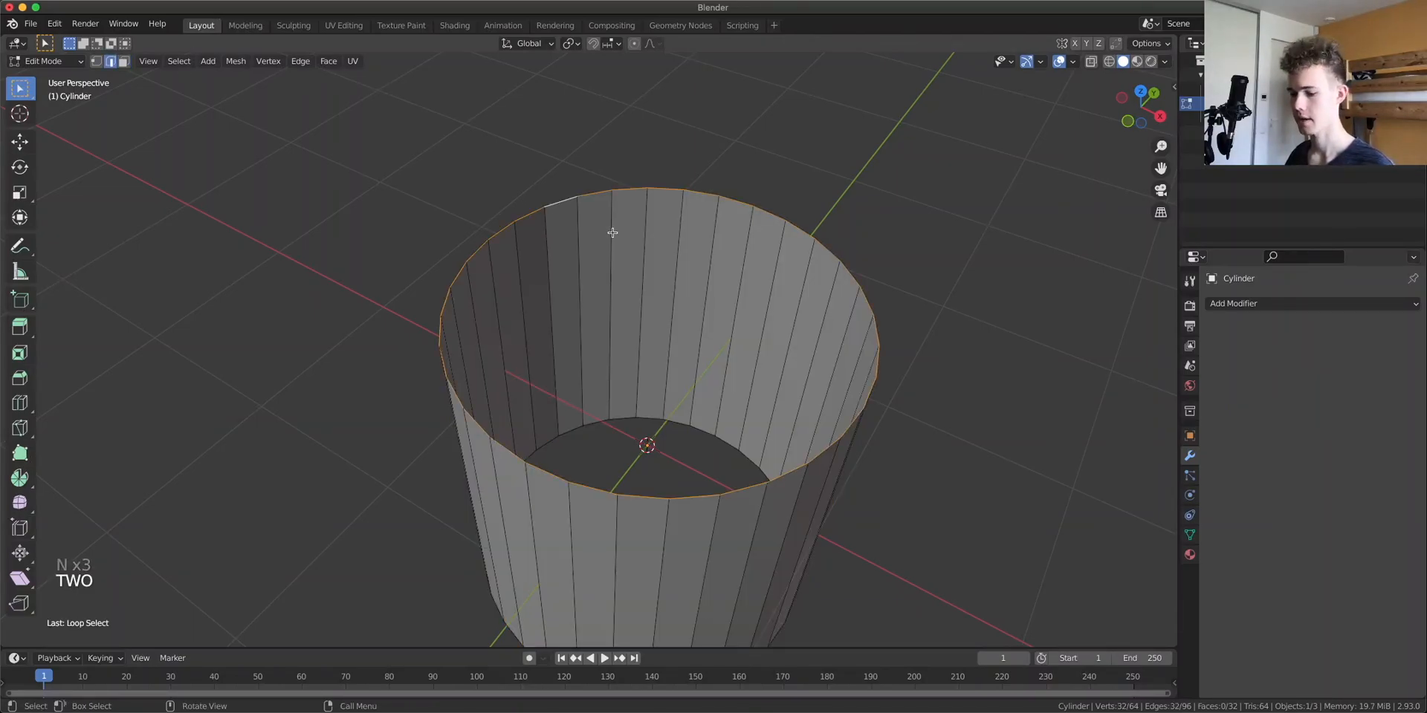
key(super+f)
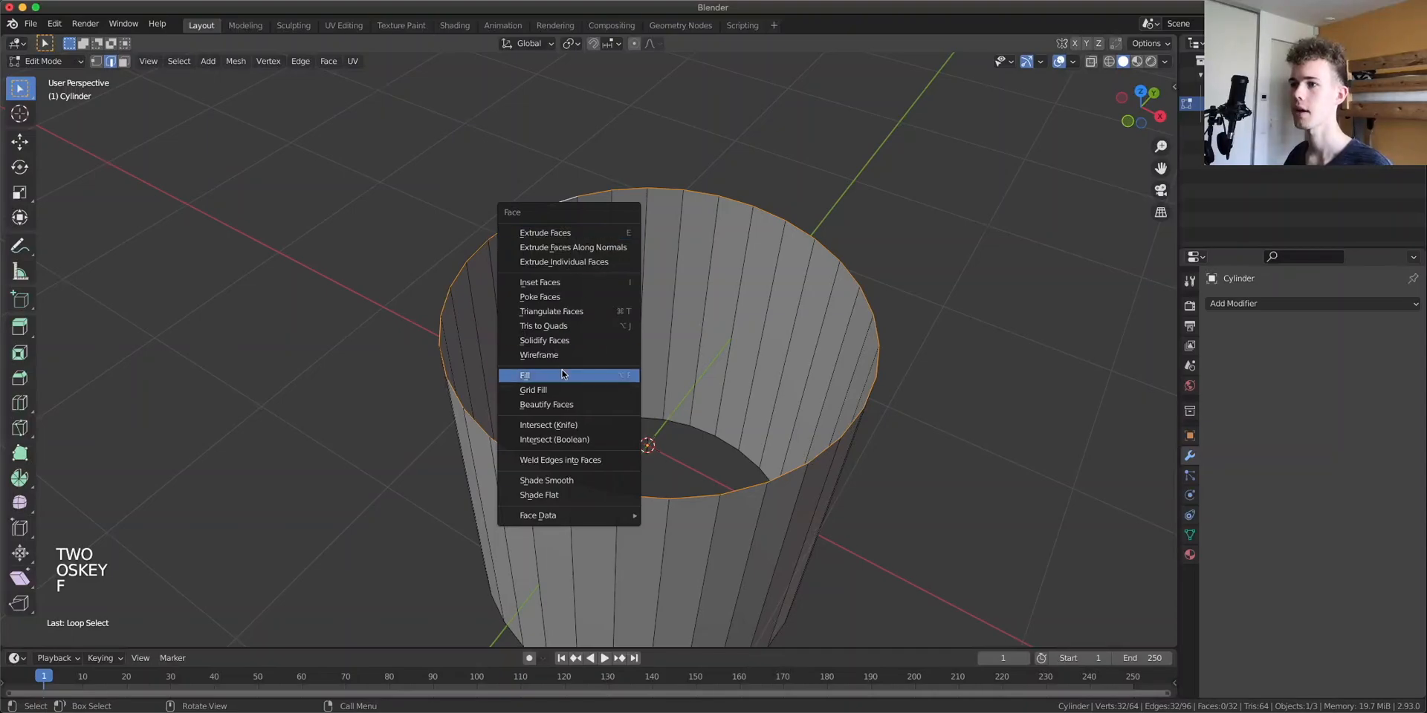
click(572, 391)
Select the bottom edge loop and close it with Grid Fill as well
middle_drag(575, 391, 628, 494)
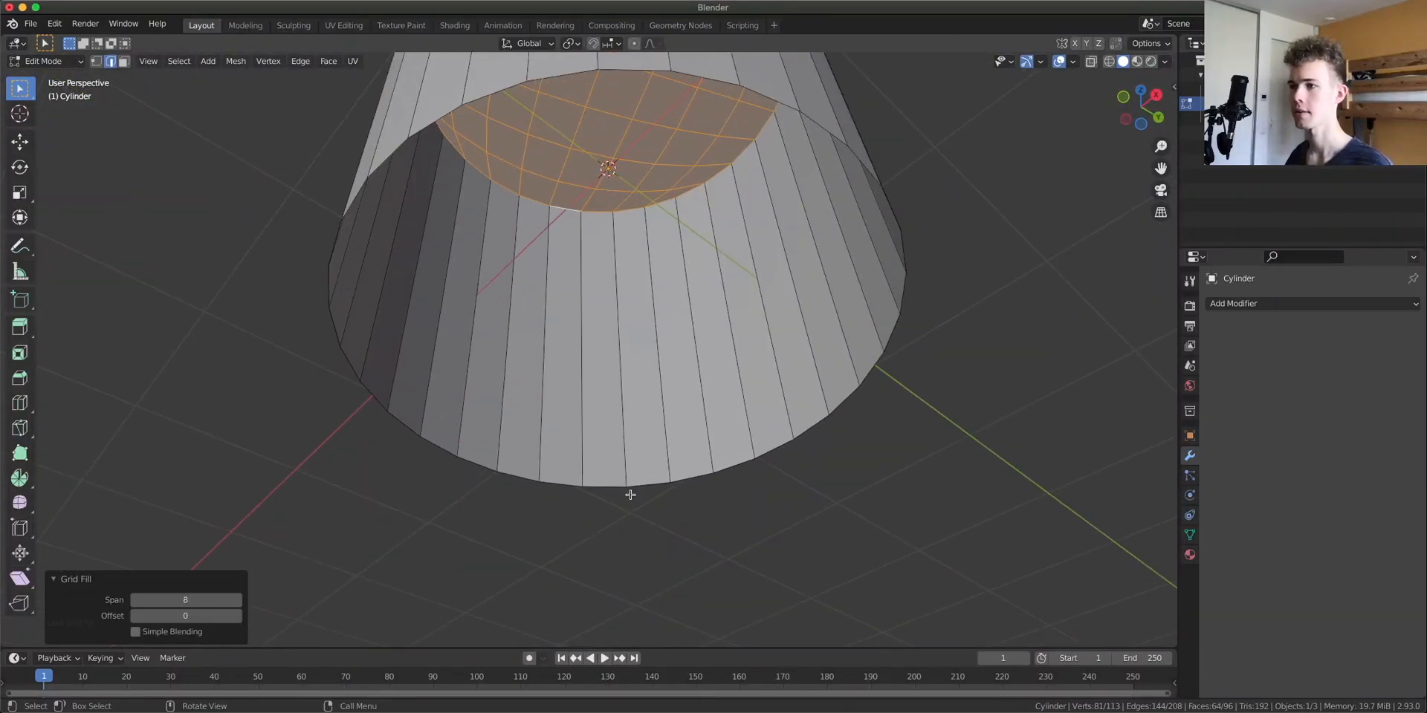
click(638, 484)
key(super+f)
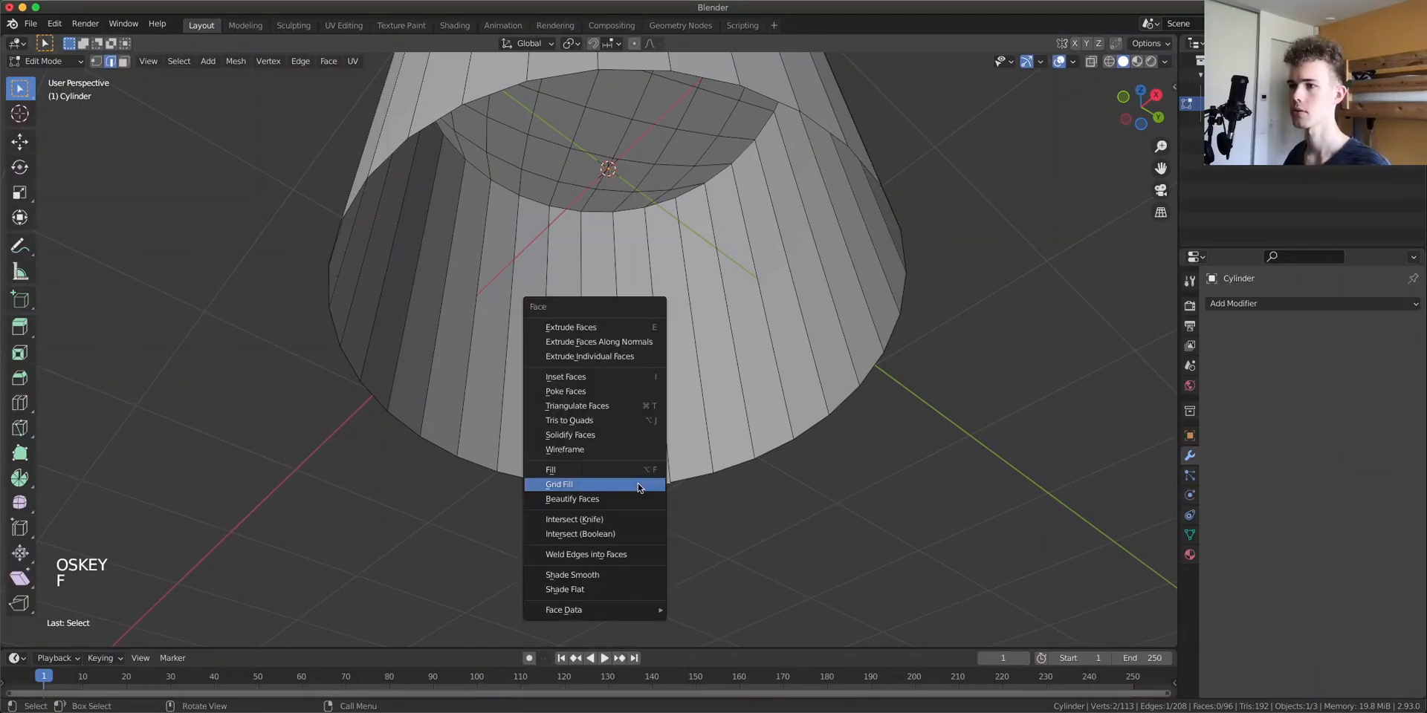
key(Escape)
alt+click(634, 487)
key(super+f)
click(634, 484)
middle_drag(786, 370, 784, 262)
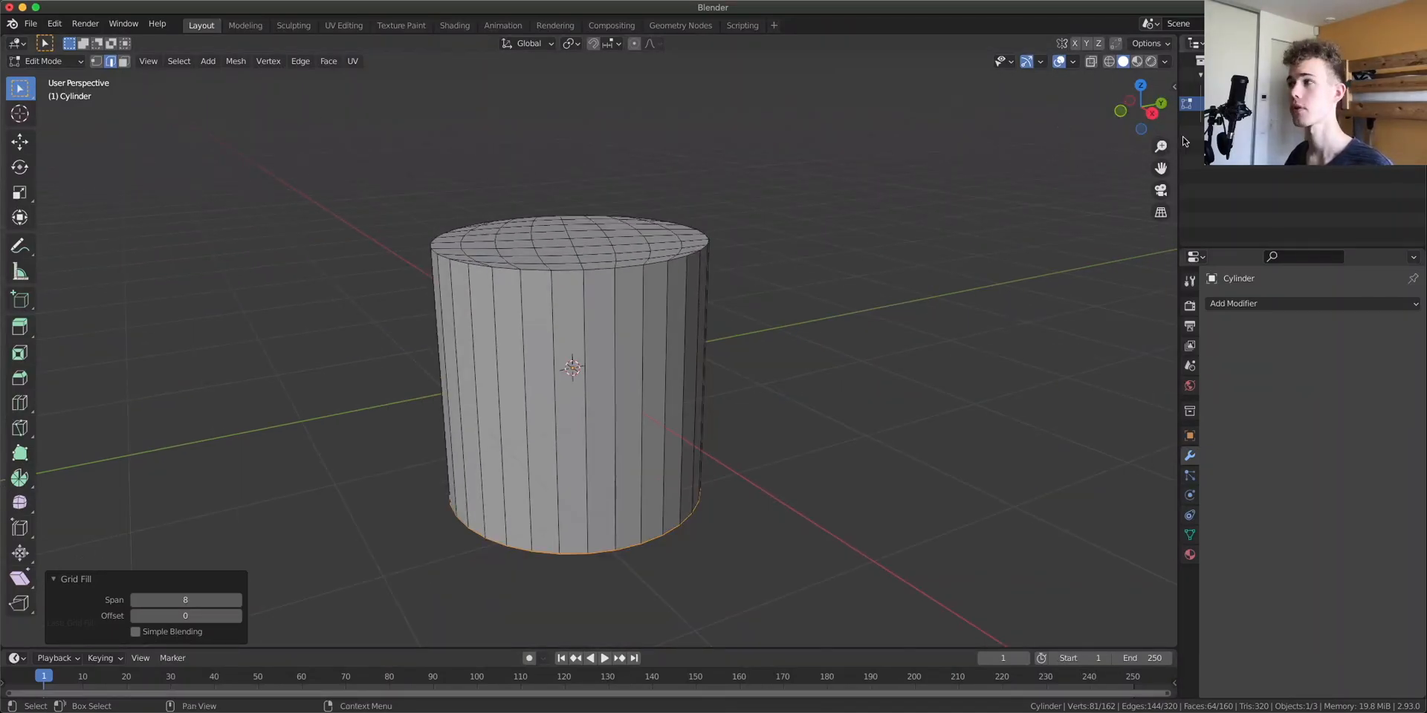
Select the whole mesh and scale it to 0.5 along Z in right orthographic view
click(1151, 116)
shift+middle_drag(612, 270, 764, 325)
drag(921, 559, 416, 182)
key(a)
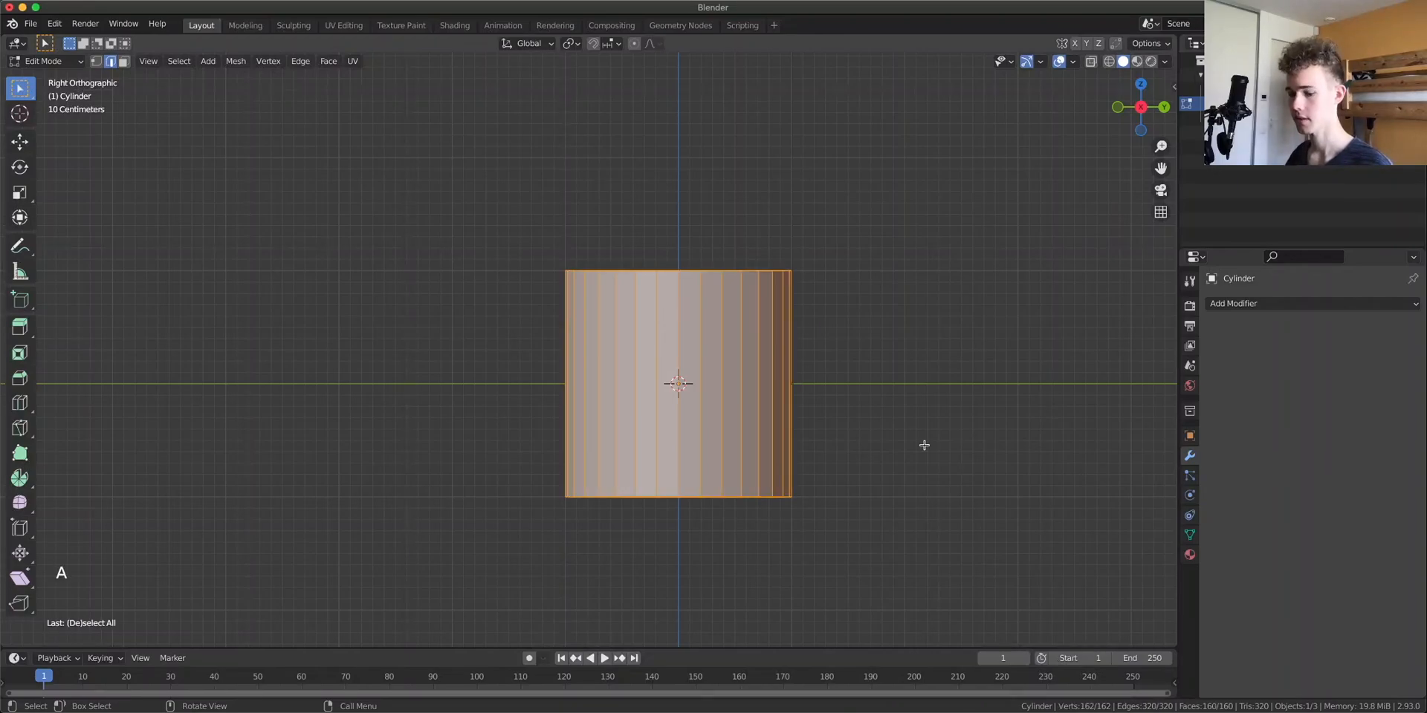
key(s)
key(z)
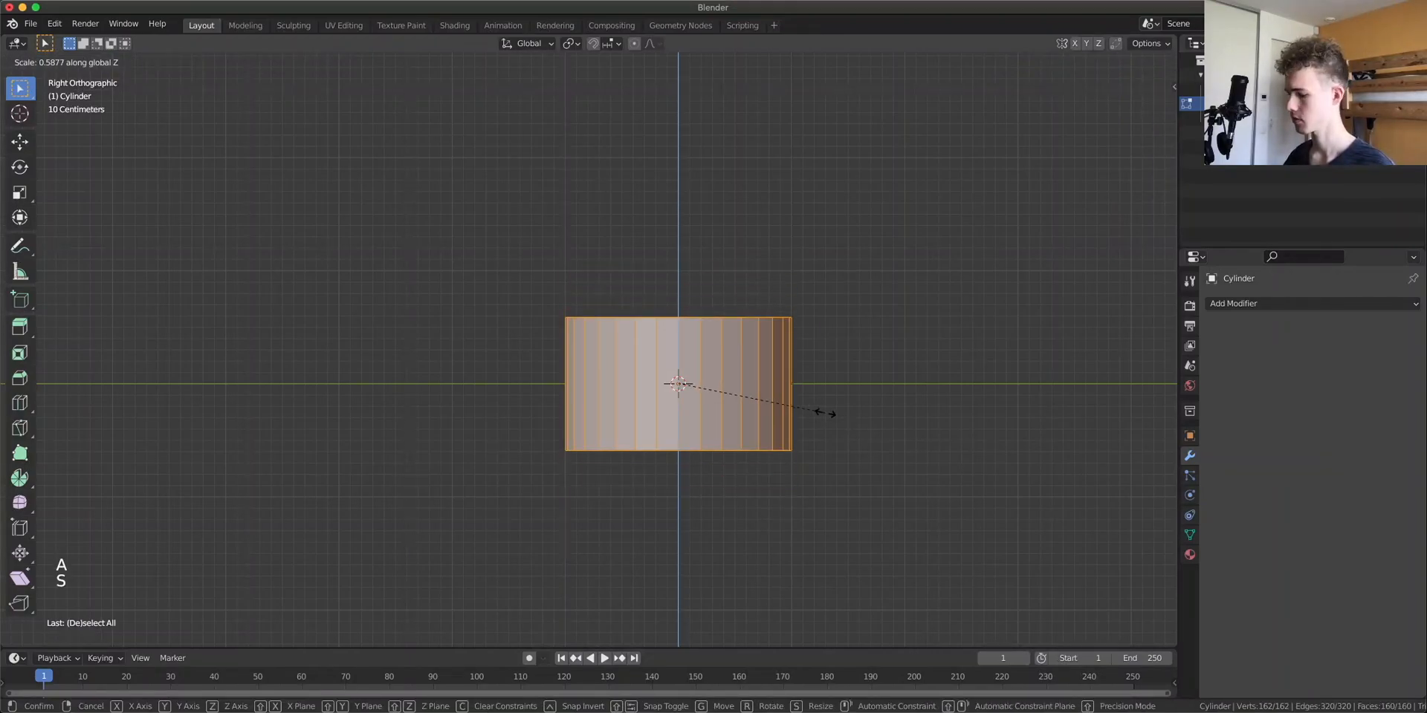
text(0.5)
key(Return)
Move the cylinder object 0.5 along Z
key(g)
right_click(709, 441)
key(Tab)
text(g)
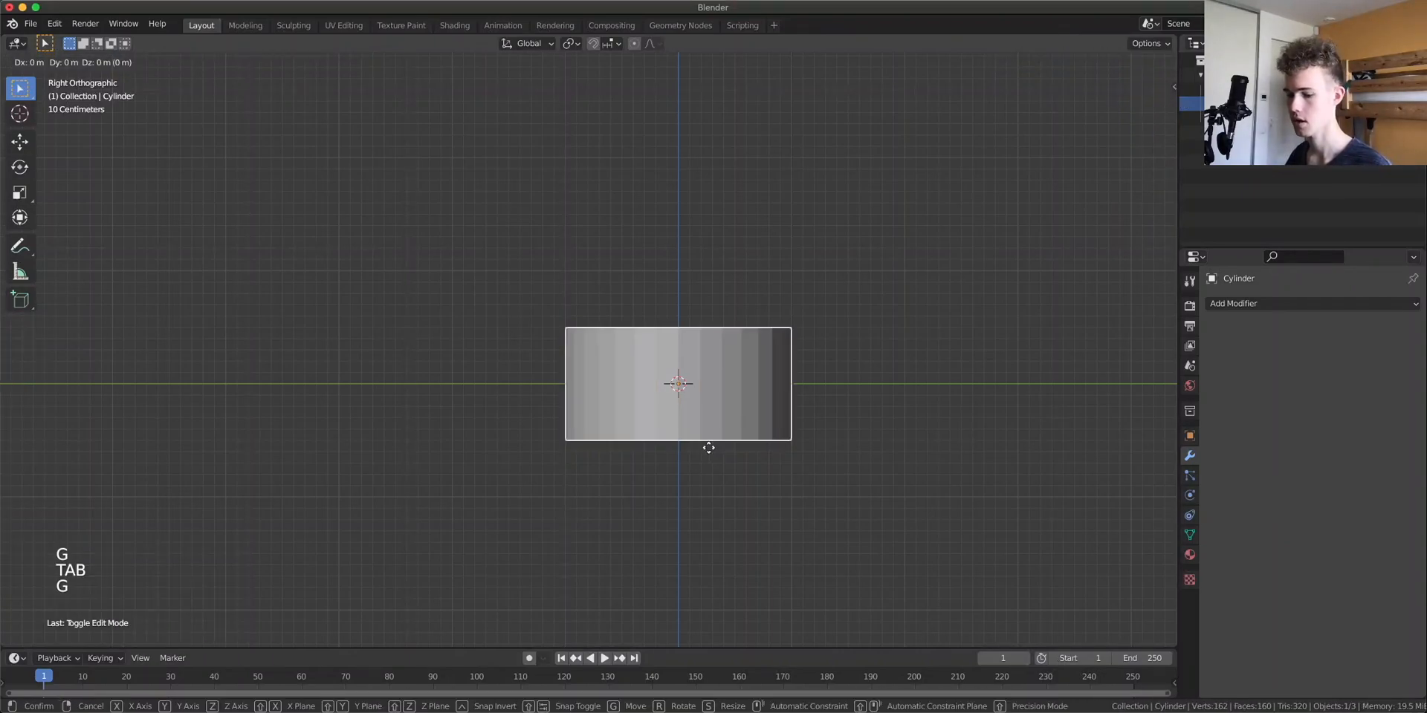
text(z0.5)
key(Return)
Add four horizontal loop cuts around the cylinder's side in edit mode
middle_drag(555, 283, 680, 387)
key(Tab)
key(ctrl+r)
scroll(681, 385, up, 3)
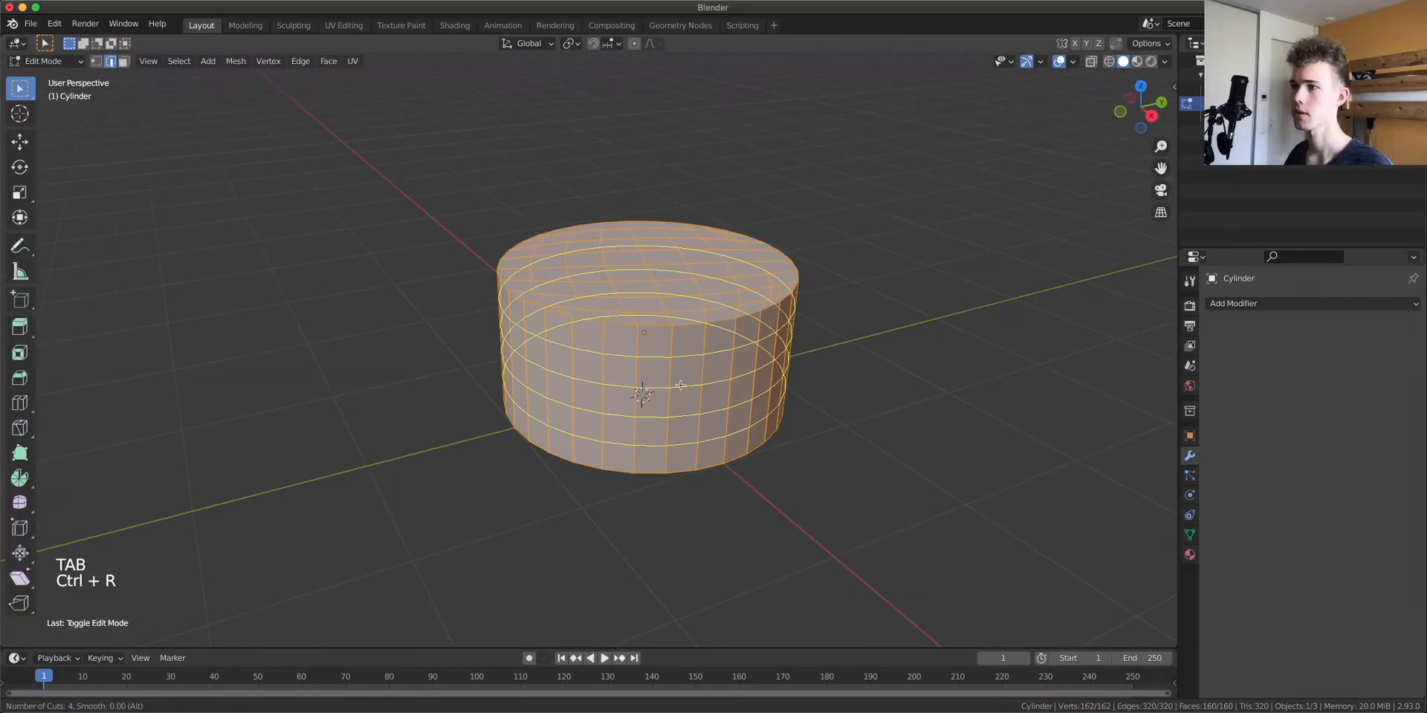
click(681, 385)
right_click(681, 385)
middle_drag(766, 446, 765, 389)
scroll(700, 374, up, 6)
scroll(698, 381, down, 6)
scroll(693, 382, down, 2)
key(Tab)
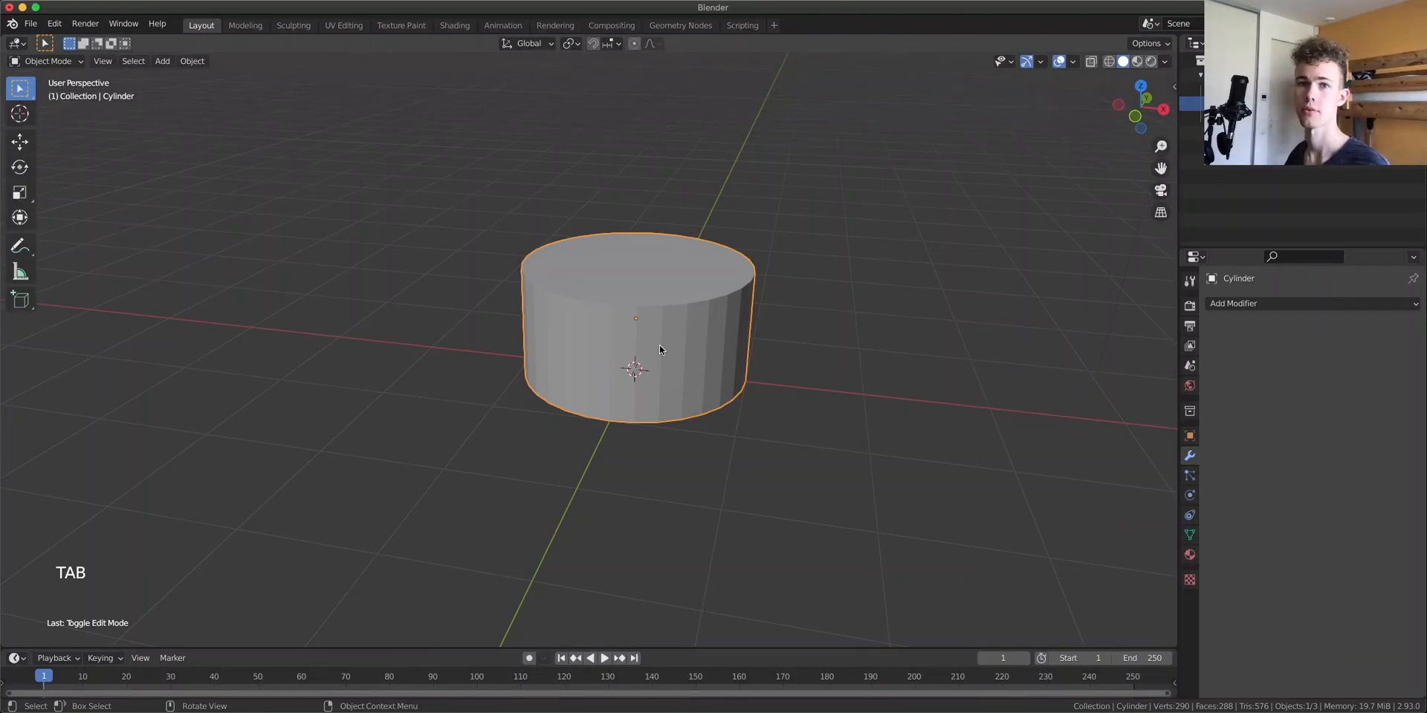
Create a new geometry node tree for the cylinder in the Geometry Nodes workspace
click(673, 26)
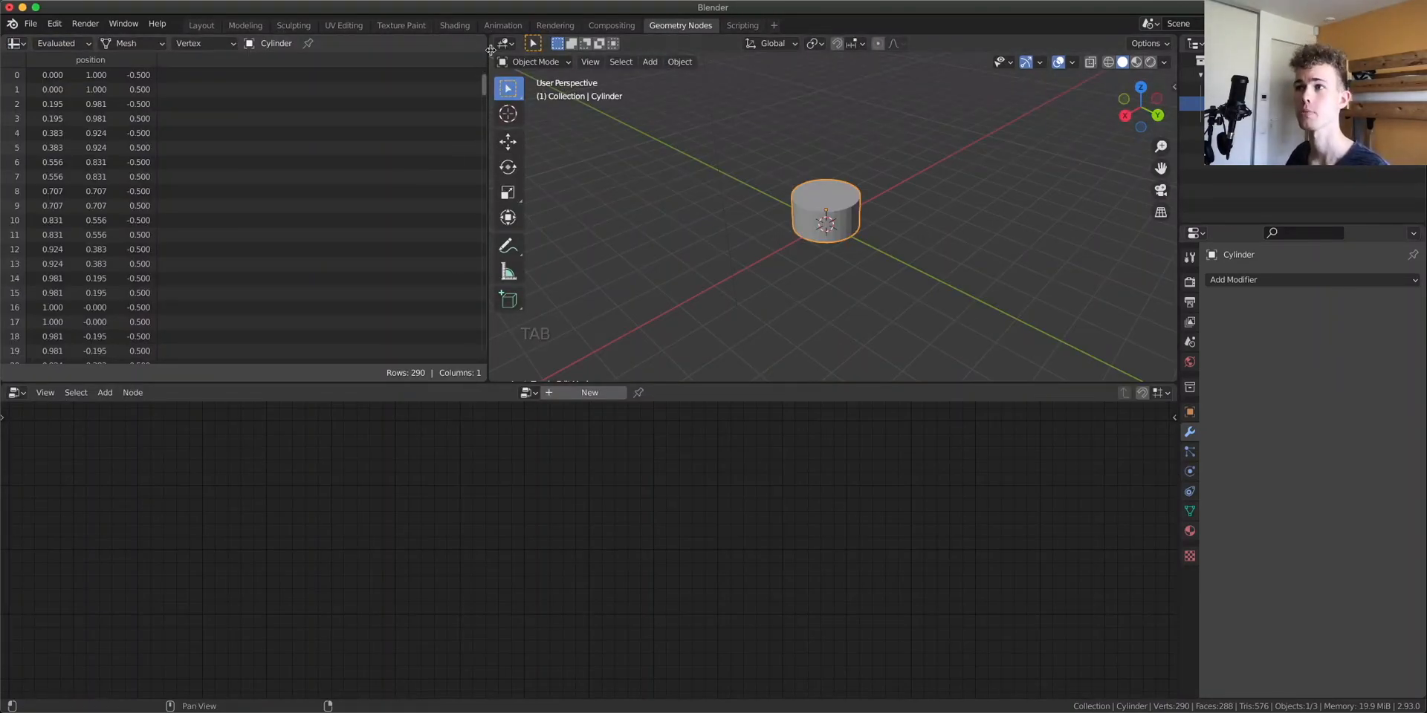
mouse_move(773, 383)
mouse_down()
mouse_move(758, 355)
mouse_move(777, 369)
mouse_up()
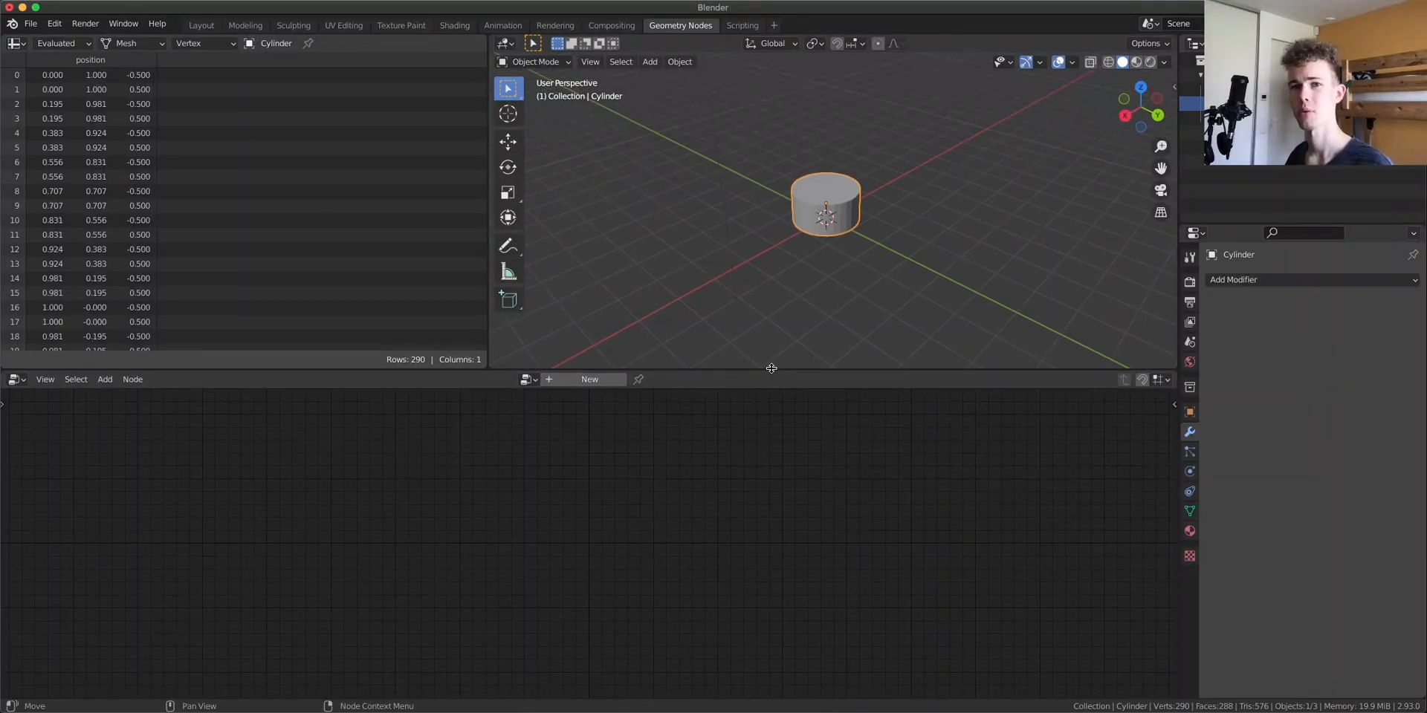
scroll(799, 232, up, 4)
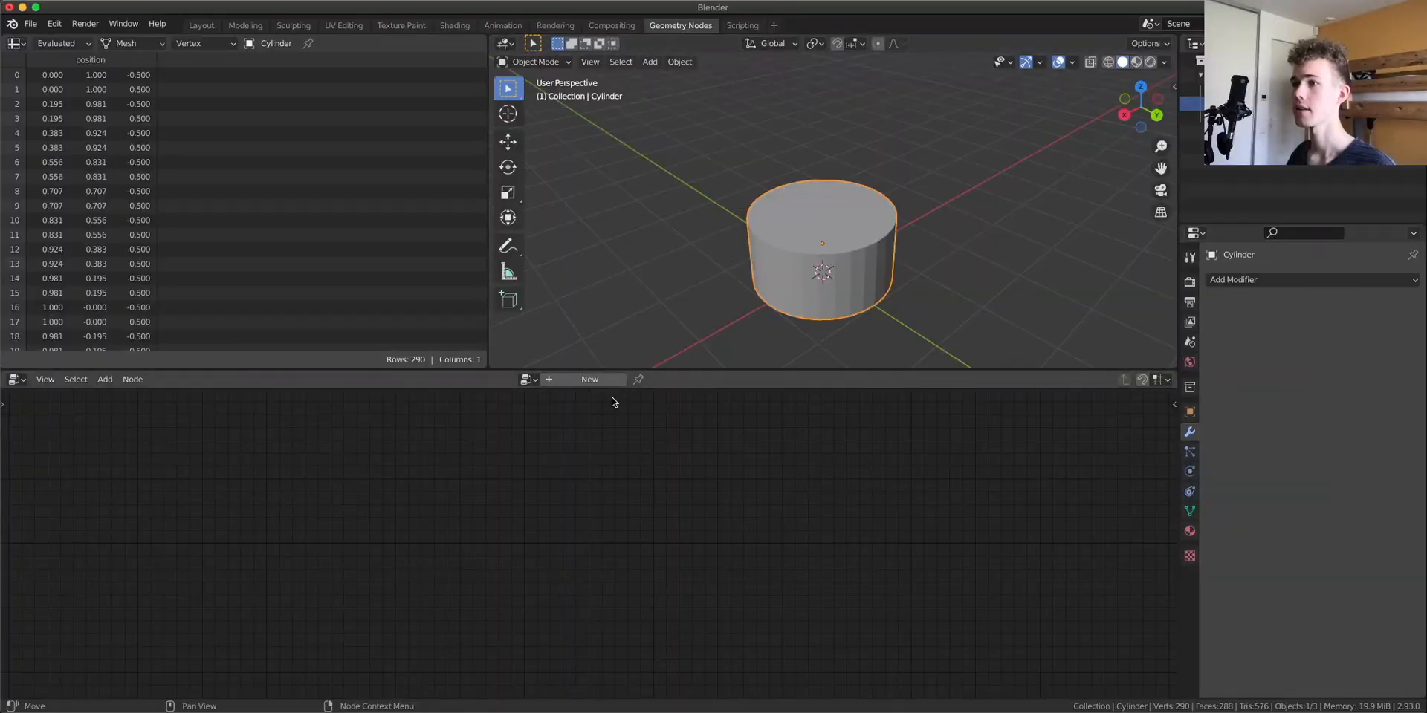
click(589, 379)
drag(401, 564, 57, 556)
drag(802, 555, 1159, 559)
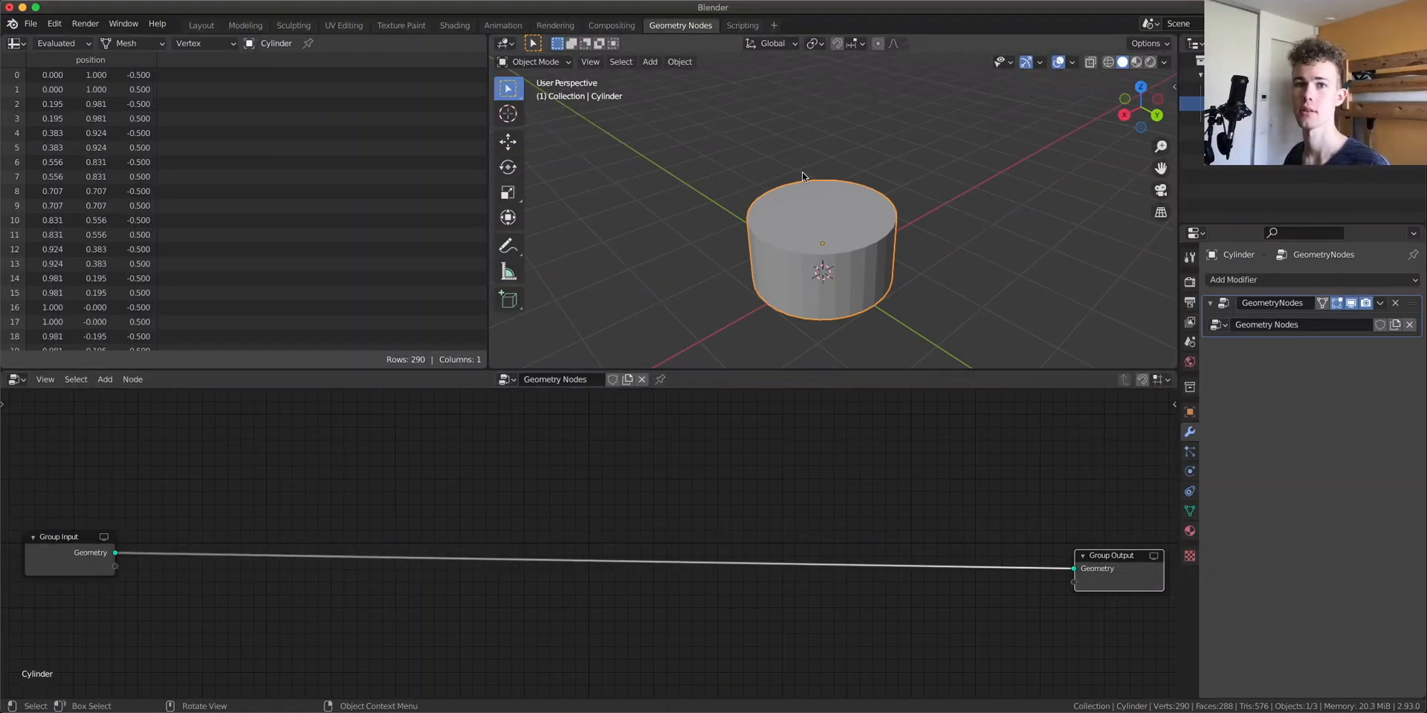
Create a new material for the cylinder in the Shading workspace and delete its Principled BSDF node
click(454, 25)
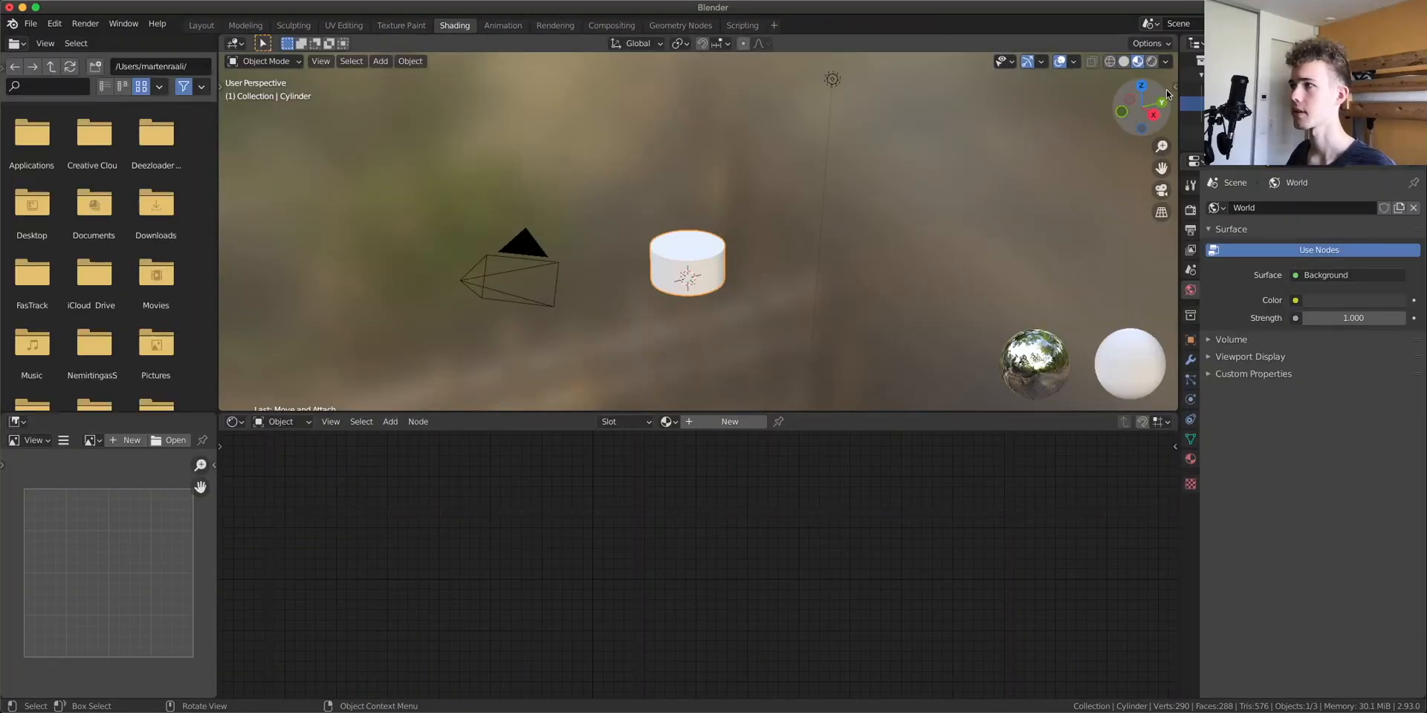
click(1143, 85)
scroll(717, 229, up, 3)
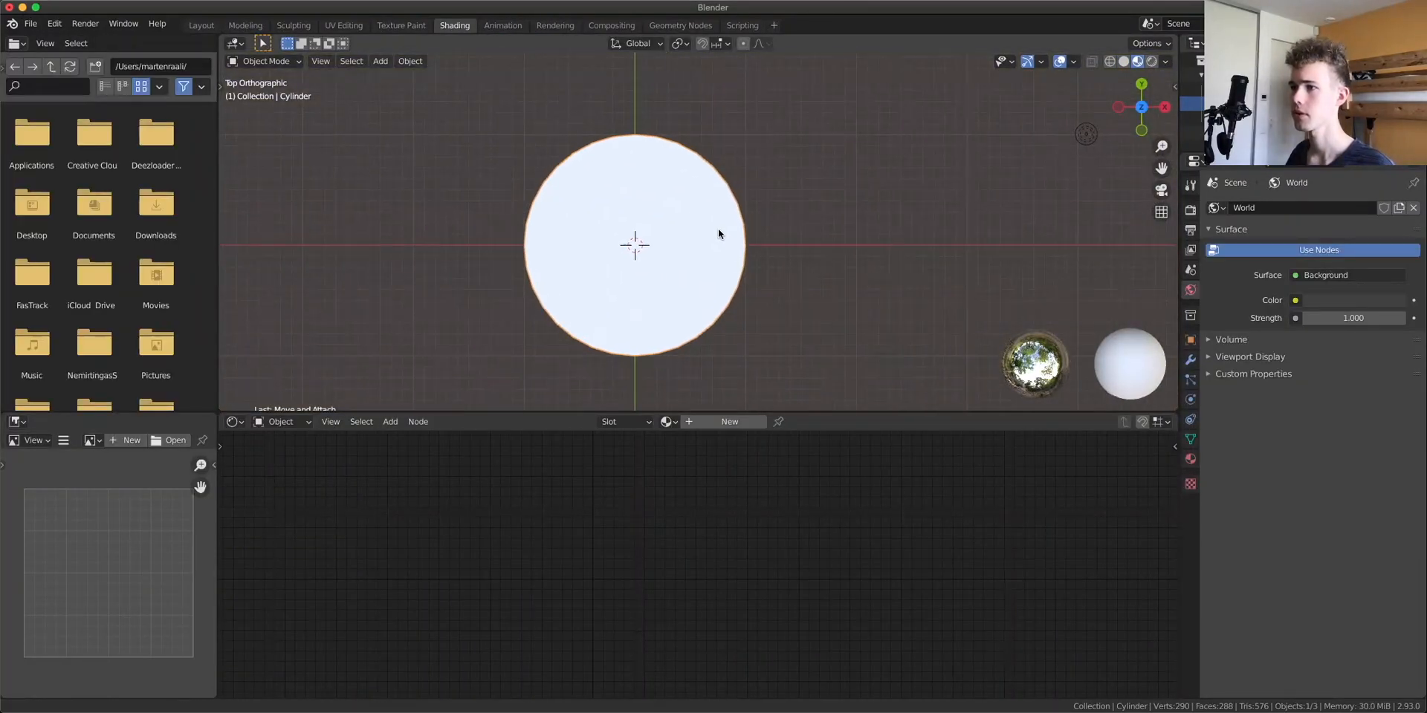
click(730, 421)
scroll(696, 521, down, 3)
click(605, 506)
scroll(620, 487, up, 4)
middle_drag(620, 485, 696, 555)
click(696, 555)
key(ctrl+x)
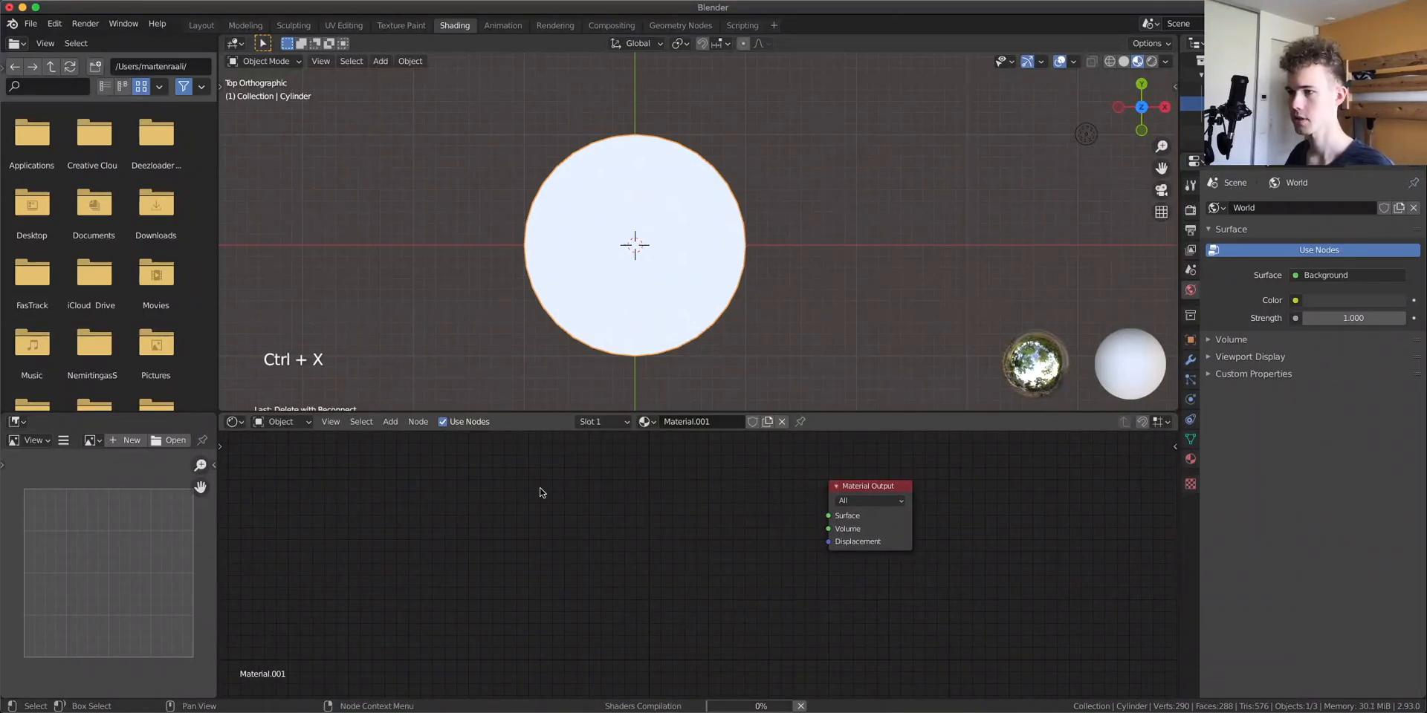
Sketch curved spiral annotation strokes radiating from the center of the top view
key(shift+a)
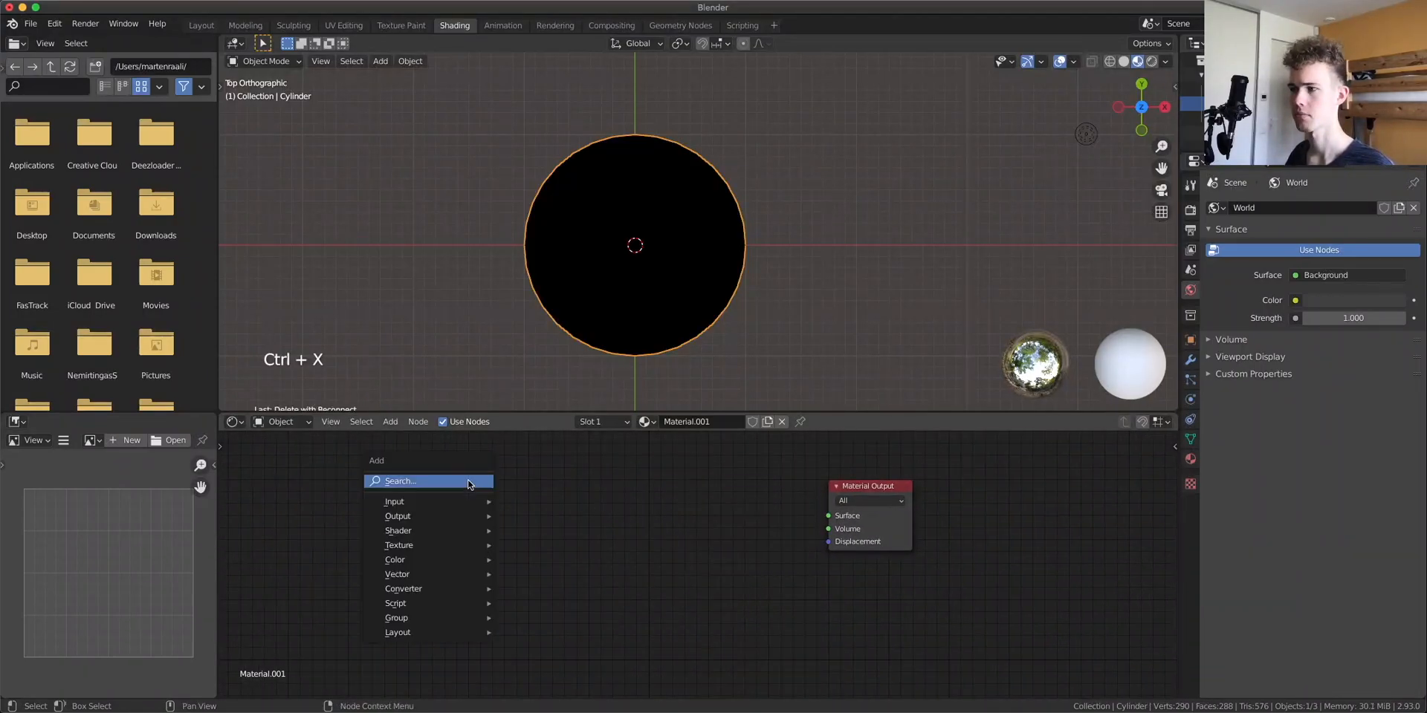
scroll(867, 236, up, 3)
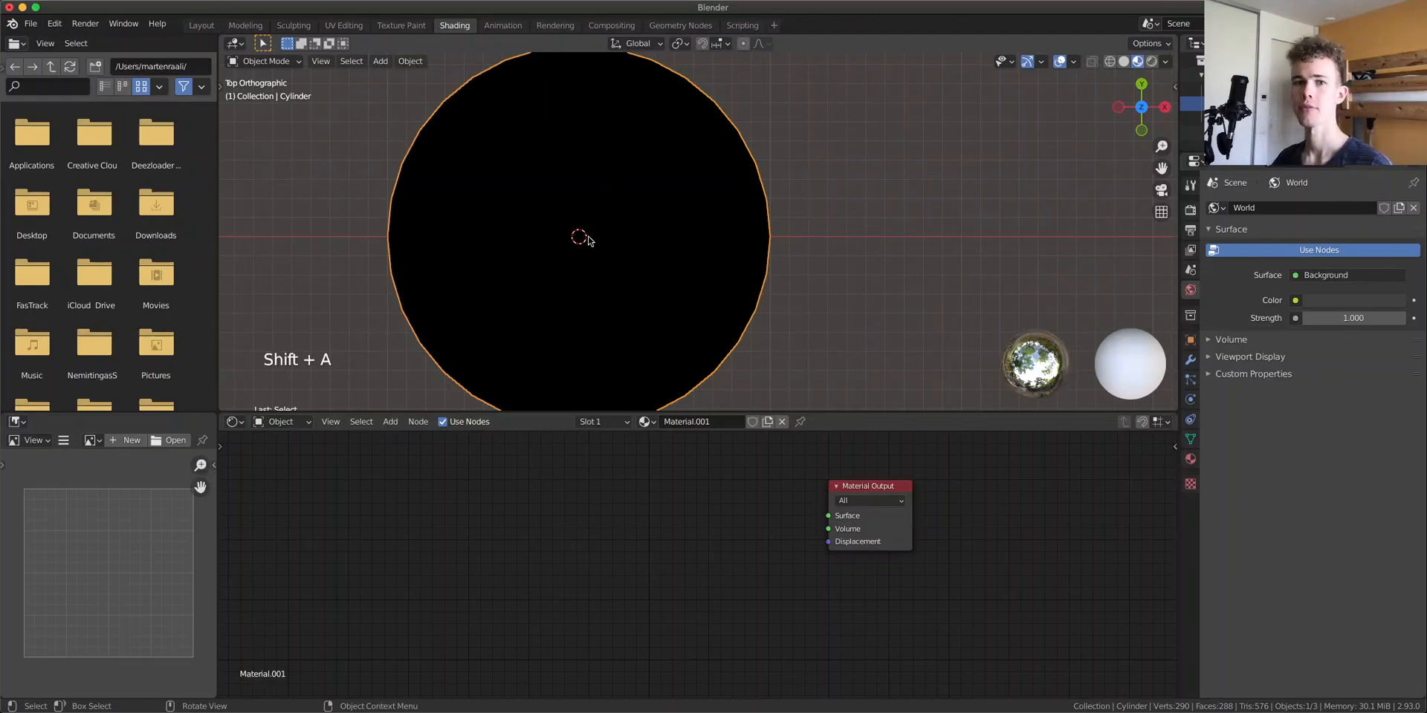
key(d)
mouse_move(579, 237)
mouse_down()
mouse_move(749, 138)
mouse_move(770, 251)
mouse_move(661, 275)
mouse_move(714, 364)
mouse_move(613, 410)
mouse_move(552, 312)
mouse_move(468, 377)
mouse_move(399, 299)
mouse_move(406, 180)
mouse_move(497, 77)
mouse_move(634, 59)
mouse_up()
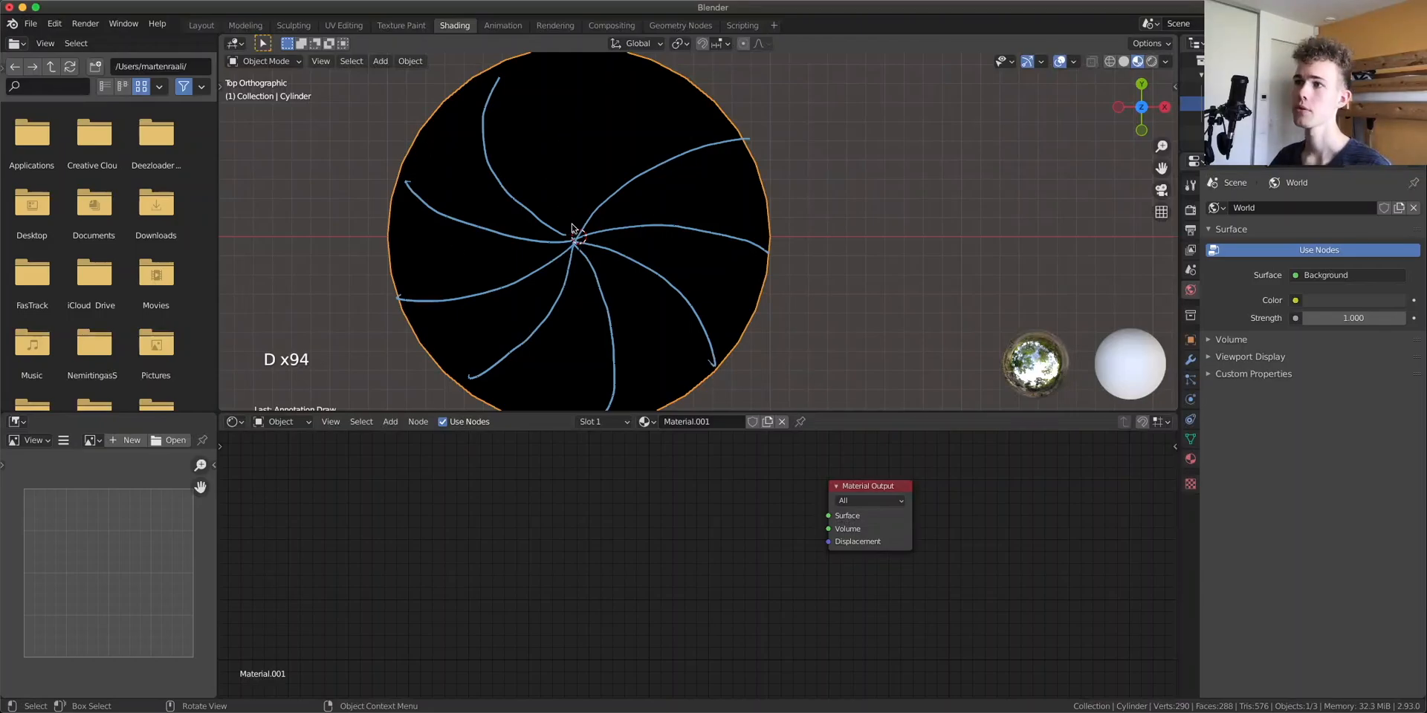
mouse_move(573, 230)
mouse_down()
mouse_move(560, 127)
mouse_move(636, 58)
mouse_up()
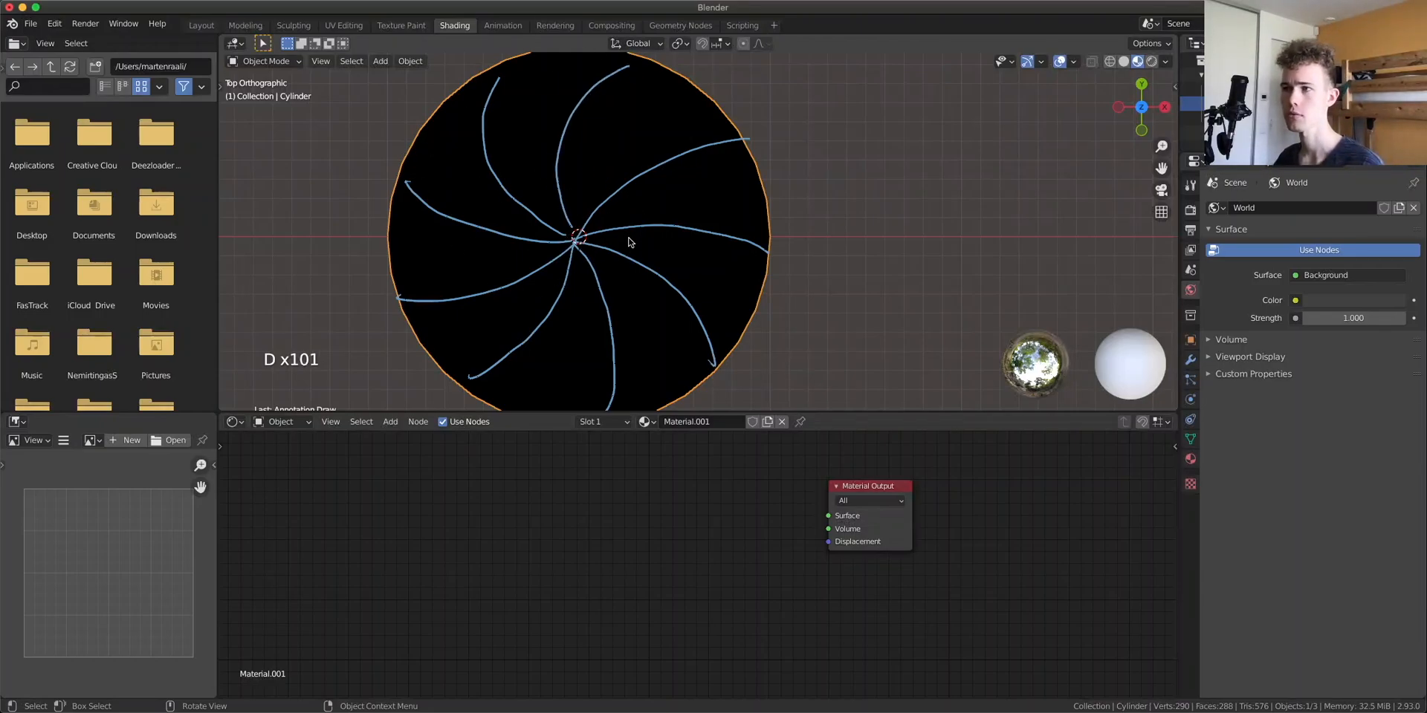
mouse_move(701, 162)
right_down()
mouse_move(599, 321)
mouse_move(542, 337)
mouse_move(659, 87)
mouse_move(554, 140)
right_up()
mouse_move(605, 83)
right_down()
mouse_move(462, 175)
mouse_move(525, 69)
mouse_move(655, 324)
mouse_move(698, 354)
mouse_move(758, 249)
right_up()
Annotate two straight lines crossing through the center of the cylinder's top
key(d)
drag(579, 236, 745, 123)
drag(420, 343, 579, 237)
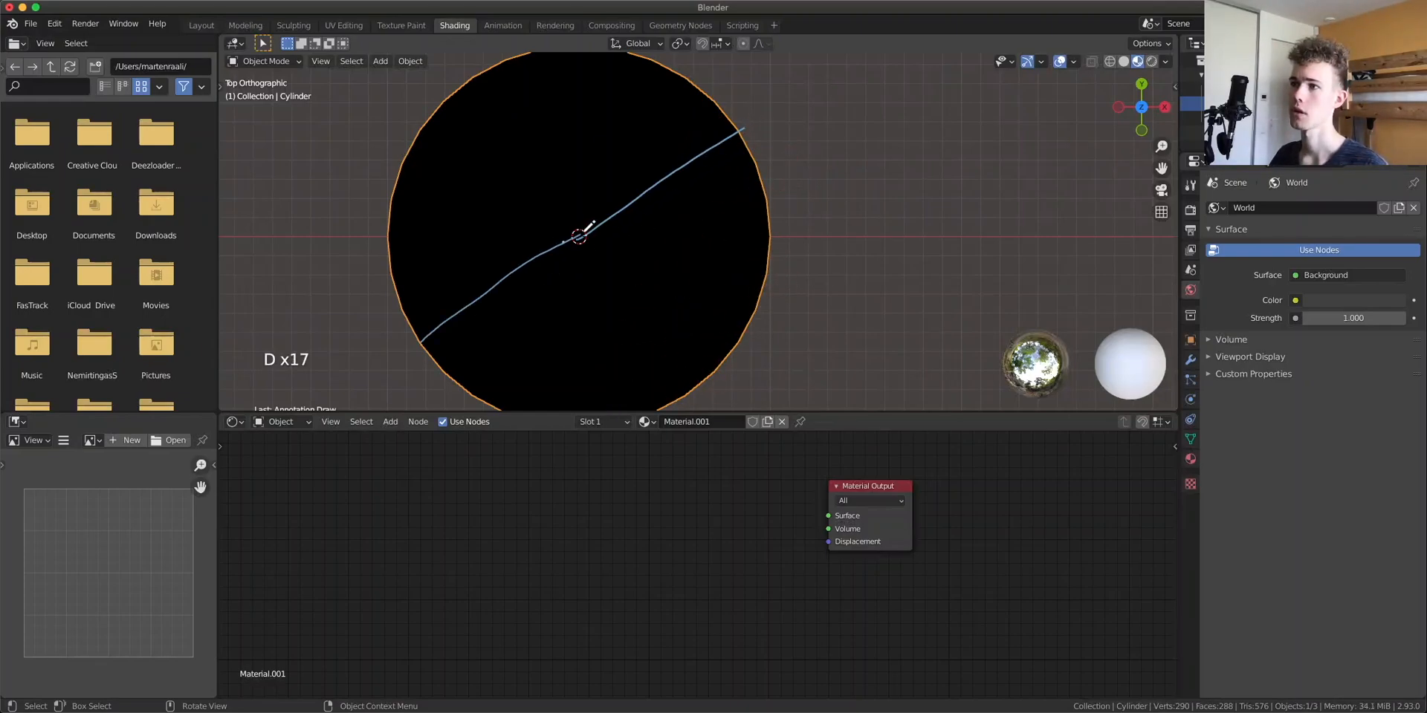
mouse_move(400, 167)
mouse_down()
mouse_move(654, 227)
mouse_move(789, 277)
mouse_up()
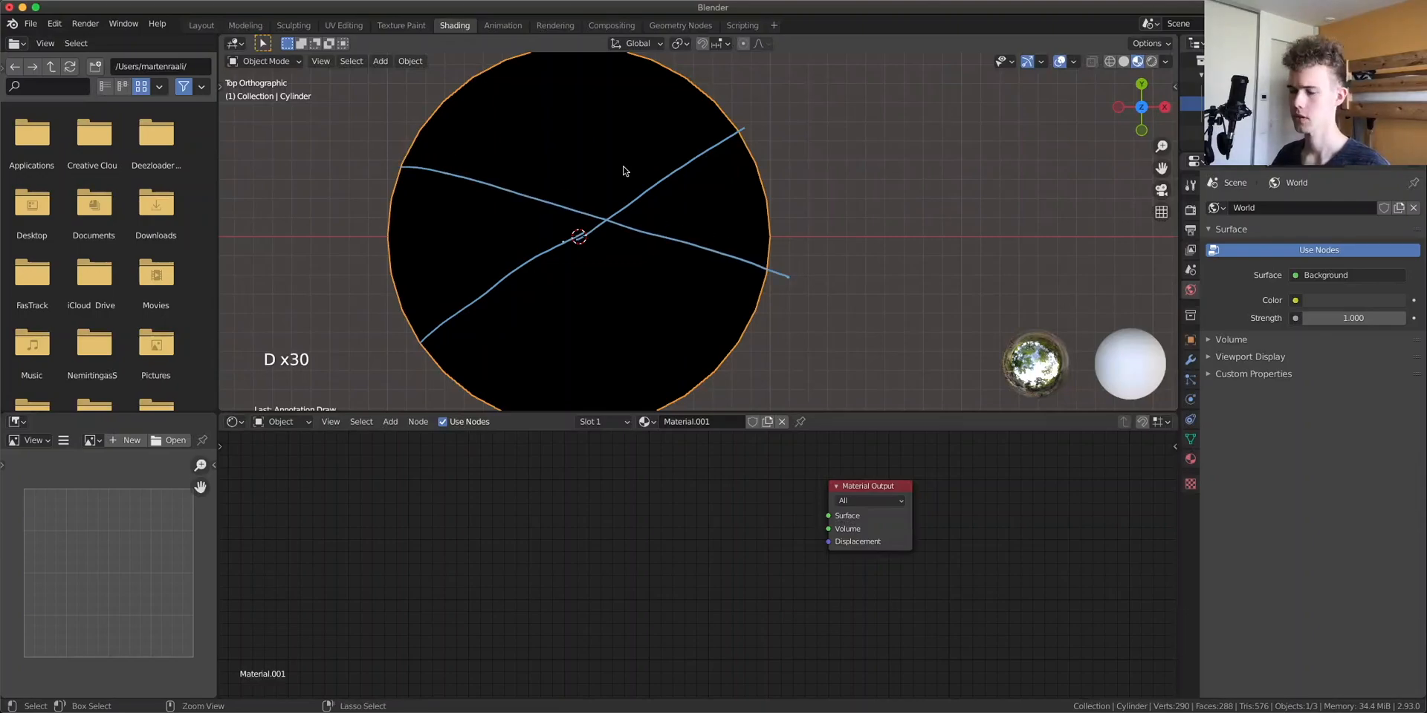
Annotate a vertical line through the center of the cylinder's top
scroll(651, 171, down, 3)
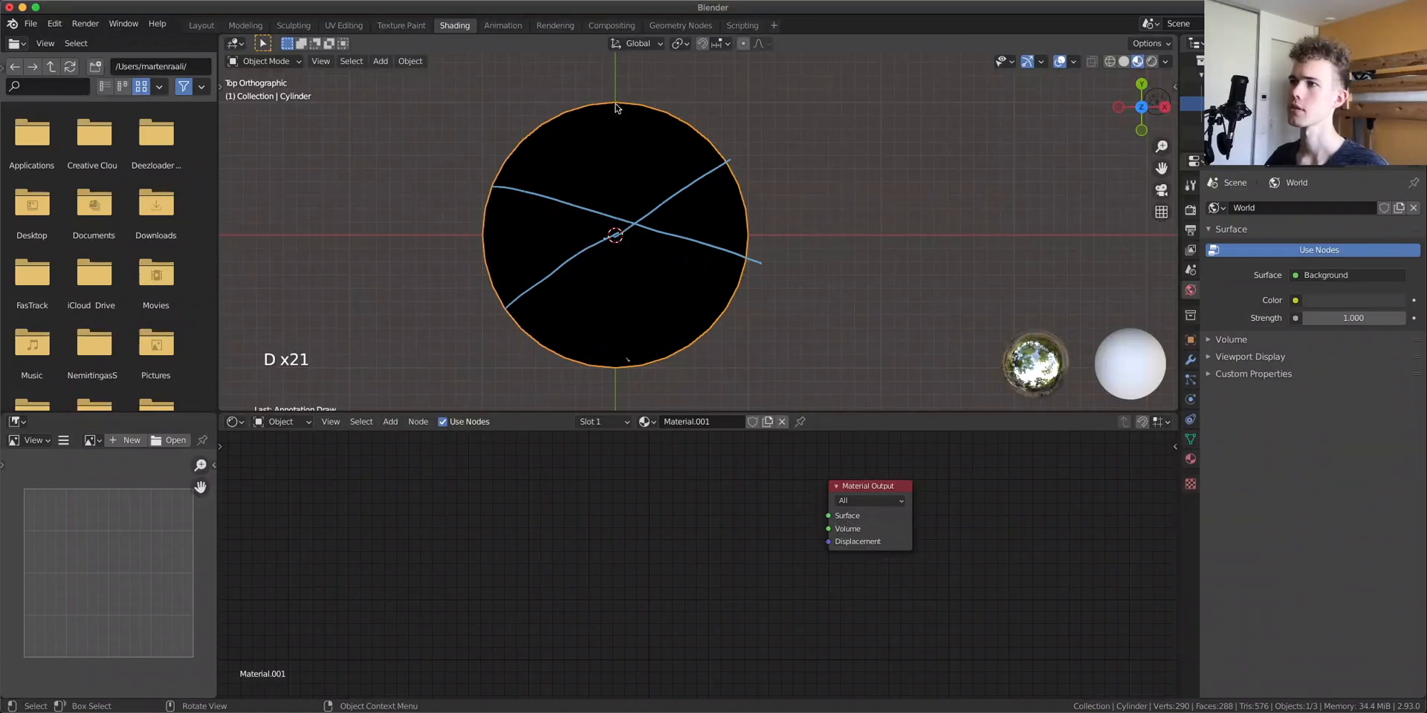
drag(616, 108, 628, 375)
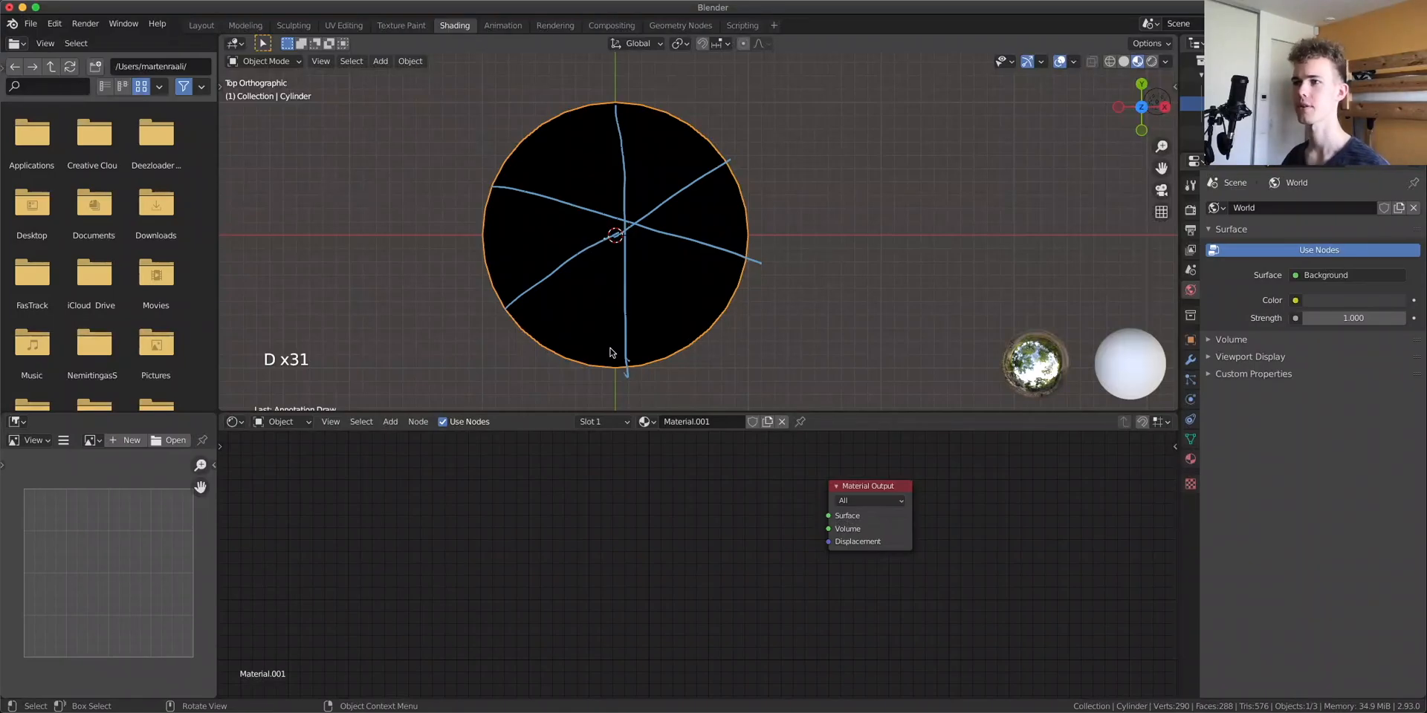
drag(614, 216, 615, 231)
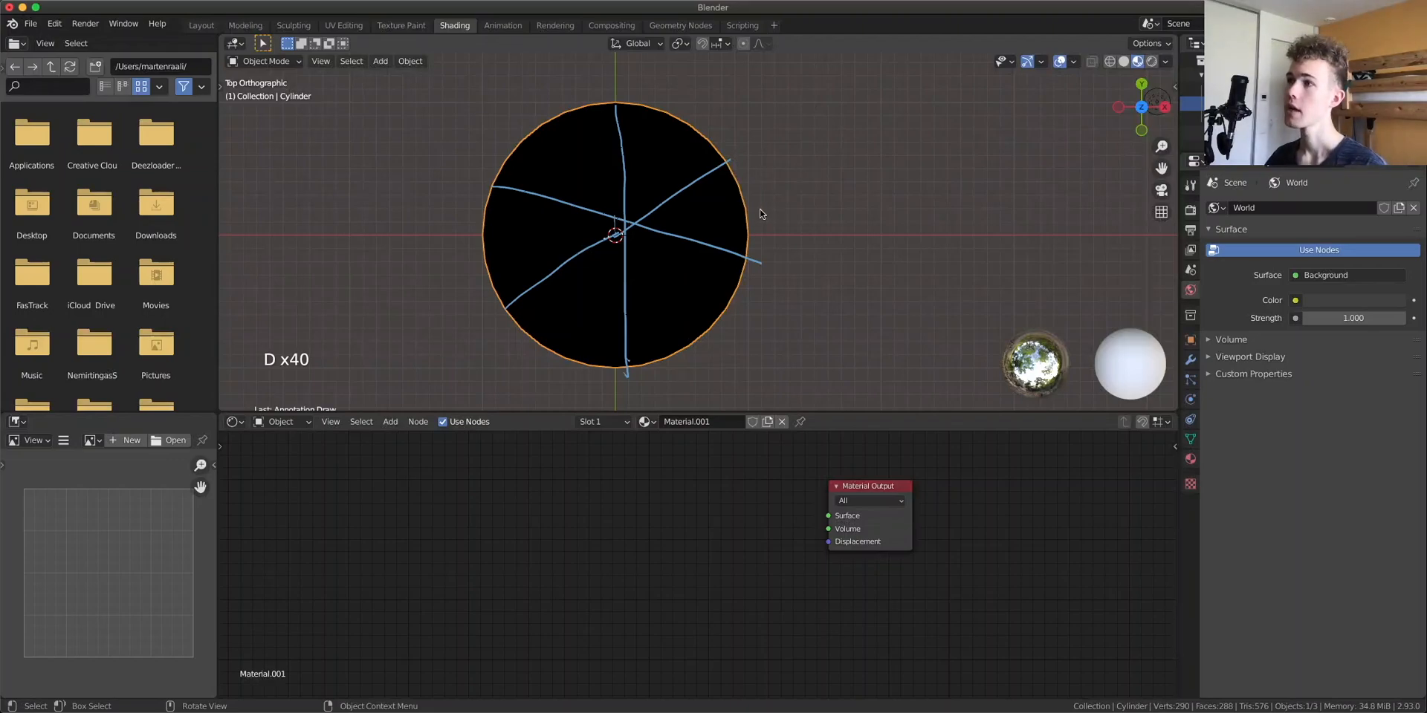
Mark a small tick beside the cylinder's edge and collapse the file browser and image editor to widen the viewport
mouse_move(754, 213)
mouse_down()
mouse_move(774, 198)
mouse_move(784, 214)
mouse_up()
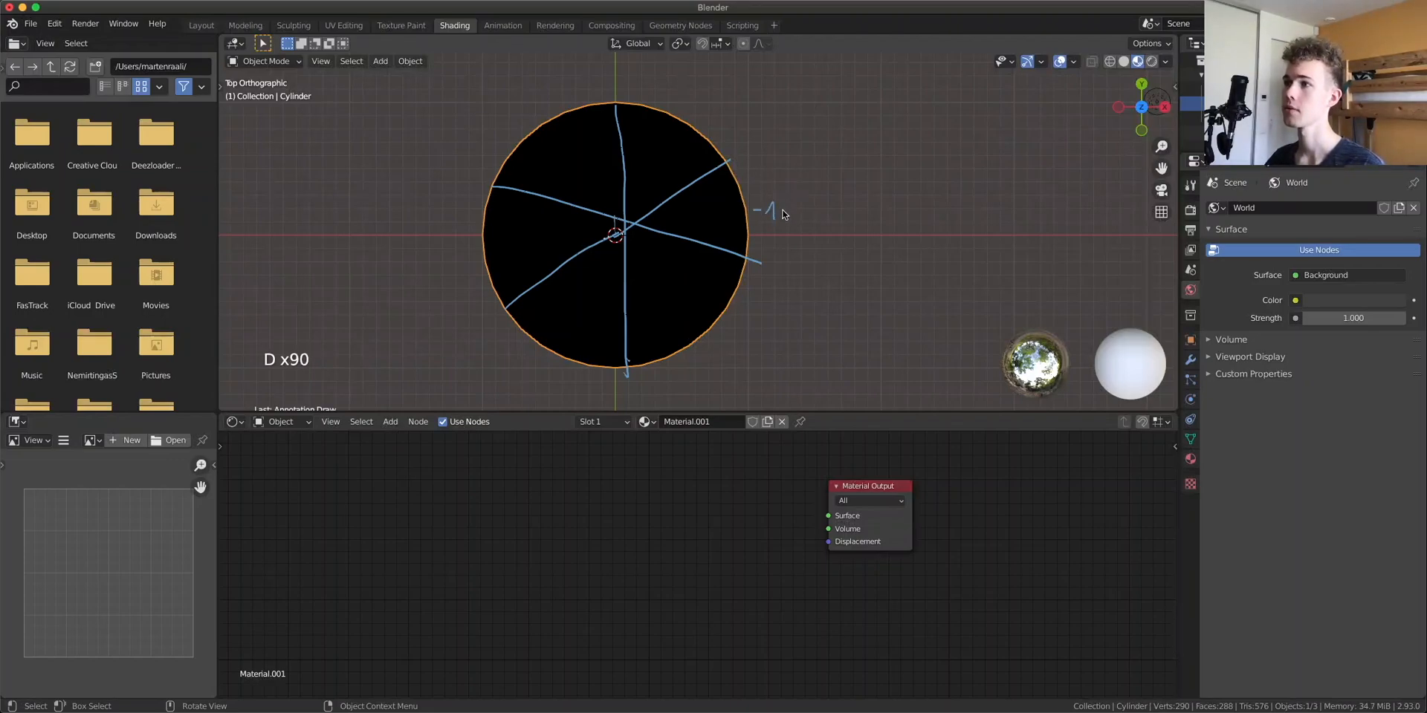
scroll(767, 217, up, 2)
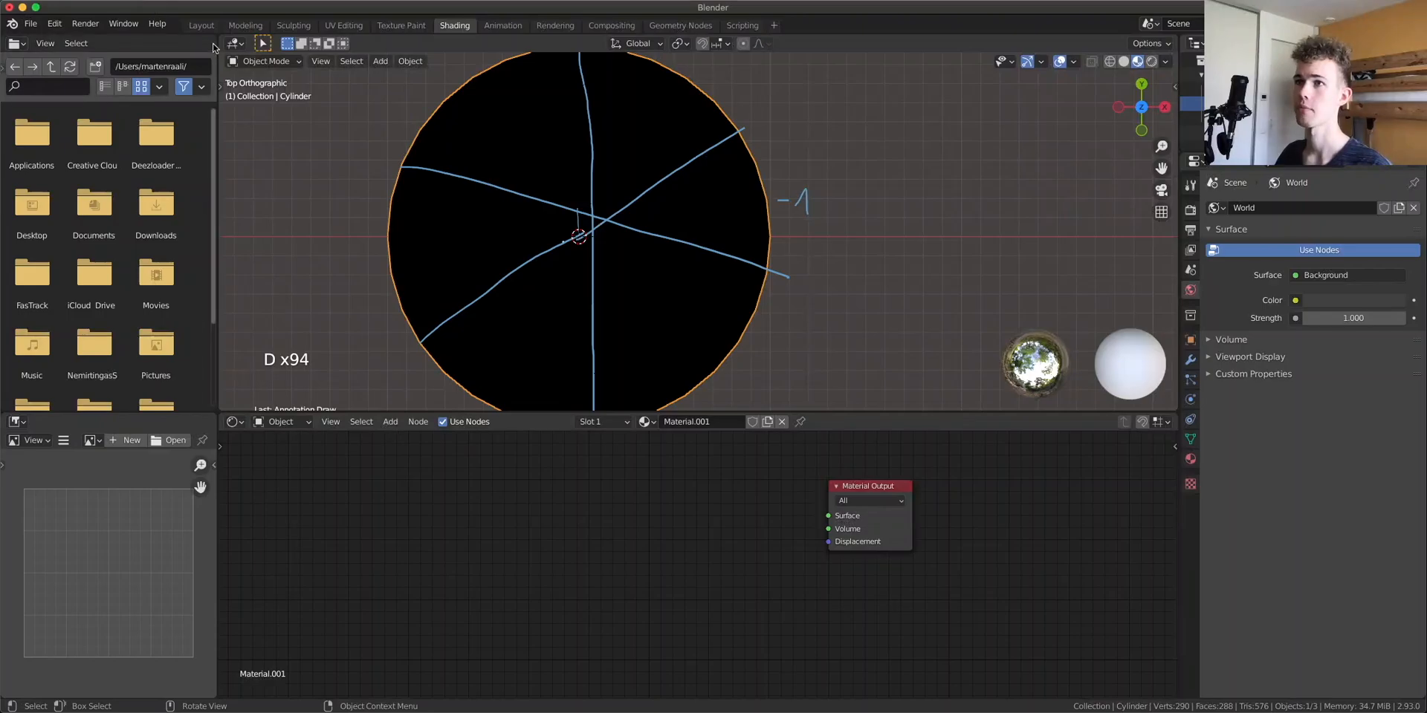
drag(215, 38, 104, 46)
drag(218, 413, 119, 438)
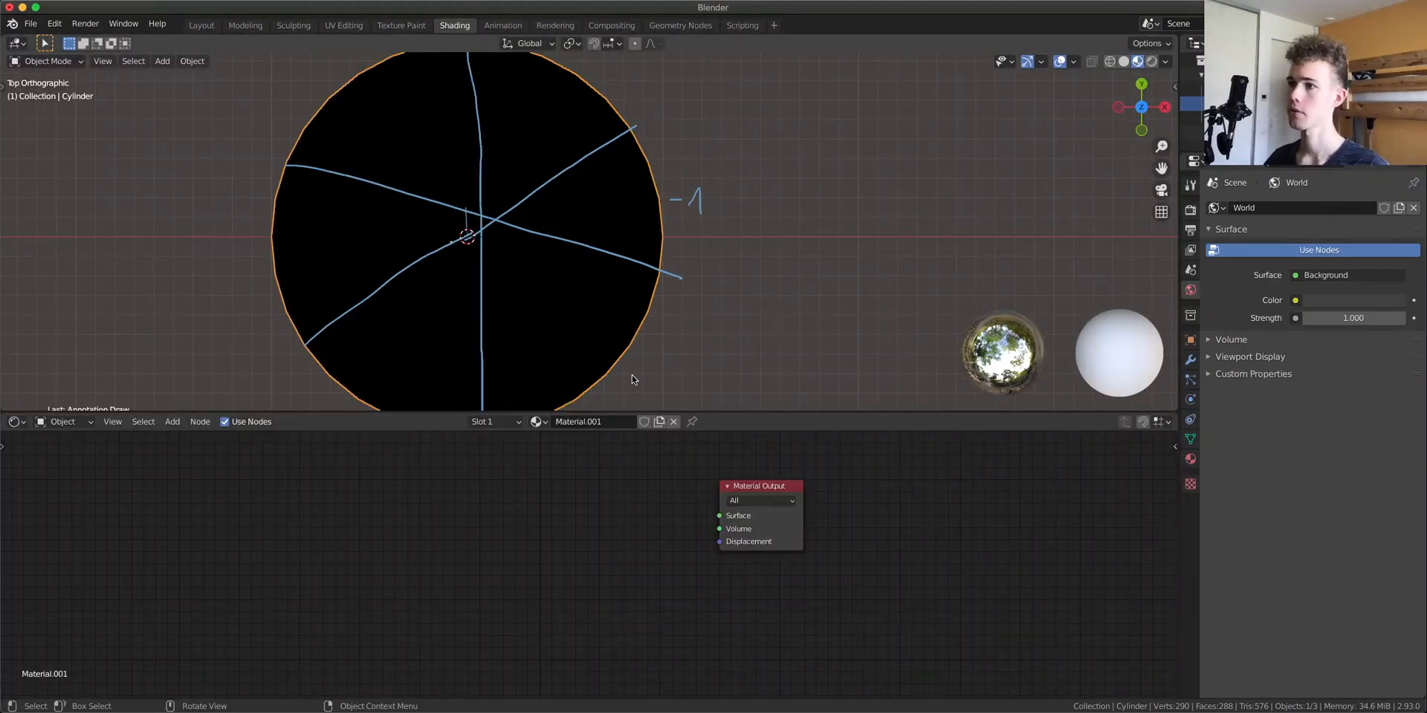
Add small tick marks all around the outside of the cylinder's rim
drag(623, 388, 630, 387)
drag(642, 399, 659, 392)
key(d)
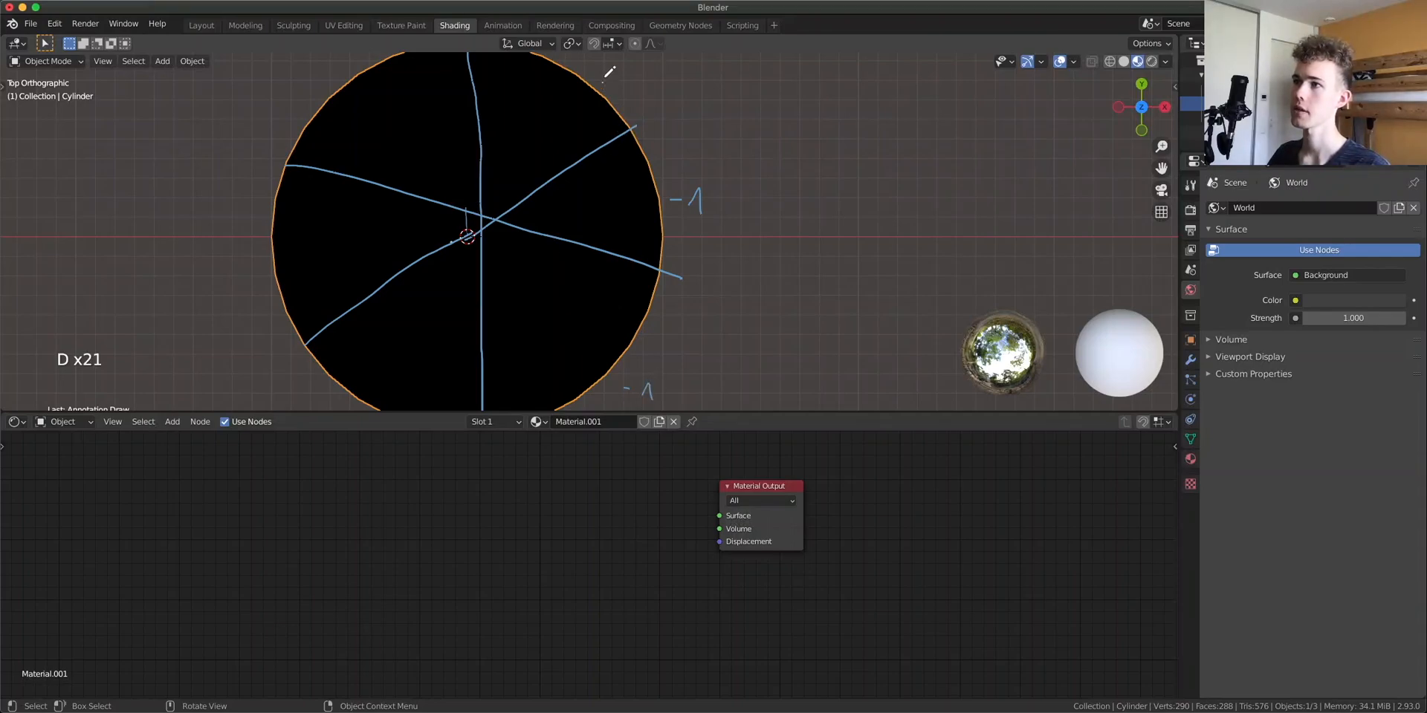
key(d)
key(d)
drag(690, 297, 699, 300)
drag(645, 128, 656, 127)
shift+middle_drag(584, 355, 720, 252)
key(d)
drag(614, 370, 623, 374)
drag(473, 335, 505, 347)
key(d)
drag(417, 265, 425, 270)
shift+middle_drag(400, 176, 455, 271)
key(d)
drag(431, 252, 443, 252)
mouse_move(443, 261)
mouse_down()
mouse_move(455, 246)
mouse_move(452, 258)
mouse_up()
drag(455, 162, 464, 166)
shift+middle_drag(521, 58, 501, 124)
key(d)
drag(501, 123, 528, 129)
drag(629, 90, 644, 79)
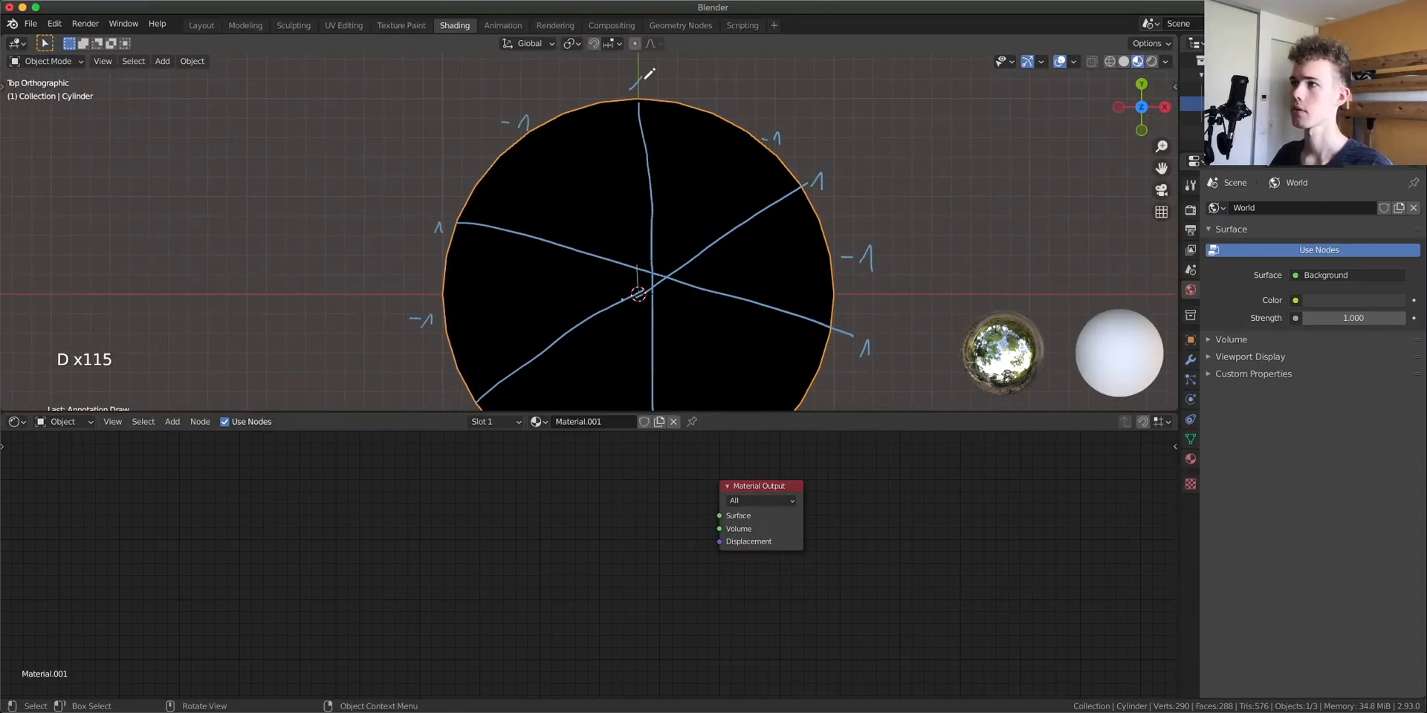
shift+middle_drag(810, 261, 698, 195)
scroll(697, 194, down, 1)
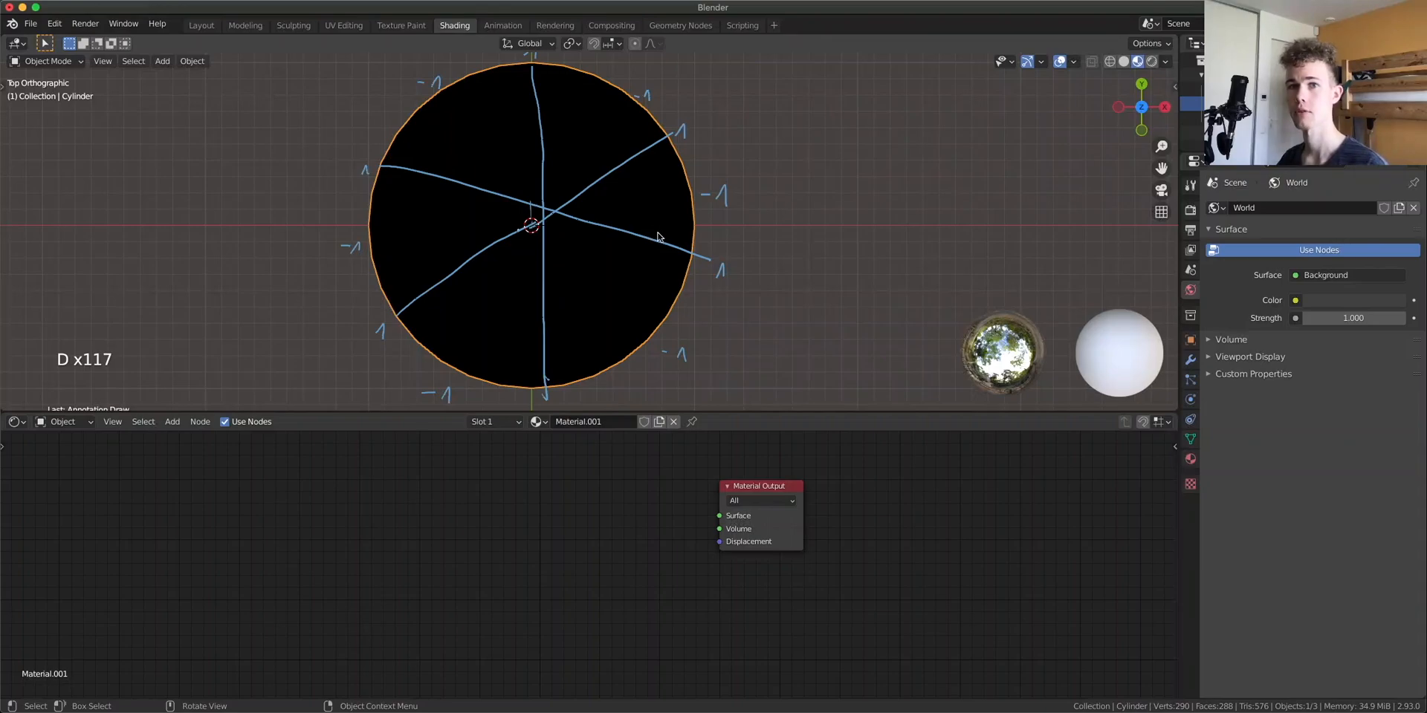
Sketch a sine wave annotation in the empty space beside the cylinder
shift+middle_drag(881, 172, 584, 206)
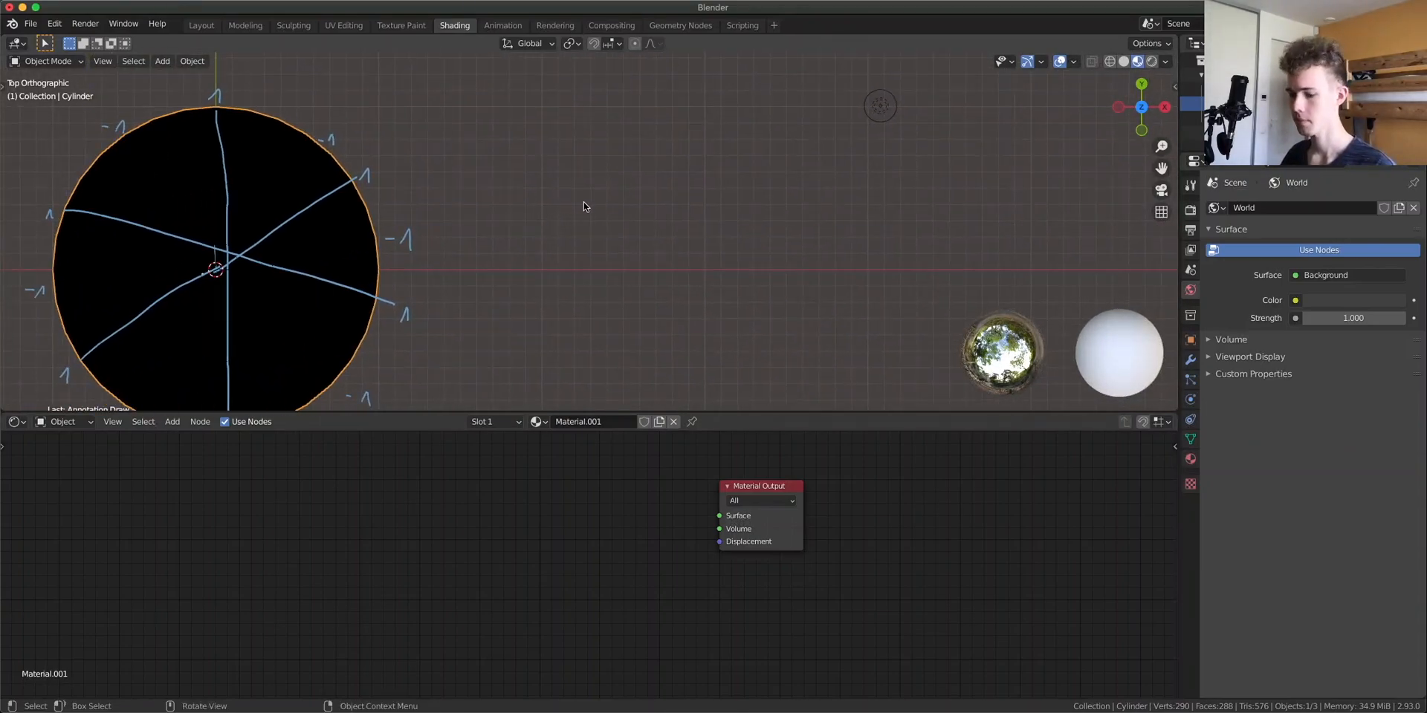
mouse_move(560, 195)
mouse_down()
mouse_move(585, 152)
mouse_move(706, 199)
mouse_move(1009, 186)
mouse_move(1022, 203)
mouse_up()
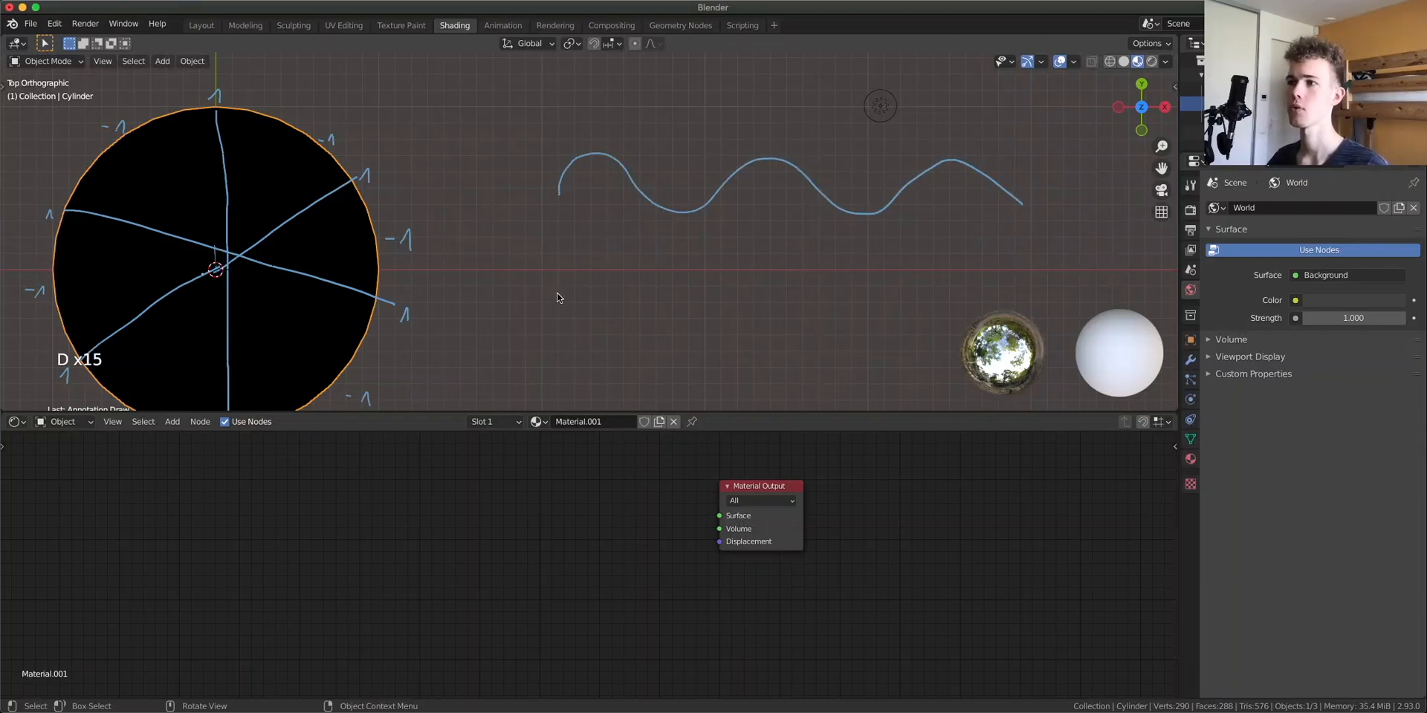
Sketch a zigzag wave and a sawtooth wave below the sine wave, then erase both
mouse_move(561, 331)
mouse_down()
mouse_move(595, 281)
mouse_move(684, 281)
mouse_move(740, 339)
mouse_move(800, 288)
mouse_move(921, 272)
mouse_move(975, 327)
mouse_move(1059, 276)
mouse_up()
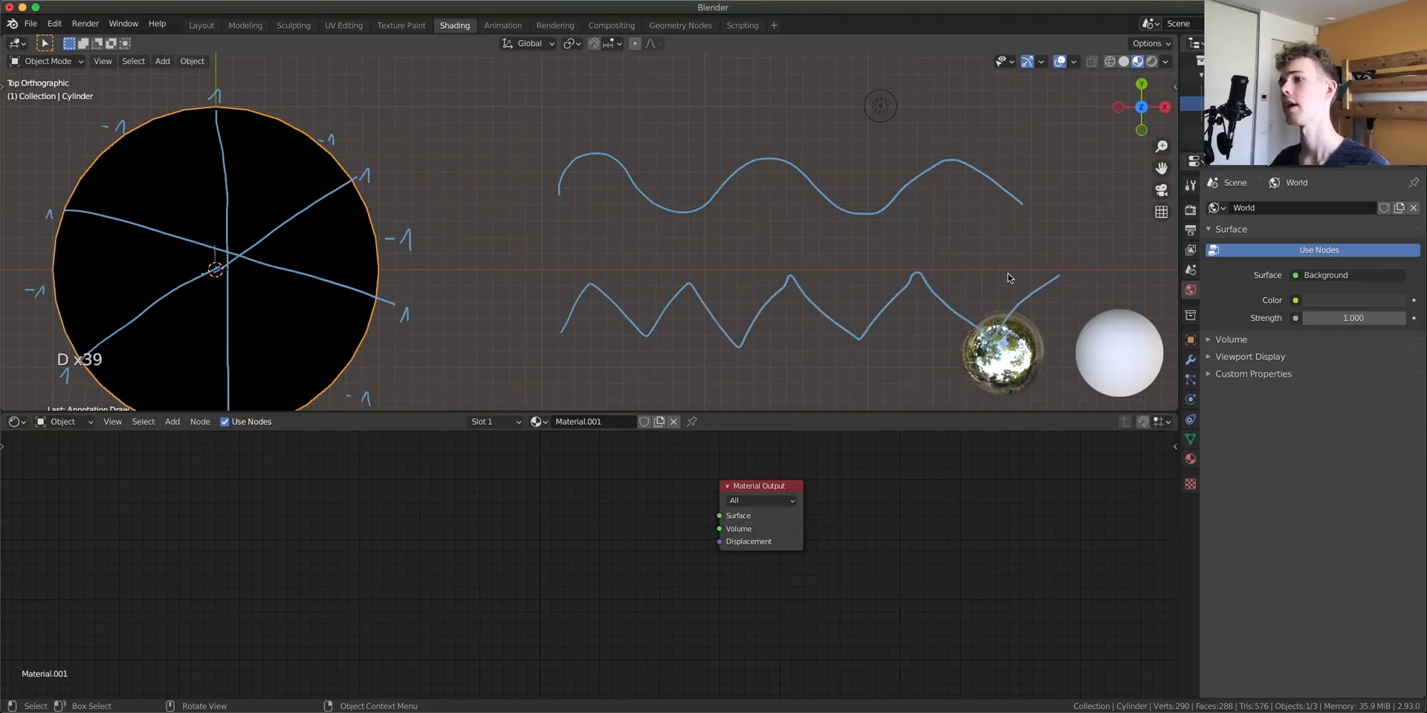
shift+middle_drag(783, 272, 790, 154)
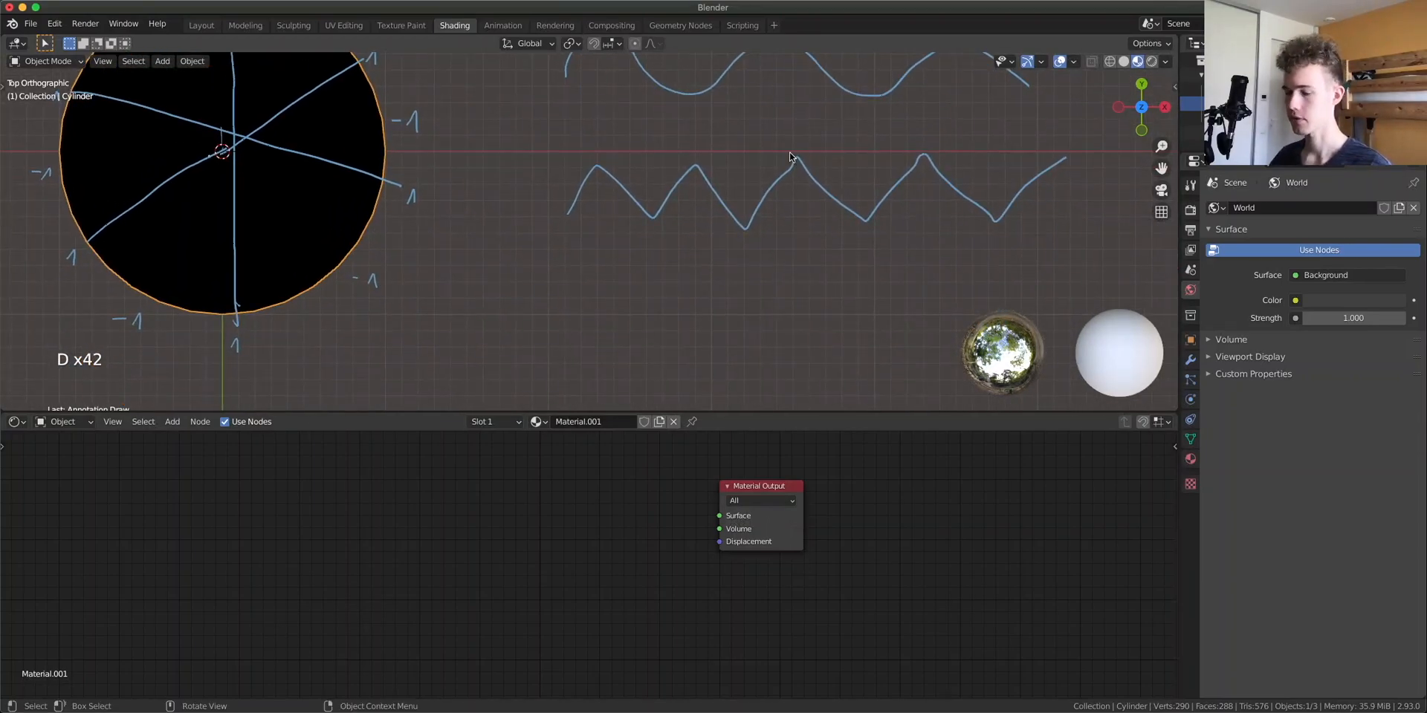
mouse_move(574, 266)
mouse_down()
mouse_move(577, 309)
mouse_move(679, 252)
mouse_move(680, 327)
mouse_move(767, 306)
mouse_move(775, 344)
mouse_move(847, 275)
mouse_move(863, 340)
mouse_move(947, 272)
mouse_move(949, 338)
mouse_move(1041, 262)
mouse_move(1070, 339)
mouse_move(1146, 357)
mouse_up()
shift+middle_drag(667, 133, 810, 214)
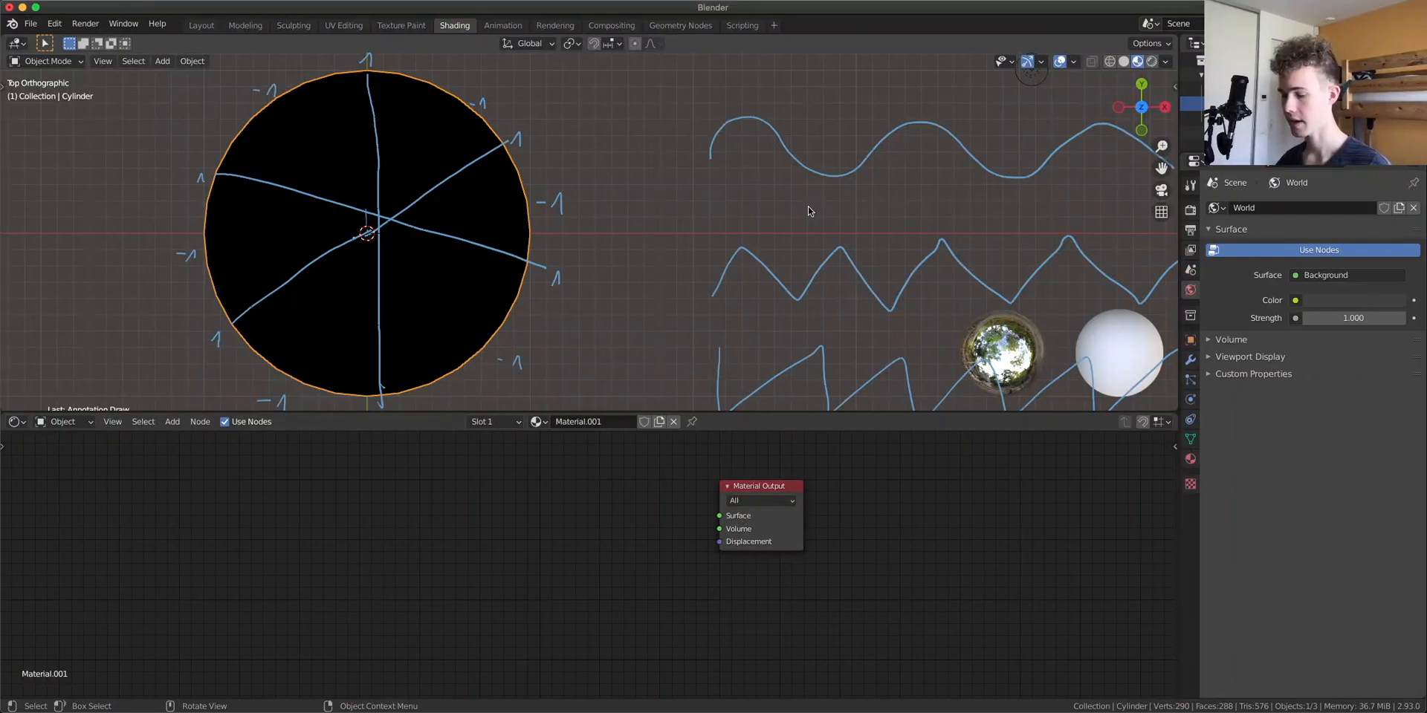
mouse_move(640, 300)
right_down()
mouse_move(926, 216)
mouse_move(843, 252)
mouse_move(1061, 223)
mouse_move(1006, 260)
mouse_move(1019, 305)
mouse_move(1130, 283)
mouse_move(1104, 346)
mouse_move(1123, 415)
mouse_move(1070, 377)
right_up()
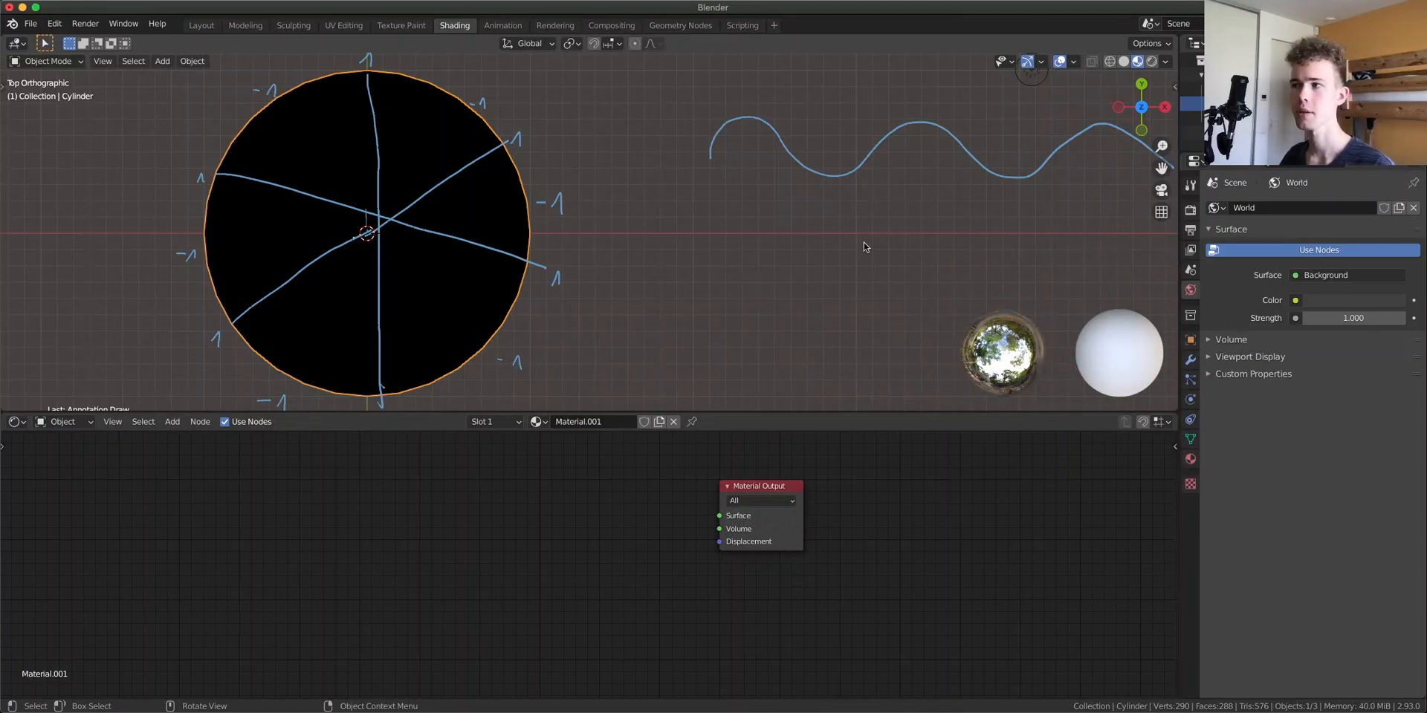
Label the sine wave's start with 0 and its end with 1000
mouse_move(933, 239)
shift+middle_down()
mouse_move(679, 182)
mouse_move(687, 189)
shift+middle_up()
key(d)
mouse_move(894, 360)
mouse_down()
mouse_move(991, 283)
mouse_move(1003, 296)
mouse_up()
mouse_move(955, 287)
right_down()
mouse_move(1013, 288)
mouse_move(982, 402)
mouse_move(1056, 379)
right_up()
key(d)
drag(425, 126, 428, 125)
key(d)
mouse_move(926, 152)
mouse_down()
mouse_move(958, 128)
mouse_move(985, 149)
mouse_move(995, 125)
mouse_move(1009, 146)
mouse_up()
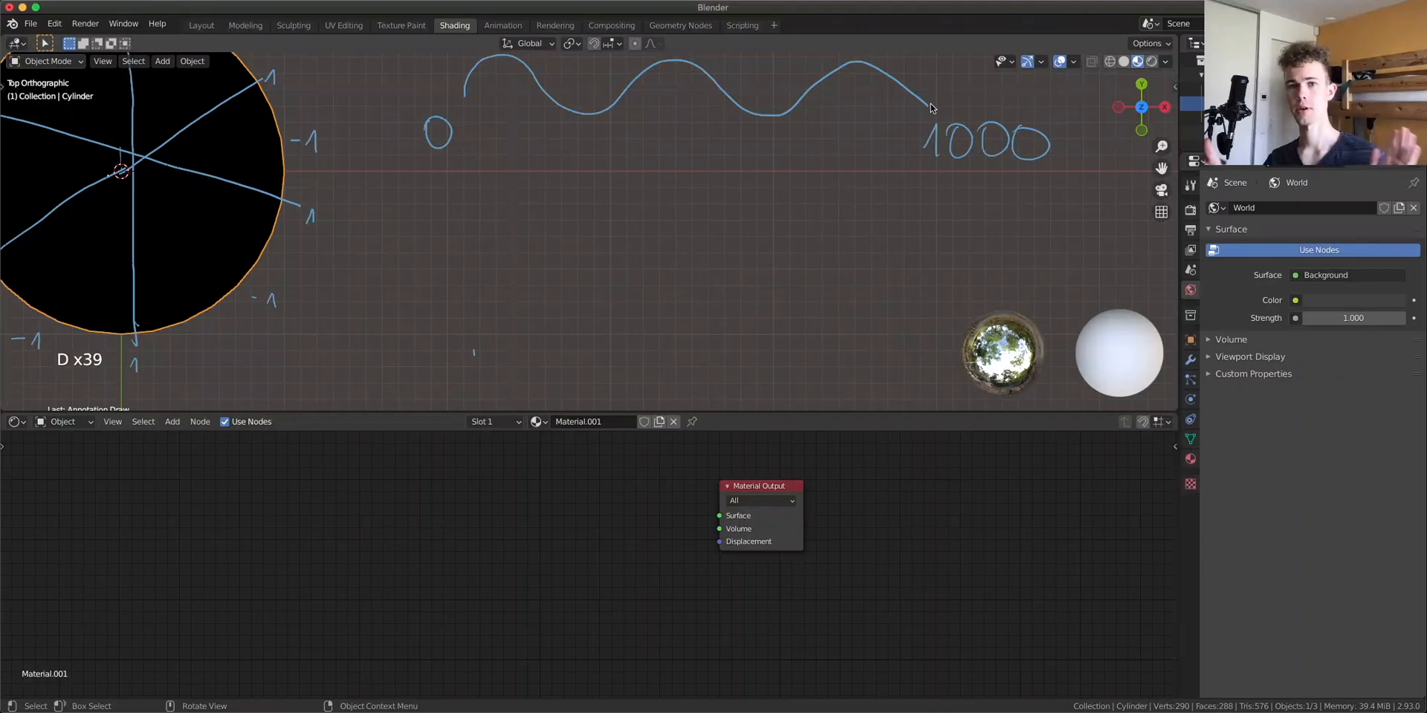
Sketch a spiral on the cylinder's top, then erase the annotations over and around the cylinder
shift+middle_drag(589, 161, 882, 236)
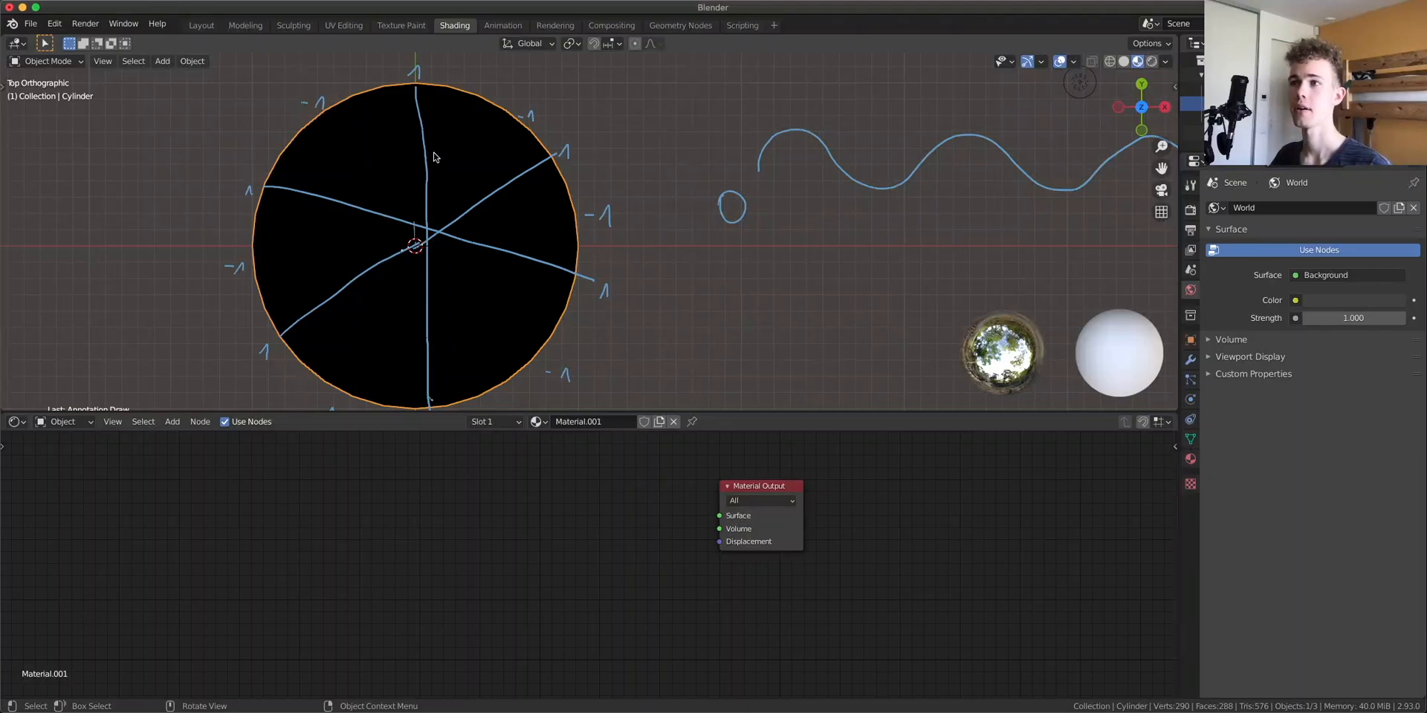
mouse_move(430, 154)
mouse_down()
mouse_move(486, 160)
mouse_move(513, 204)
mouse_move(505, 272)
mouse_move(427, 331)
mouse_move(321, 281)
mouse_move(358, 190)
mouse_move(405, 160)
mouse_move(400, 184)
mouse_up()
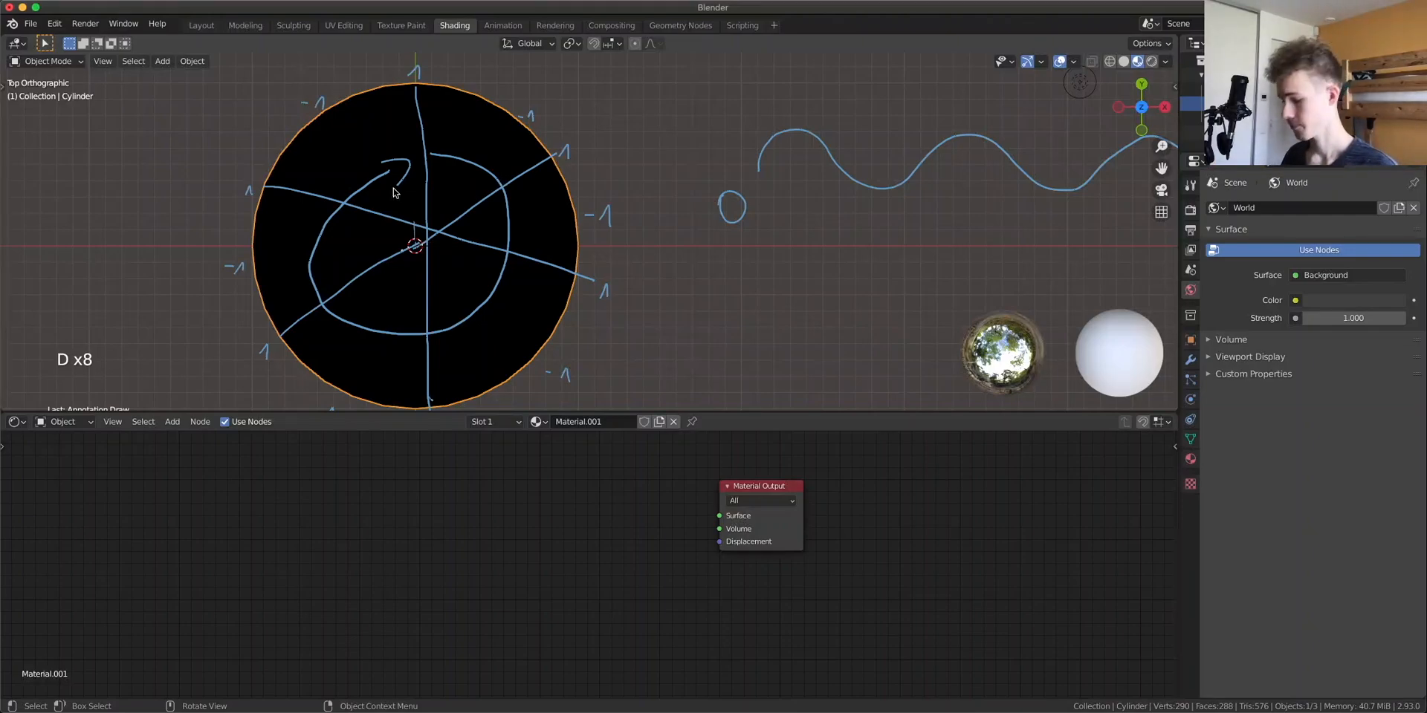
key(d)
mouse_move(553, 242)
right_down()
mouse_move(615, 259)
mouse_move(502, 466)
mouse_move(592, 166)
mouse_move(401, 532)
mouse_move(535, 127)
mouse_move(360, 380)
mouse_move(475, 130)
mouse_move(329, 321)
mouse_move(270, 223)
mouse_move(425, 67)
mouse_move(564, 89)
right_up()
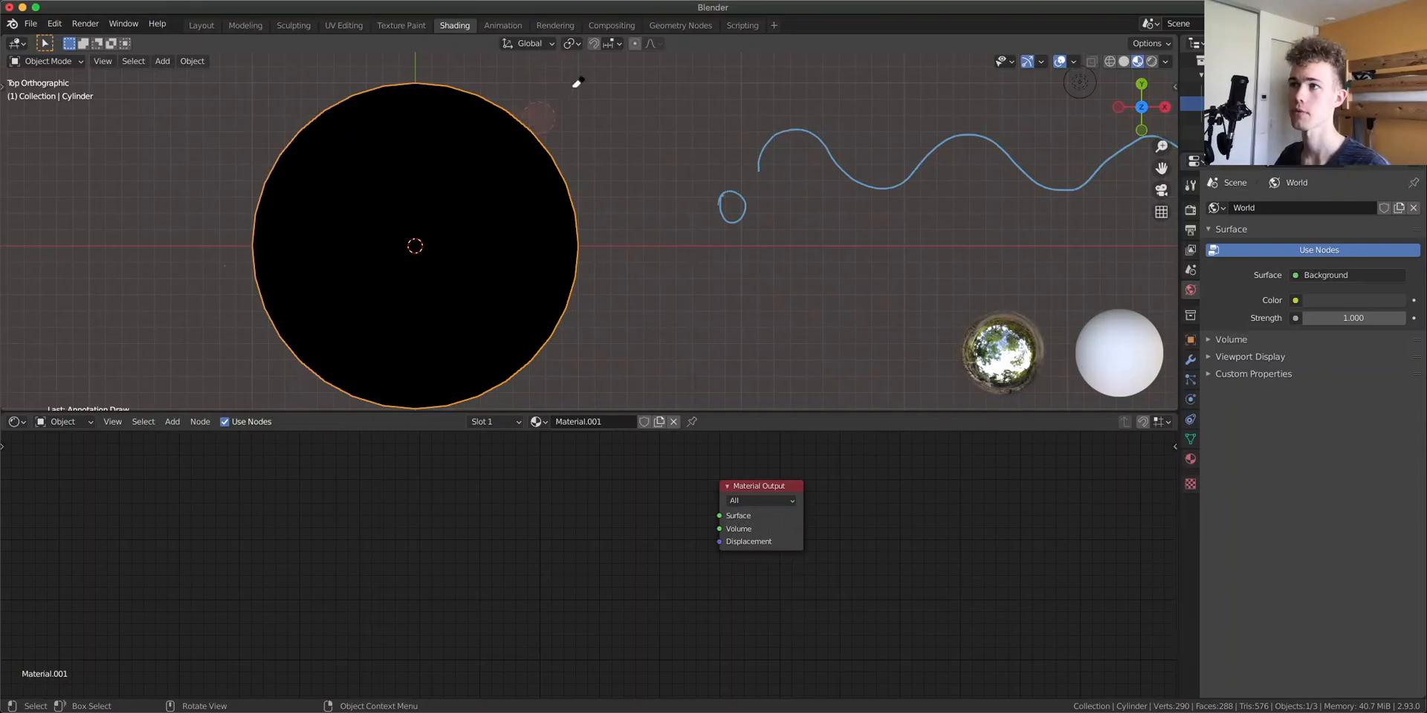
Annotate a radius line from the cylinder's center straight up to its edge
scroll(532, 230, up, 2)
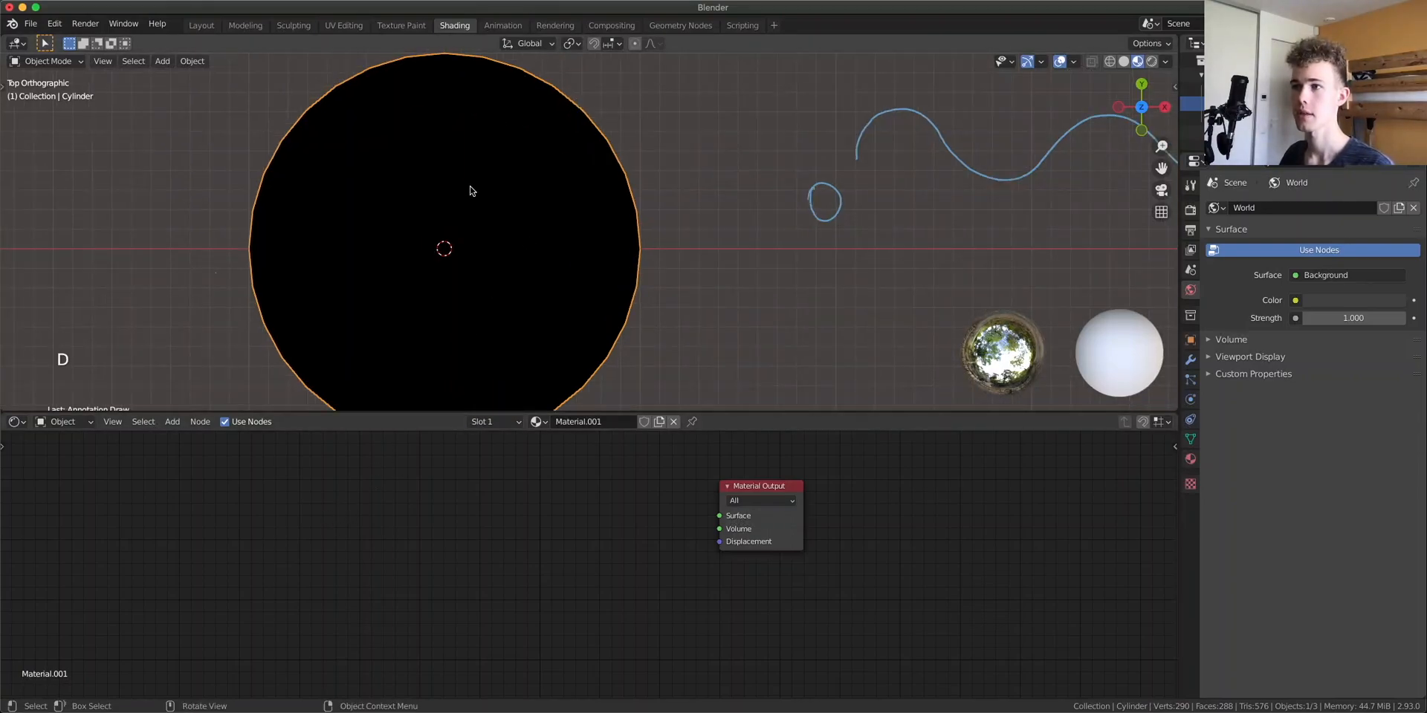
scroll(480, 191, up, 2)
shift+middle_drag(429, 180, 564, 200)
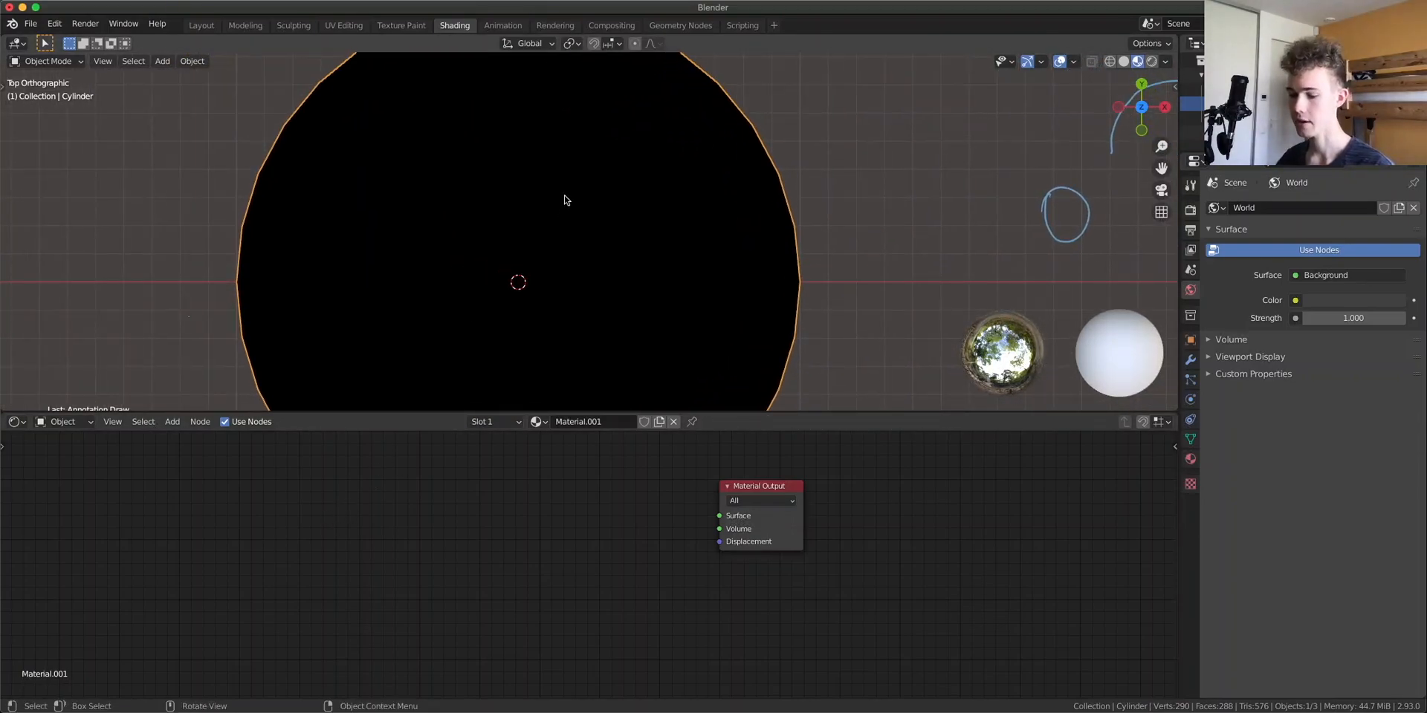
scroll(773, 305, down, 1)
shift+middle_drag(749, 245, 737, 291)
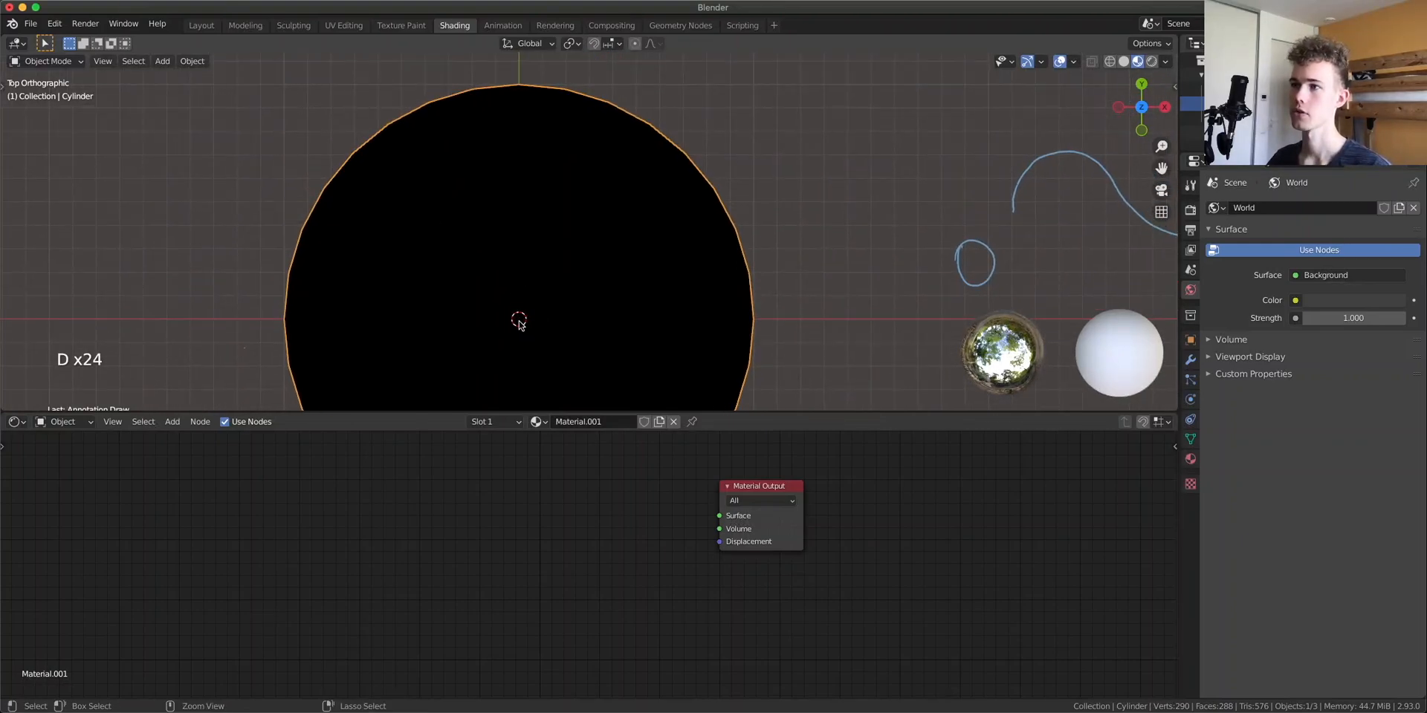
ctrl+drag(519, 318, 530, 91)
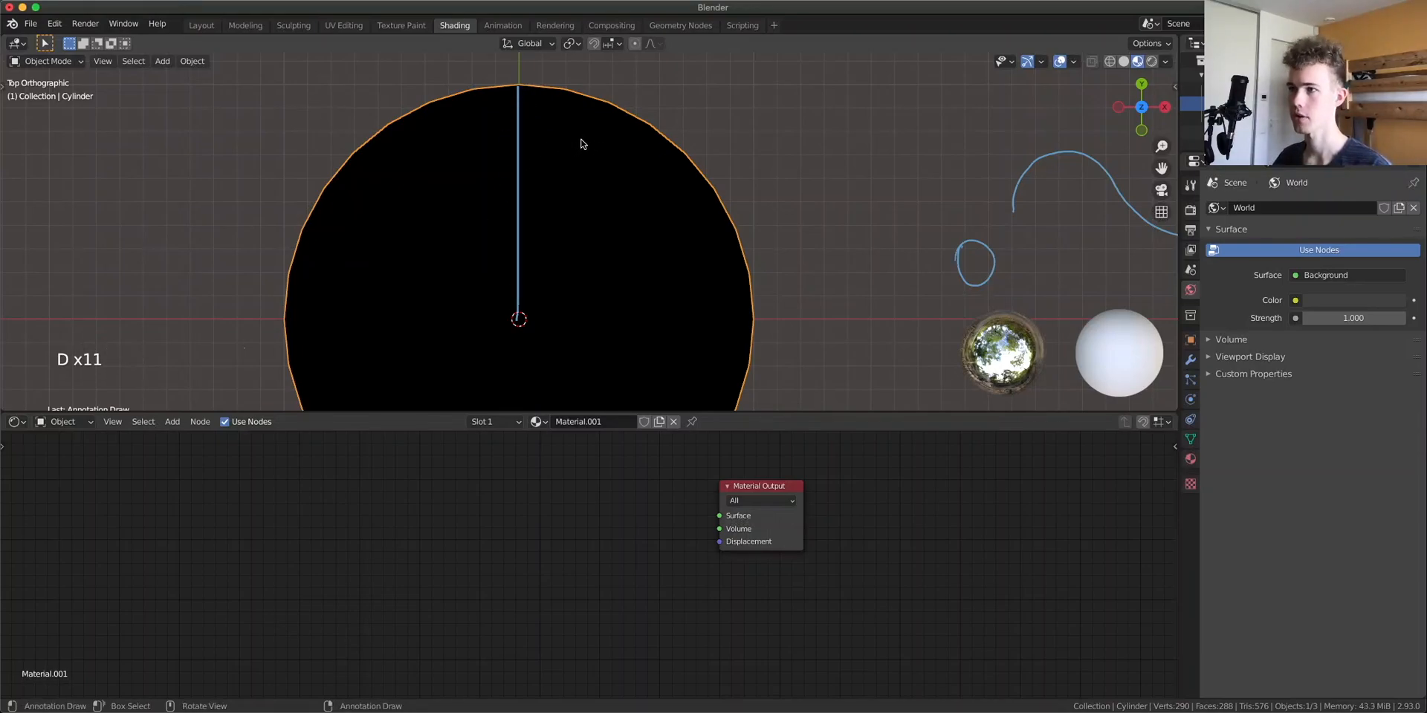
Draw a curved rotation arrow on the cylinder's top, then erase the extra arc and the 360° label
mouse_move(571, 148)
mouse_down()
mouse_move(648, 186)
mouse_move(678, 330)
mouse_move(645, 411)
mouse_up()
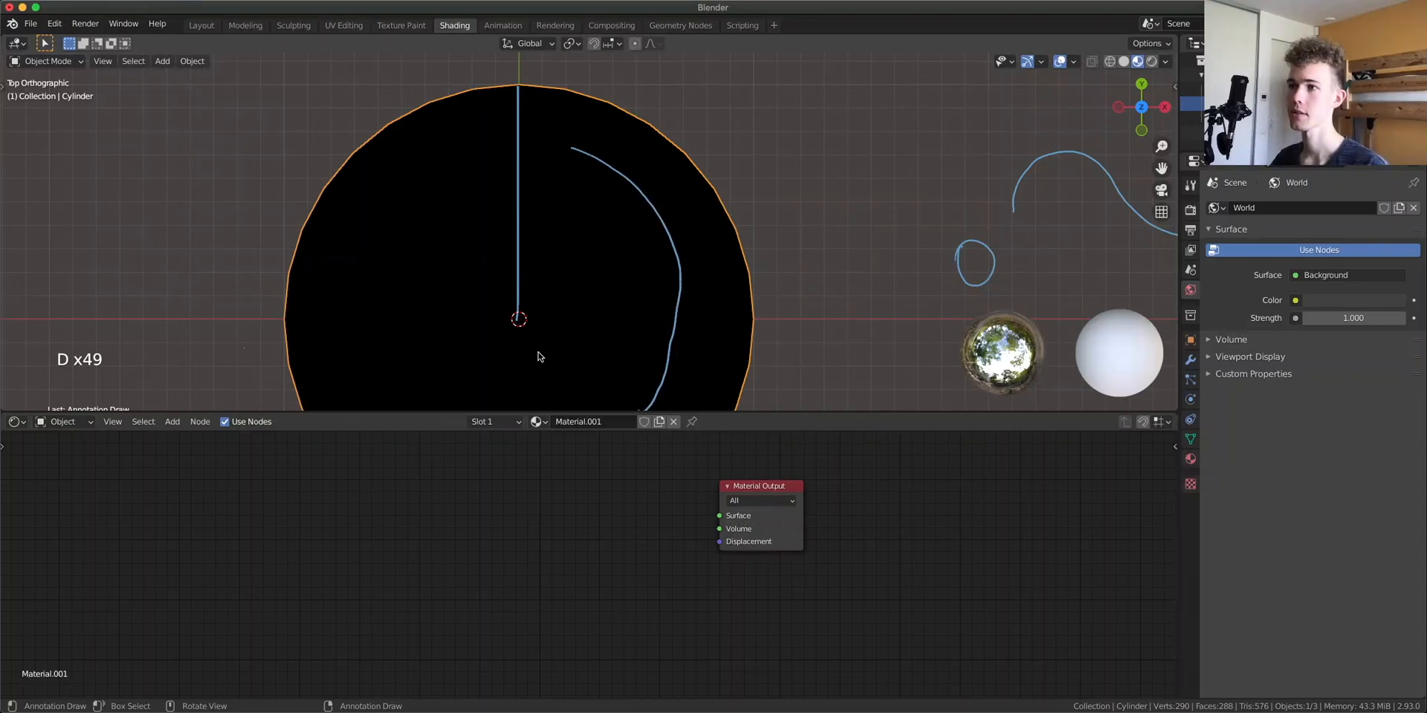
mouse_move(393, 407)
mouse_down()
mouse_move(365, 264)
mouse_move(411, 205)
mouse_move(424, 223)
mouse_up()
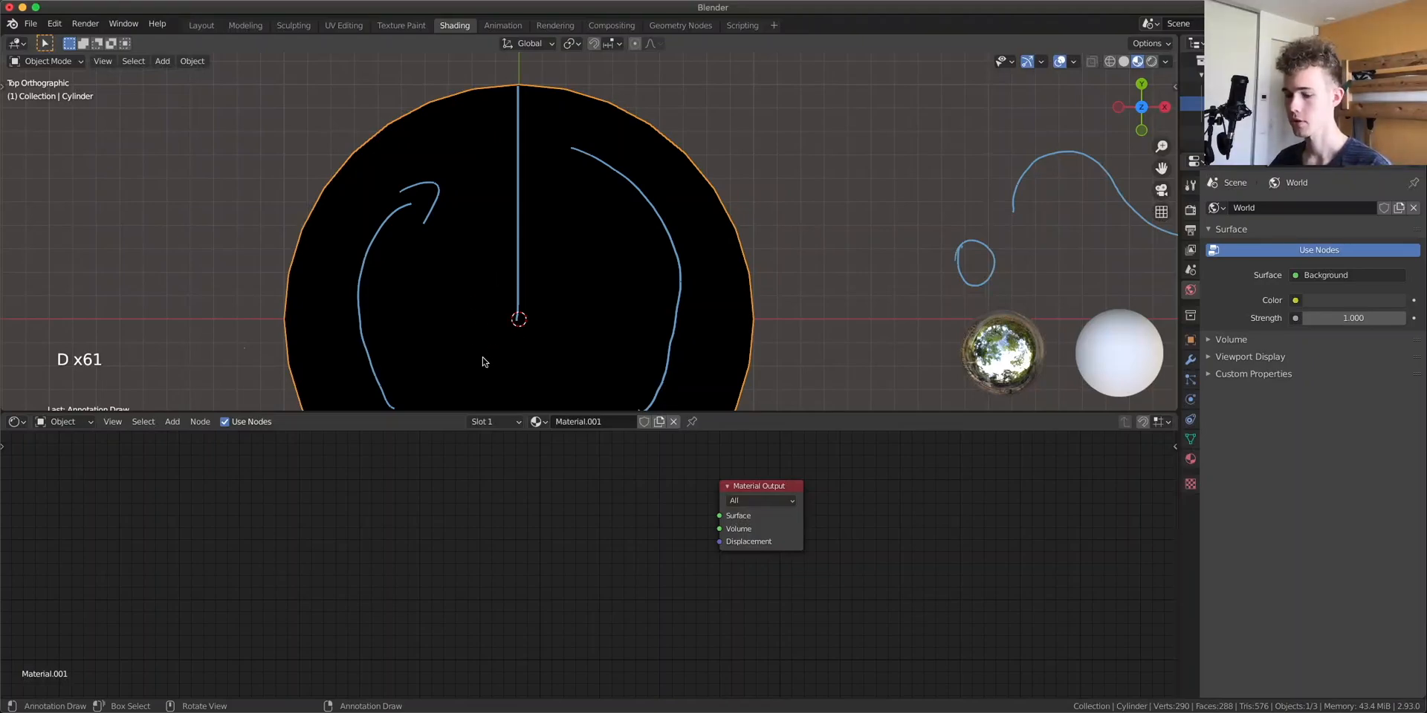
mouse_move(471, 348)
mouse_down()
mouse_move(483, 363)
mouse_move(468, 378)
mouse_move(529, 375)
mouse_move(579, 343)
mouse_up()
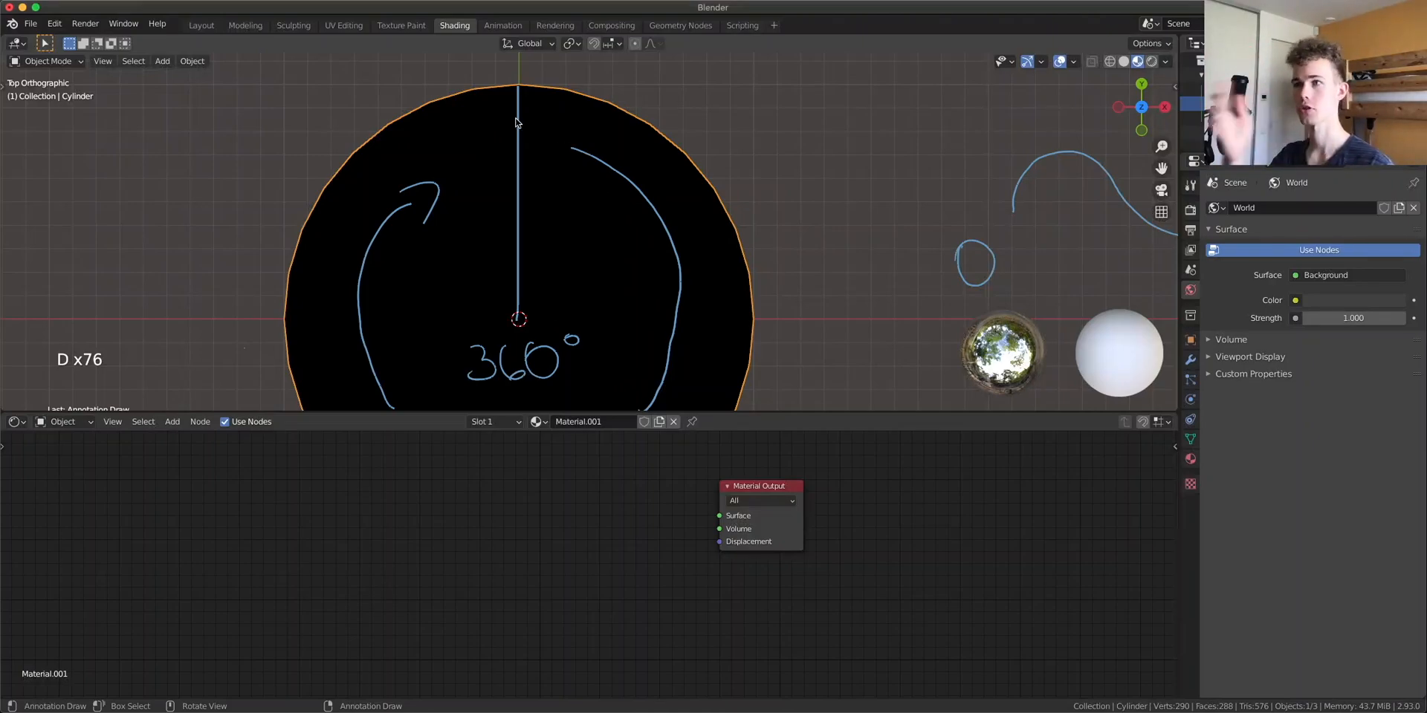
mouse_move(586, 198)
right_down()
mouse_move(666, 211)
mouse_move(654, 383)
mouse_move(591, 323)
mouse_move(466, 357)
right_up()
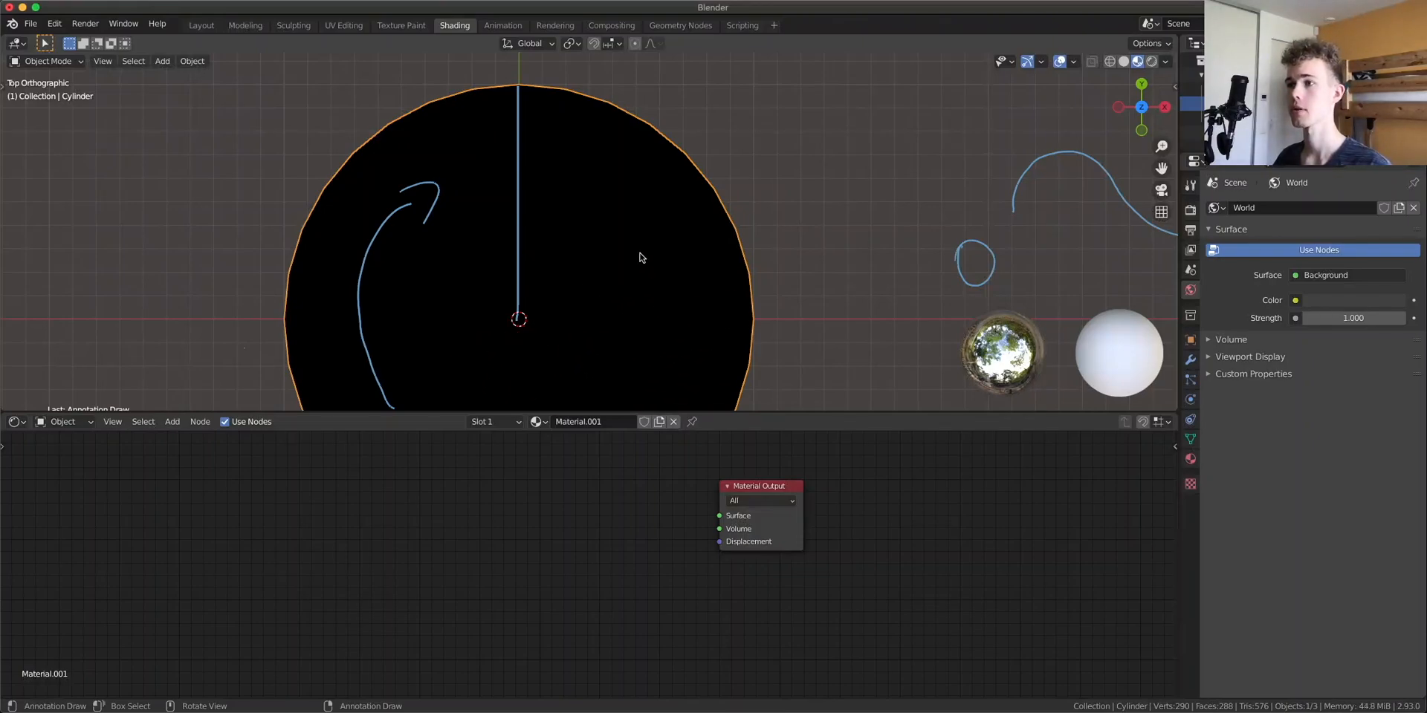
Annotate a right triangle from the center: a horizontal radius, a diagonal to the rim and a vertical side
drag(518, 318, 755, 303)
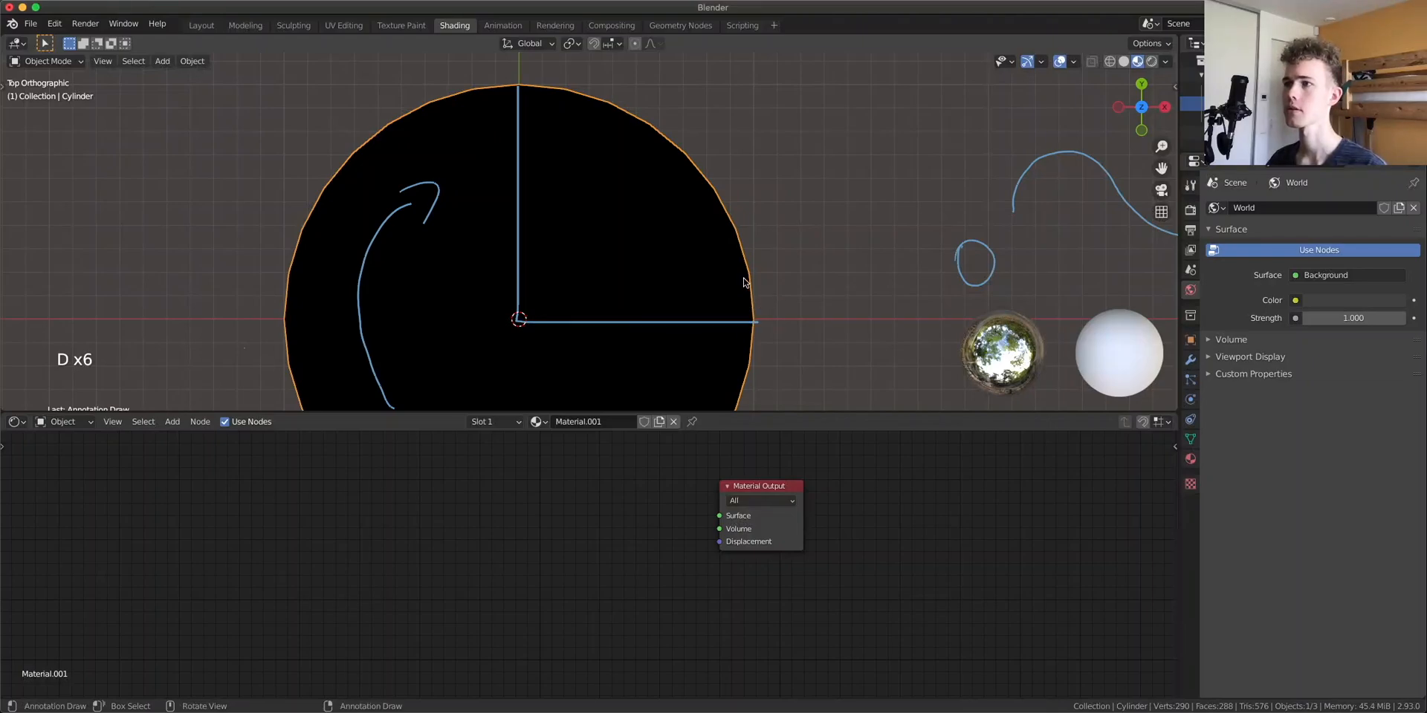
scroll(744, 282, up, 2)
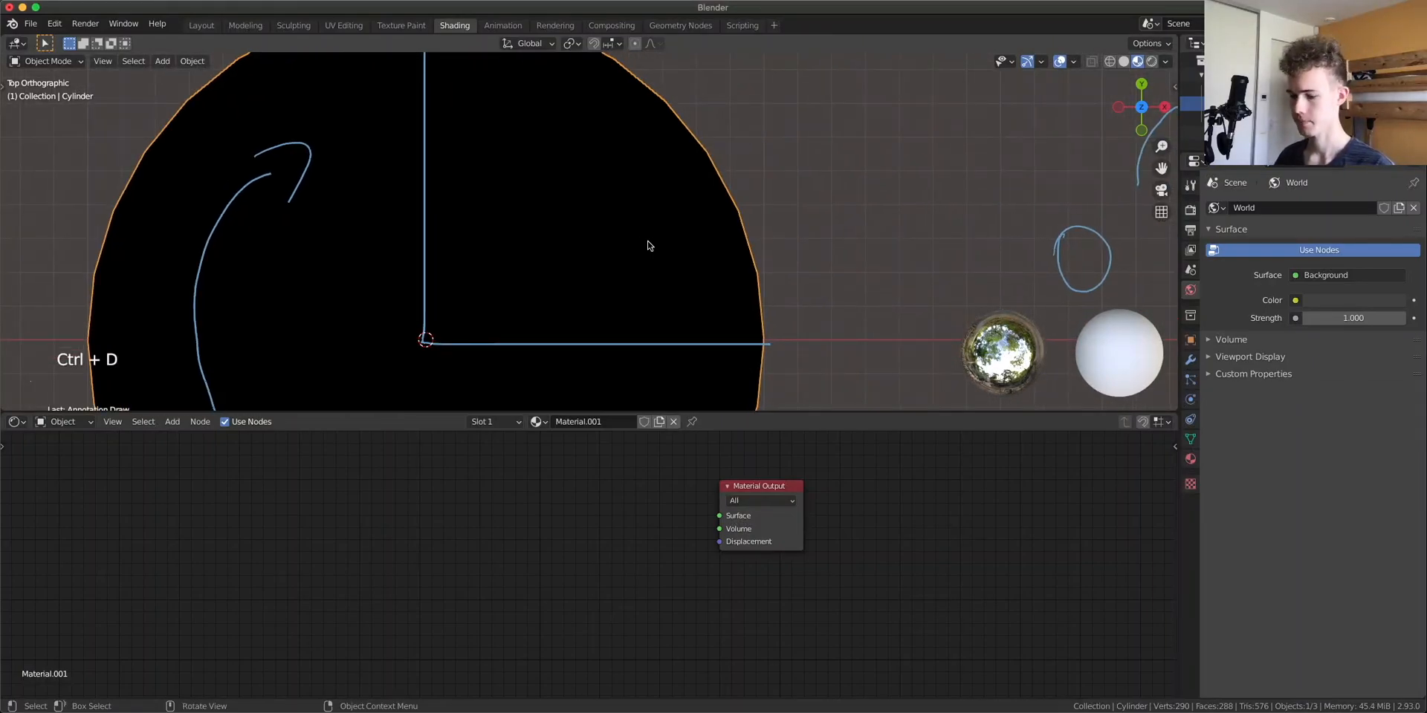
key(d)
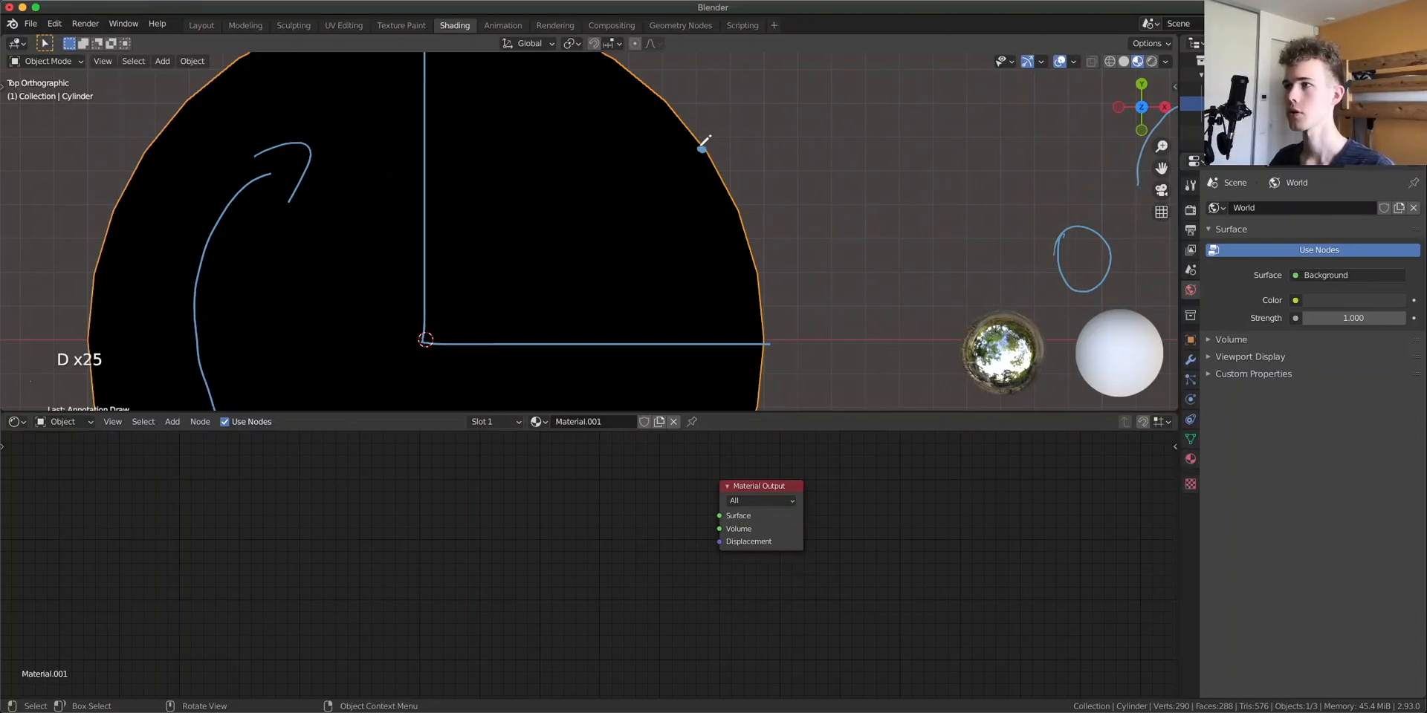
mouse_move(426, 340)
mouse_down()
mouse_move(590, 210)
mouse_move(717, 139)
mouse_move(703, 178)
mouse_move(700, 344)
mouse_up()
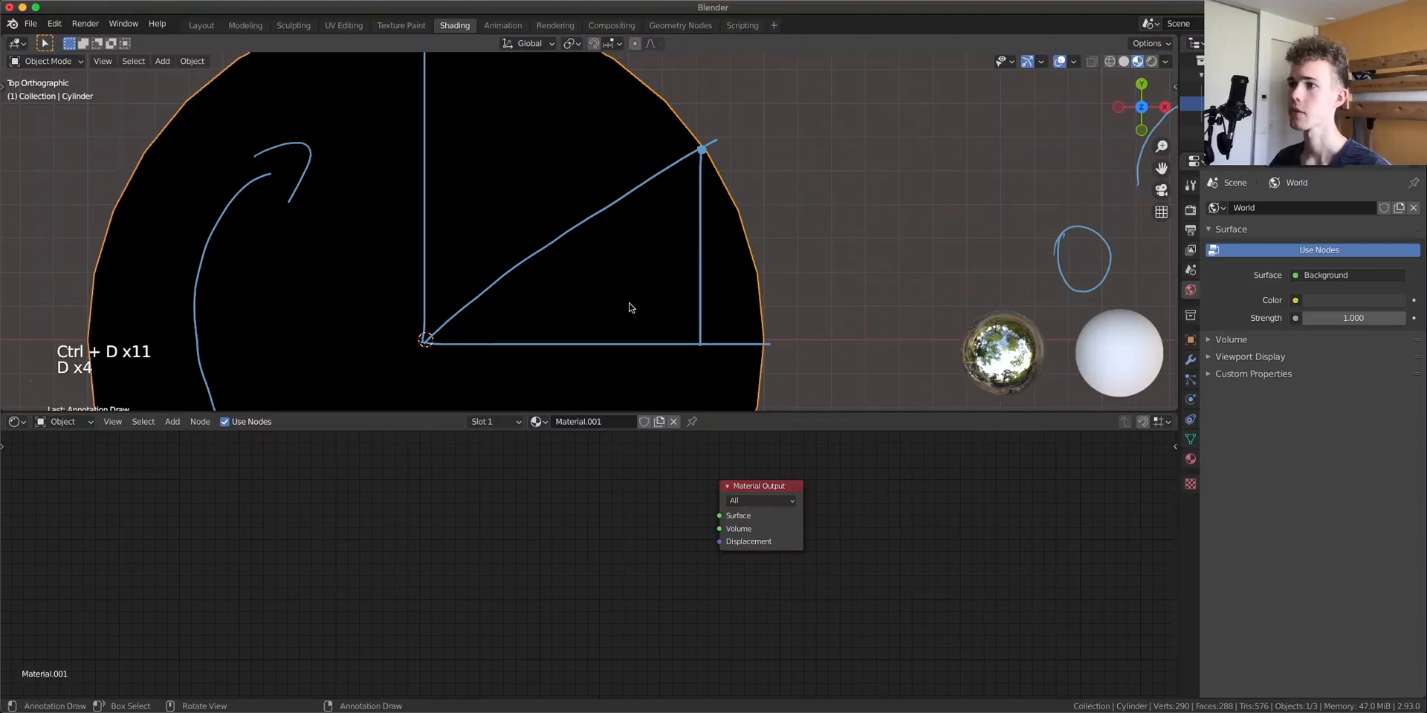
Label the triangle with angle α, a right-angle mark, hypotenuse h and vertical side y
mouse_move(496, 282)
mouse_down()
mouse_move(541, 312)
mouse_move(544, 343)
mouse_move(482, 316)
mouse_move(511, 321)
mouse_up()
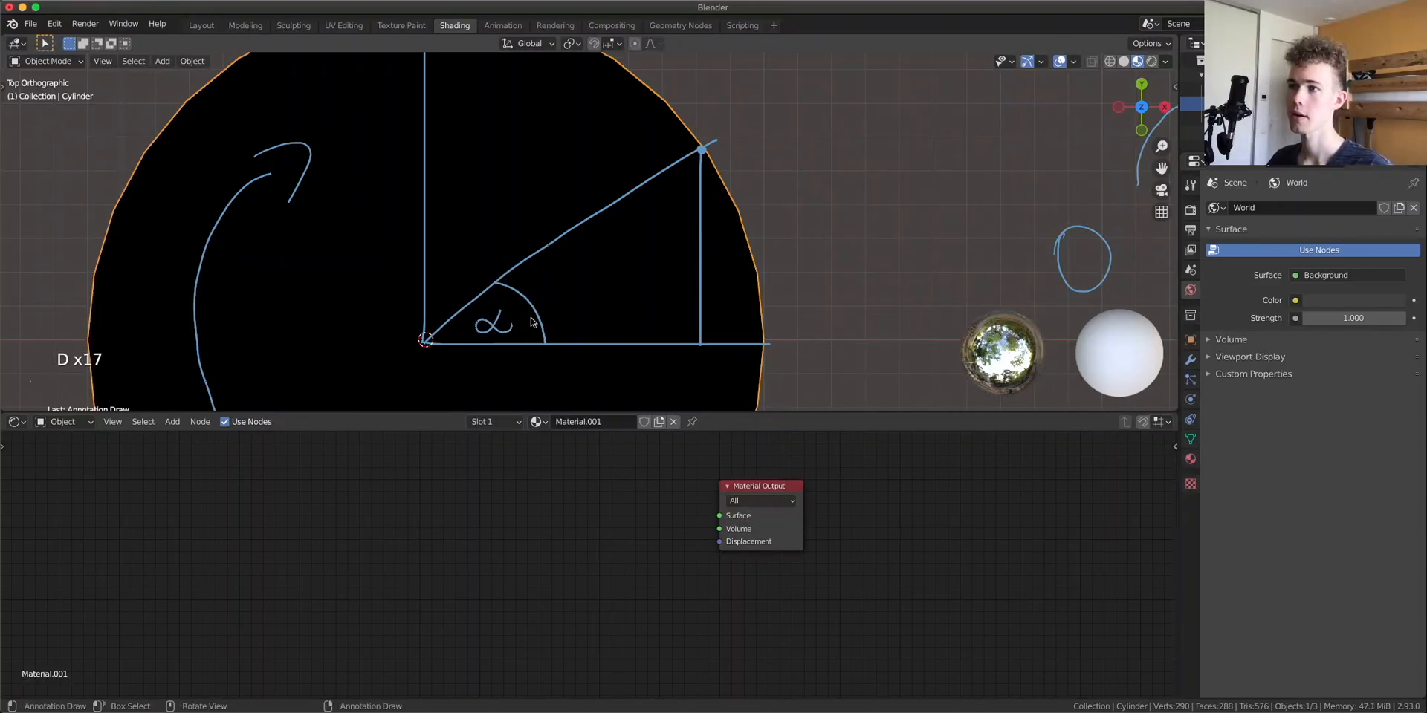
mouse_move(662, 343)
mouse_down()
mouse_move(698, 298)
mouse_move(686, 328)
mouse_up()
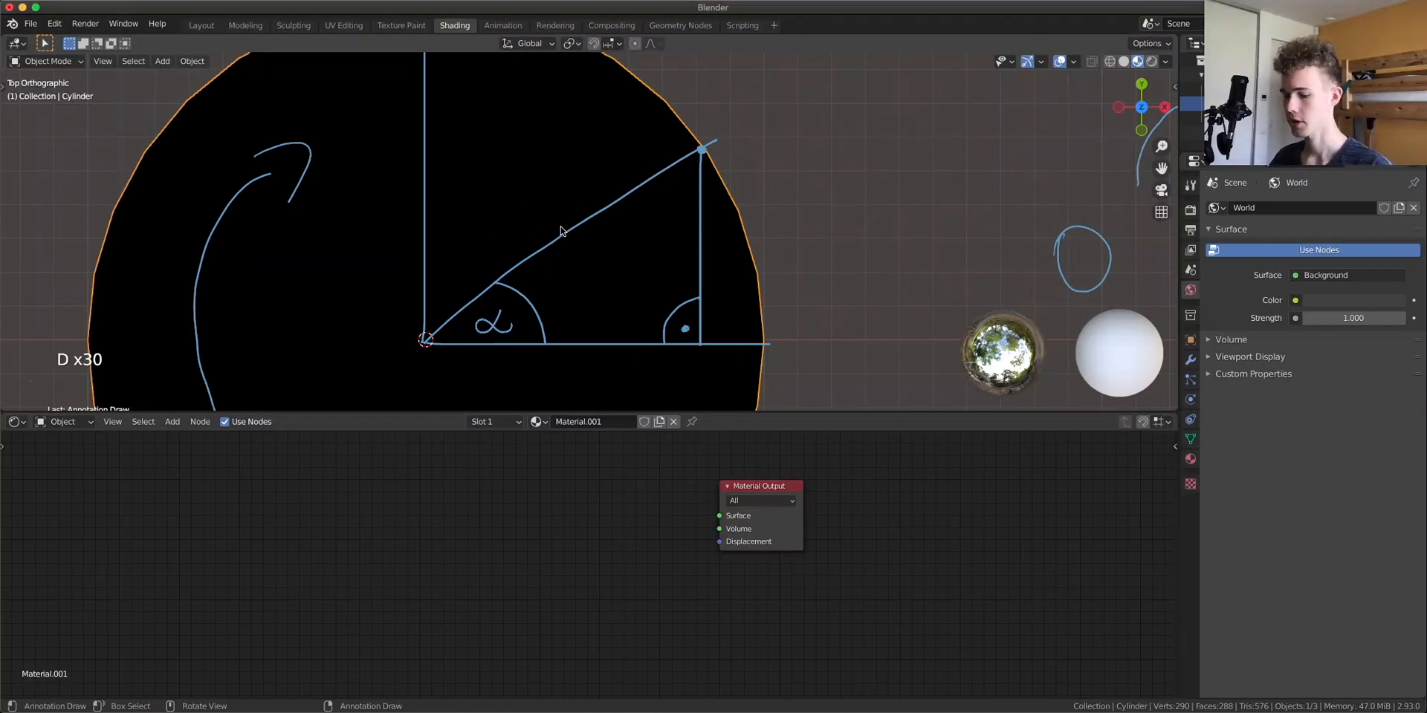
drag(538, 183, 564, 214)
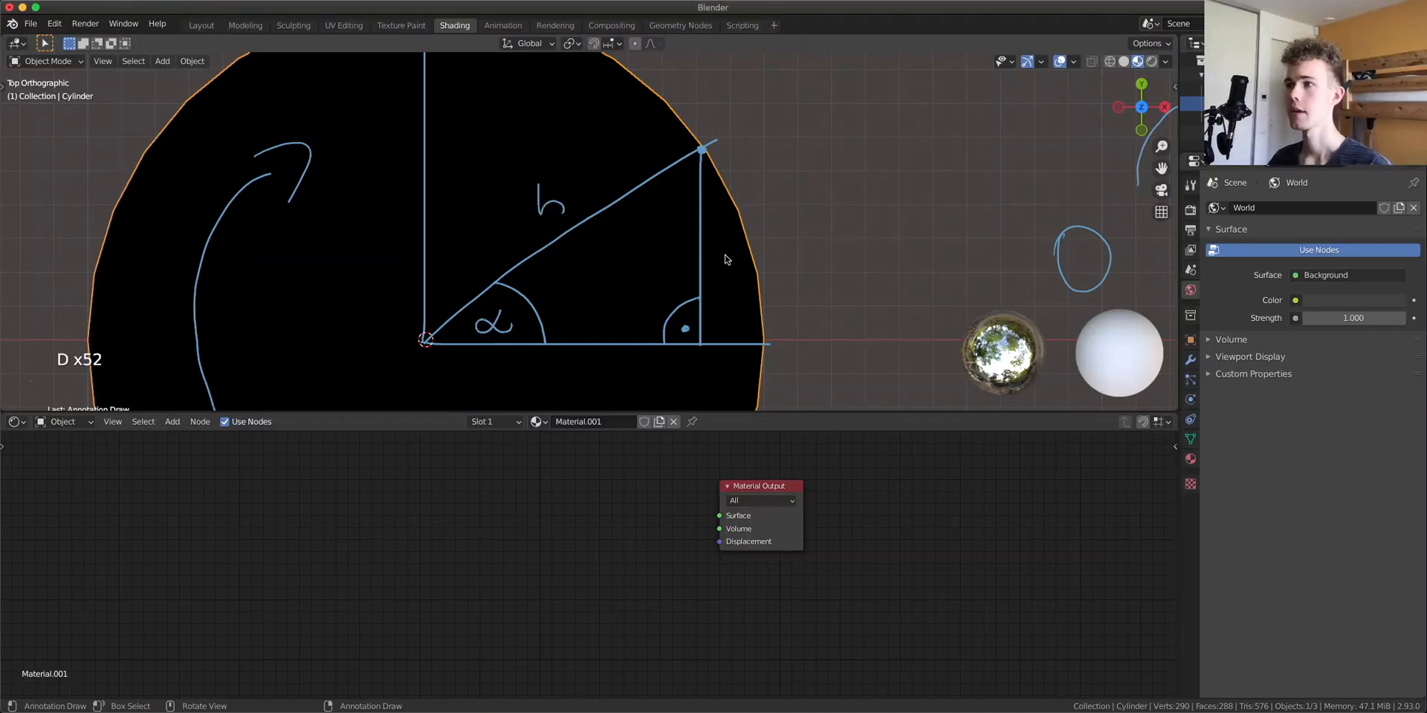
drag(716, 249, 723, 293)
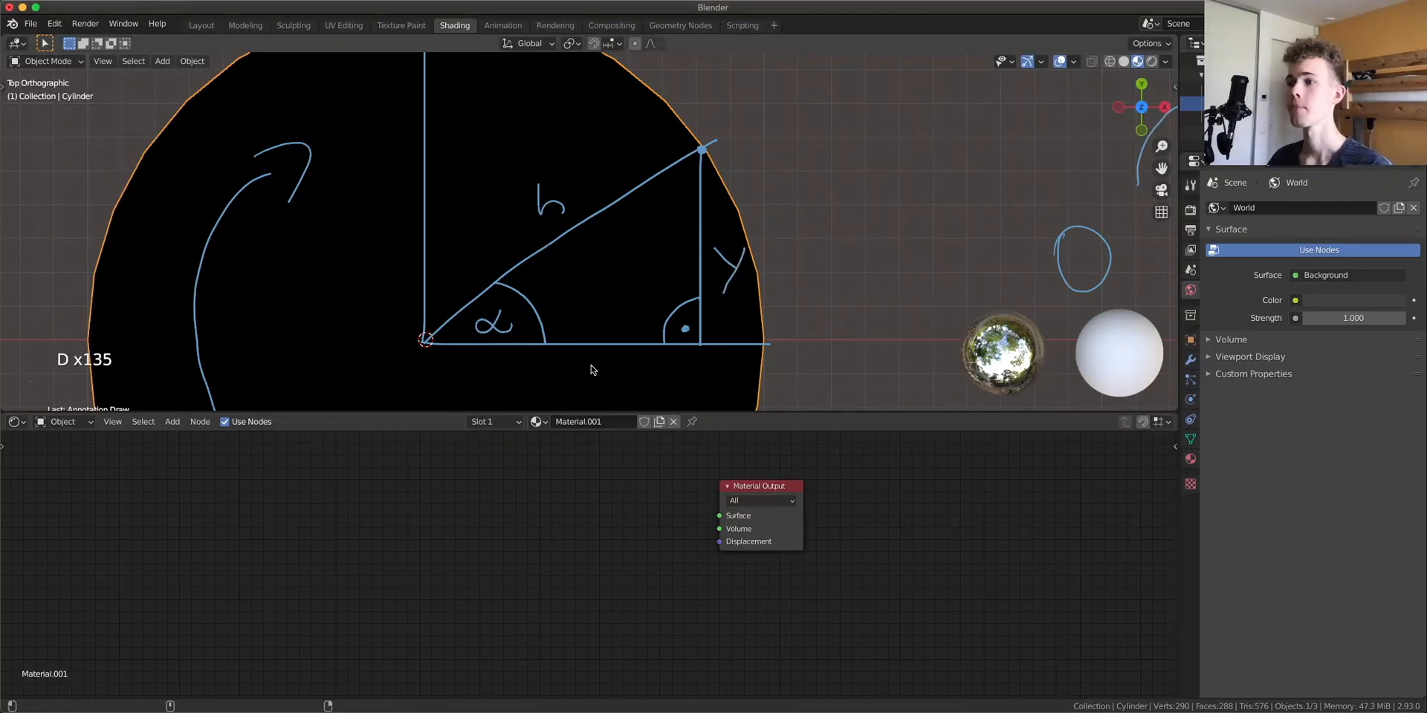
Label the triangle's horizontal side x and write the formula sin α = y/h beside the cylinder
mouse_move(571, 359)
mouse_down()
mouse_move(588, 379)
mouse_move(570, 380)
mouse_up()
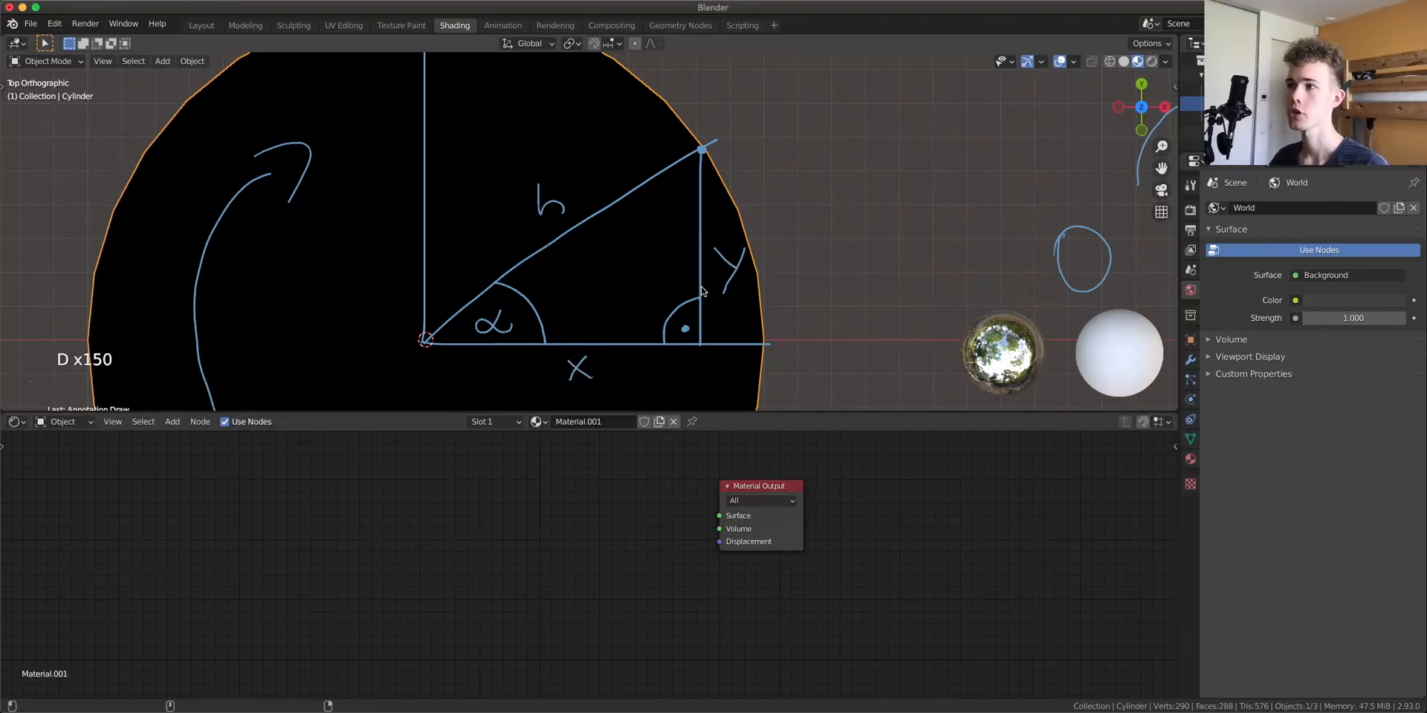
drag(1162, 168, 1016, 203)
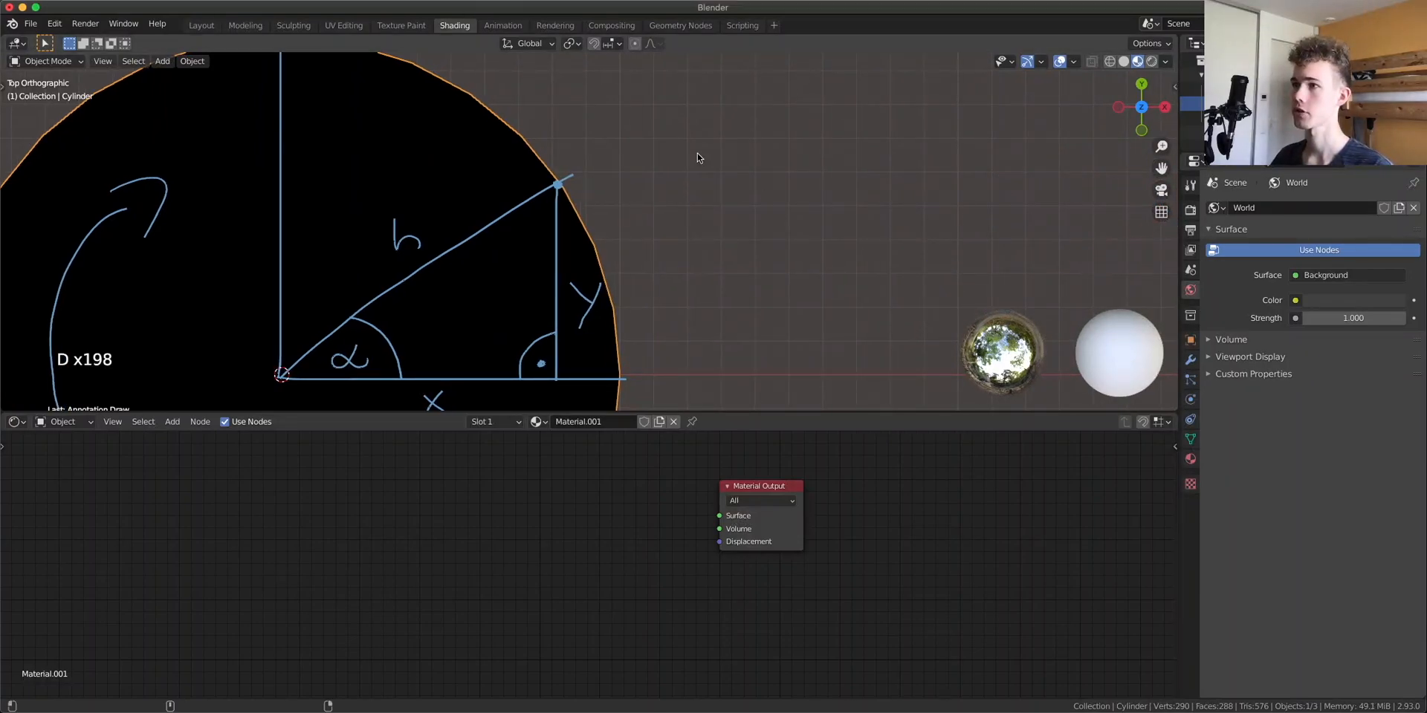
mouse_move(667, 158)
mouse_down()
mouse_move(671, 140)
mouse_move(702, 158)
mouse_up()
mouse_move(691, 115)
mouse_down()
mouse_move(749, 157)
mouse_move(849, 150)
mouse_up()
drag(888, 95, 897, 110)
mouse_move(906, 92)
mouse_down()
mouse_move(890, 119)
mouse_move(902, 167)
mouse_move(961, 168)
mouse_up()
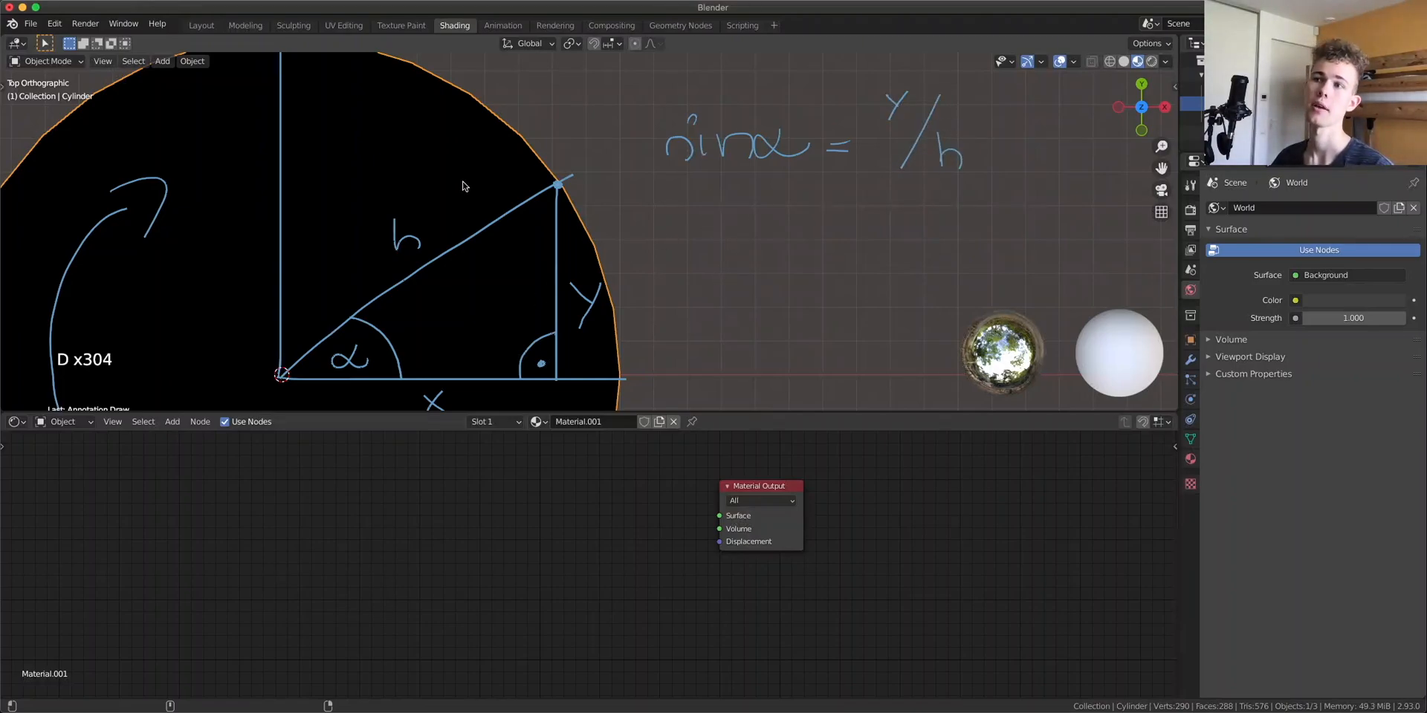
Write the formula cos α = x/h below the sine formula
mouse_move(691, 236)
mouse_down()
mouse_move(692, 258)
mouse_move(706, 237)
mouse_move(740, 237)
mouse_move(749, 259)
mouse_move(802, 237)
mouse_up()
drag(820, 243, 834, 242)
drag(821, 250, 836, 248)
mouse_move(876, 214)
mouse_down()
mouse_move(889, 231)
mouse_move(873, 232)
mouse_move(909, 260)
mouse_move(963, 260)
mouse_up()
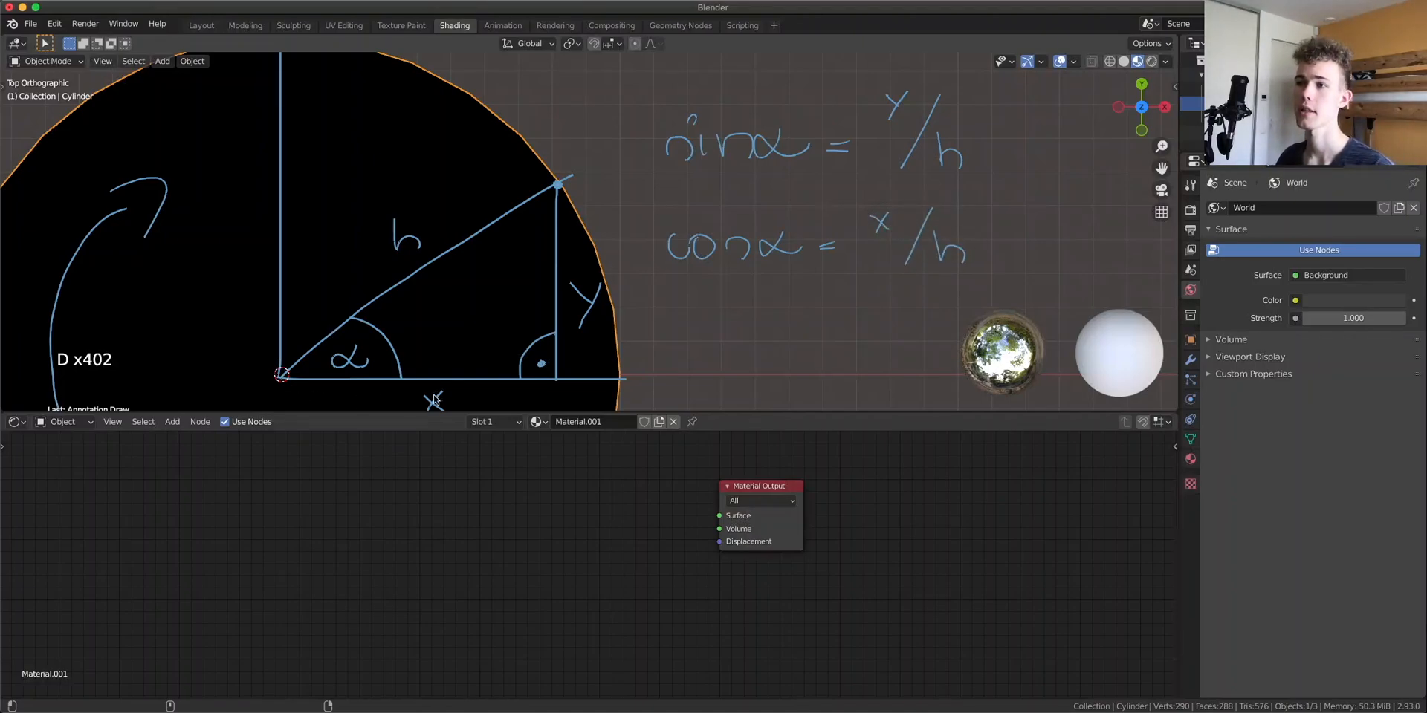
Write the formula tan α = y/x below the cosine formula
scroll(790, 297, down, 3)
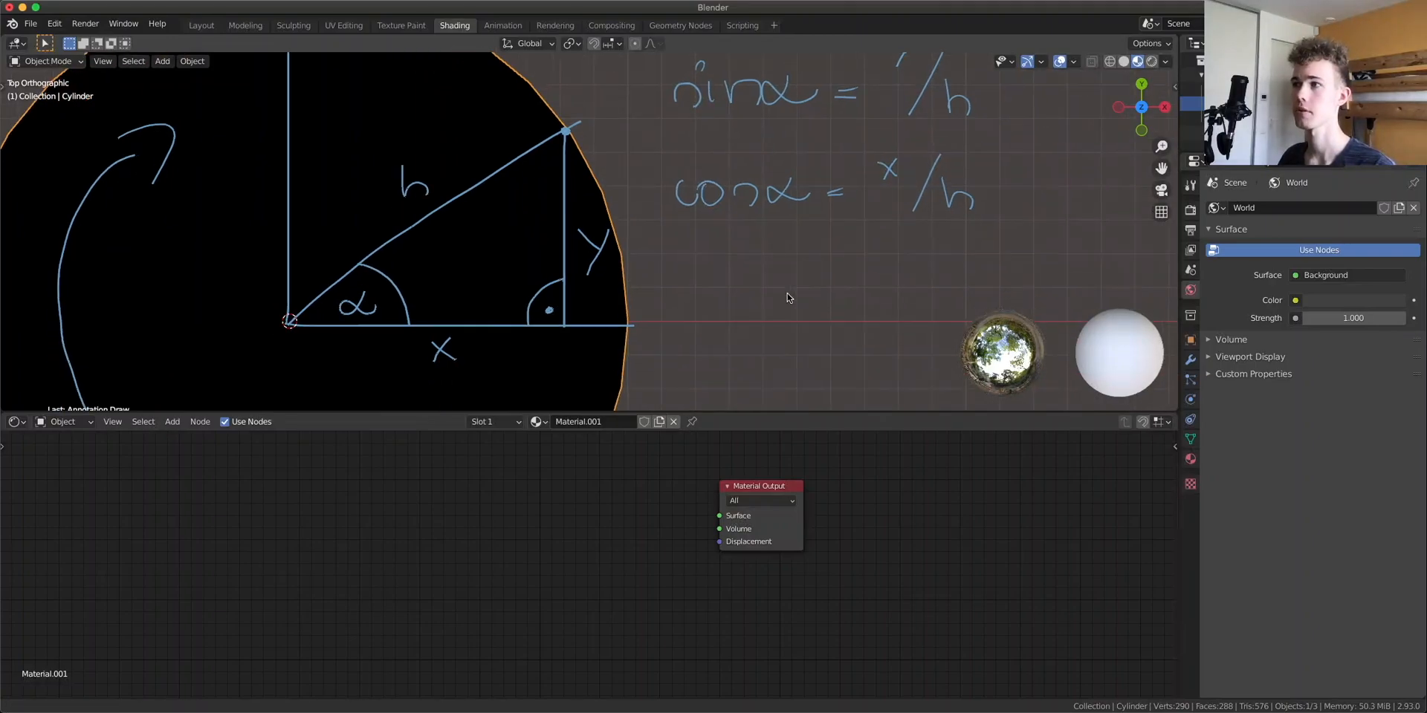
key(t)
key(d)
drag(685, 253, 695, 298)
drag(665, 275, 698, 275)
drag(716, 281, 727, 297)
mouse_move(733, 278)
mouse_down()
mouse_move(758, 300)
mouse_move(866, 282)
mouse_up()
drag(855, 279, 908, 262)
mouse_move(919, 240)
mouse_down()
mouse_move(902, 274)
mouse_move(940, 286)
mouse_move(926, 308)
mouse_move(960, 305)
mouse_up()
drag(958, 289, 982, 298)
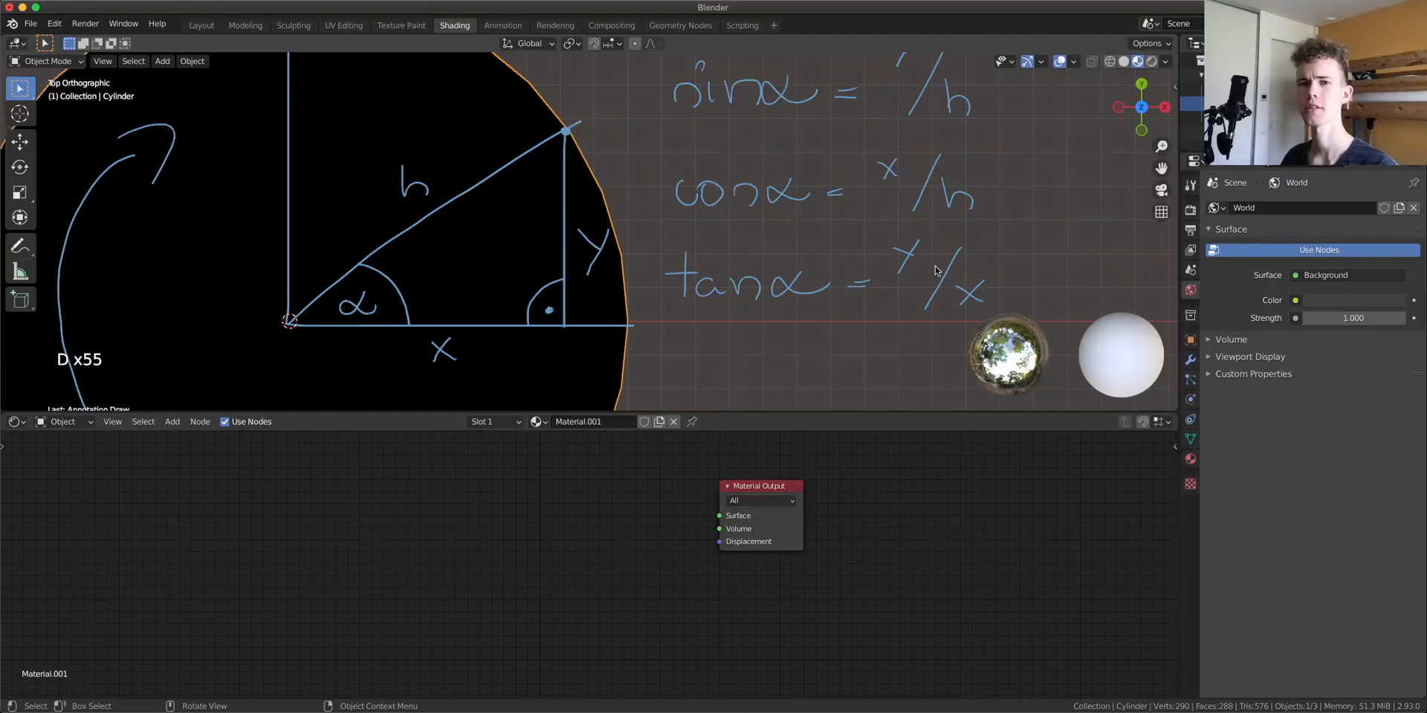
Add a Texture Coordinate node to the material and preview its Object output on the cylinder
shift+middle_drag(1021, 178, 957, 216)
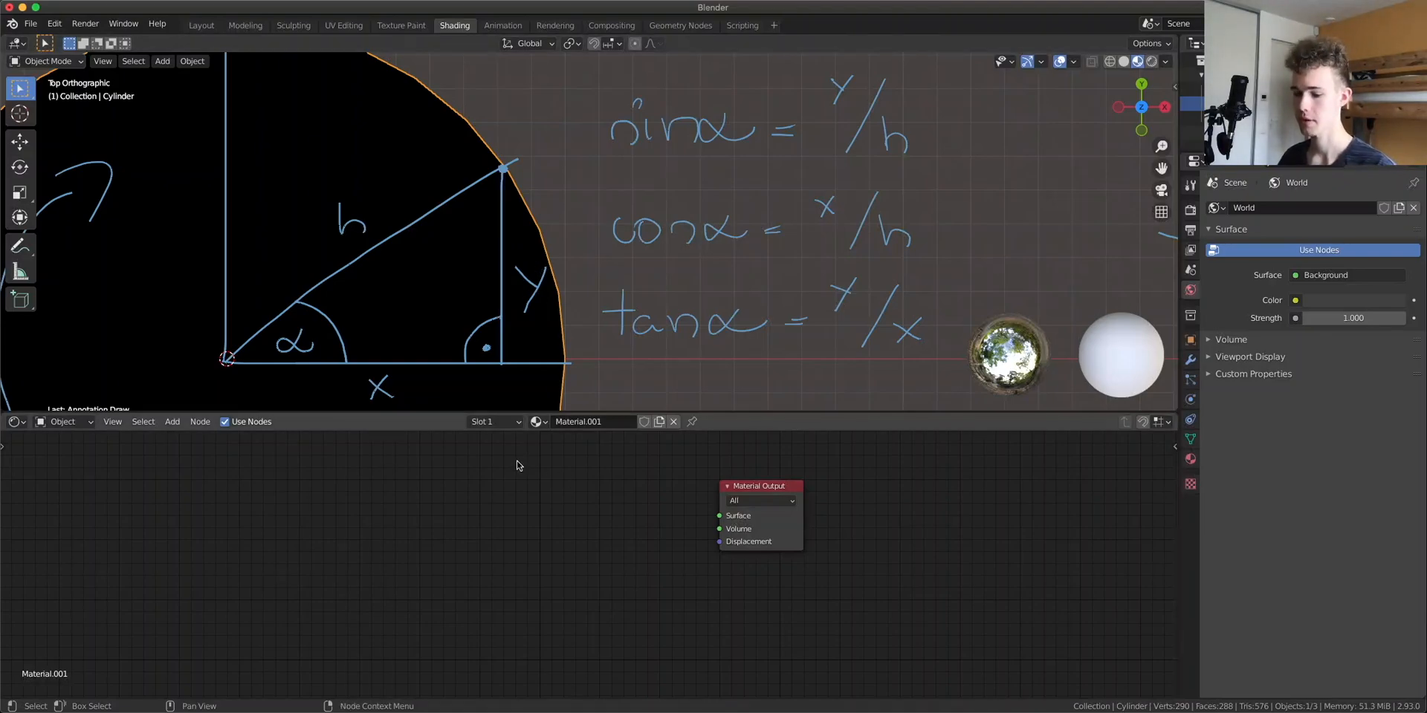
key(shift+a)
click(302, 486)
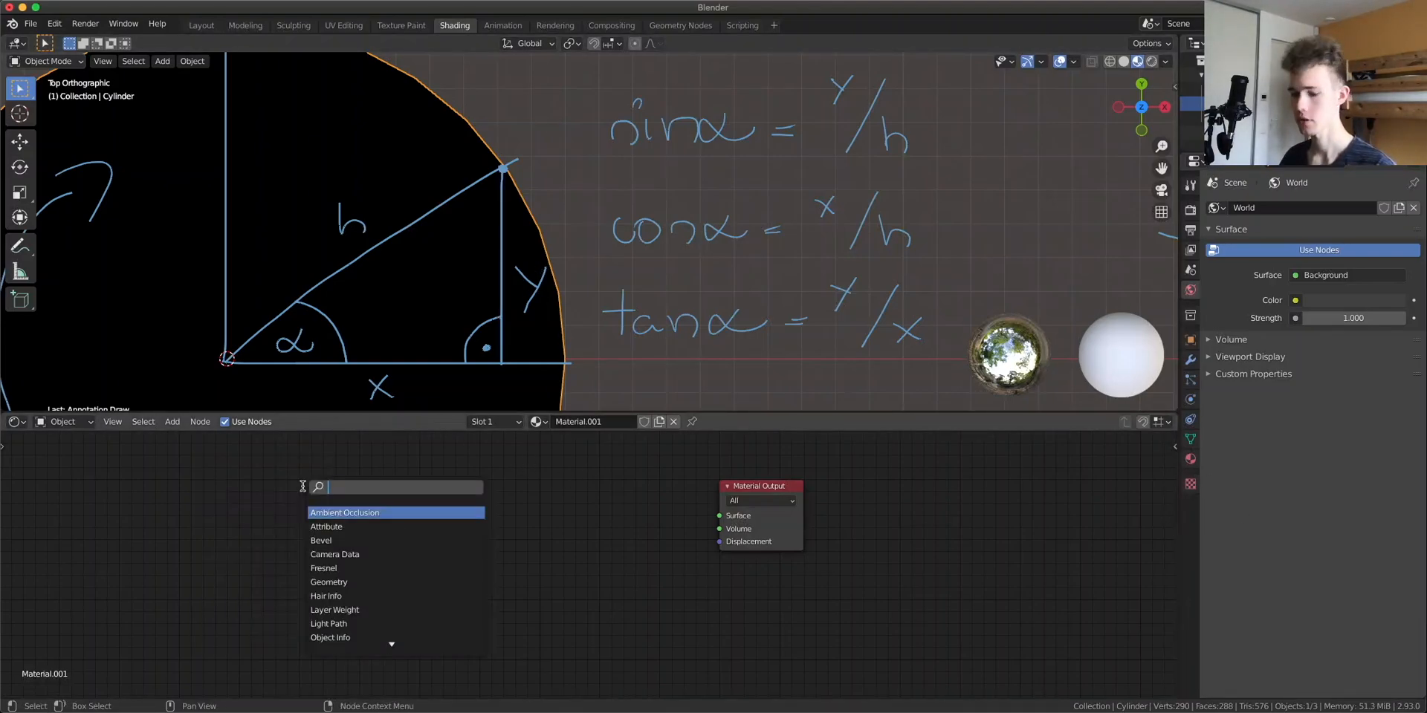
text(text)
scroll(413, 567, down, 5)
click(363, 625)
click(262, 516)
ctrl+shift+click(262, 517)
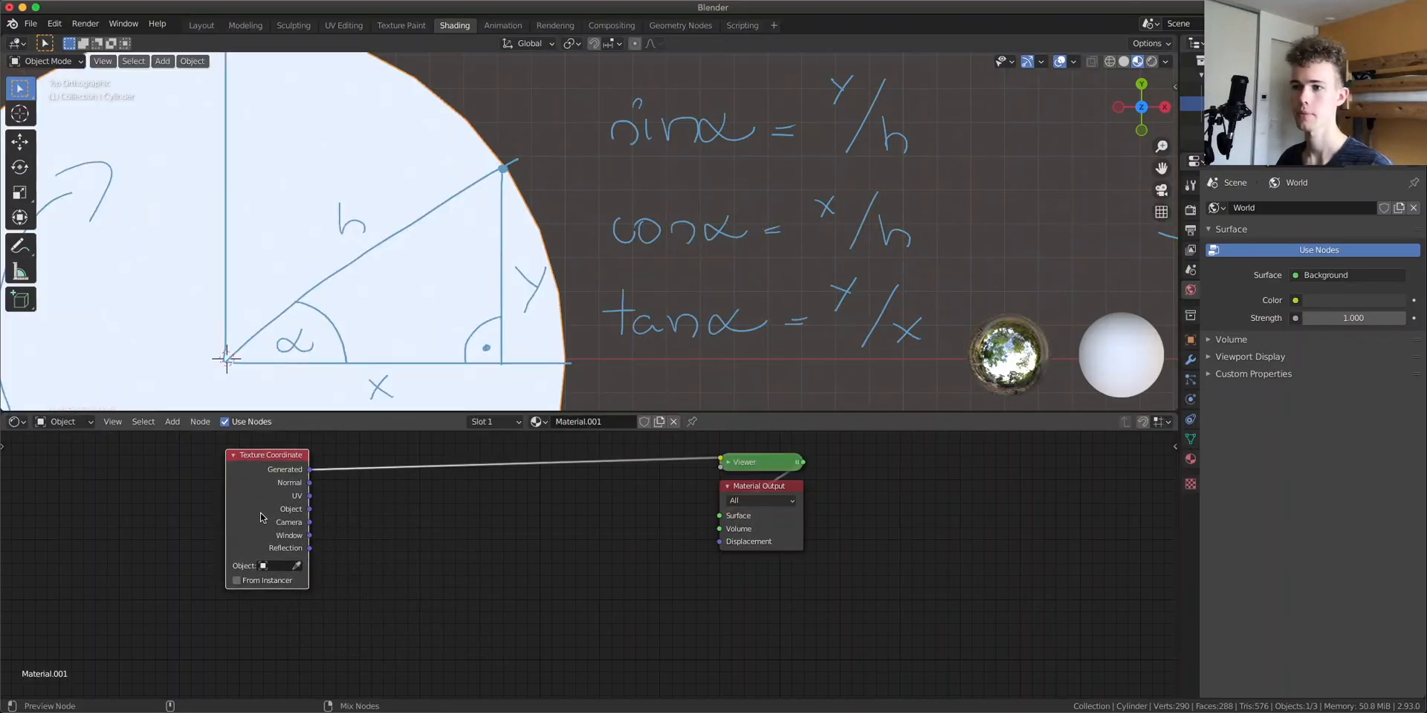
drag(268, 496, 255, 539)
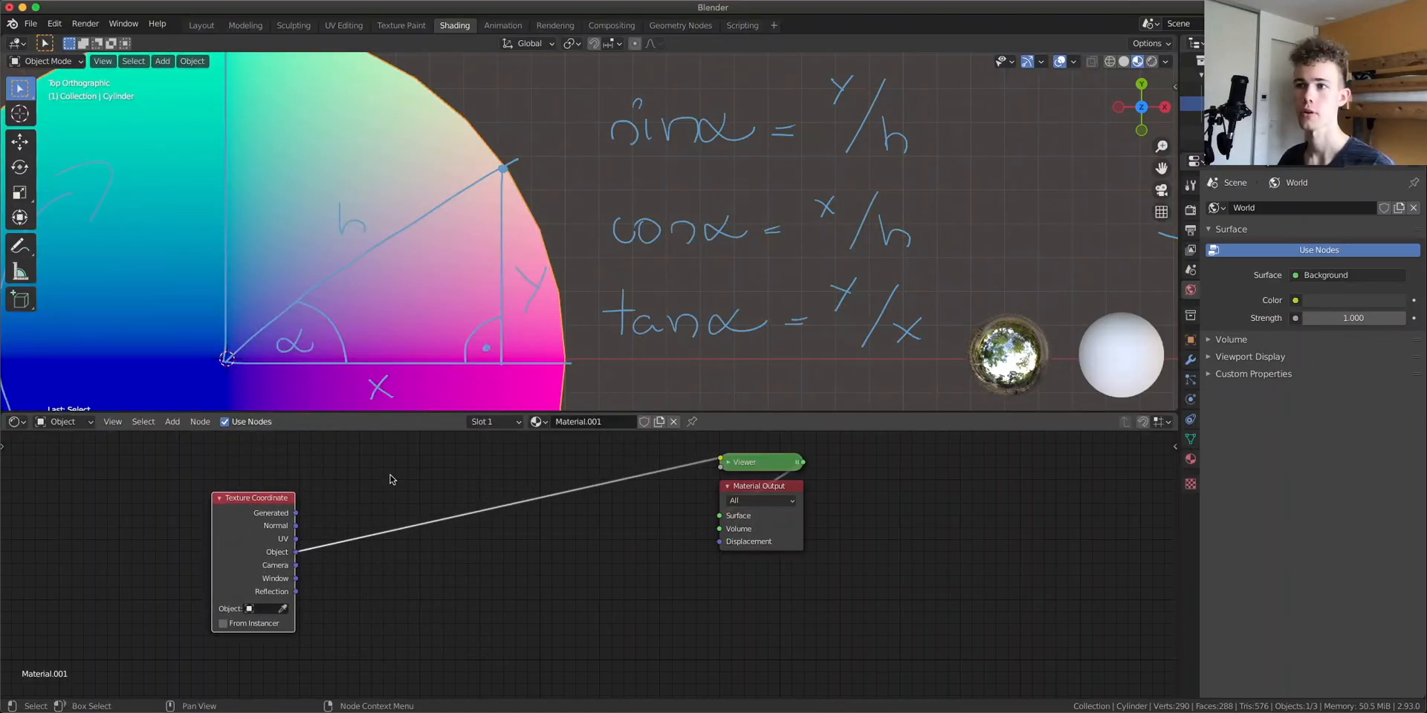
Insert a Separate XYZ node on the Object coordinates and preview its X and Y outputs
key(shift+a)
text(se)
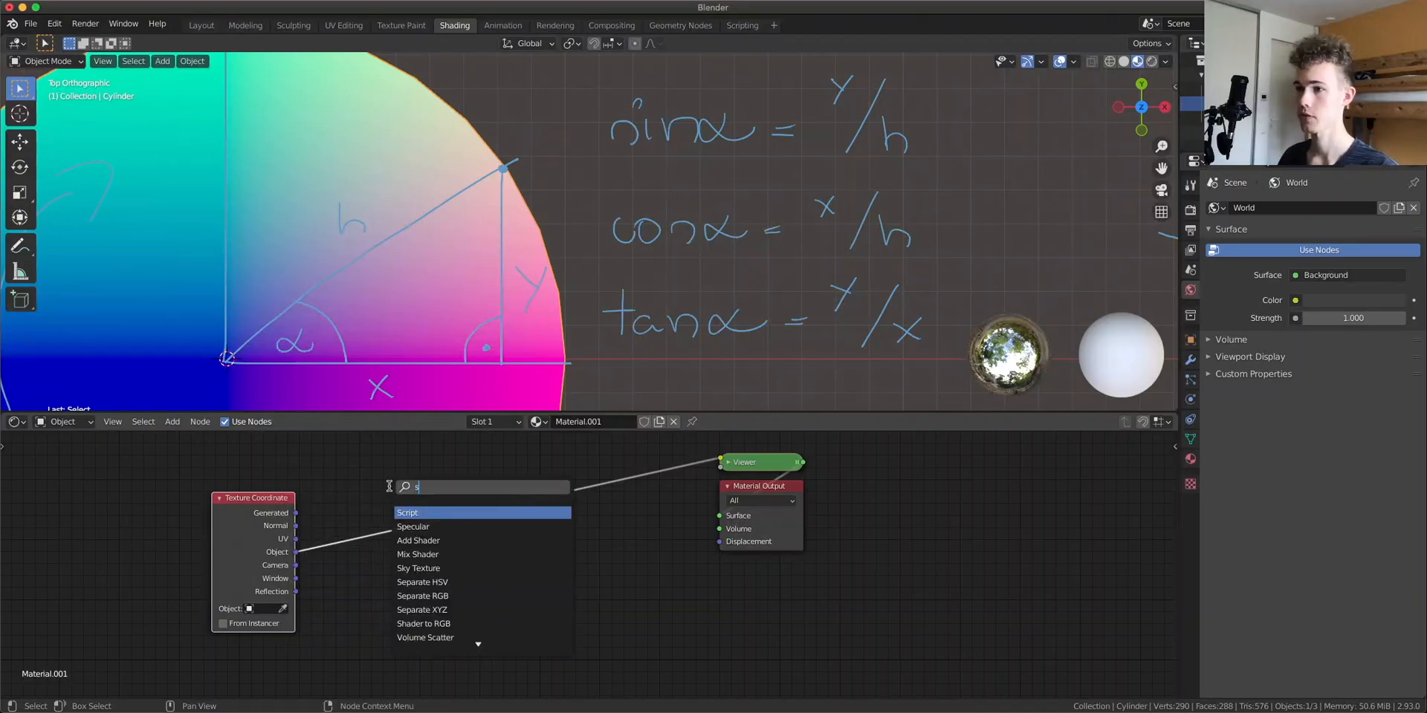
click(469, 536)
click(466, 532)
drag(416, 515, 387, 534)
ctrl+shift+click(386, 534)
ctrl+shift+click(386, 534)
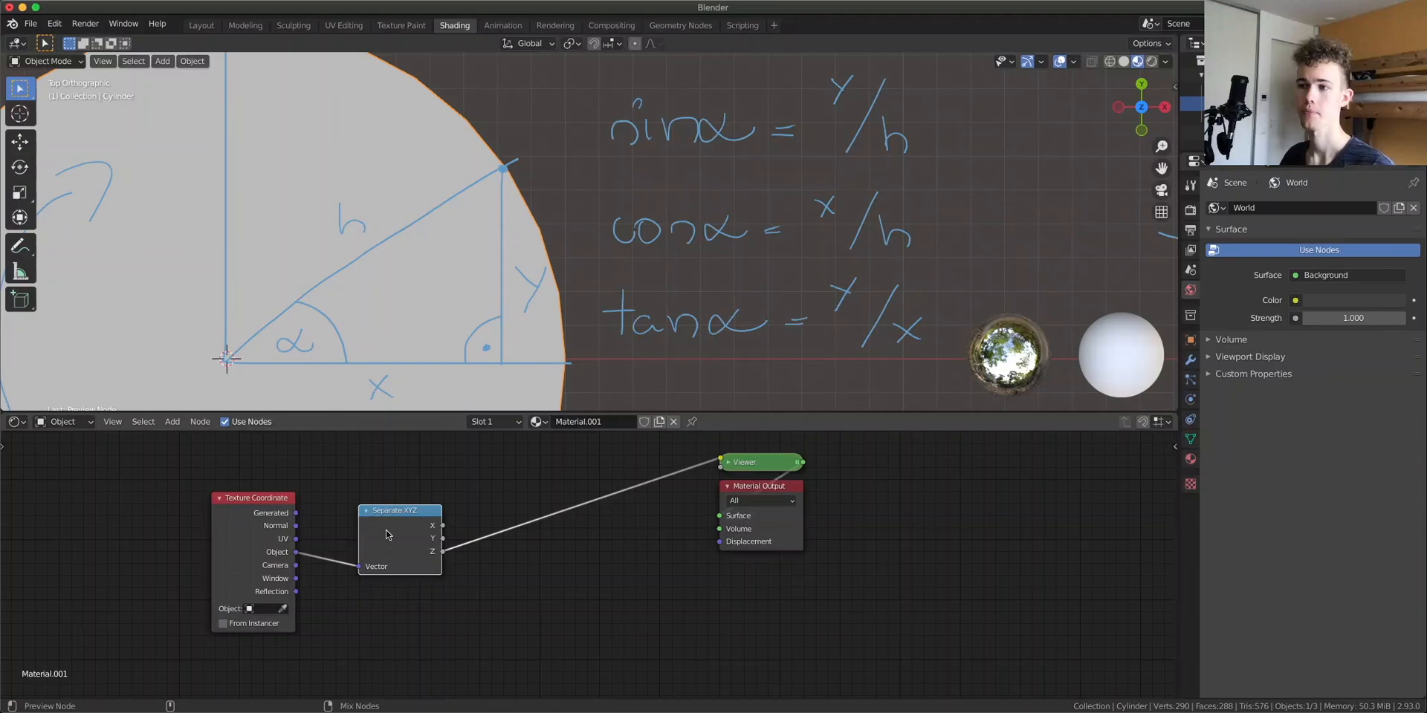
ctrl+shift+click(386, 534)
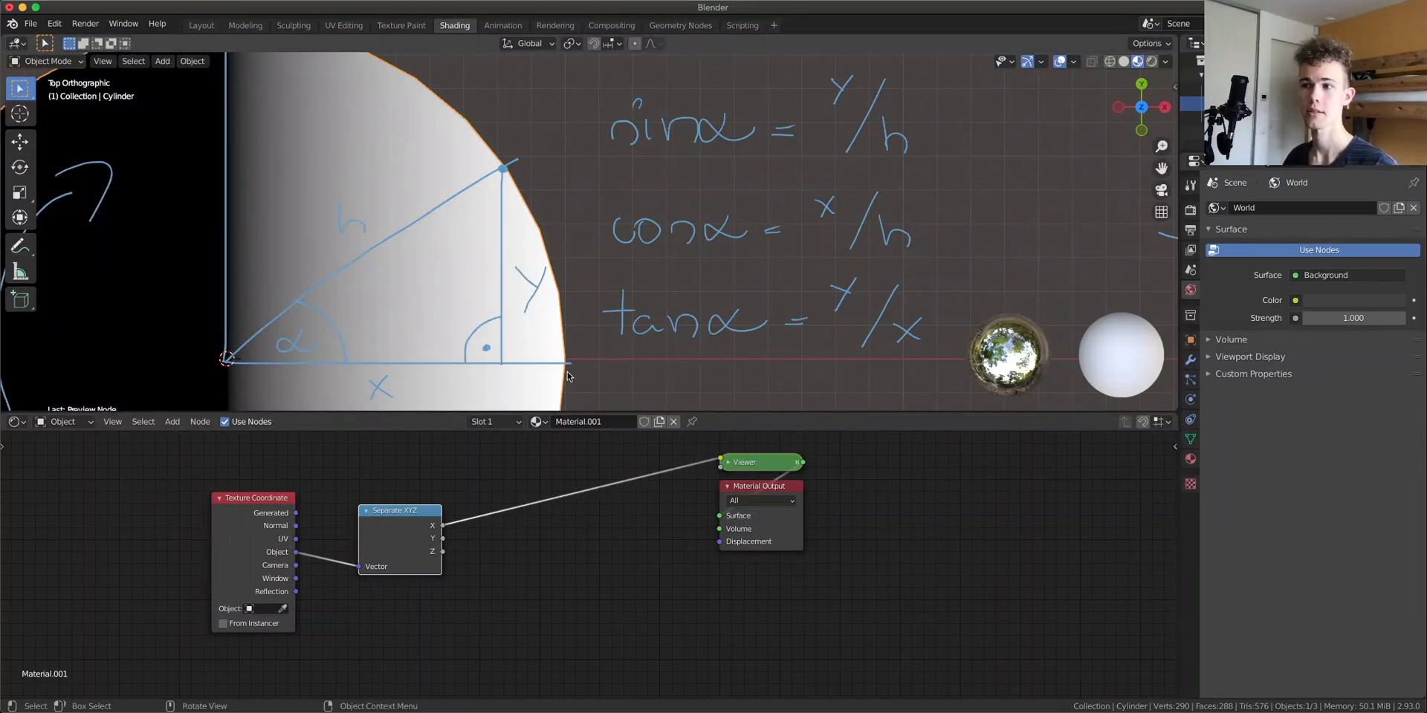
ctrl+shift+click(401, 543)
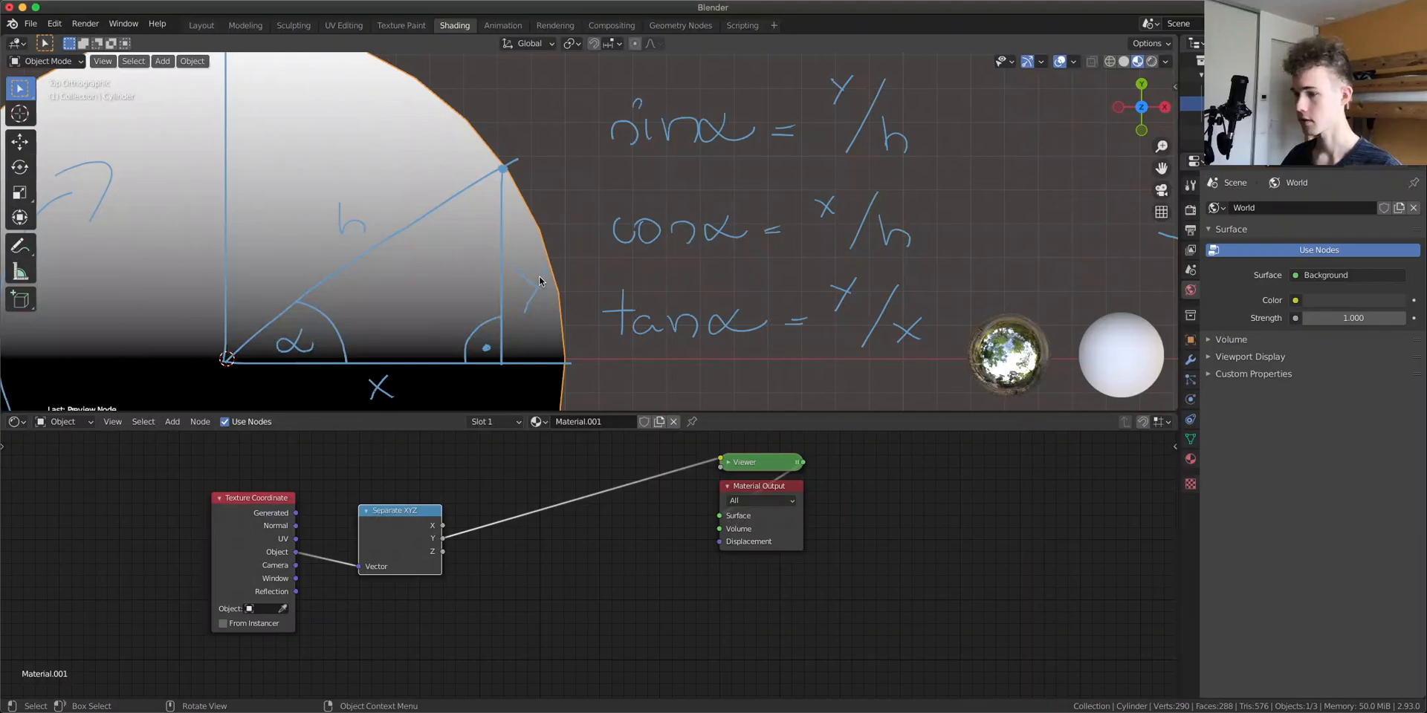
Remove the Viewer node and erase the sine and cosine formulas from the annotations
key(ctrl+x)
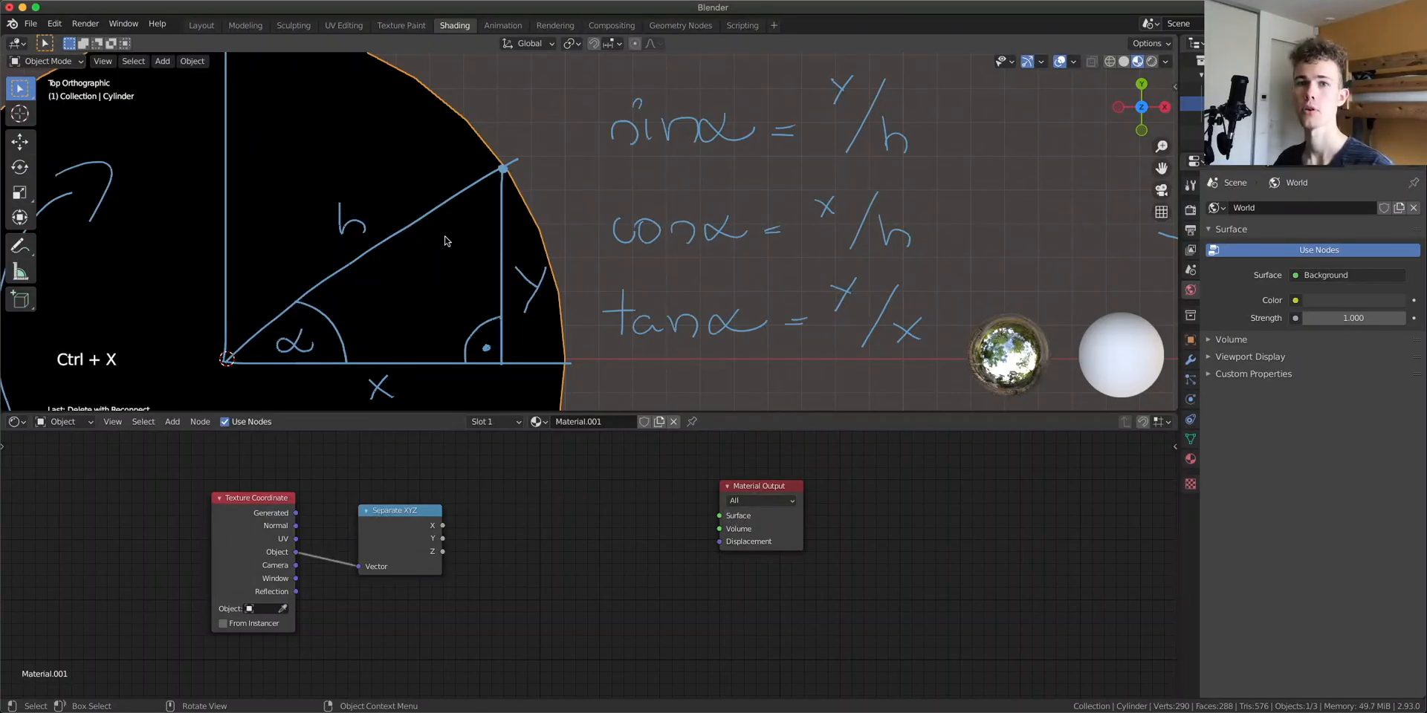
key(d)
drag(751, 100, 808, 101)
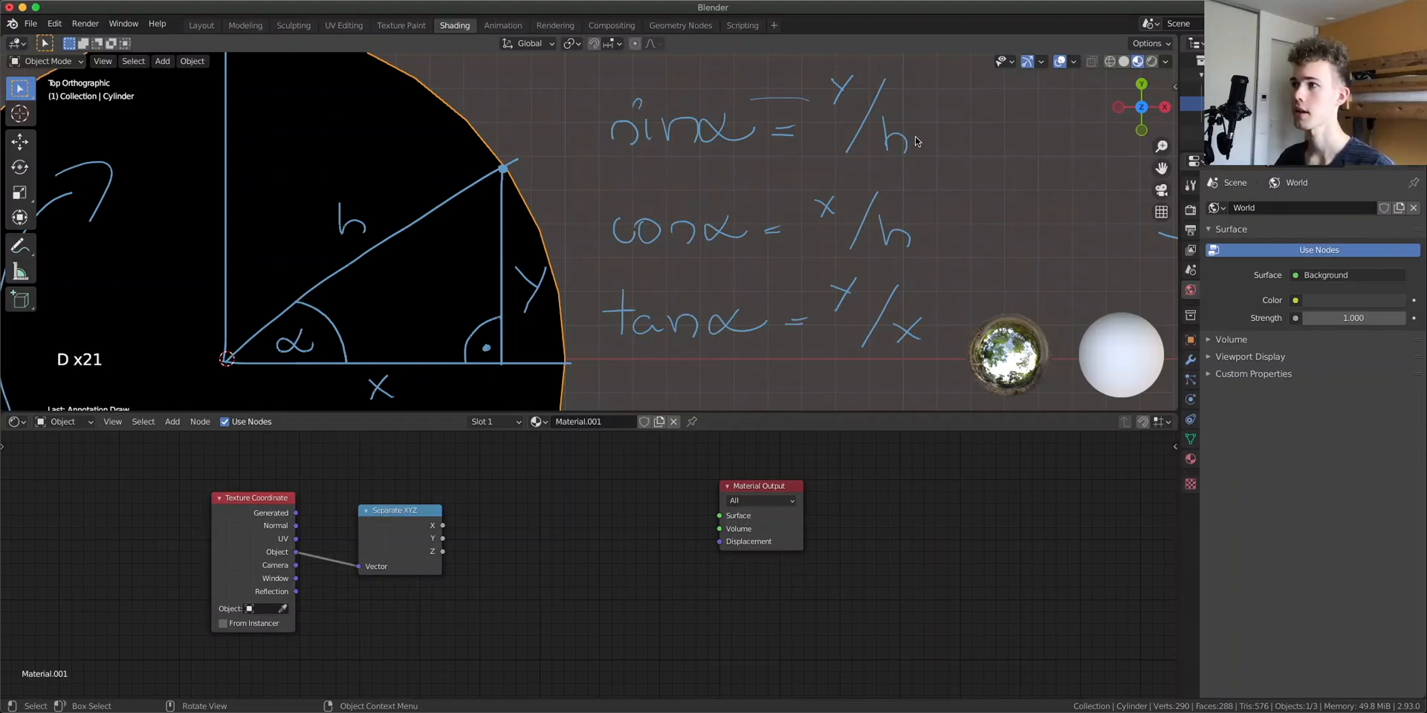
mouse_move(933, 129)
right_down()
mouse_move(847, 129)
mouse_move(699, 91)
mouse_move(651, 98)
right_up()
mouse_move(939, 242)
right_down()
mouse_move(879, 210)
mouse_move(873, 234)
mouse_move(780, 229)
mouse_move(678, 223)
mouse_move(659, 198)
right_up()
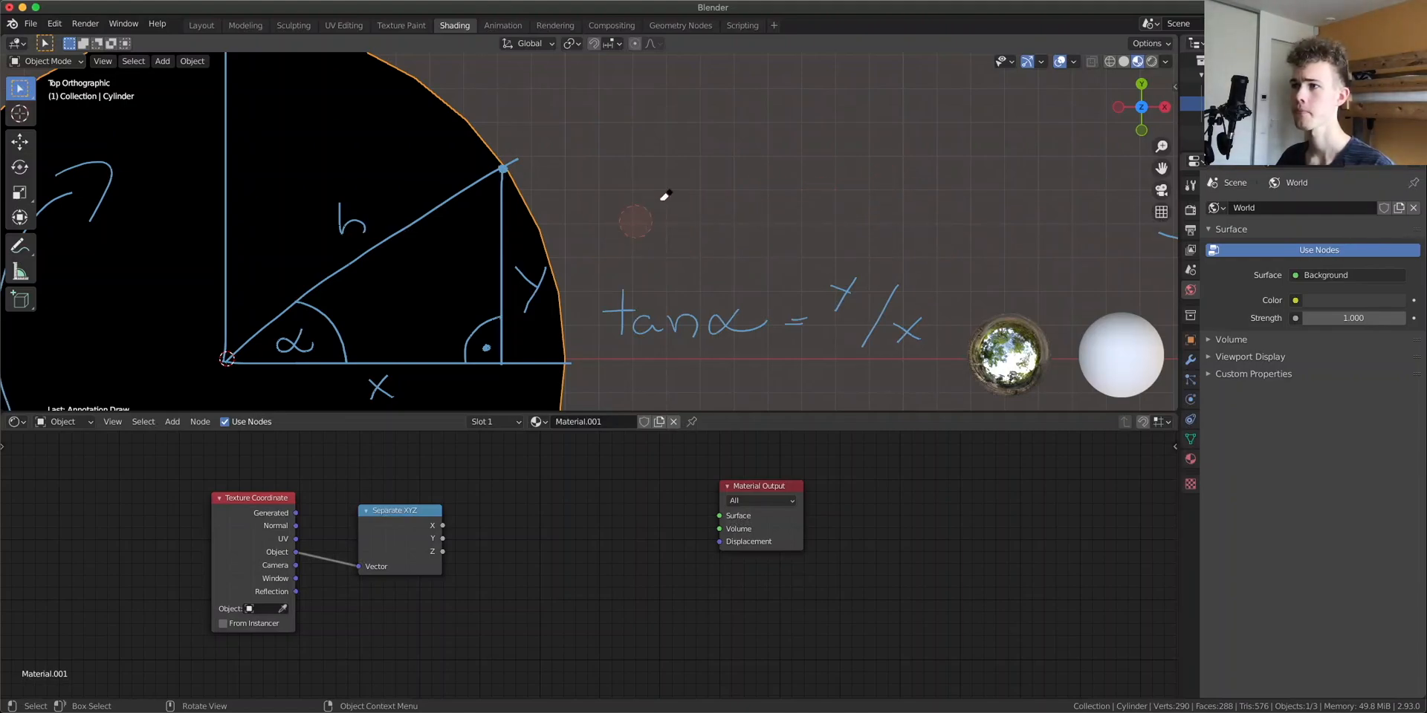
Annotate an upward arrow above the tangent formula and write arctan = α above it
key(d)
key(d)
click(856, 280)
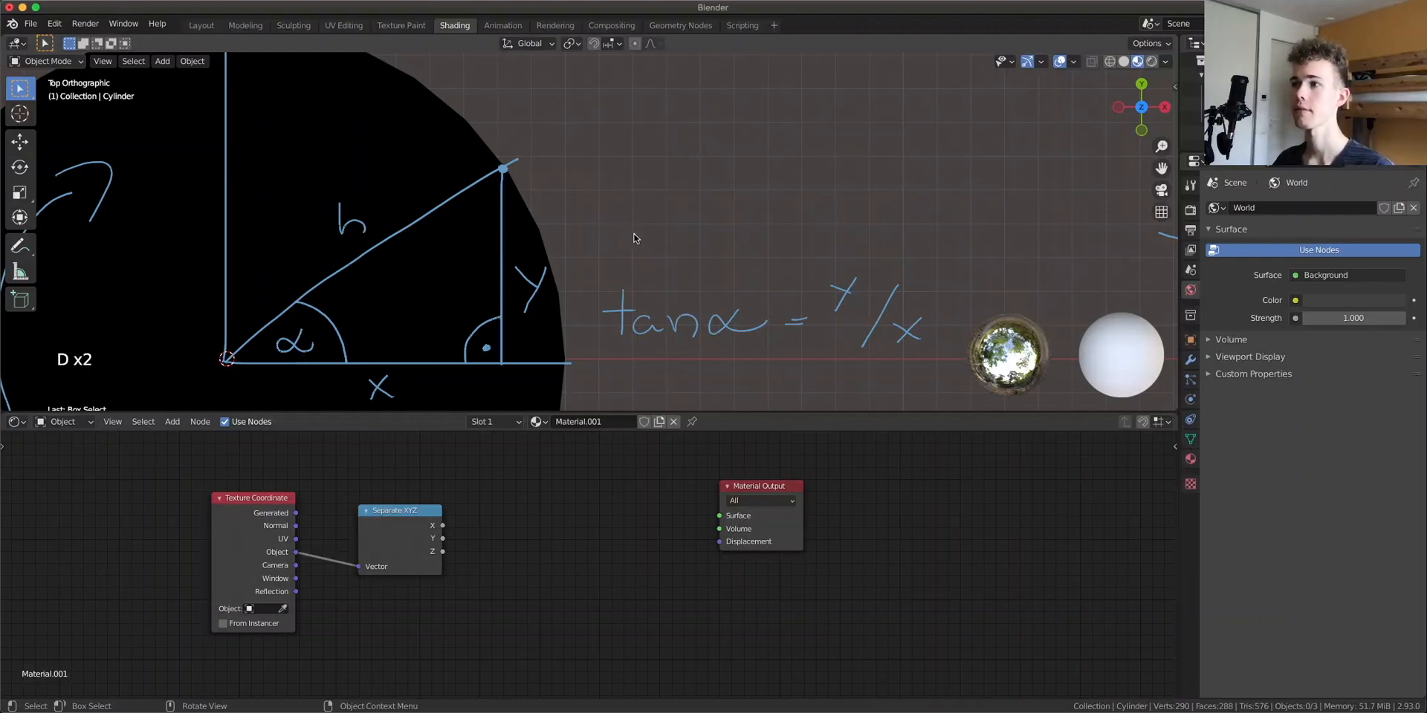
mouse_move(760, 245)
mouse_down()
mouse_move(762, 263)
mouse_move(776, 232)
mouse_up()
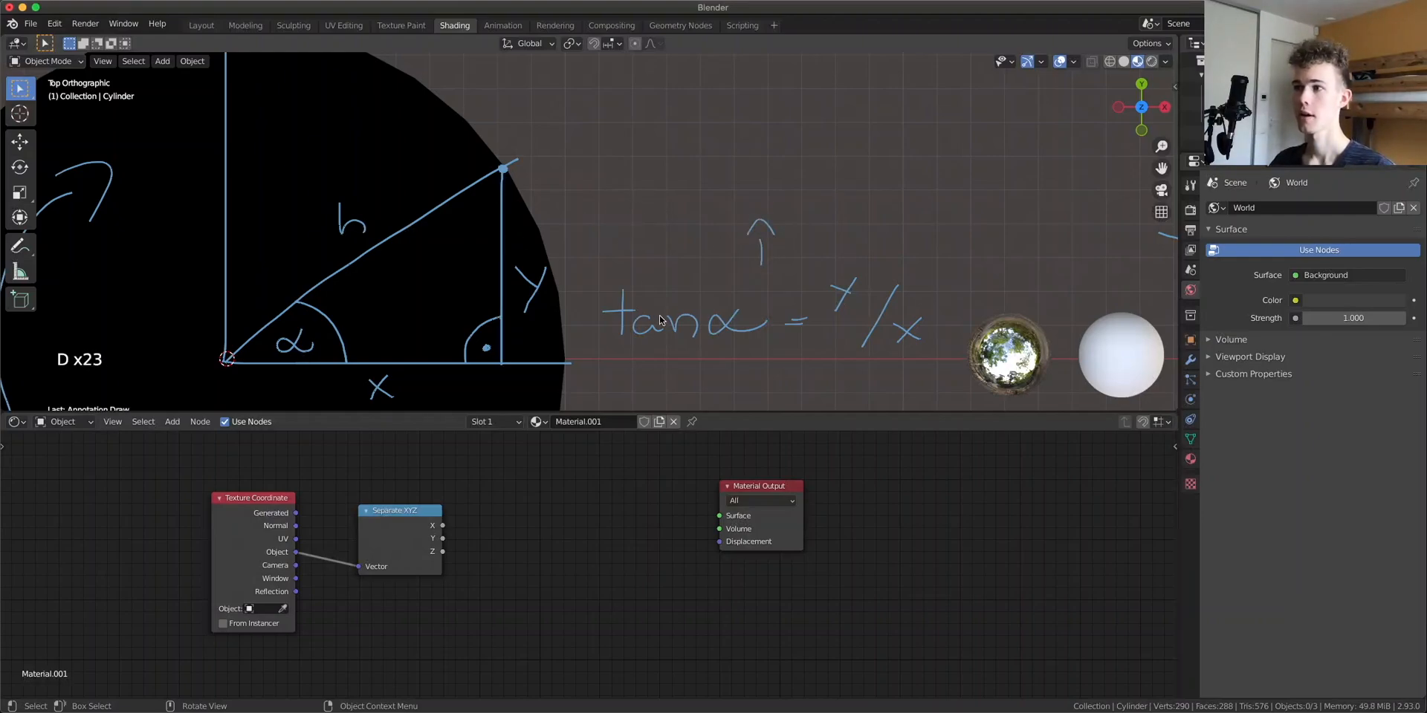
mouse_move(628, 166)
mouse_down()
mouse_move(634, 182)
mouse_move(651, 165)
mouse_move(687, 182)
mouse_move(710, 158)
mouse_move(724, 180)
mouse_move(741, 169)
mouse_move(755, 183)
mouse_up()
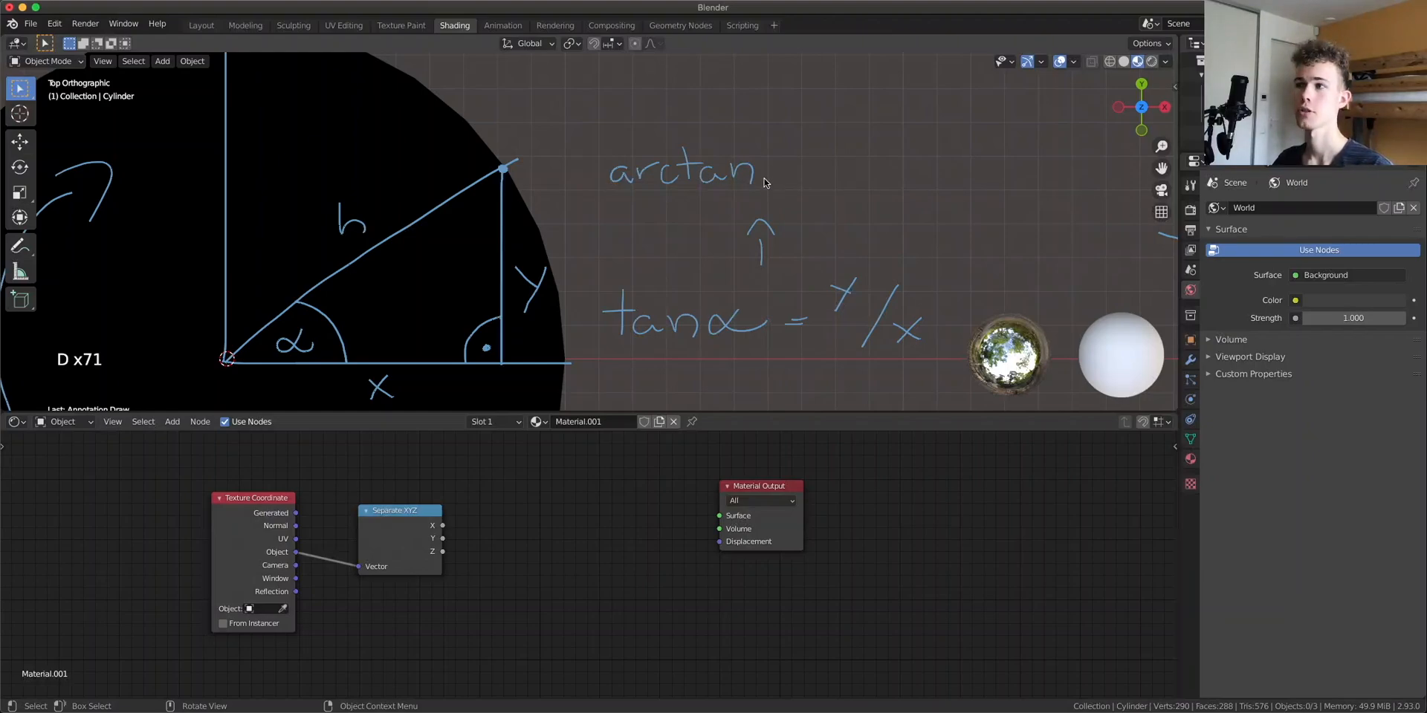
drag(779, 170, 797, 169)
drag(780, 179, 797, 177)
drag(883, 159, 889, 177)
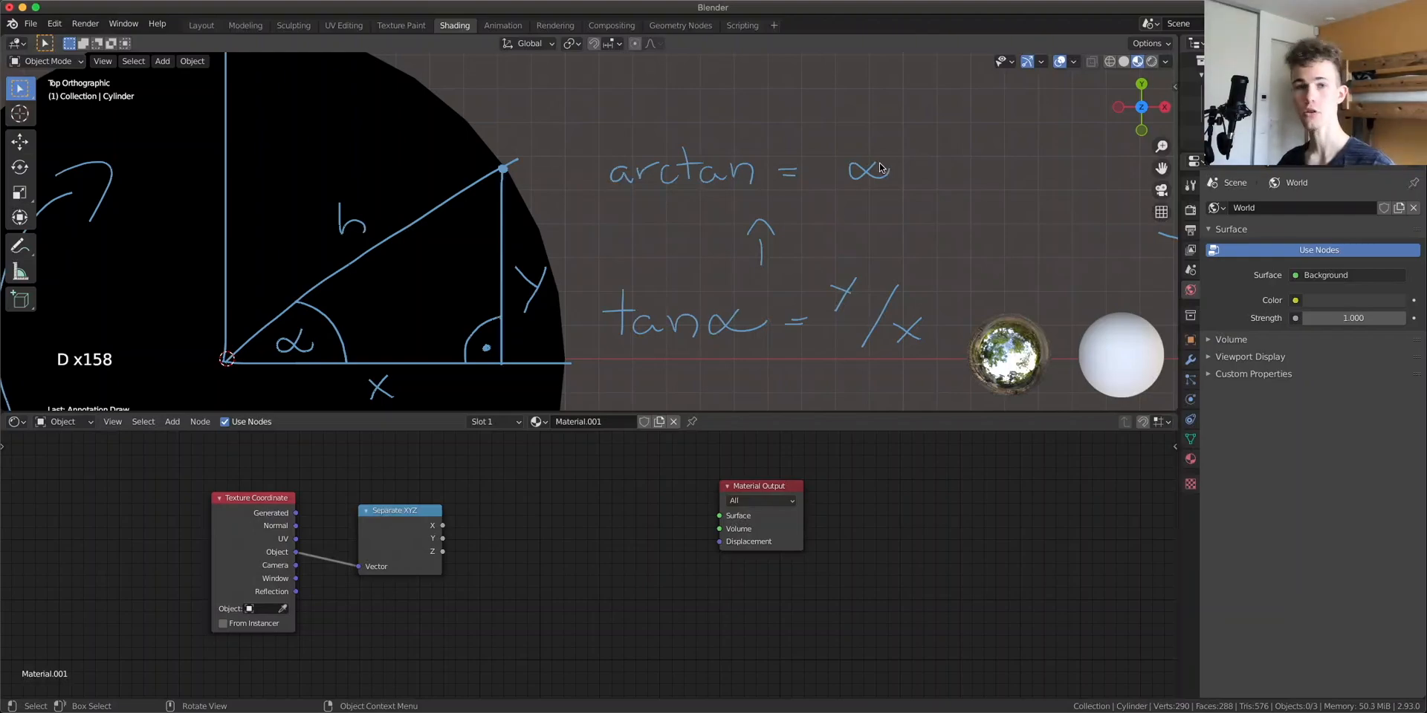
Add a Math node set to Divide, dividing Separate XYZ's Y by X, and preview its result
scroll(458, 536, up, 1)
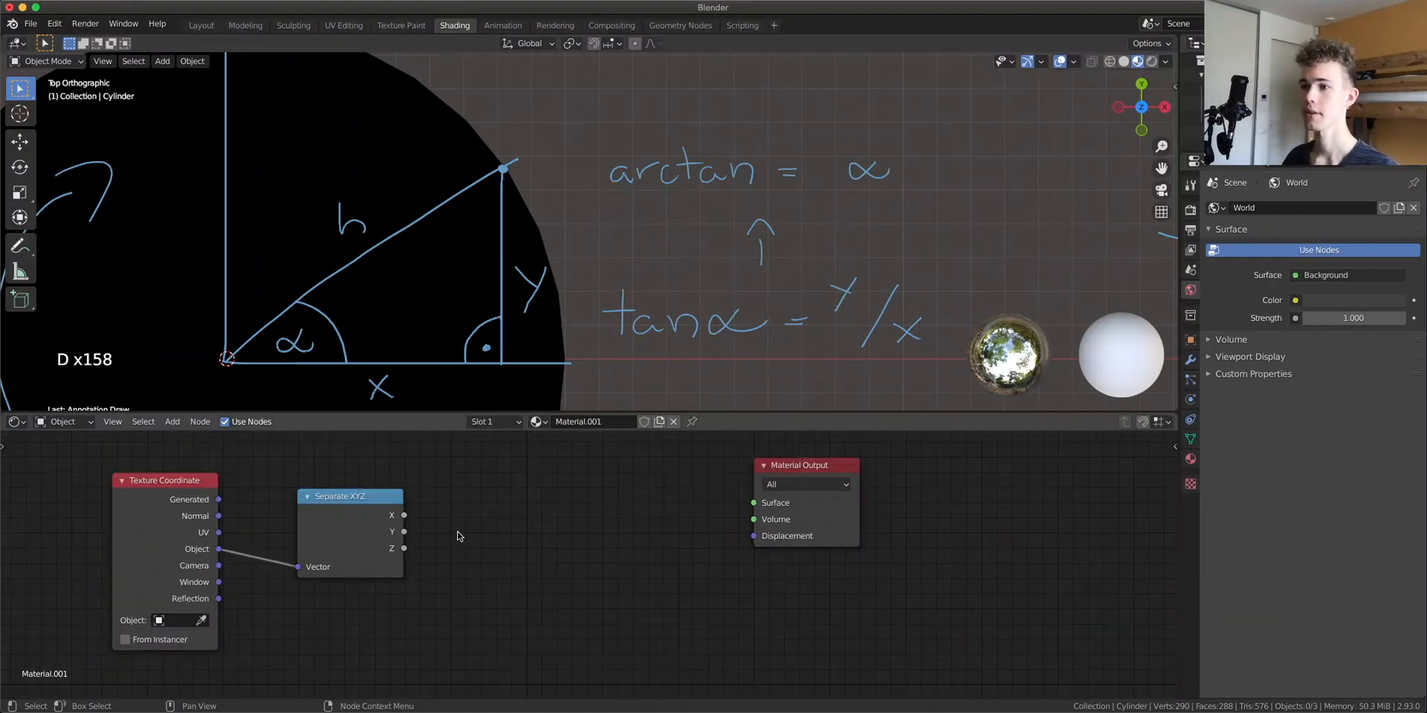
middle_drag(458, 536, 497, 580)
scroll(446, 582, up, 1)
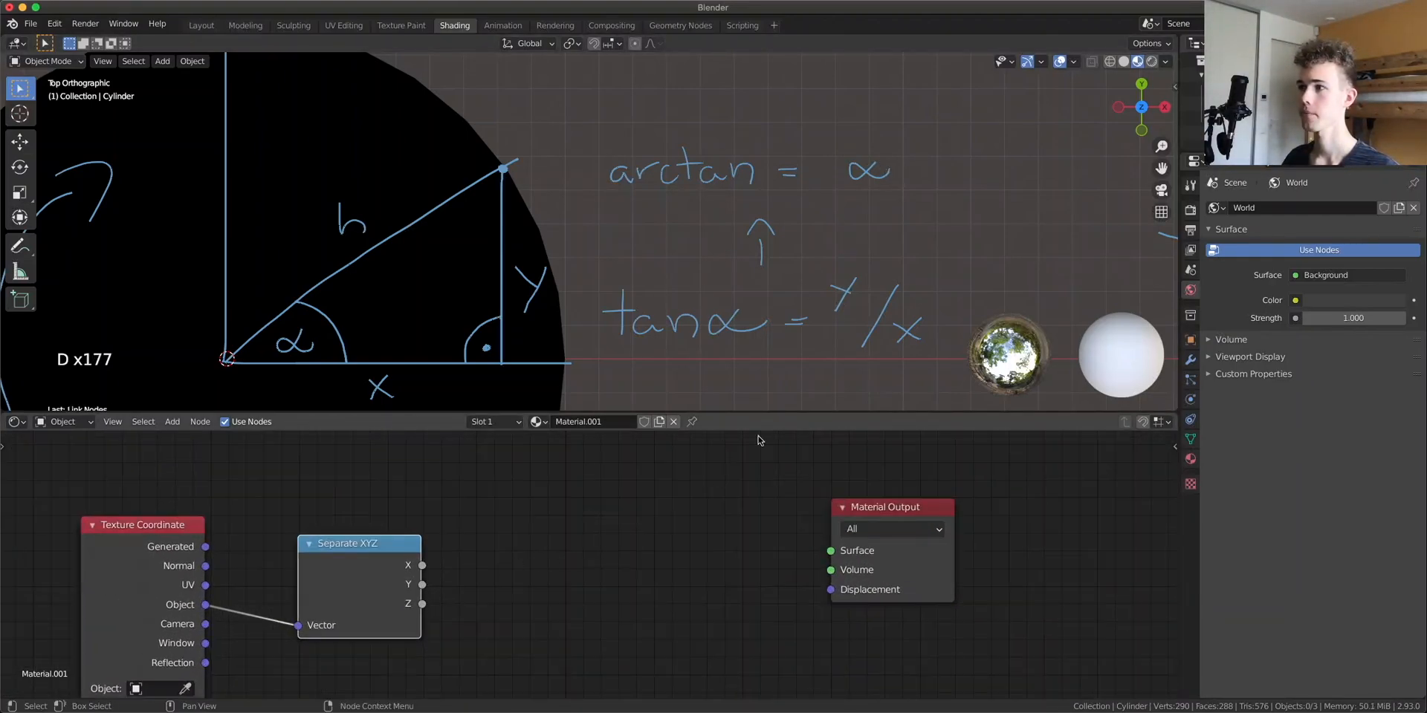
key(shift+a)
click(552, 542)
text(math)
key(Return)
click(533, 547)
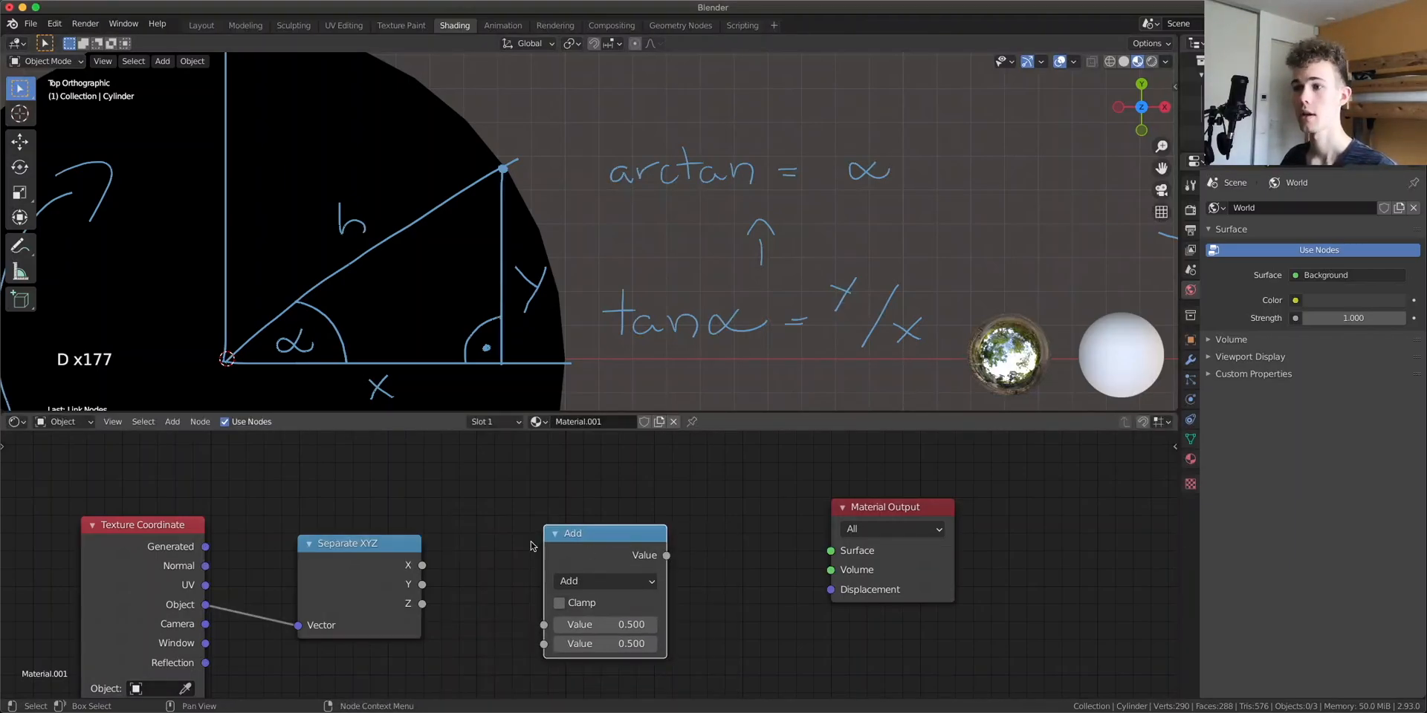
drag(422, 585, 544, 644)
click(565, 536)
drag(565, 537, 502, 504)
click(539, 549)
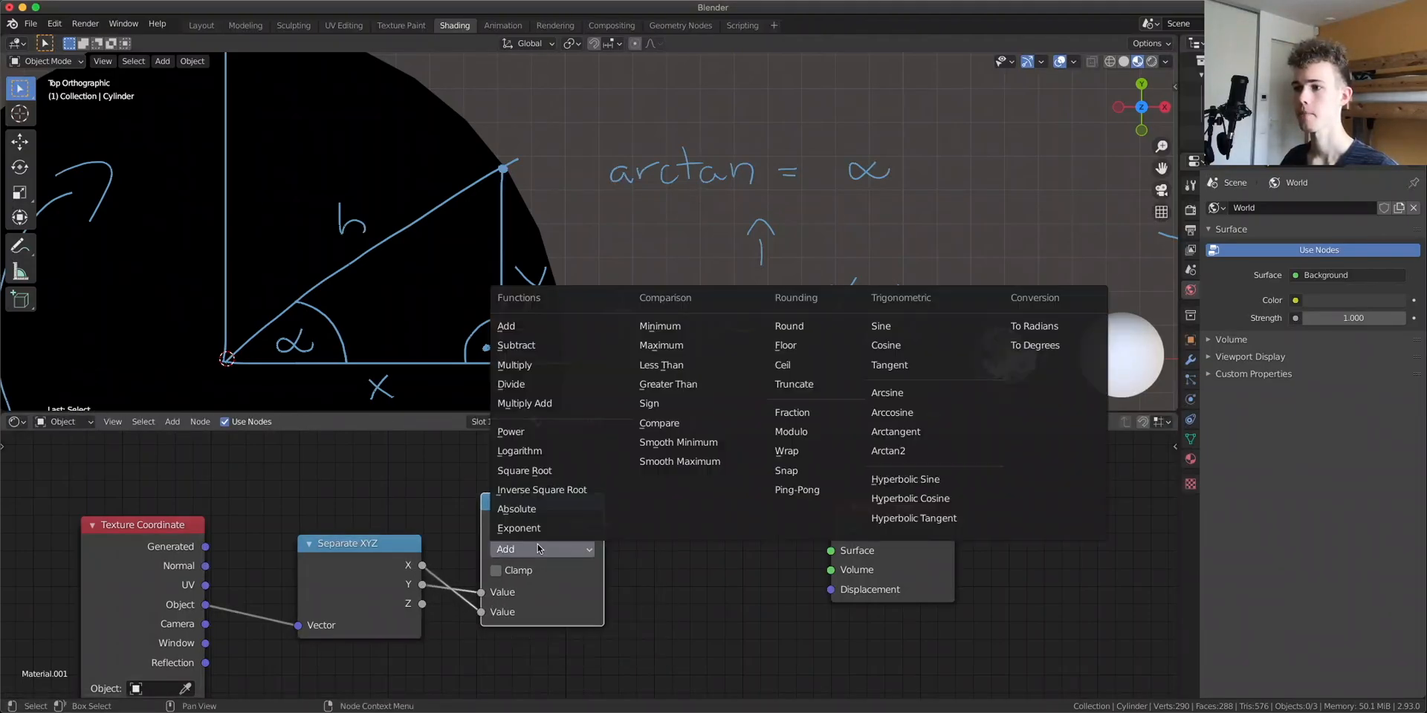
click(524, 384)
ctrl+shift+click(532, 541)
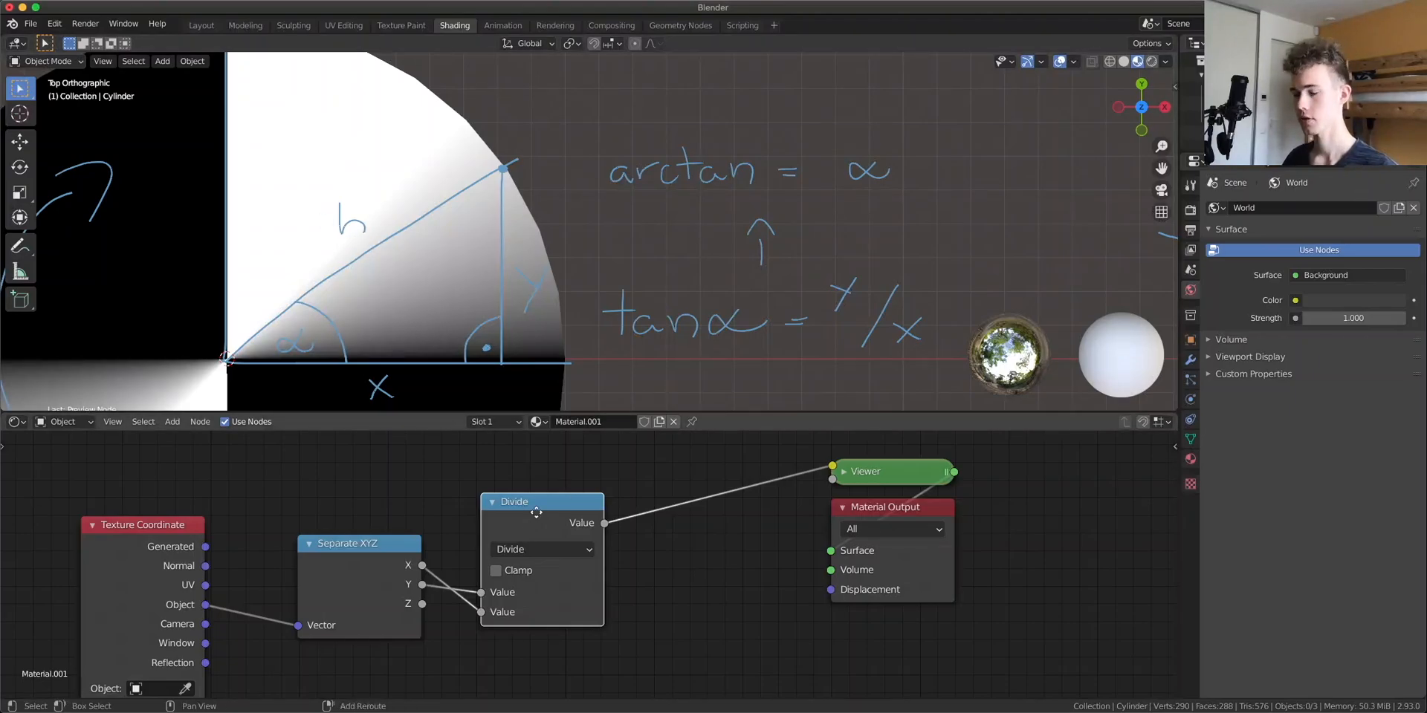
Duplicate the Divide node, place it after the first, and switch its operation to Arctangent
key(shift+d)
click(728, 492)
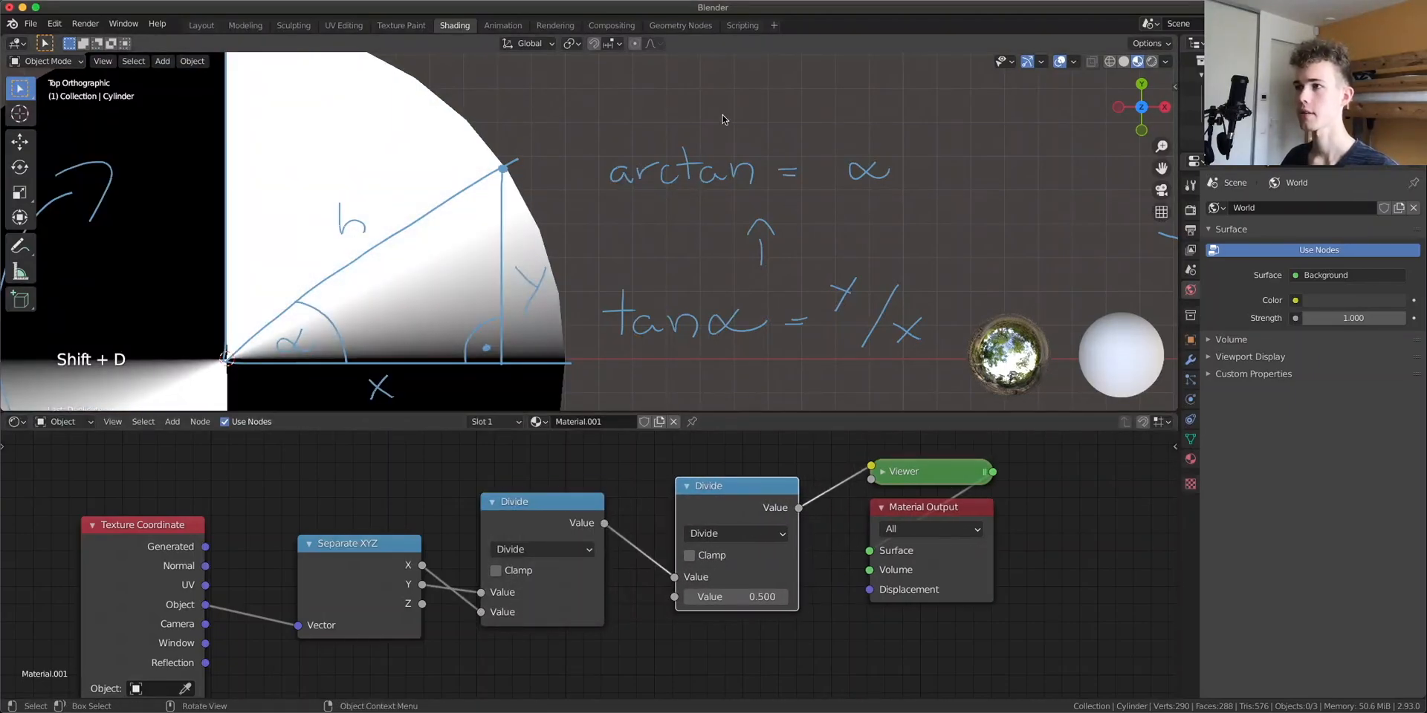
click(753, 542)
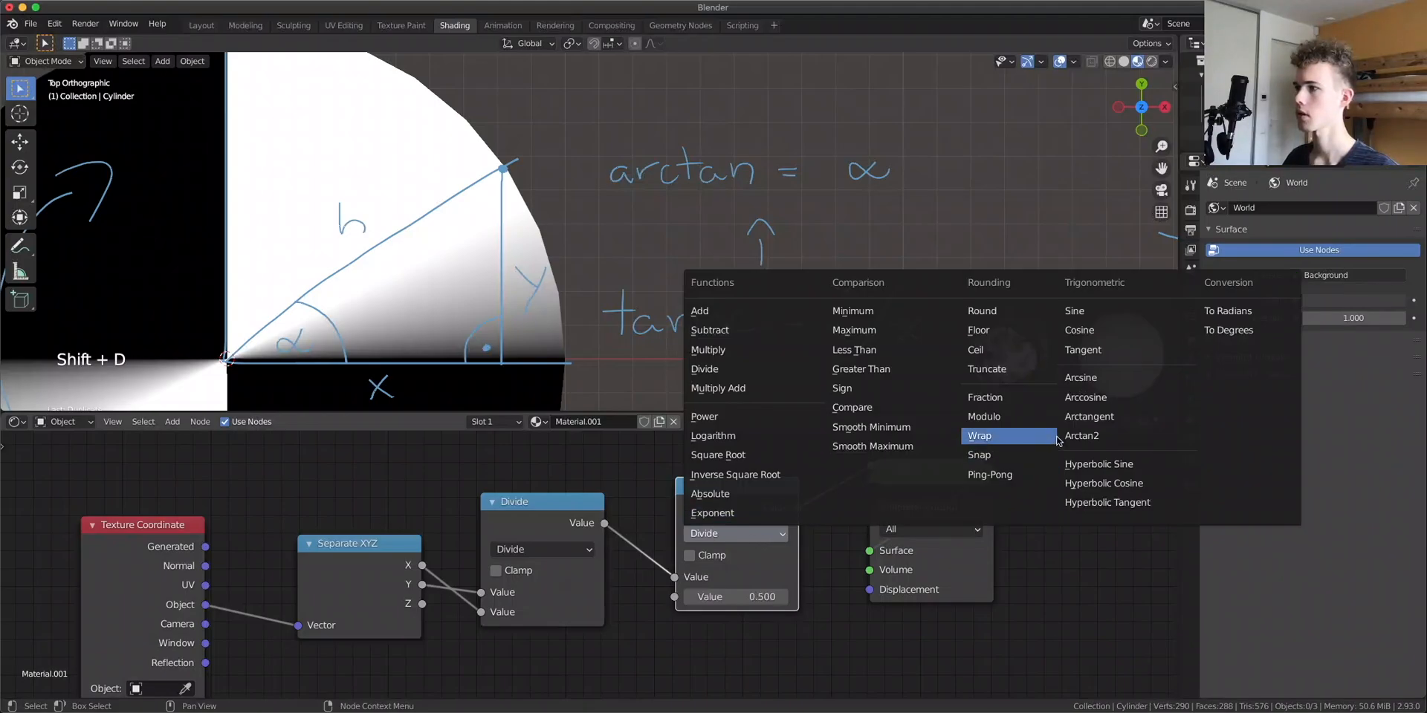
click(1096, 416)
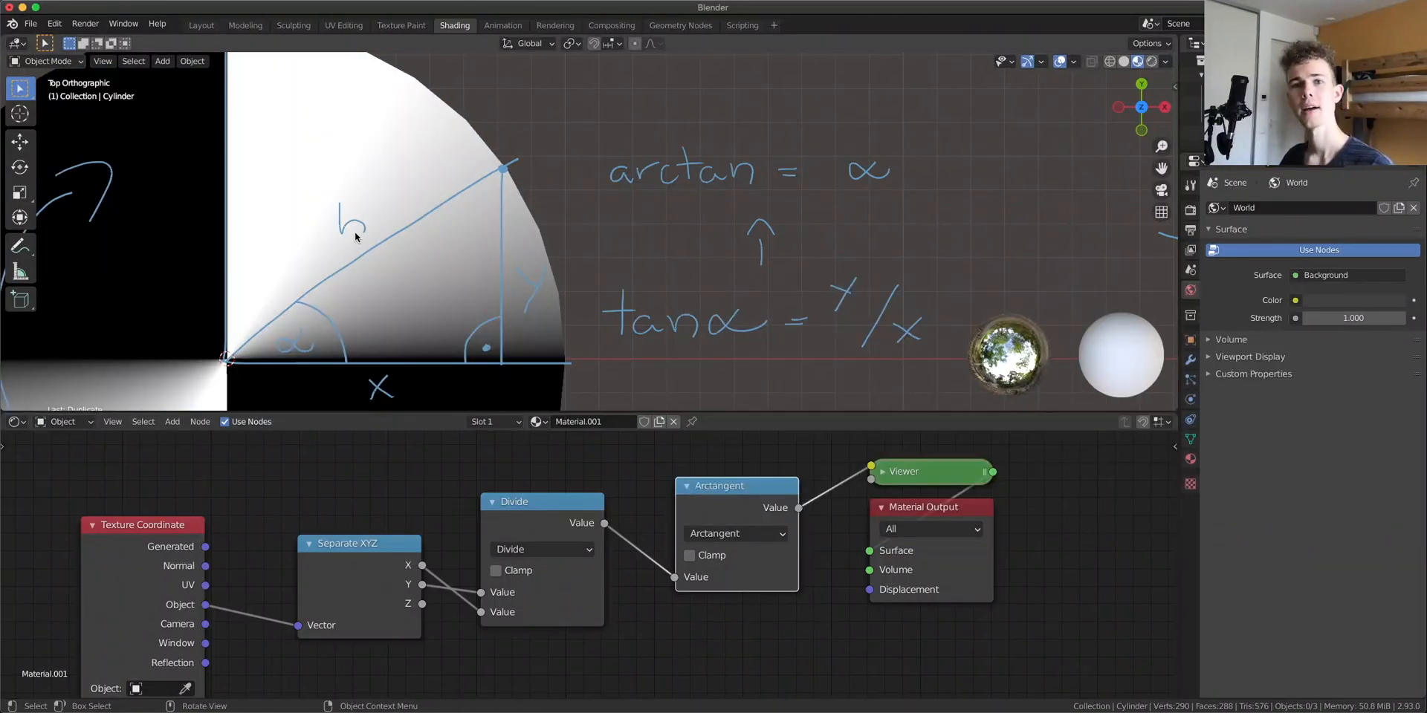
Annotate a vertical line along the black-white boundary of the shading above the center
scroll(467, 215, down, 3)
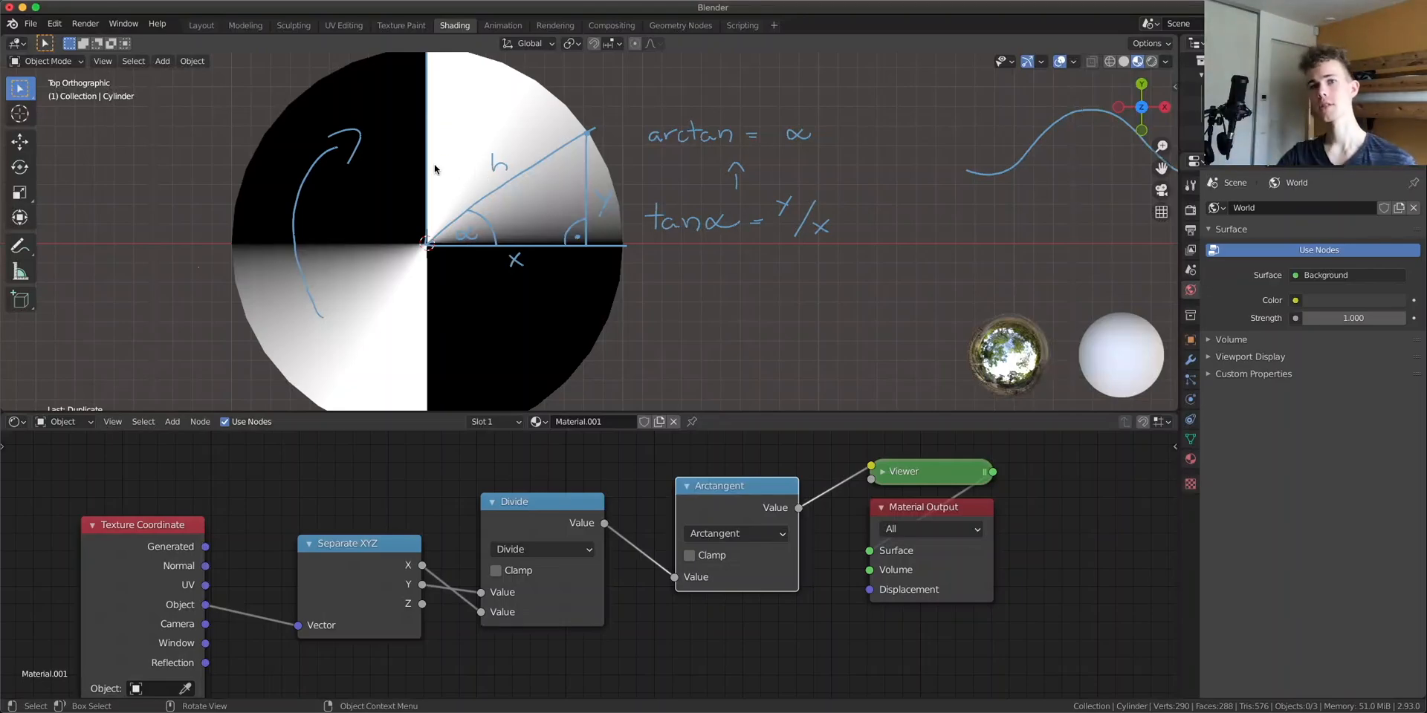
scroll(866, 274, up, 3)
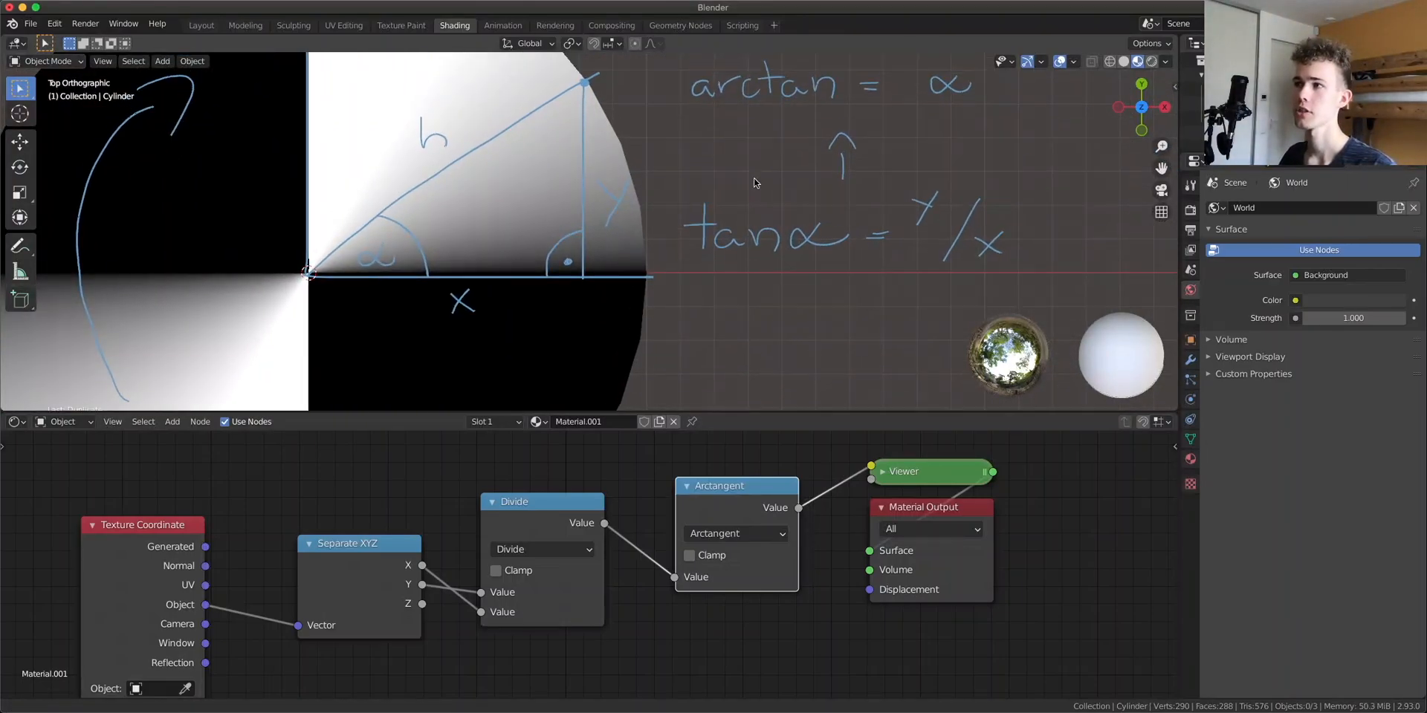
scroll(420, 278, left, 5)
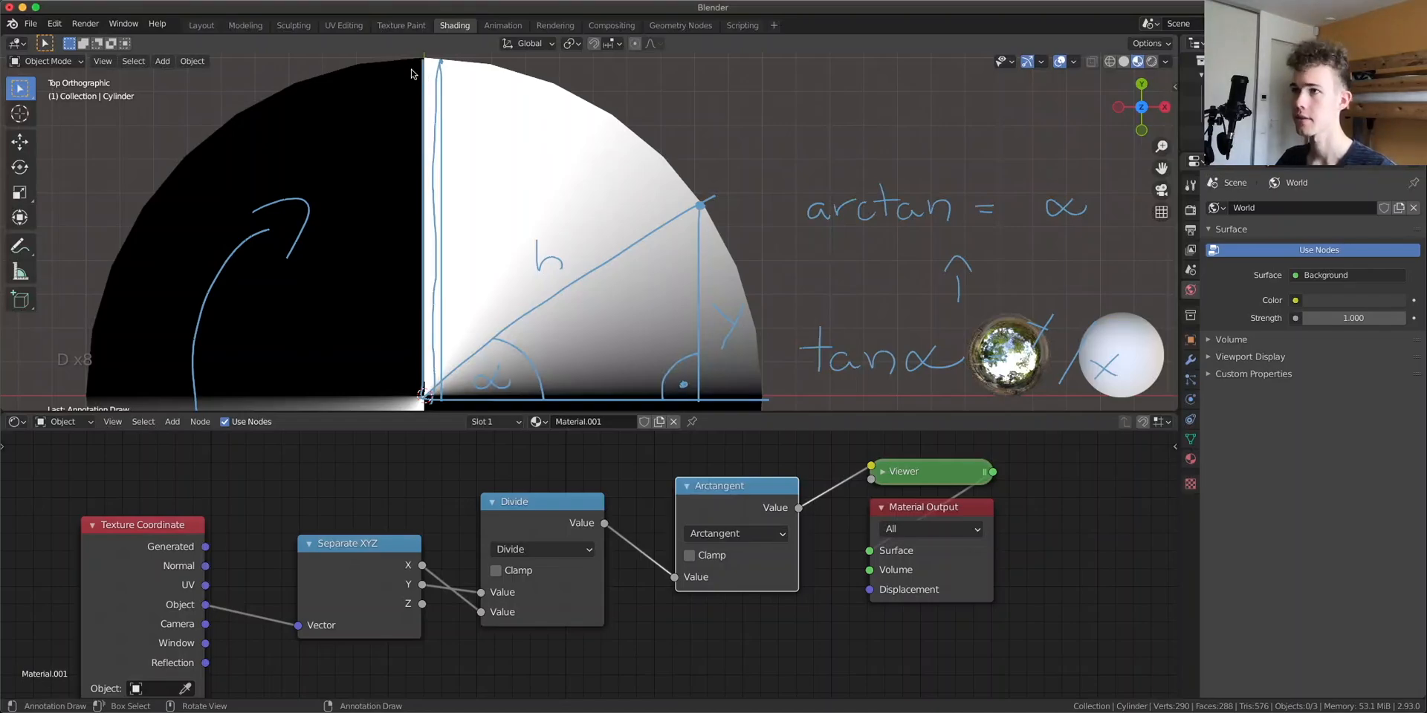
mouse_move(466, 69)
right_down()
mouse_move(444, 86)
mouse_move(465, 226)
mouse_move(448, 195)
mouse_move(452, 346)
mouse_move(420, 364)
right_up()
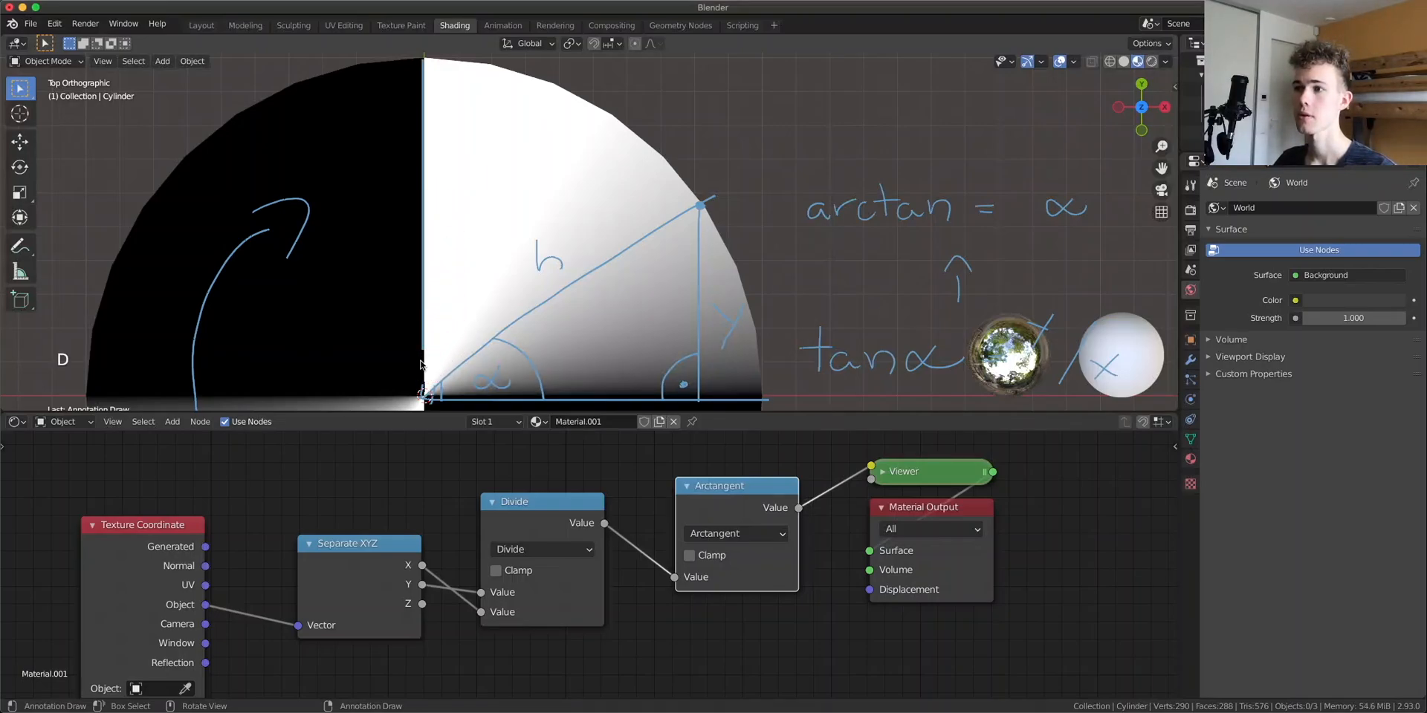
Append a 2 to the arctan annotation so it reads arctan2
key(d)
shift+middle_drag(954, 145, 674, 173)
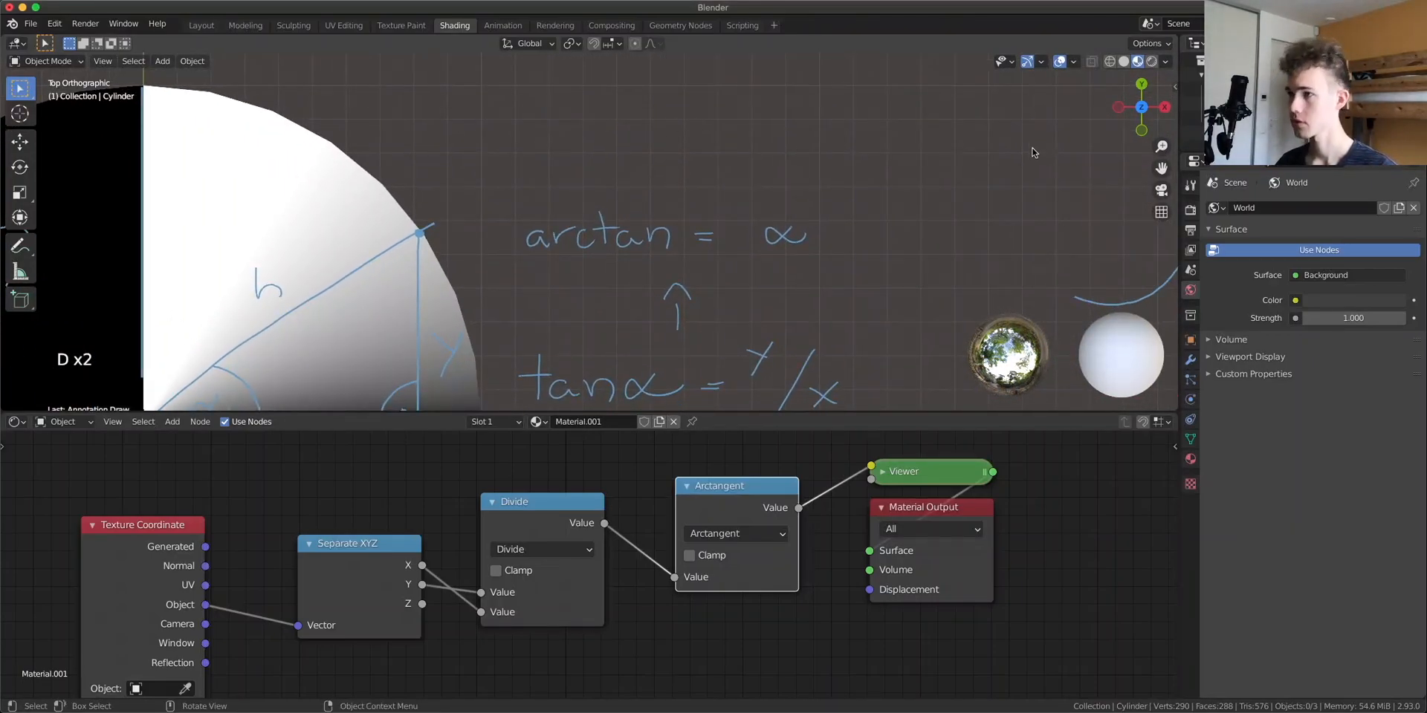
mouse_move(673, 221)
mouse_down()
mouse_move(672, 242)
mouse_move(700, 246)
mouse_up()
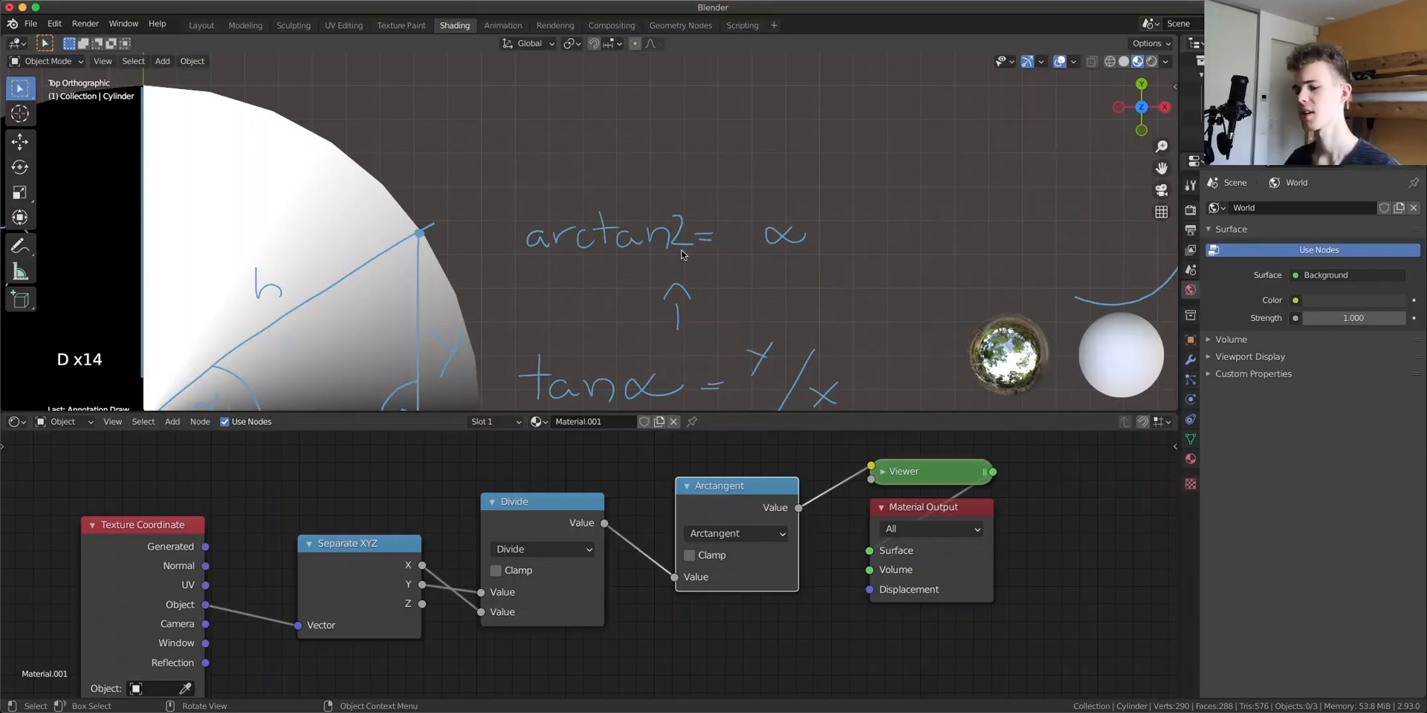
Rearrange the node tree by moving the Separate XYZ and Divide nodes to the left
shift+middle_drag(400, 266, 644, 145)
scroll(296, 258, down, 2)
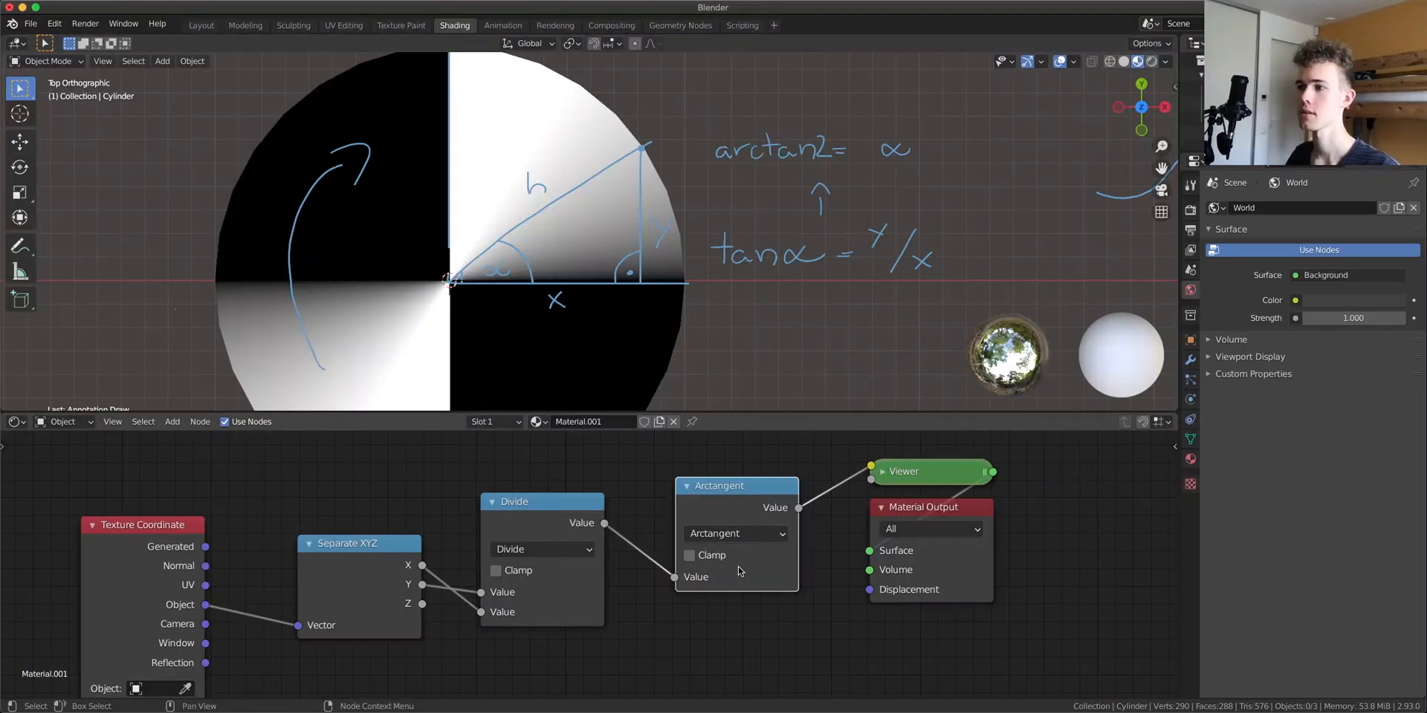
scroll(564, 547, up, 1)
drag(312, 579, 243, 560)
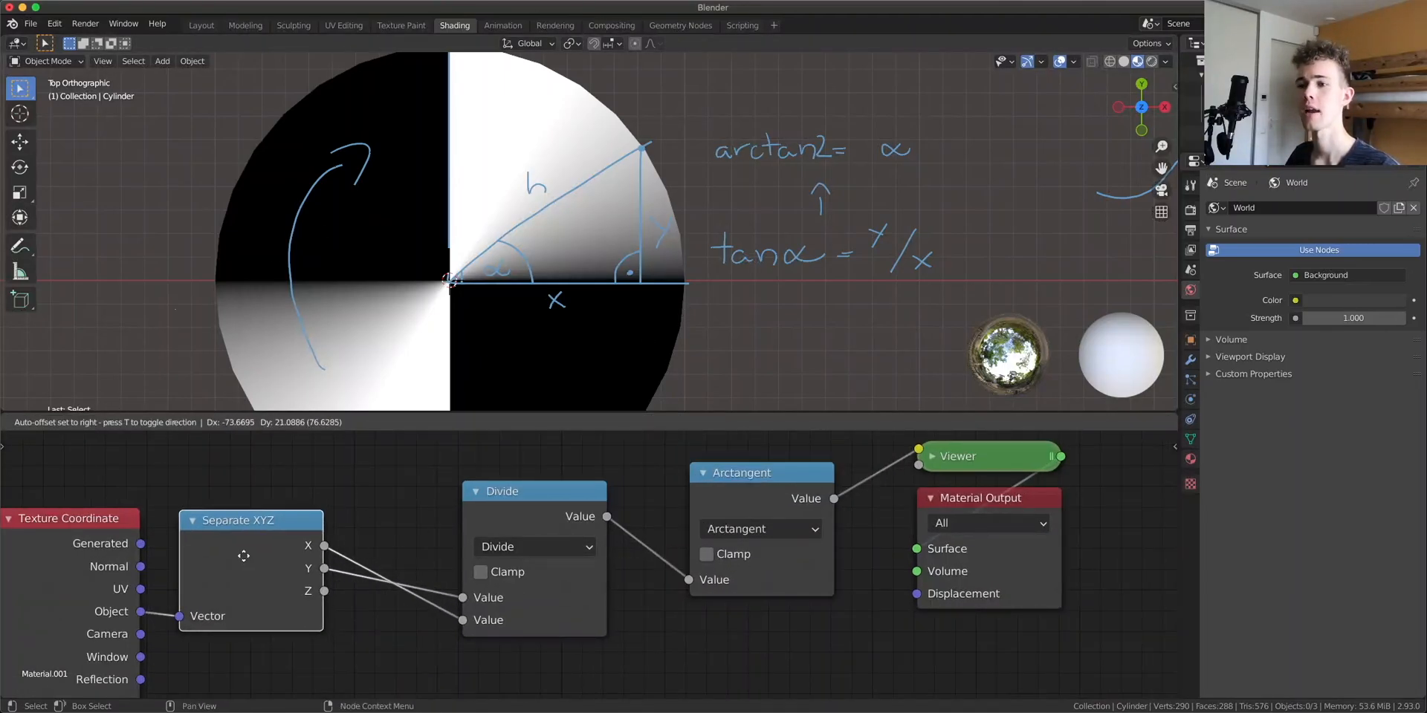
drag(493, 507, 396, 533)
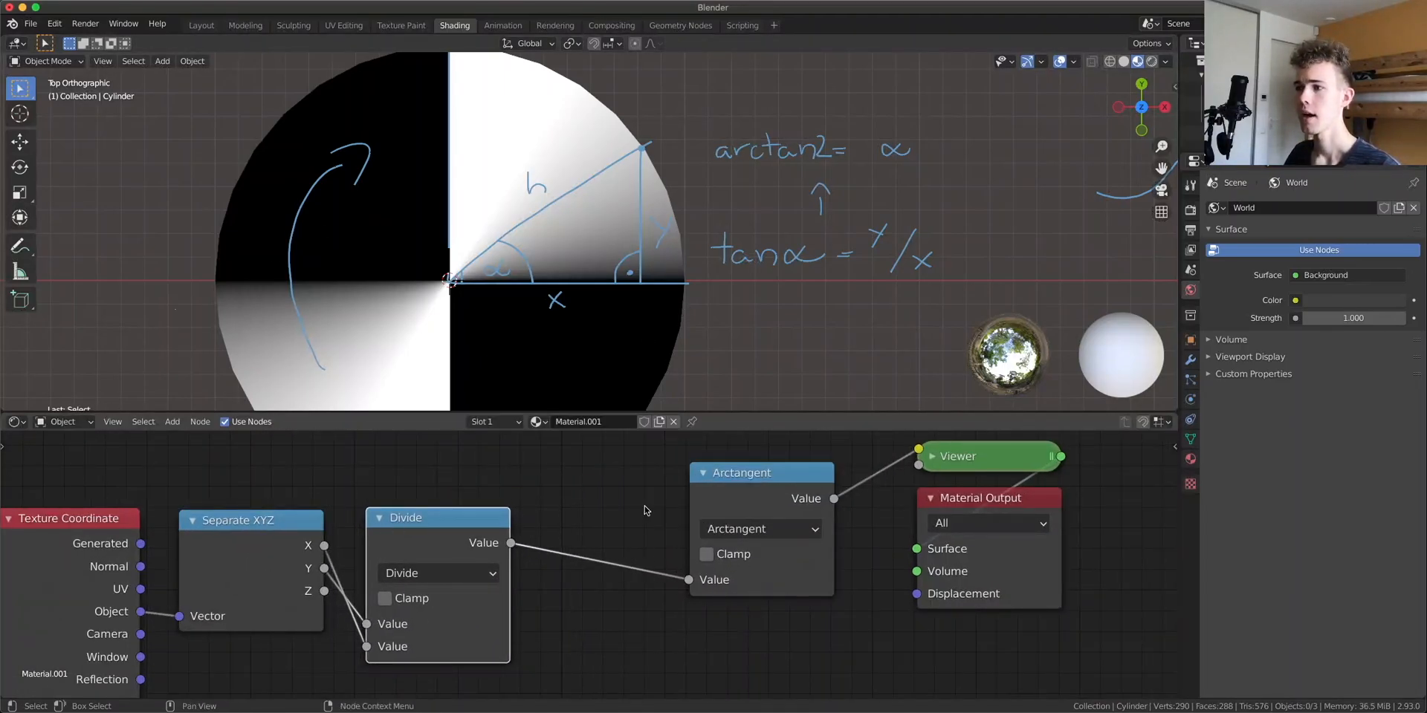
Delete the Divide node, switch the Arctangent node to Arctan2, and connect X to its second input
click(767, 489)
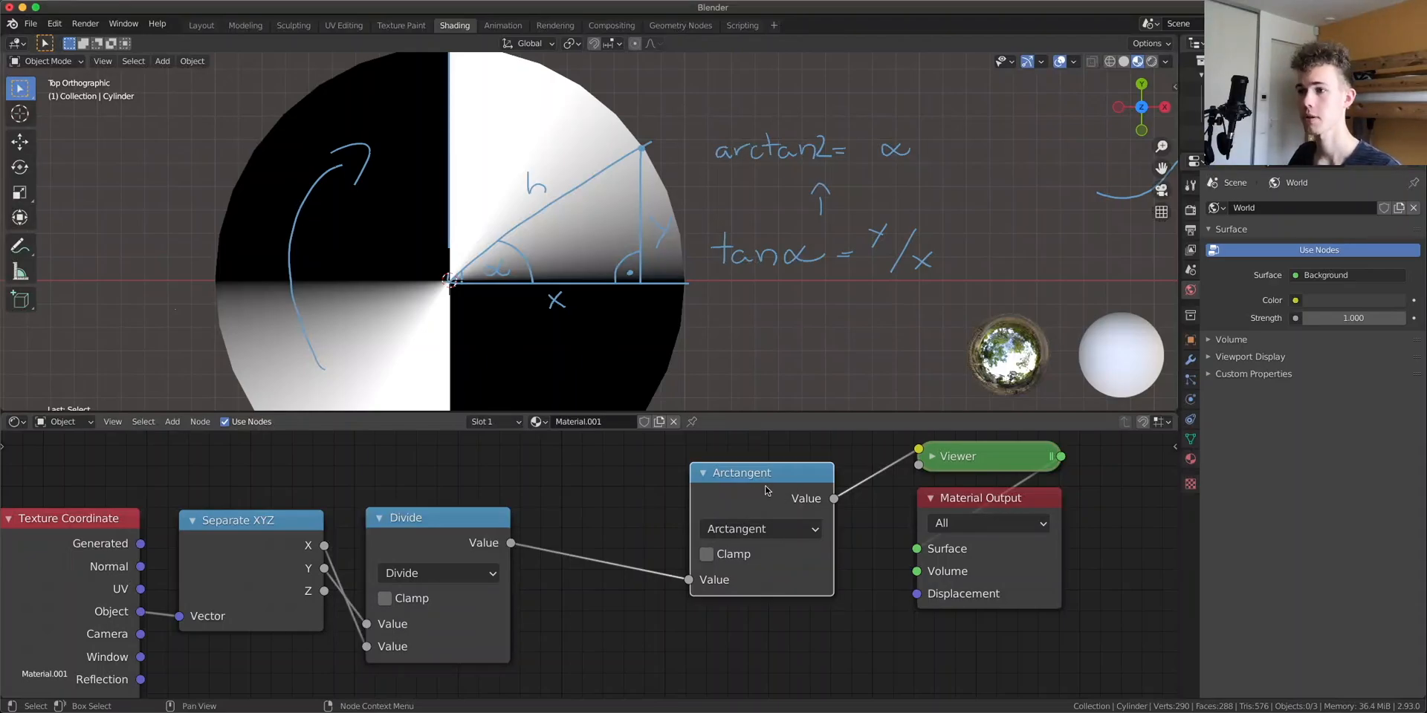
click(400, 565)
key(ctrl+x)
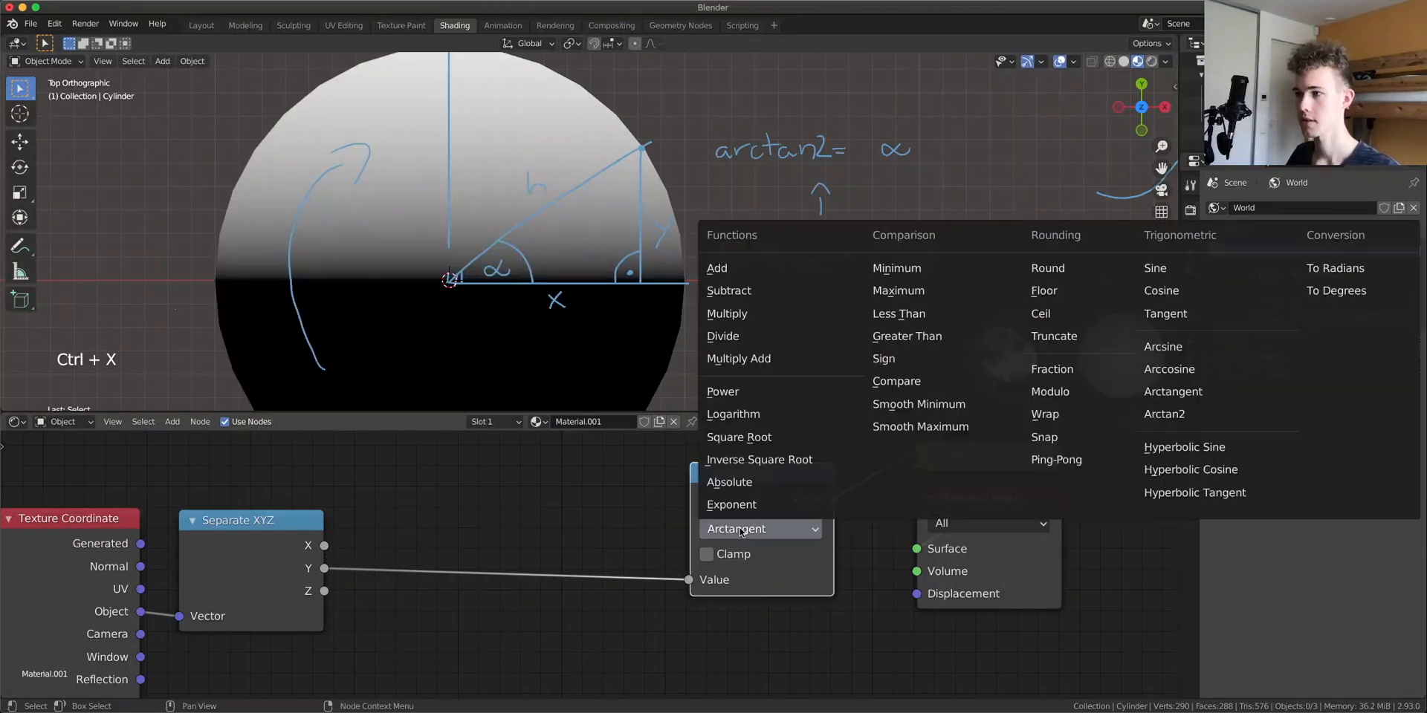
click(759, 530)
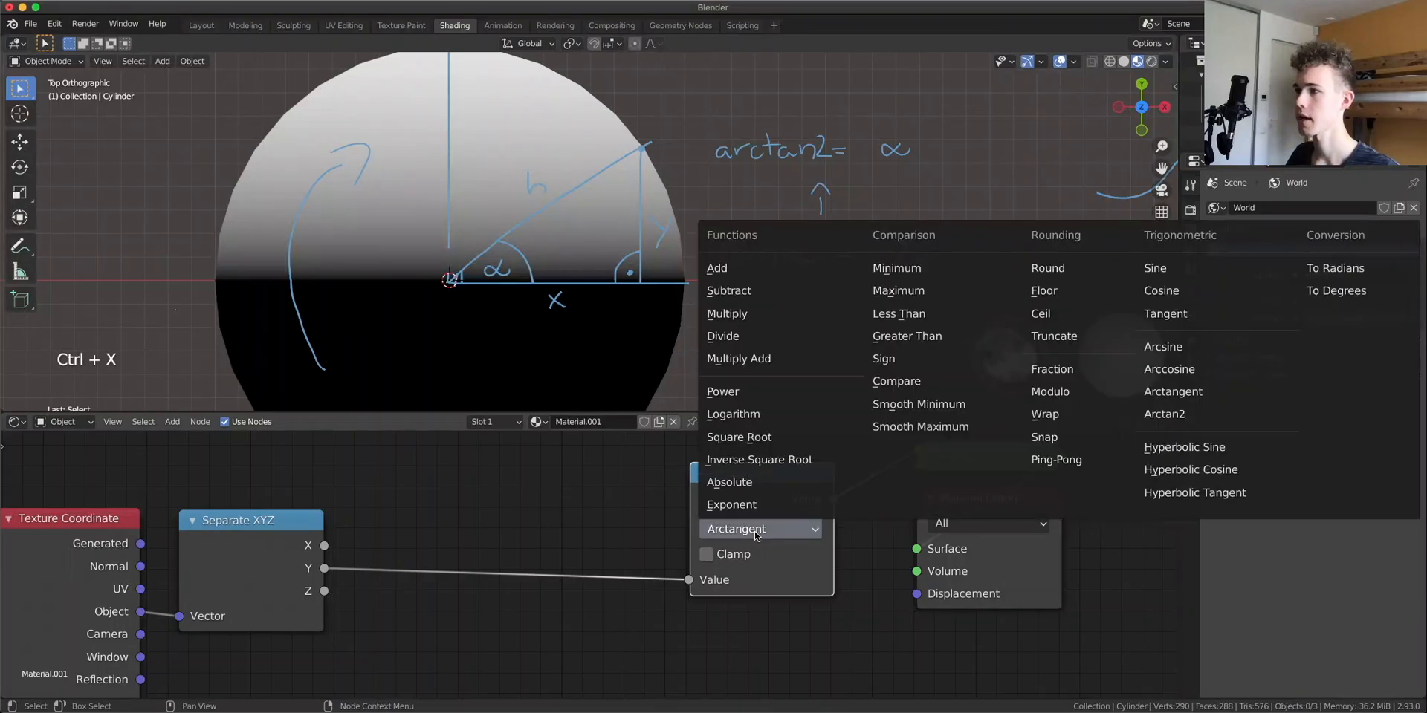
click(1182, 414)
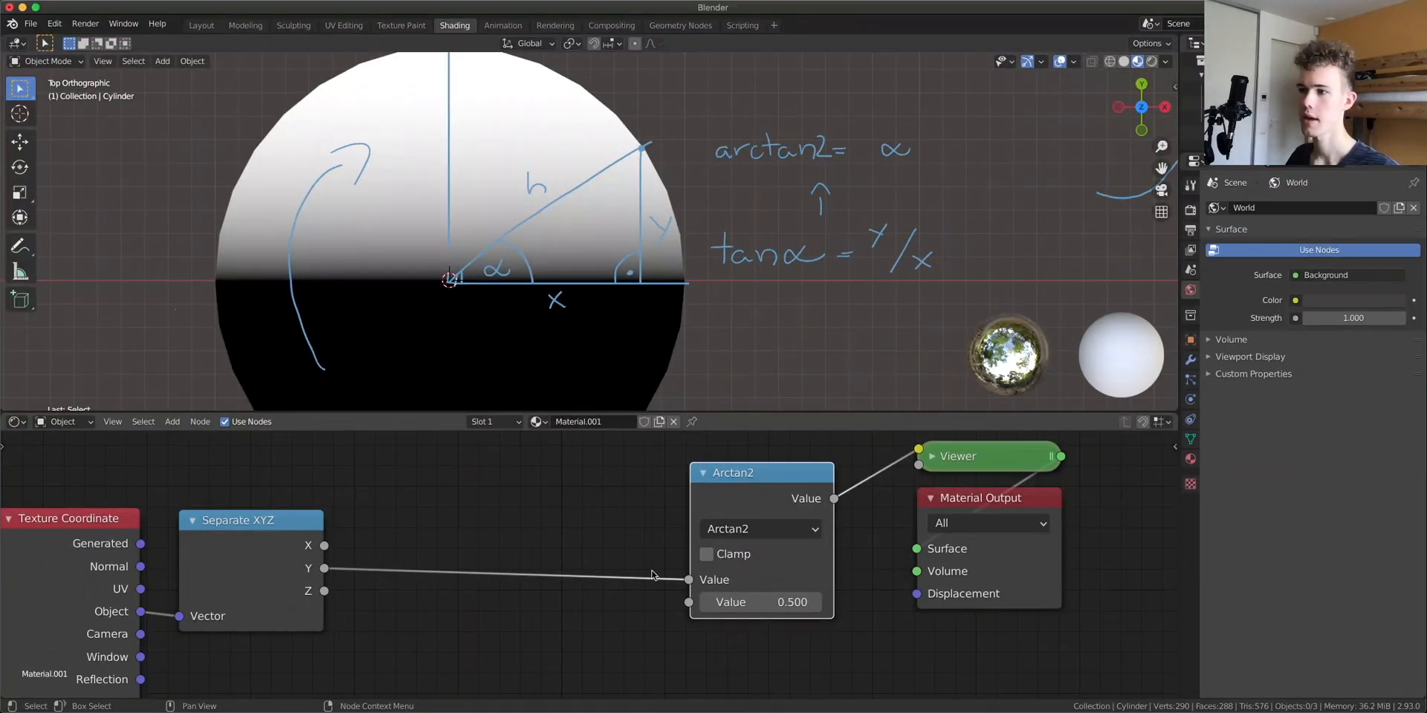
drag(325, 549, 438, 586)
Temporarily insert a Greater Than node after Arctan2 to threshold its output, then delete it
right_click(556, 462)
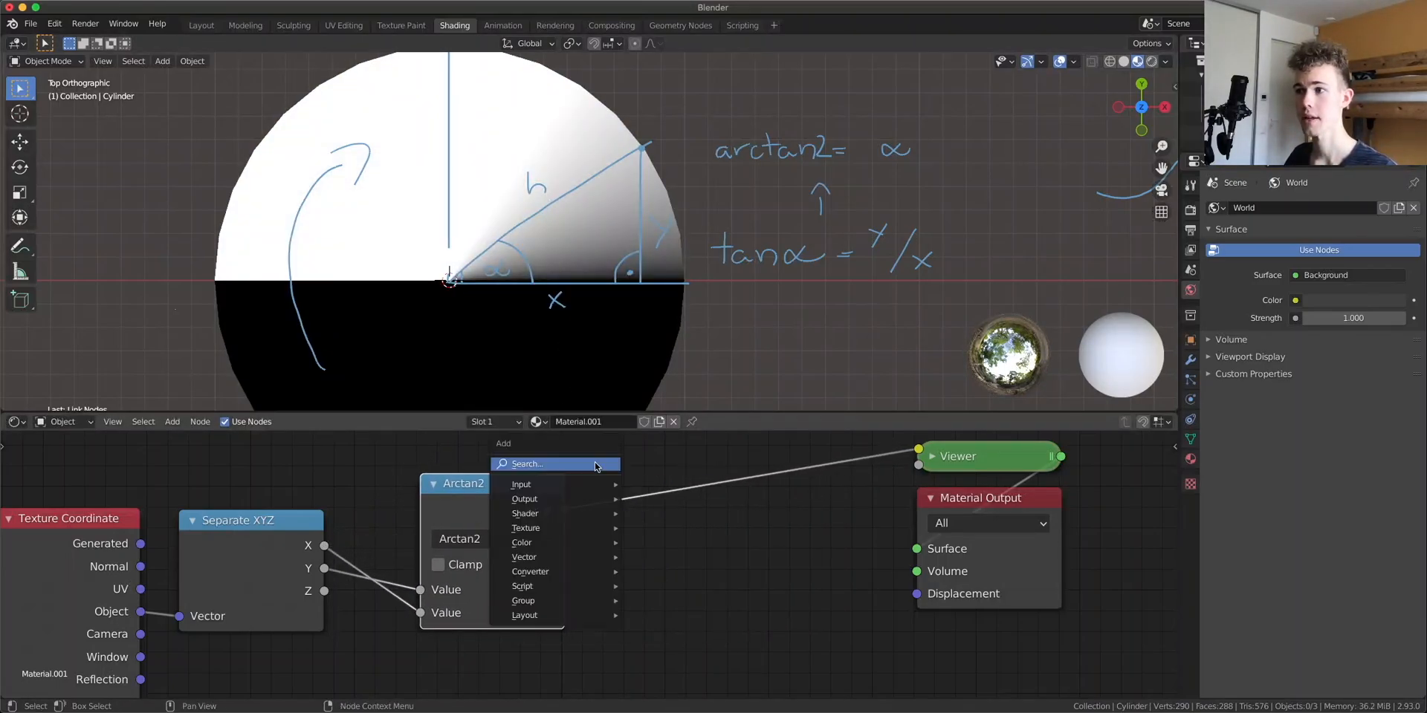
key(shift+d)
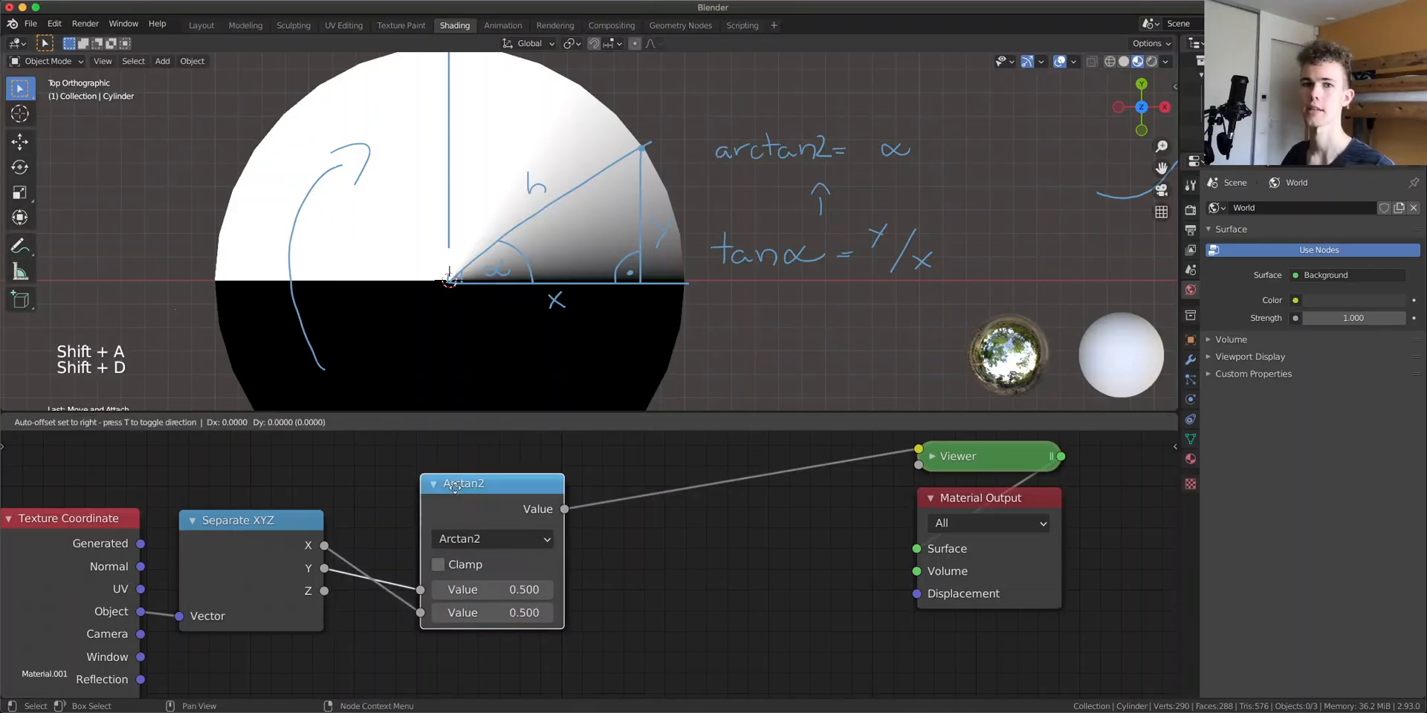
click(664, 543)
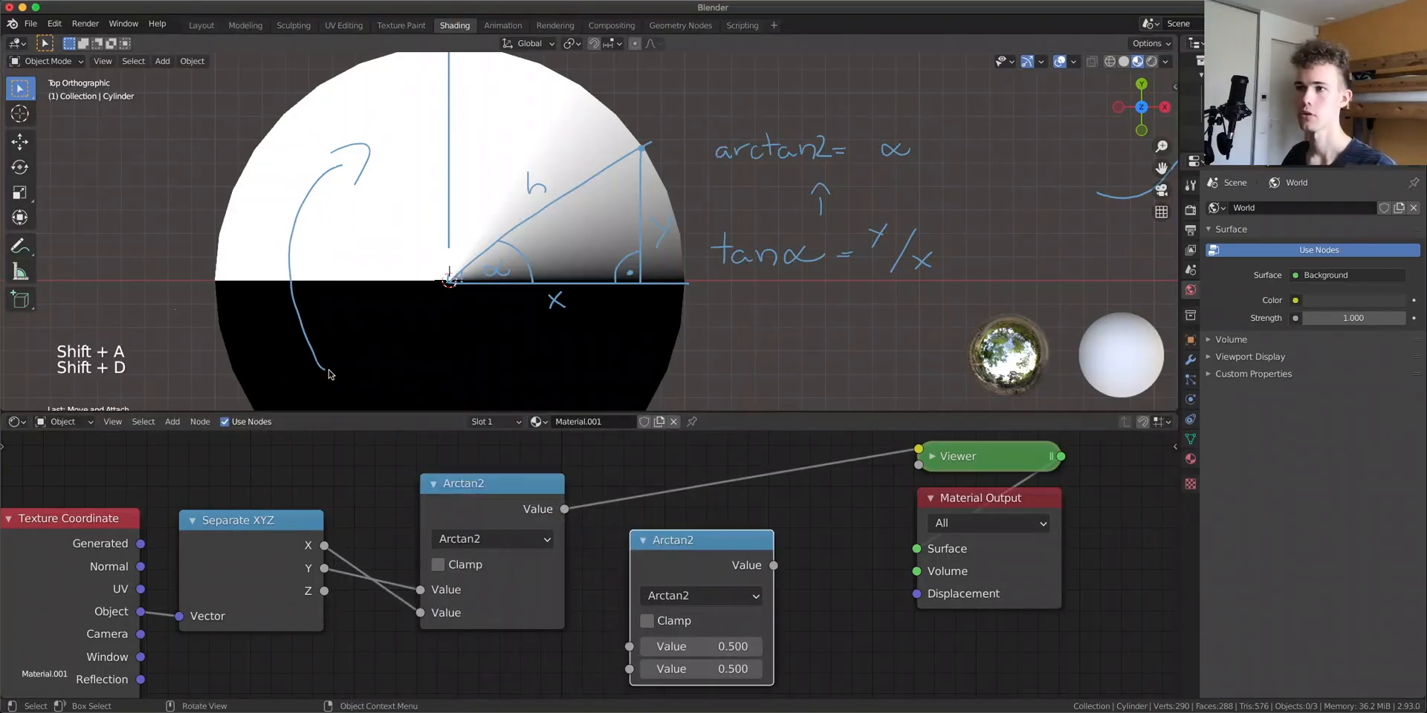
click(693, 594)
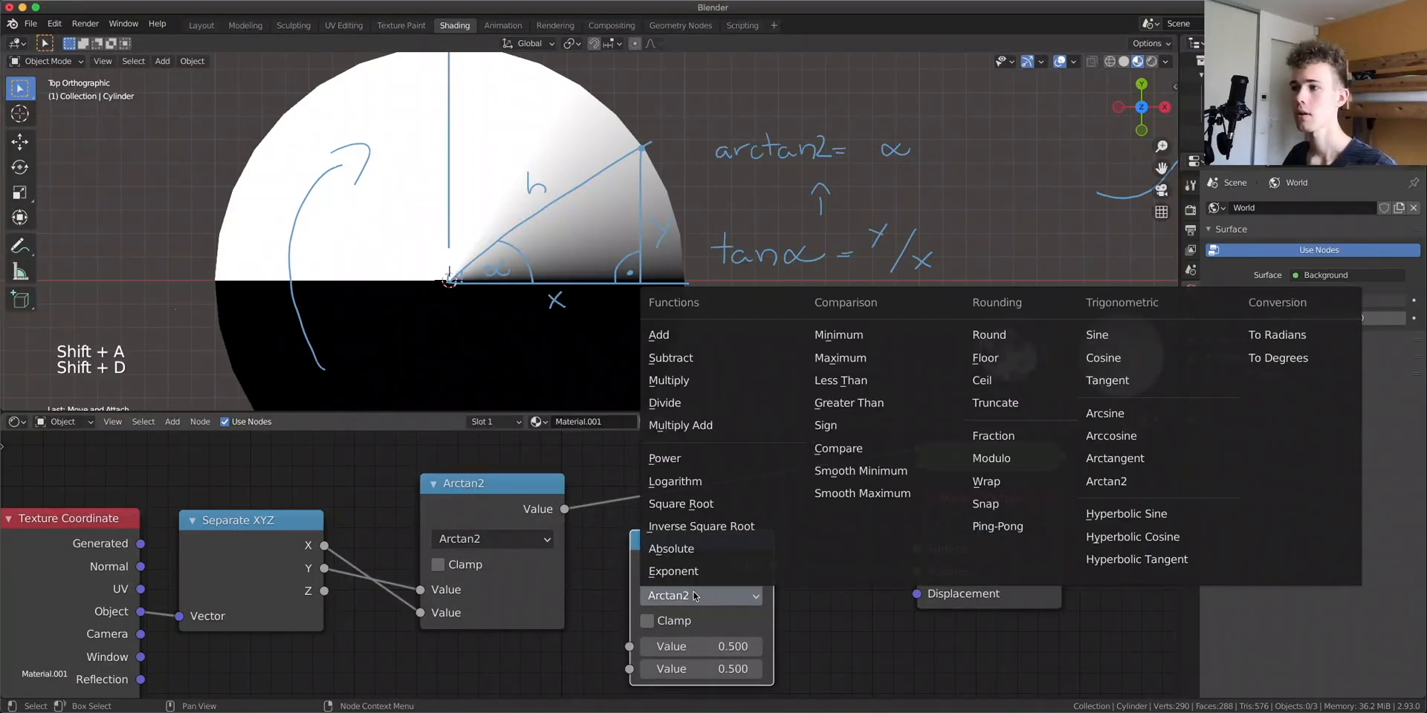
click(856, 408)
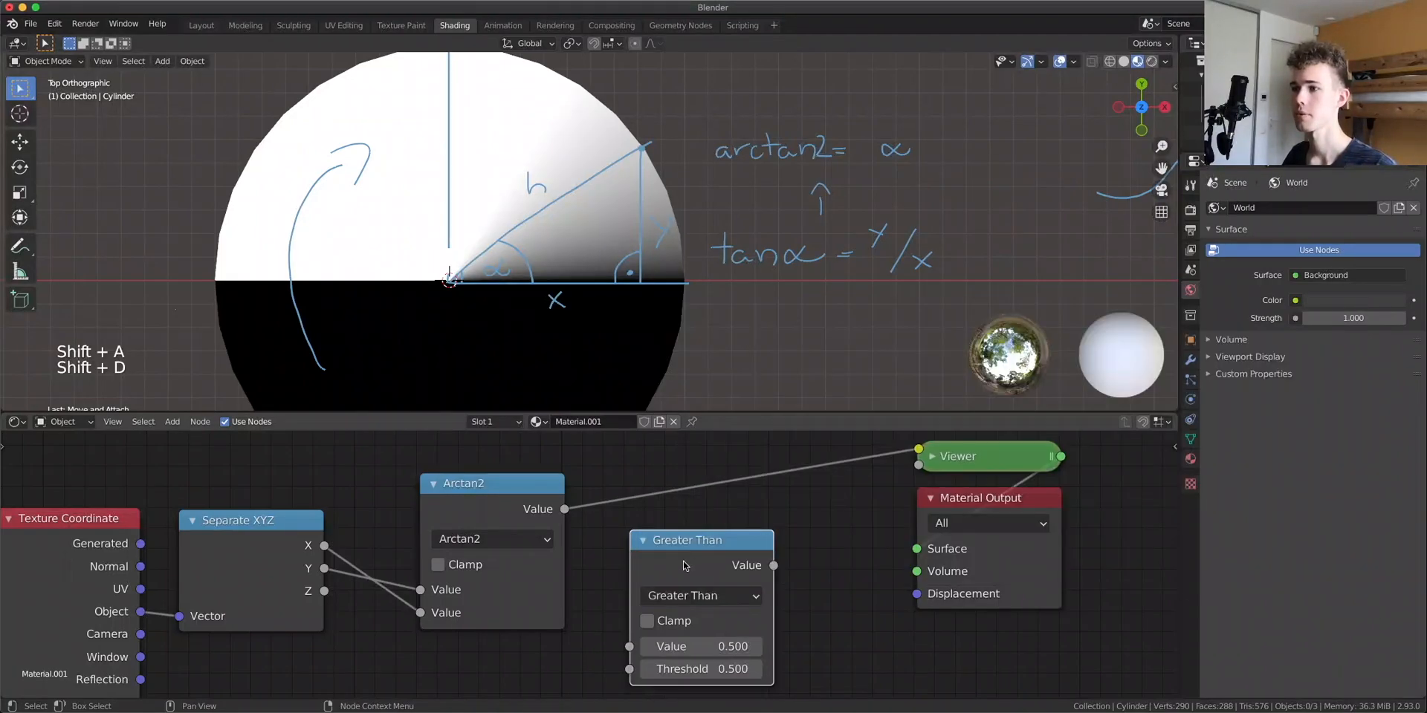
drag(685, 563, 702, 477)
mouse_move(715, 578)
mouse_down()
mouse_move(747, 581)
mouse_move(680, 581)
mouse_move(738, 580)
mouse_move(697, 580)
mouse_up()
key(m)
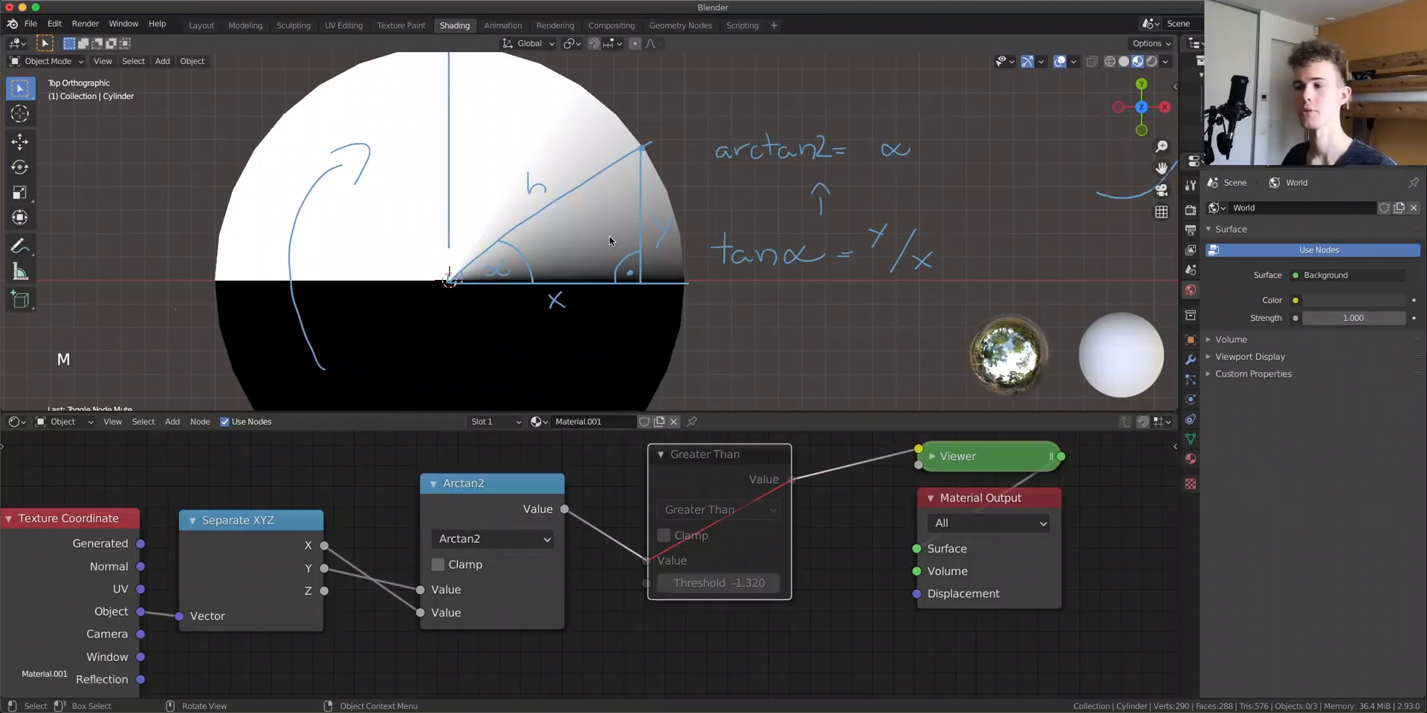
key(ctrl+x)
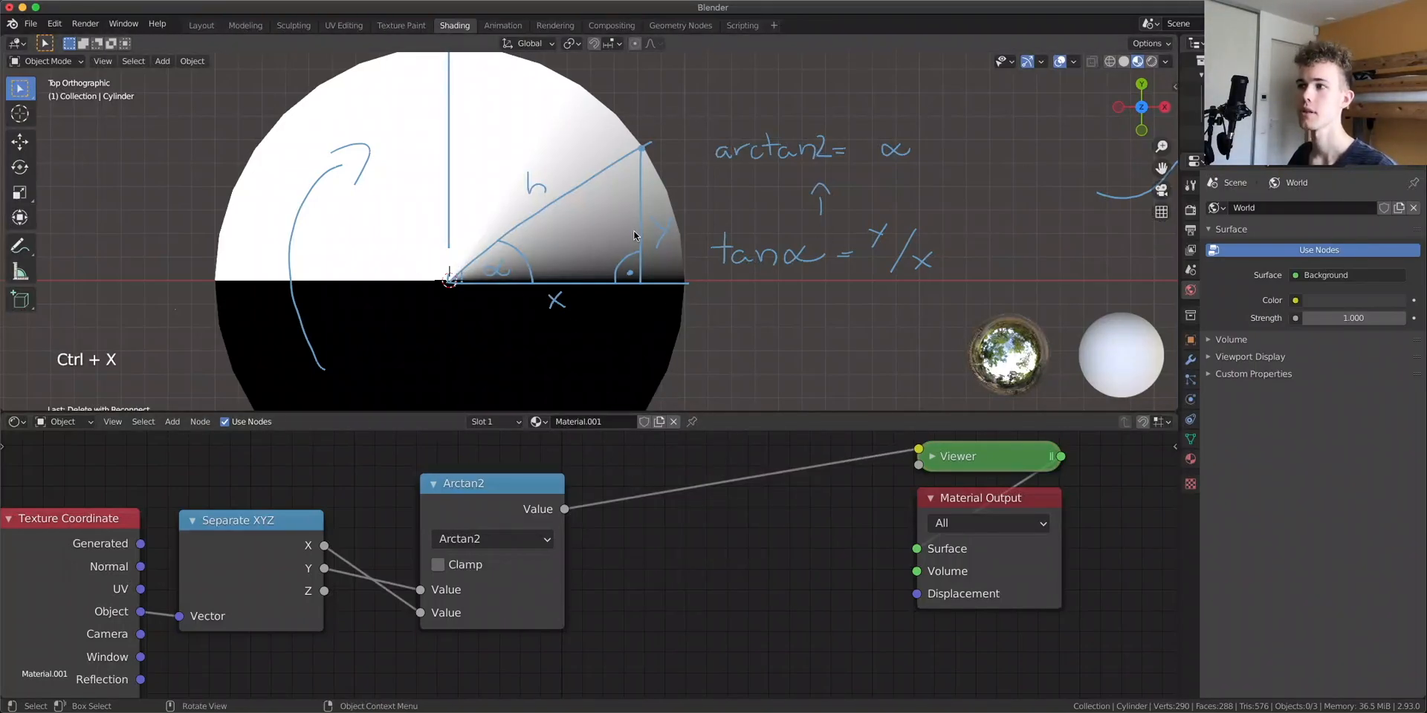
Duplicate the Arctan2 node into the link to the Viewer and switch the copy to Sine
scroll(802, 241, down, 4)
mouse_move(596, 244)
shift+middle_down()
mouse_move(482, 303)
mouse_move(643, 284)
mouse_move(574, 206)
shift+middle_up()
scroll(643, 284, up, 4)
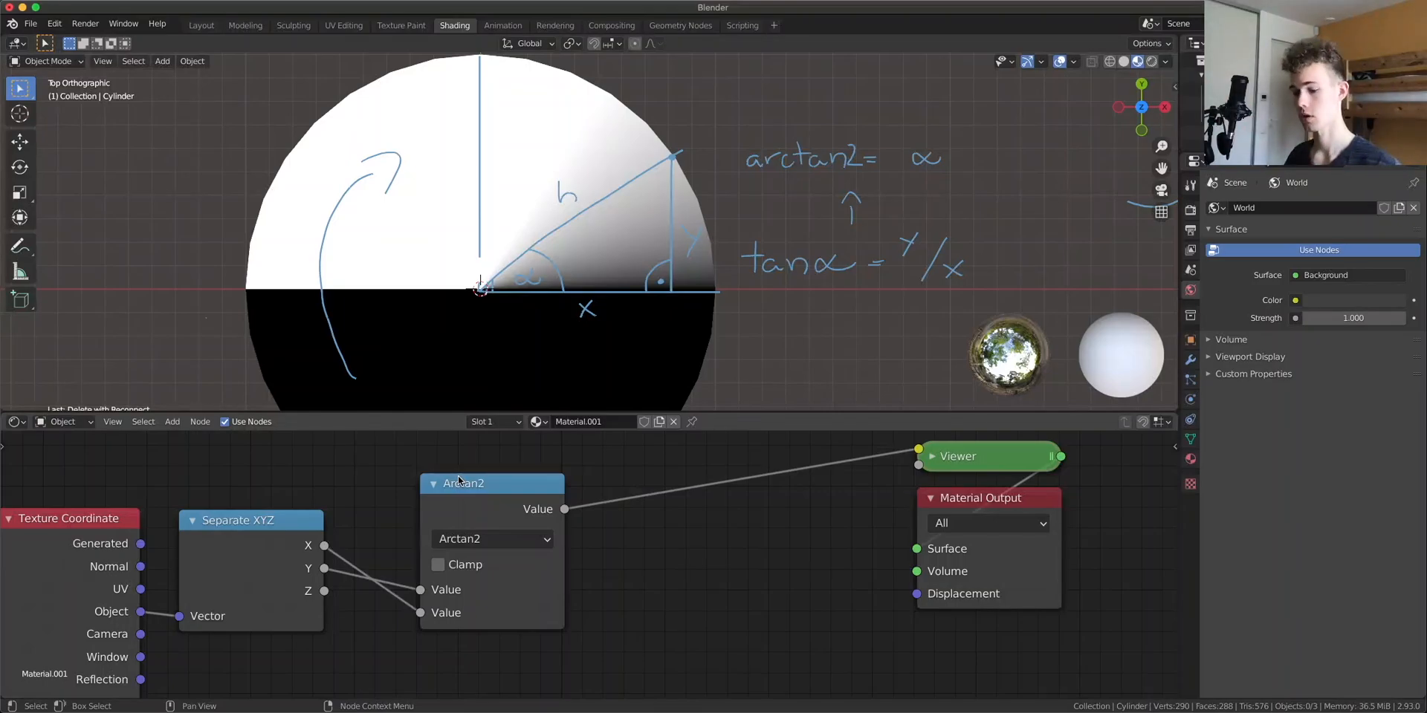
click(484, 509)
key(shift+d)
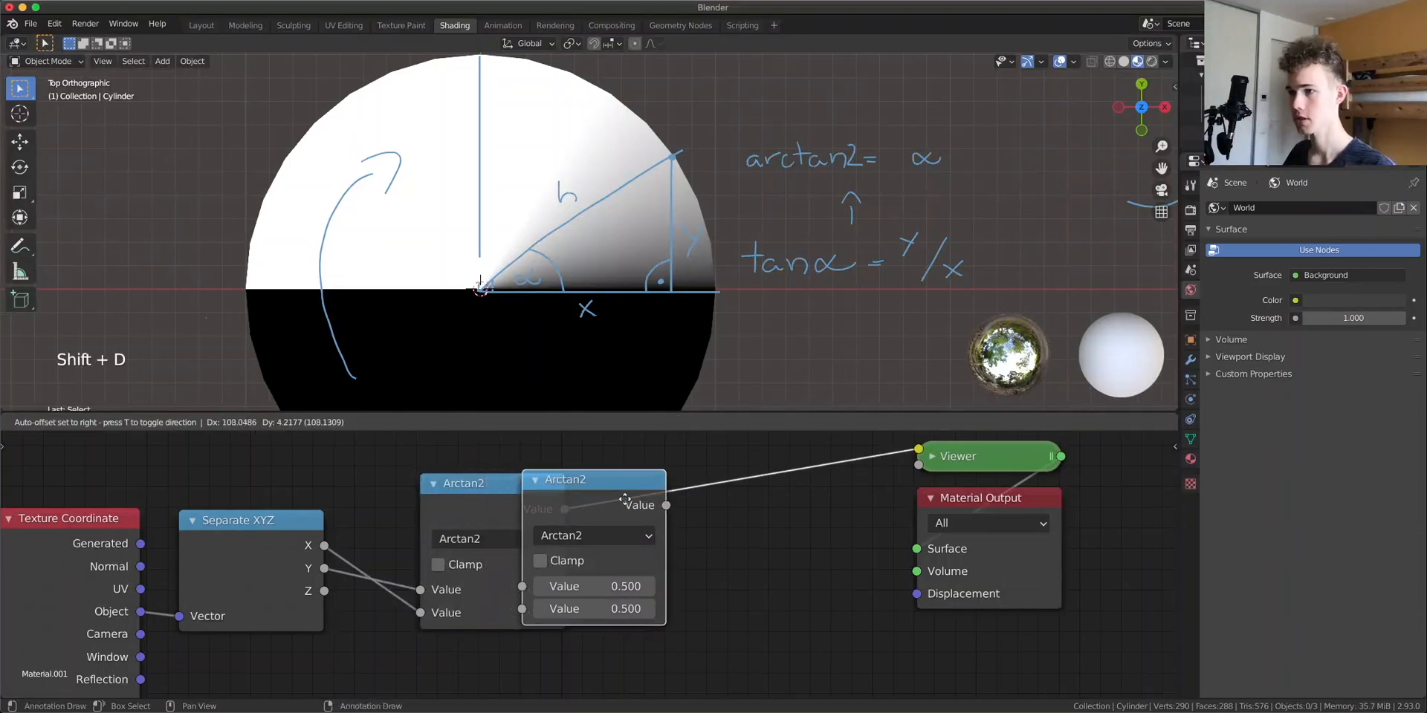
click(712, 502)
click(709, 532)
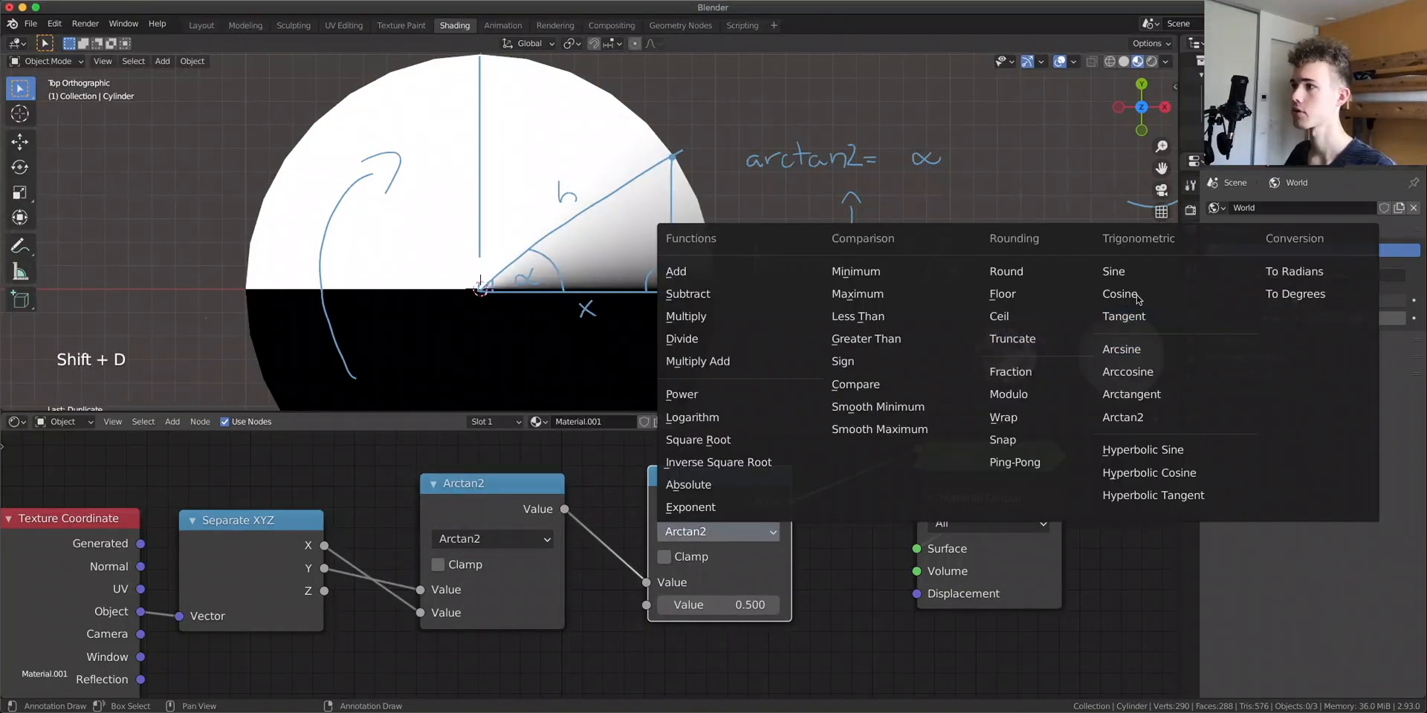
click(1113, 271)
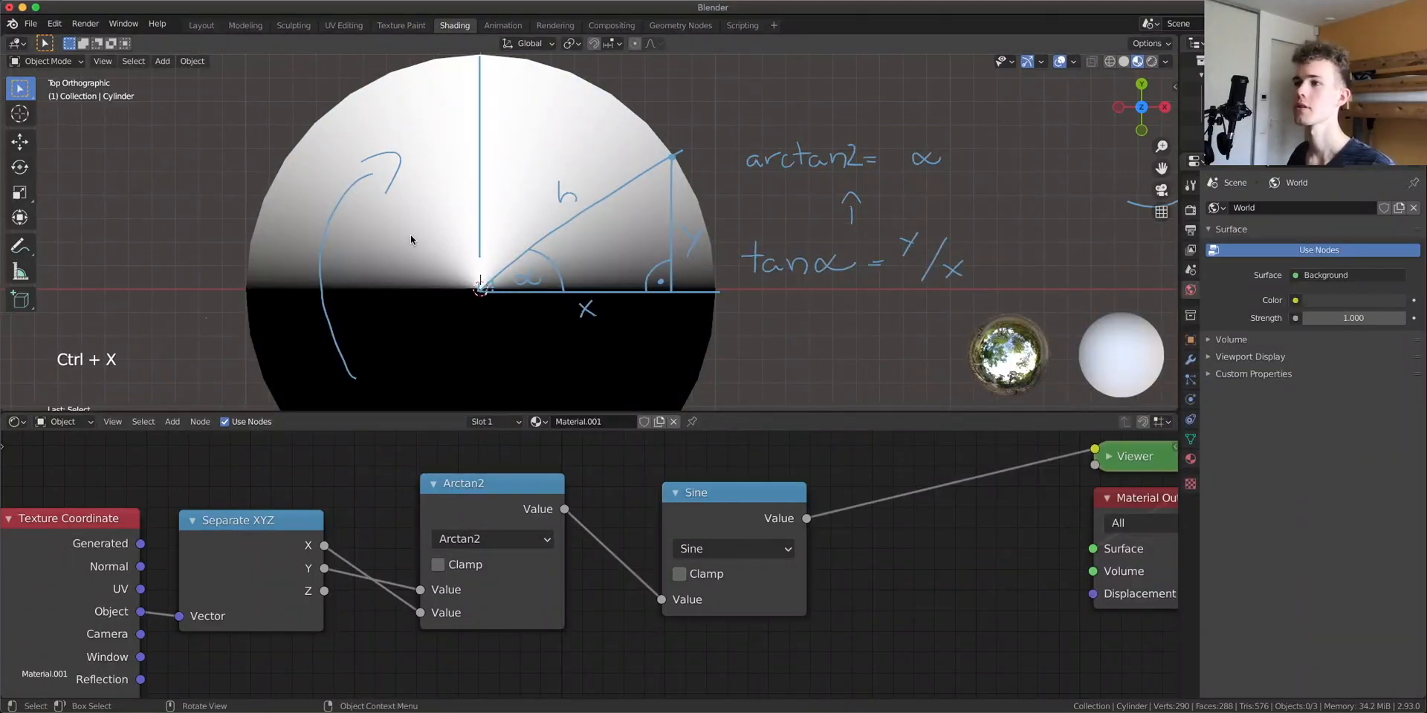
drag(728, 504, 819, 505)
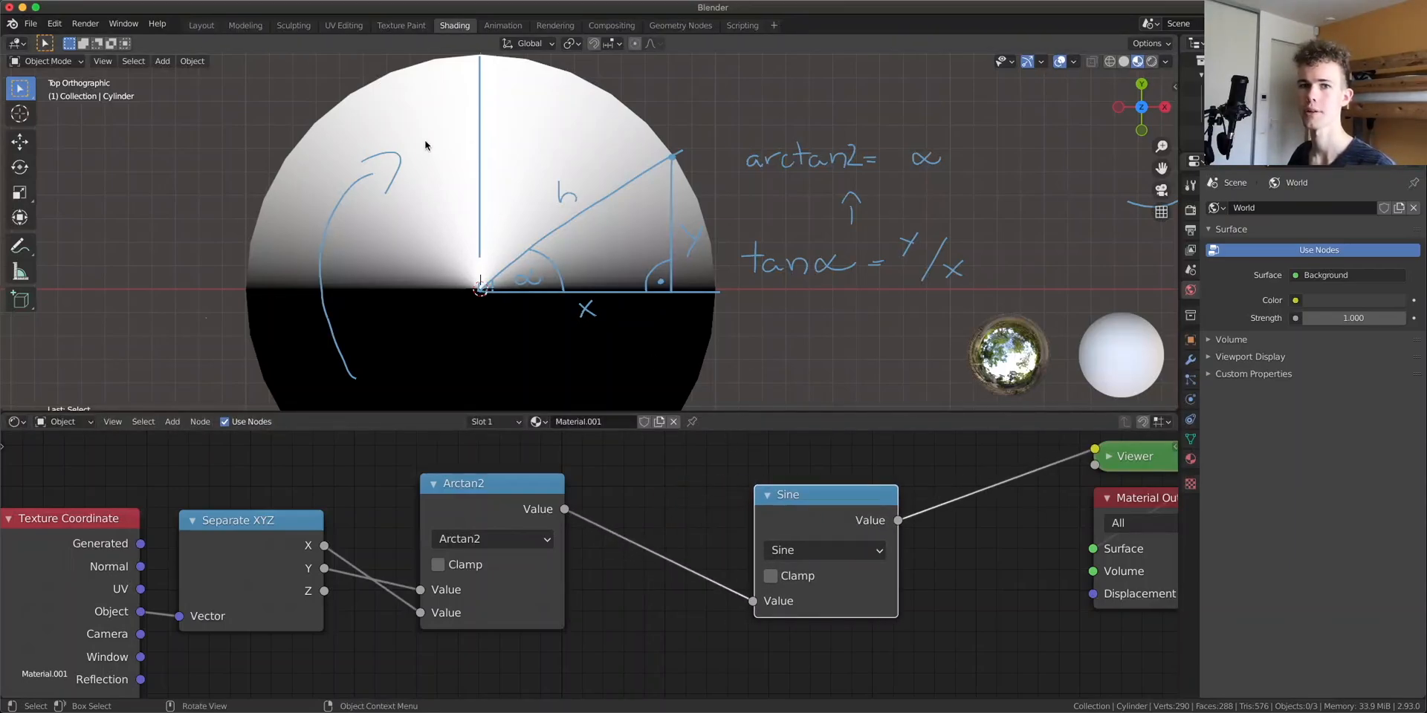
Insert a Multiply math node between Arctan2 and Sine, with its factor set to 6
key(shift+d)
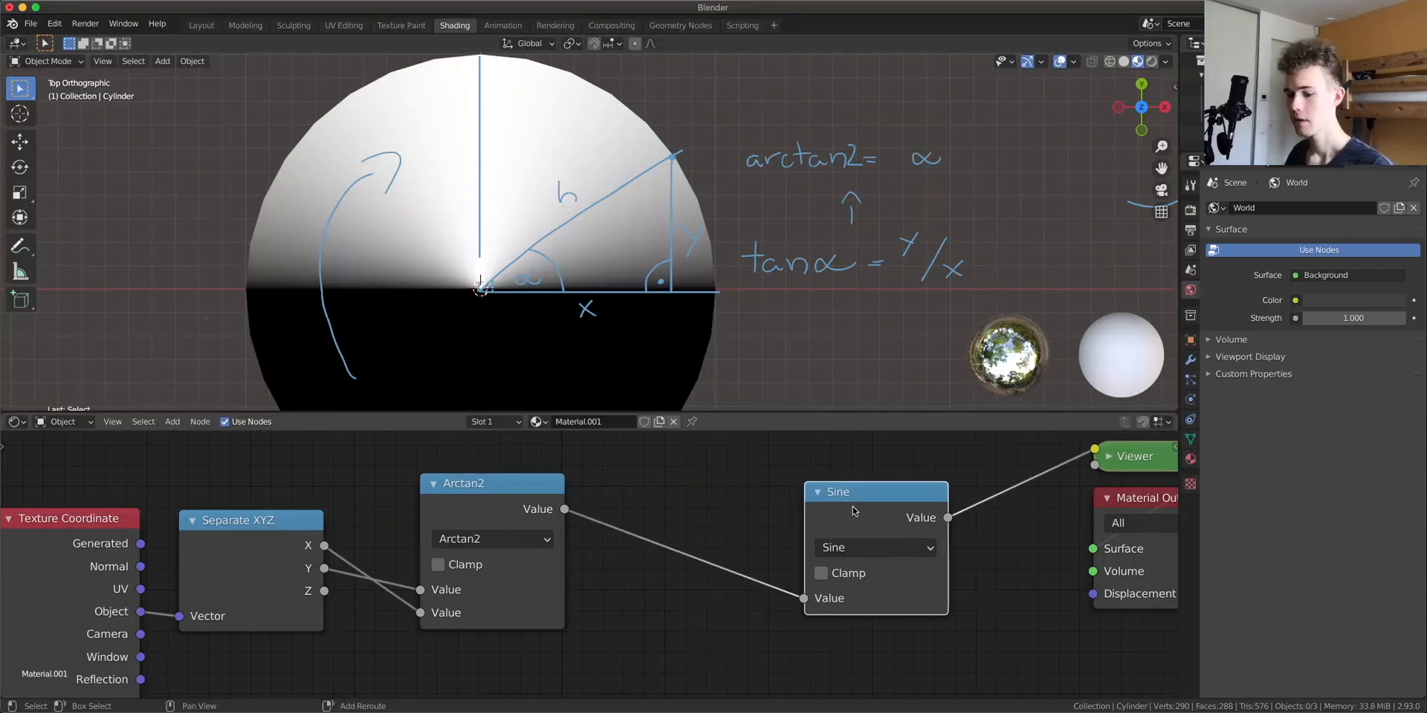
click(694, 504)
click(718, 543)
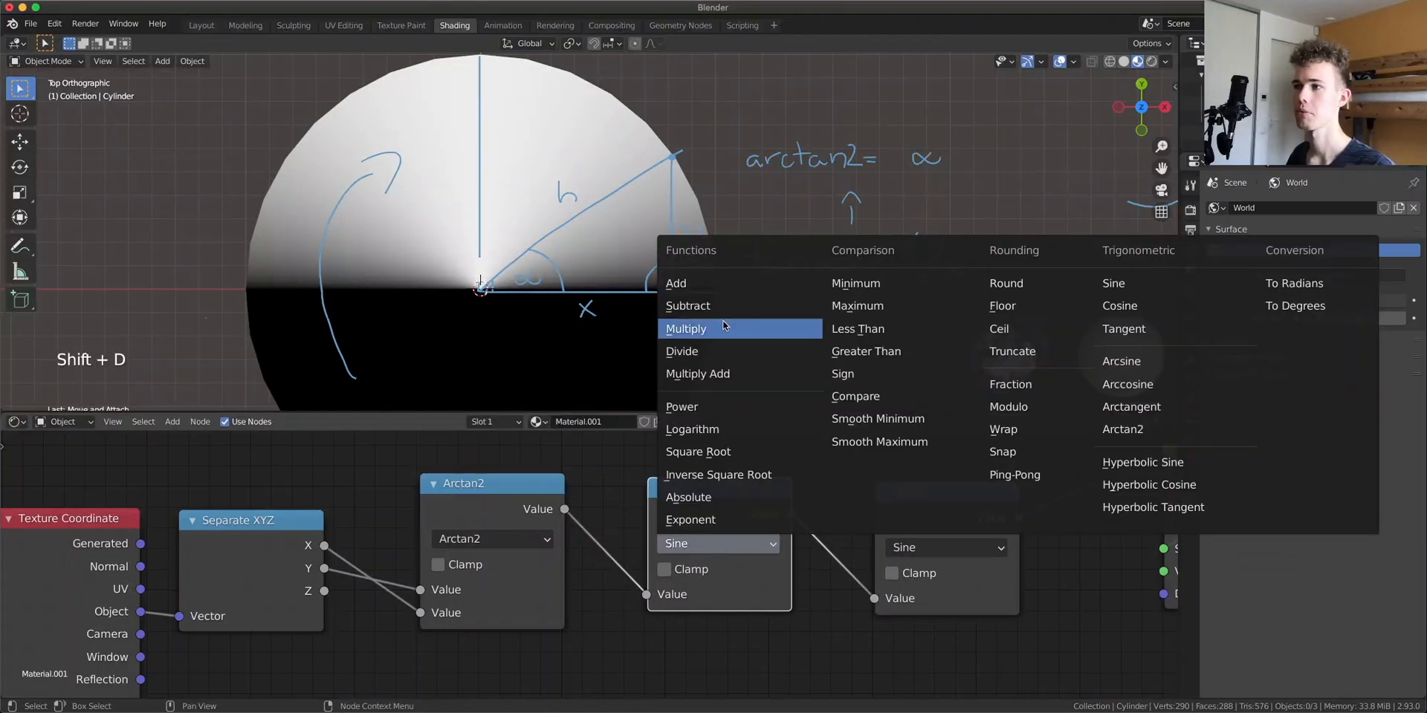
click(677, 319)
drag(724, 617, 804, 618)
click(702, 620)
text(6)
key(Return)
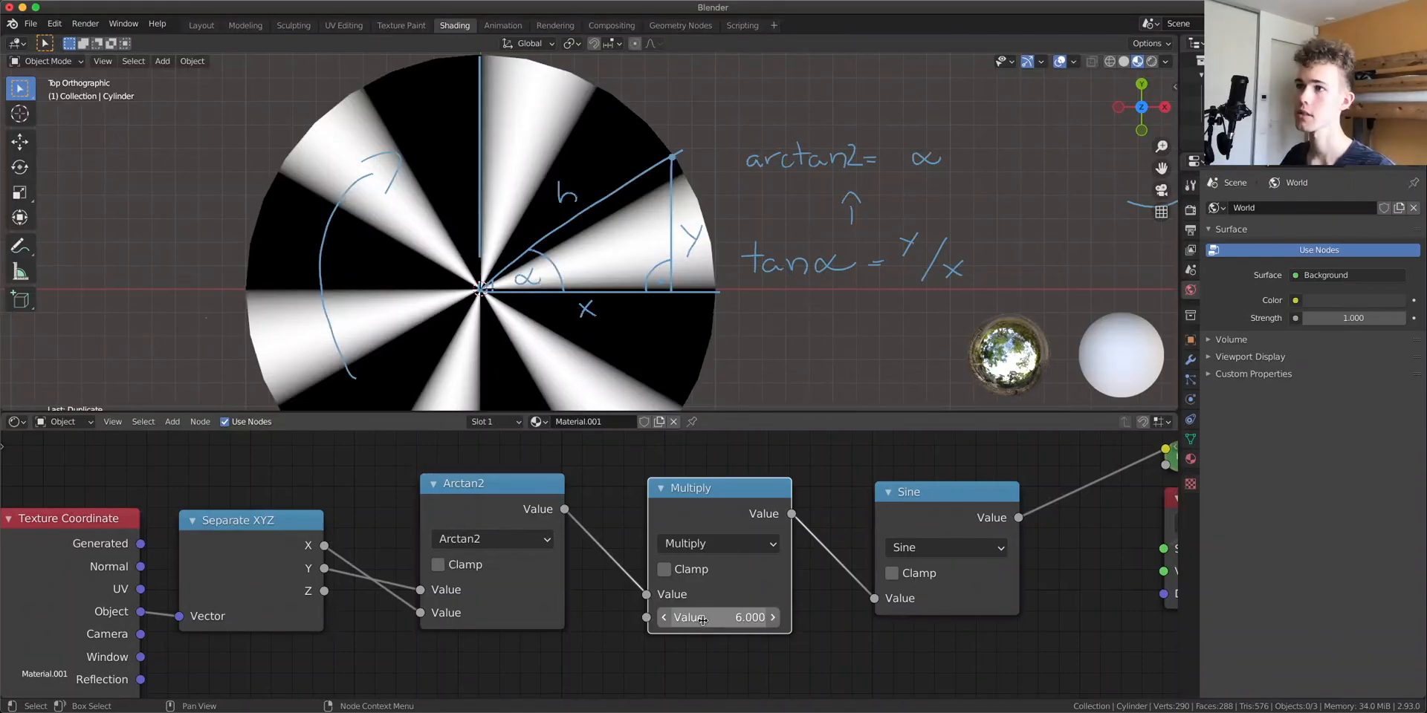
Erase the annotation sketches from the viewport
scroll(583, 260, down, 2)
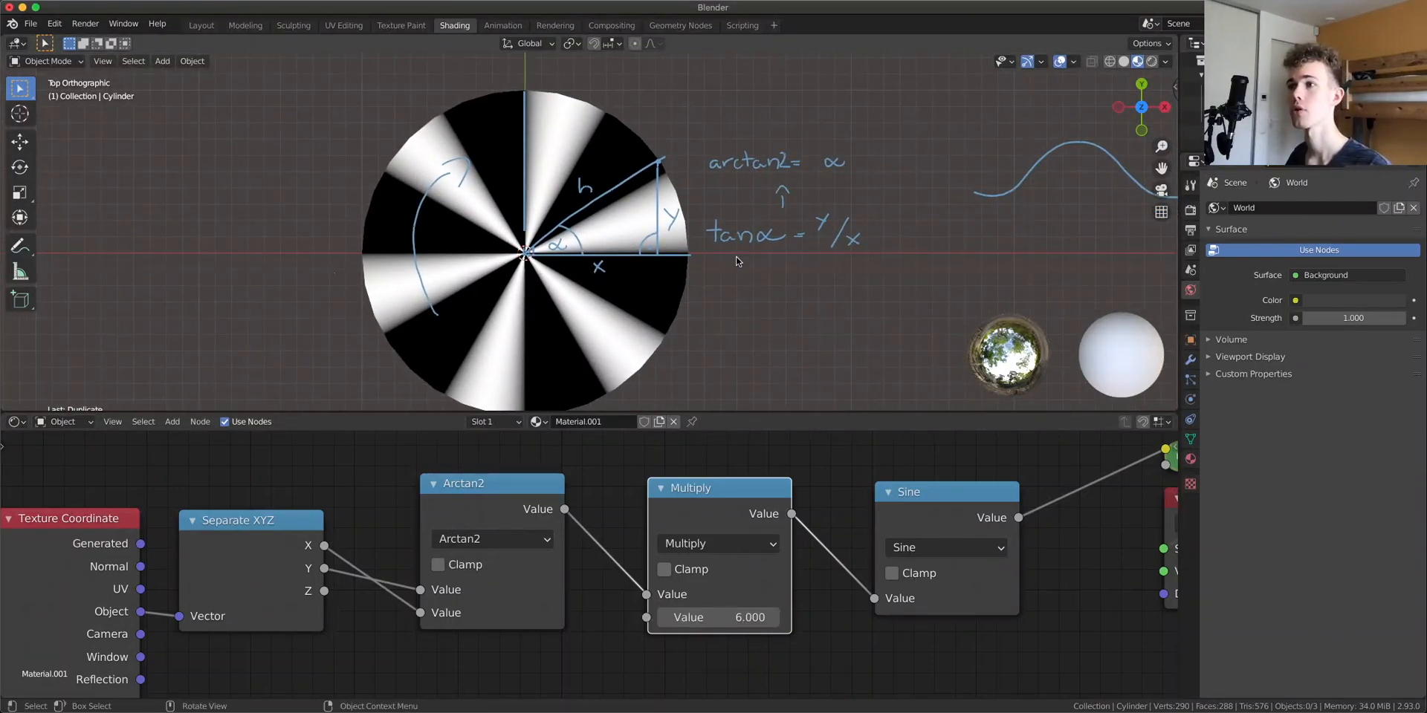
scroll(391, 242, up, 2)
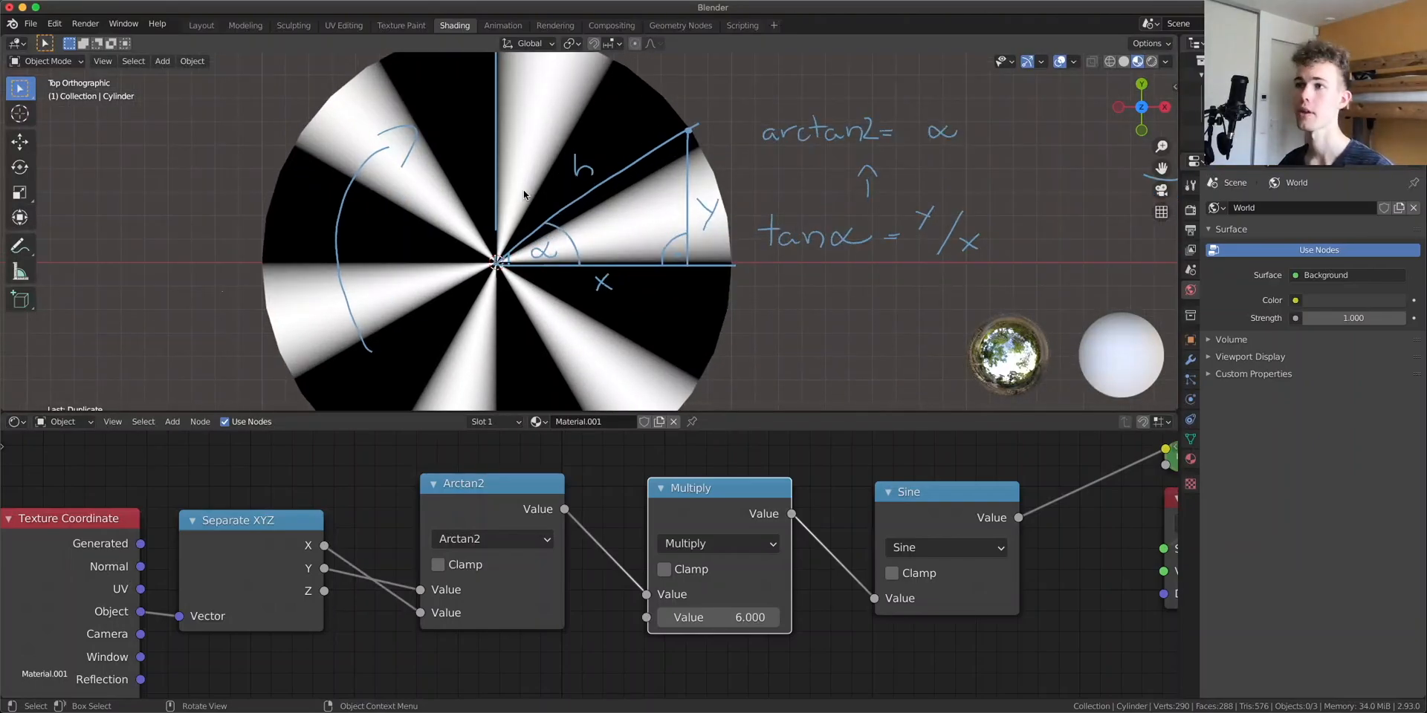
right_drag(372, 327, 501, 67)
mouse_move(446, 217)
right_down()
mouse_move(391, 388)
mouse_move(494, 321)
mouse_move(580, 127)
mouse_move(609, 344)
mouse_move(687, 142)
mouse_move(722, 253)
right_up()
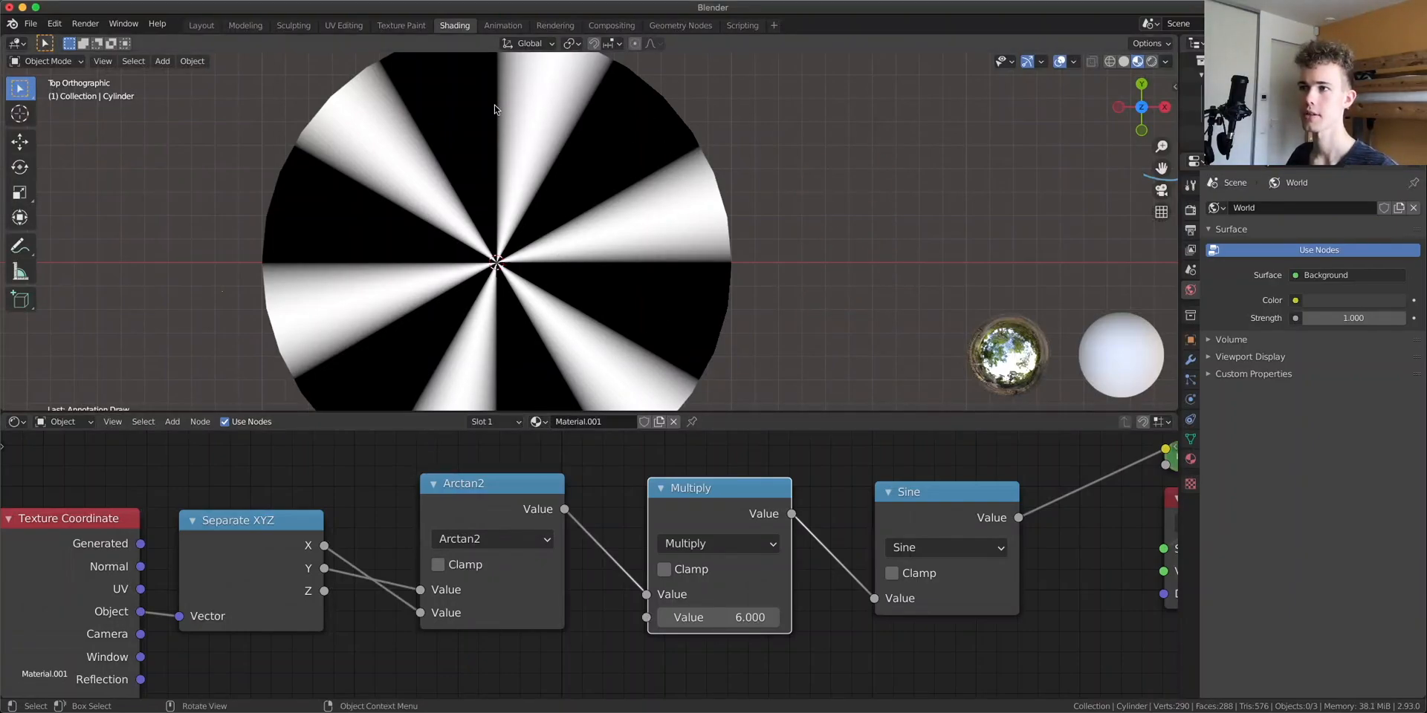
Add a Vector Math node set to Length, fed by the Object coordinates, and preview its output
scroll(488, 656, down, 2)
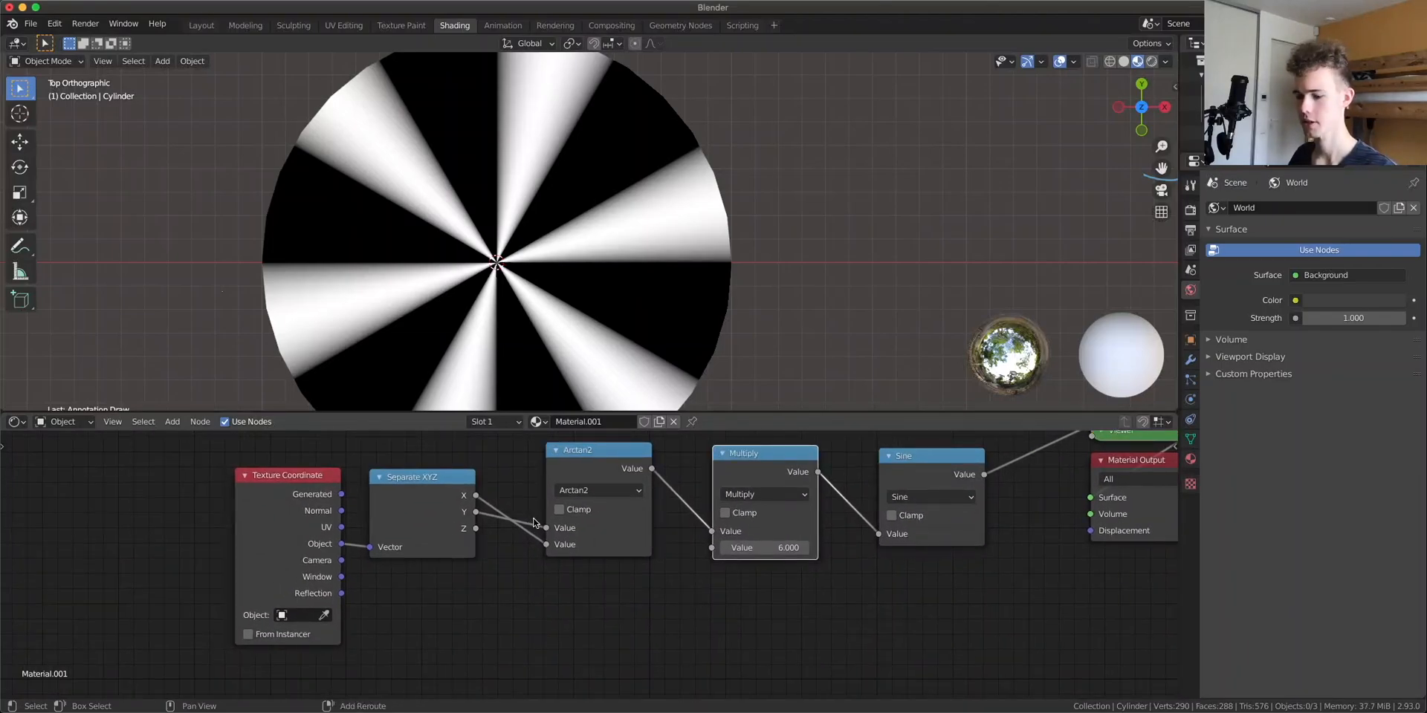
key(shift+a)
text(vect)
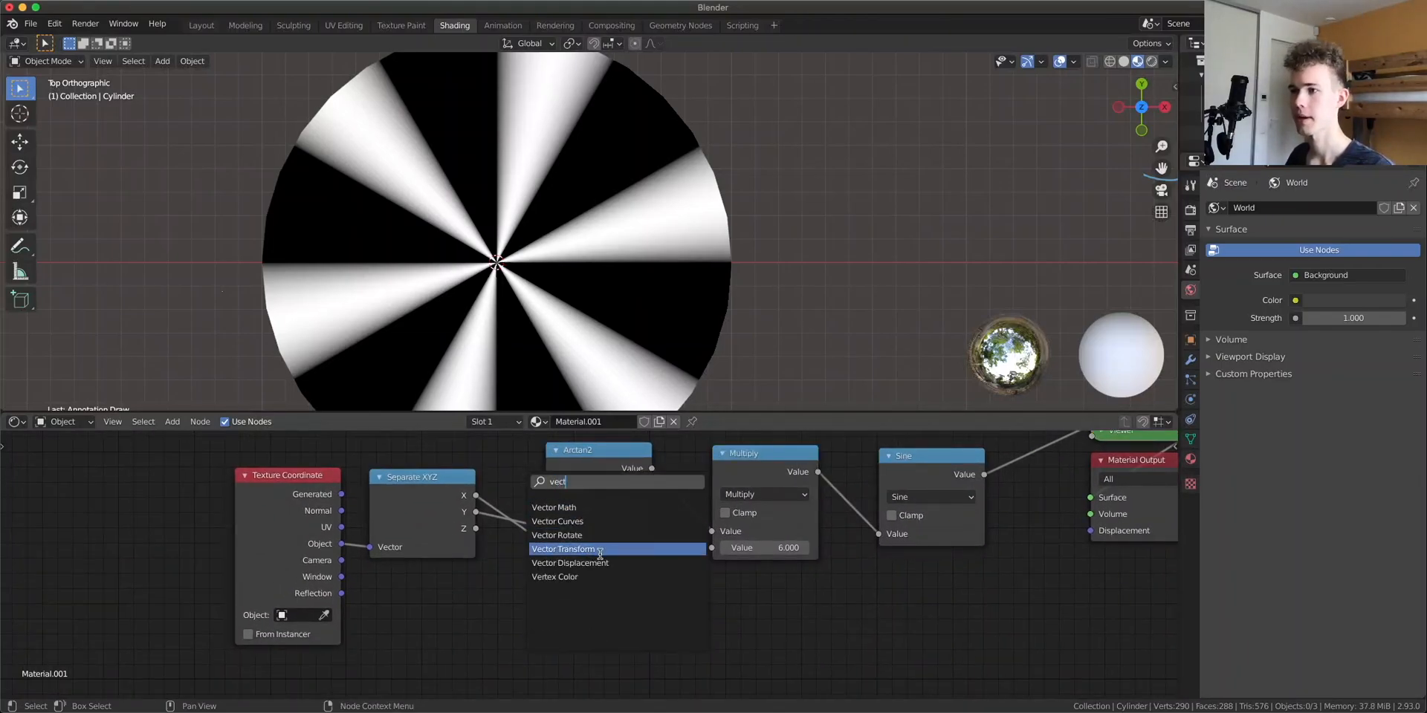
click(595, 509)
click(459, 589)
drag(342, 546, 384, 635)
click(421, 611)
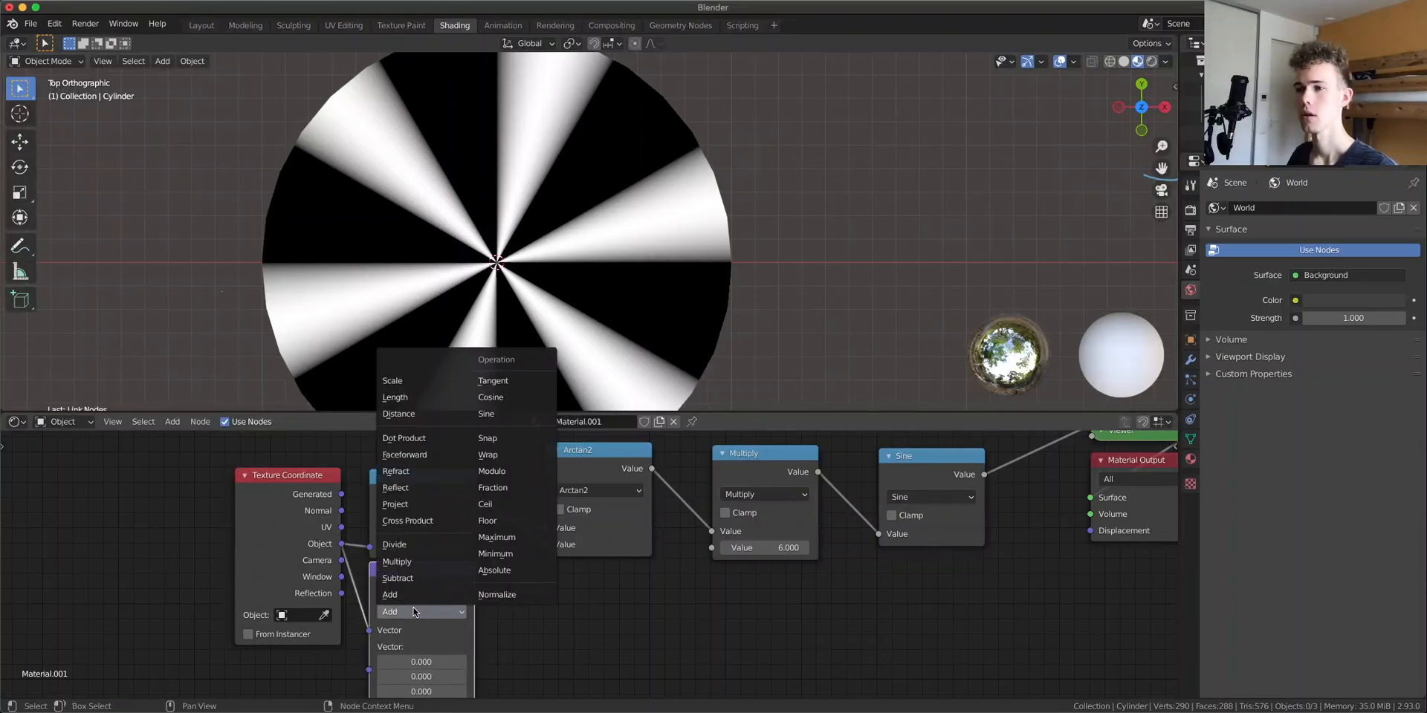
click(395, 398)
ctrl+shift+click(424, 595)
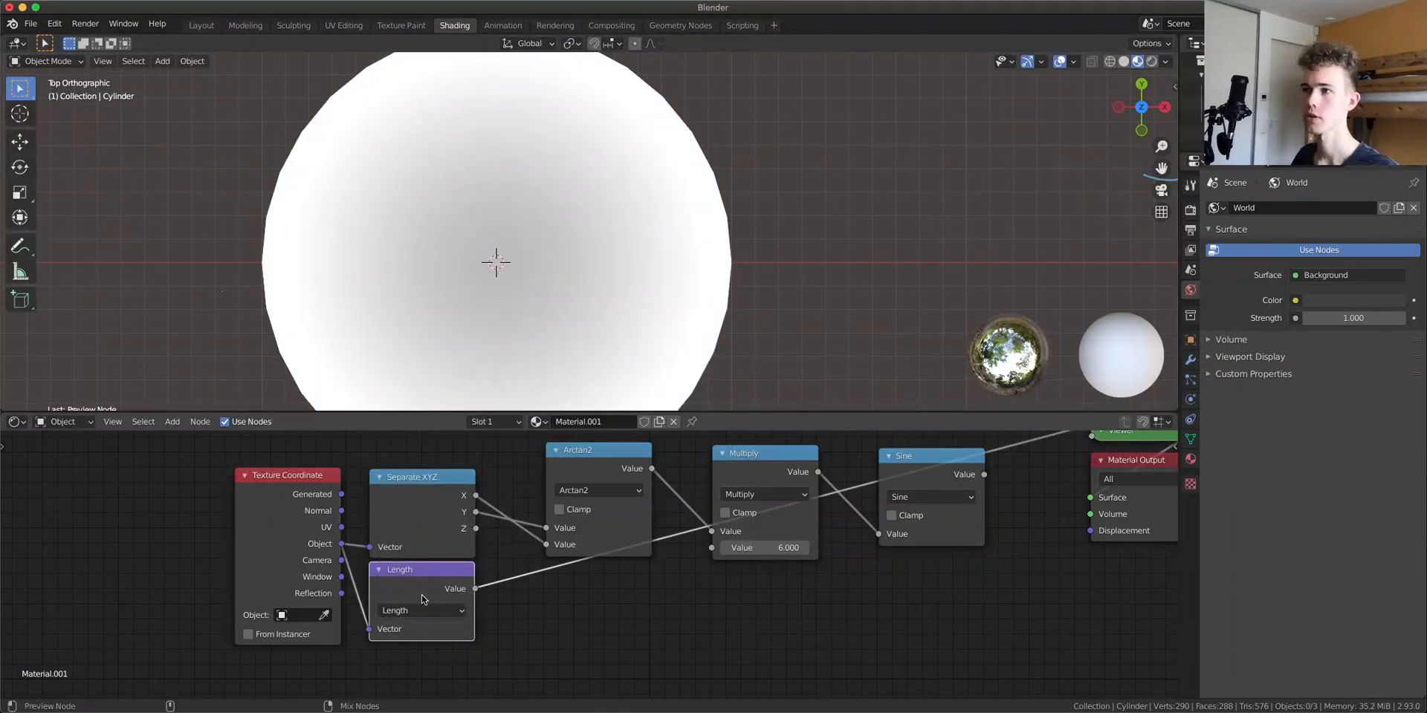
key(Tab)
key(a)
key(a)
key(s)
key(z)
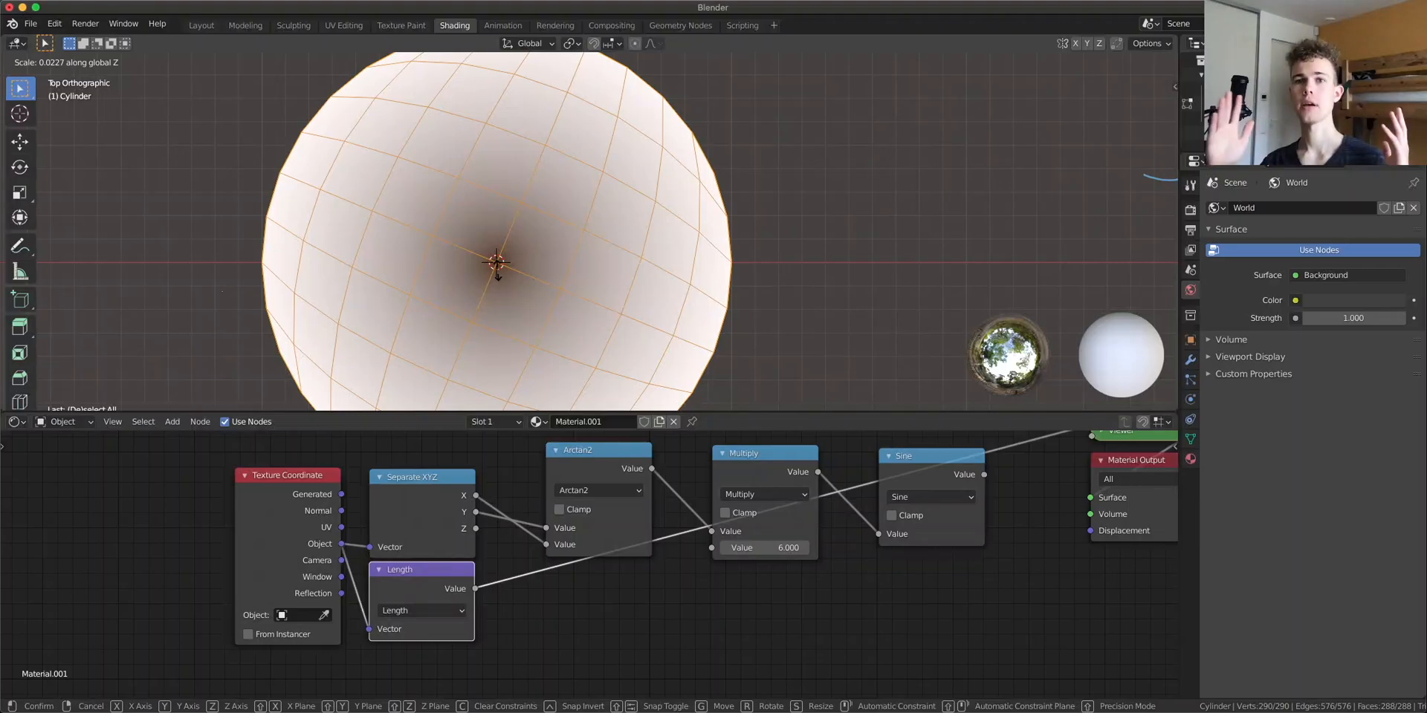
key(Escape)
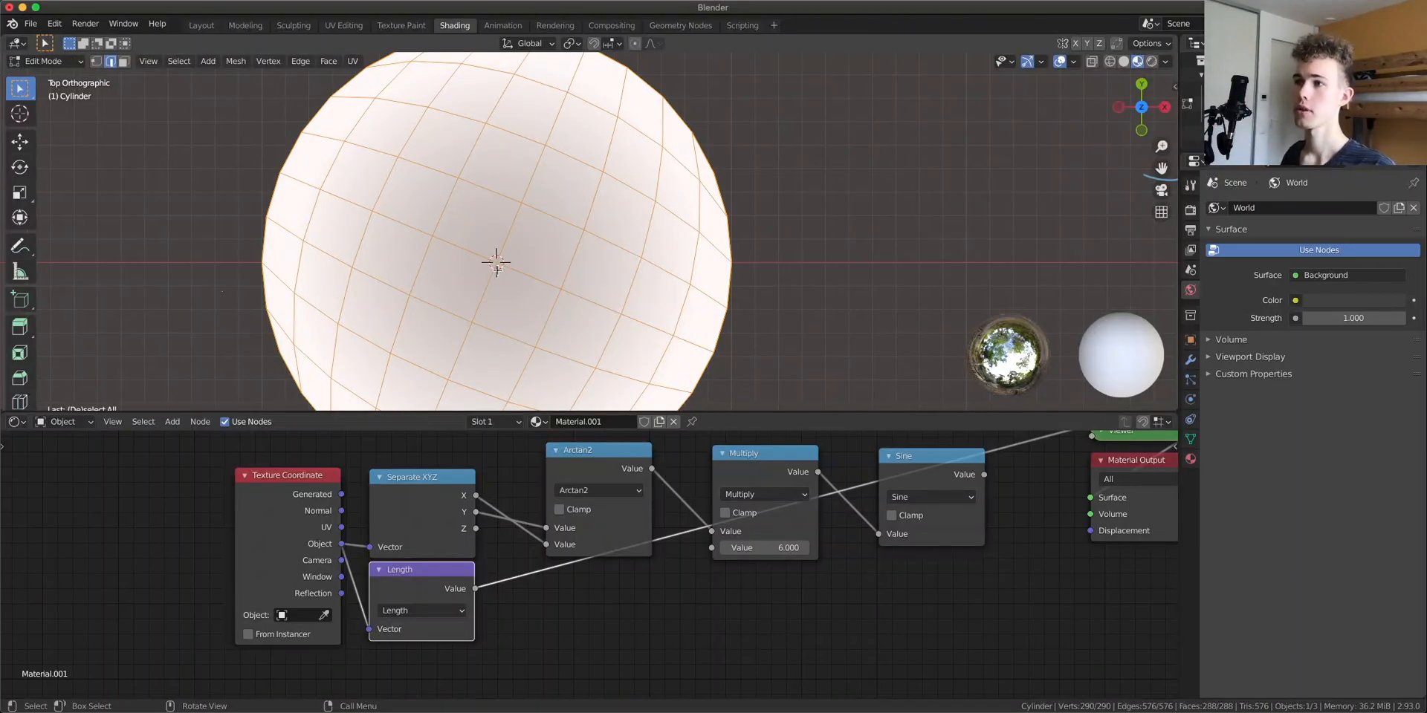
key(Tab)
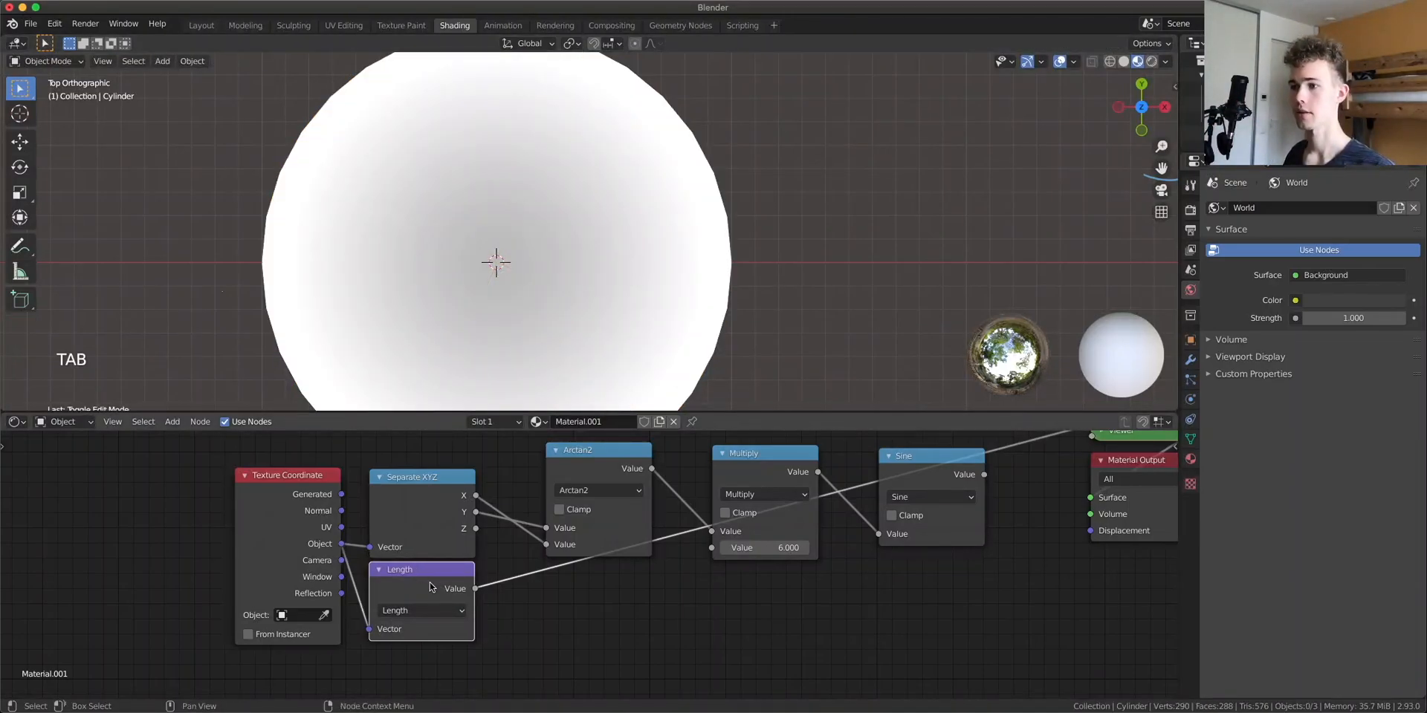
Insert an Add math node between Multiply and Sine, plug the Length output into it, and preview the Sine result
drag(437, 585, 431, 616)
click(757, 473)
key(shift+d)
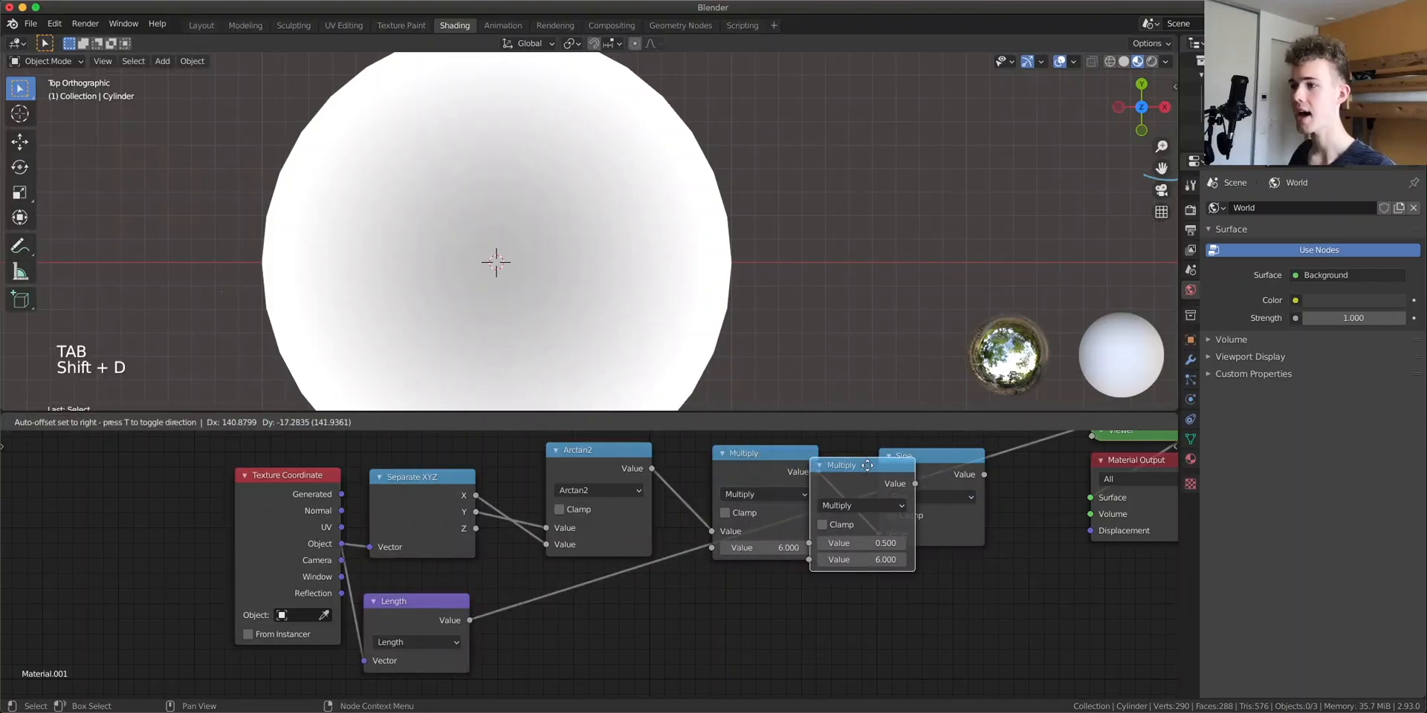
click(924, 483)
click(927, 505)
click(464, 315)
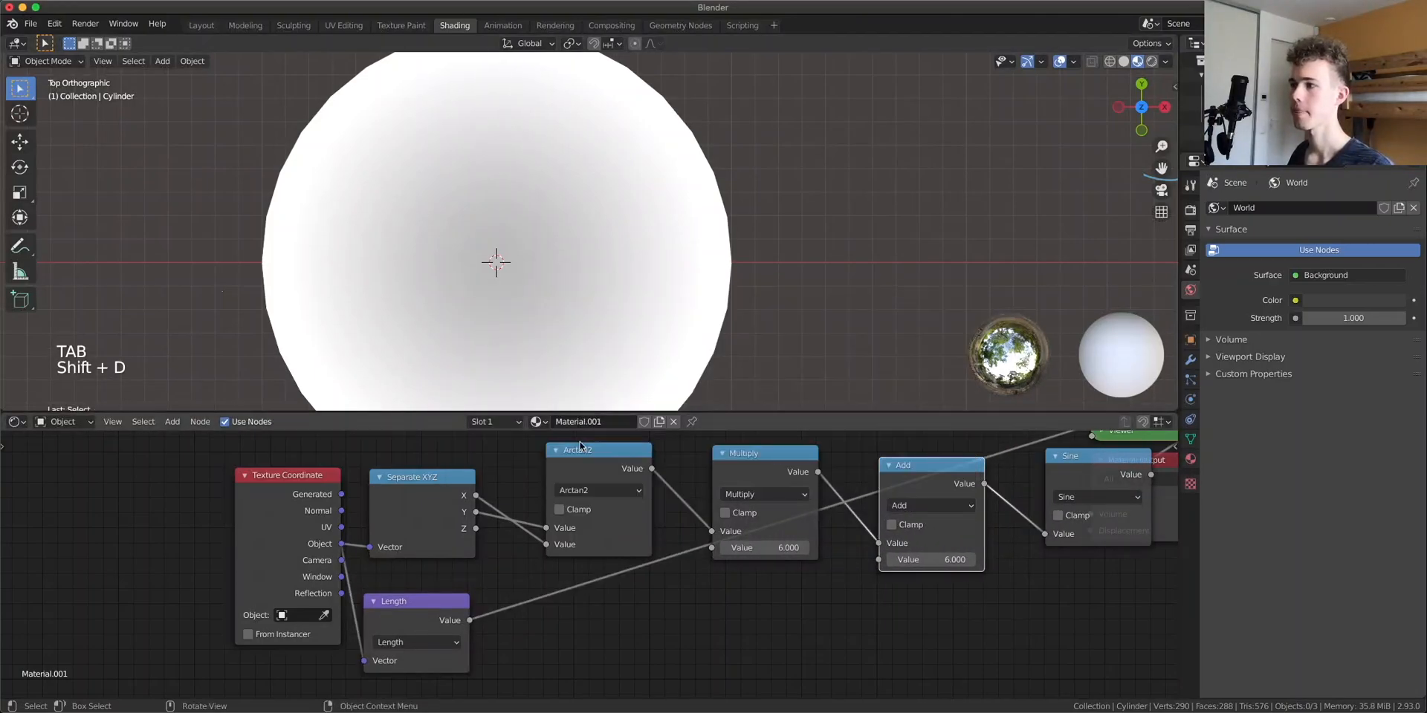
drag(469, 622, 881, 560)
middle_drag(929, 578, 557, 662)
drag(821, 591, 1121, 570)
ctrl+shift+click(724, 554)
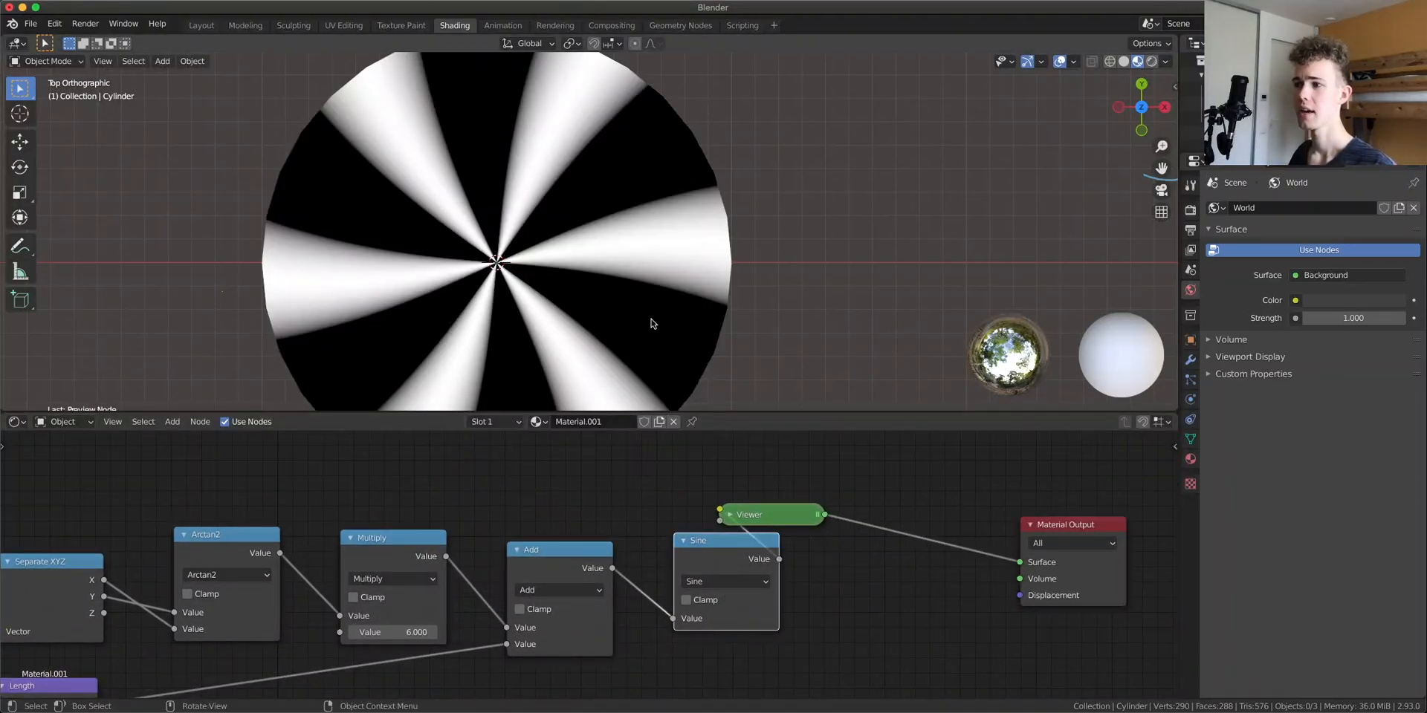
Duplicate the Multiply node and insert the copy on the link between Length and the Add node
drag(799, 507, 965, 513)
middle_drag(507, 614, 683, 557)
click(566, 500)
key(shift+d)
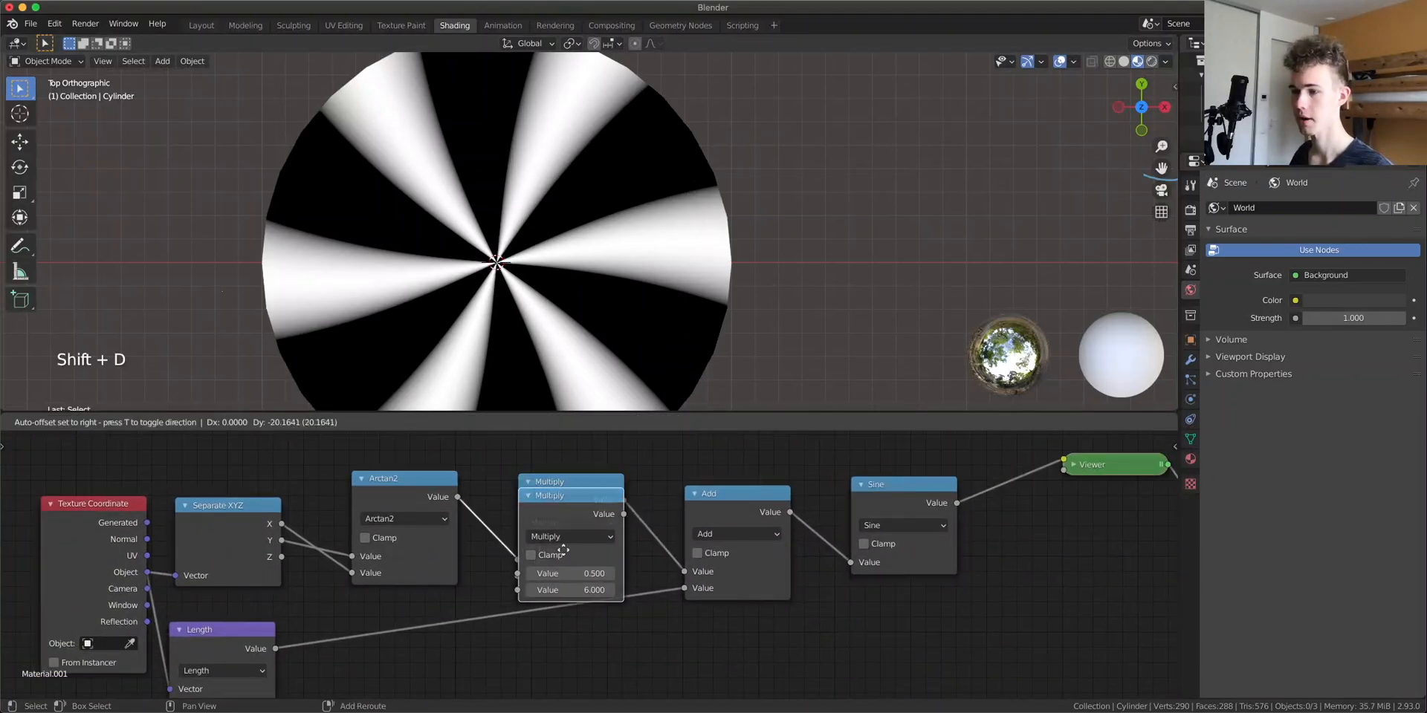
click(635, 653)
middle_drag(635, 653, 656, 586)
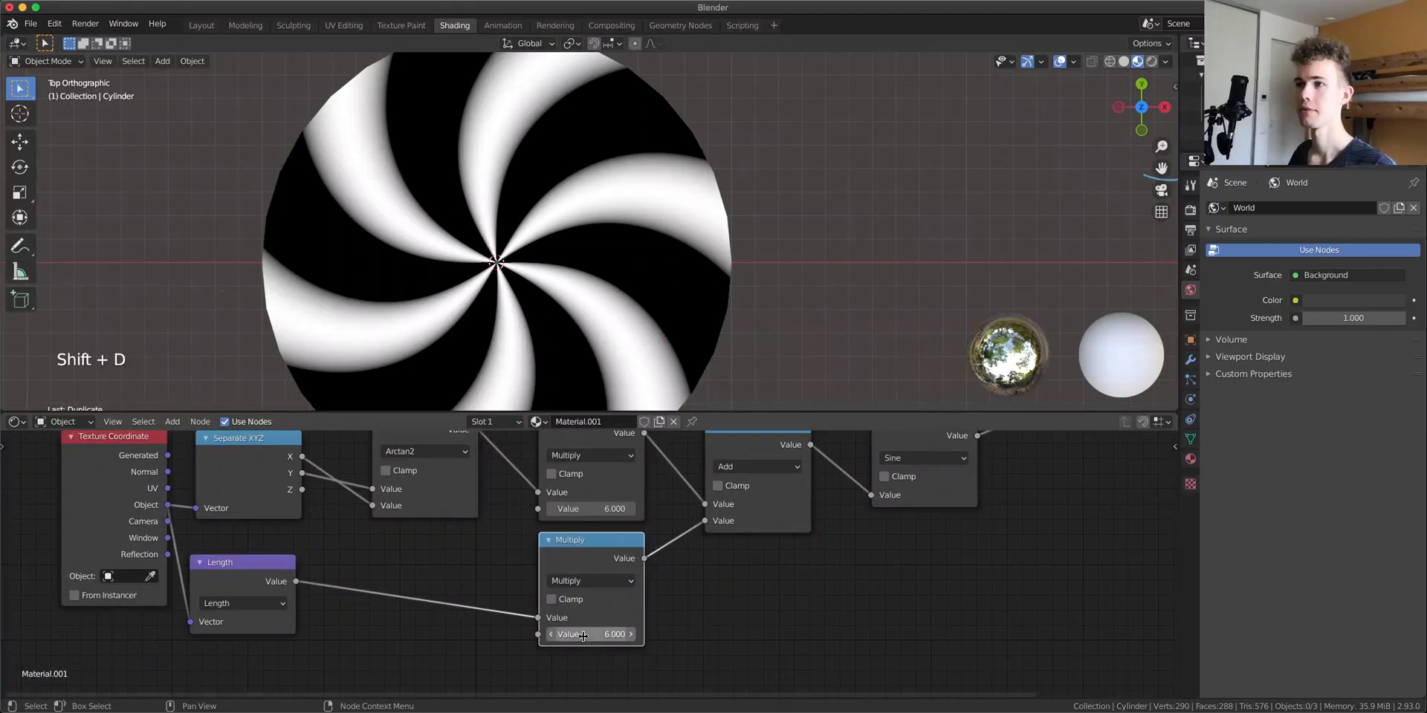
middle_drag(729, 457, 711, 490)
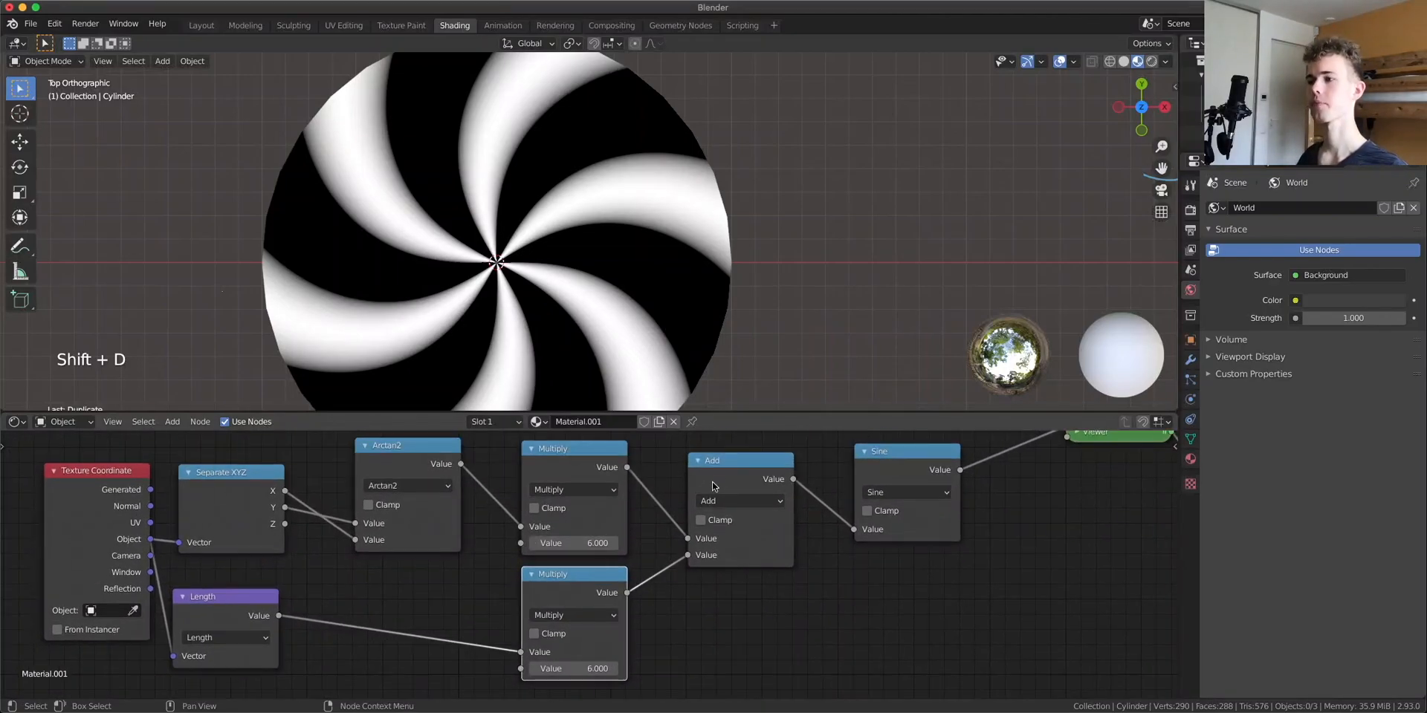
Set the first Multiply node's factor to 1 and preview the Add node's output
ctrl+shift+click(561, 460)
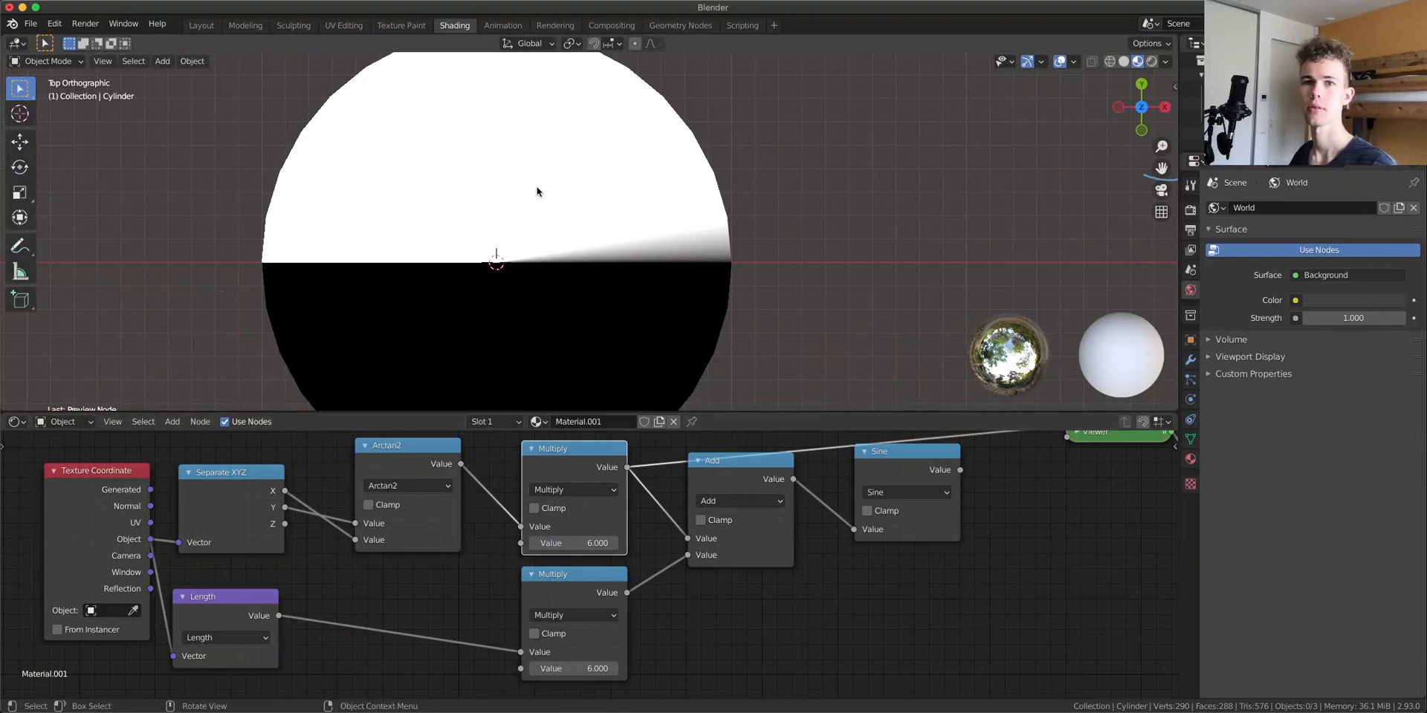
click(591, 543)
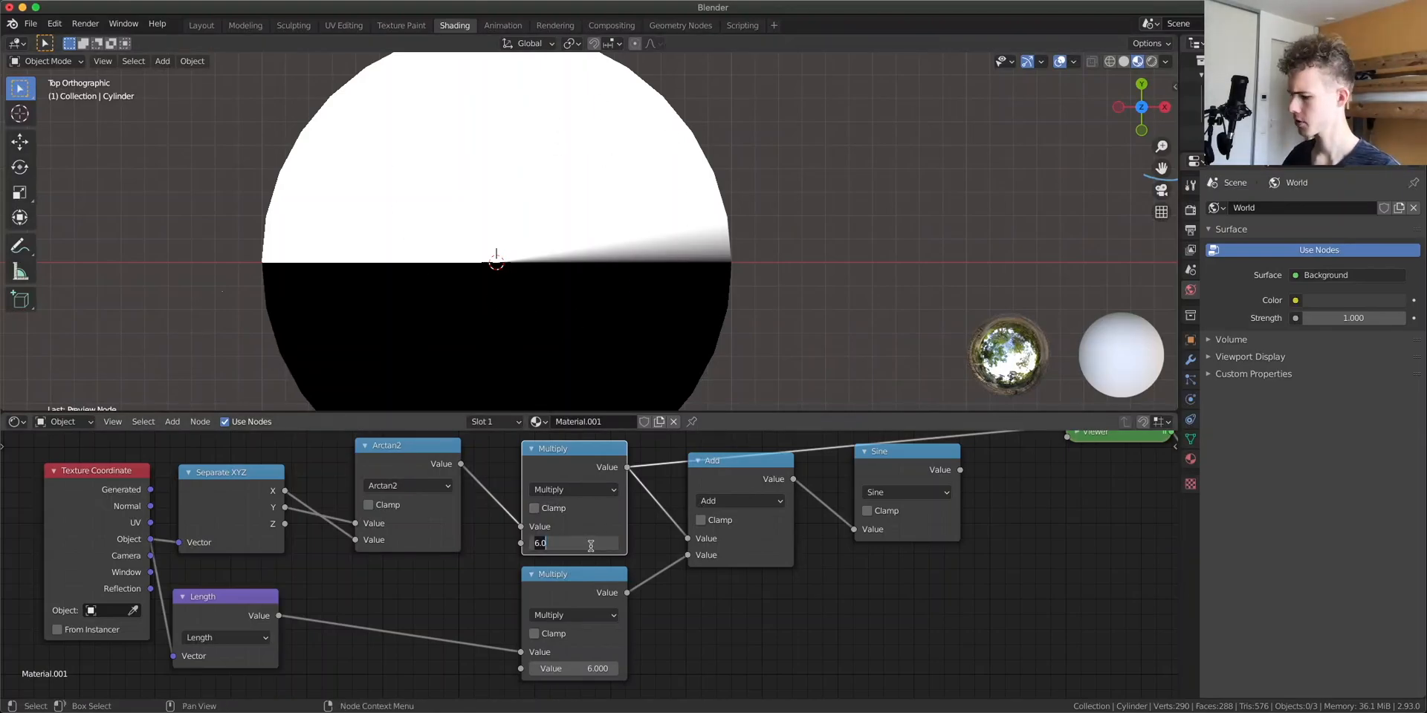
text(1)
key(Return)
click(742, 479)
ctrl+shift+click(740, 479)
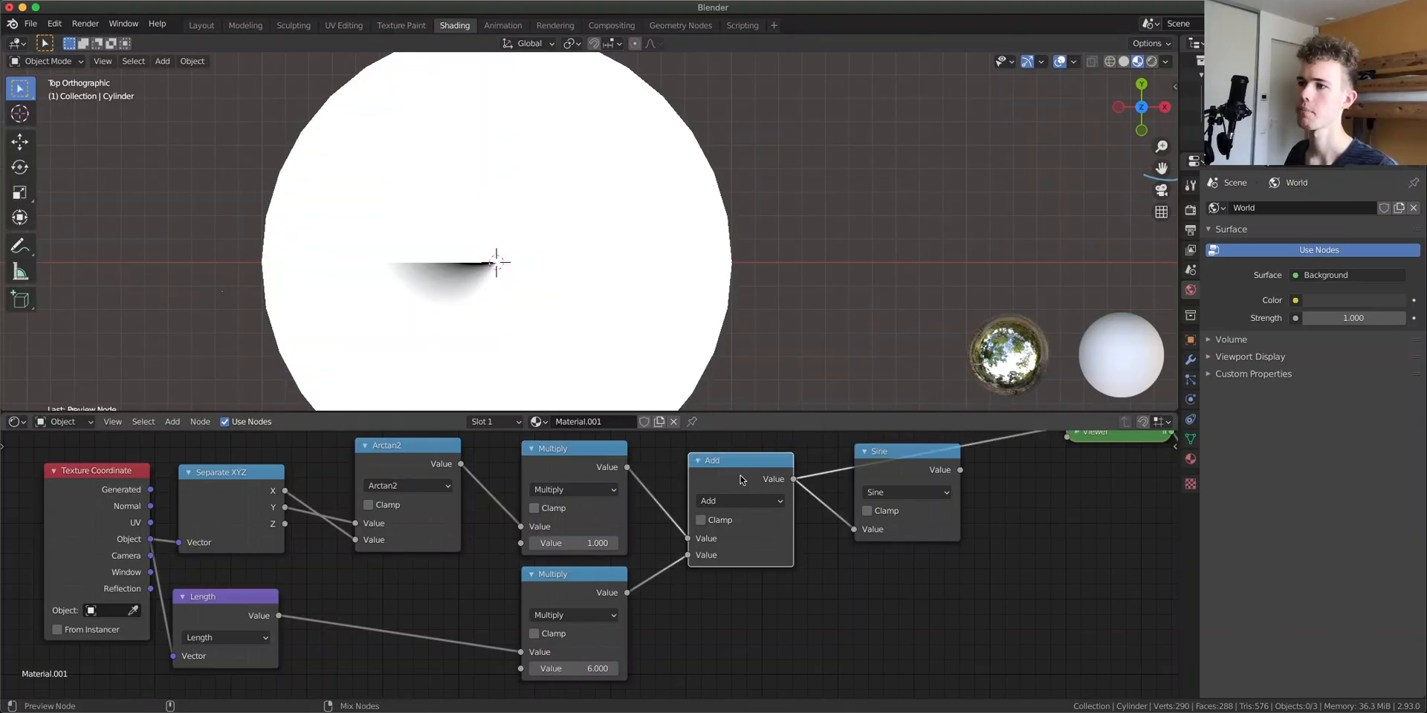
Set color management to the Apple Display P3 display device and the Filmic Log Encoding Base view transform
click(1189, 210)
click(1254, 561)
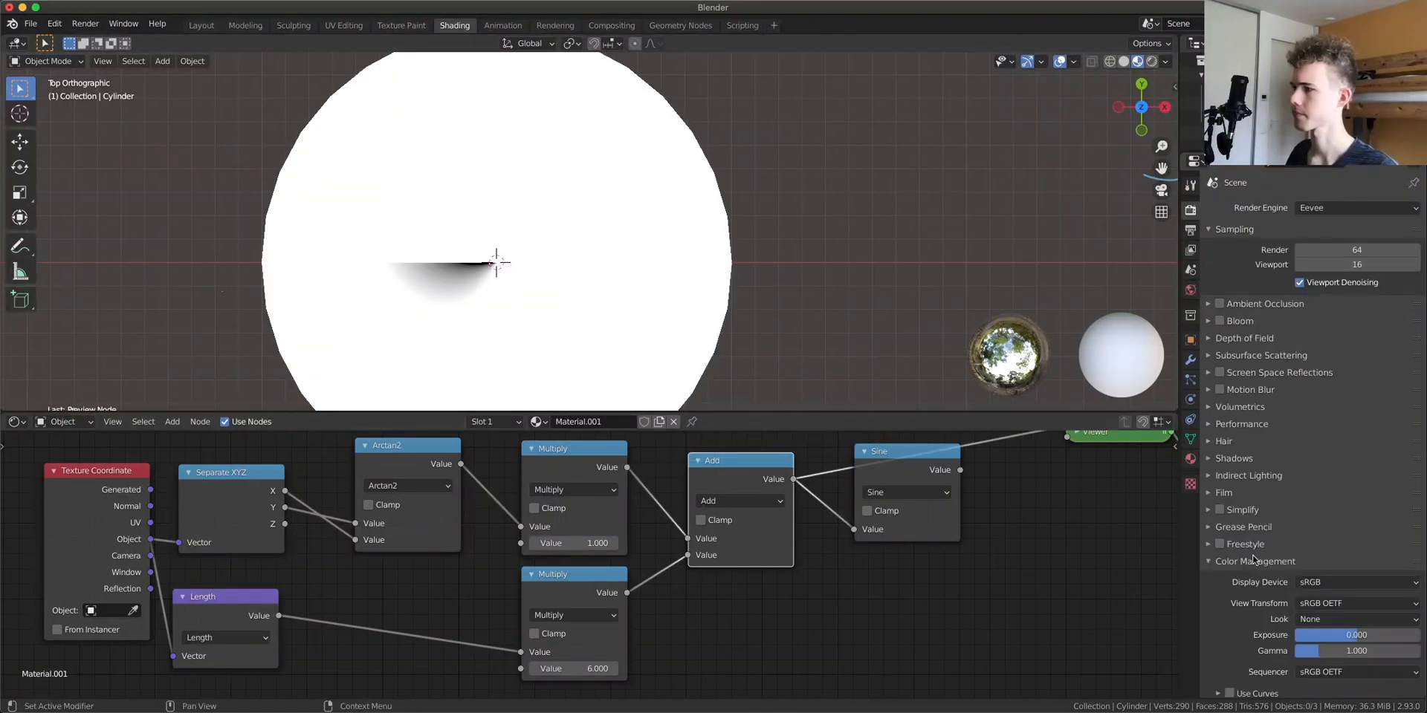
click(1325, 581)
click(1325, 635)
click(1322, 603)
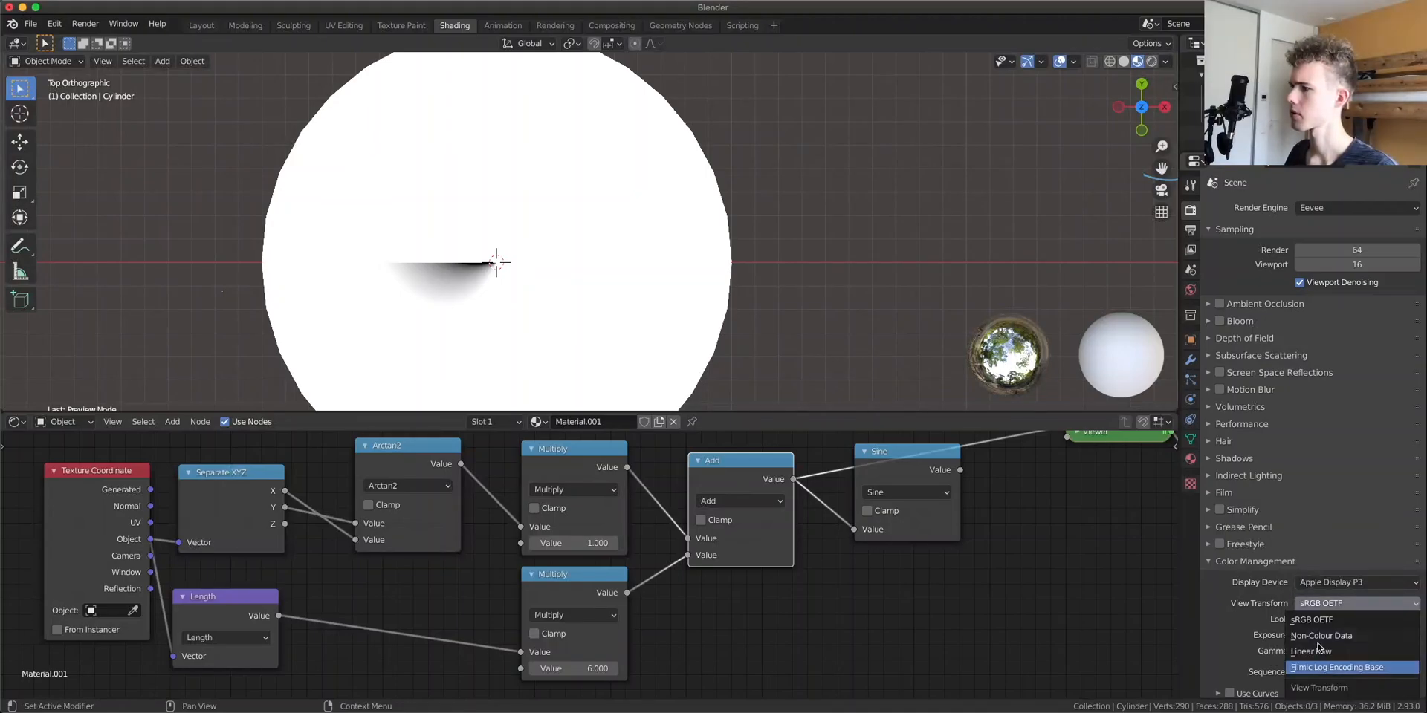
click(1319, 666)
click(1255, 562)
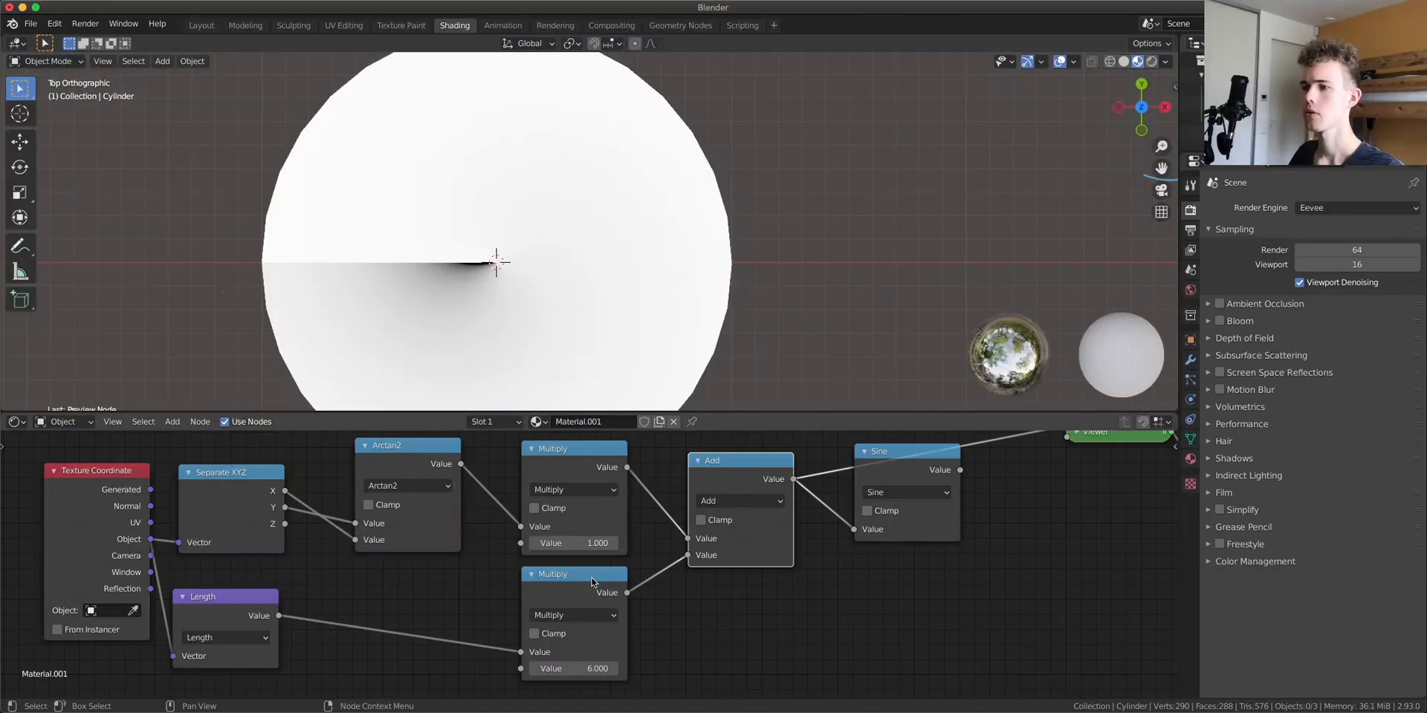
Lower the second Multiply node's factor to about 0.43 and preview the Sine output
drag(576, 669, 459, 669)
drag(905, 469, 925, 477)
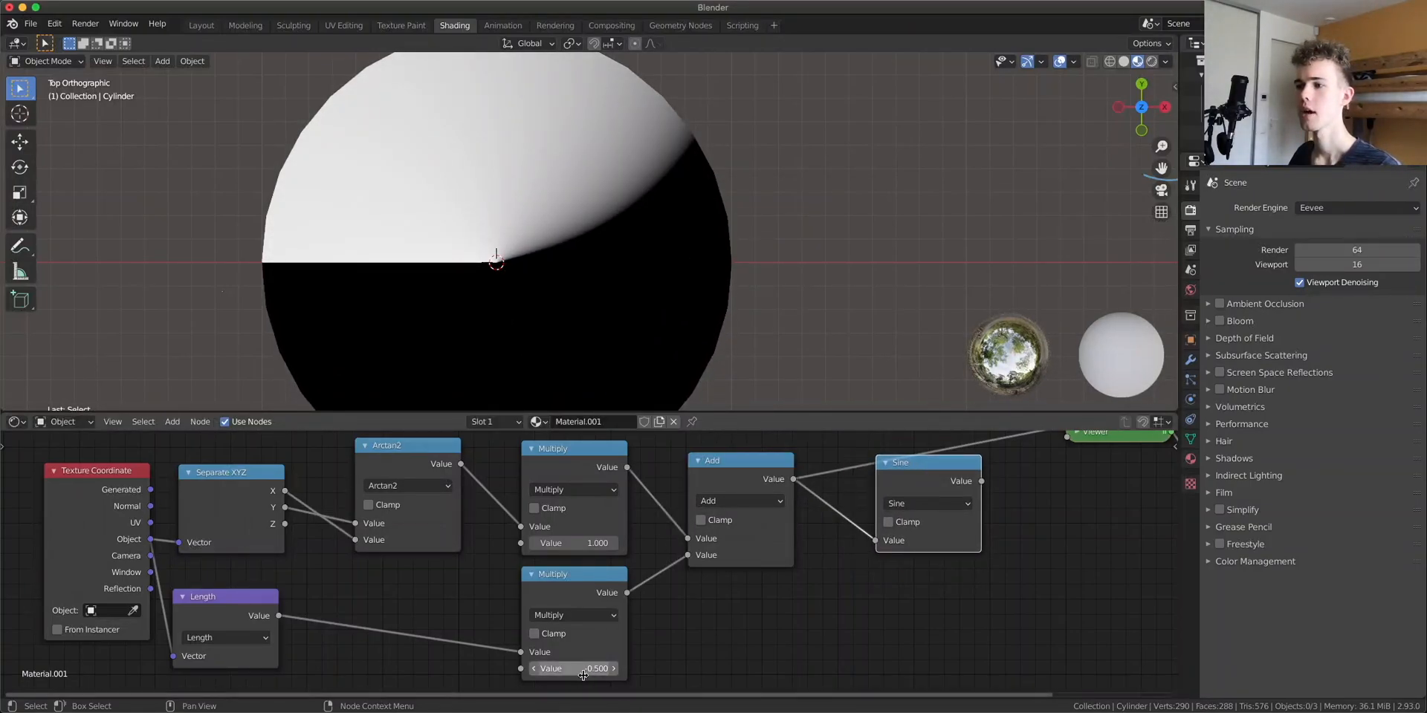
drag(581, 671, 632, 671)
scroll(681, 263, up, 3)
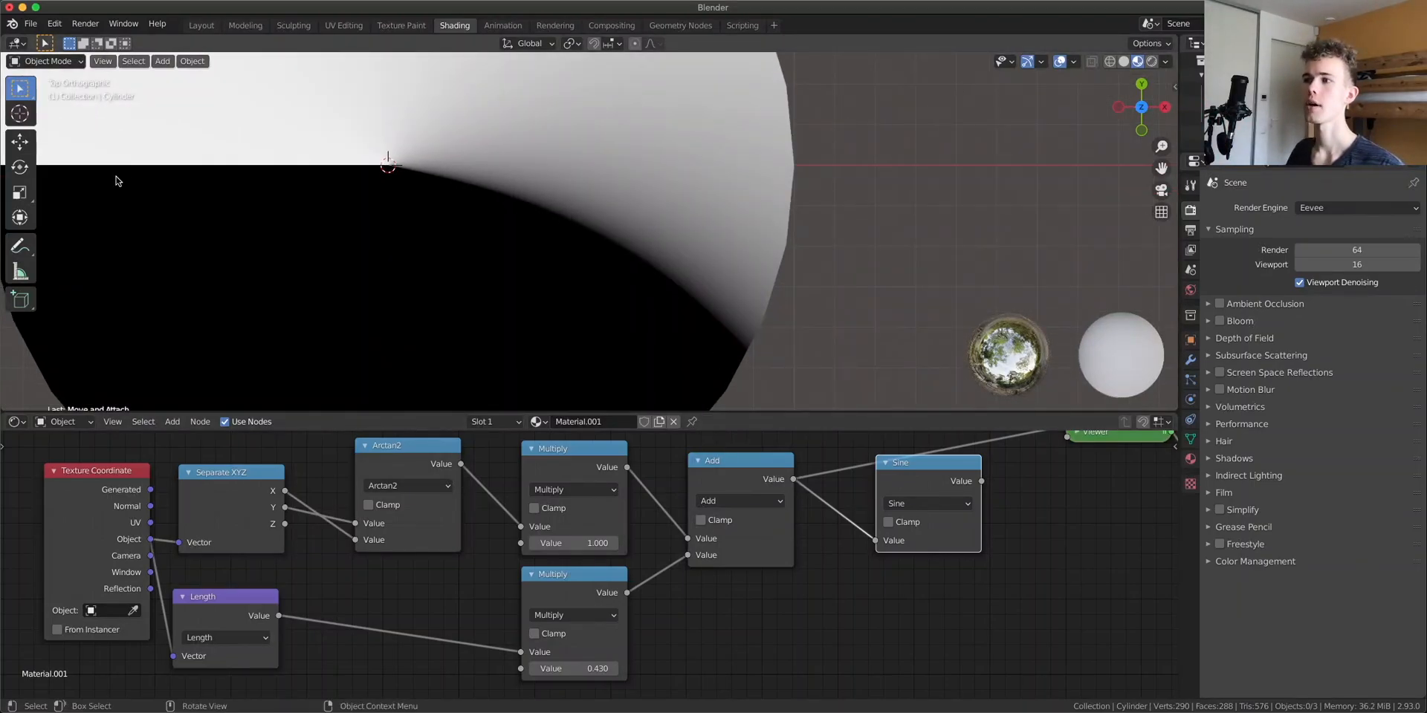
ctrl+shift+click(894, 464)
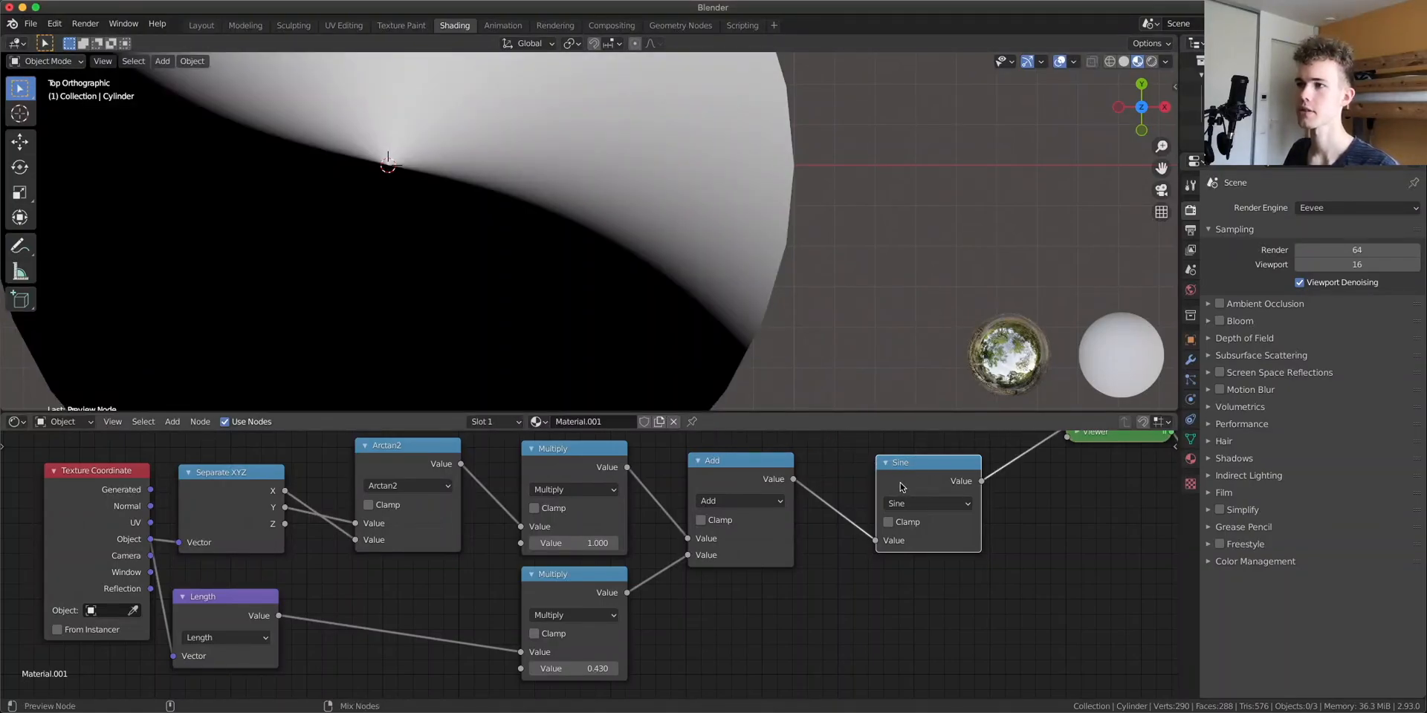
scroll(622, 279, down, 5)
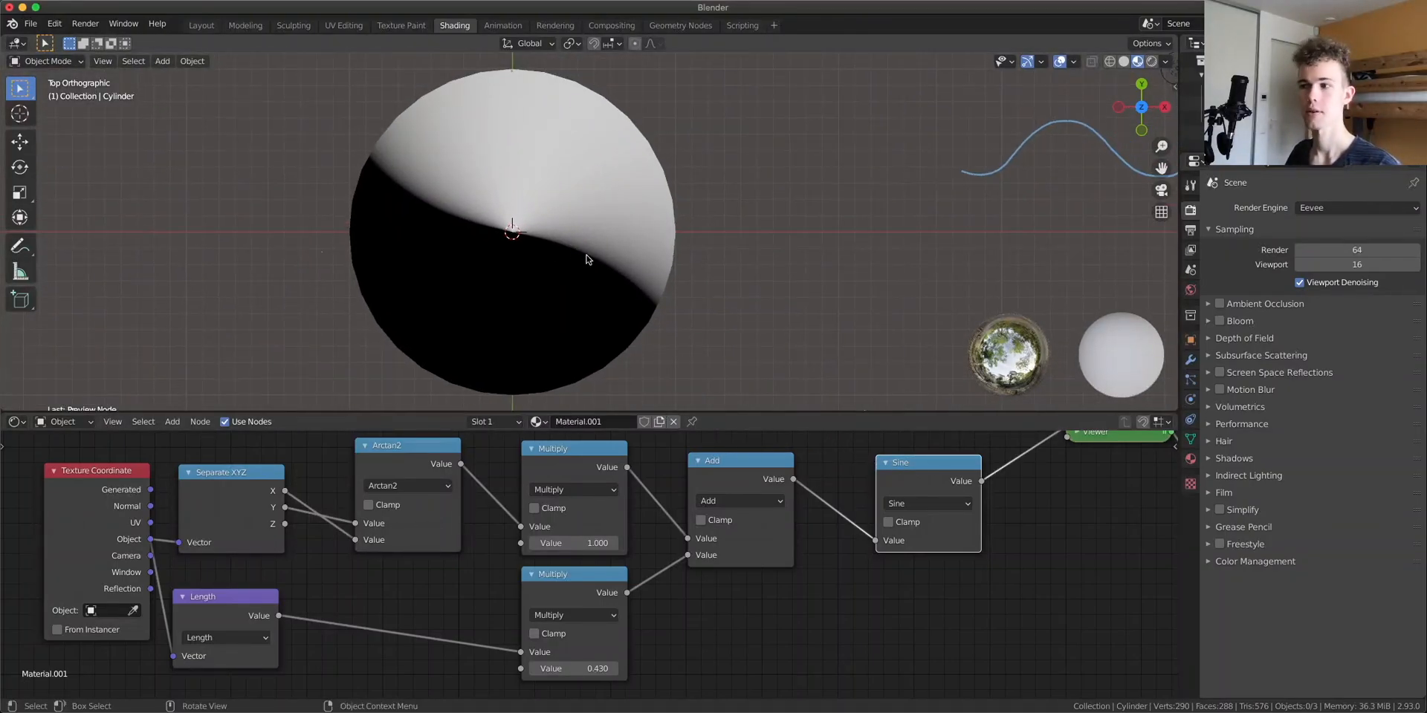
Set both Multiply nodes' factors to 6
click(572, 543)
text(6)
key(Return)
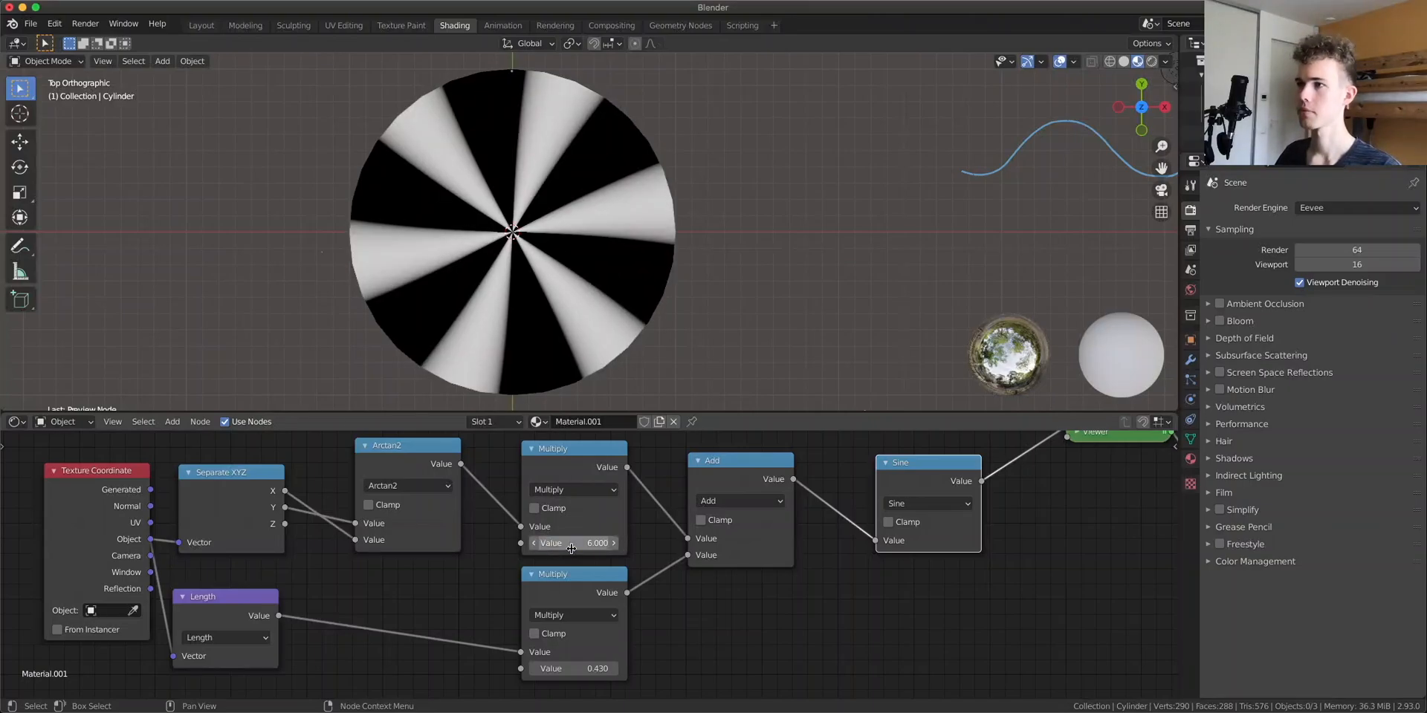
click(587, 669)
text(6)
key(Return)
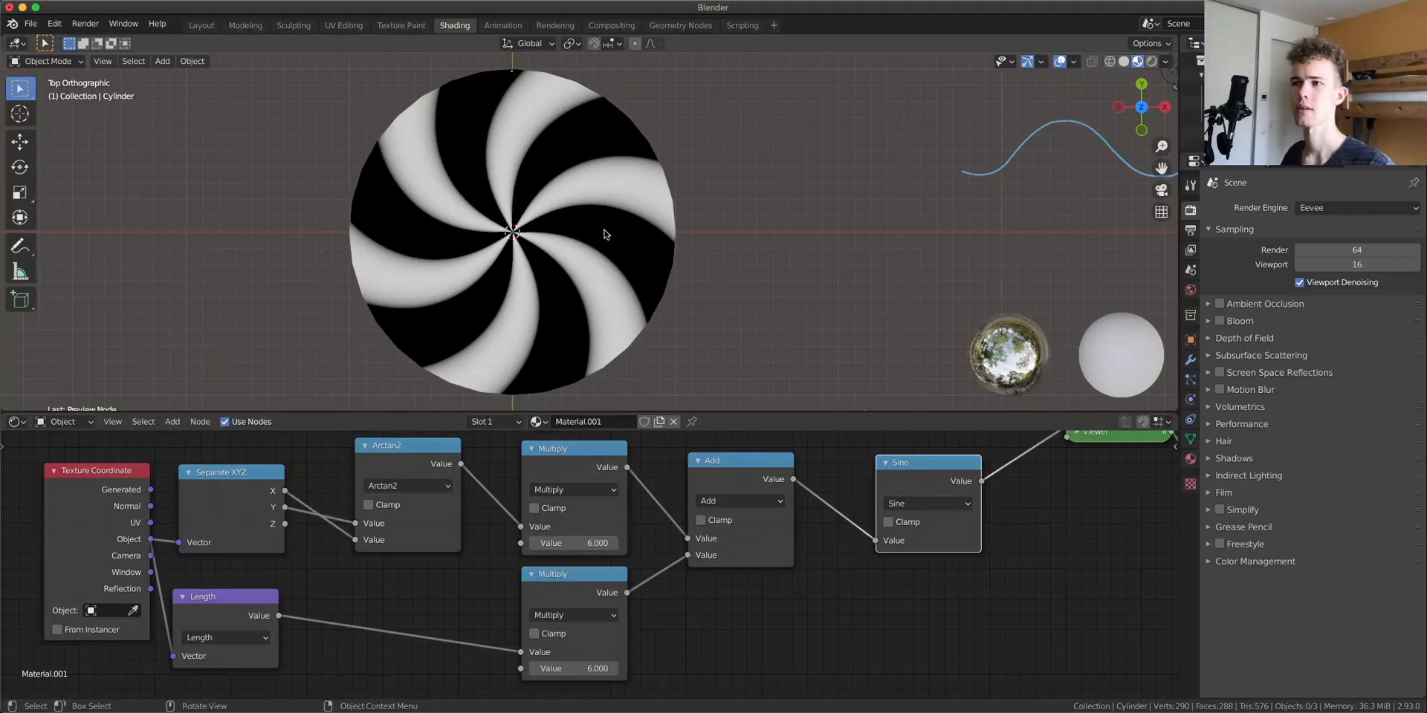
Examine the shader node tree and the Geometry Nodes workspace for the cylinder
scroll(474, 265, down, 2)
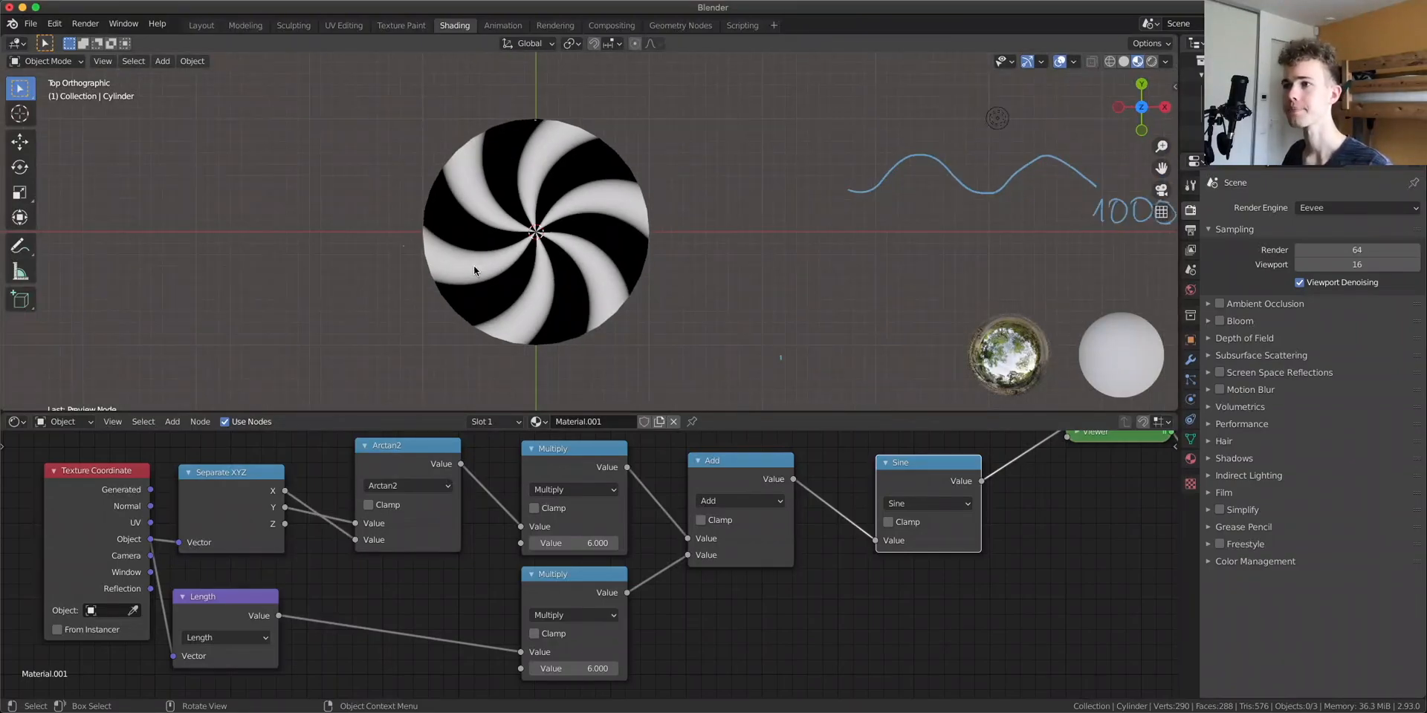
scroll(787, 604, down, 2)
middle_drag(787, 604, 745, 615)
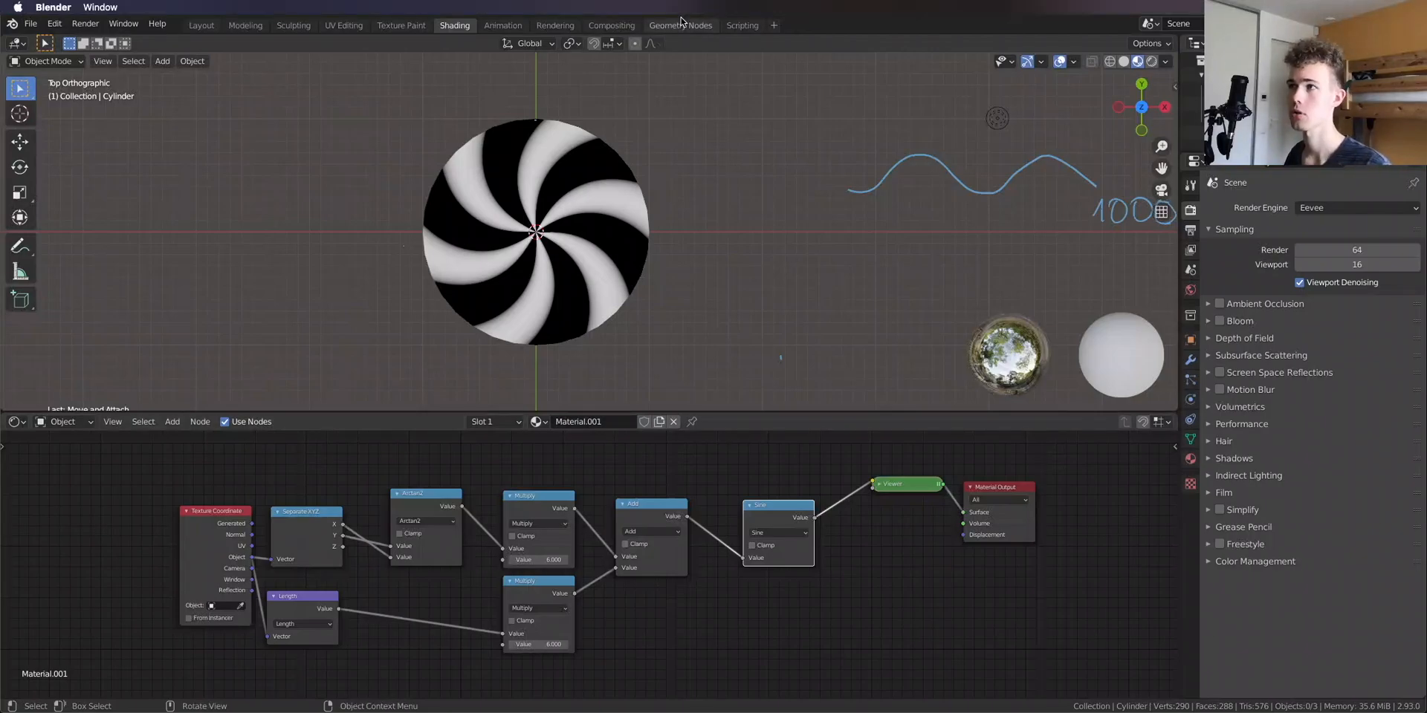
click(680, 26)
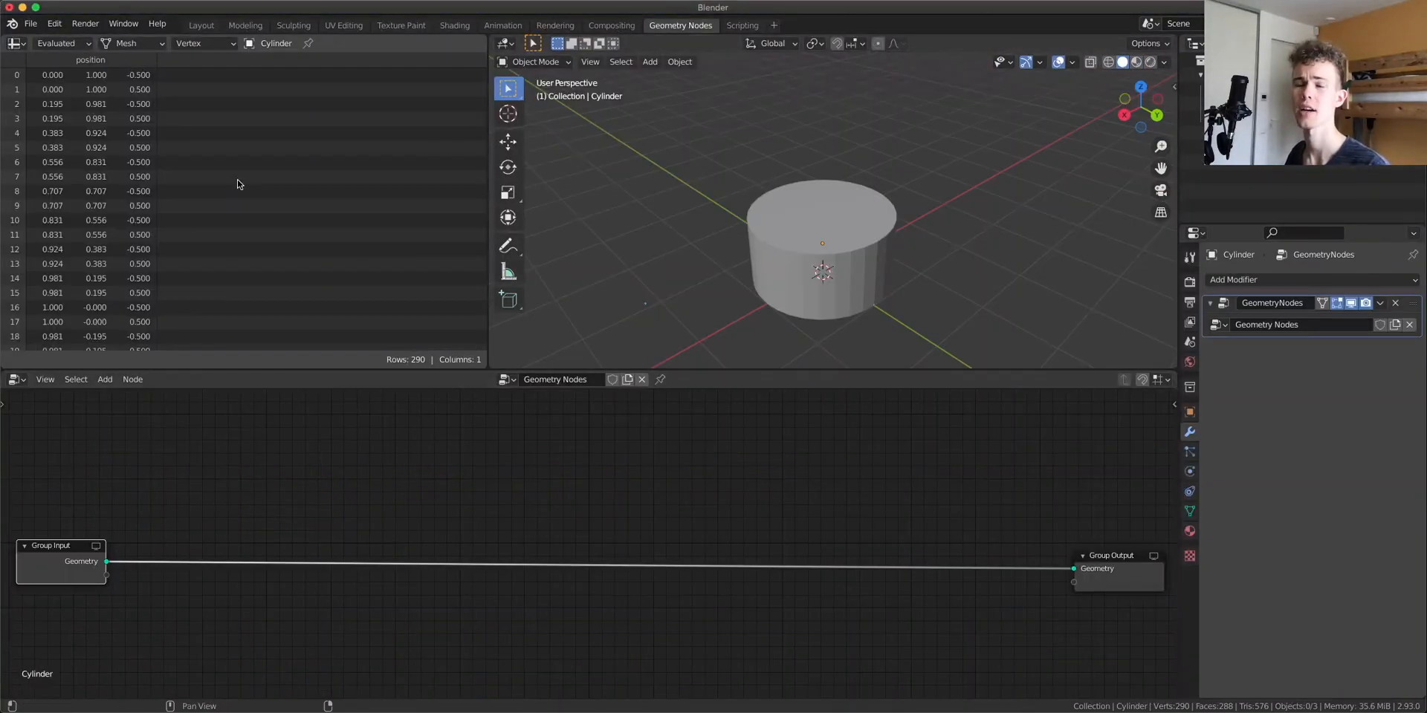
click(455, 25)
scroll(175, 530, up, 7)
middle_drag(135, 548, 516, 547)
drag(507, 507, 503, 506)
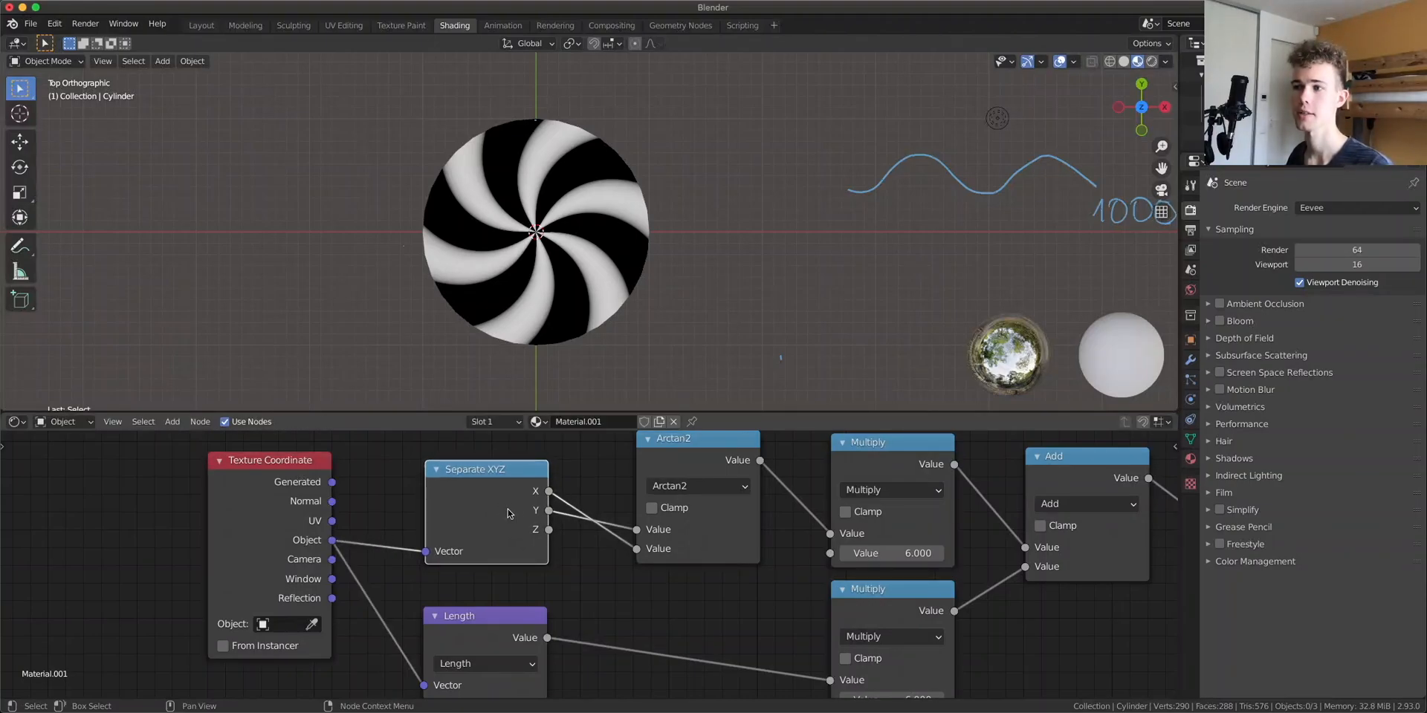
In the Geometry Nodes workspace, add an Attribute Separate XYZ node on the Group Input to Group Output link
click(680, 25)
middle_drag(357, 468, 371, 462)
key(shift+a)
text(separ)
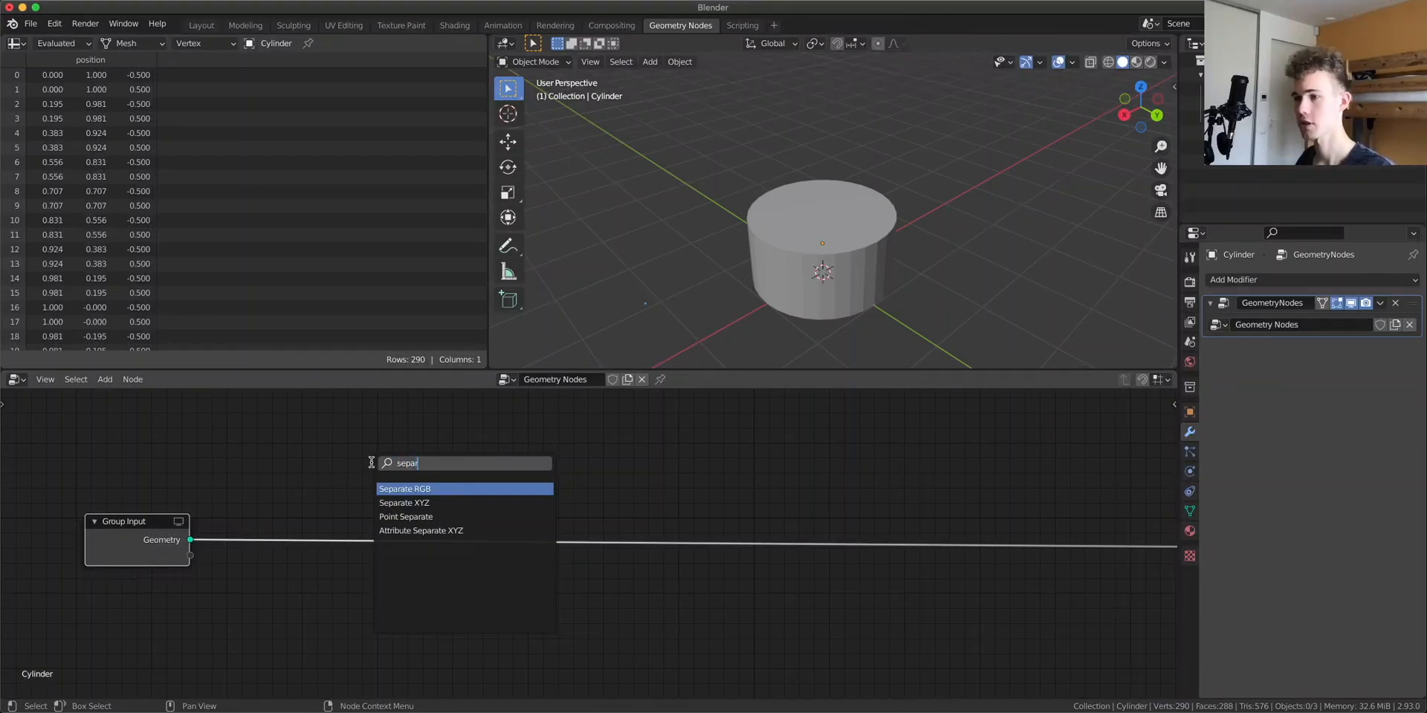
click(450, 531)
click(313, 557)
Set the Attribute Separate XYZ node's Vector attribute to position
scroll(319, 576, up, 5)
middle_drag(320, 575, 558, 551)
click(428, 556)
click(498, 387)
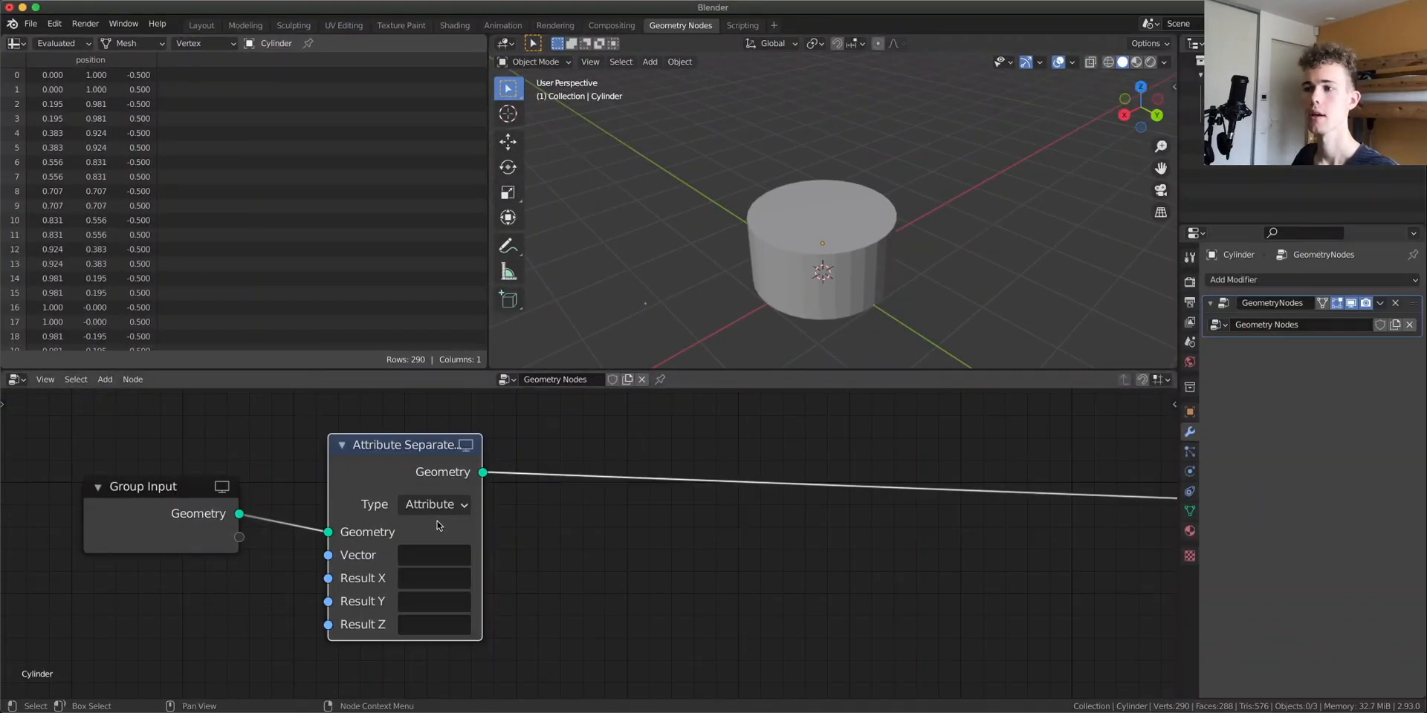
click(435, 556)
click(453, 388)
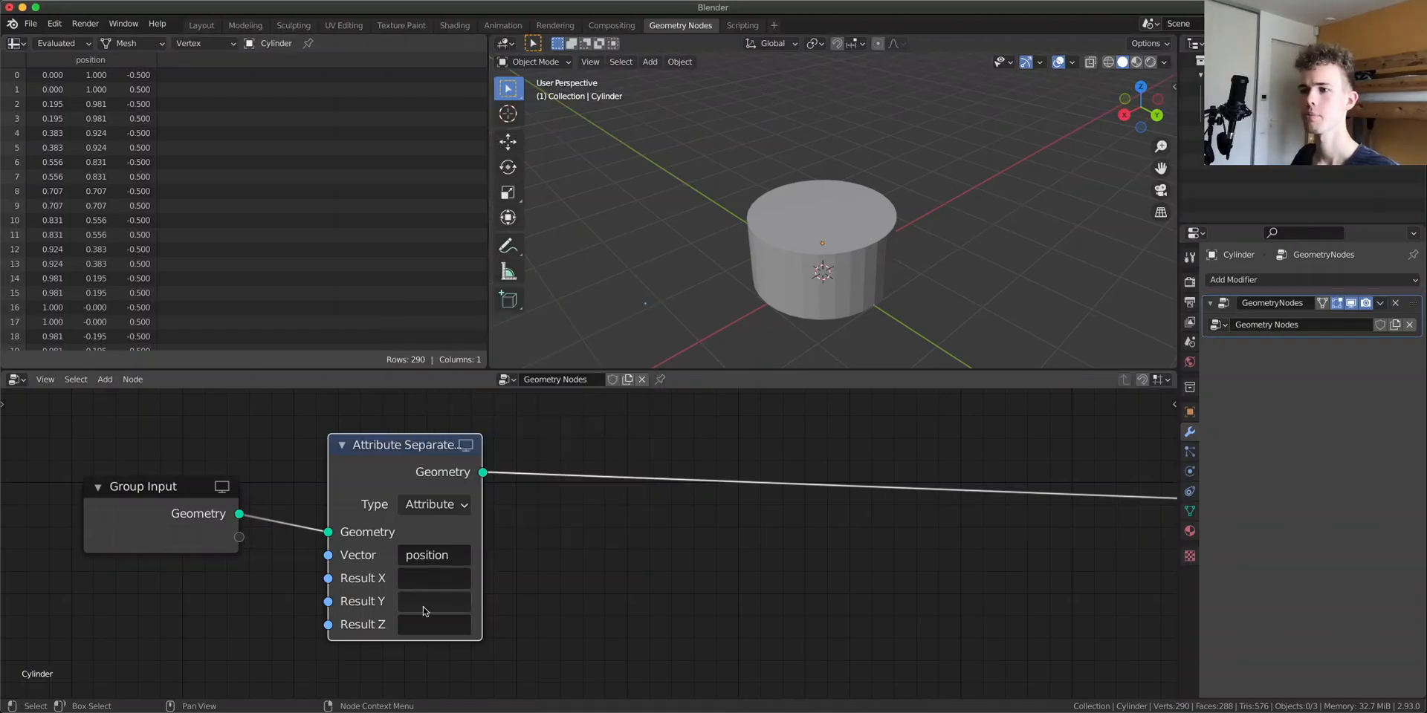
Name the Attribute Separate XYZ results x, y and z
click(425, 570)
text(x)
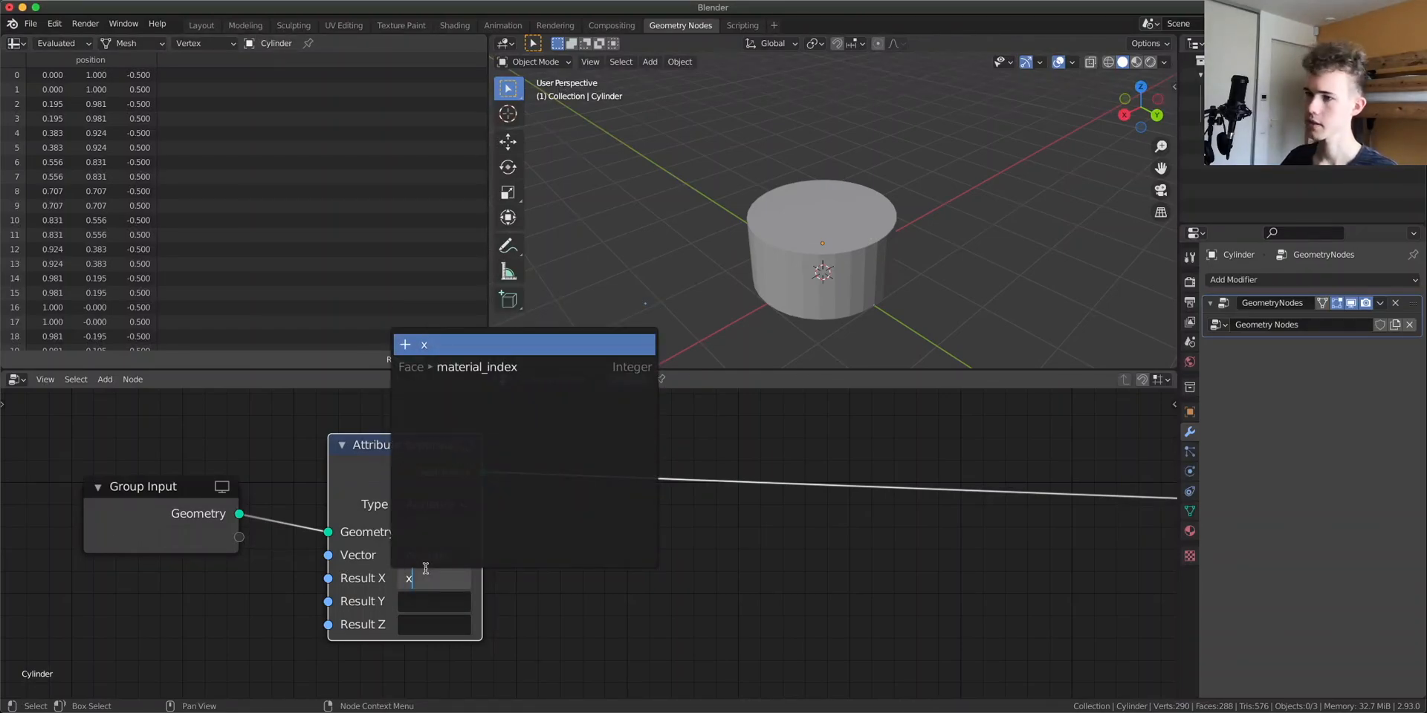
key(Return)
click(434, 606)
text(y)
key(Return)
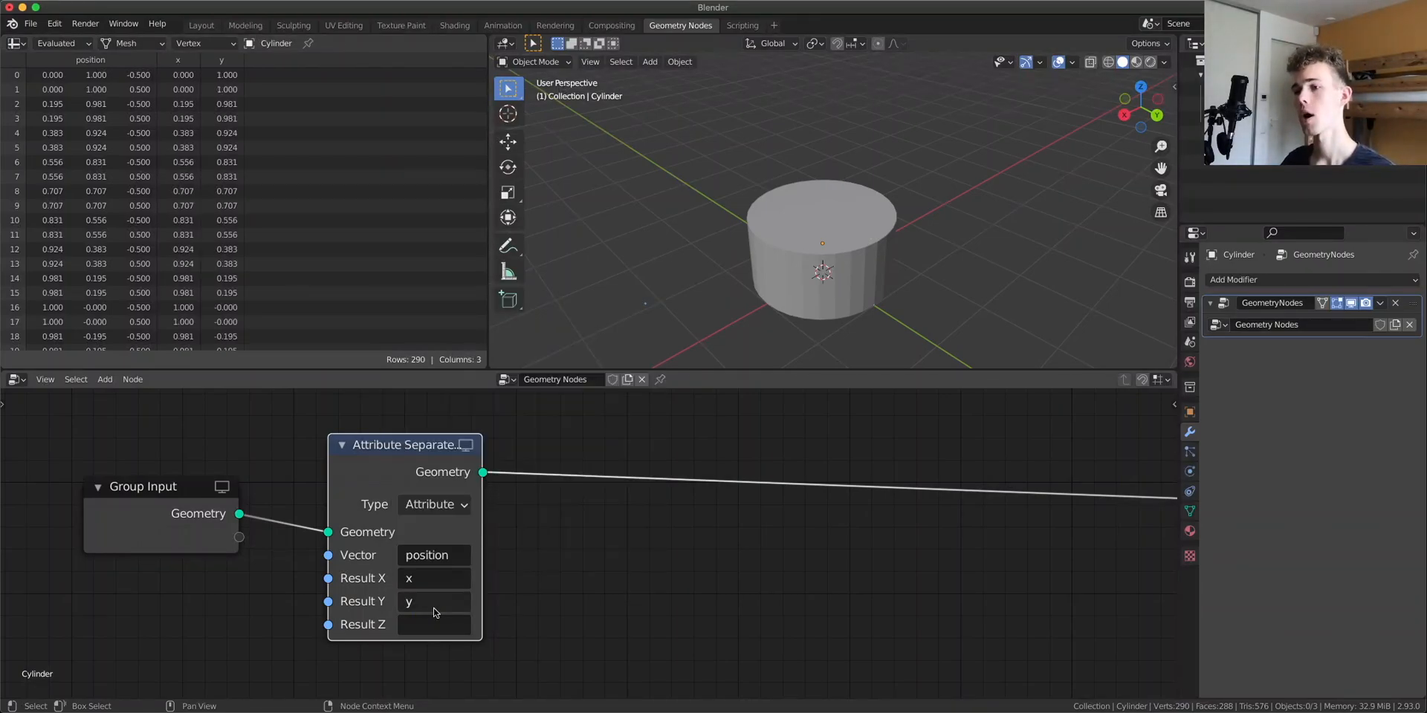
click(442, 625)
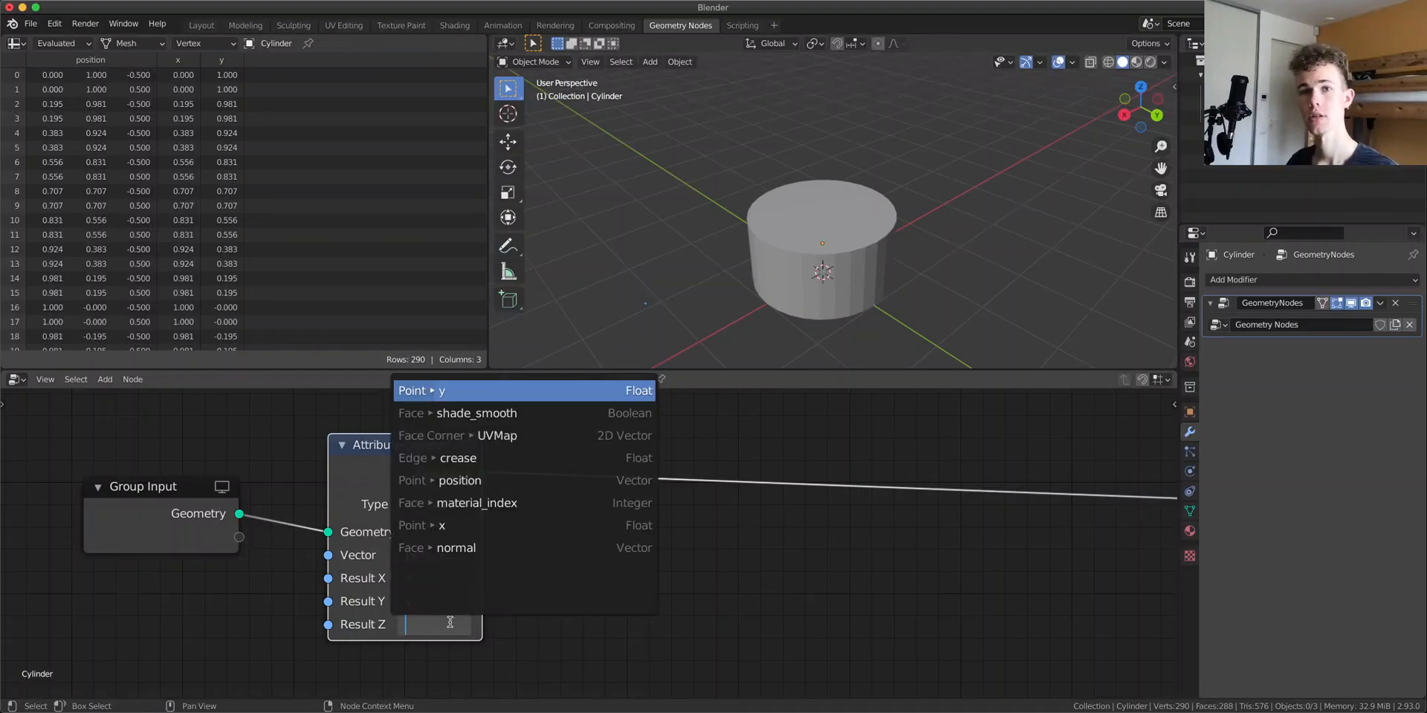
text(z)
key(Return)
drag(401, 464, 373, 462)
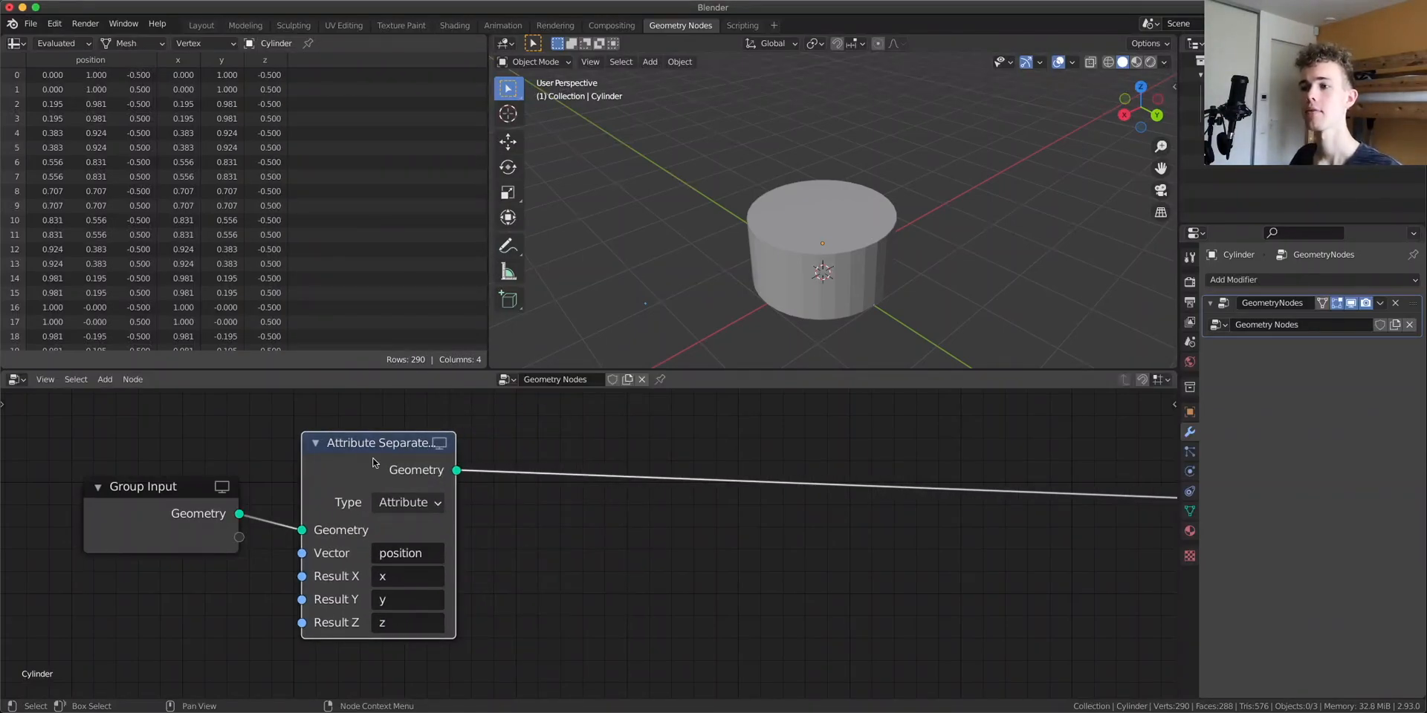
Check the Arctan2 node's inputs in the Shading workspace's node tree
click(454, 25)
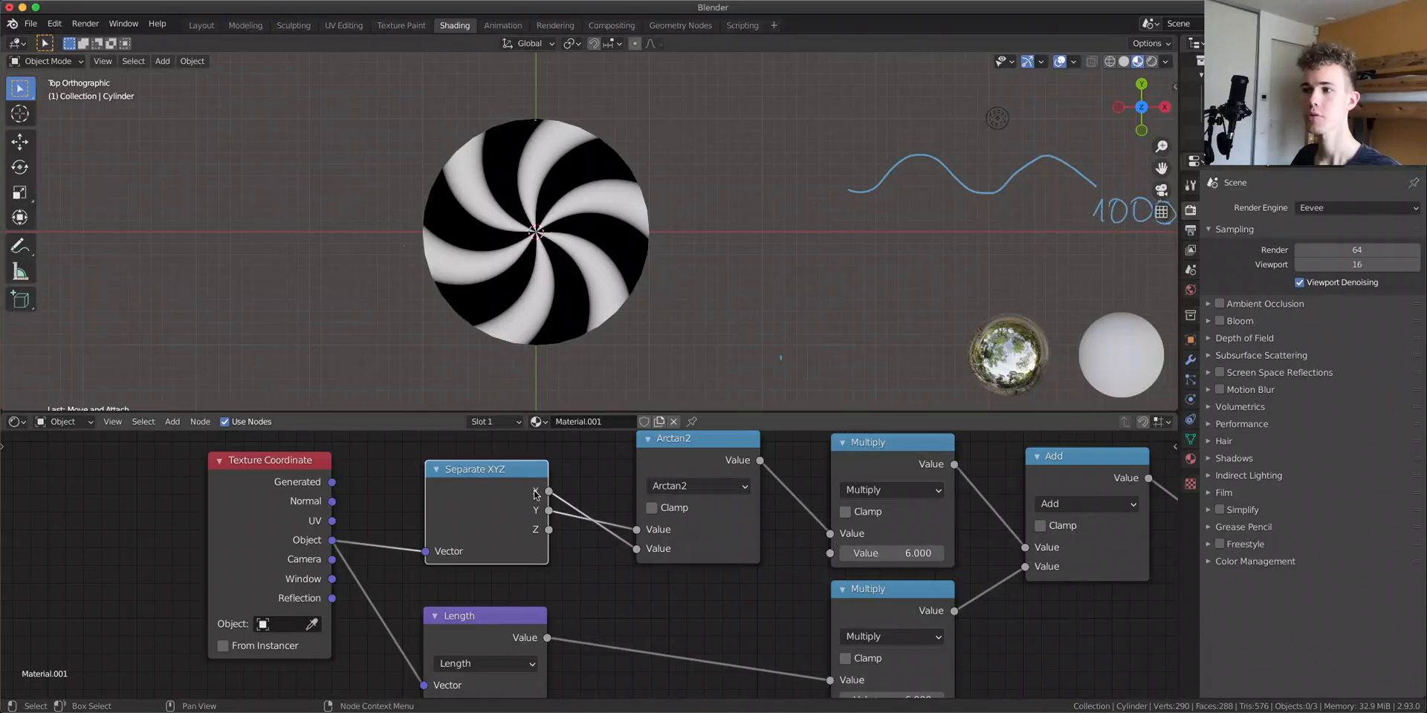
right_click(492, 604)
scroll(589, 563, up, 5)
middle_drag(637, 447, 551, 557)
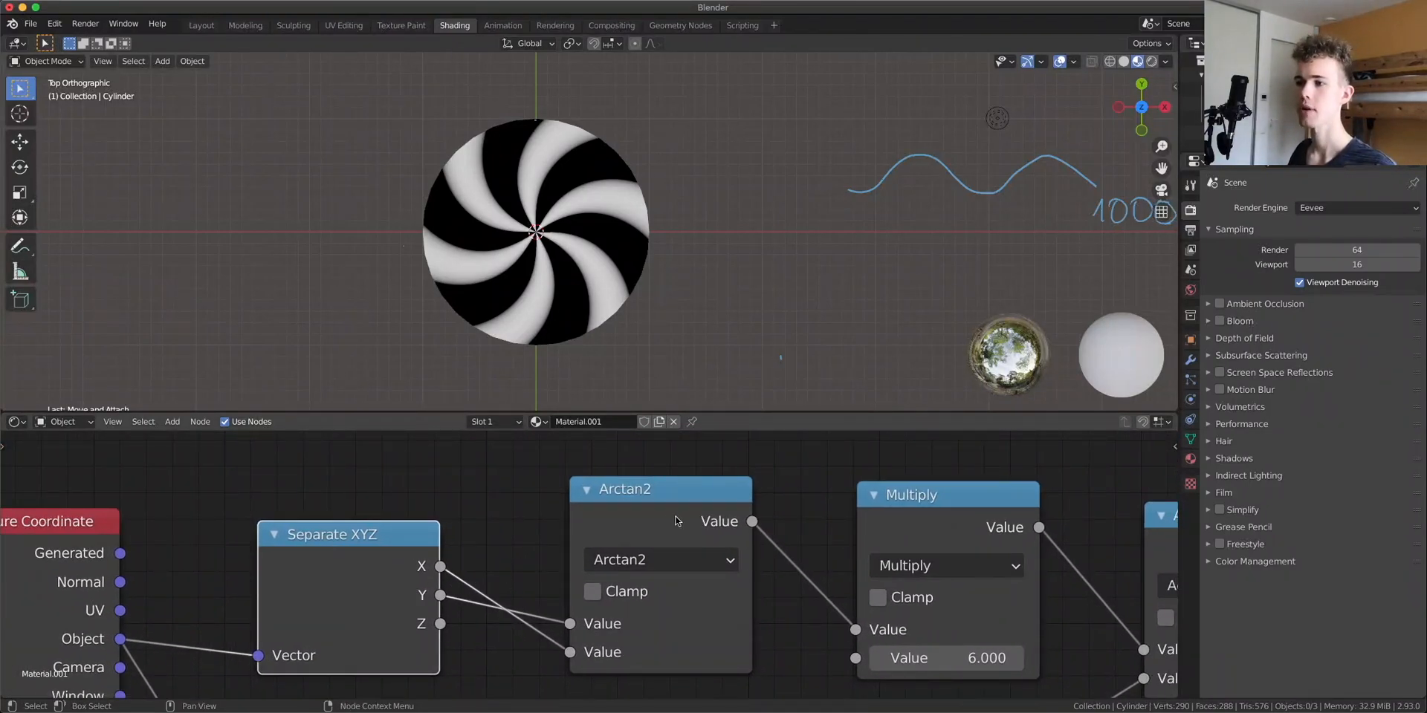
drag(676, 520, 679, 526)
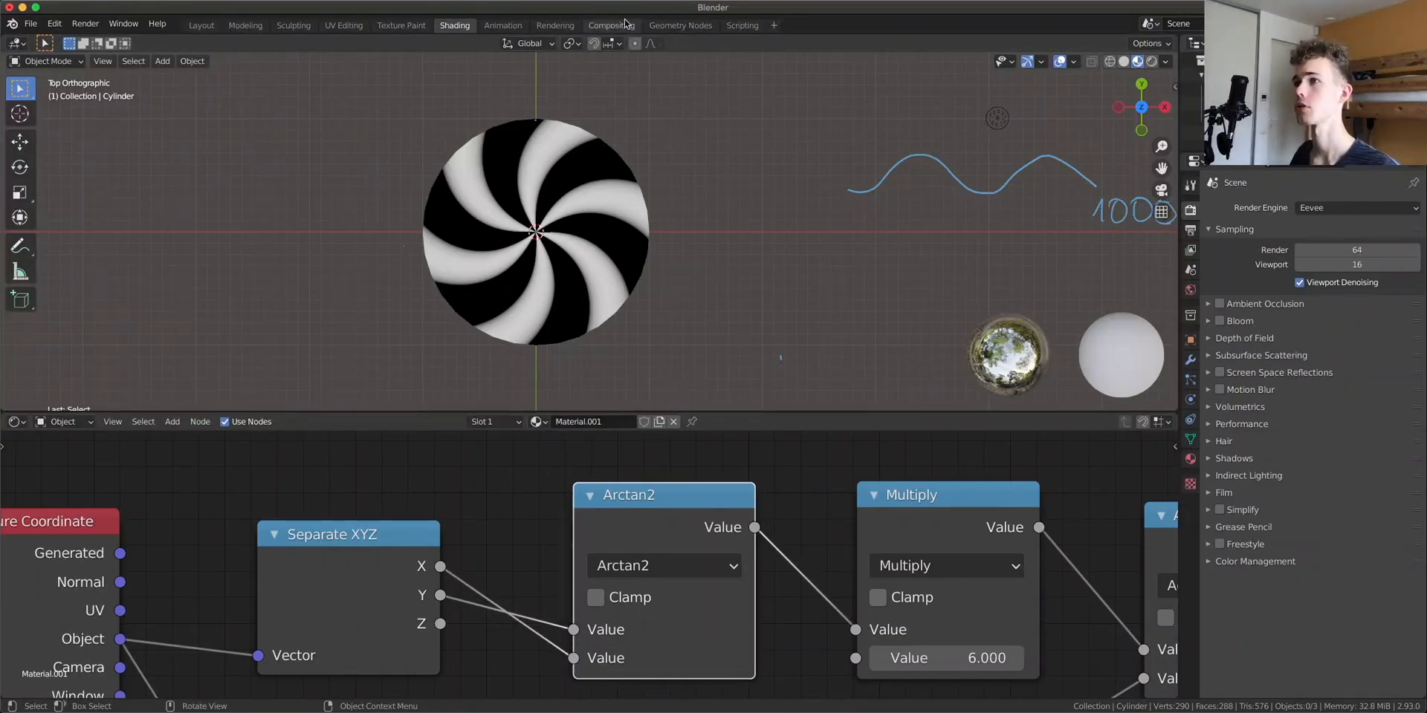
Back in Geometry Nodes, add an Attribute Math node after the separate node and set its operation to Arctan2
click(679, 25)
key(shift+a)
text(math)
click(668, 465)
click(692, 468)
click(692, 473)
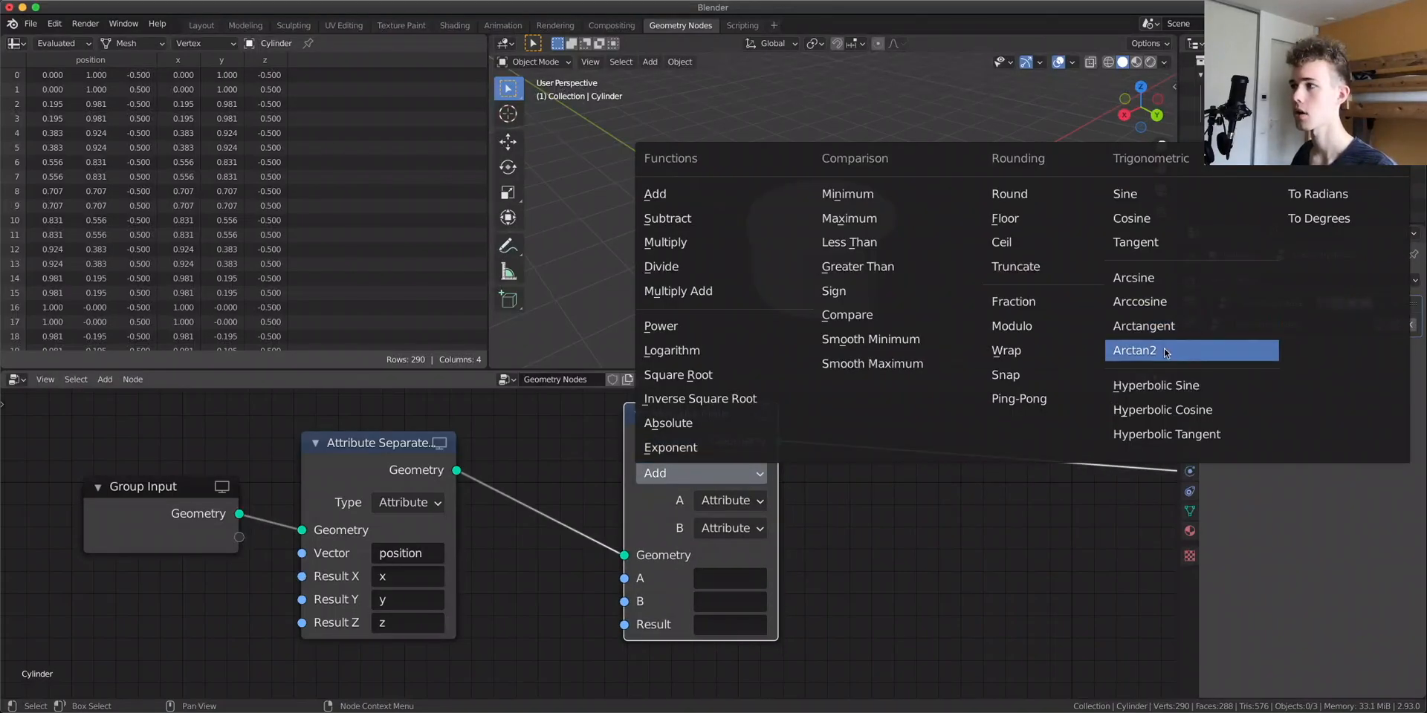
click(1134, 350)
Set the Attribute Math node's A attribute to y and B attribute to x
click(725, 578)
text(y)
key(Return)
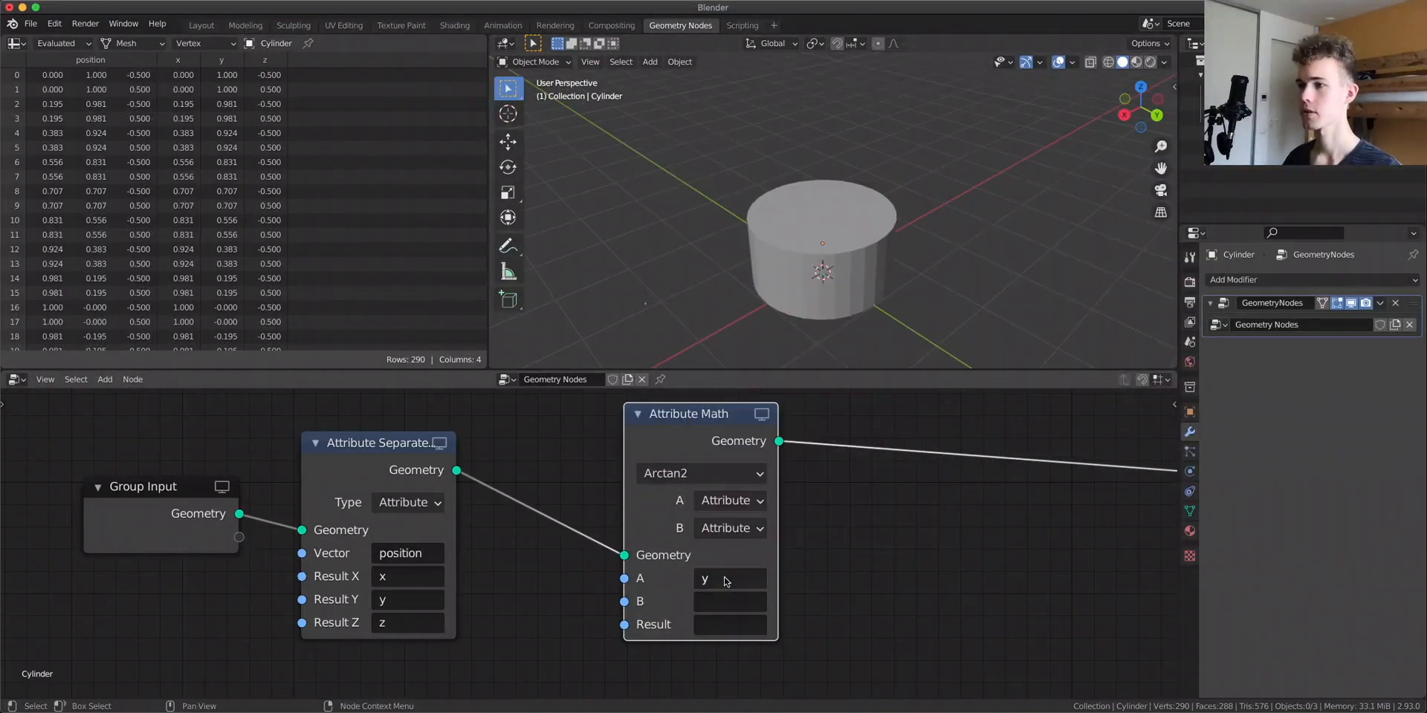
click(740, 607)
text(x)
key(Return)
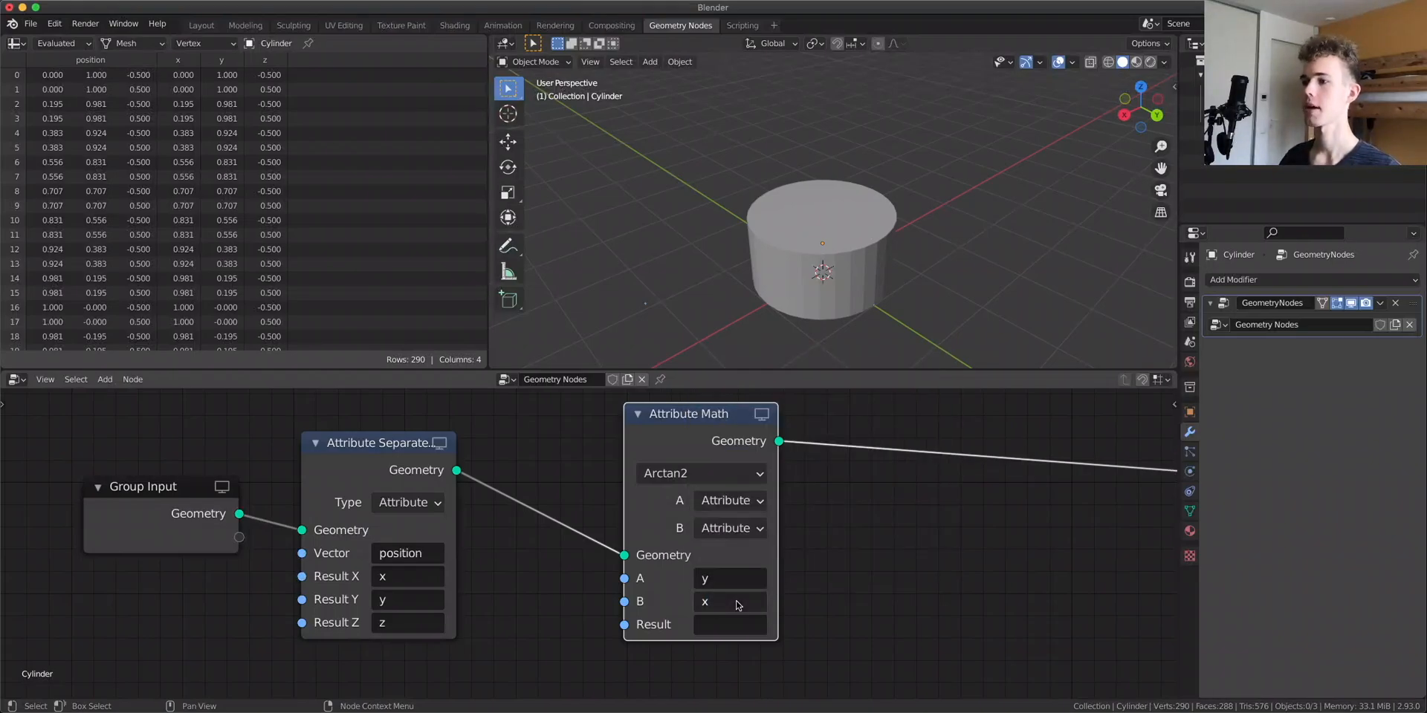
drag(651, 414, 646, 419)
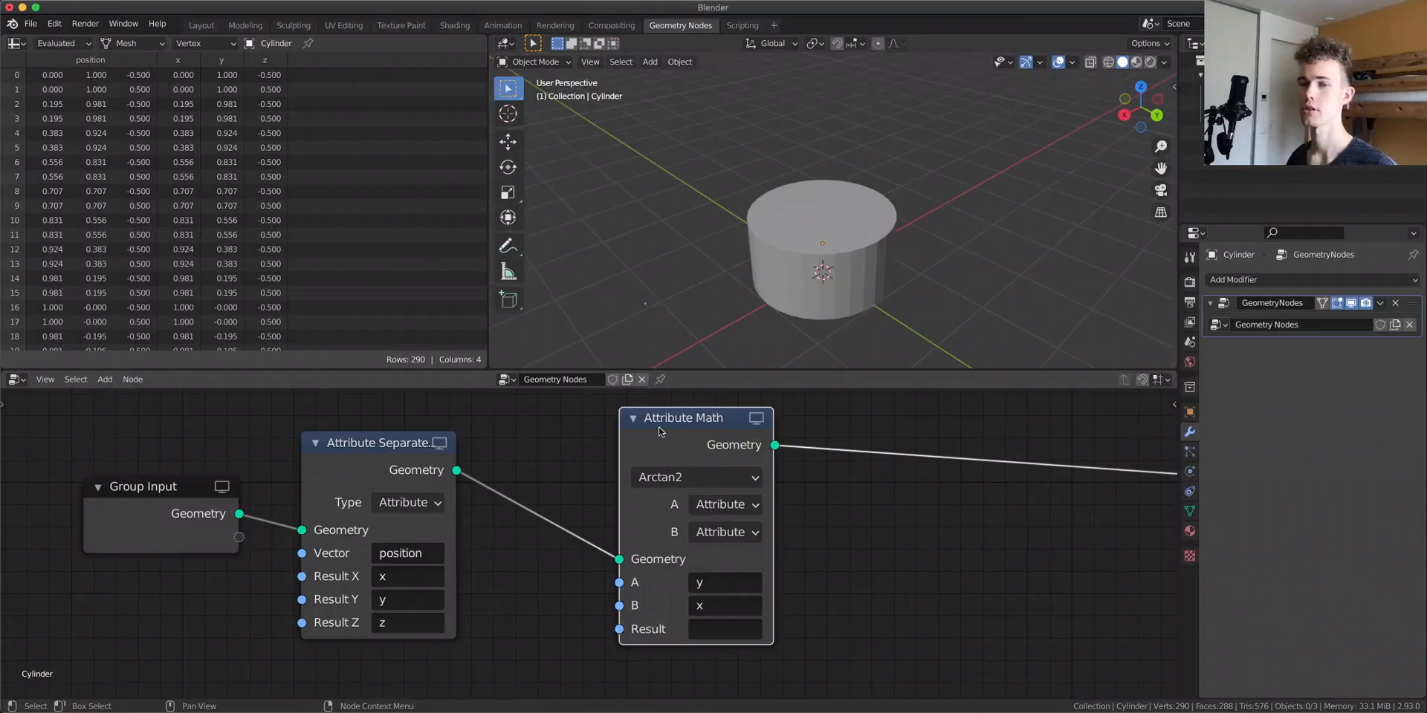
Name the Attribute Math result attribute angle
click(738, 629)
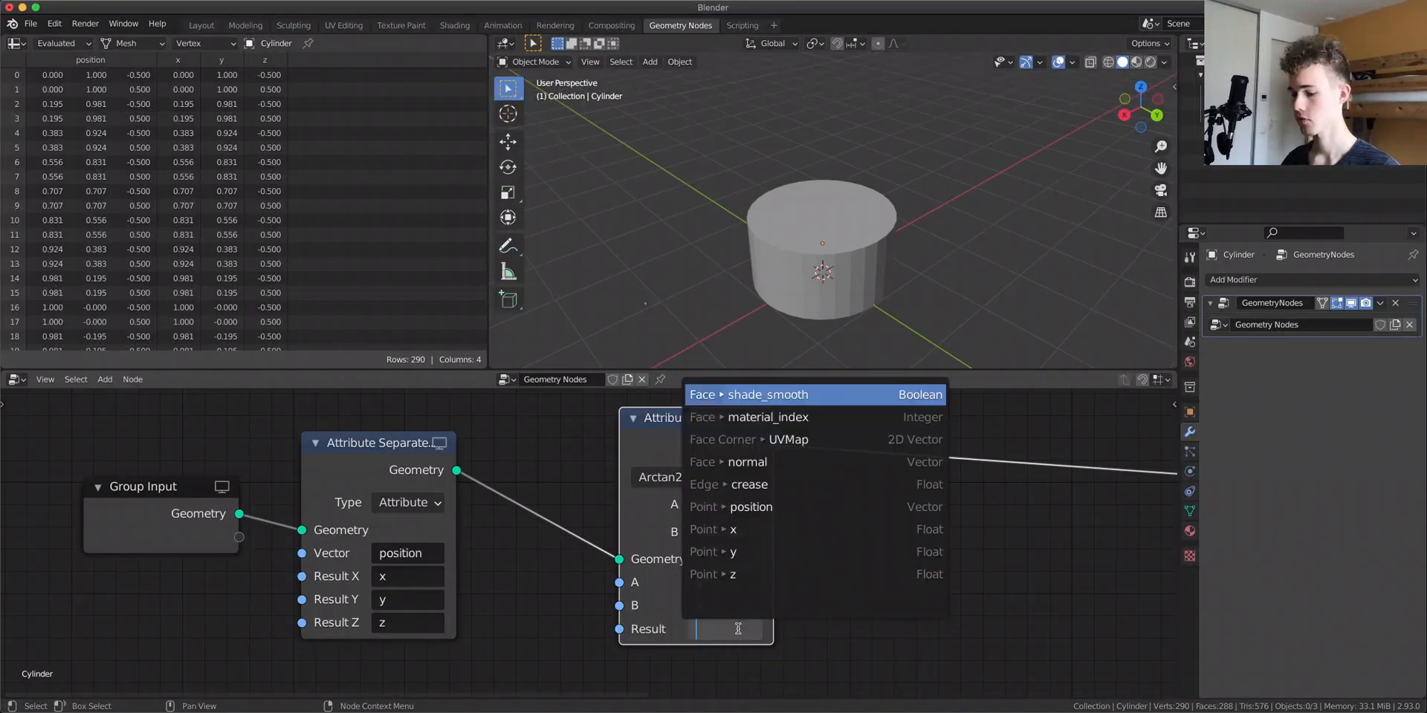
text(angle)
key(Return)
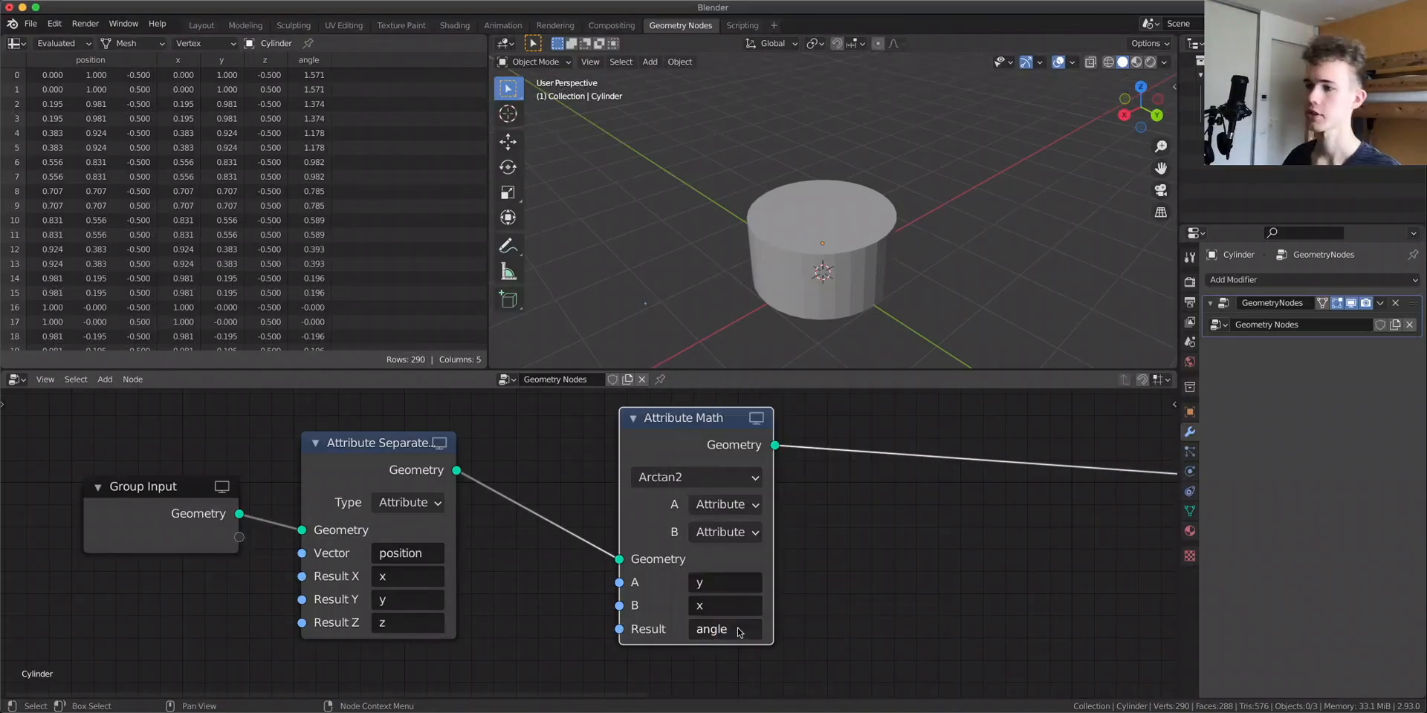
Rename the Attribute Math result attribute to tomato, then rename it back to angle
drag(690, 440, 663, 444)
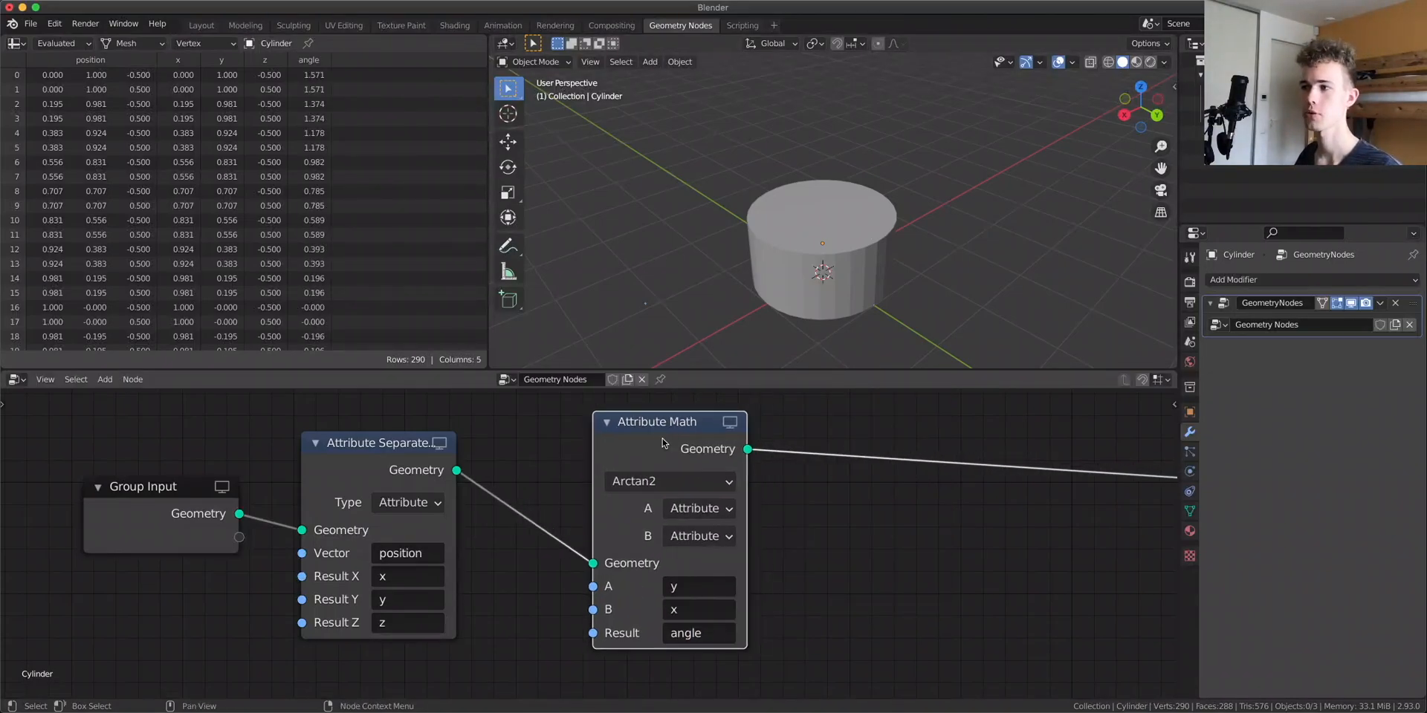
click(721, 626)
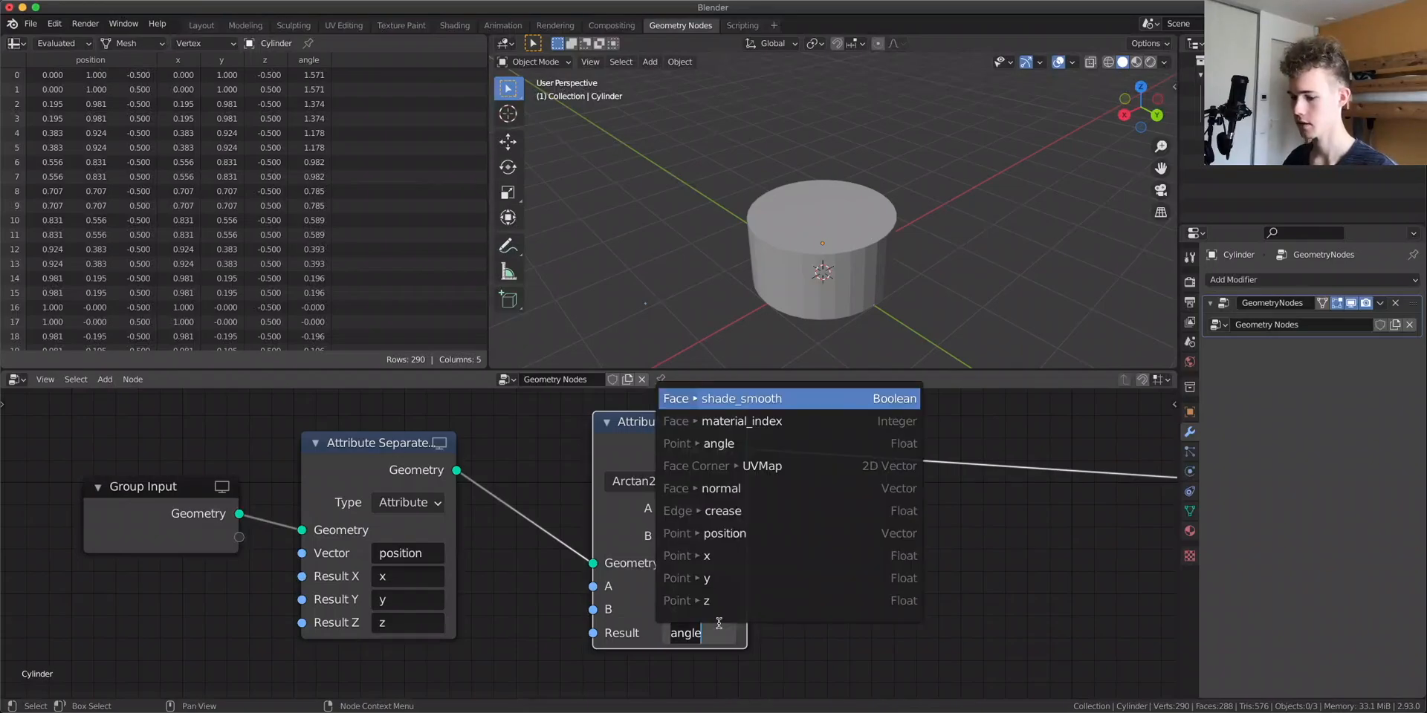
text(tomato)
key(Return)
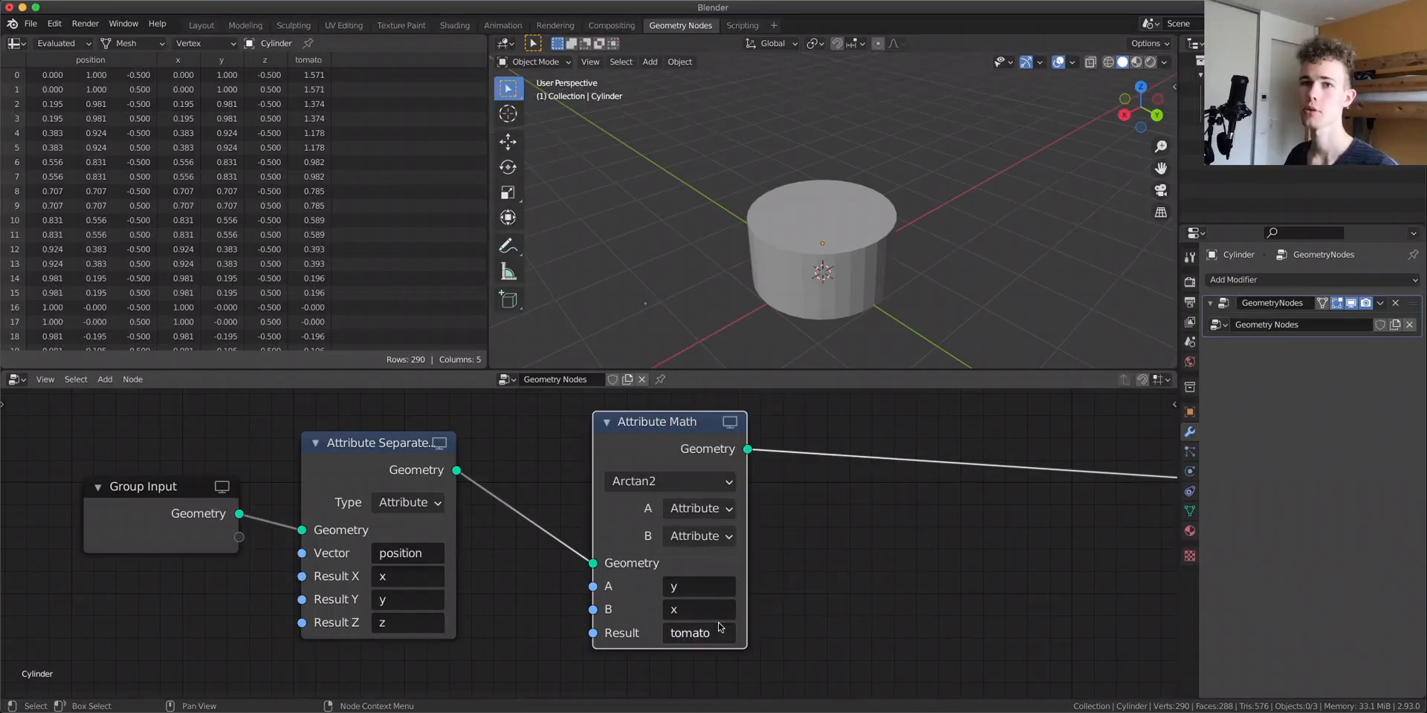
click(718, 632)
text(angle)
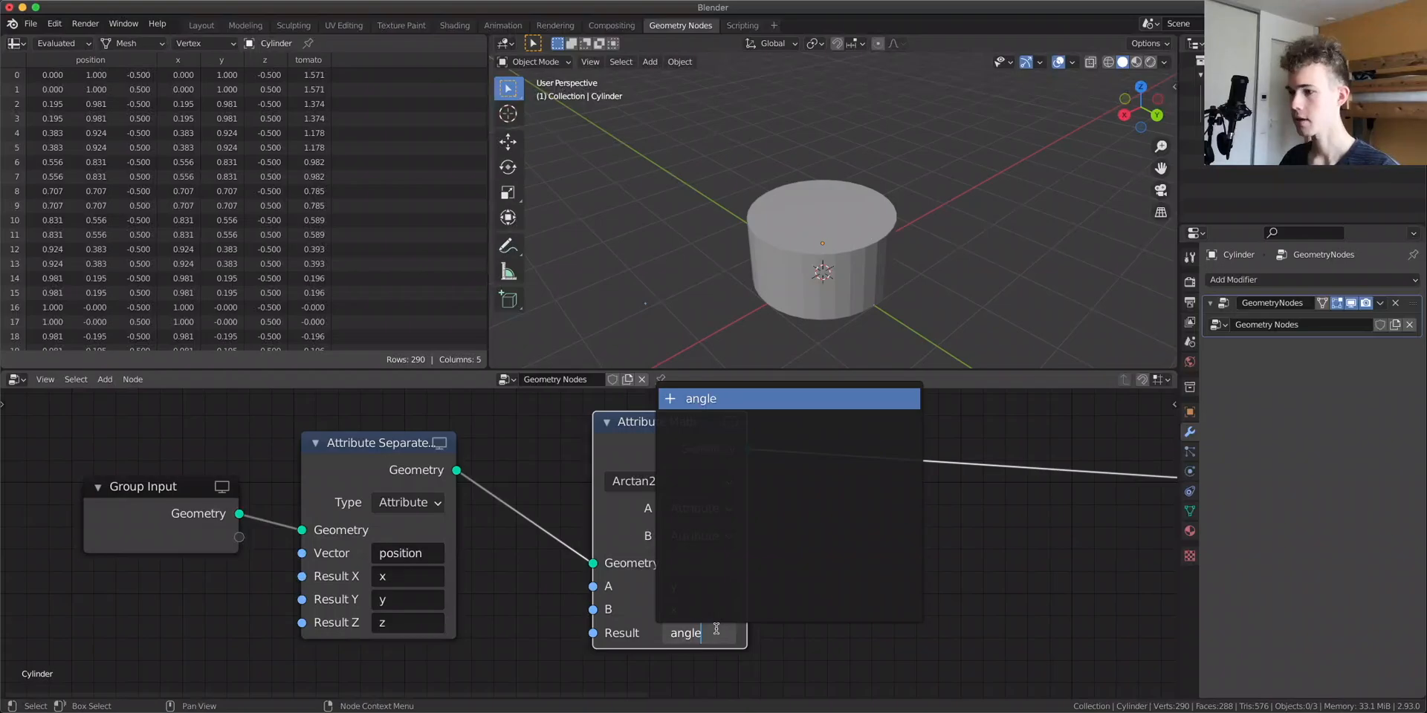
key(Return)
Review the nodes that follow Arctan2 in the Shading workspace's shader tree
drag(640, 441, 573, 462)
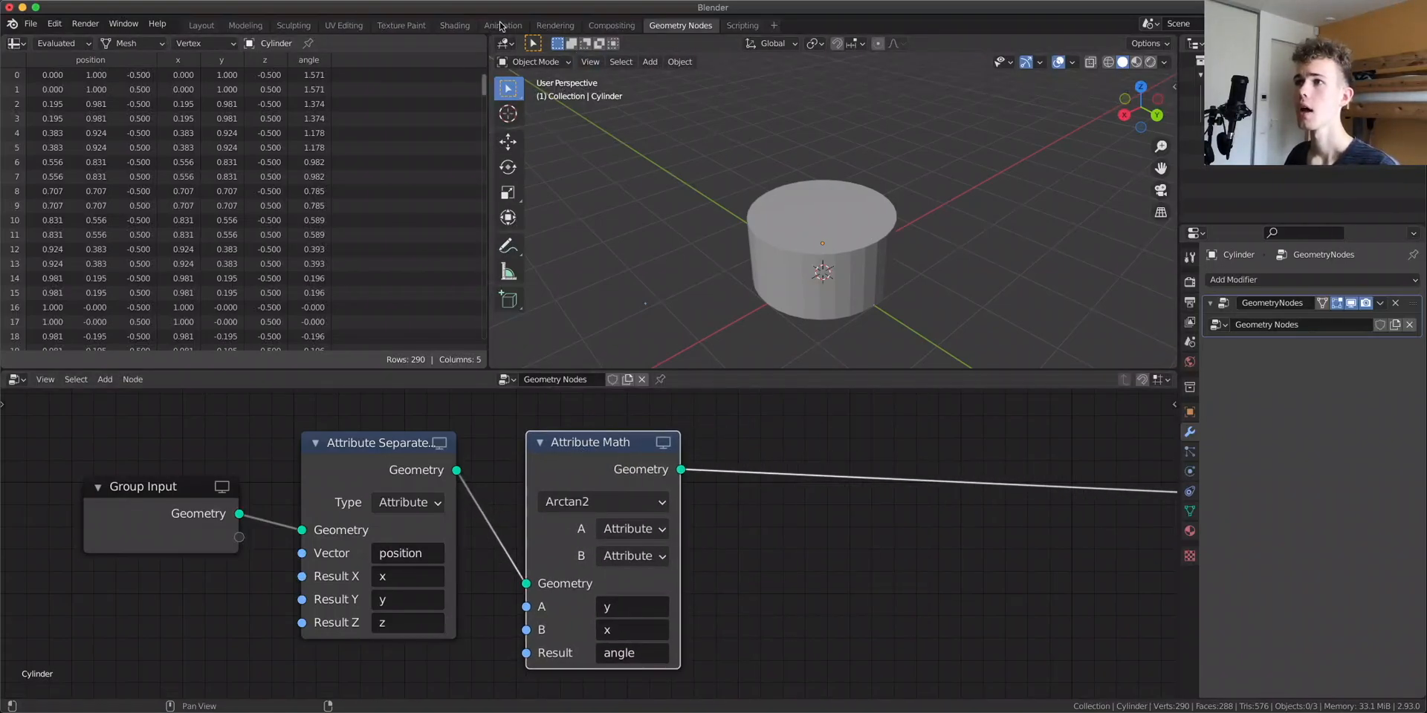
click(460, 26)
middle_drag(852, 558, 605, 549)
scroll(806, 584, down, 1)
middle_drag(817, 591, 719, 564)
click(645, 510)
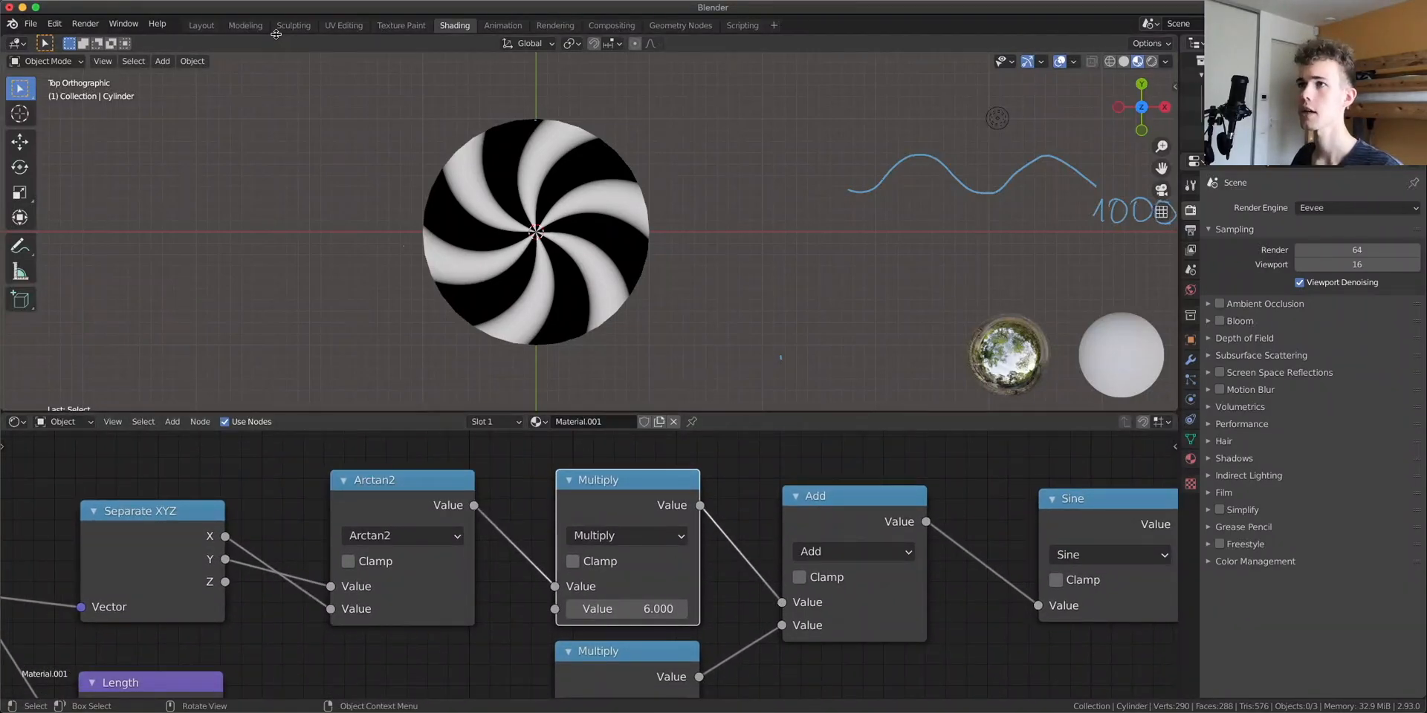
click(658, 26)
Add an Attribute Vector Math node onto the link after the Attribute Math node
middle_drag(733, 589, 653, 456)
key(shift+a)
text(vec)
click(701, 515)
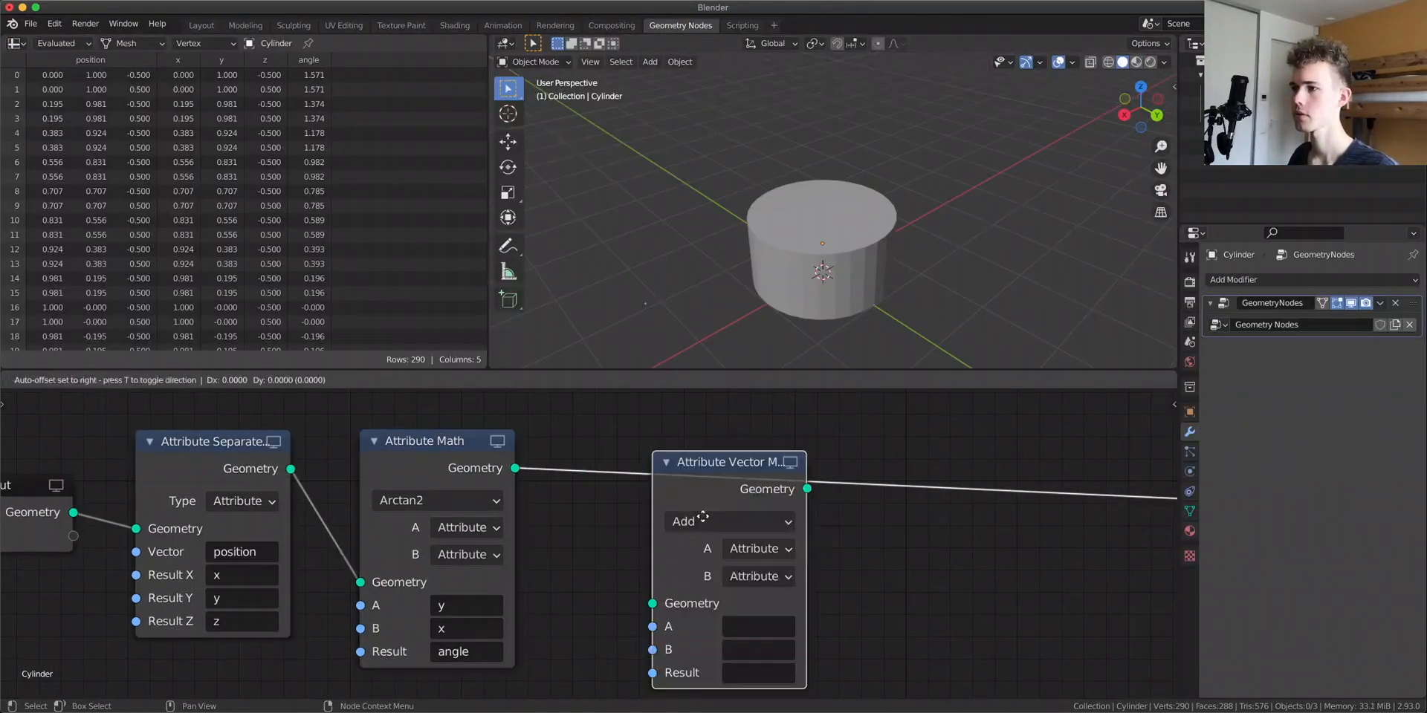
click(808, 488)
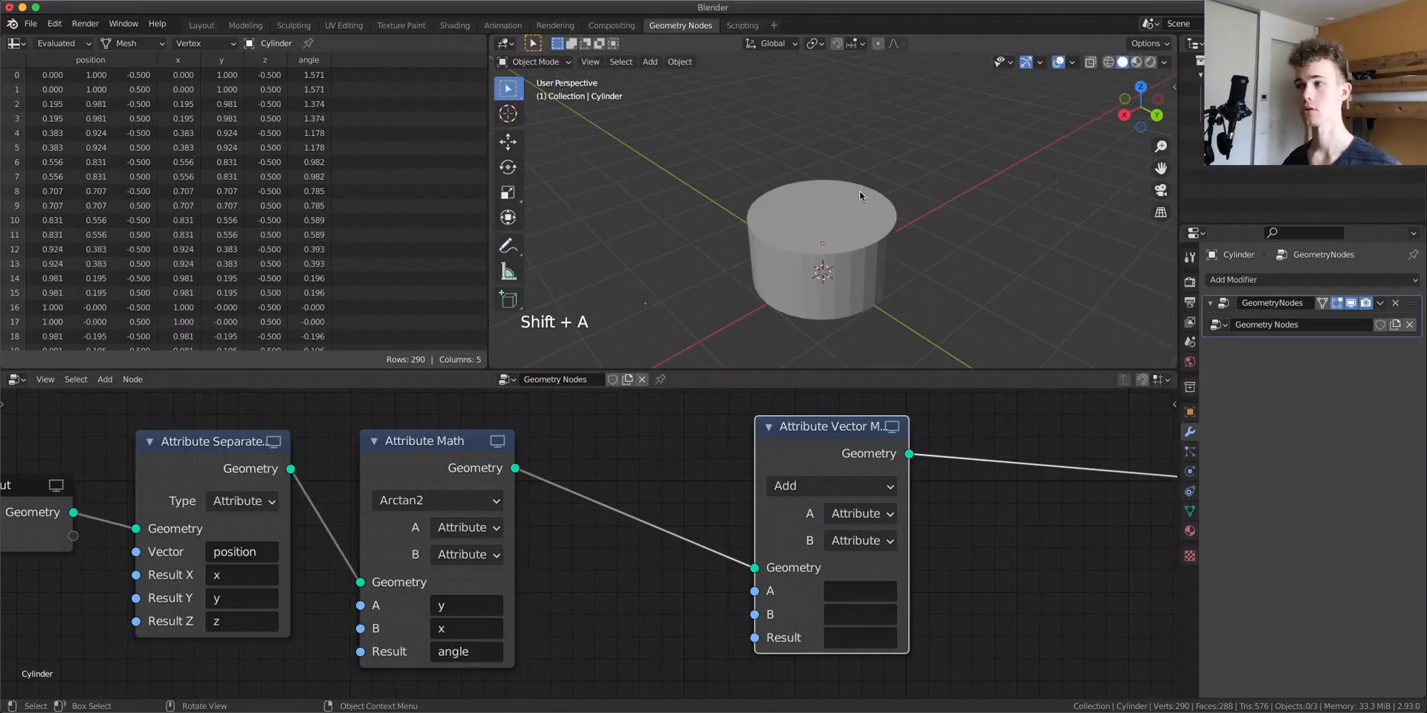
Select the cylinder and briefly inspect it in Edit Mode with vertex selection
click(787, 207)
scroll(773, 293, up, 4)
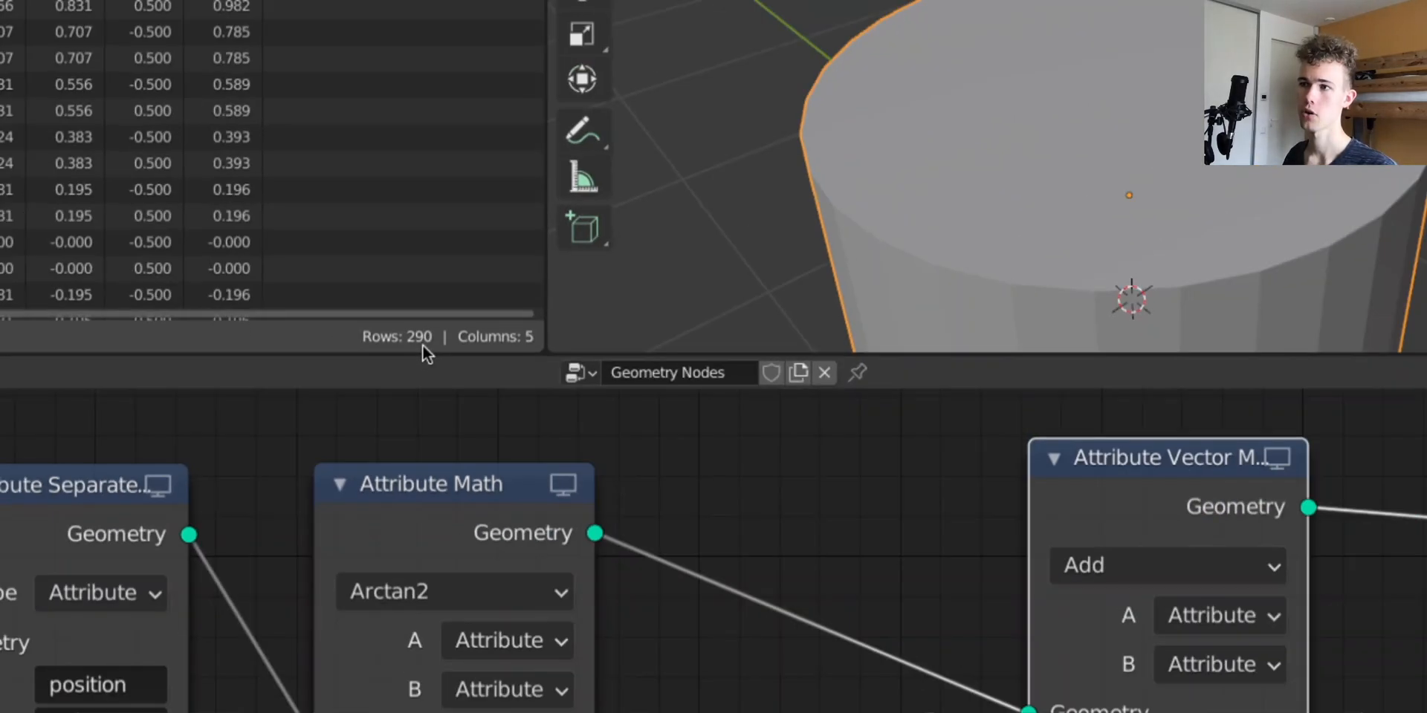
key(Tab)
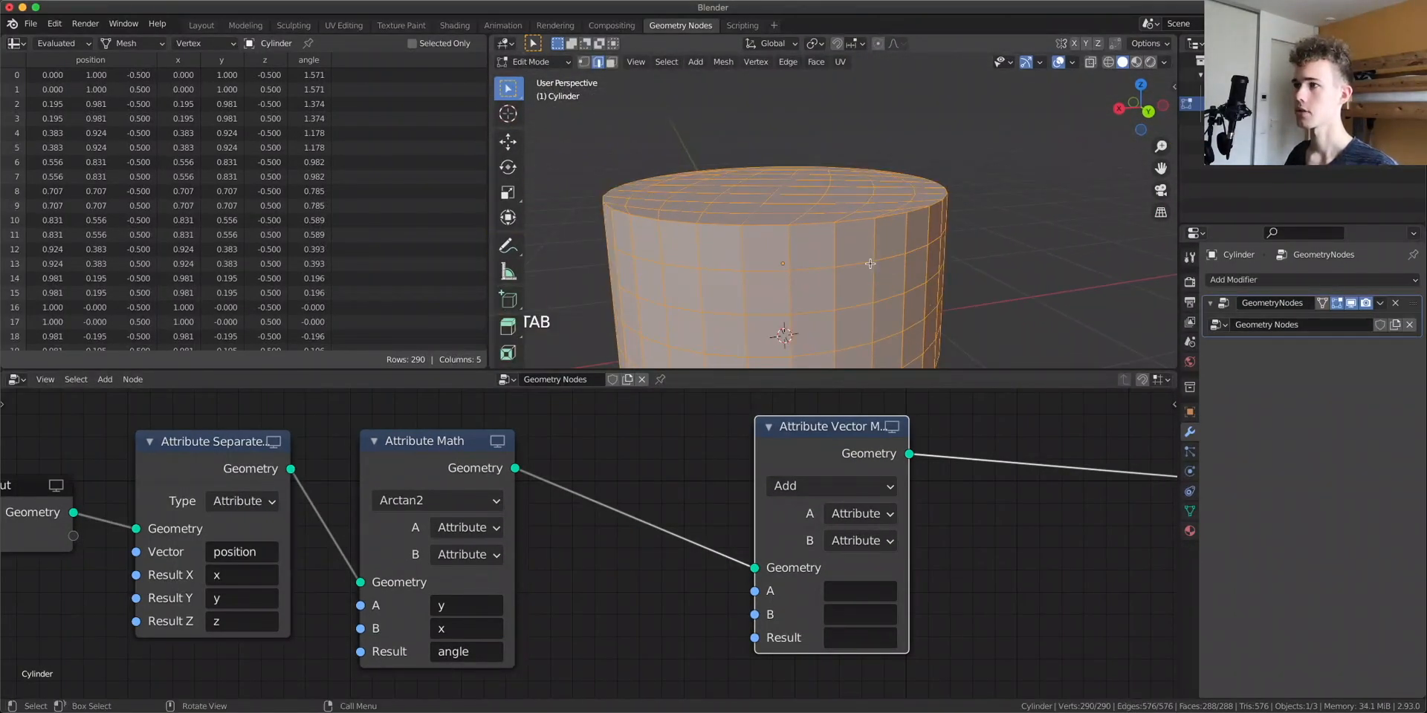
scroll(870, 263, down, 3)
key(1)
middle_drag(870, 263, 825, 275)
scroll(825, 275, down, 2)
key(Tab)
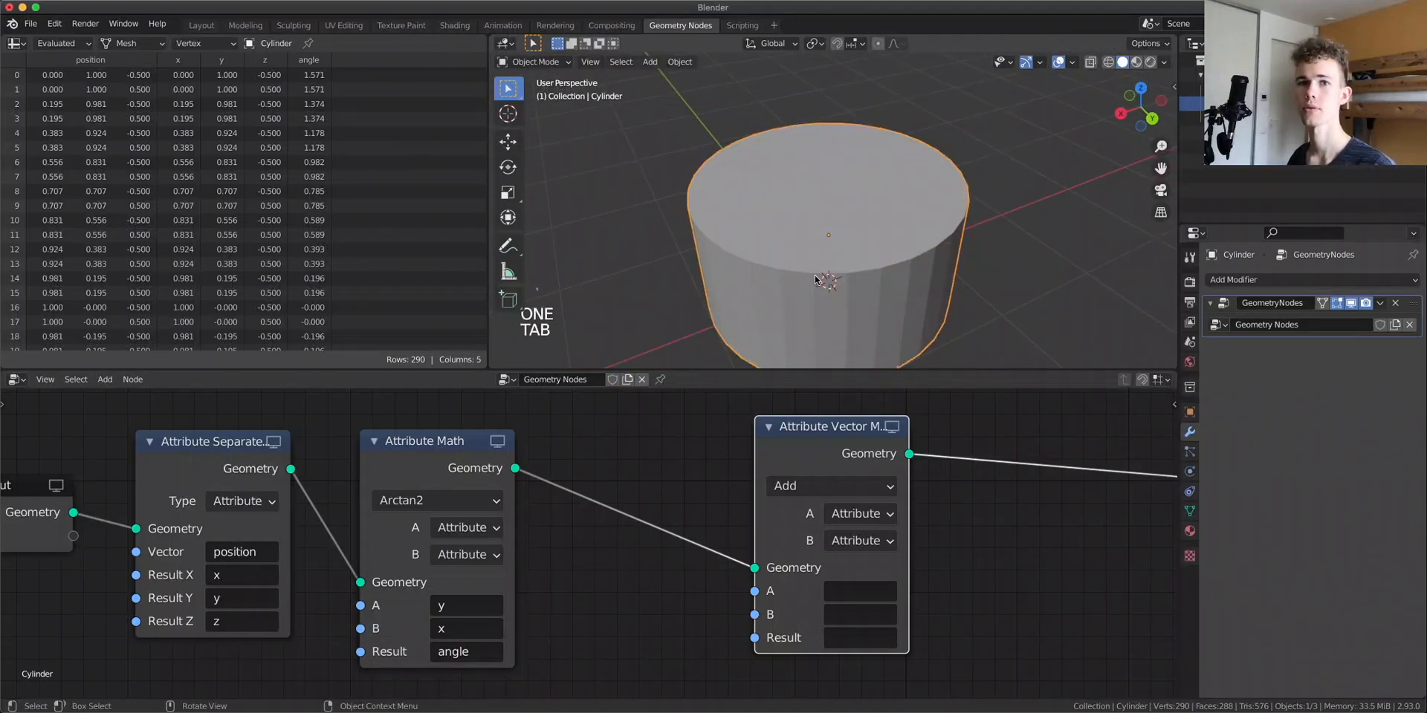
Set the Attribute Vector Math node's A to position, B to angle, and Result to position
click(858, 592)
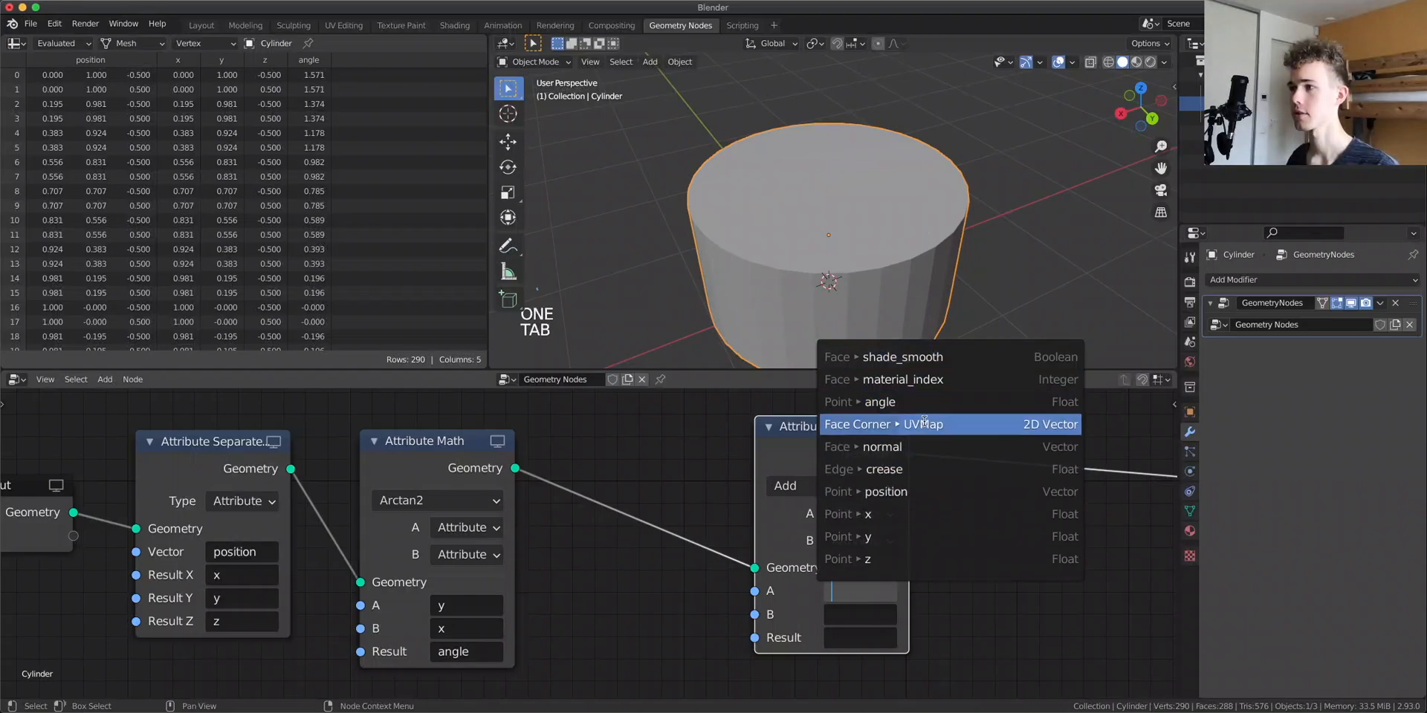
click(885, 491)
scroll(737, 494, up, 2)
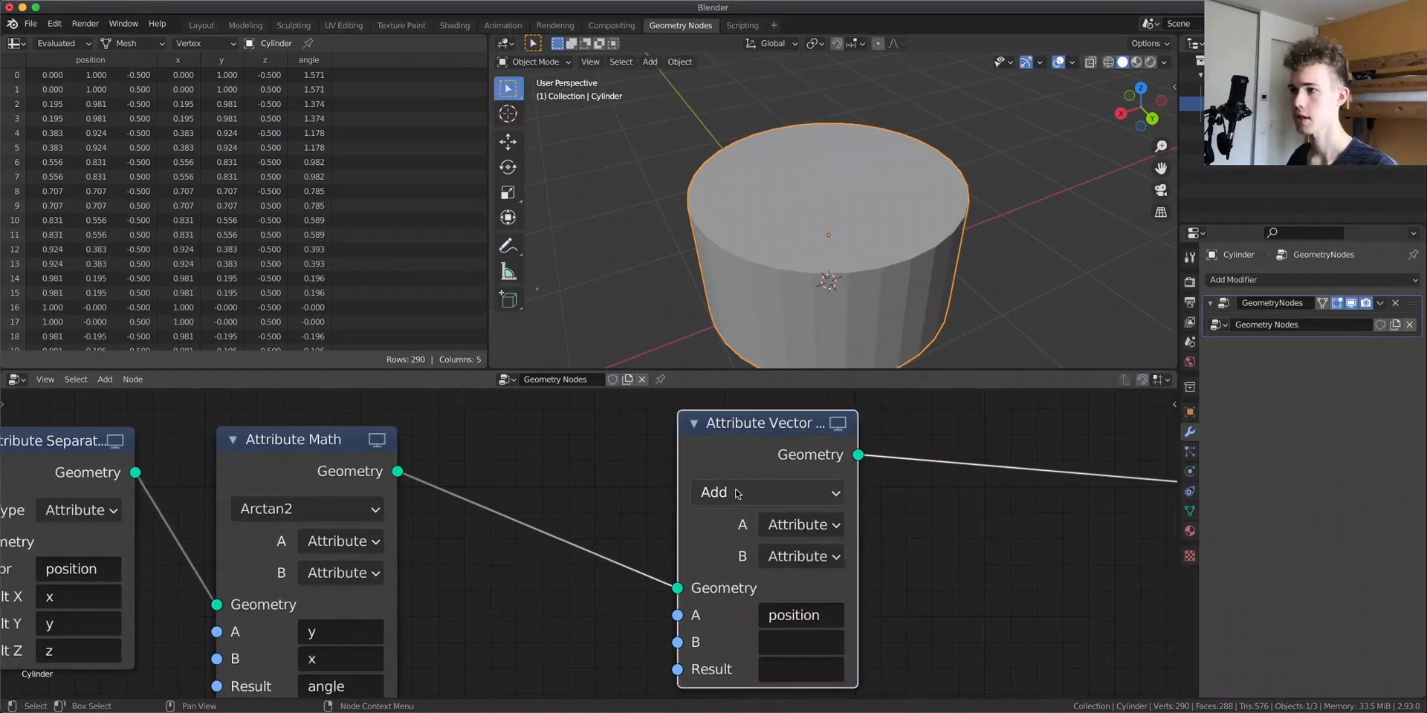
click(788, 642)
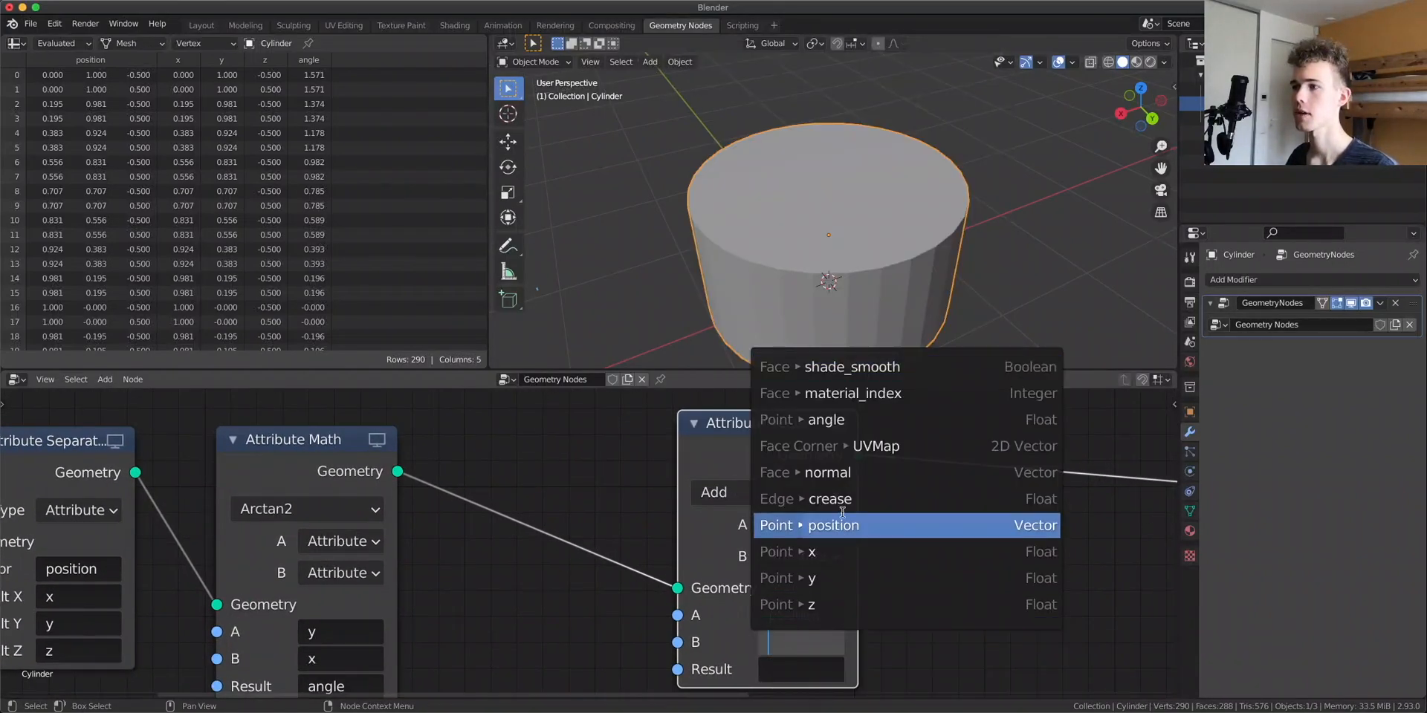
click(836, 420)
drag(295, 437, 244, 443)
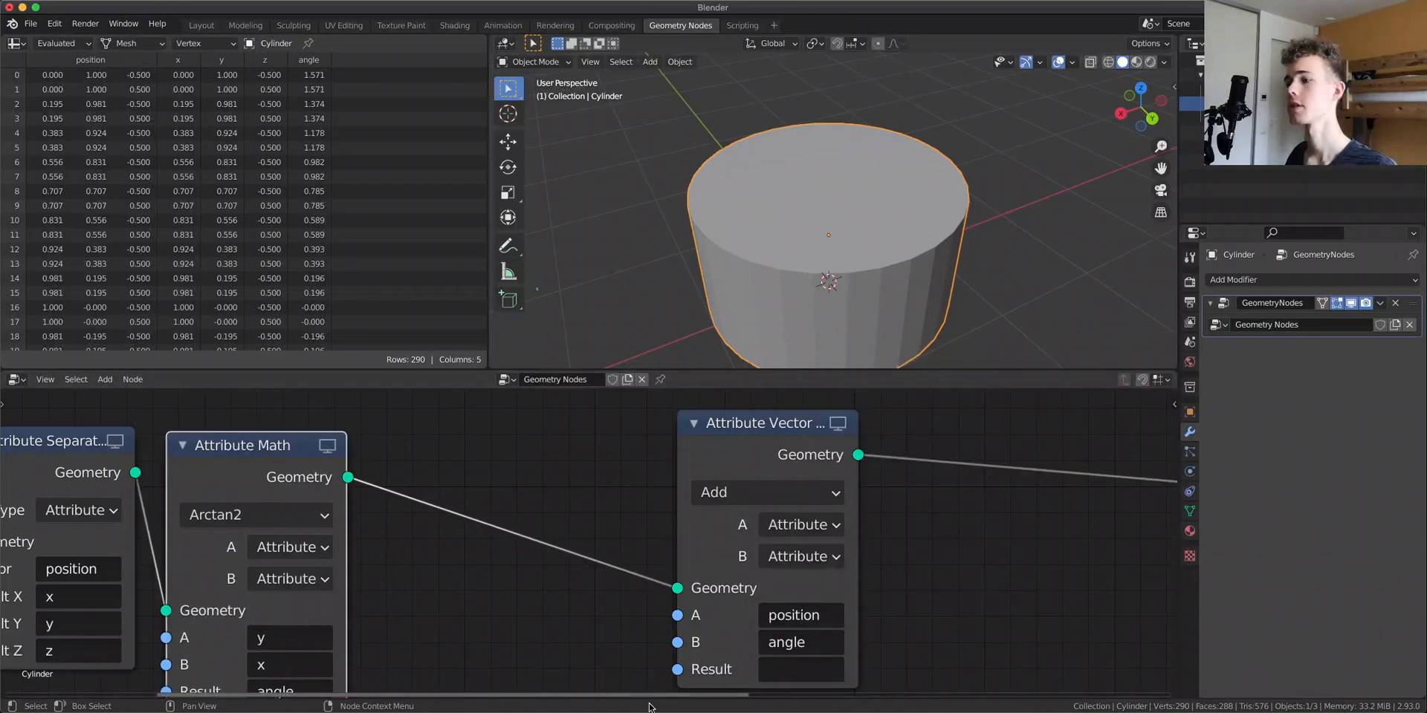
click(789, 671)
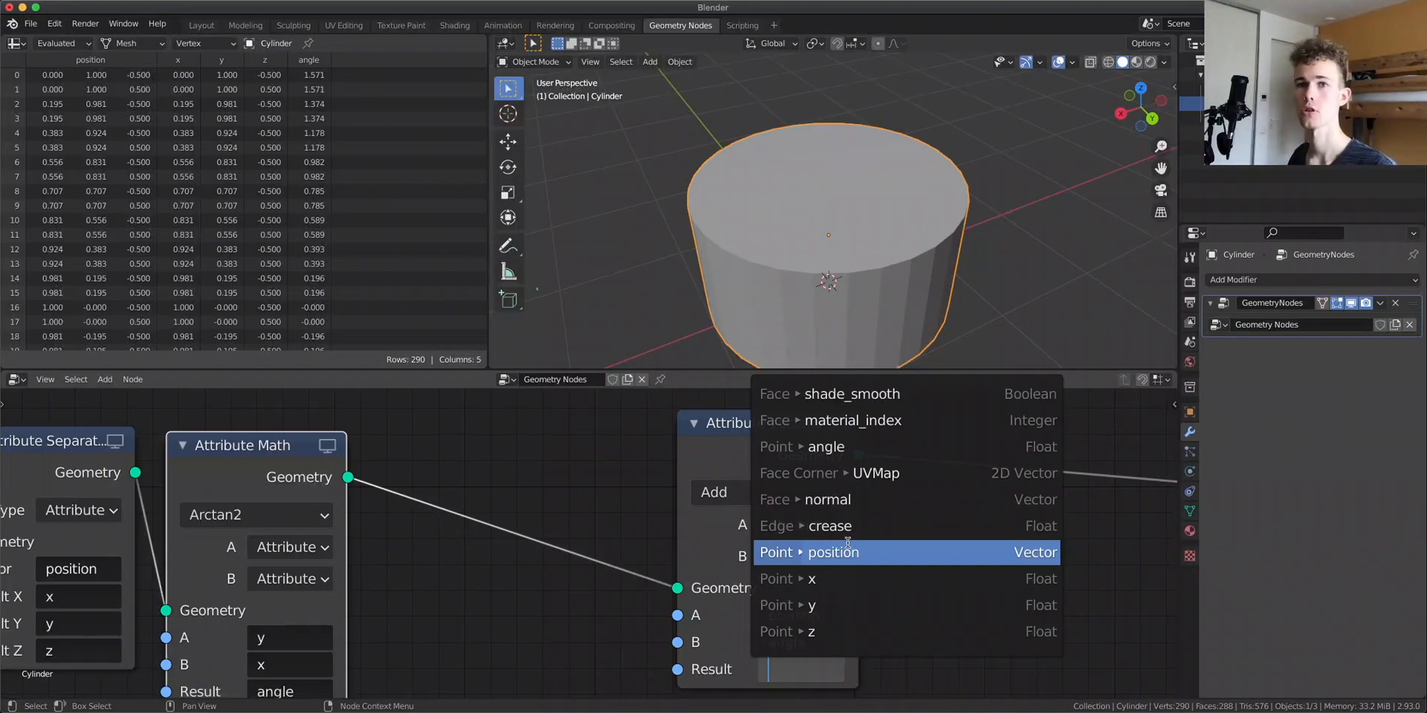
click(847, 544)
Add a Subdivision modifier at level 3 and move it above the Geometry Nodes modifier
middle_drag(988, 223, 1080, 135)
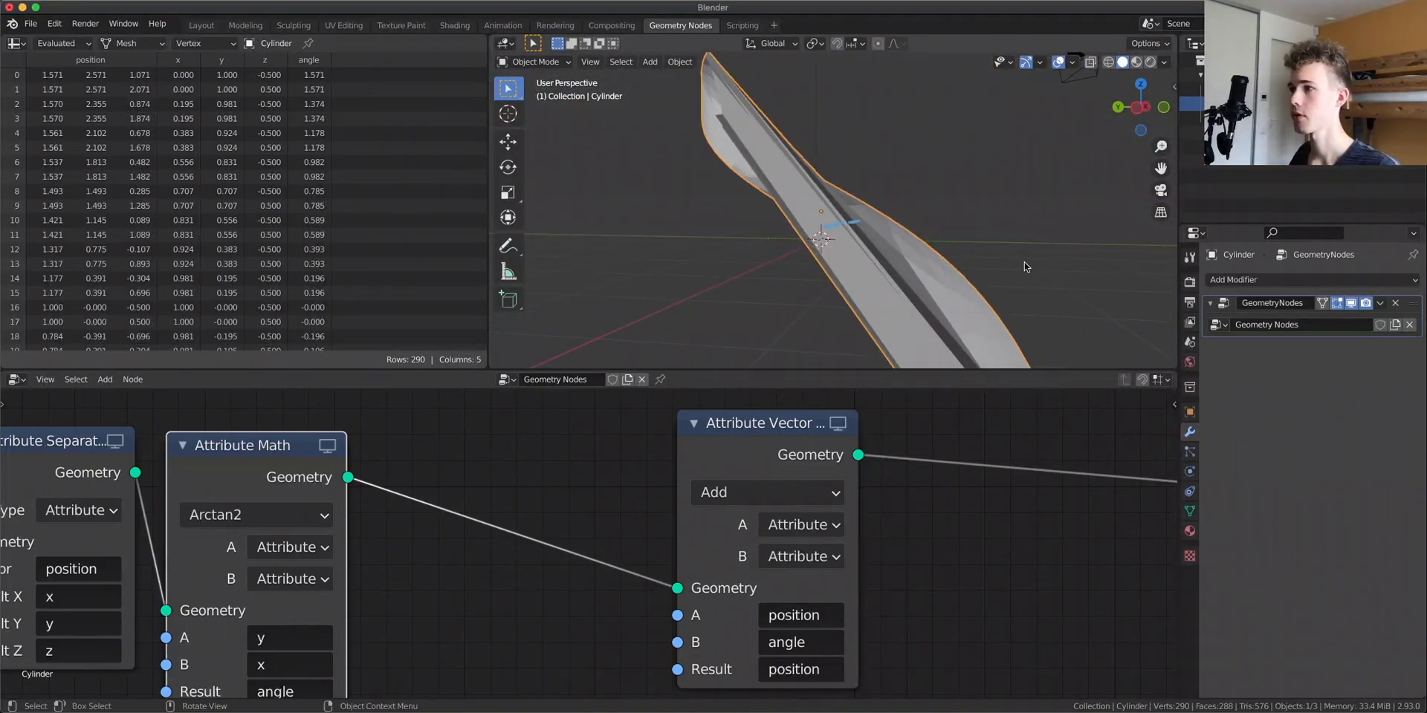
key(ctrl+3)
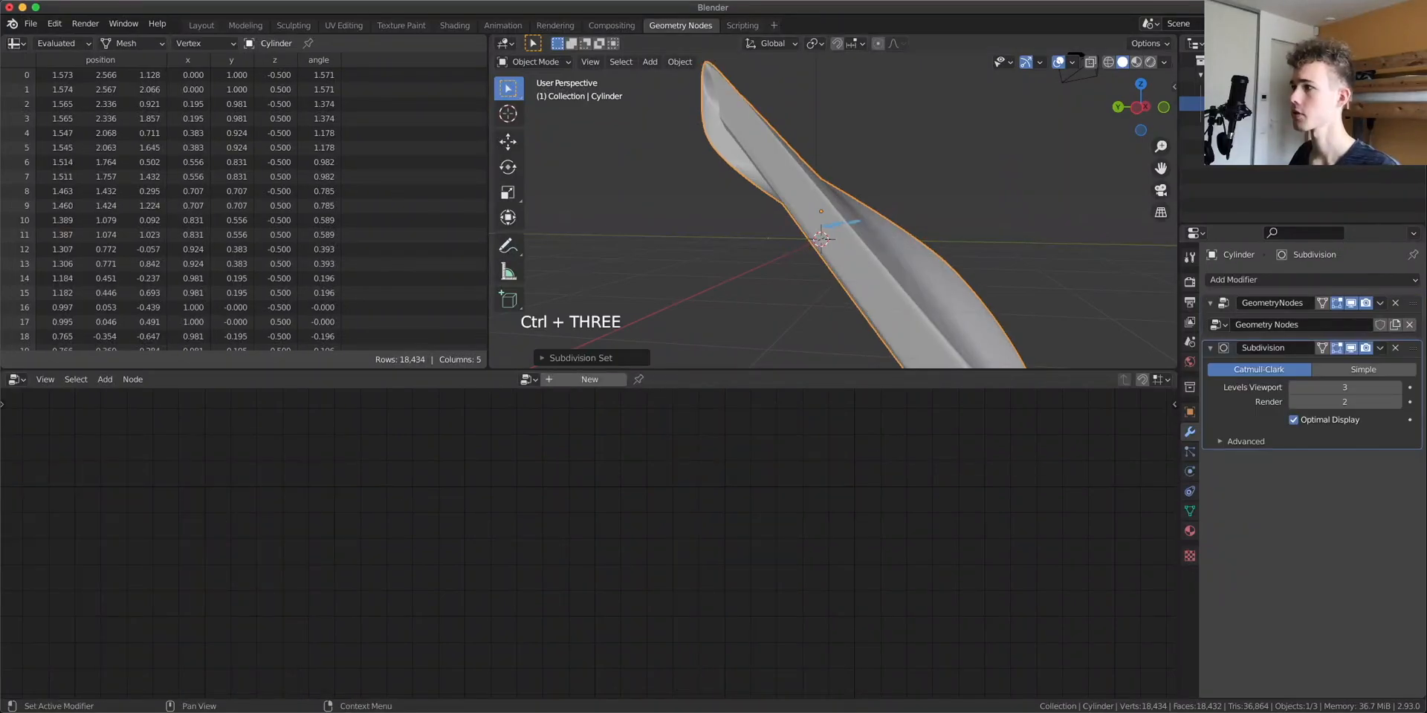
drag(1408, 351, 1344, 335)
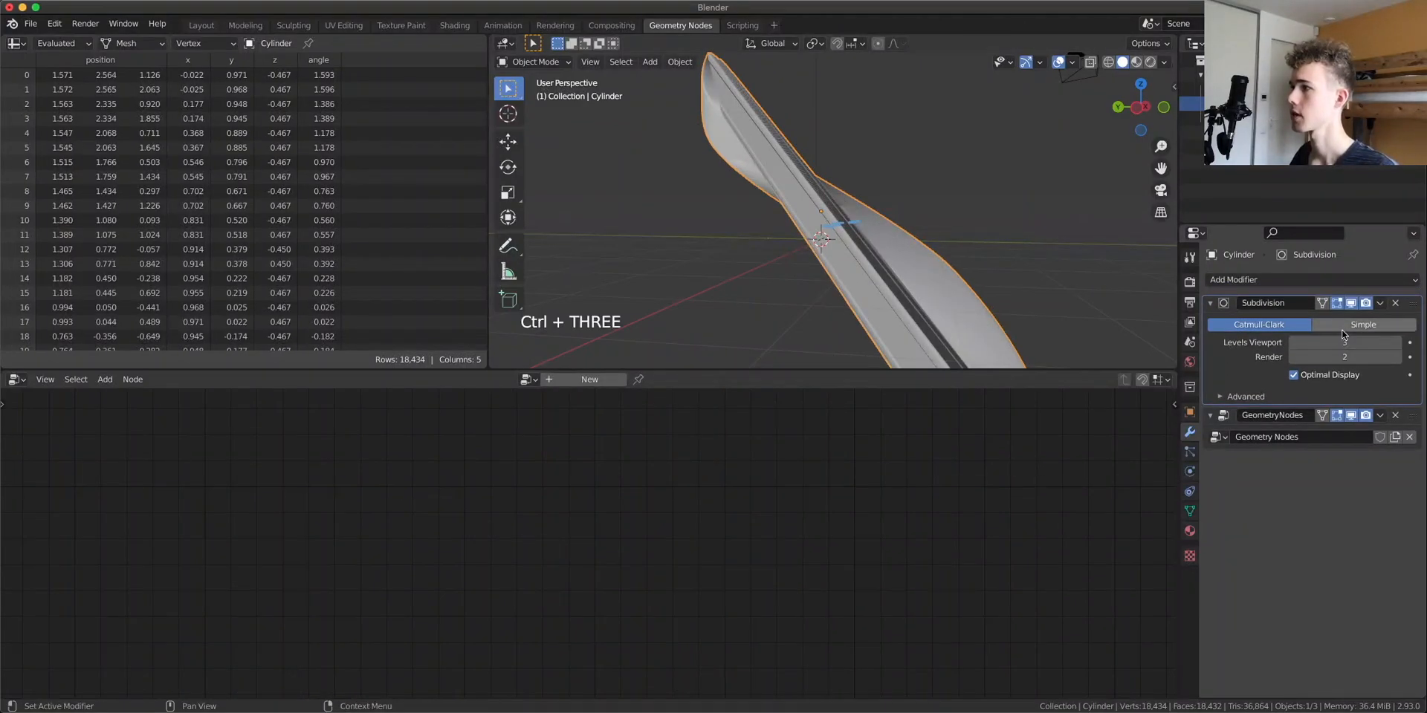
click(1343, 329)
click(1263, 327)
Make the Geometry Nodes modifier active again to bring its node tree back into the editor
middle_drag(854, 223, 521, 294)
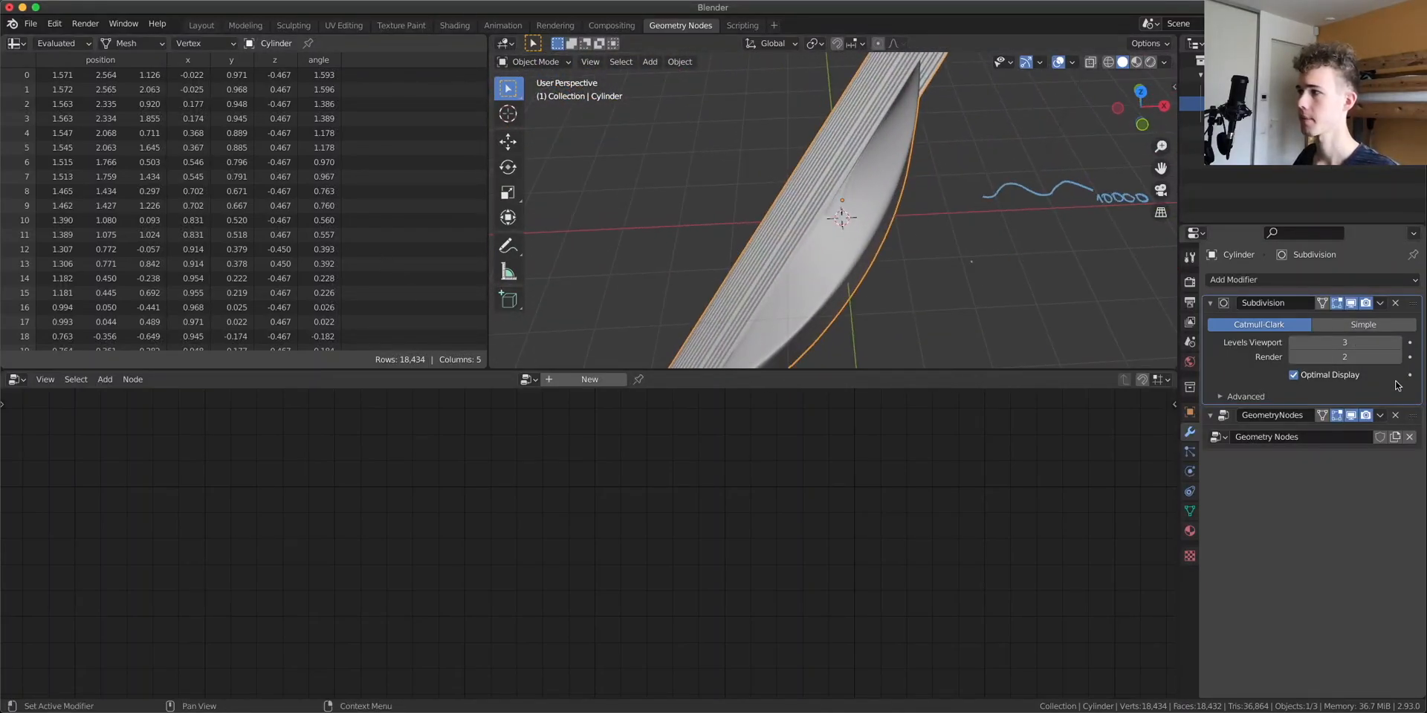
click(1414, 421)
middle_drag(398, 605, 564, 494)
scroll(516, 558, up, 2)
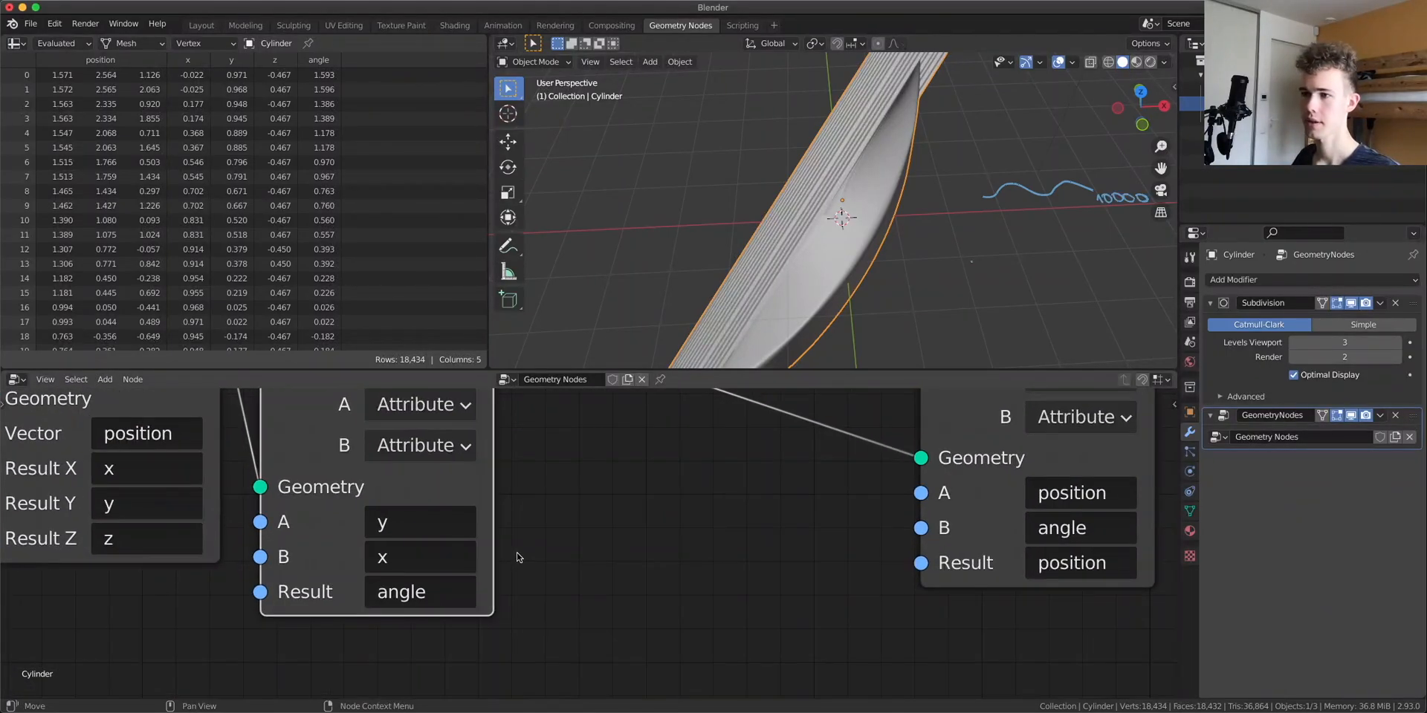
middle_drag(516, 557, 587, 581)
click(509, 626)
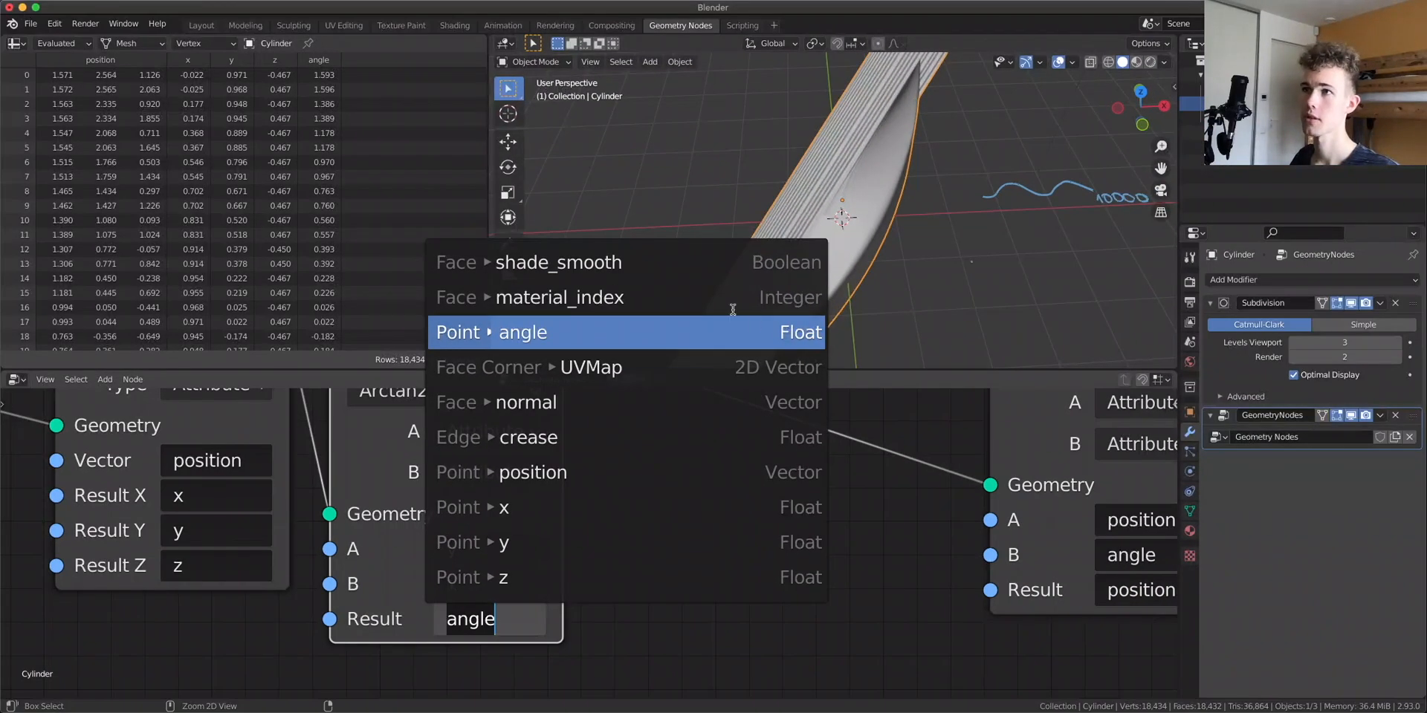
click(378, 154)
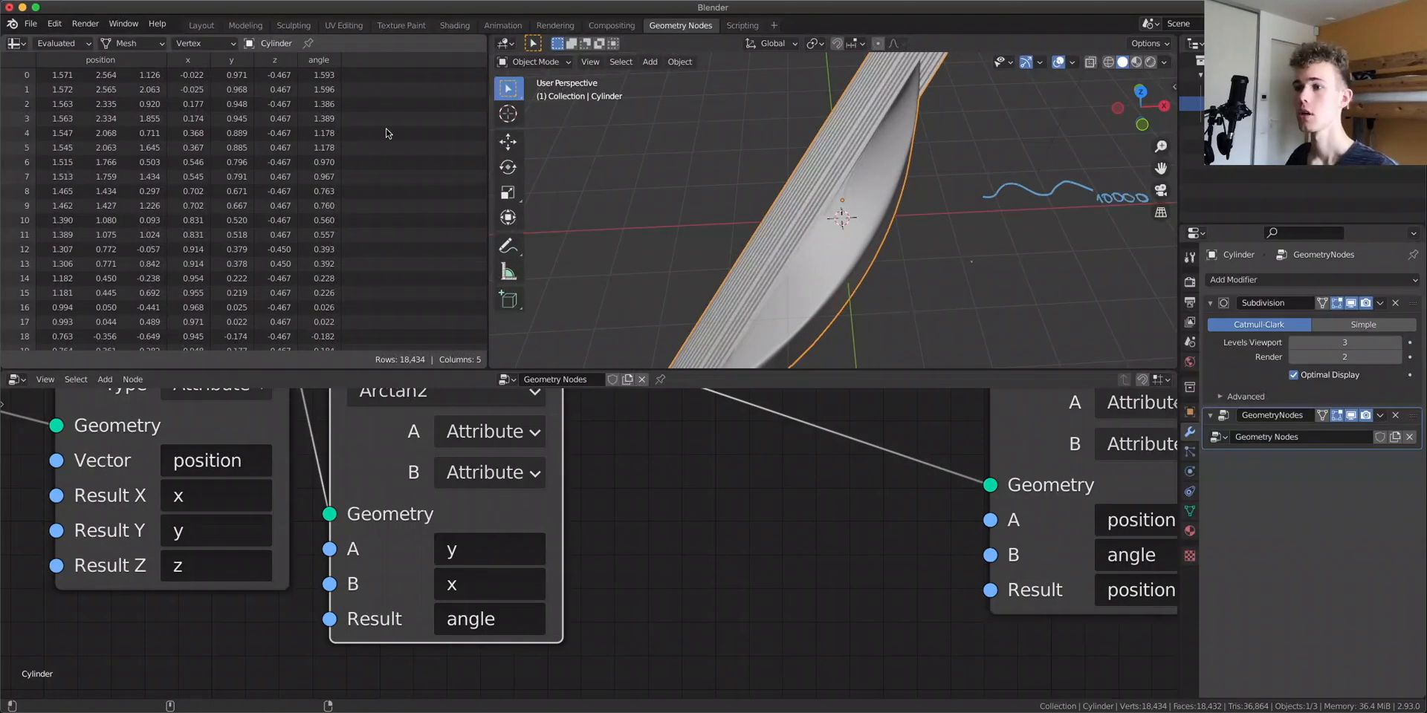
scroll(703, 509, down, 4)
middle_drag(704, 510, 529, 548)
middle_drag(701, 476, 598, 496)
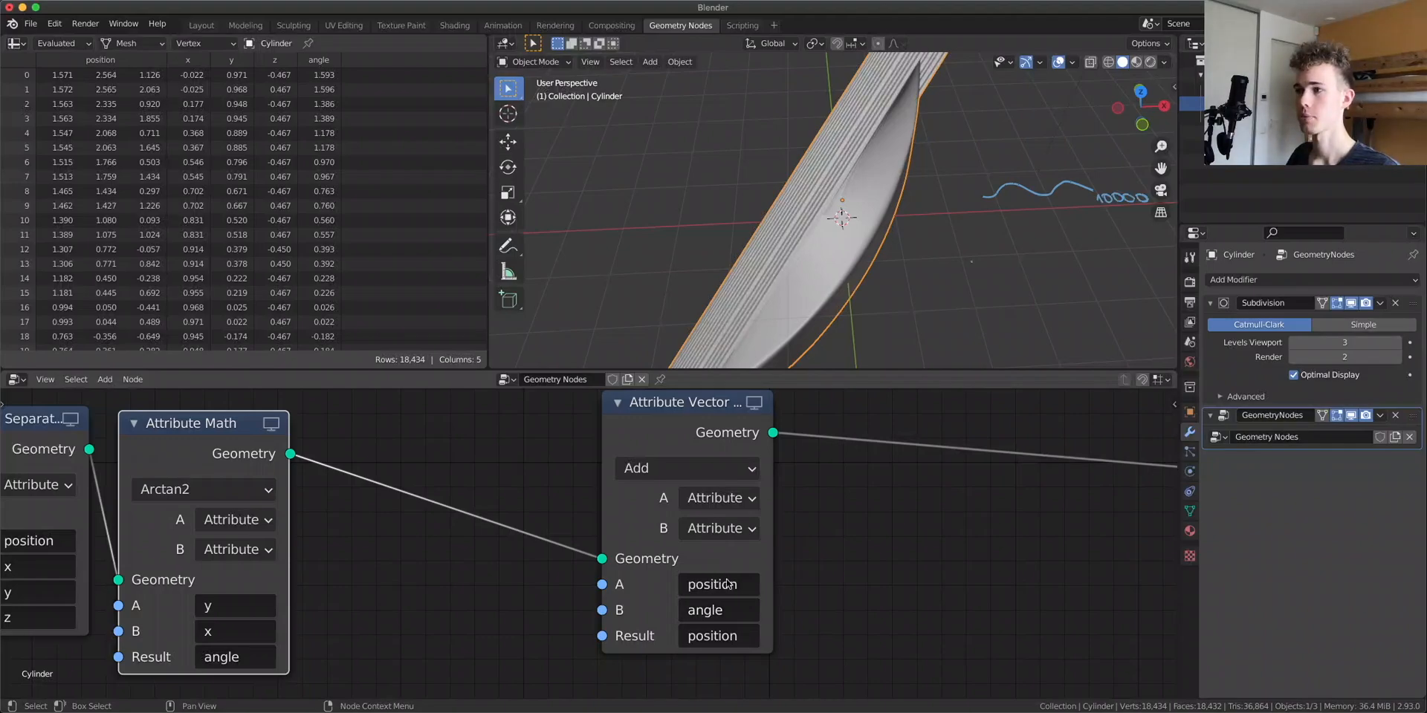
Widen the Attribute Vector Math node and reselect position as its A attribute
drag(773, 499, 878, 499)
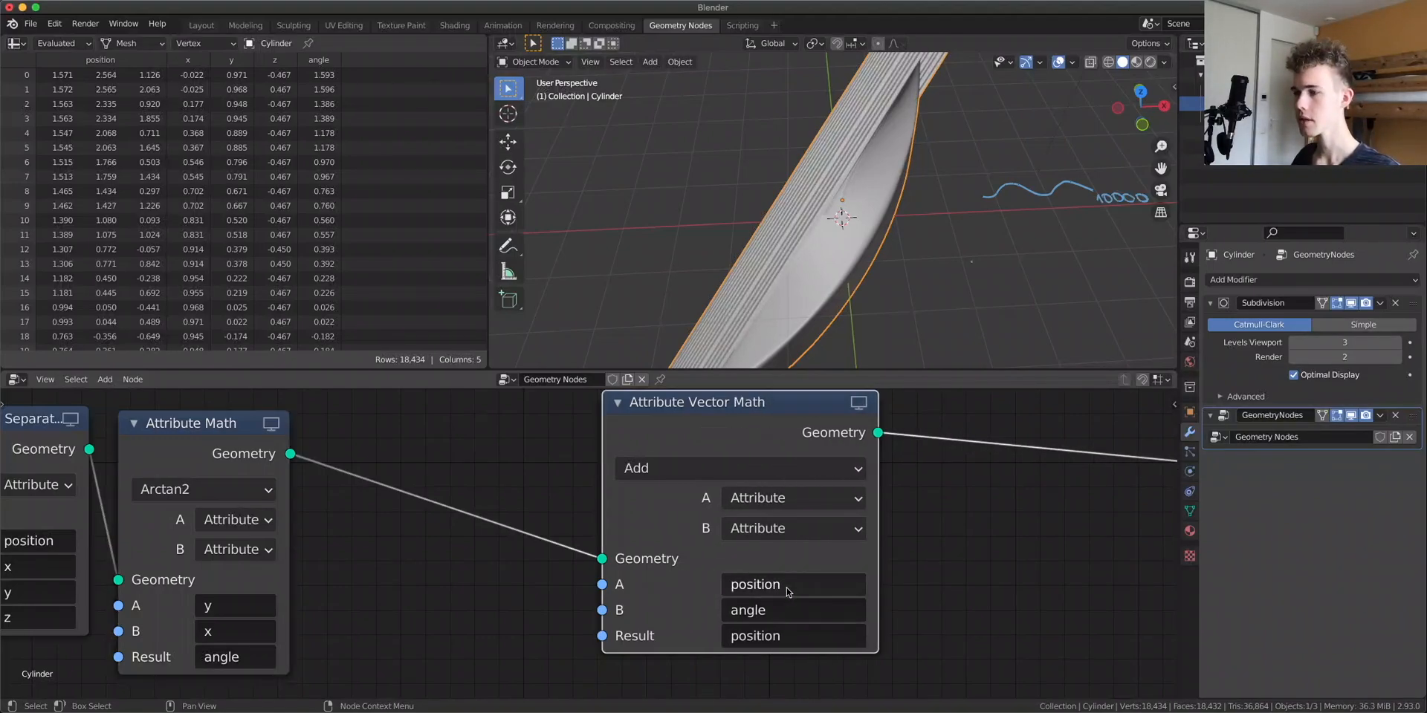
click(792, 586)
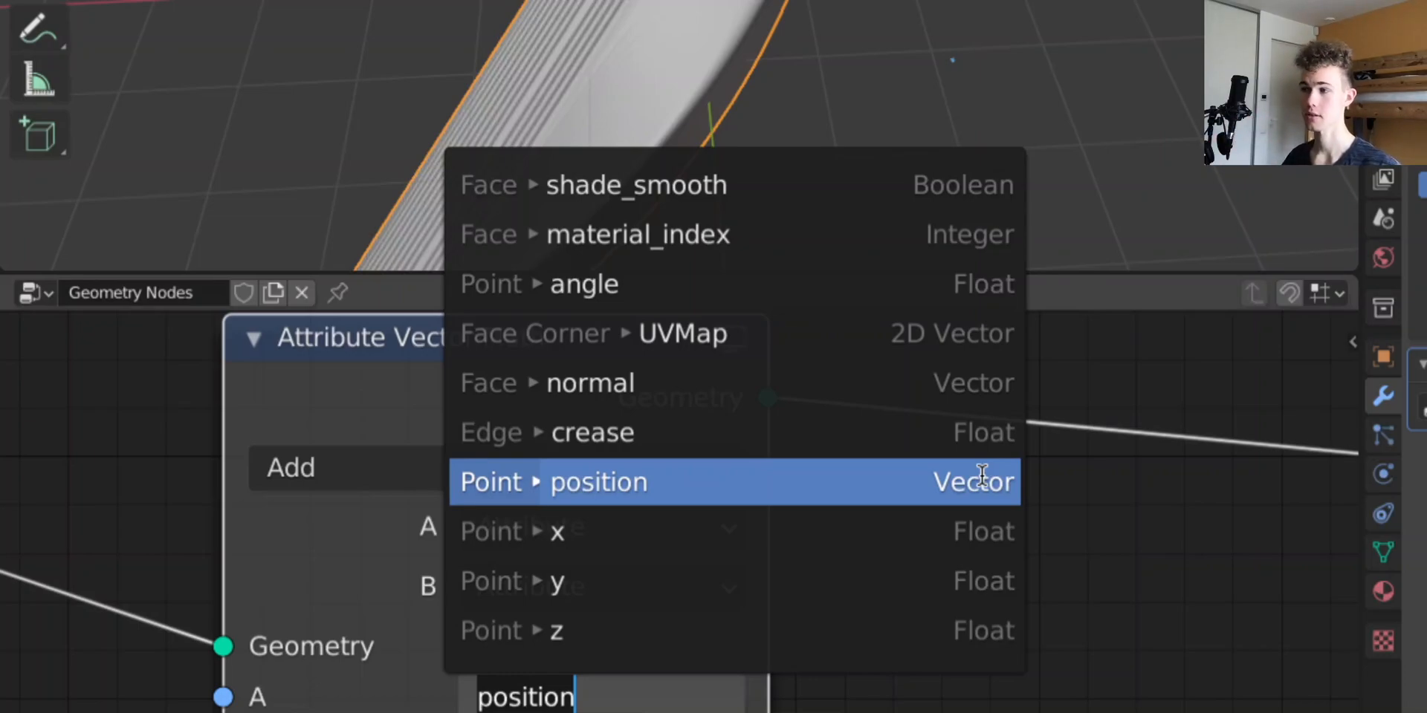
click(1016, 490)
scroll(640, 604, down, 2)
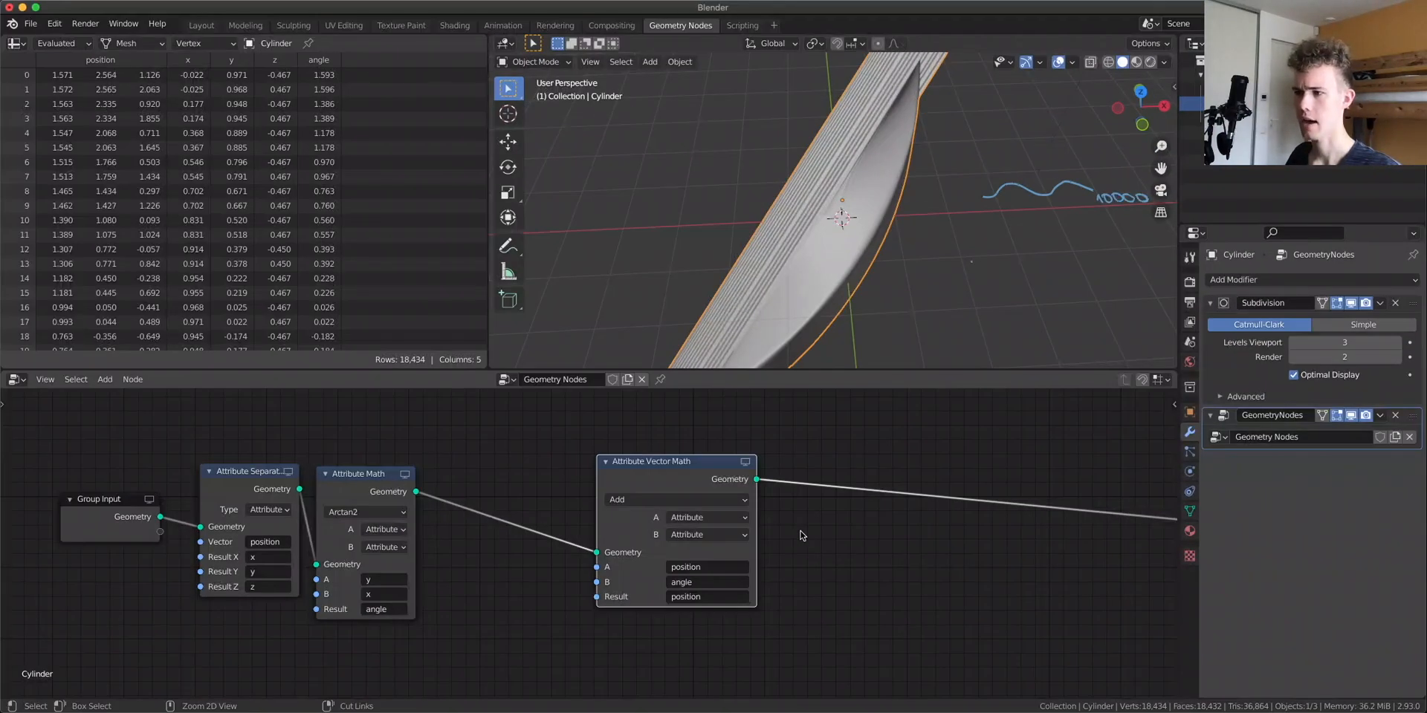
scroll(595, 654, up, 3)
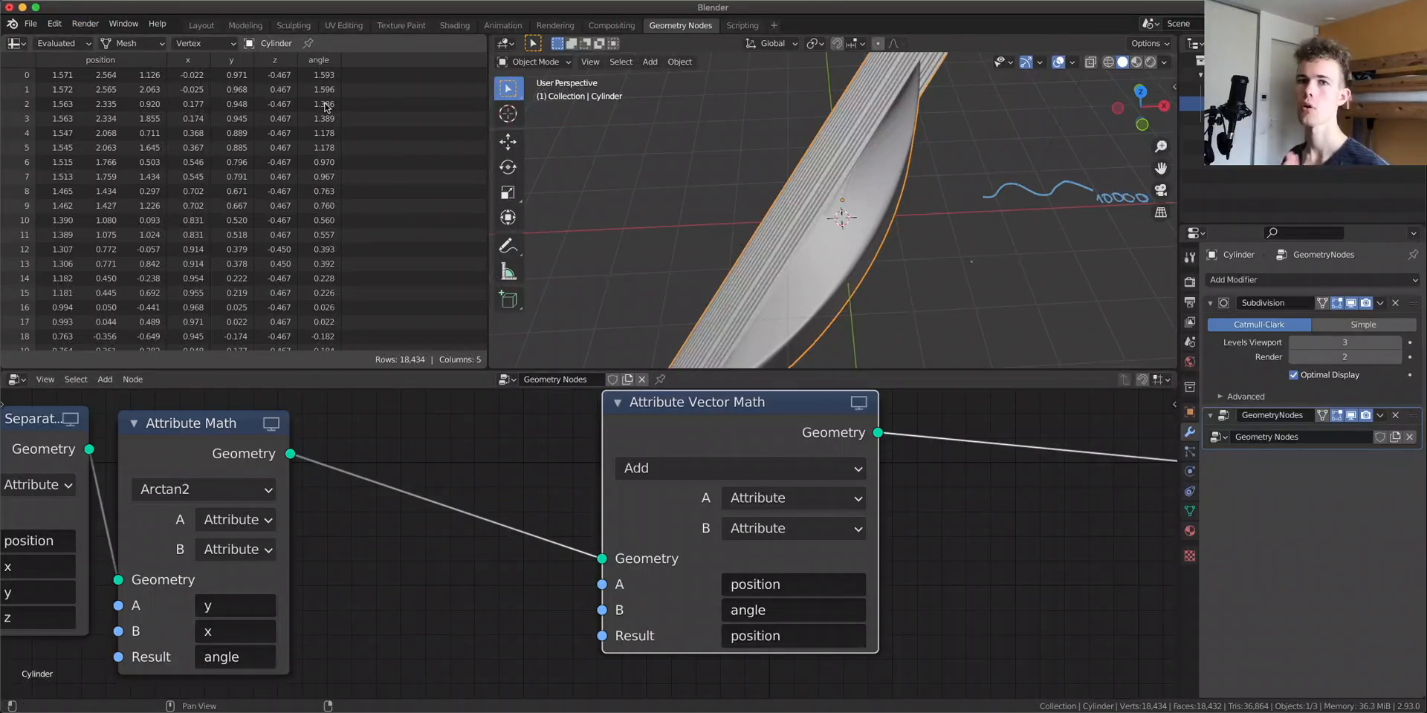
Move the Attribute Vector Math node aside and place a duplicate of it after the Attribute Math node
scroll(997, 229, down, 5)
middle_drag(997, 230, 834, 206)
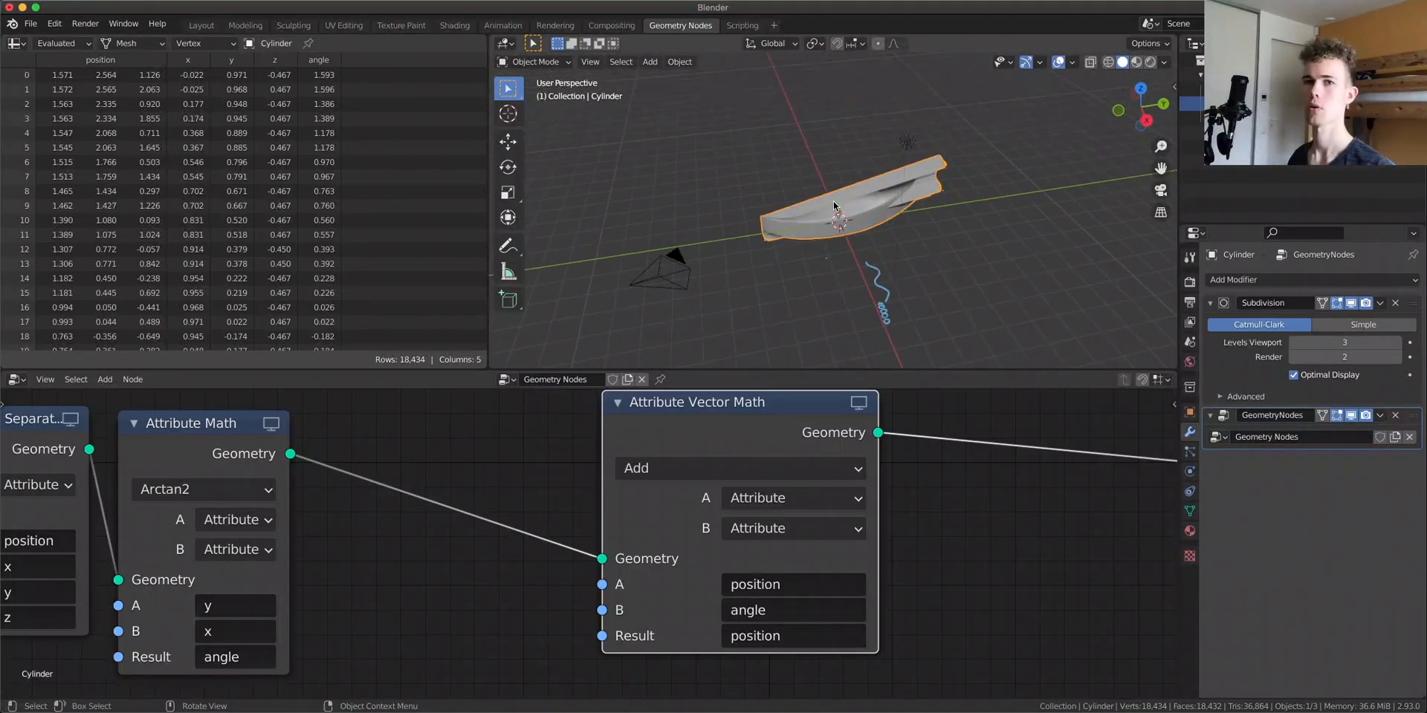
scroll(830, 214, up, 4)
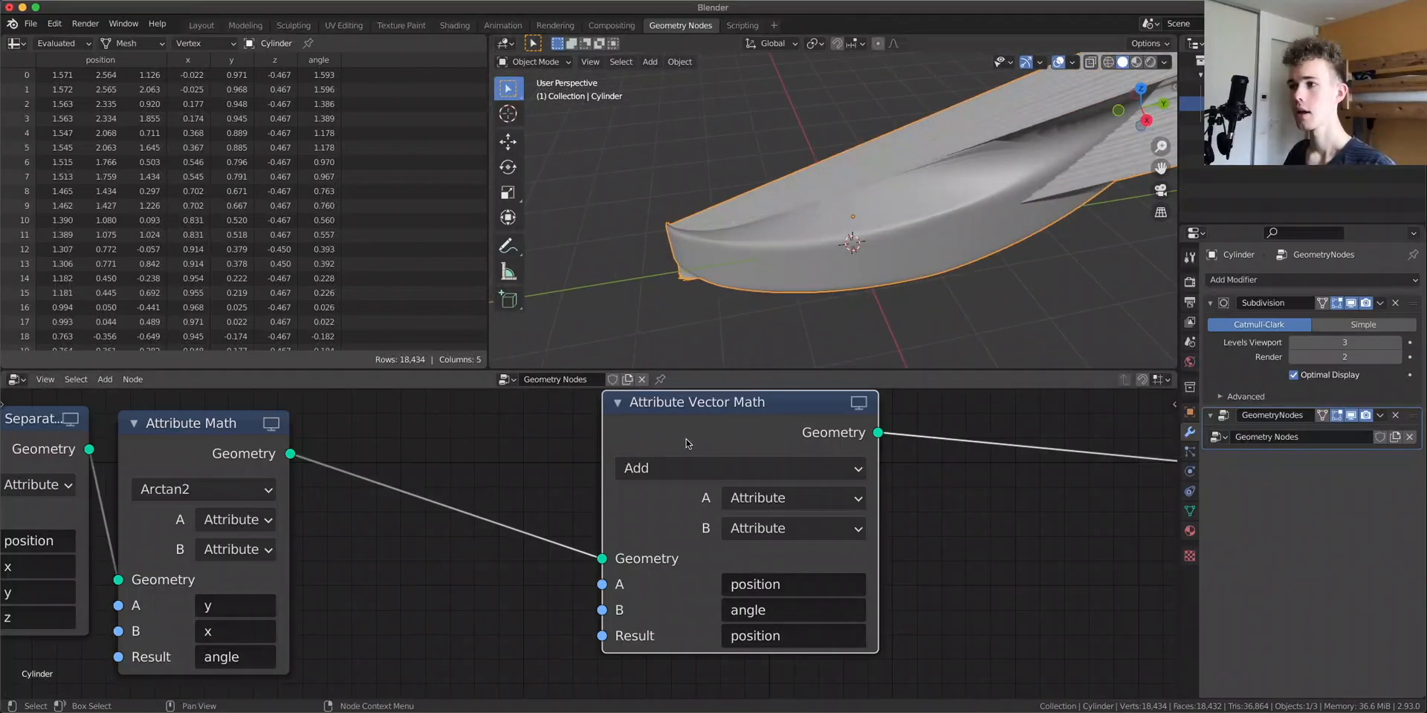
key(g)
click(900, 452)
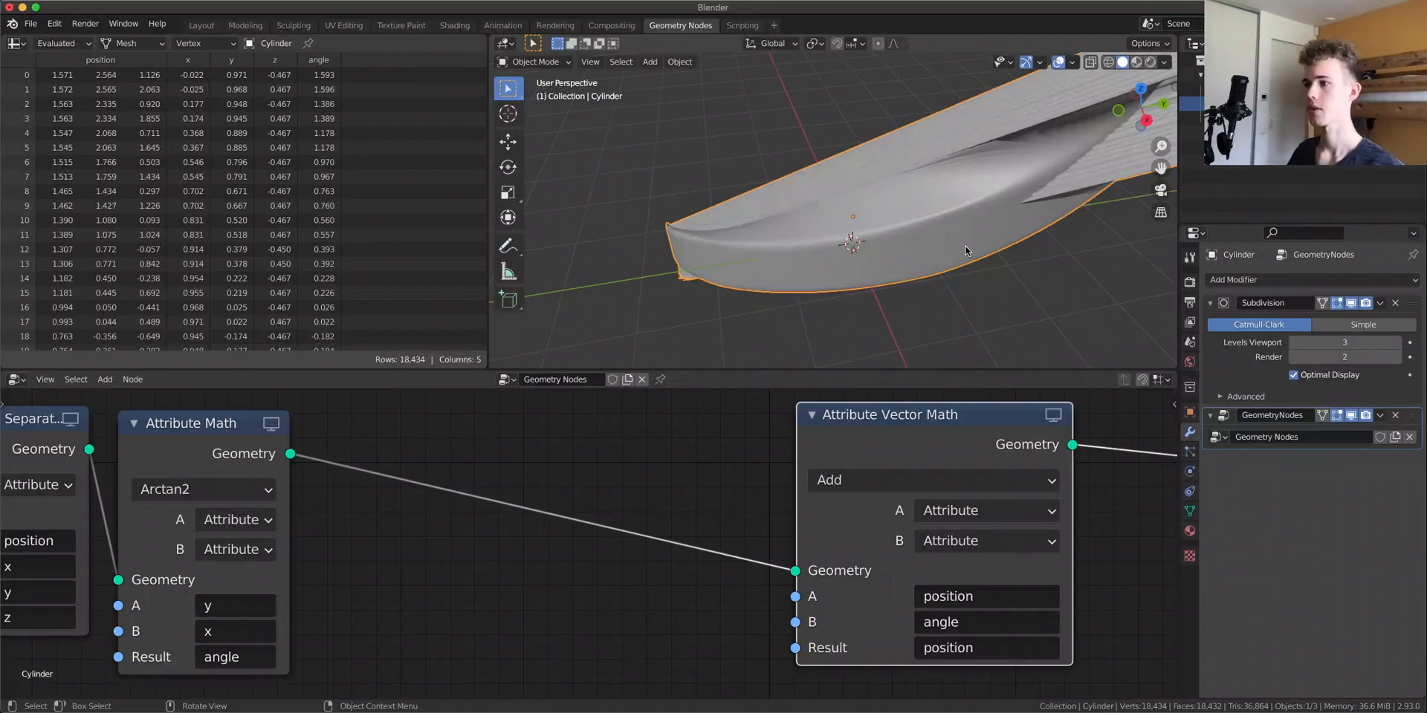
key(shift+d)
click(509, 450)
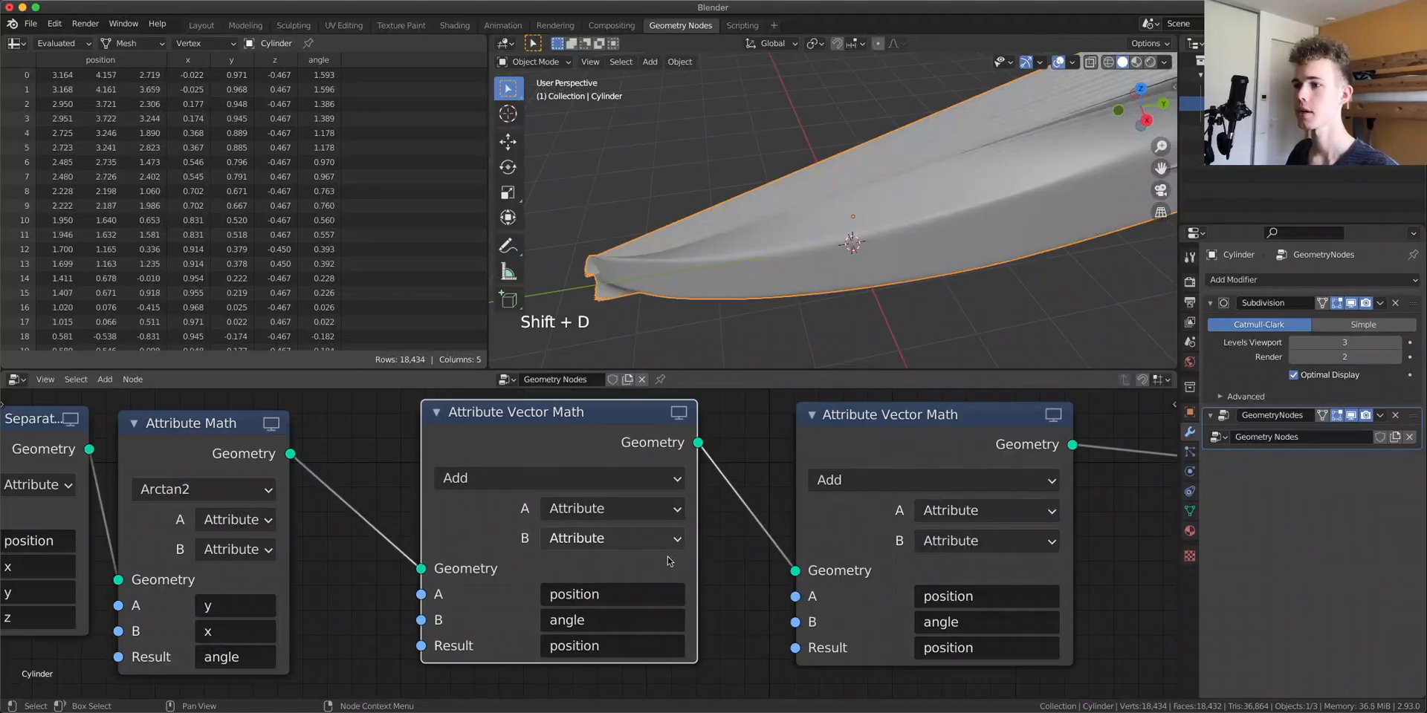
Set the duplicated node's A and Result attributes to angle
click(595, 595)
click(610, 386)
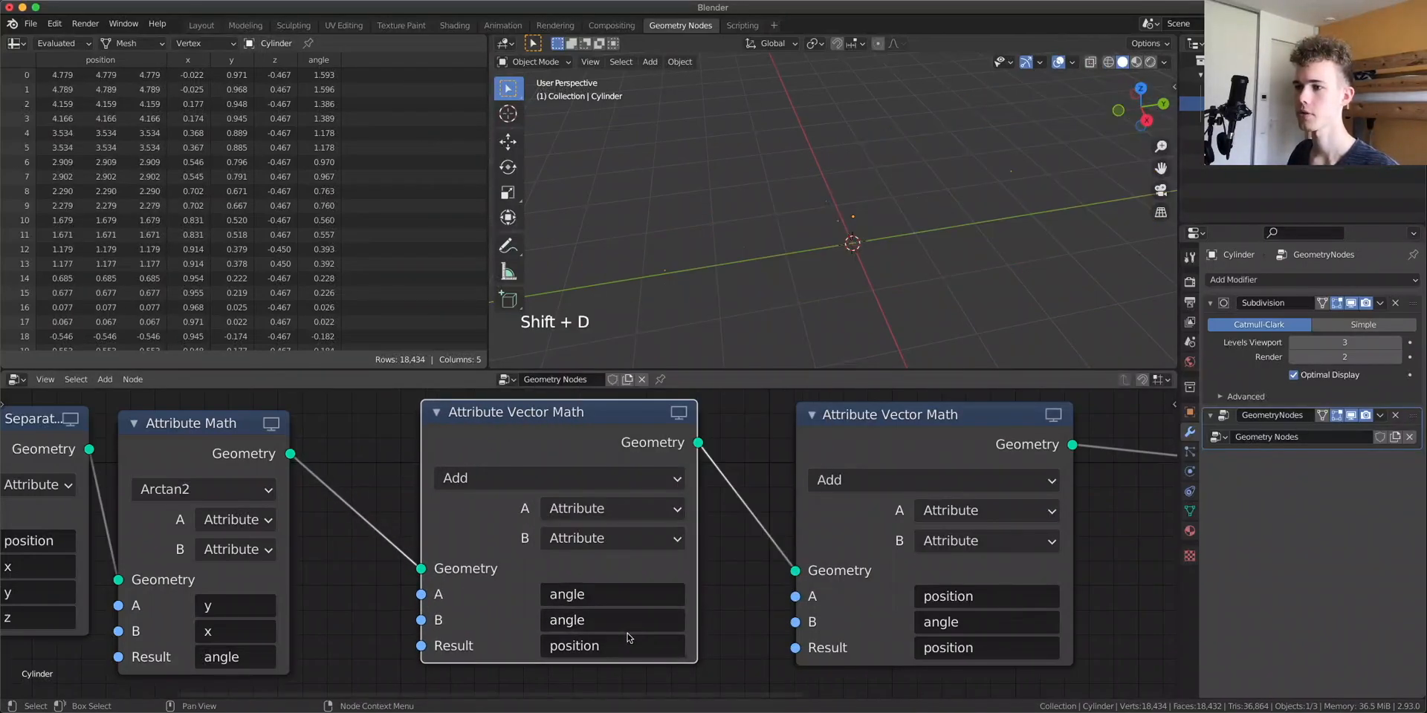
click(587, 645)
click(640, 437)
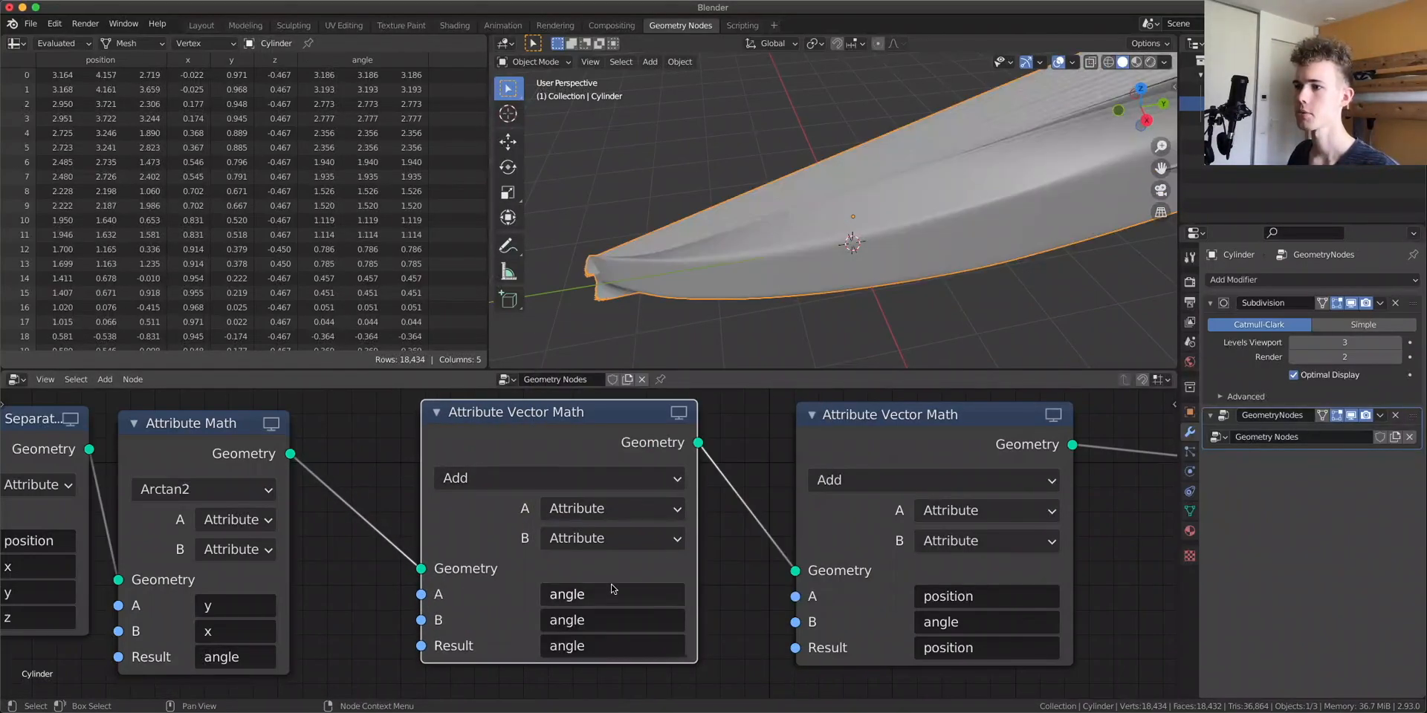
Switch the duplicate's B input to Vector, set its operation to Multiply, and set B's Z to 1
click(617, 538)
click(623, 594)
click(559, 477)
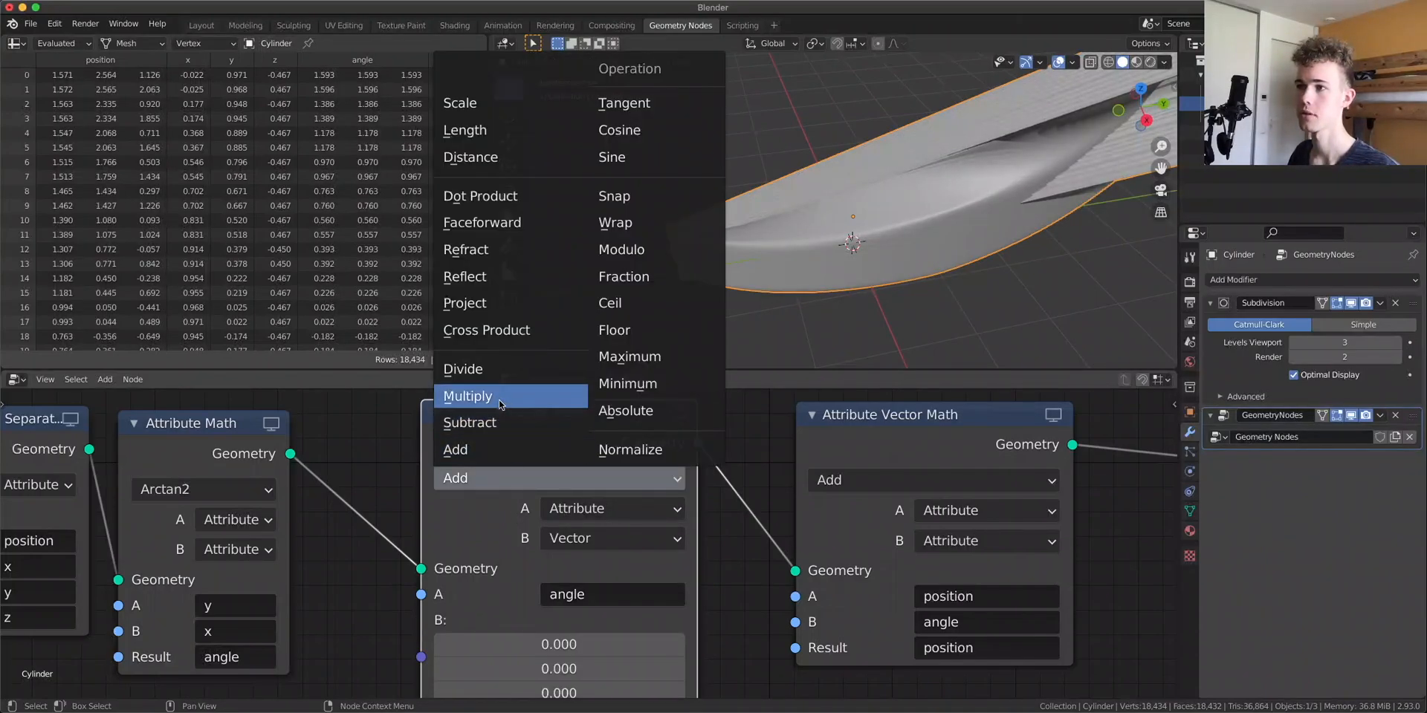
click(468, 359)
middle_drag(667, 668, 688, 595)
click(594, 620)
text(1)
key(Return)
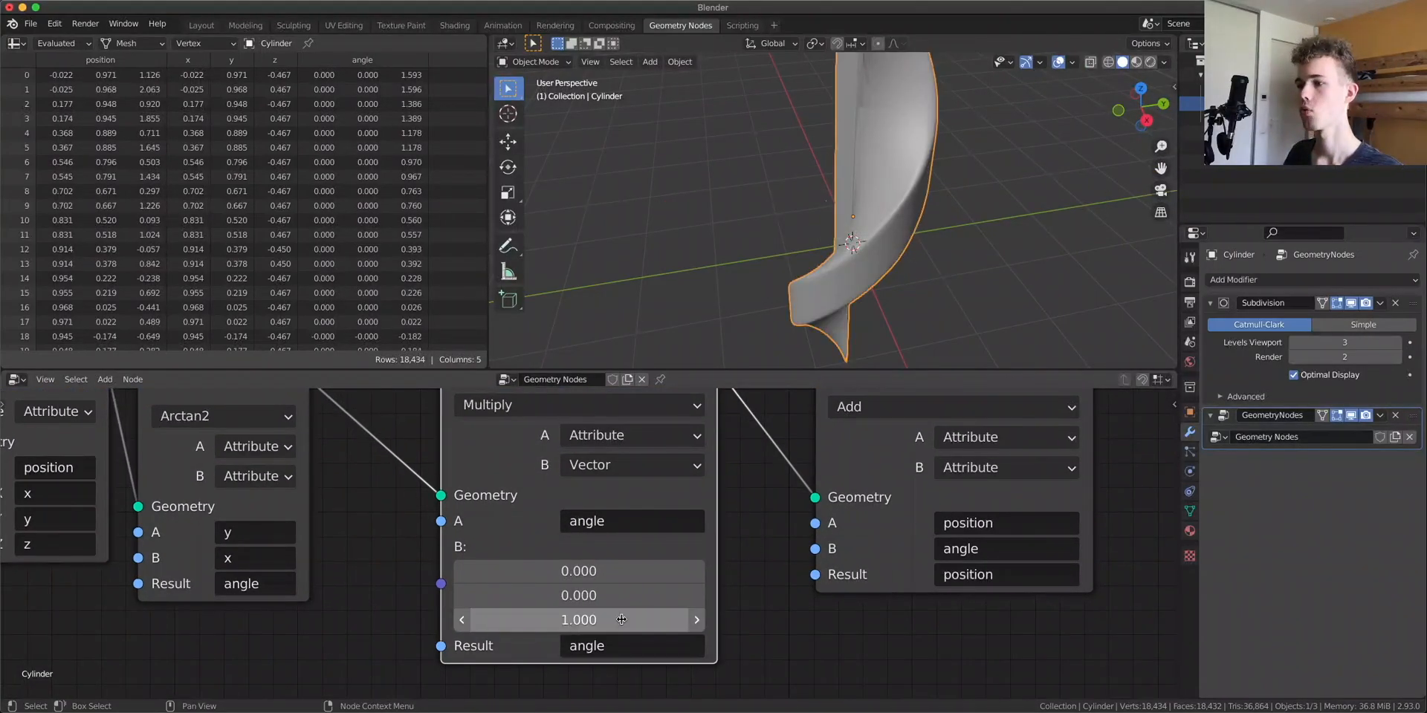
Reselect angle as the B attribute of the Add vector node
middle_drag(720, 473, 731, 513)
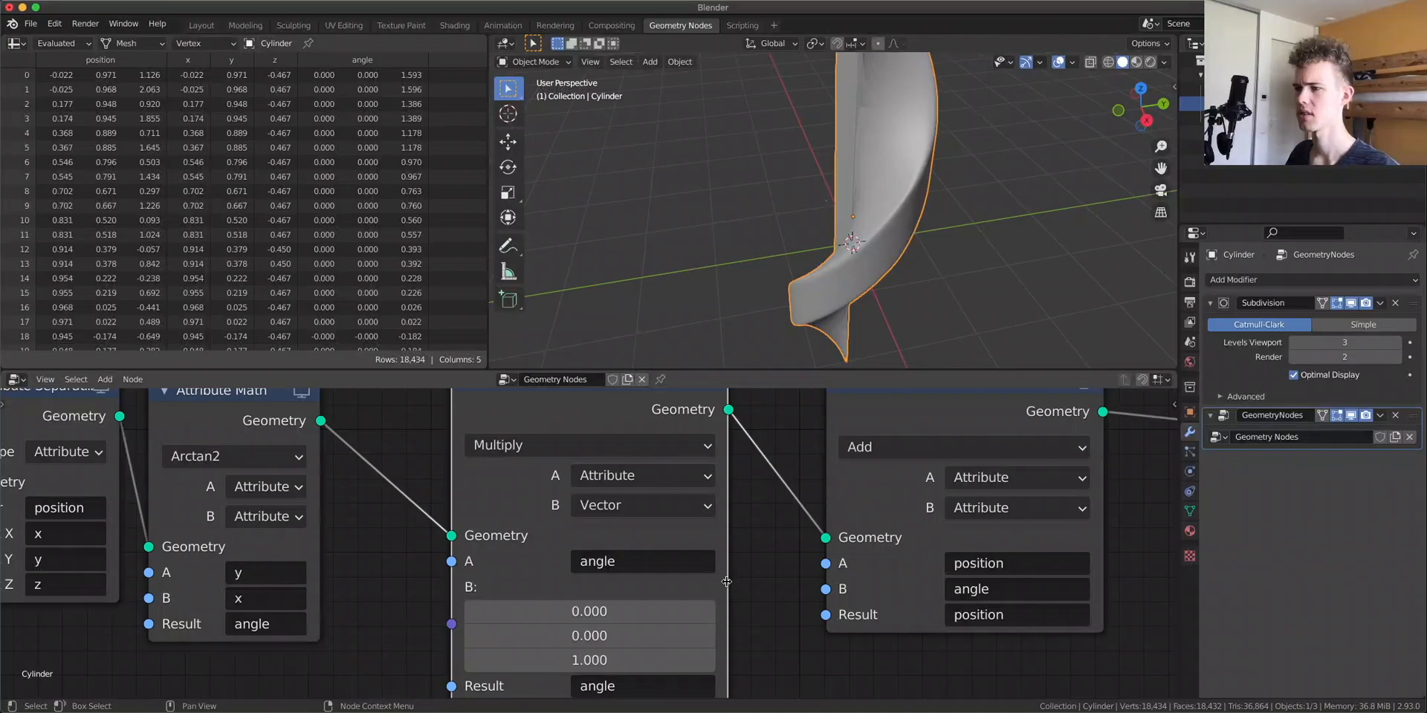
scroll(643, 579, down, 2)
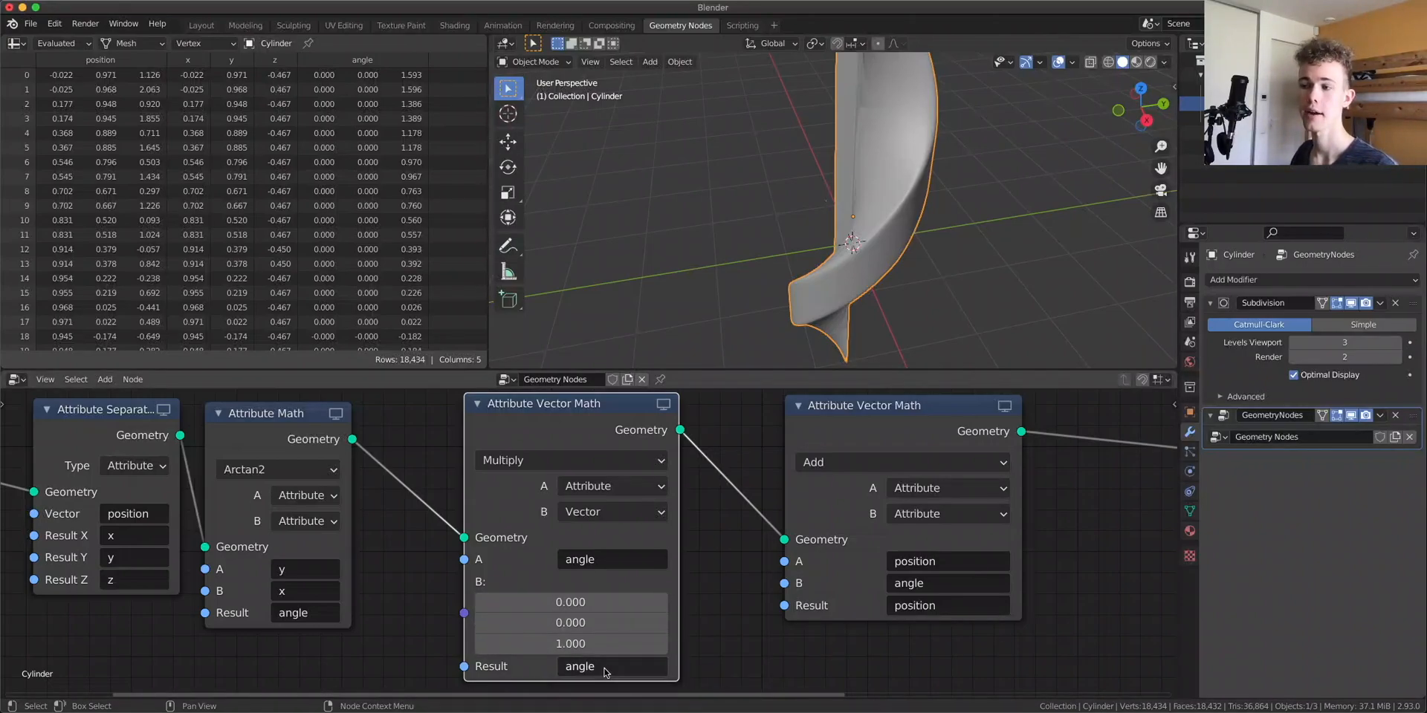
click(969, 583)
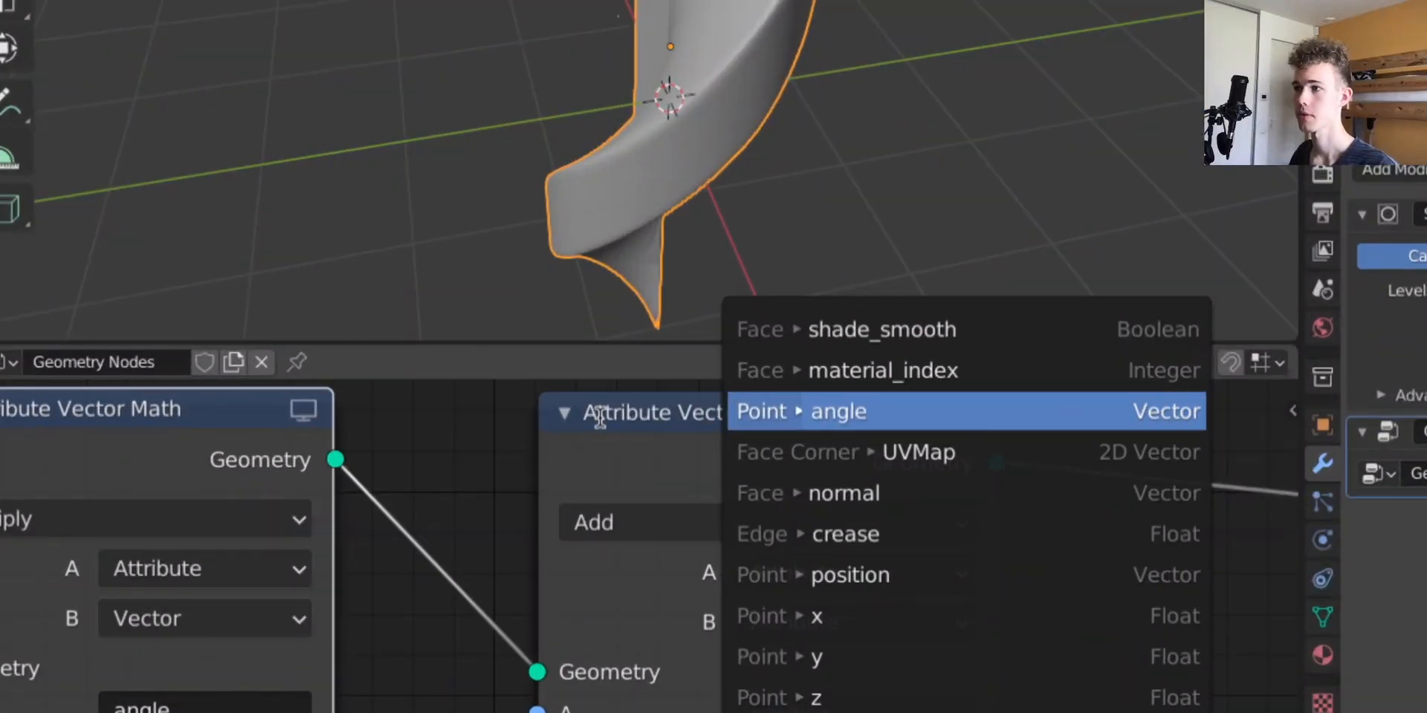
key(Return)
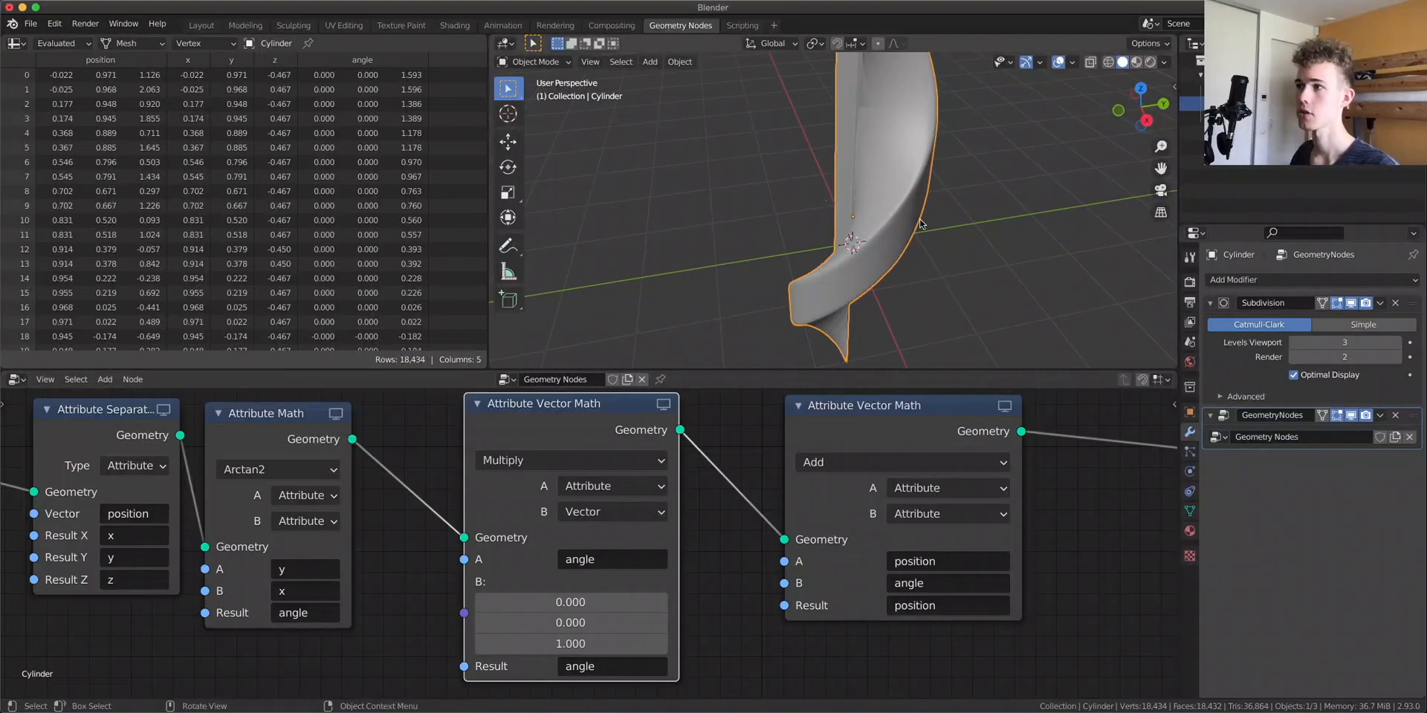
Set the Z component of the Multiply vector node's B to 0.110
middle_drag(810, 238, 958, 213)
drag(576, 645, 510, 645)
middle_drag(893, 268, 727, 214)
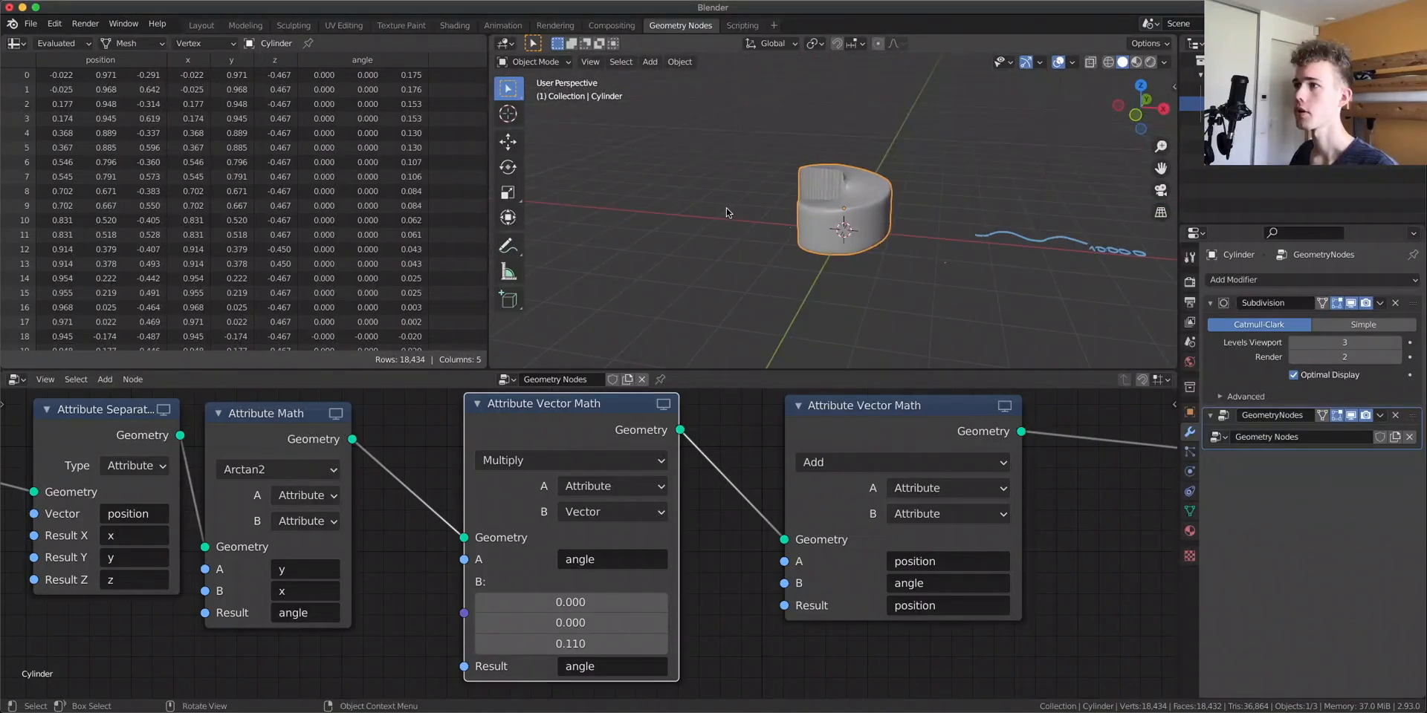
Inspect the deformed cylinder in the viewport from several angles, toggling the Geometry Nodes modifier display
scroll(904, 170, up, 5)
middle_drag(904, 169, 1079, 193)
middle_drag(924, 247, 810, 226)
scroll(822, 264, up, 4)
scroll(810, 226, up, 3)
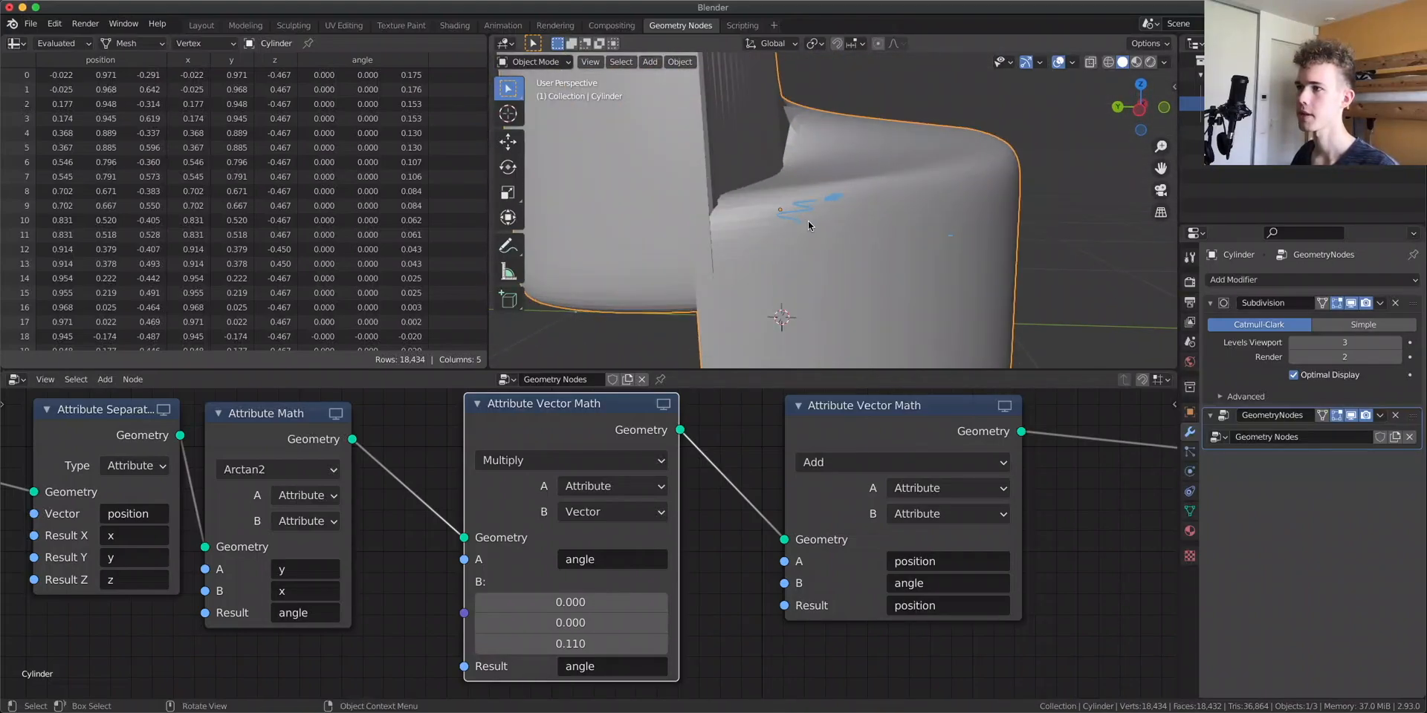
click(1351, 415)
click(1351, 416)
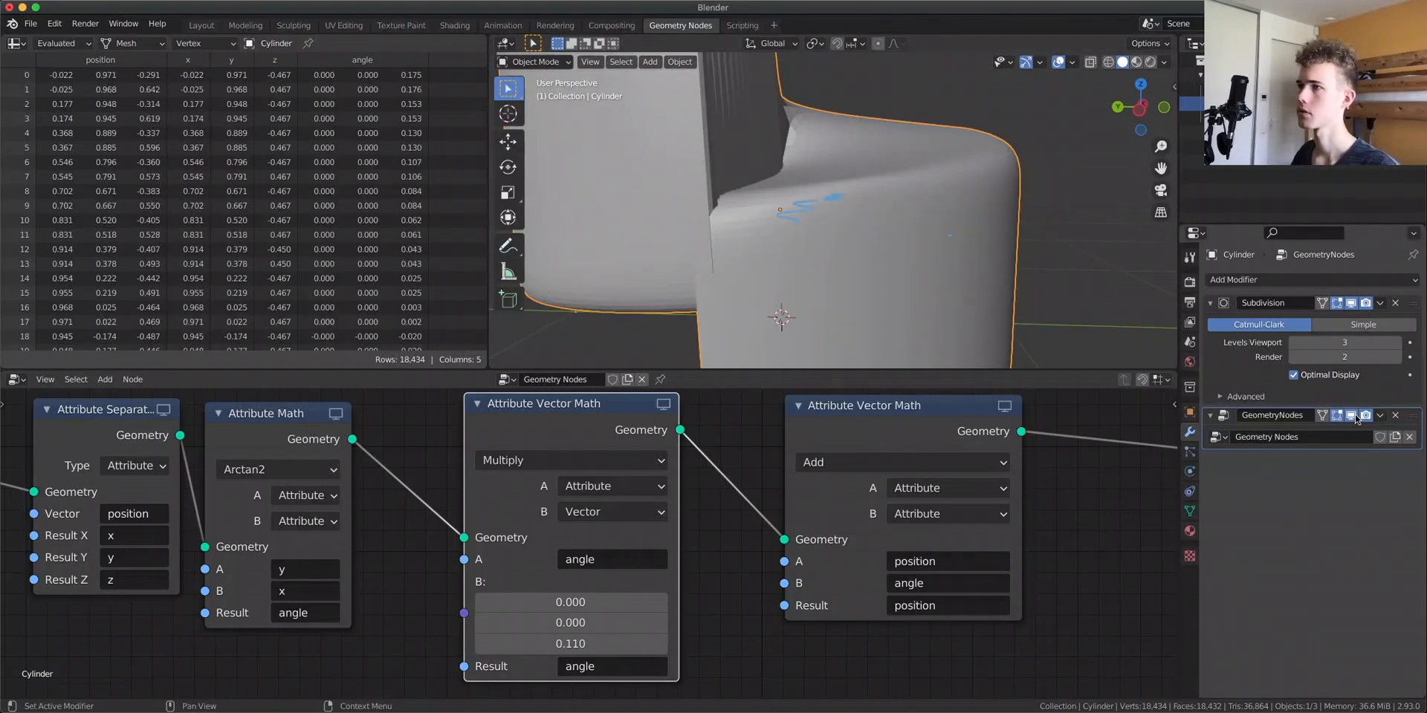
middle_drag(813, 195, 674, 173)
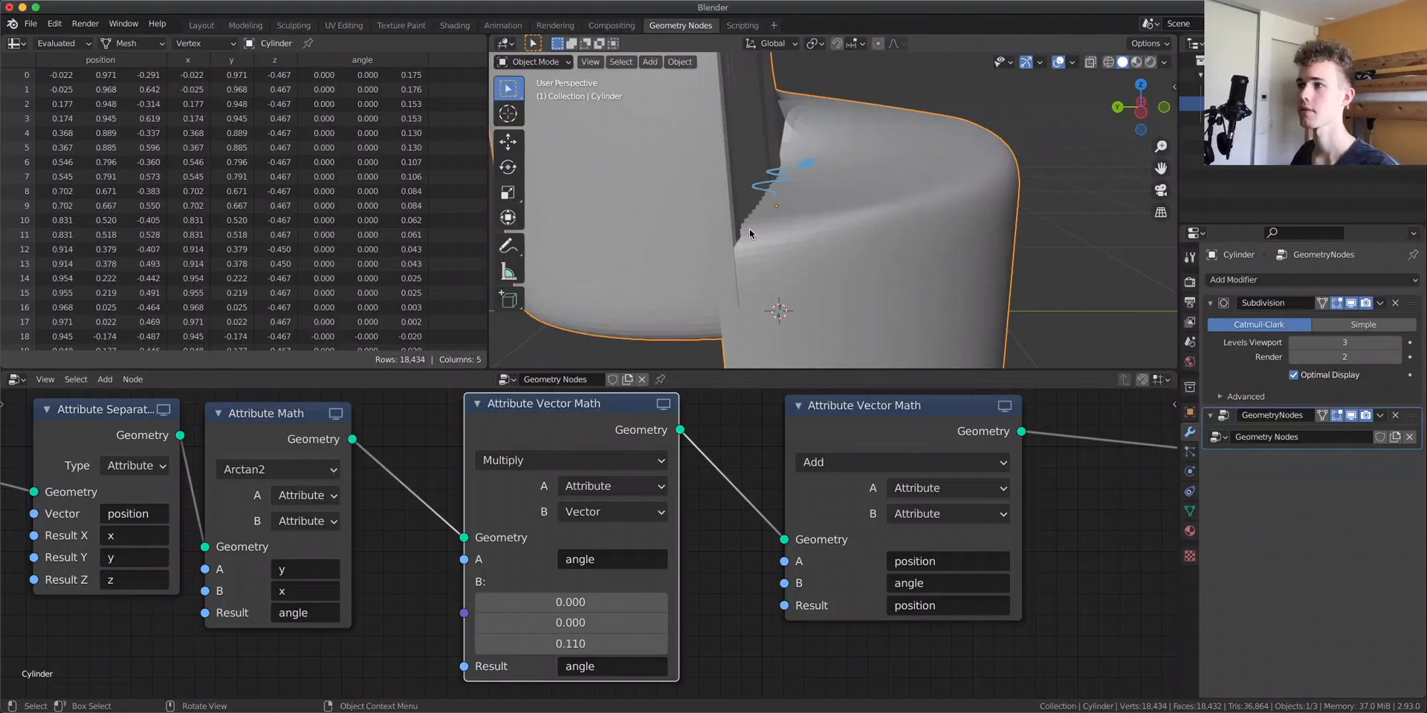
middle_drag(750, 230, 607, 232)
middle_drag(929, 124, 835, 136)
middle_drag(929, 145, 669, 152)
scroll(588, 543, down, 1)
scroll(752, 229, down, 3)
middle_drag(752, 229, 910, 209)
Duplicate the Arctan2 Attribute Math node and set the copy to Sine with angle as A and Result
click(455, 25)
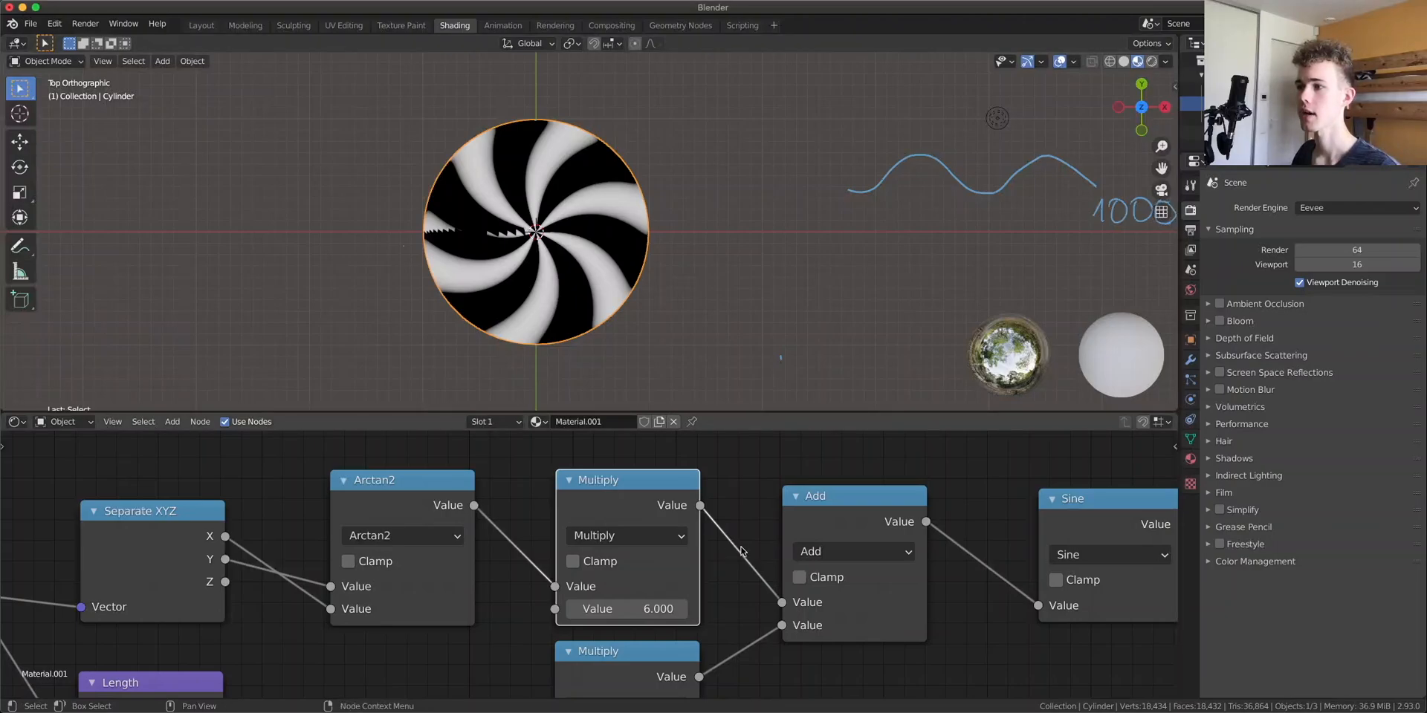
middle_drag(968, 541, 745, 529)
drag(877, 504, 873, 500)
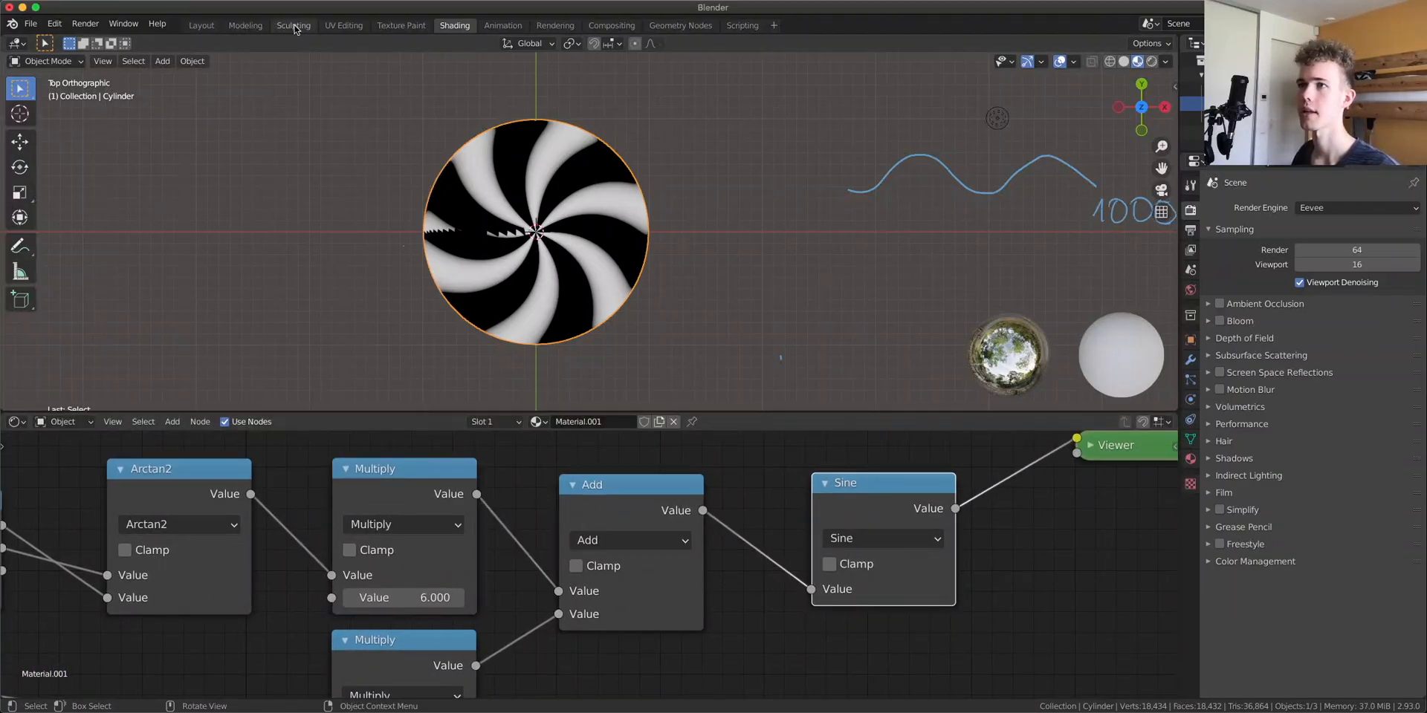
click(680, 27)
click(324, 464)
key(shift+d)
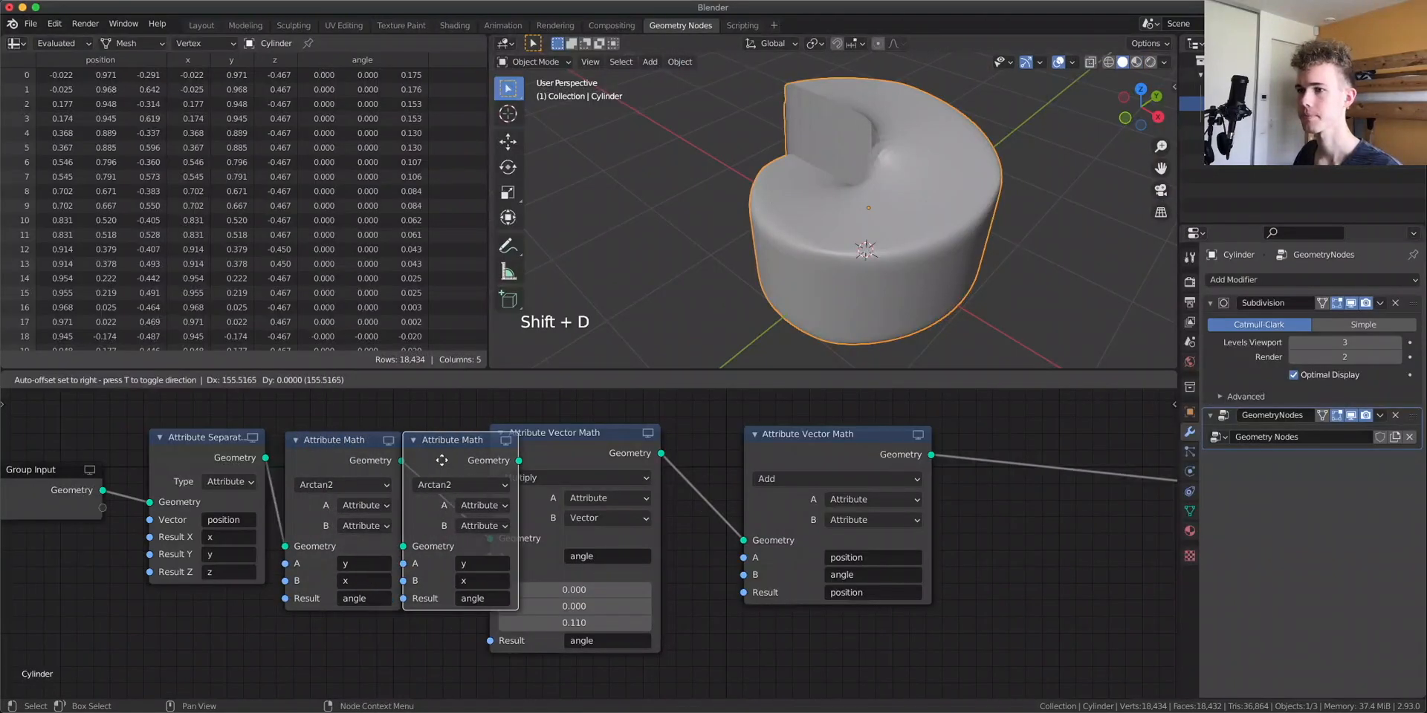
click(476, 465)
scroll(546, 568, up, 1)
click(546, 569)
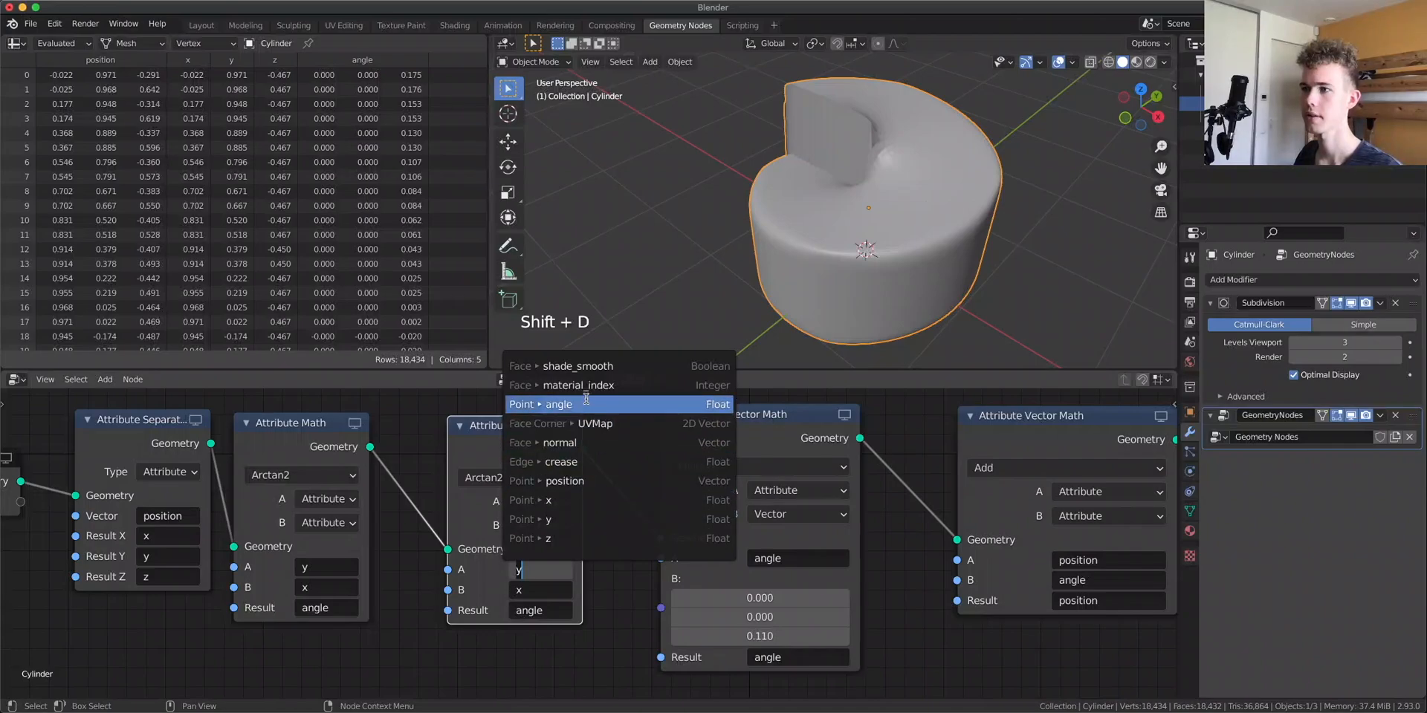
click(550, 404)
click(537, 479)
click(885, 233)
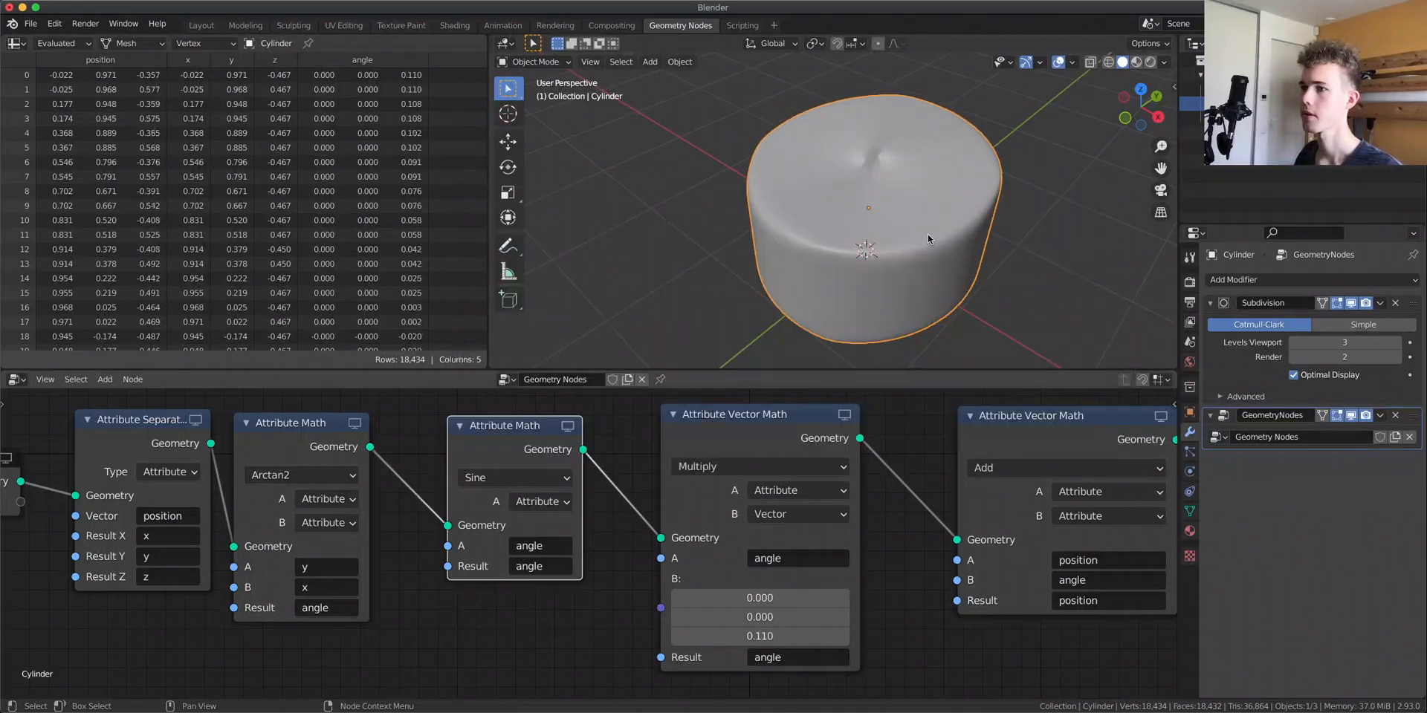
drag(513, 454, 508, 478)
middle_drag(842, 233, 937, 194)
scroll(937, 194, up, 3)
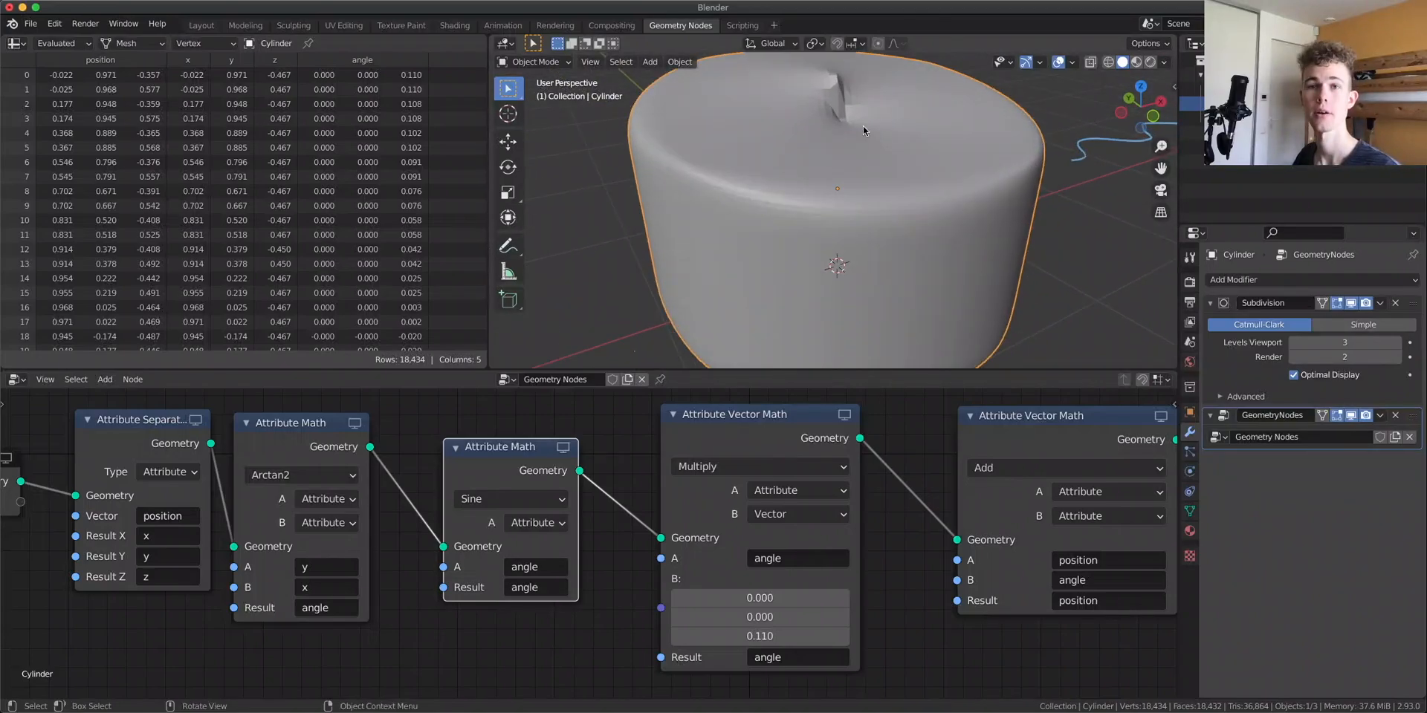
Duplicate the Sine node, set the copy to Multiply with a Float B of 6, before the Sine node
click(455, 25)
drag(430, 499, 422, 480)
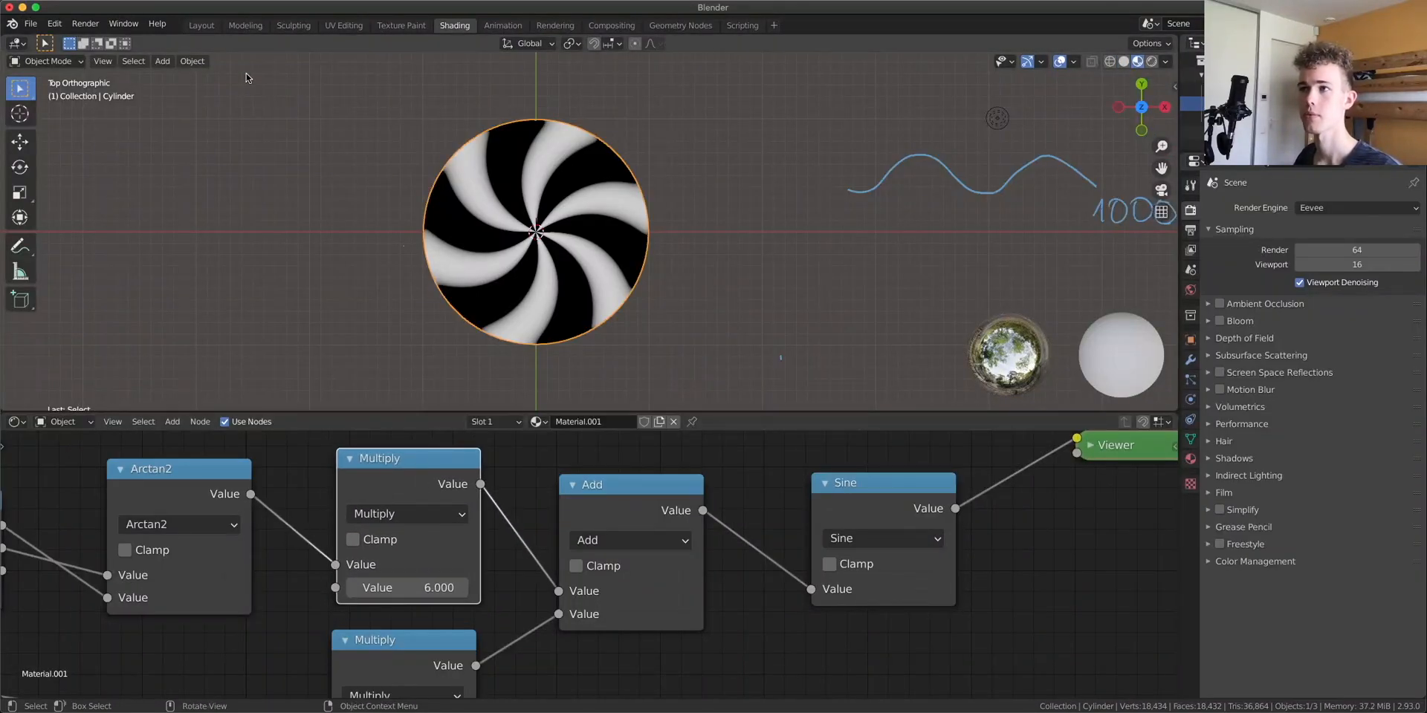
click(695, 27)
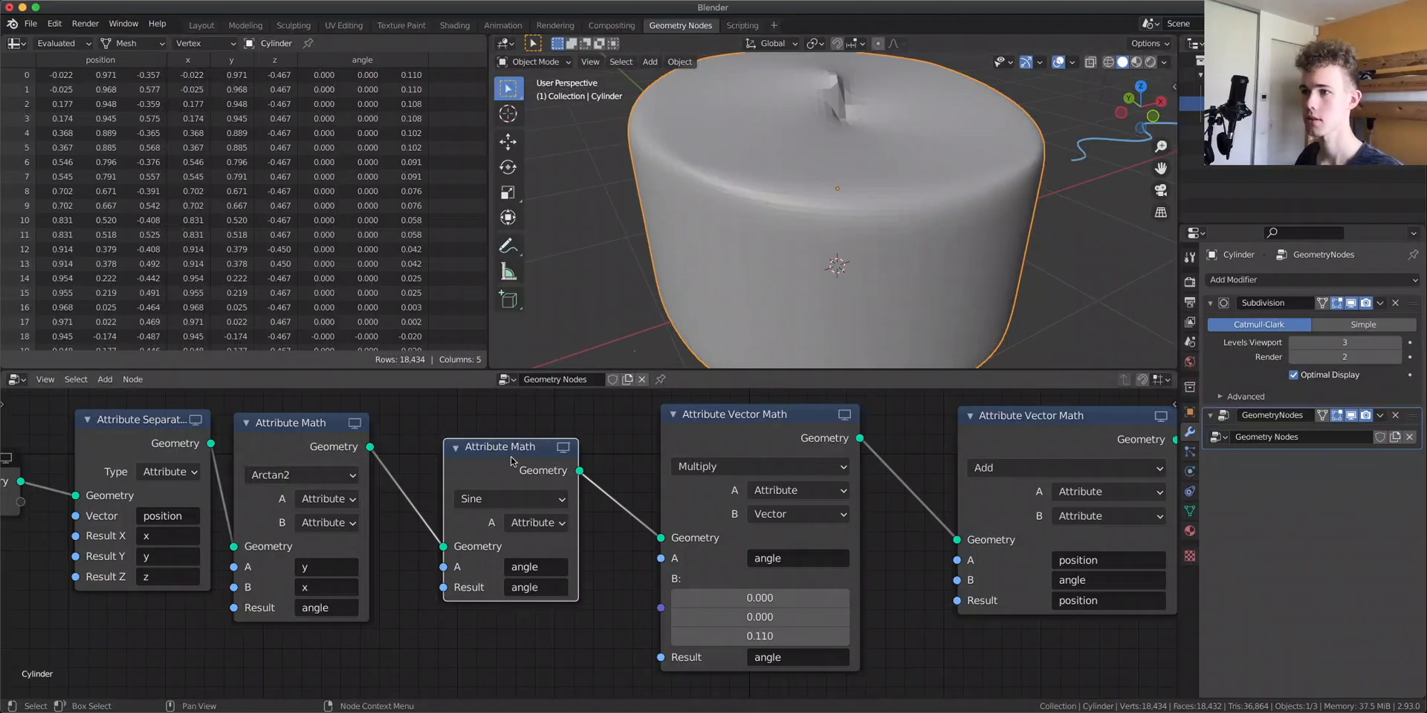
drag(513, 459, 529, 449)
key(shift+d)
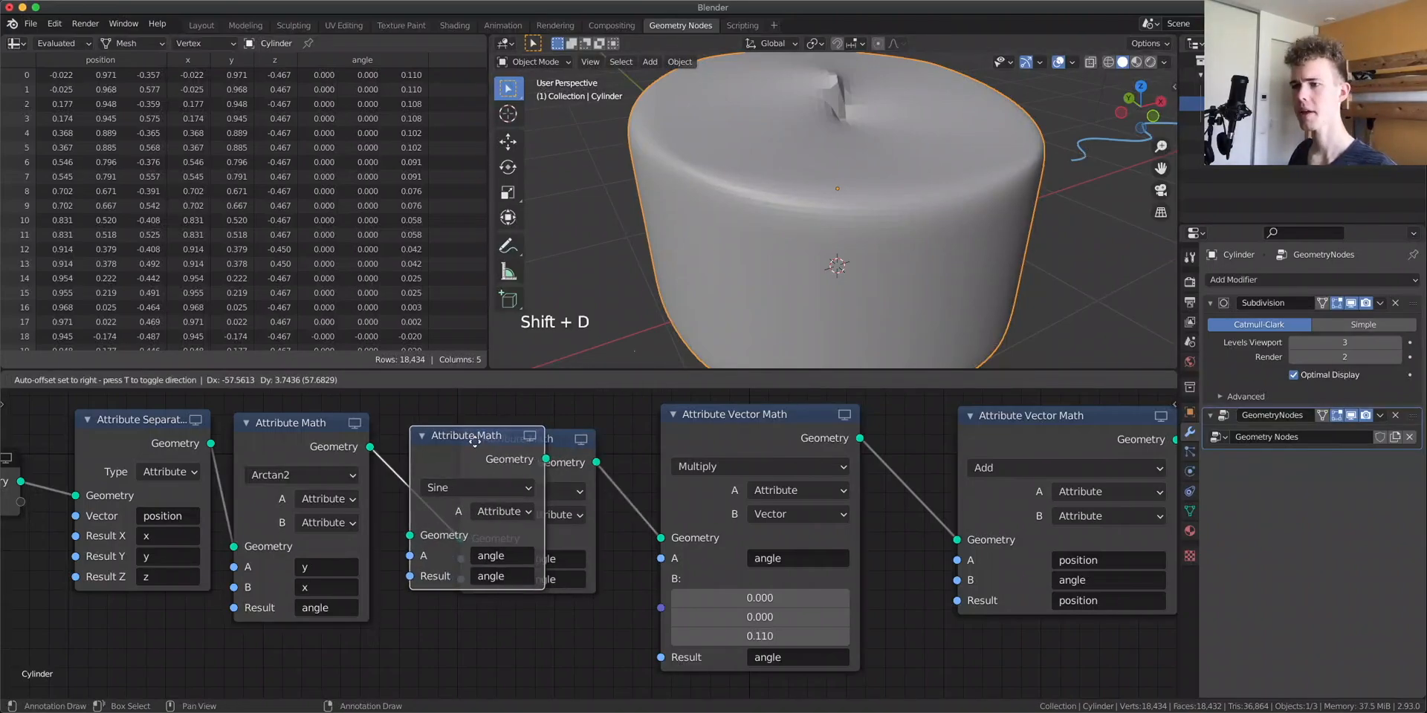
click(515, 446)
click(497, 487)
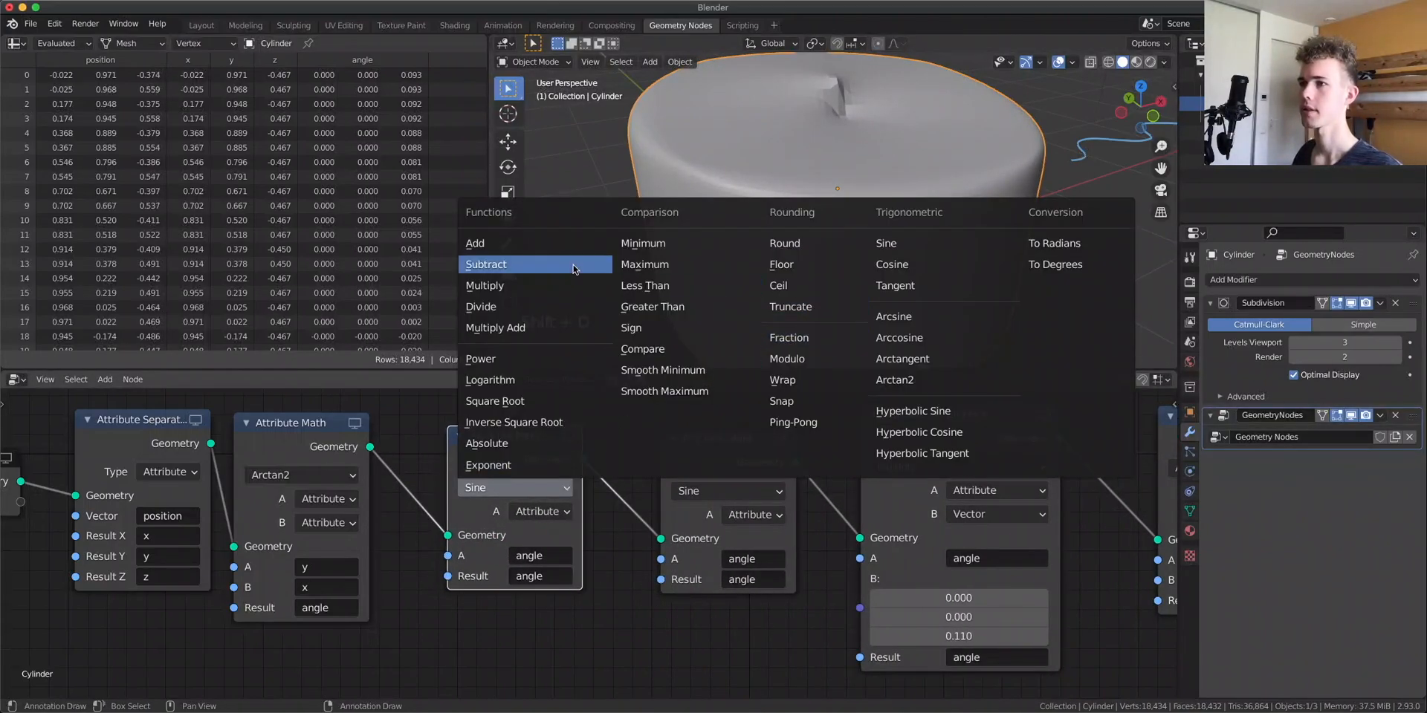
click(485, 285)
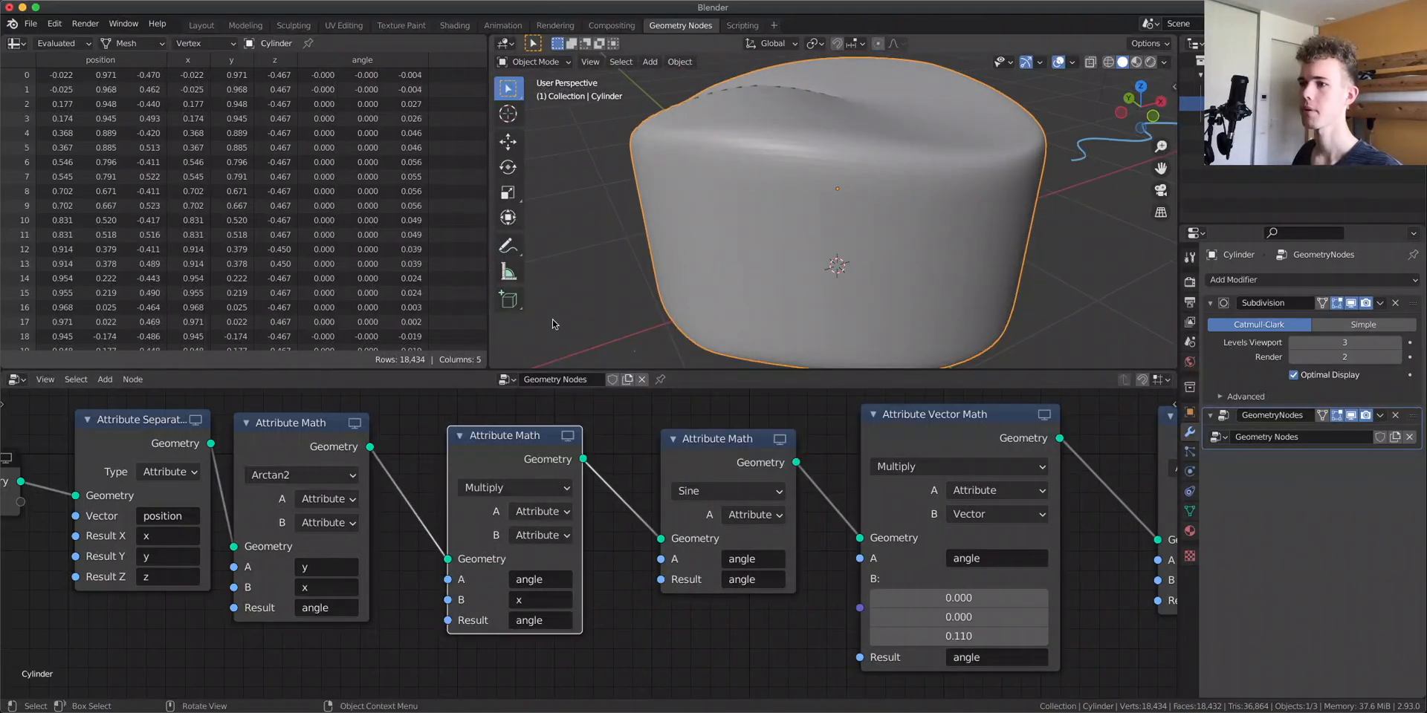
click(541, 600)
click(531, 535)
click(539, 579)
drag(540, 600, 594, 600)
click(562, 600)
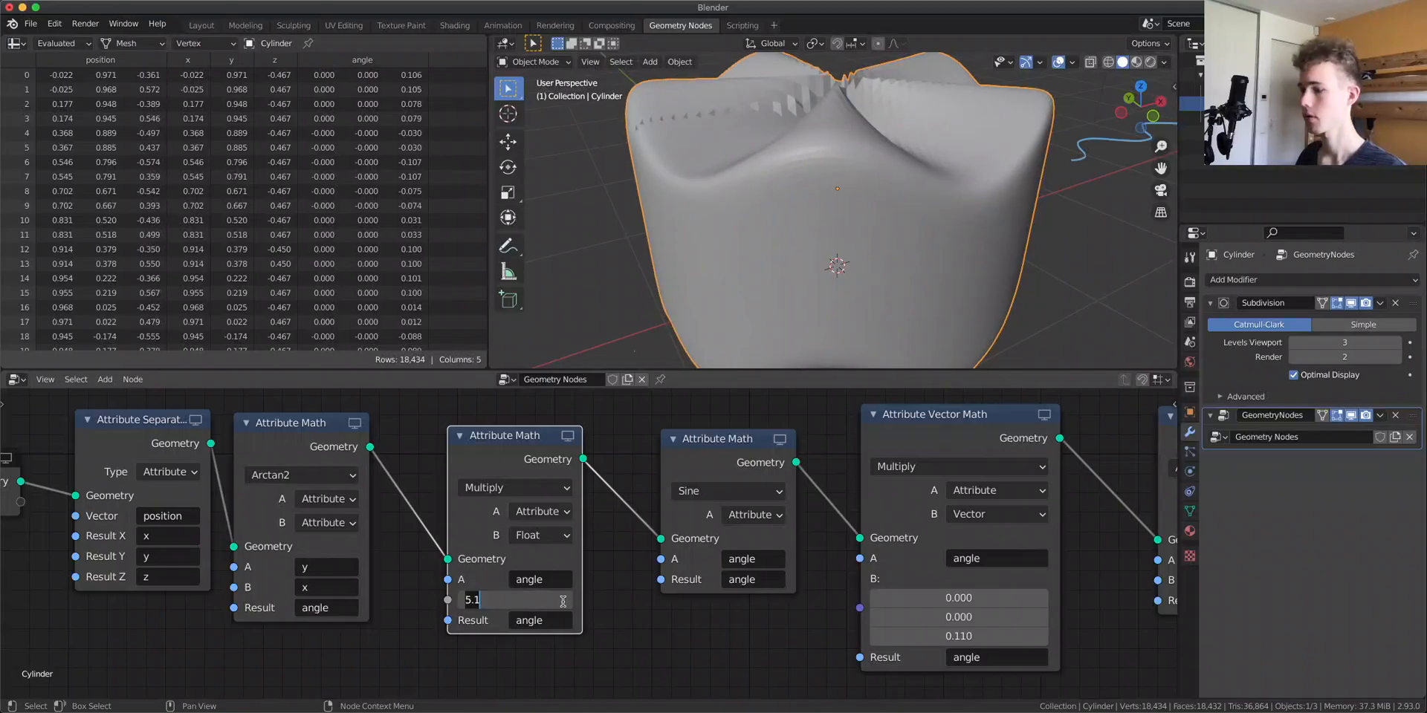
text(6)
key(Return)
Raise the Subdivision modifier's viewport levels to 4
mouse_move(841, 171)
middle_down()
mouse_move(865, 260)
mouse_move(817, 223)
mouse_move(758, 247)
mouse_move(913, 245)
mouse_move(889, 285)
mouse_move(815, 265)
middle_up()
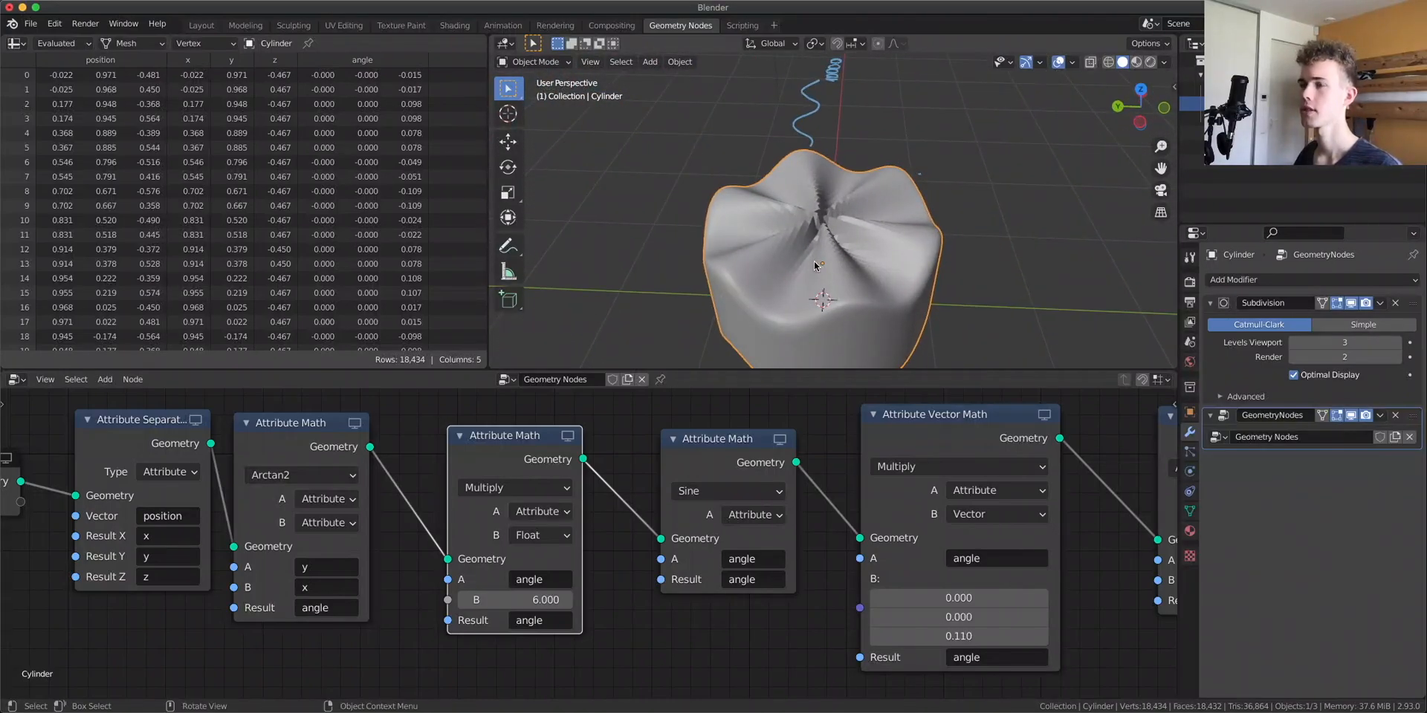
middle_drag(919, 297, 843, 271)
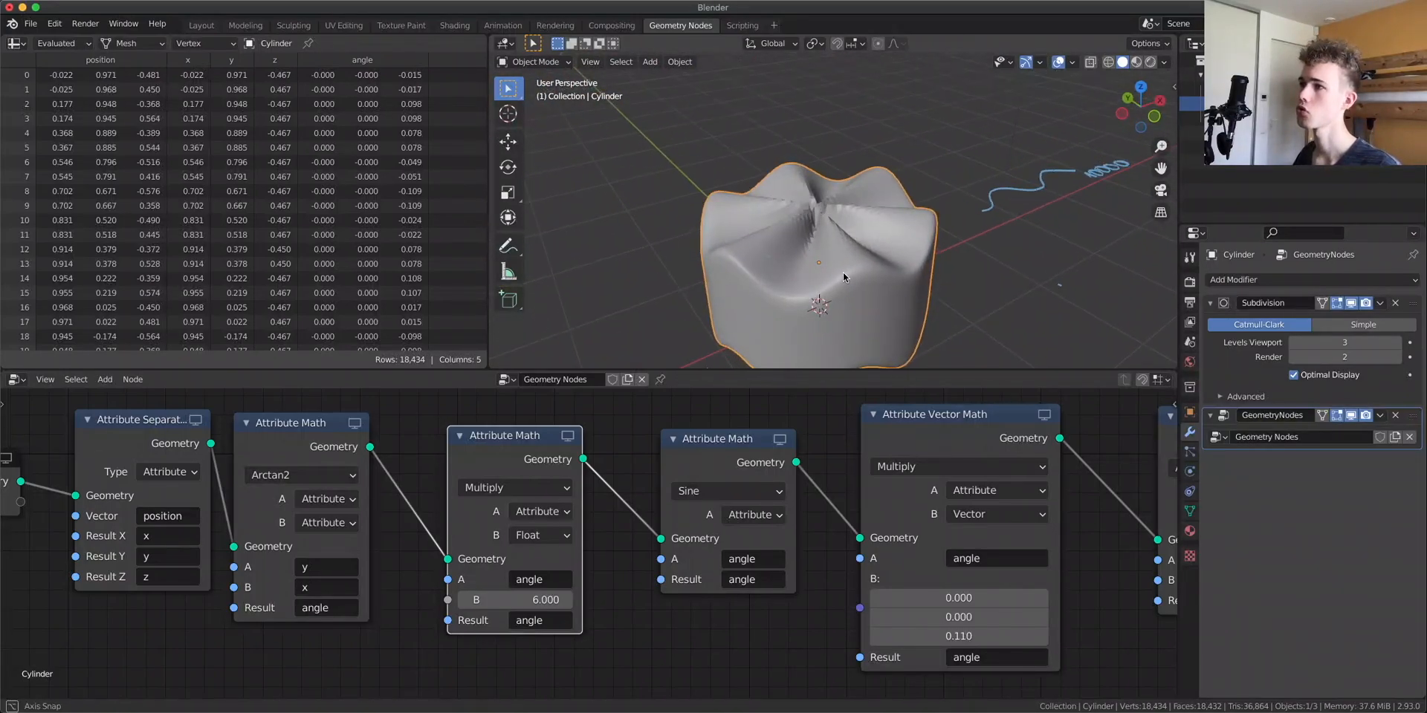
scroll(843, 271, up, 3)
drag(1365, 343, 1377, 342)
right_click(692, 297)
key(Escape)
mouse_move(770, 265)
middle_down()
mouse_move(827, 285)
mouse_move(820, 295)
mouse_move(836, 159)
middle_up()
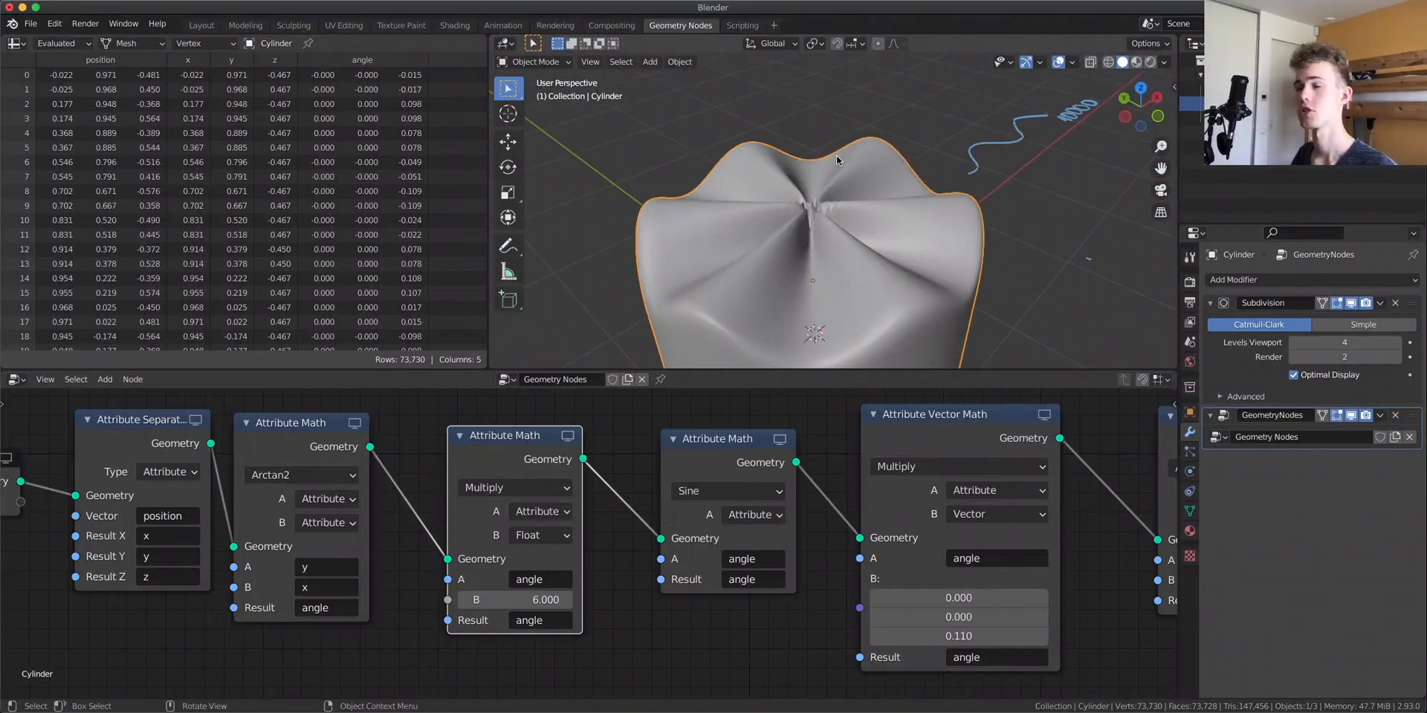
Examine the shader node tree's Length and Multiply nodes feeding the Add node
click(454, 25)
mouse_move(286, 618)
middle_down()
mouse_move(383, 586)
mouse_move(397, 554)
mouse_move(470, 544)
middle_up()
middle_drag(820, 497, 778, 561)
drag(915, 481, 893, 484)
middle_drag(178, 626, 354, 586)
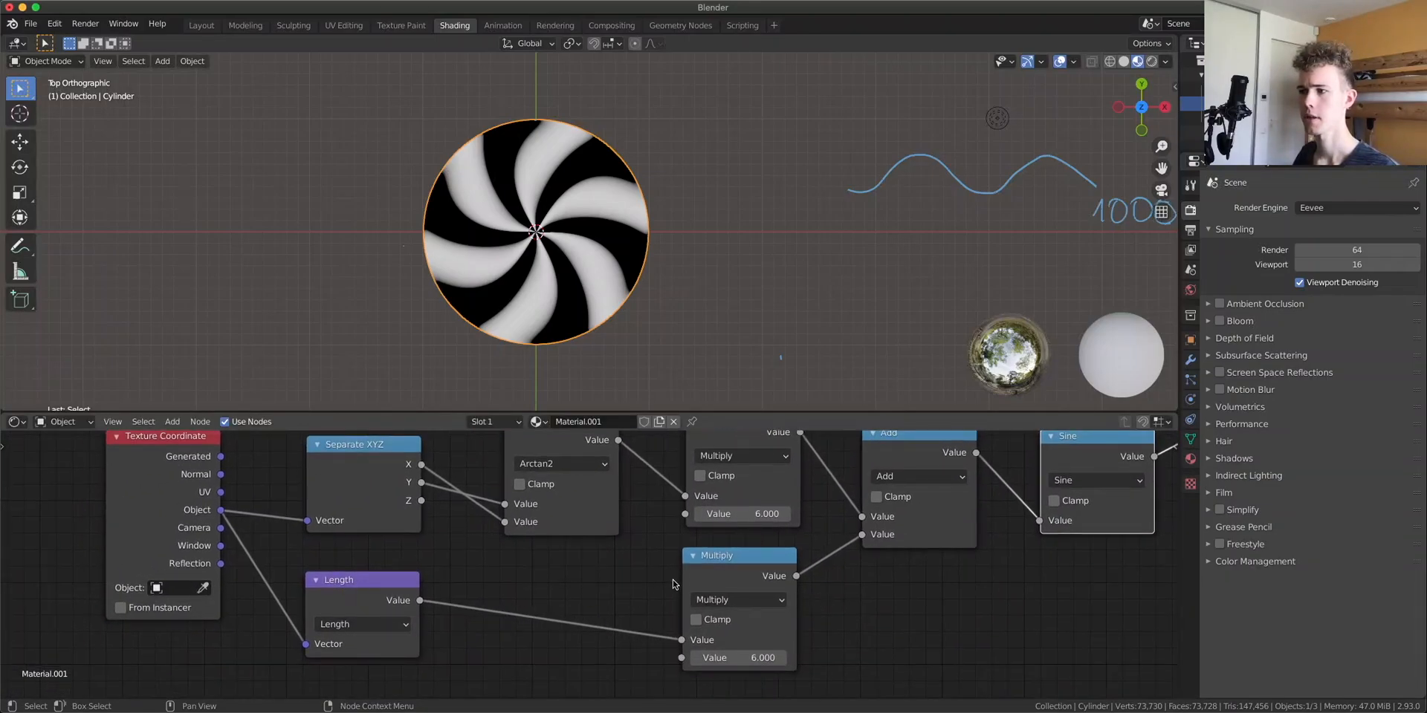
drag(350, 597, 345, 597)
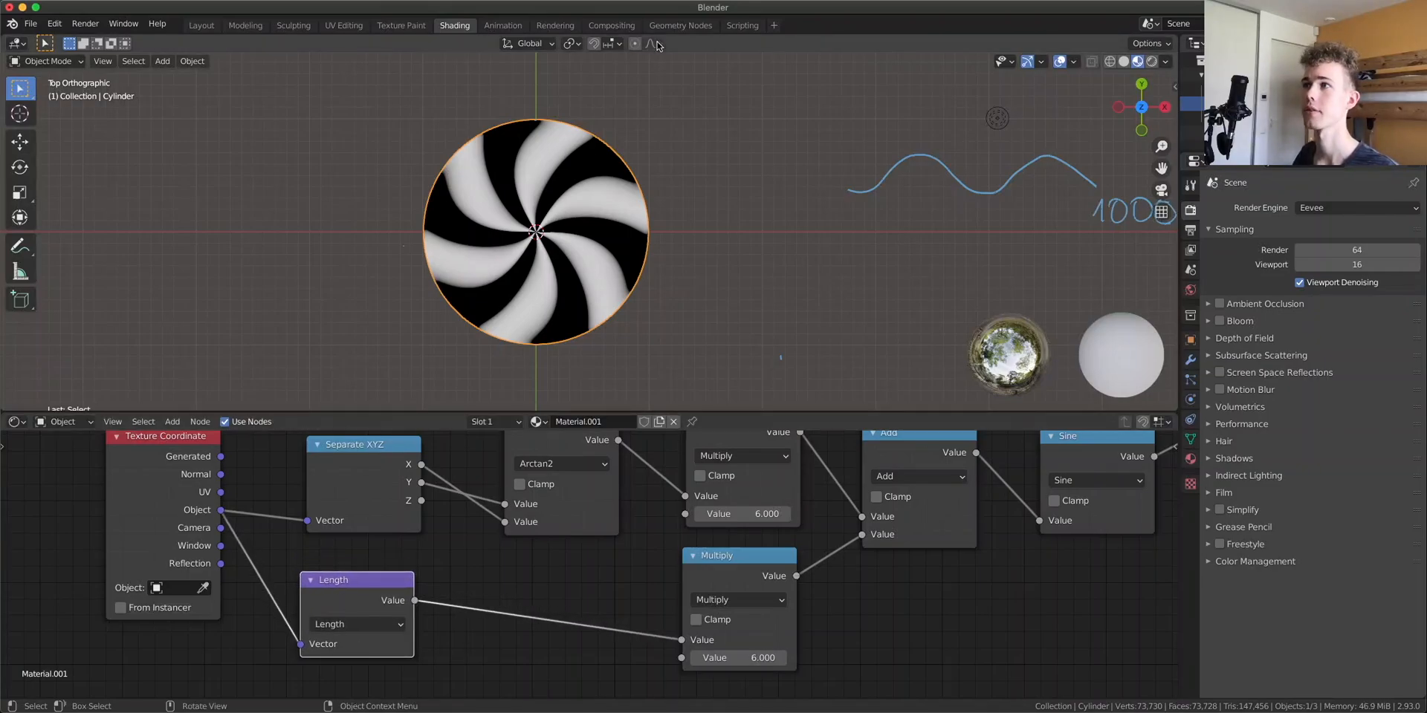
click(680, 25)
Add an Attribute Vector Math node set to Length right after the Group Input
scroll(668, 450, up, 4)
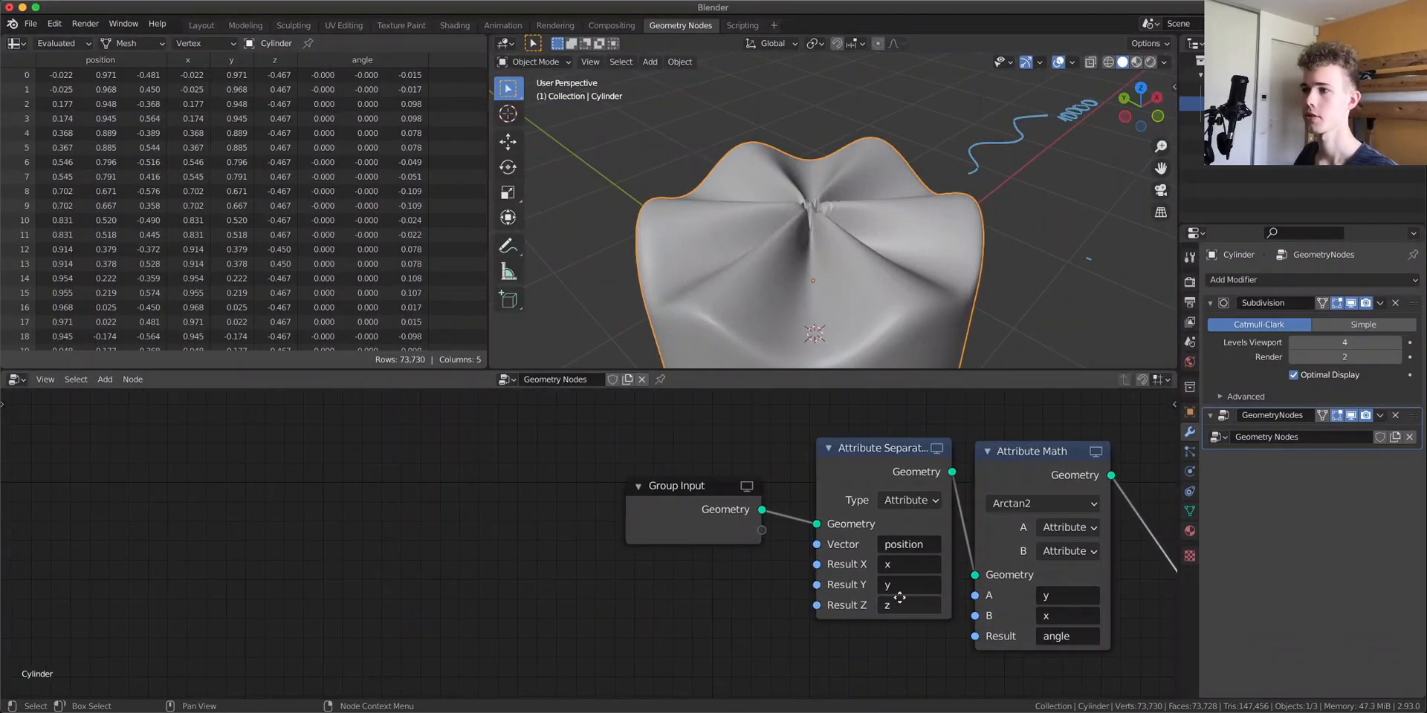
key(shift+a)
click(668, 449)
scroll(750, 613, down, 13)
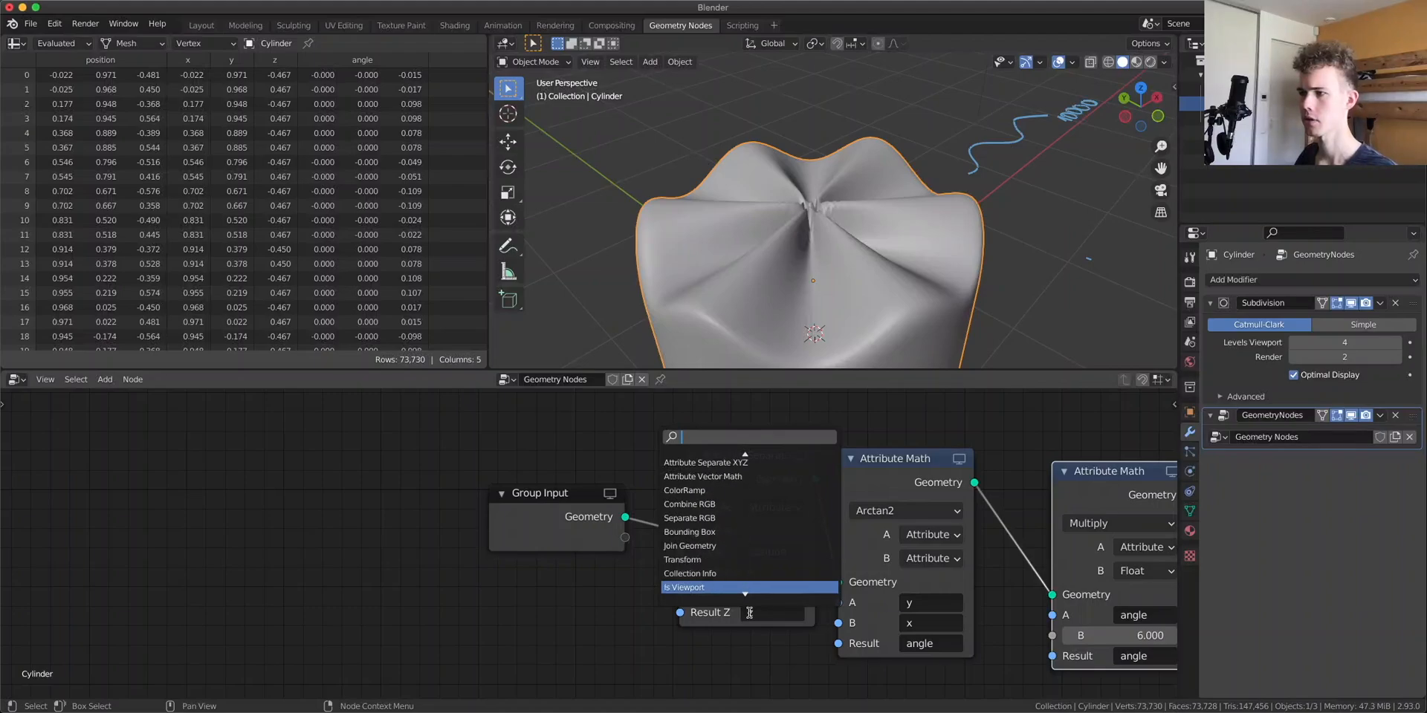
click(703, 476)
click(736, 521)
click(740, 512)
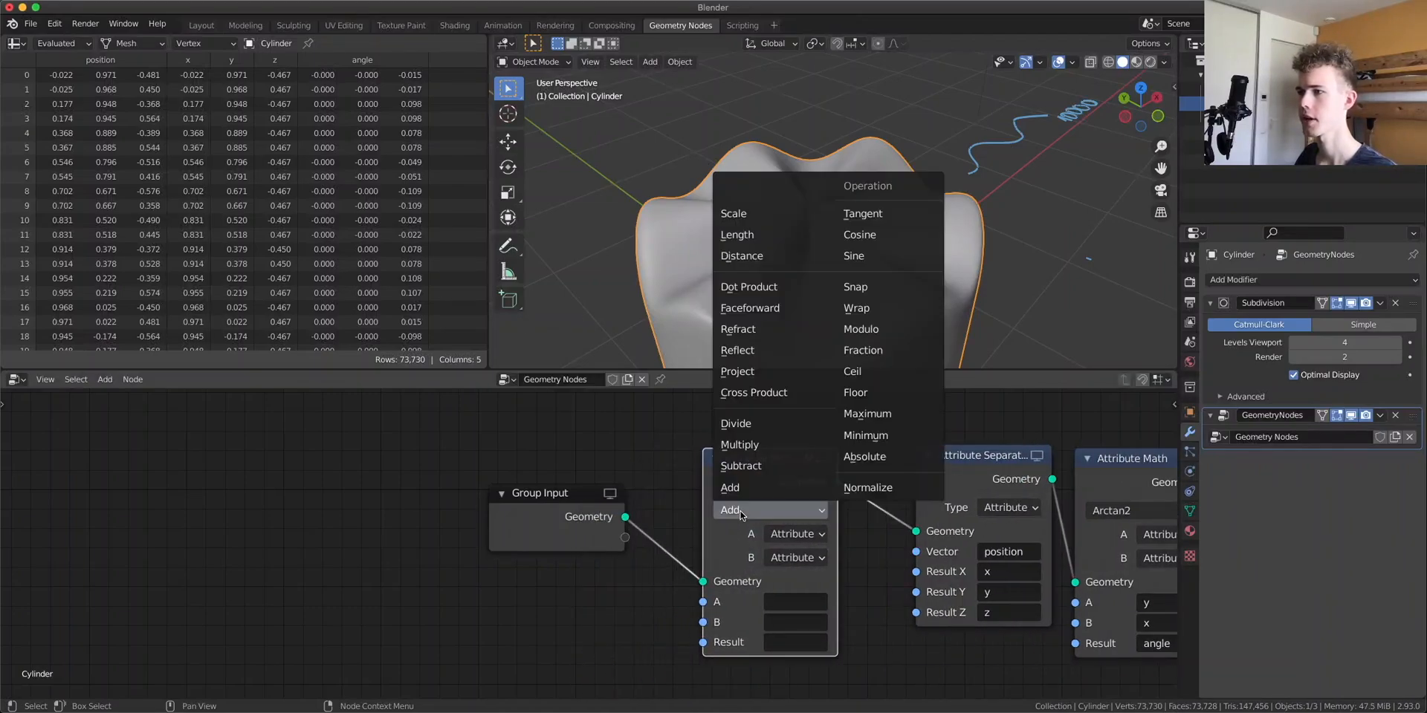
click(766, 235)
Set the Length node's A attribute to position and its Result to a new attribute named length
scroll(821, 612, up, 2)
middle_drag(991, 525, 711, 619)
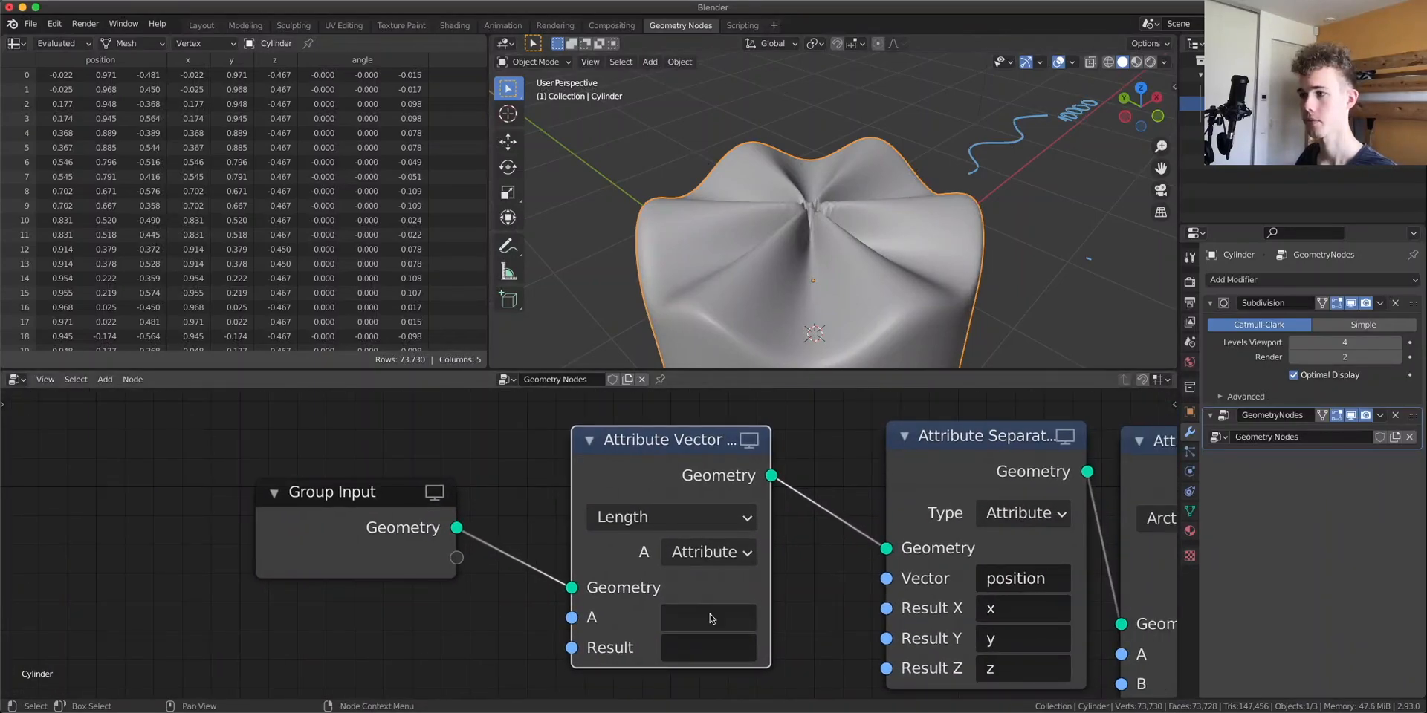
click(711, 619)
click(743, 401)
click(717, 637)
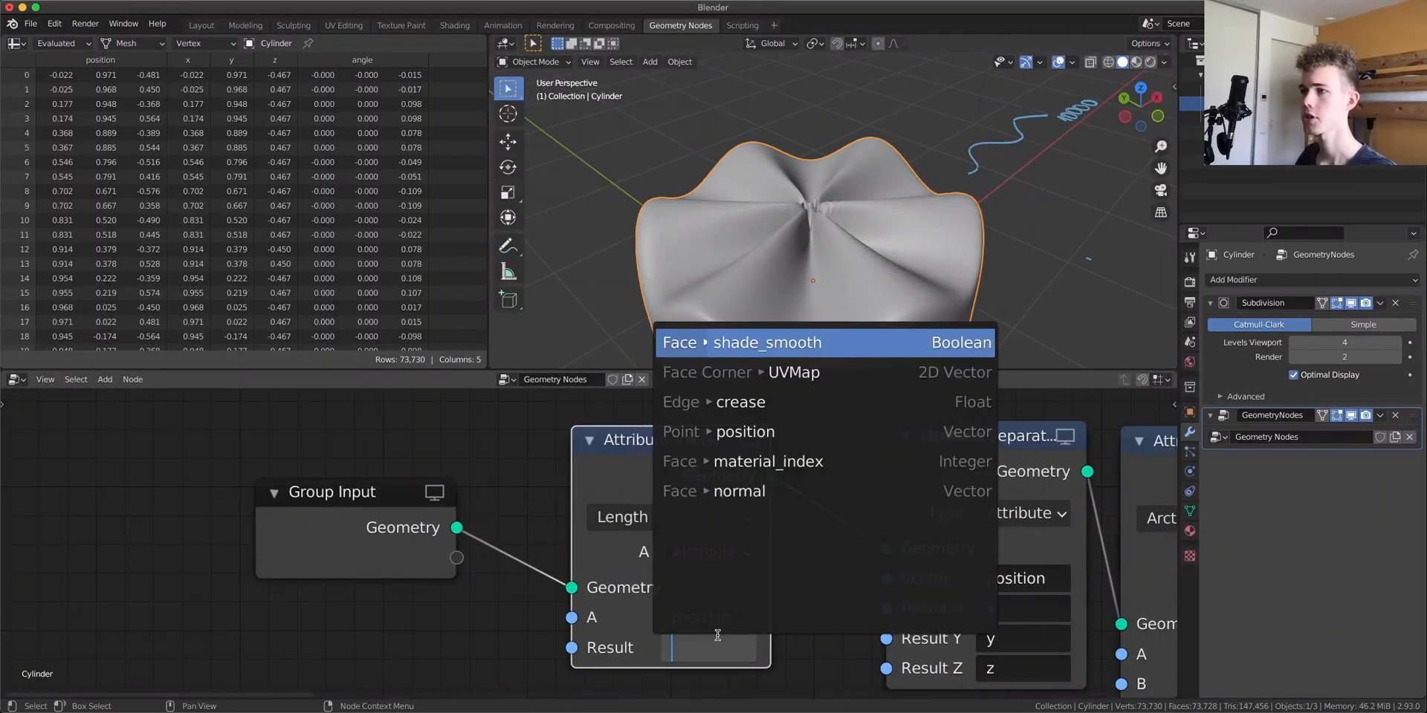
text(length)
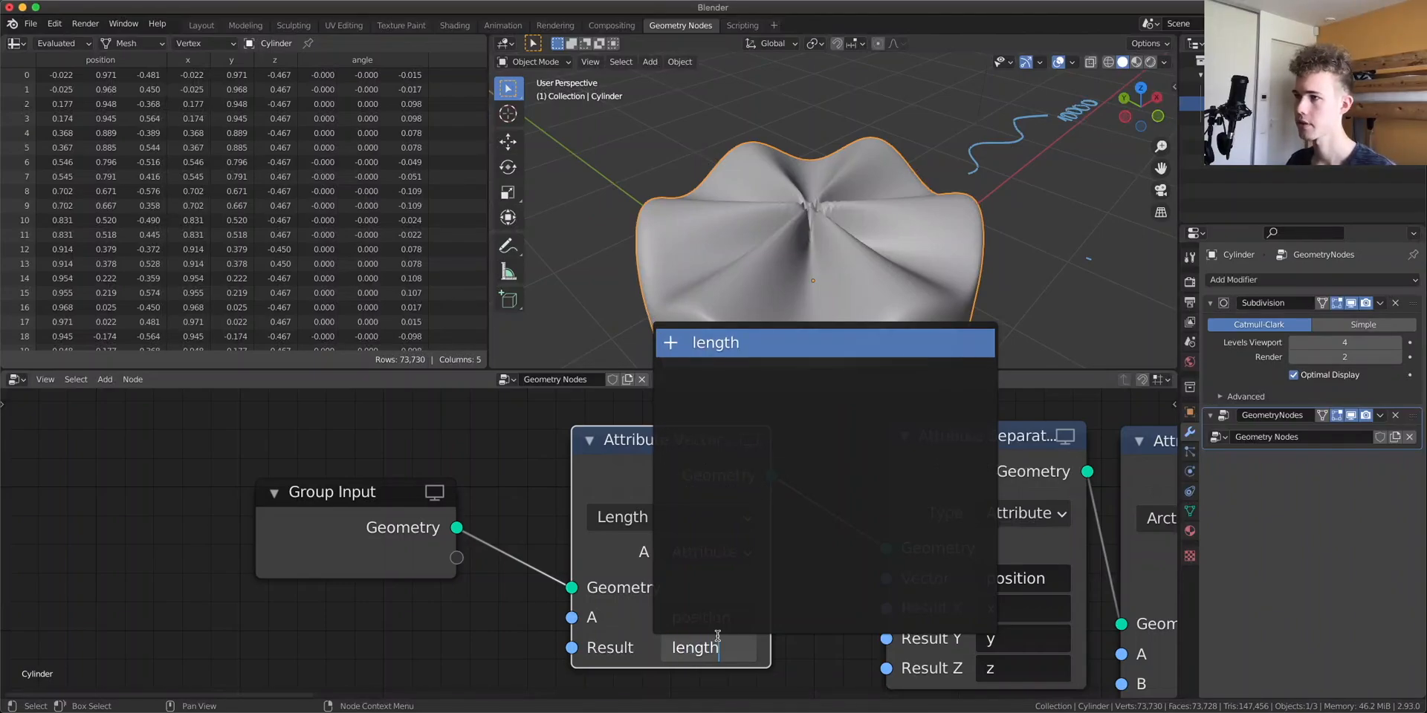
key(Return)
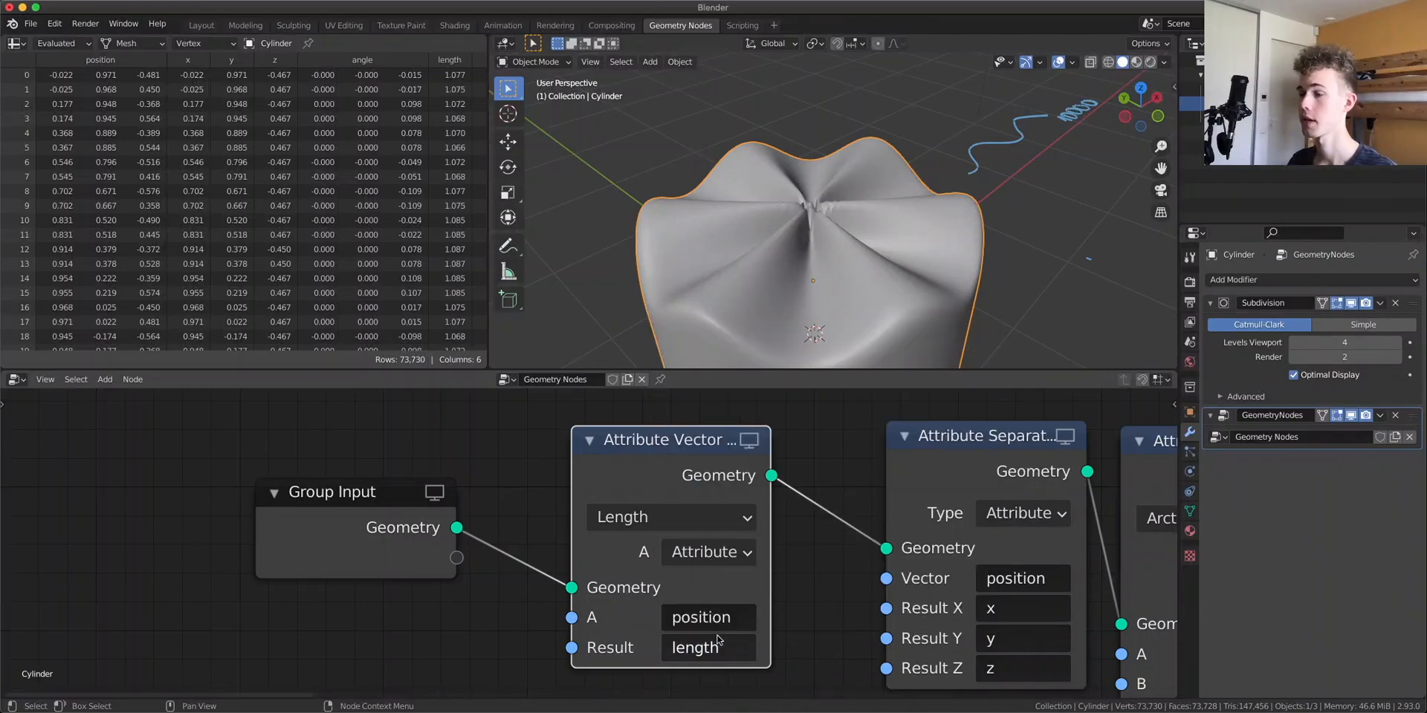
Duplicate the Multiply Attribute Math node and place the copy right after it
scroll(579, 548, down, 3)
middle_drag(872, 511, 481, 542)
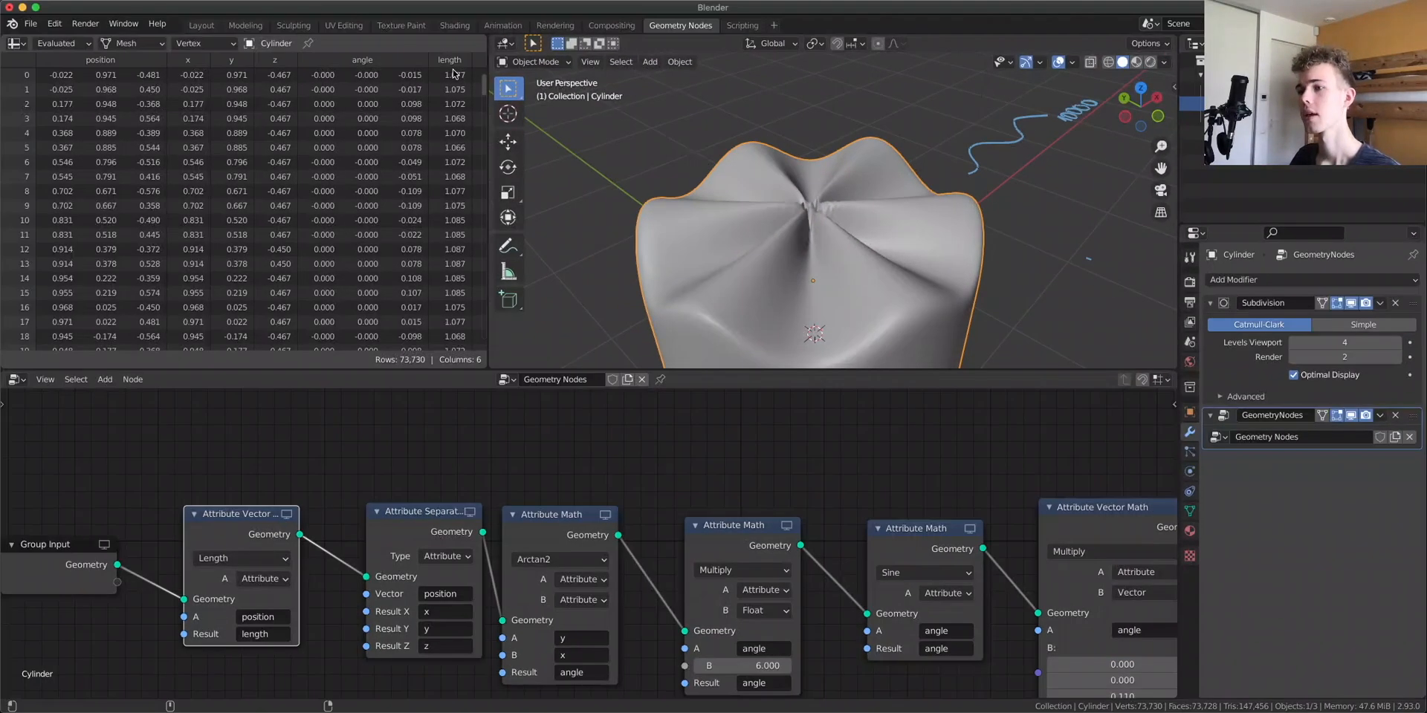
middle_drag(963, 490, 720, 427)
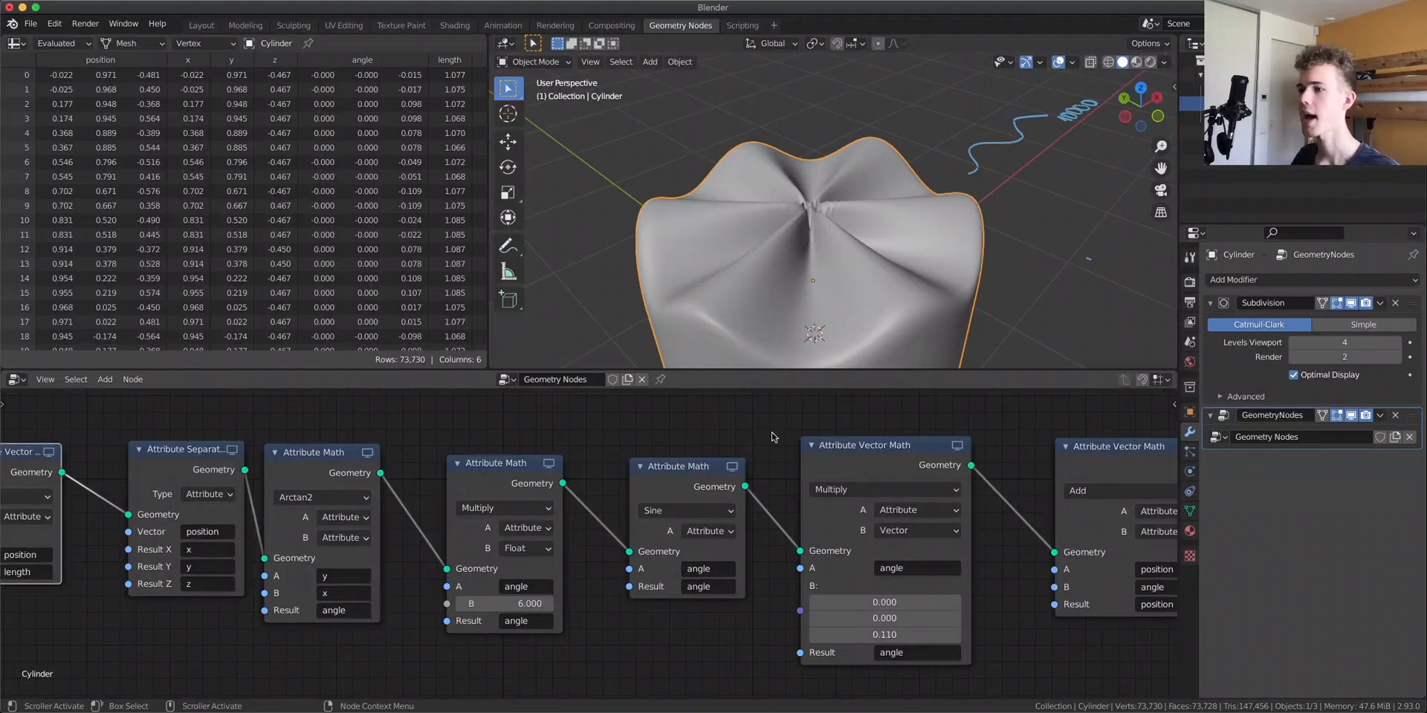
scroll(644, 510, up, 6)
drag(678, 453, 685, 450)
drag(392, 441, 349, 430)
key(shift+d)
click(651, 466)
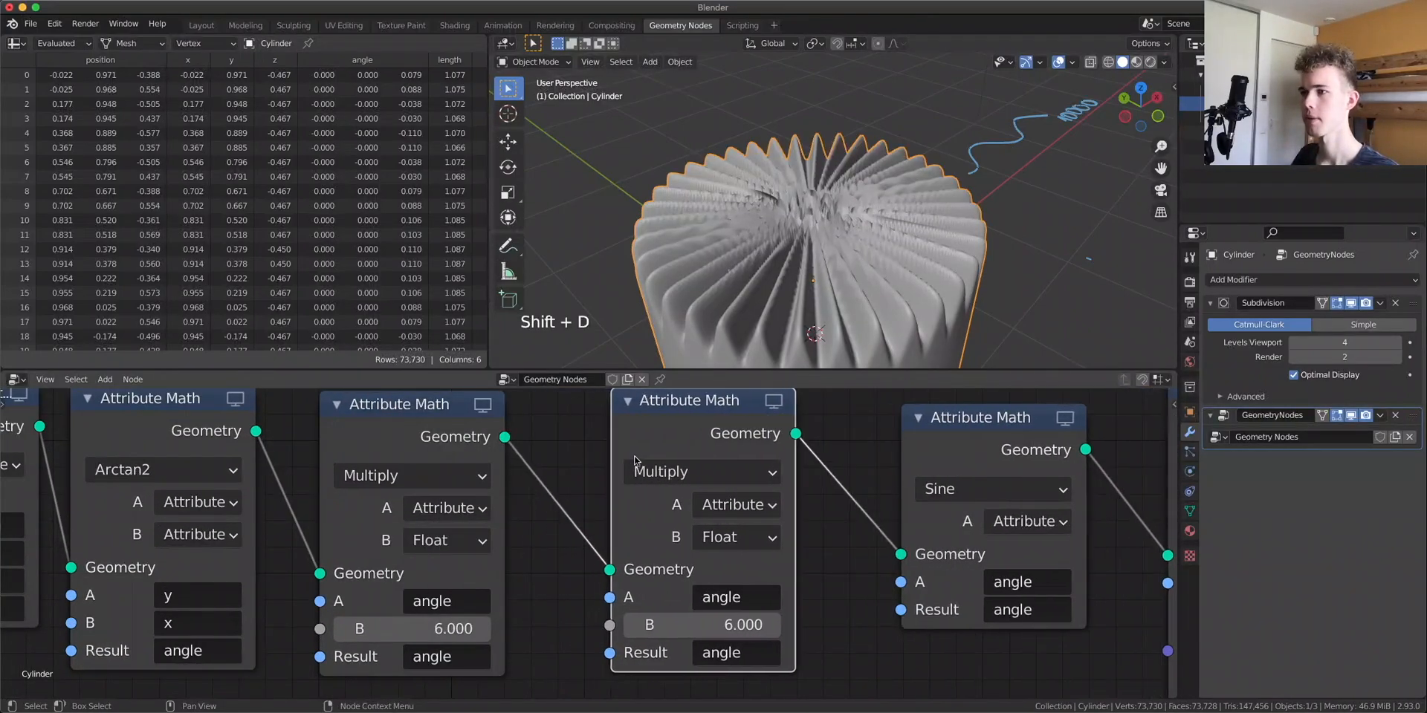
Set the duplicated node's operation to Add with B as the length attribute
click(651, 471)
click(535, 140)
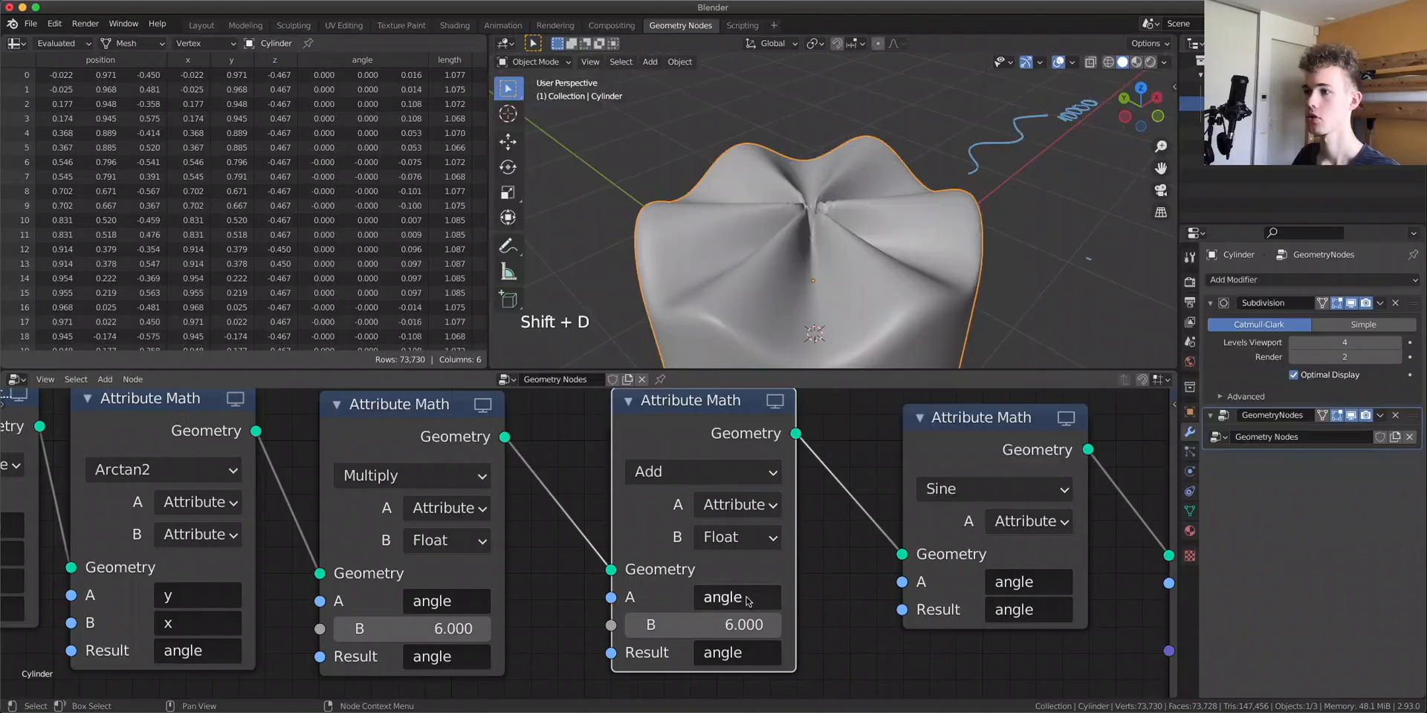
click(752, 539)
click(762, 577)
click(735, 625)
text(x)
click(766, 376)
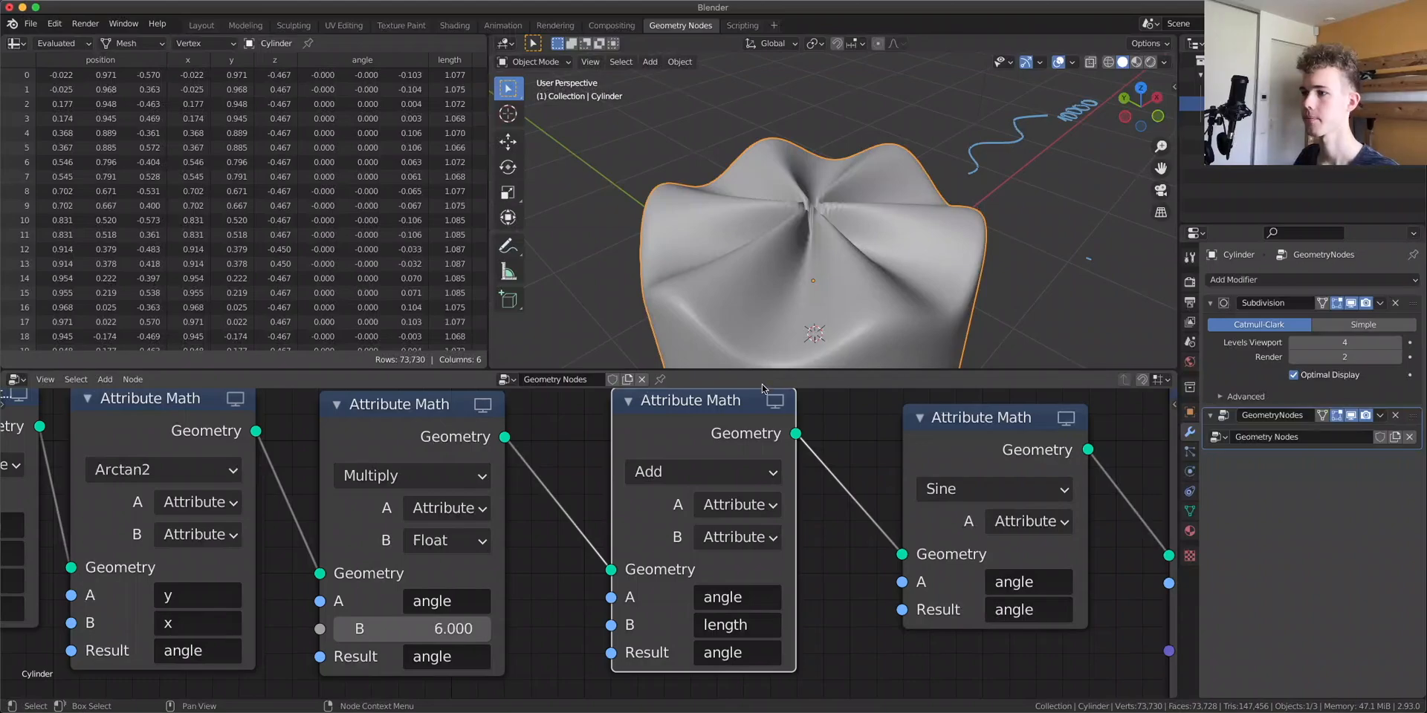
Inspect the swirling result in the viewport and compare it with the shader node tree
mouse_move(788, 342)
middle_down()
mouse_move(835, 230)
mouse_move(813, 292)
mouse_move(772, 284)
mouse_move(808, 288)
middle_up()
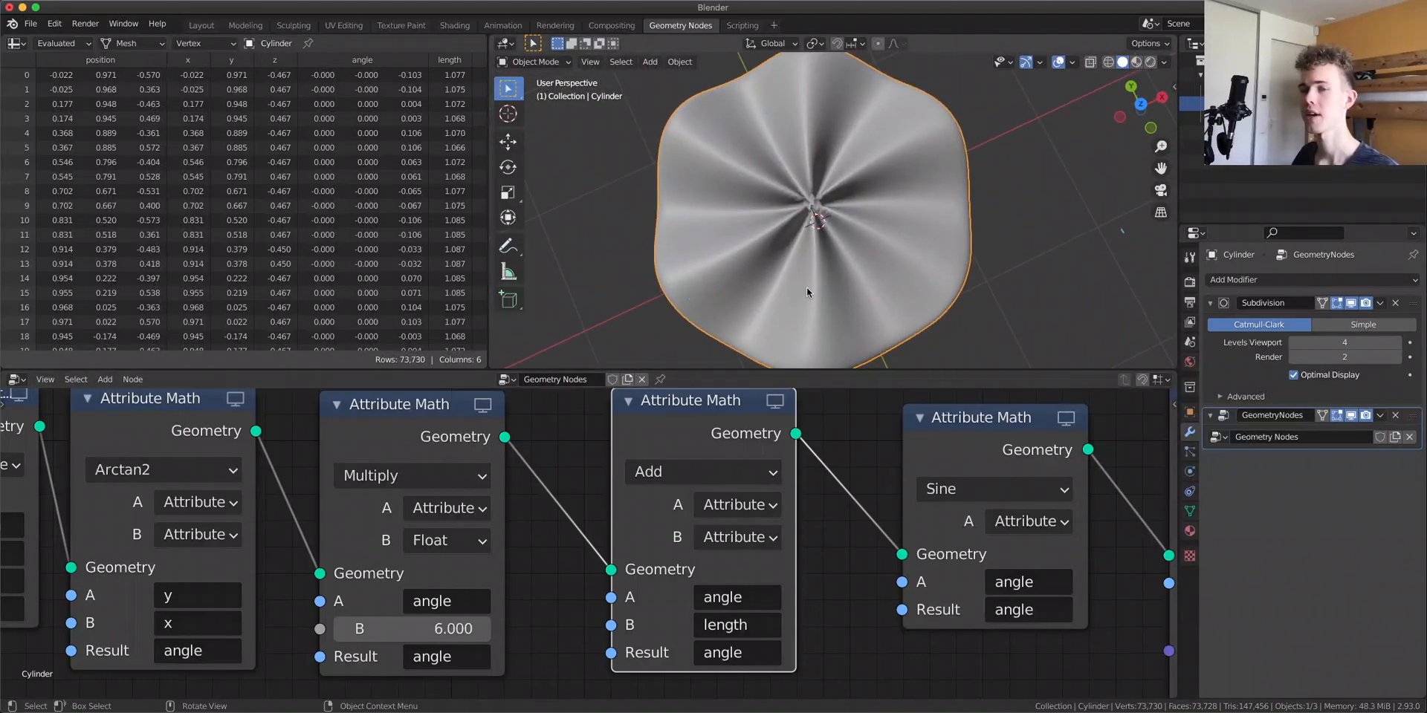
scroll(809, 289, up, 5)
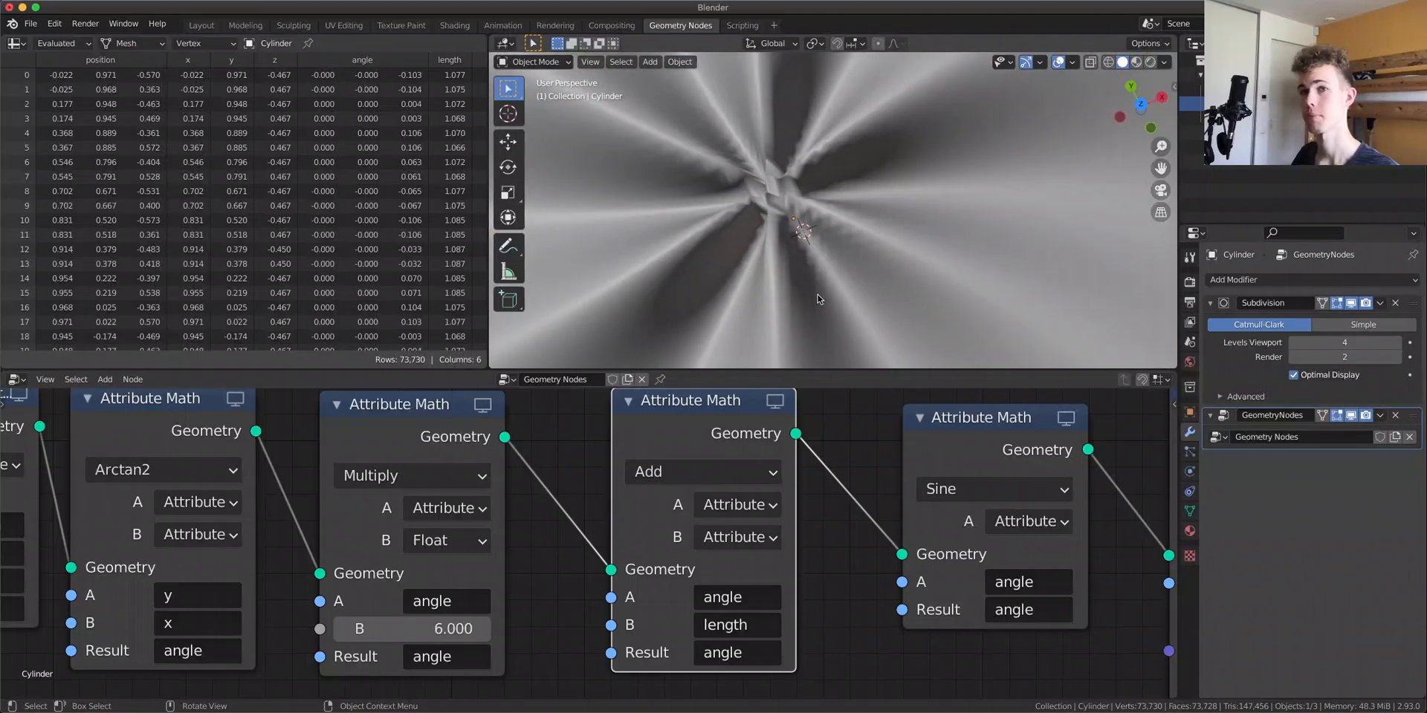
middle_drag(818, 300, 854, 256)
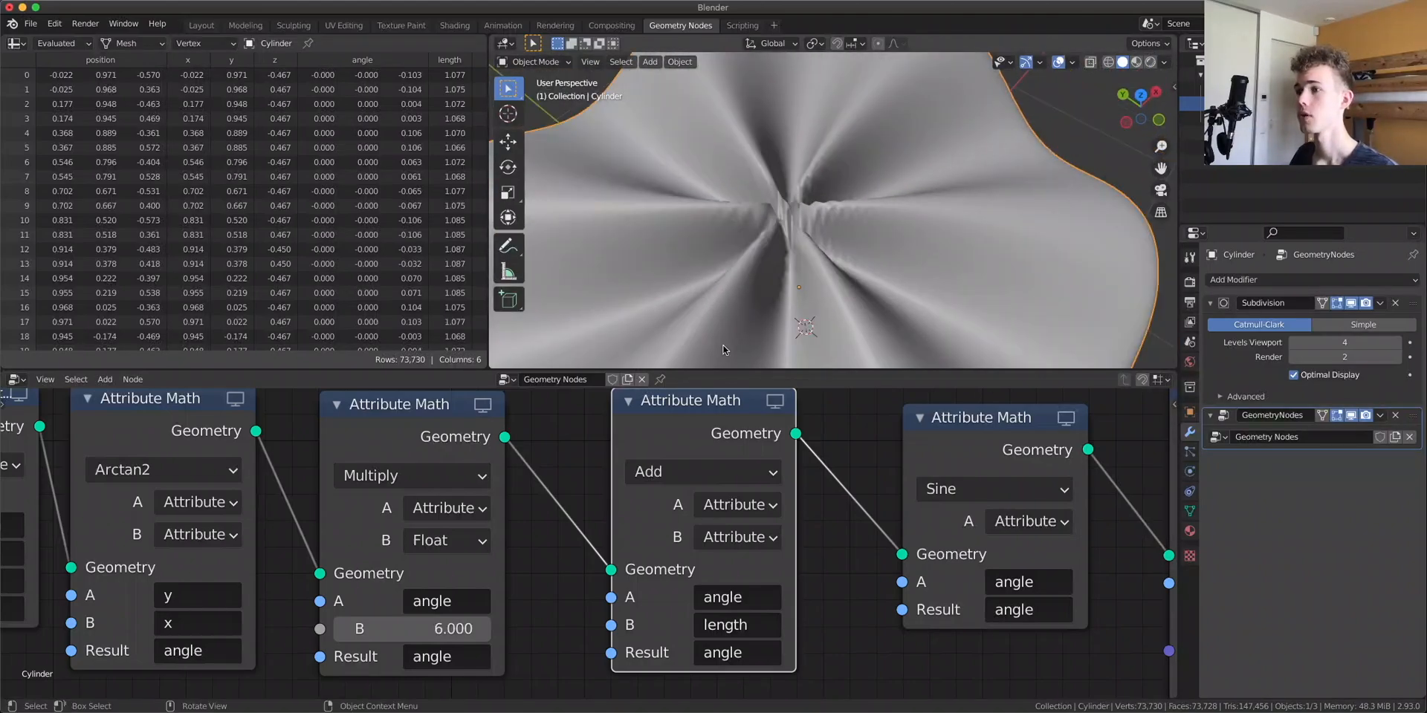
click(455, 27)
mouse_move(727, 568)
mouse_down()
mouse_move(736, 576)
mouse_move(722, 575)
mouse_up()
drag(949, 506, 946, 509)
click(680, 25)
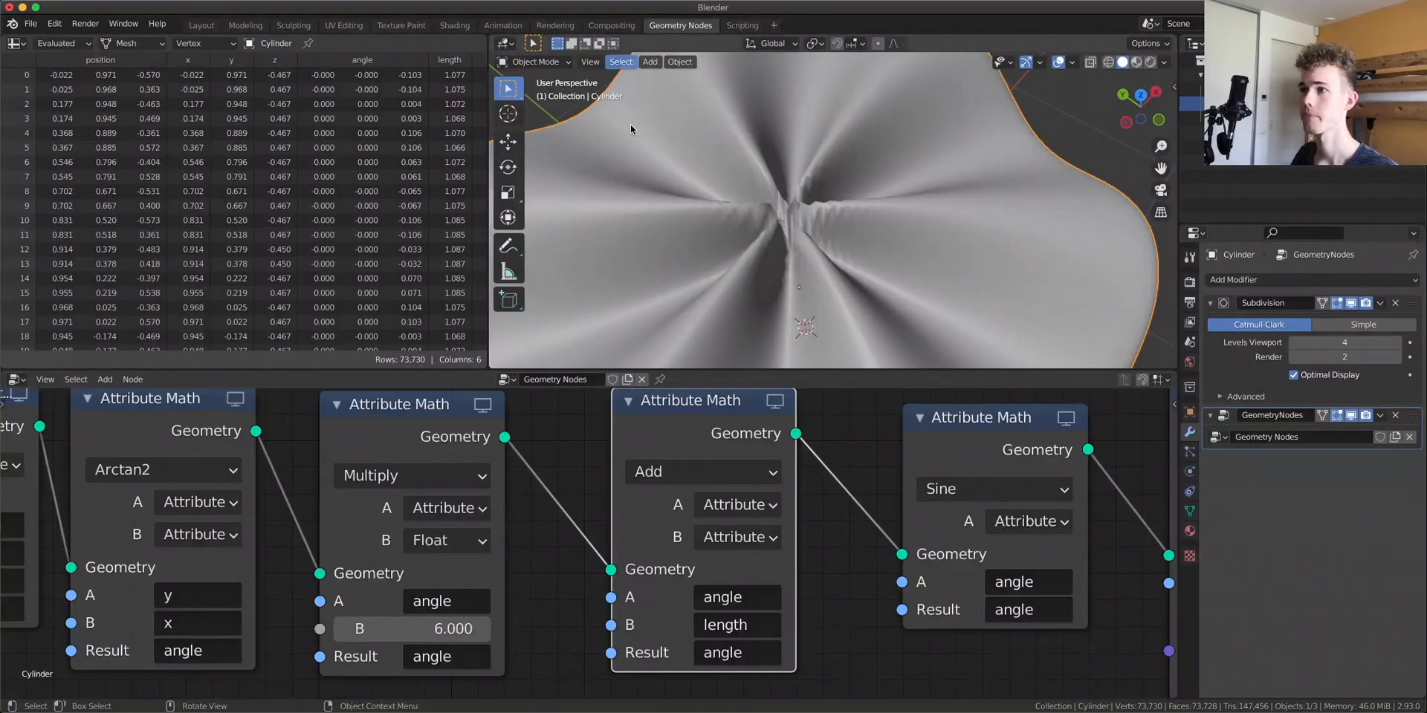
Duplicate the Add node, insert the copy before it and set its operation to Multiply
scroll(587, 543, down, 2)
key(shift+d)
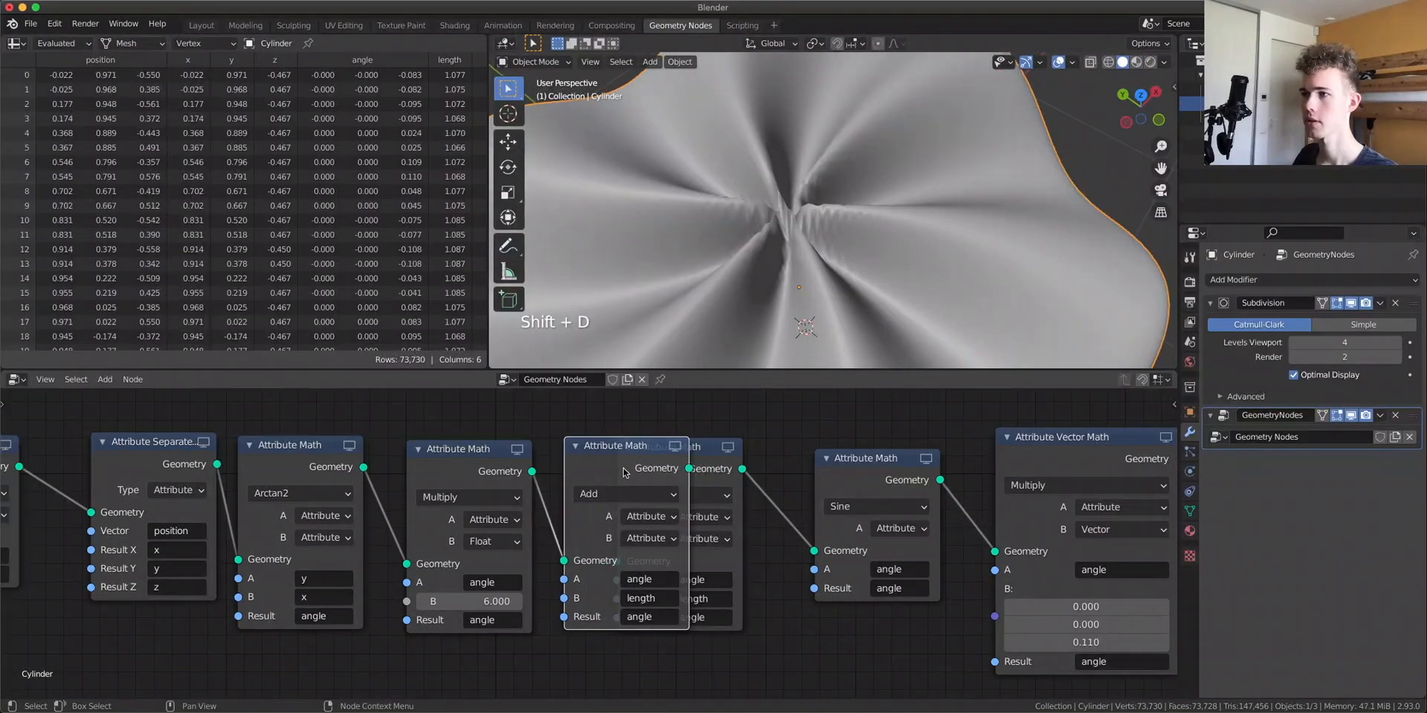
click(664, 473)
click(644, 495)
click(668, 315)
scroll(598, 542, up, 2)
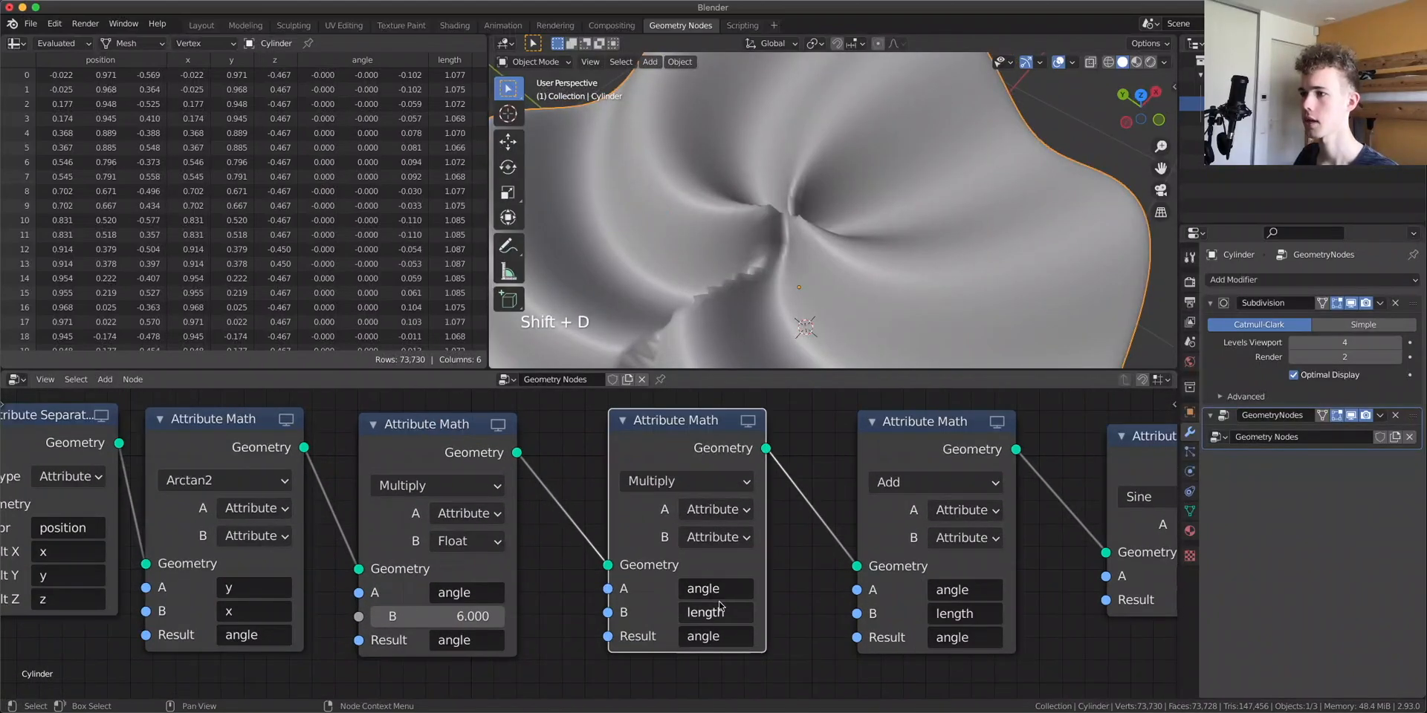
Set the new Multiply node's A and Result attributes to length and its B to a float of 6
click(709, 588)
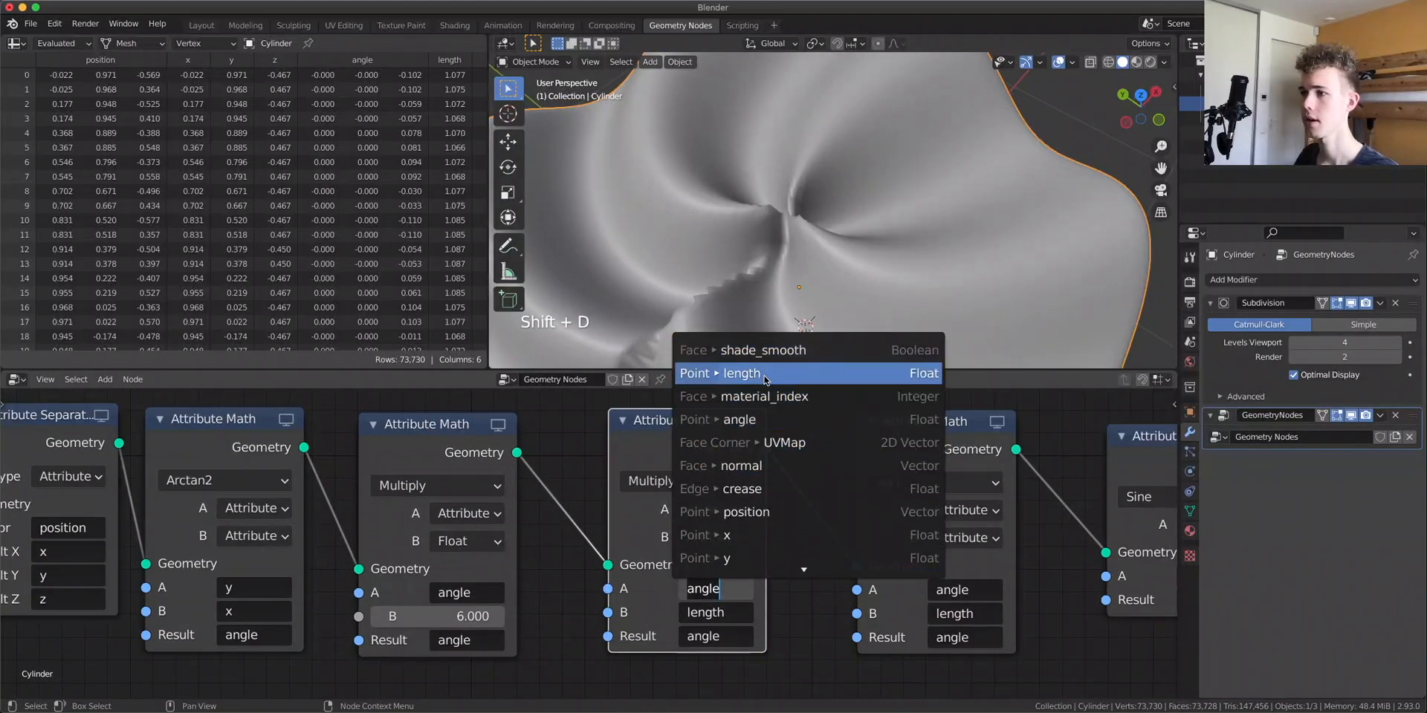
click(767, 376)
click(728, 637)
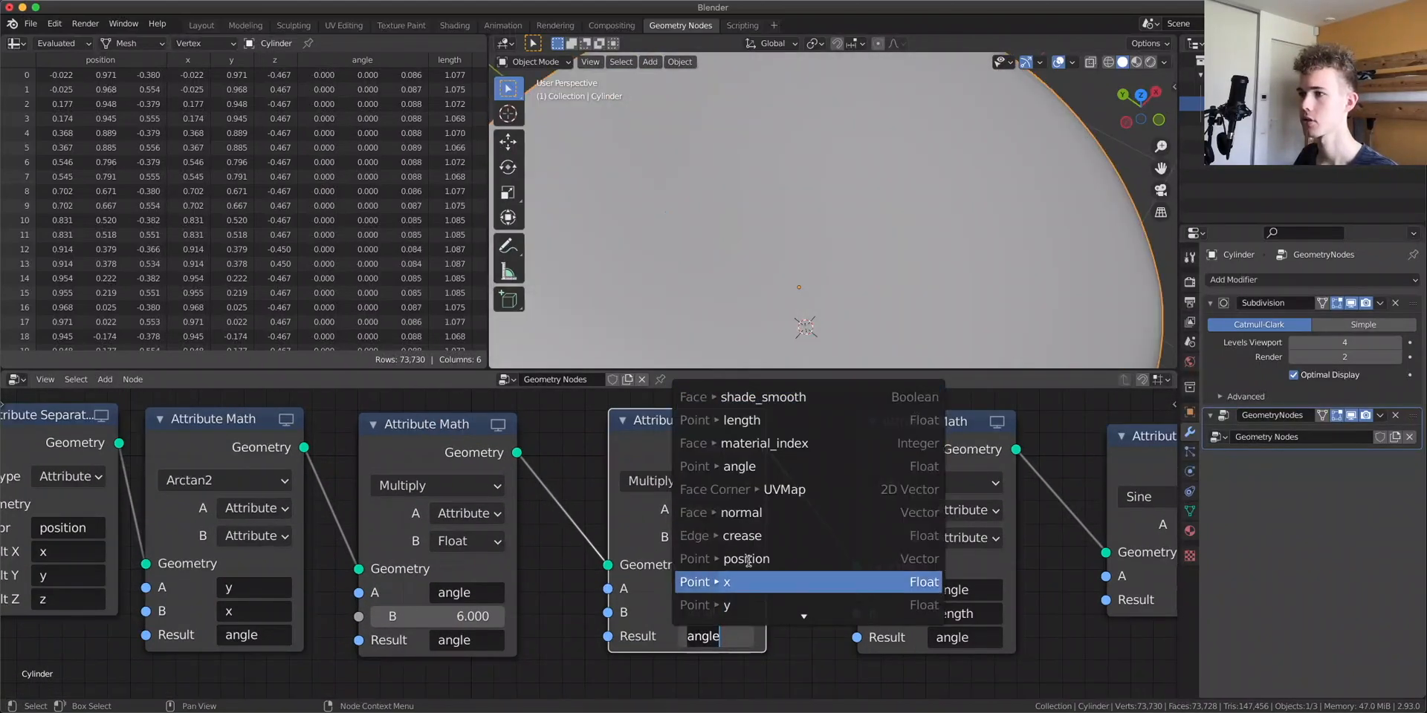
click(773, 422)
click(715, 537)
click(706, 582)
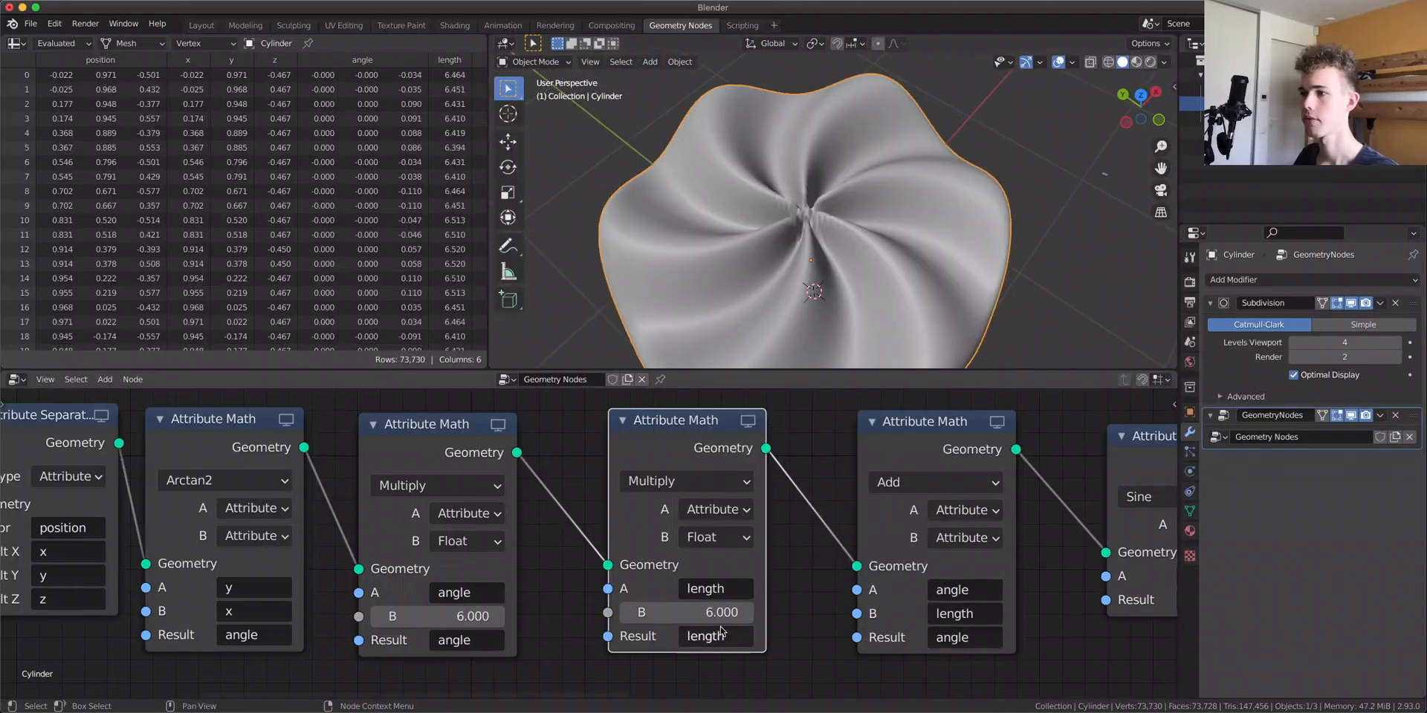
drag(699, 612, 698, 612)
click(699, 613)
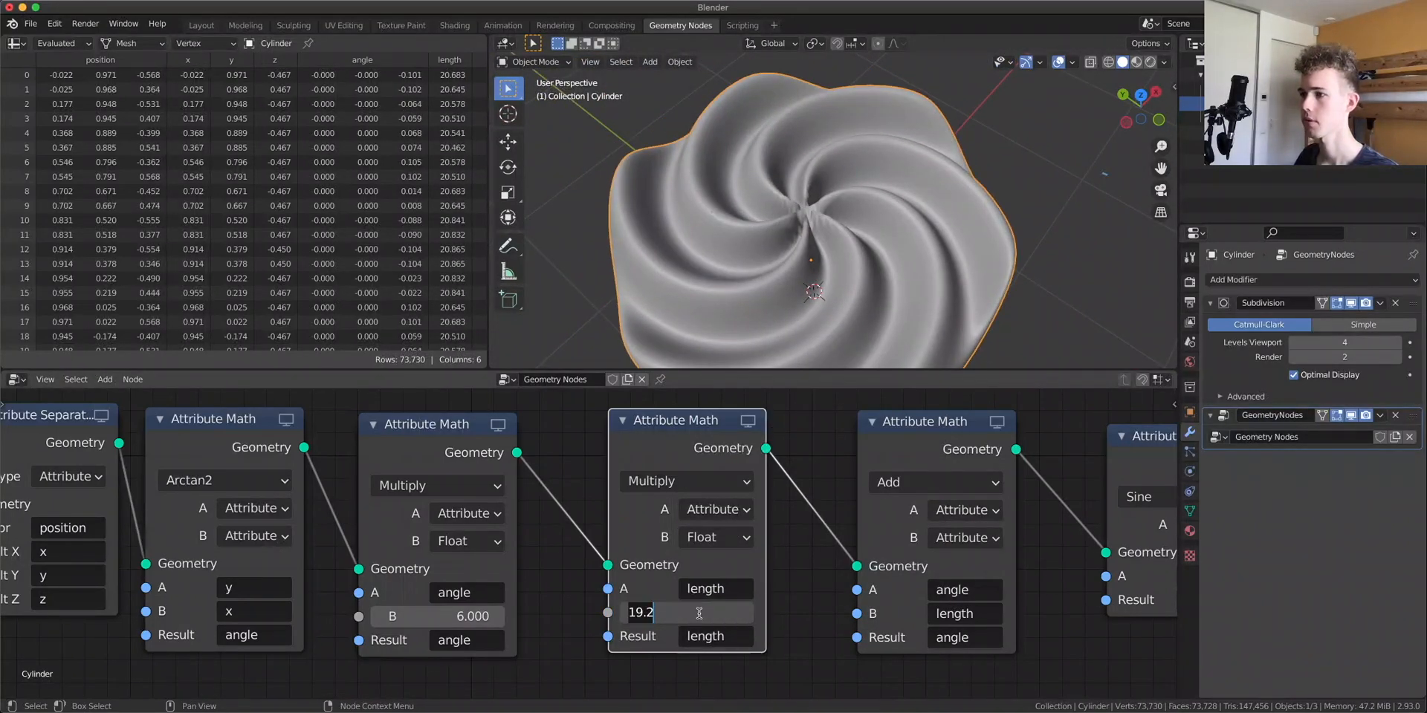
text(6)
key(Return)
Apply the cylinder's scale
middle_drag(817, 298, 805, 225)
scroll(804, 225, up, 2)
key(super+a)
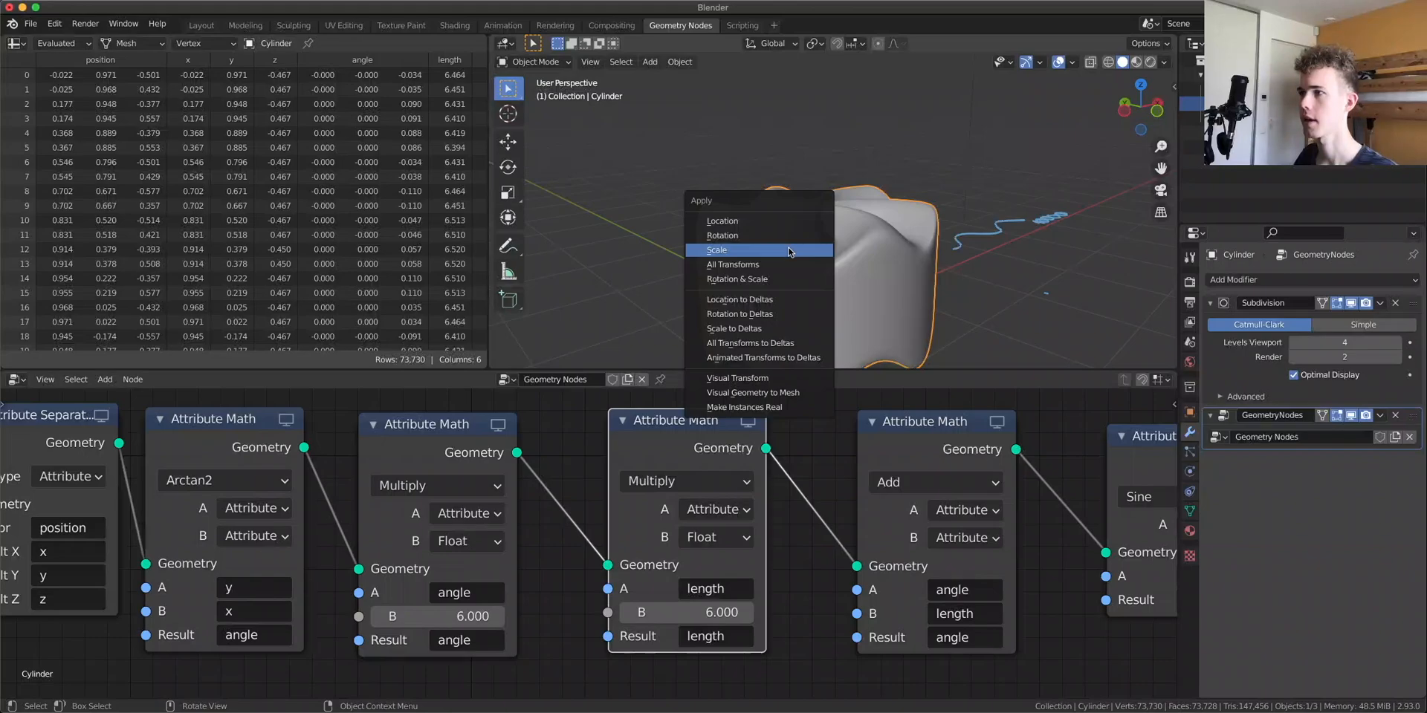
click(807, 245)
Examine the cylinder from the back orthographic view and the final vector math nodes in the tree
middle_drag(807, 245, 668, 221)
scroll(845, 194, up, 3)
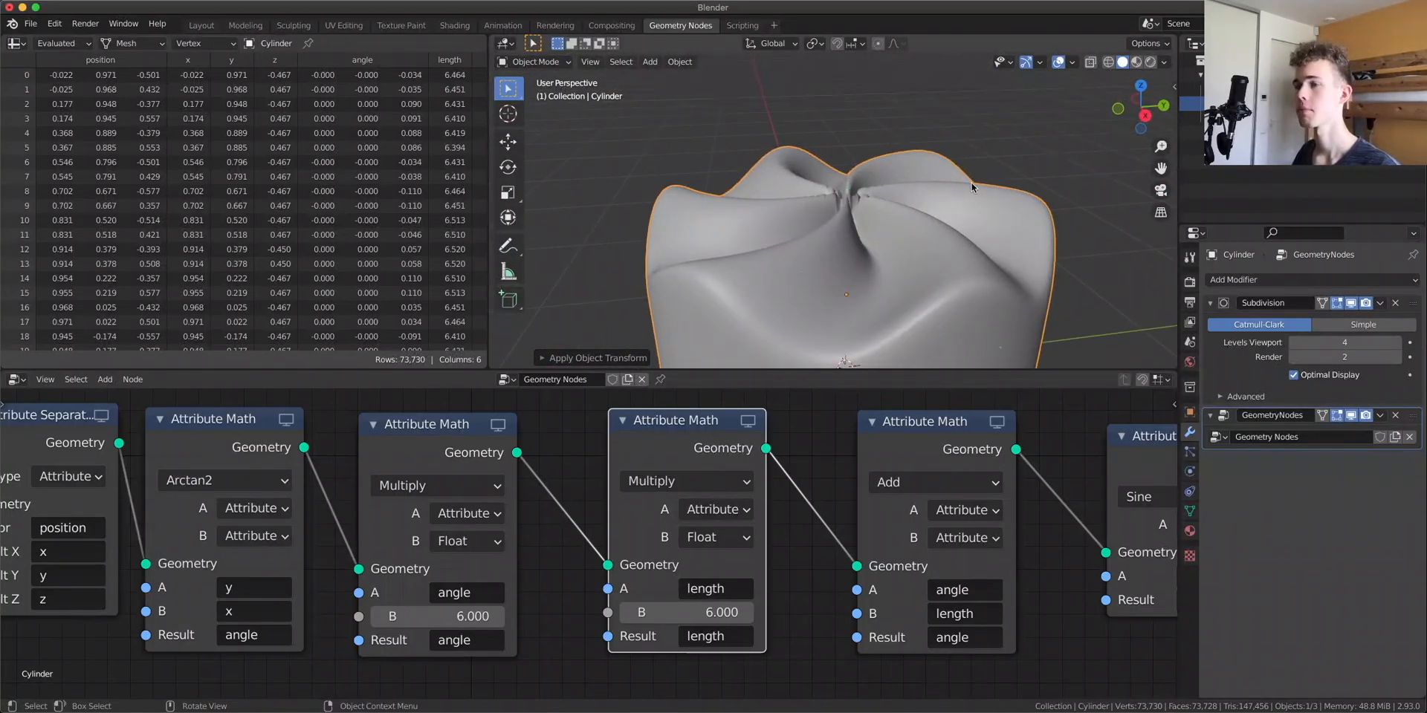
middle_drag(972, 187, 943, 137)
scroll(943, 137, down, 3)
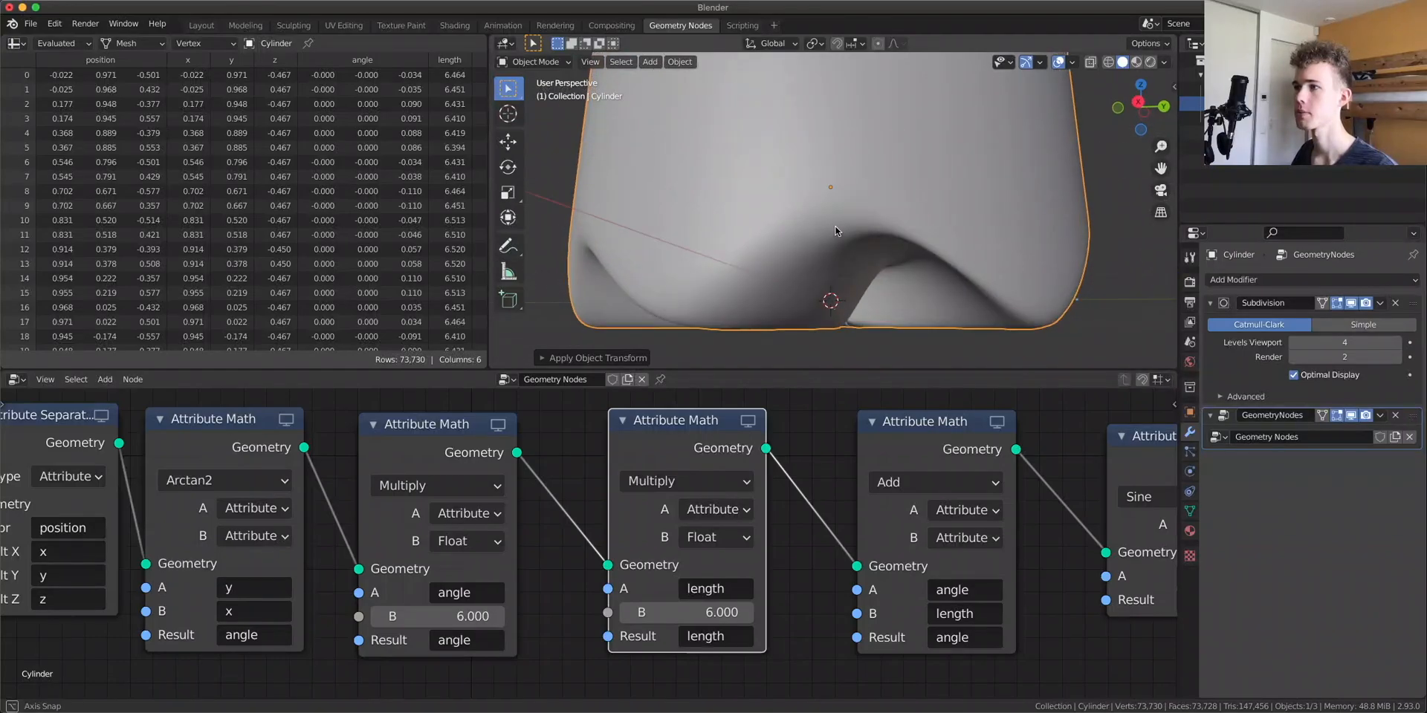
click(1154, 115)
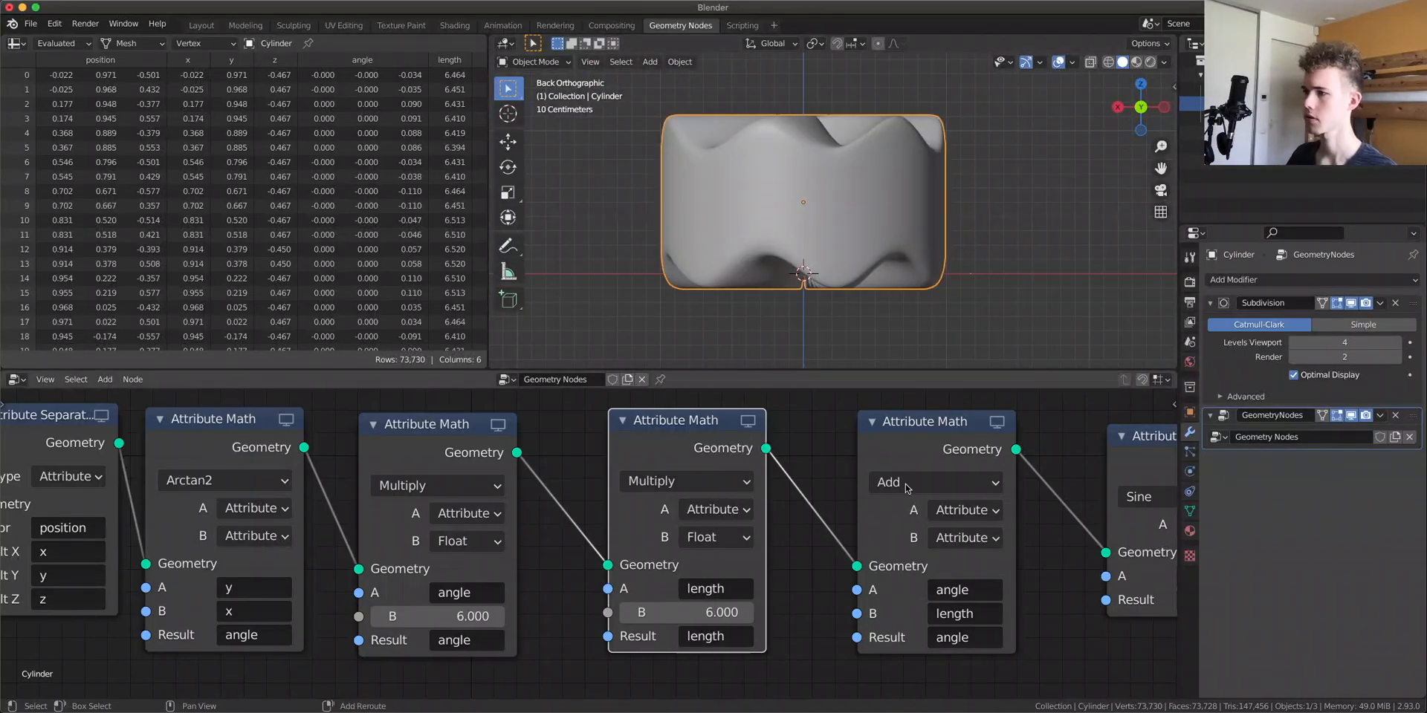
middle_drag(1064, 547, 189, 561)
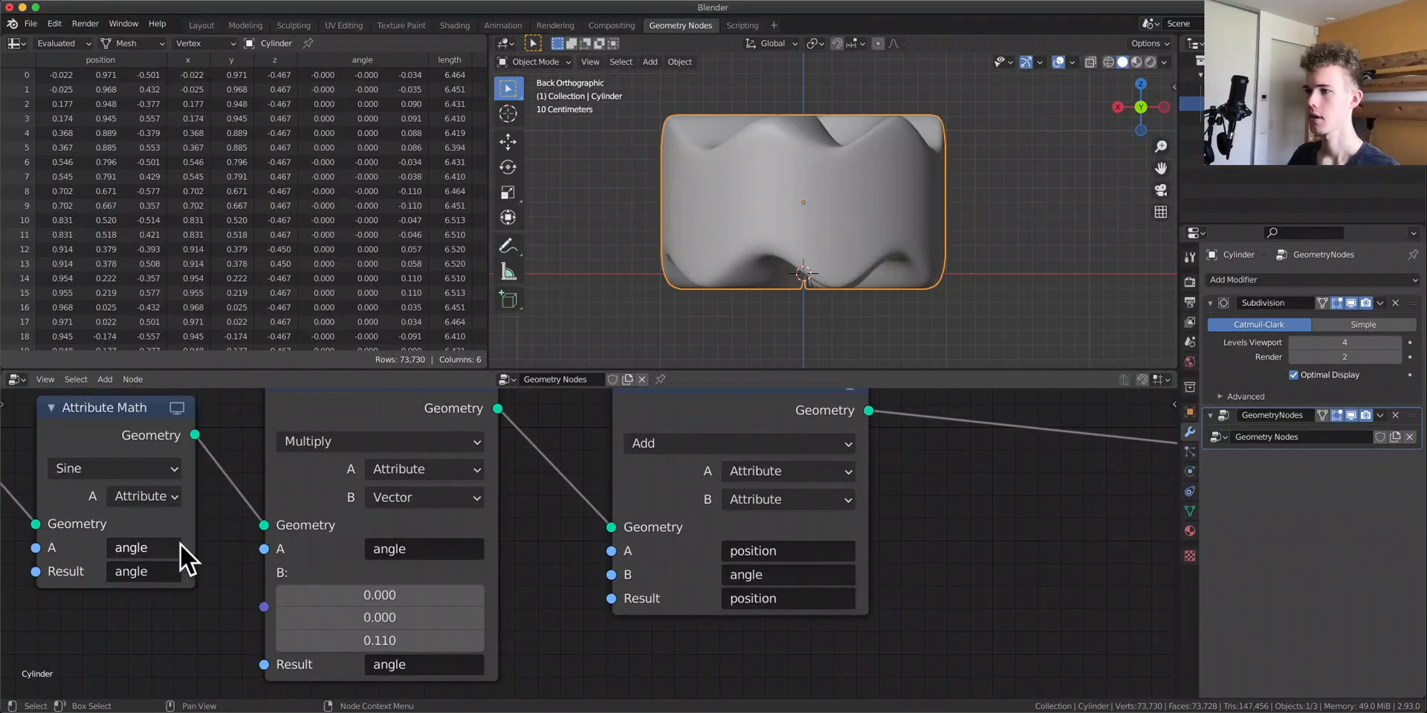
middle_drag(938, 516, 874, 573)
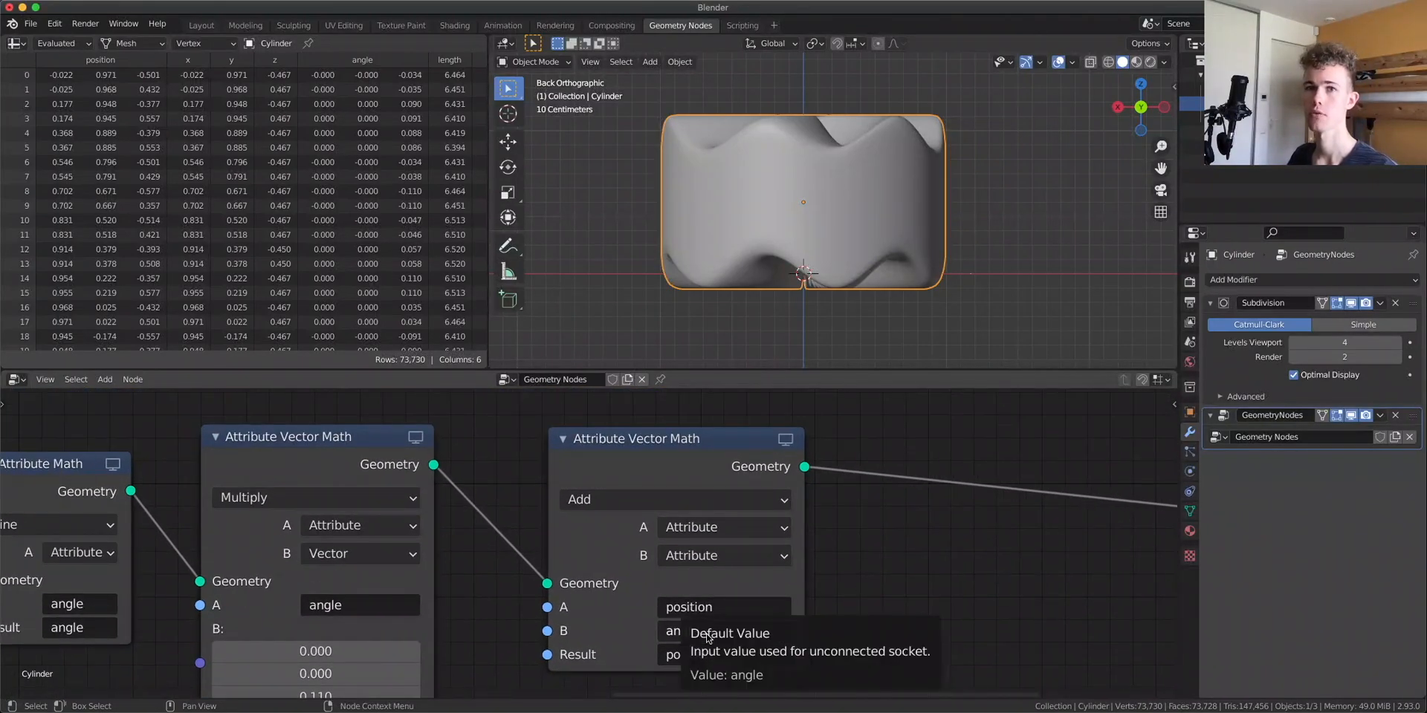
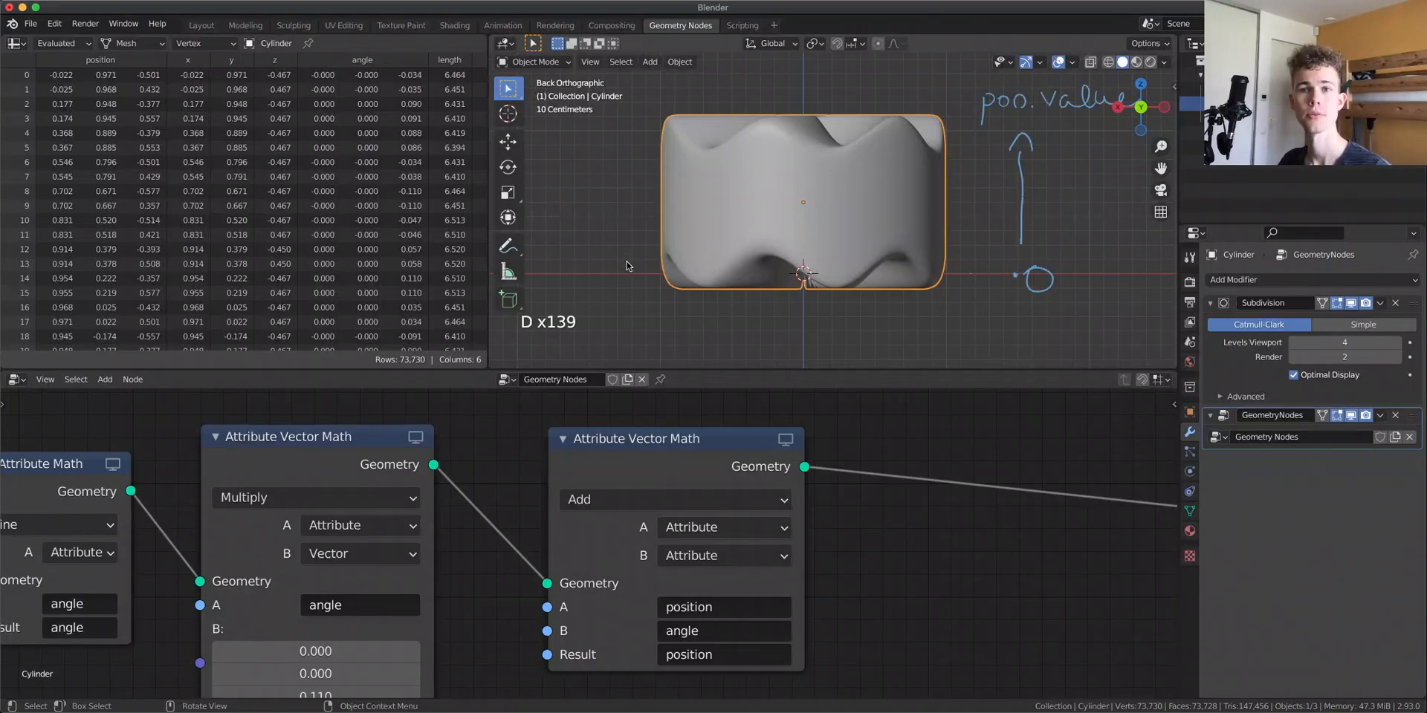
Examine the full chain of attribute nodes from Group Input through to the final vector math nodes
scroll(593, 583, up, 1)
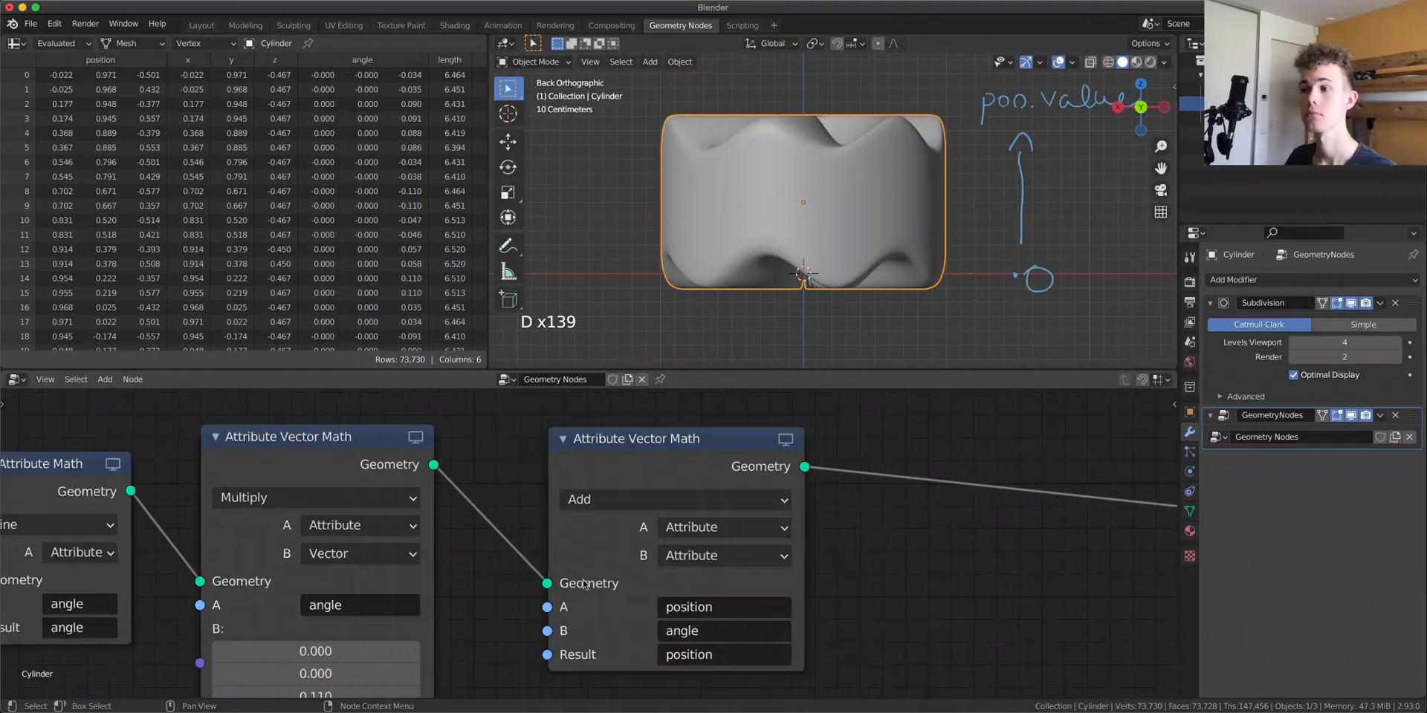
scroll(593, 583, down, 11)
middle_drag(255, 540, 961, 515)
scroll(569, 529, up, 5)
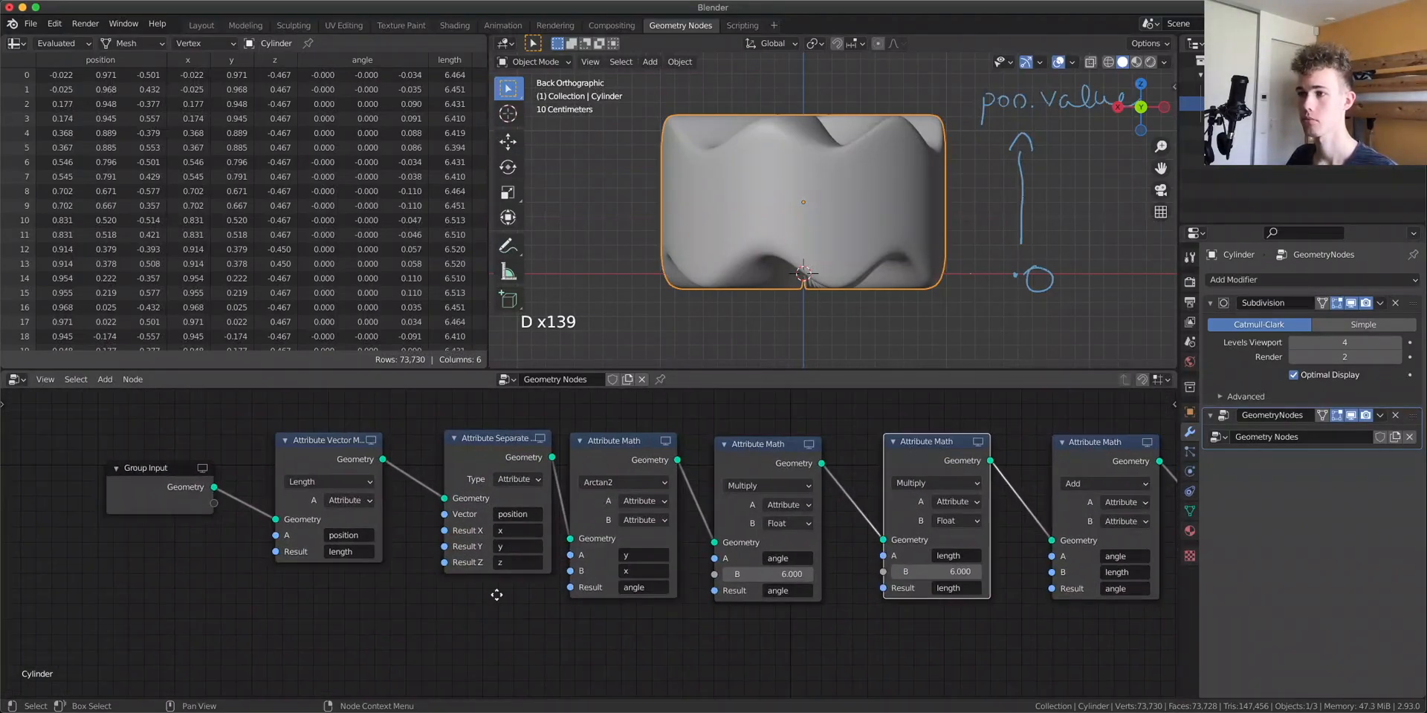
middle_drag(475, 583, 569, 620)
drag(565, 476, 542, 469)
scroll(563, 505, up, 3)
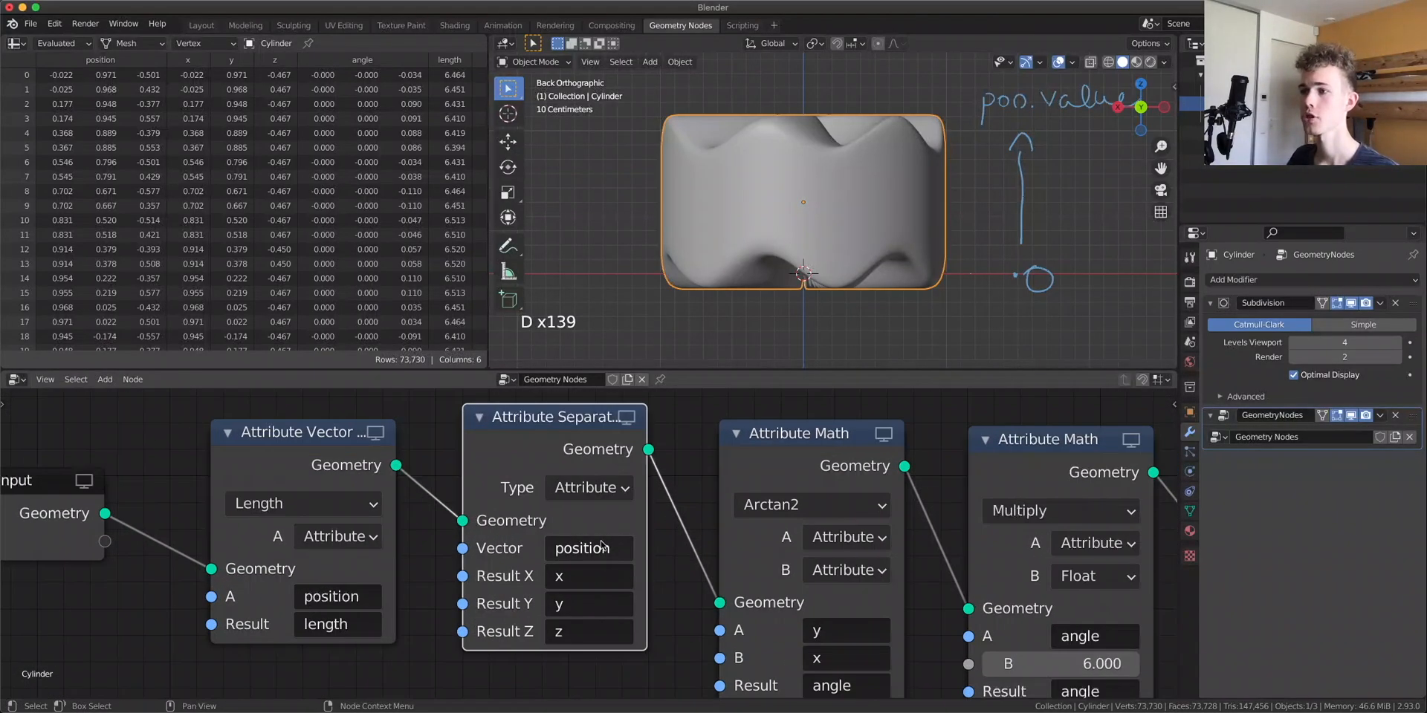
drag(849, 702, 861, 685)
drag(788, 429, 759, 452)
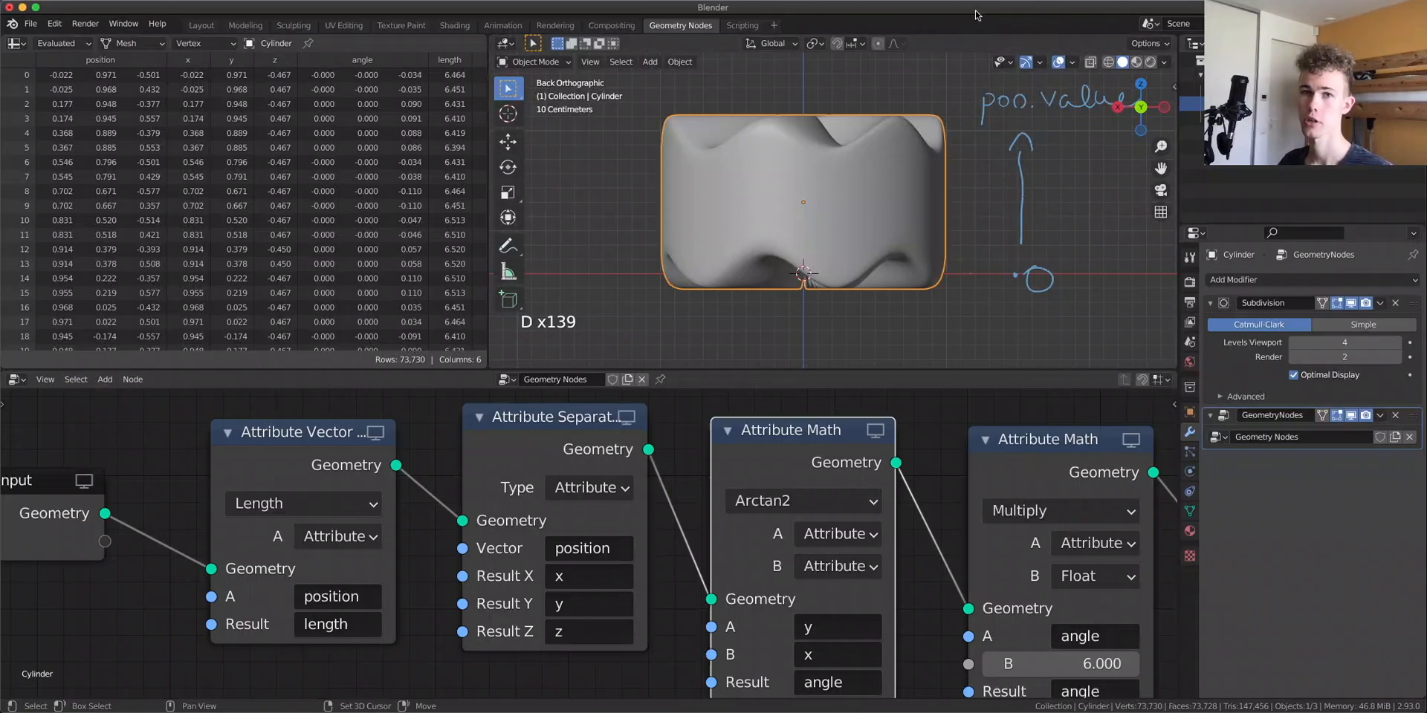
scroll(698, 566, down, 3)
scroll(698, 567, down, 5)
middle_drag(699, 567, 99, 549)
scroll(669, 524, up, 9)
middle_drag(727, 518, 669, 542)
Duplicate the Sine node, insert the copy after it, set it to Multiply and make its B the z attribute
click(210, 487)
key(shift+d)
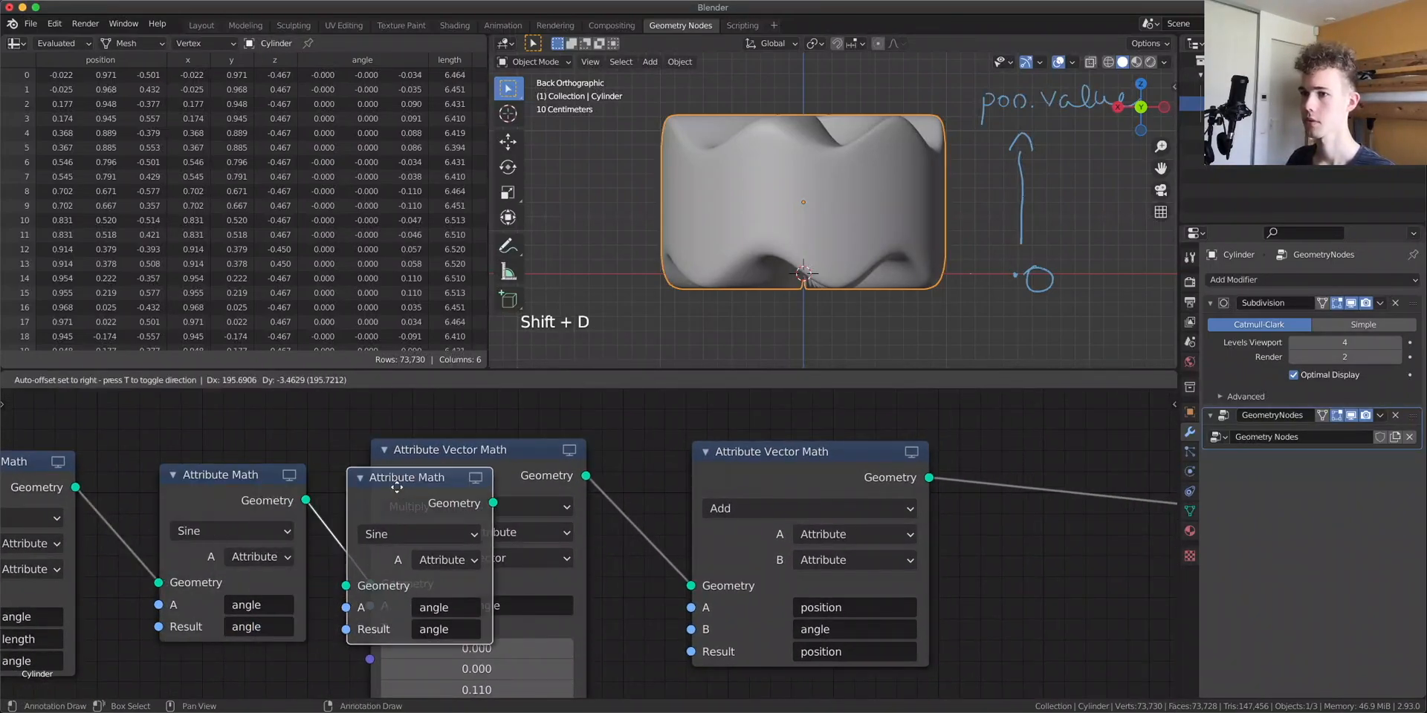
click(490, 599)
click(461, 531)
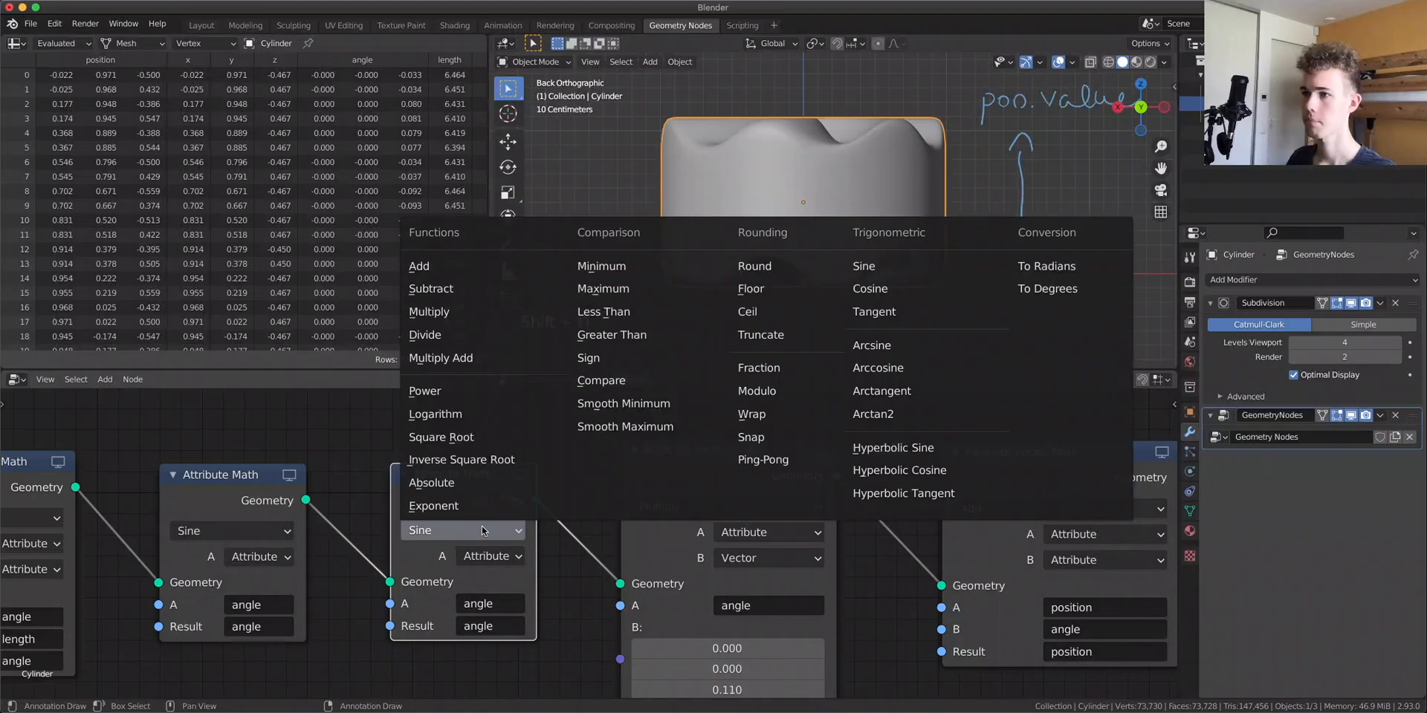
click(445, 311)
middle_drag(490, 587, 559, 562)
click(559, 558)
click(559, 627)
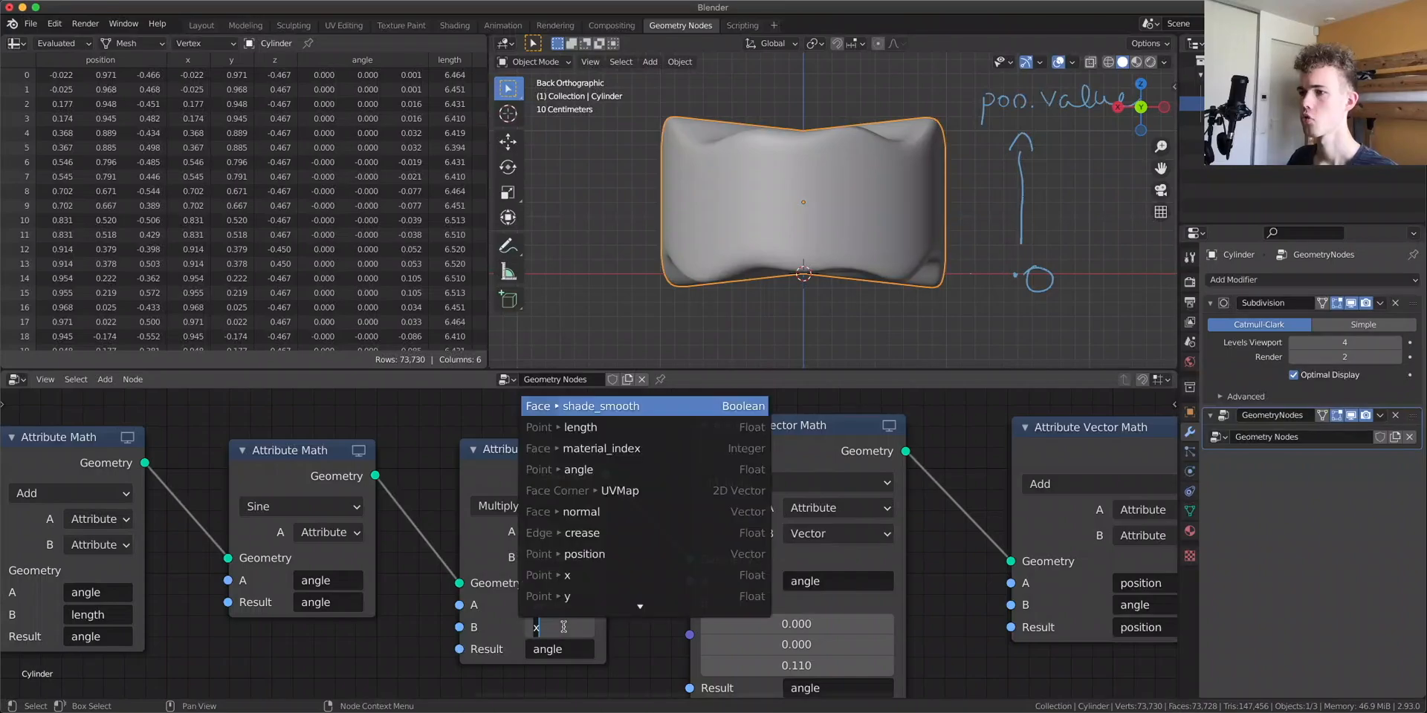
text(x)
click(600, 596)
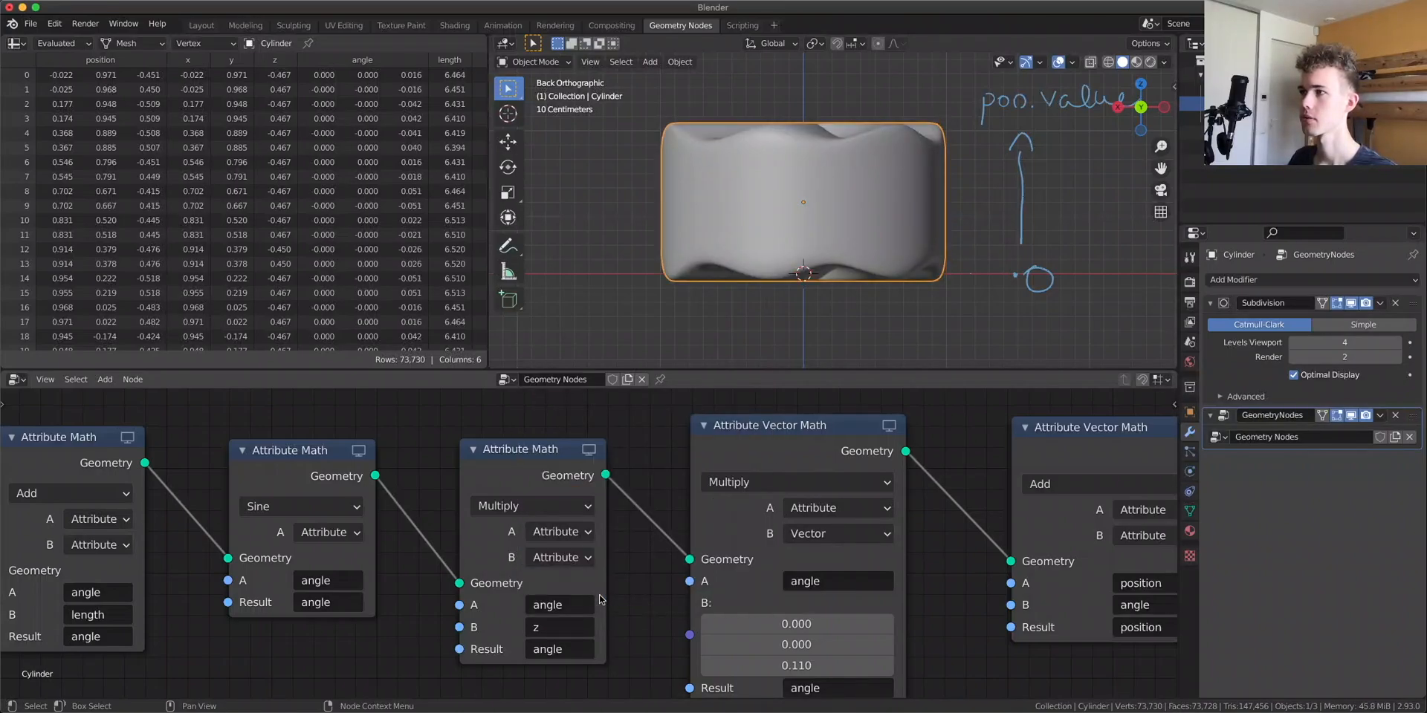
Mute and unmute the new Multiply node to compare its effect on the cylinder
click(557, 489)
key(m)
key(m)
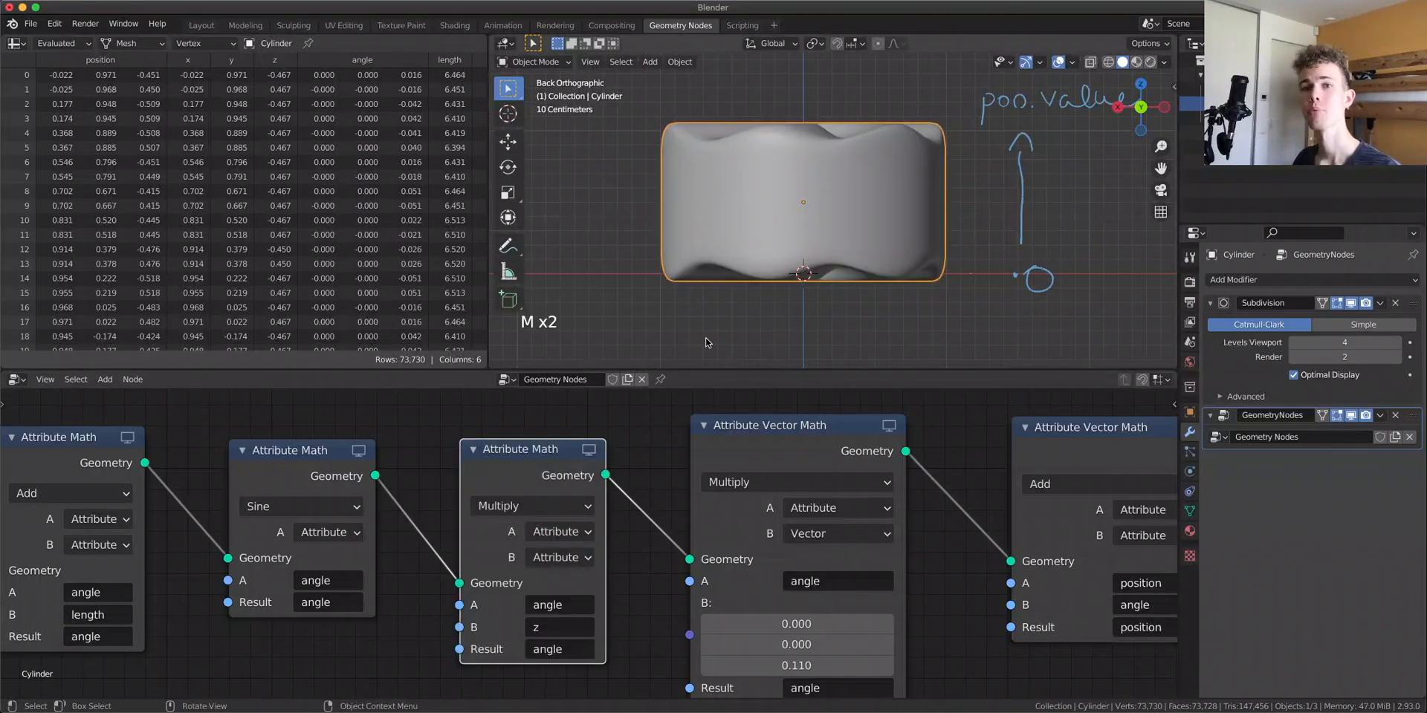
scroll(758, 310, up, 8)
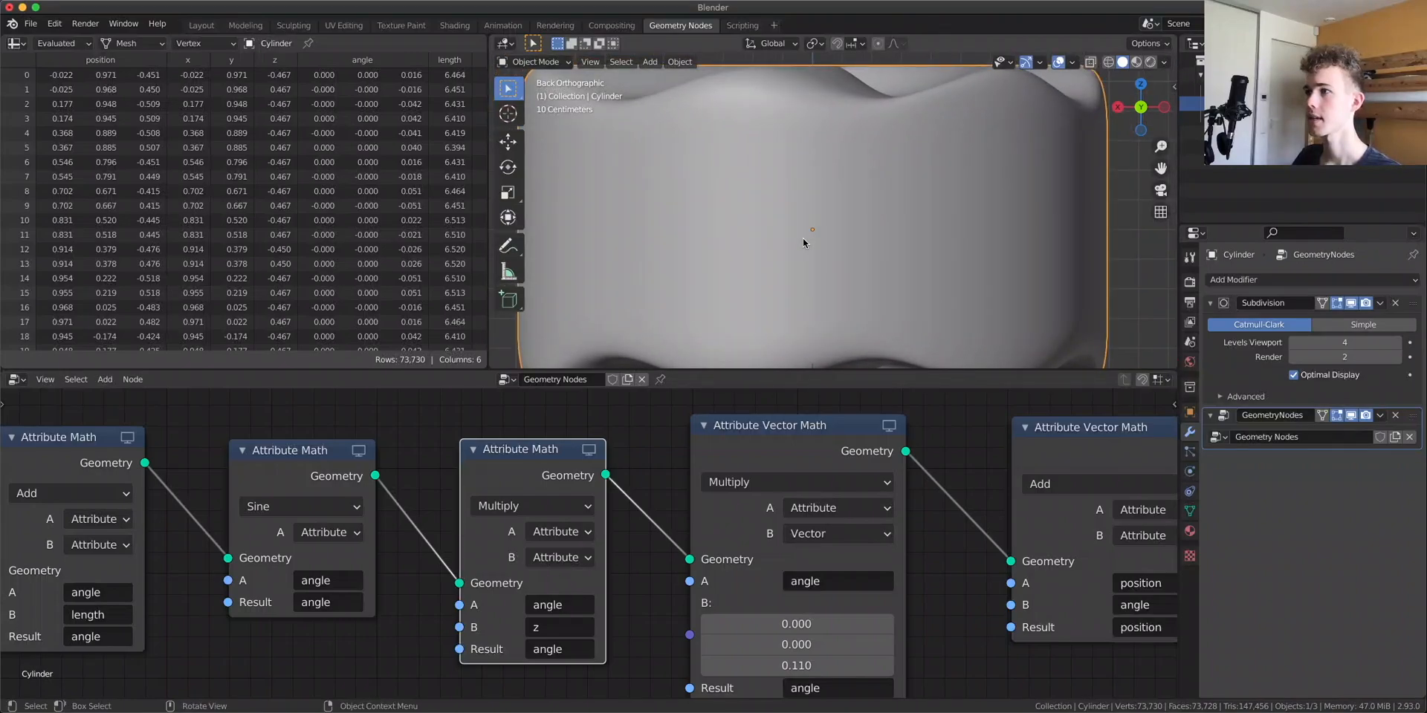
scroll(793, 250, down, 4)
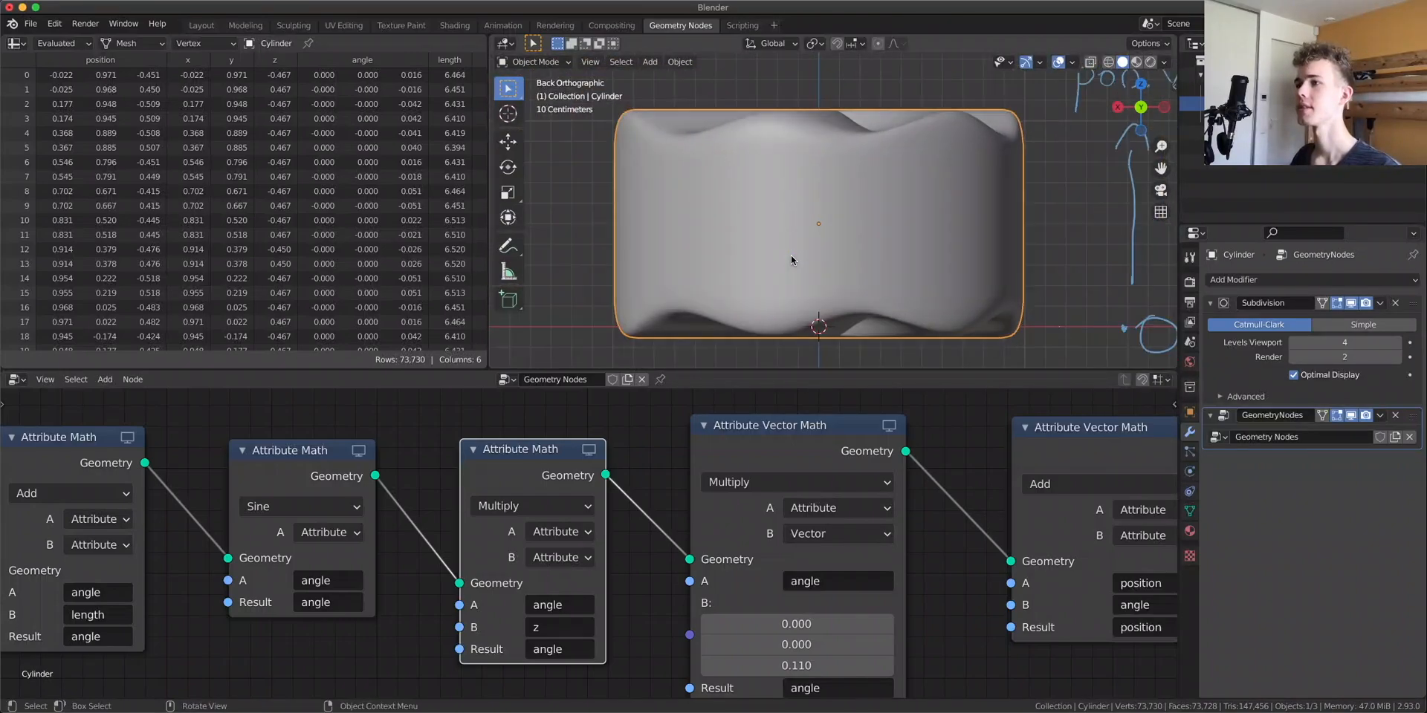
scroll(873, 254, down, 3)
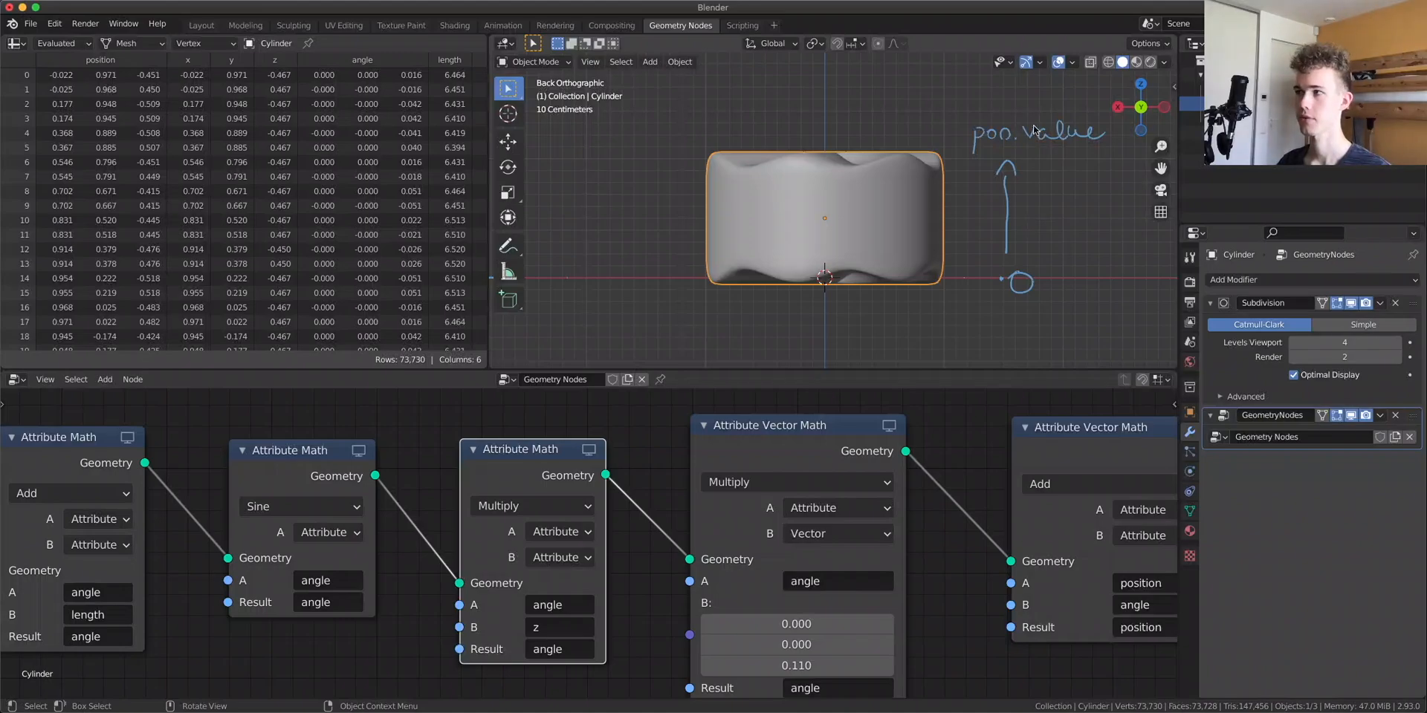
Sketch annotation arrows and rings over the cylinder to illustrate the height-based twist
key(d)
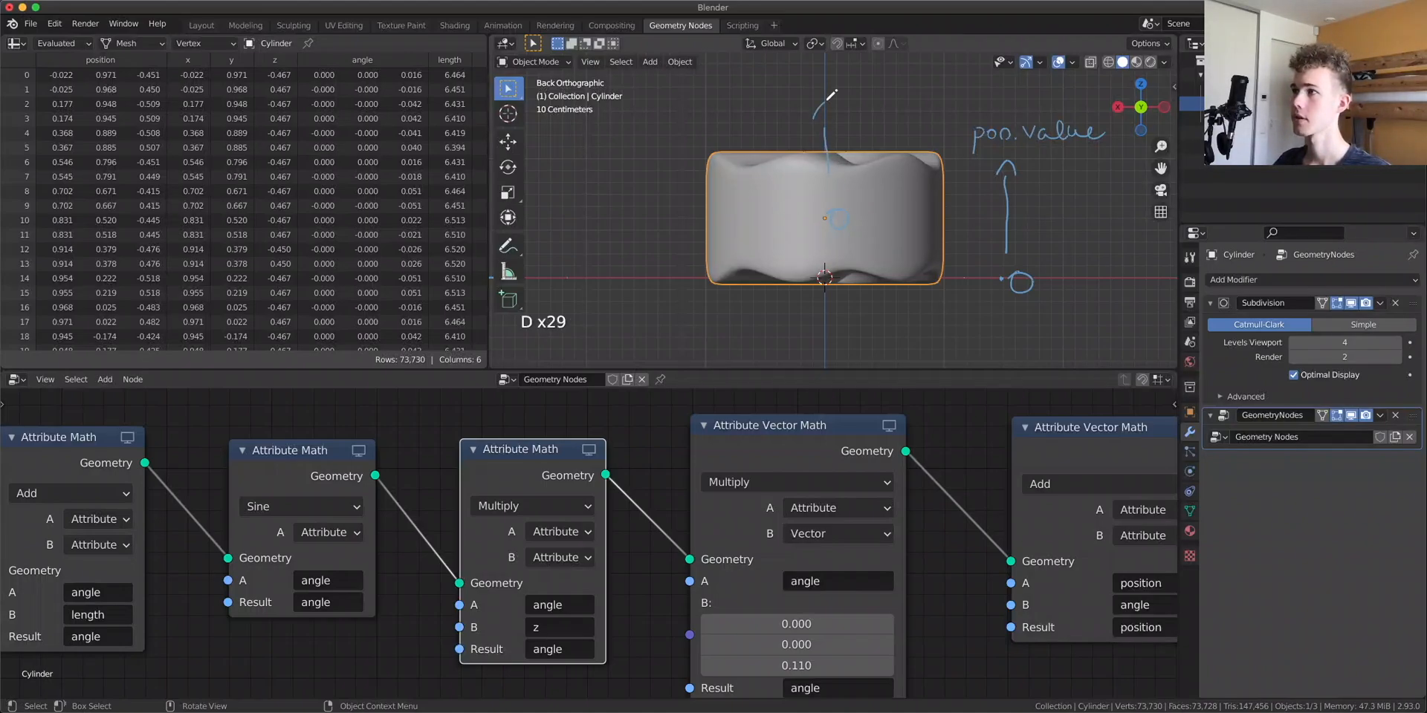
mouse_move(825, 244)
mouse_down()
mouse_move(820, 327)
mouse_move(830, 305)
mouse_up()
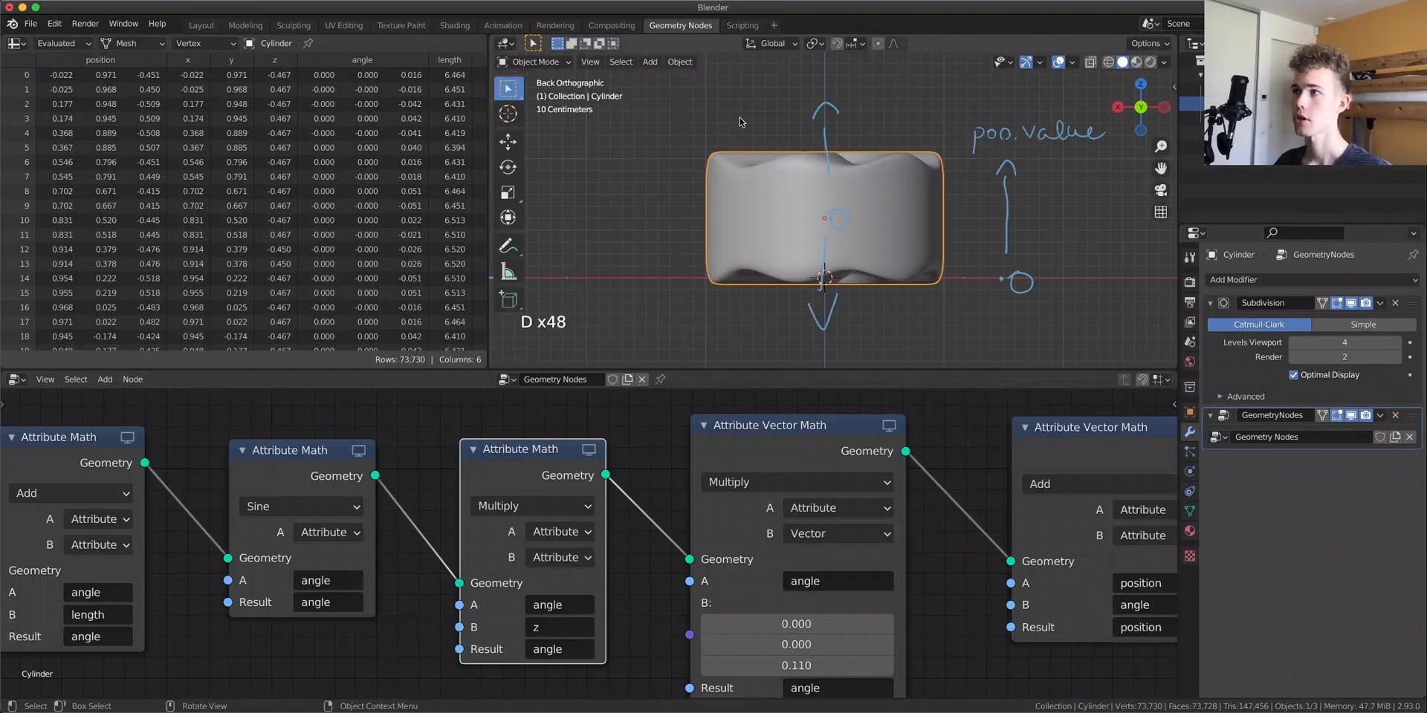
mouse_move(729, 128)
mouse_down()
mouse_move(699, 135)
mouse_move(802, 194)
mouse_move(915, 124)
mouse_move(748, 152)
mouse_up()
mouse_move(756, 252)
mouse_down()
mouse_move(763, 325)
mouse_move(793, 240)
mouse_up()
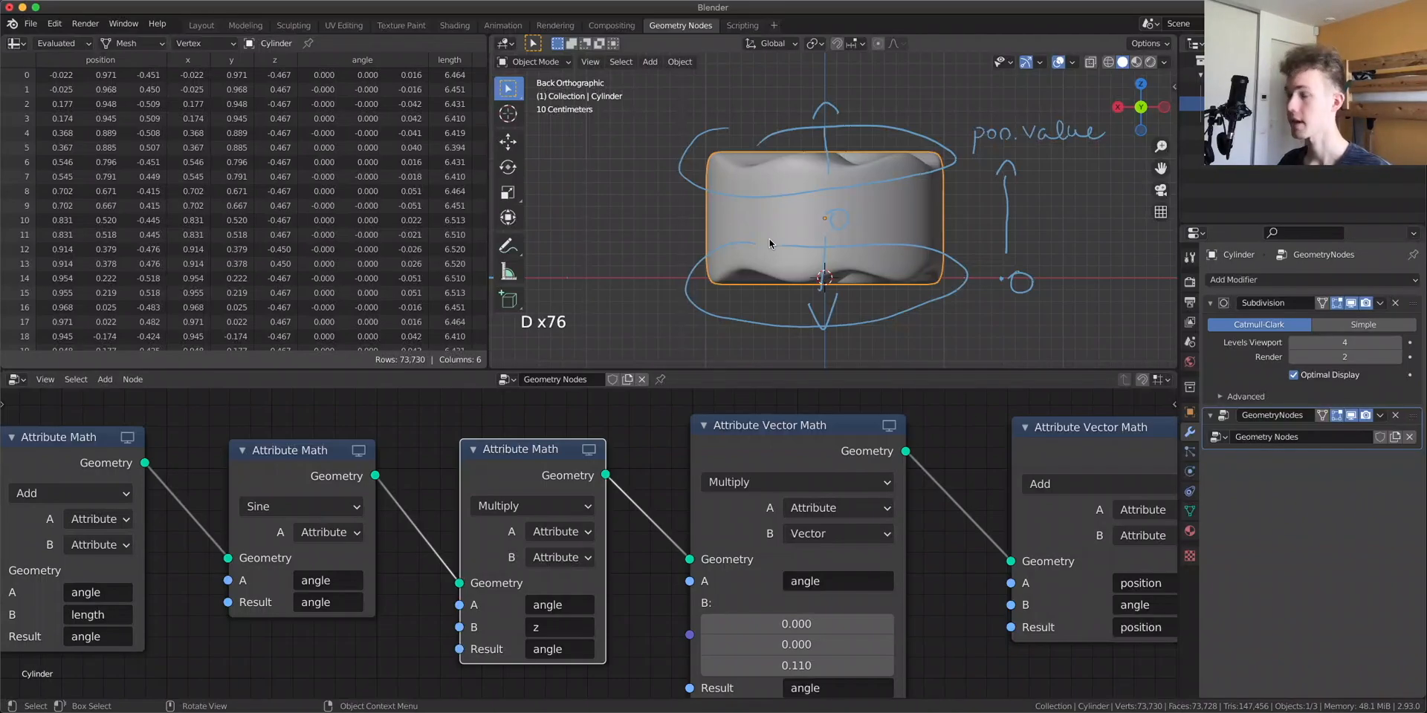
mouse_move(793, 209)
right_down()
mouse_move(695, 178)
mouse_move(778, 212)
mouse_move(810, 323)
mouse_move(925, 160)
mouse_move(949, 165)
mouse_move(877, 308)
right_up()
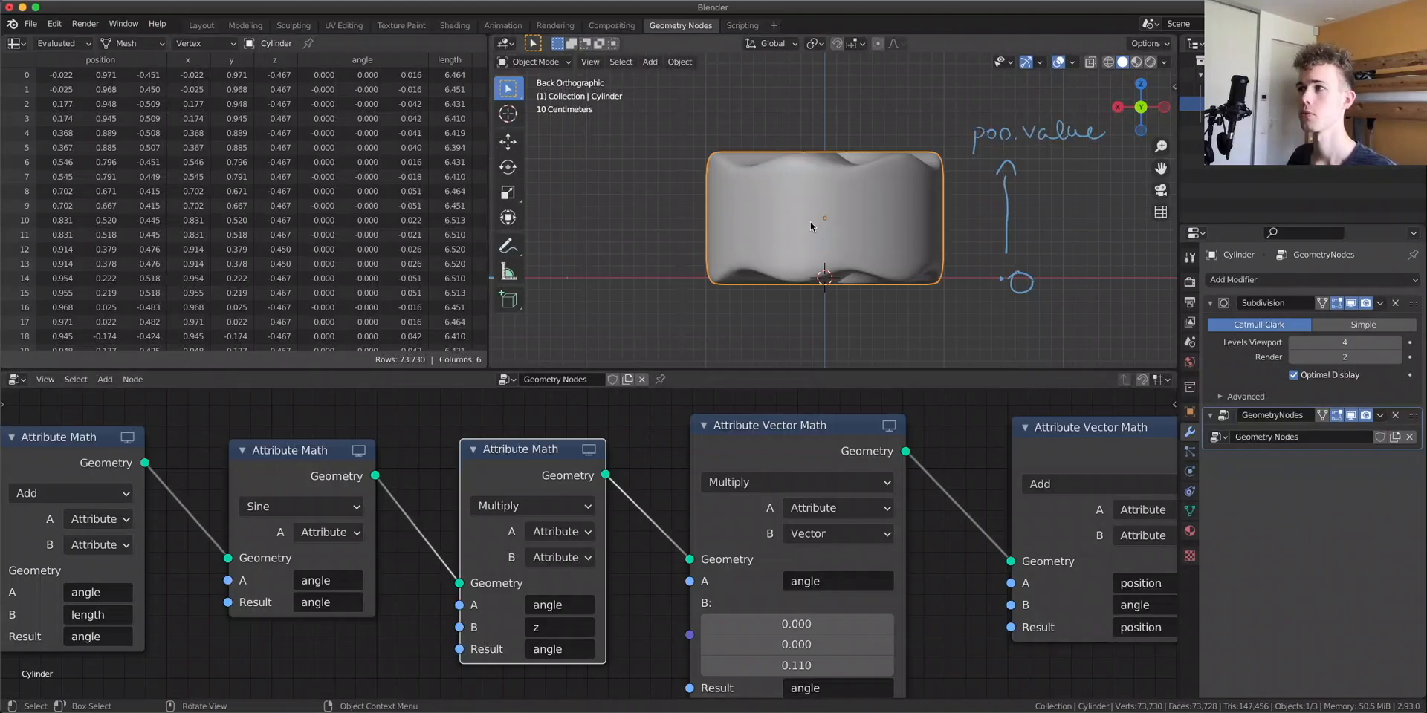
Enable Affect Only Origins and snap the 3D cursor to the world origin
click(1189, 256)
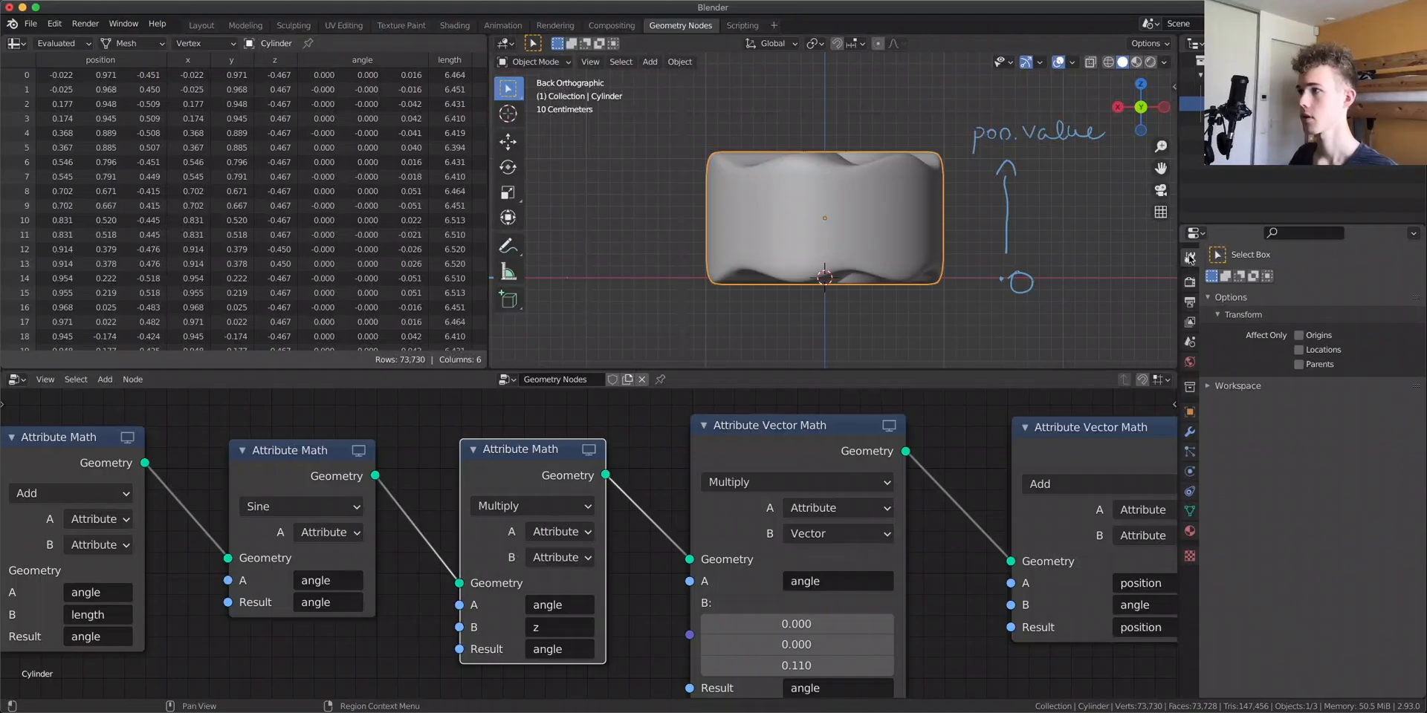
click(1299, 336)
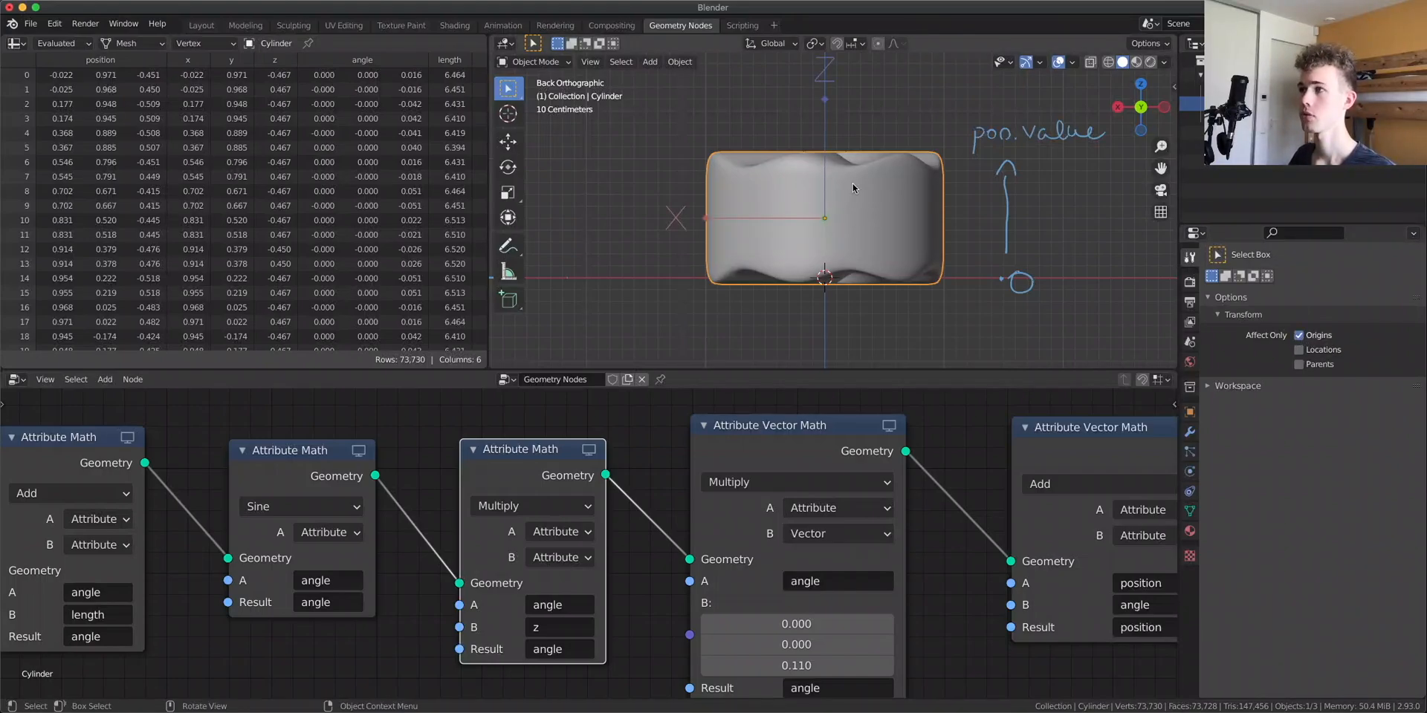
key(shift+s)
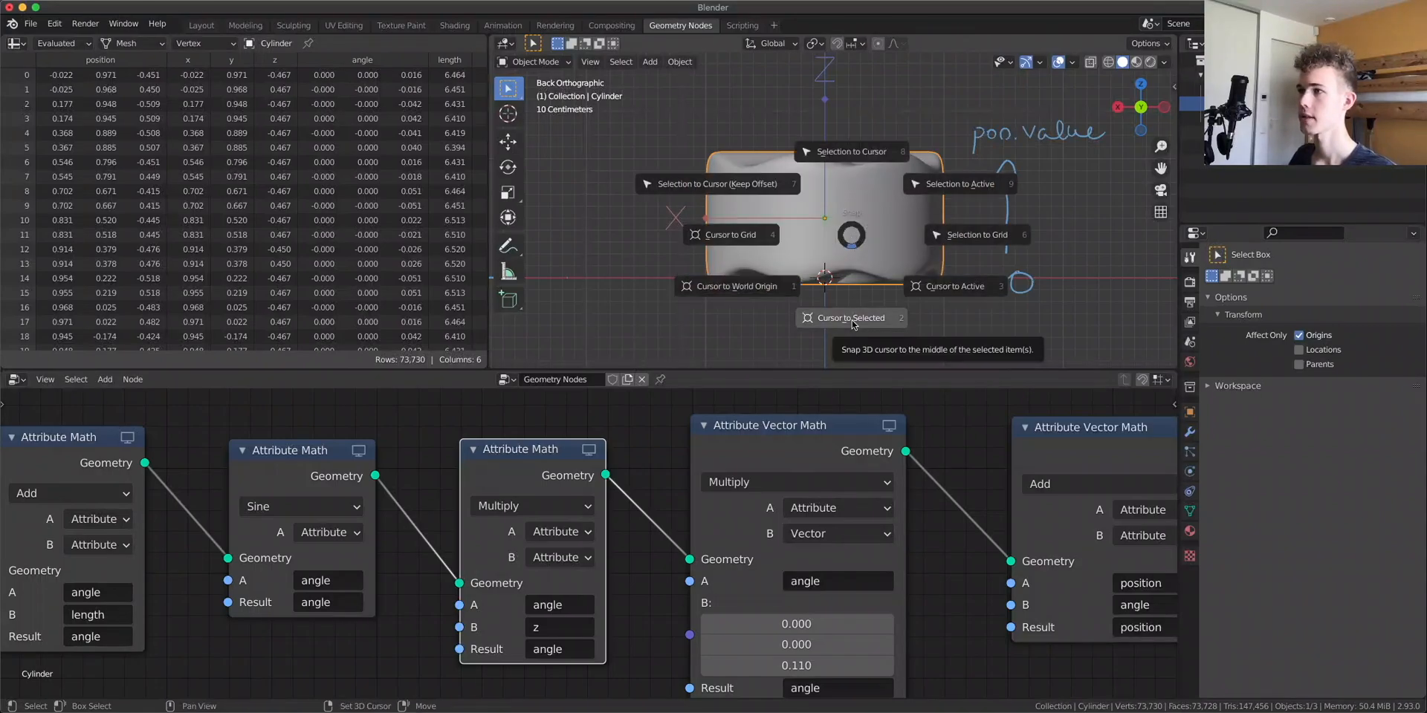
click(733, 291)
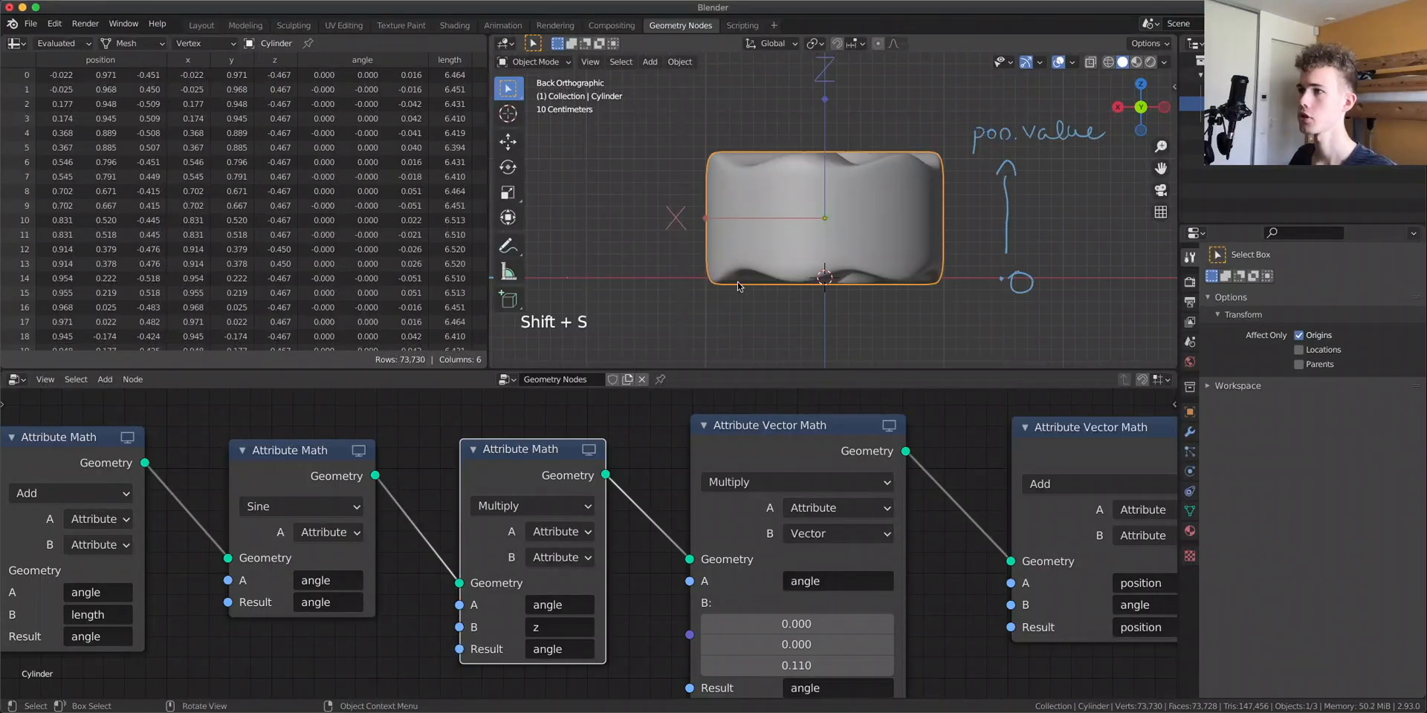
Snap the cylinder's origin to the cursor, then turn Affect Only Origins off
key(shift+s)
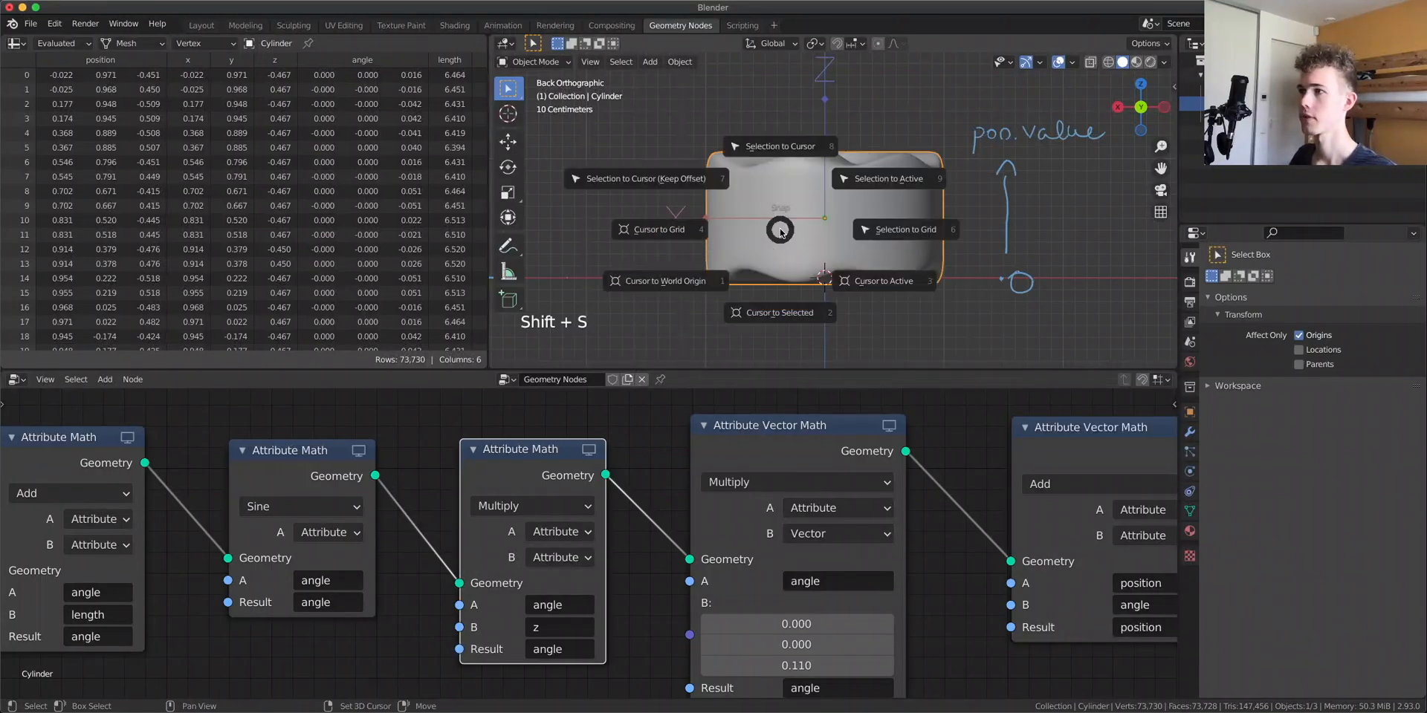
click(795, 181)
scroll(824, 295, up, 5)
shift+middle_drag(859, 316, 893, 167)
middle_drag(889, 195, 891, 123)
scroll(853, 162, up, 4)
middle_drag(852, 162, 842, 286)
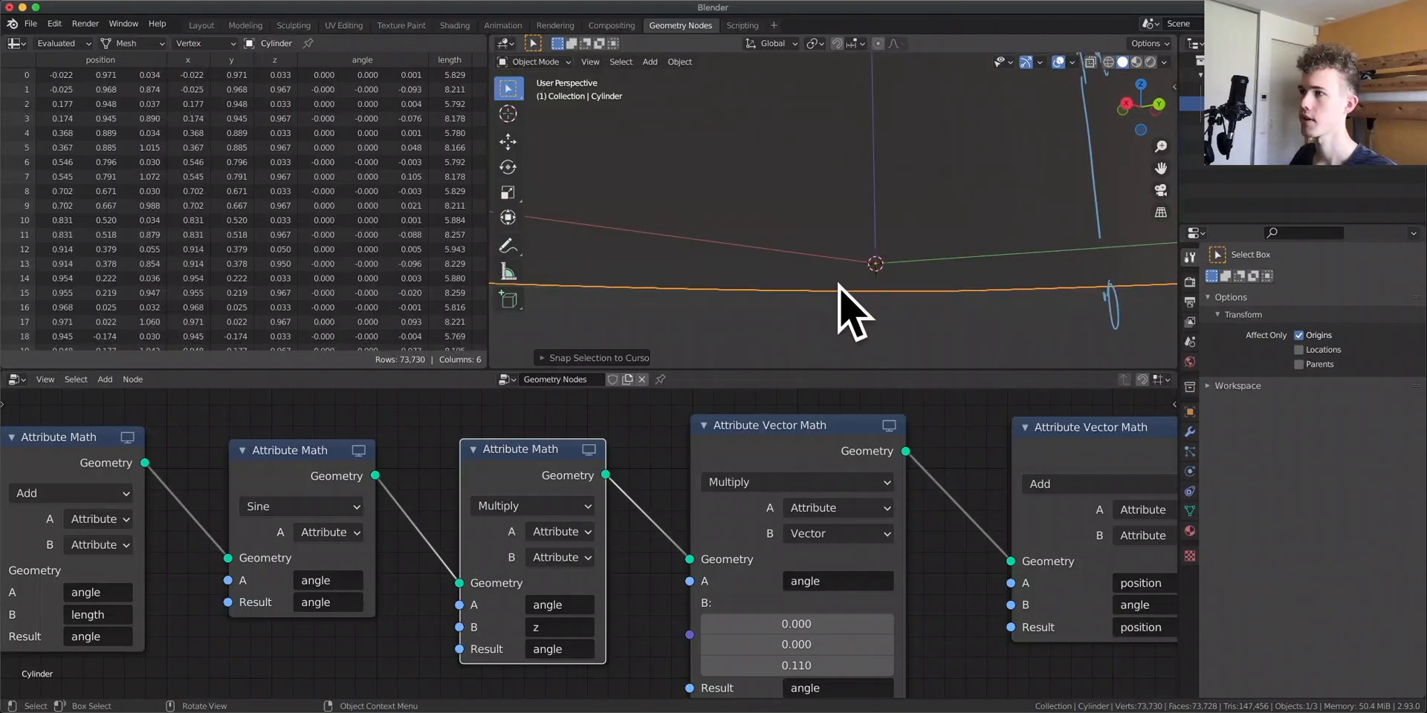
scroll(846, 278, down, 7)
middle_drag(866, 233, 810, 274)
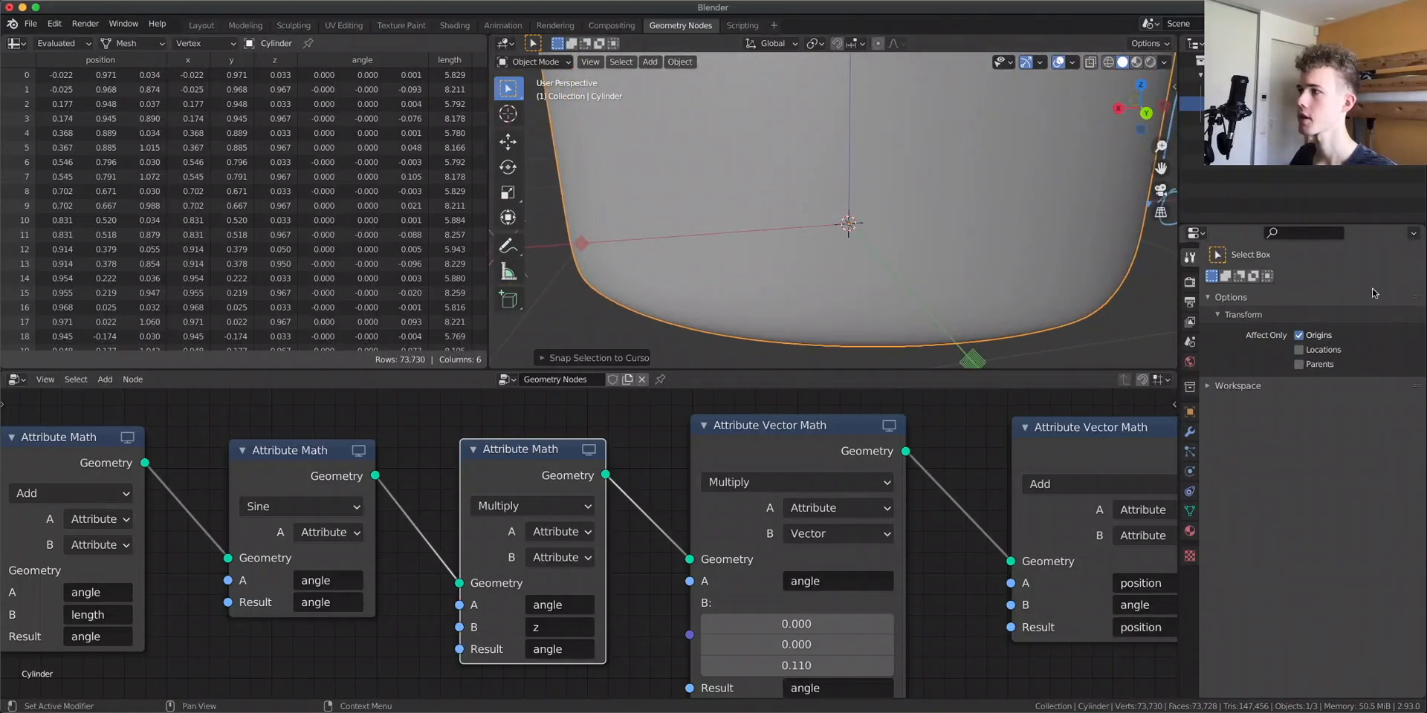
click(1299, 336)
Try raising the cylinder's top faces along Z in Edit Mode to stretch the twist
scroll(947, 262, down, 6)
middle_drag(946, 260, 957, 318)
middle_drag(886, 233, 821, 90)
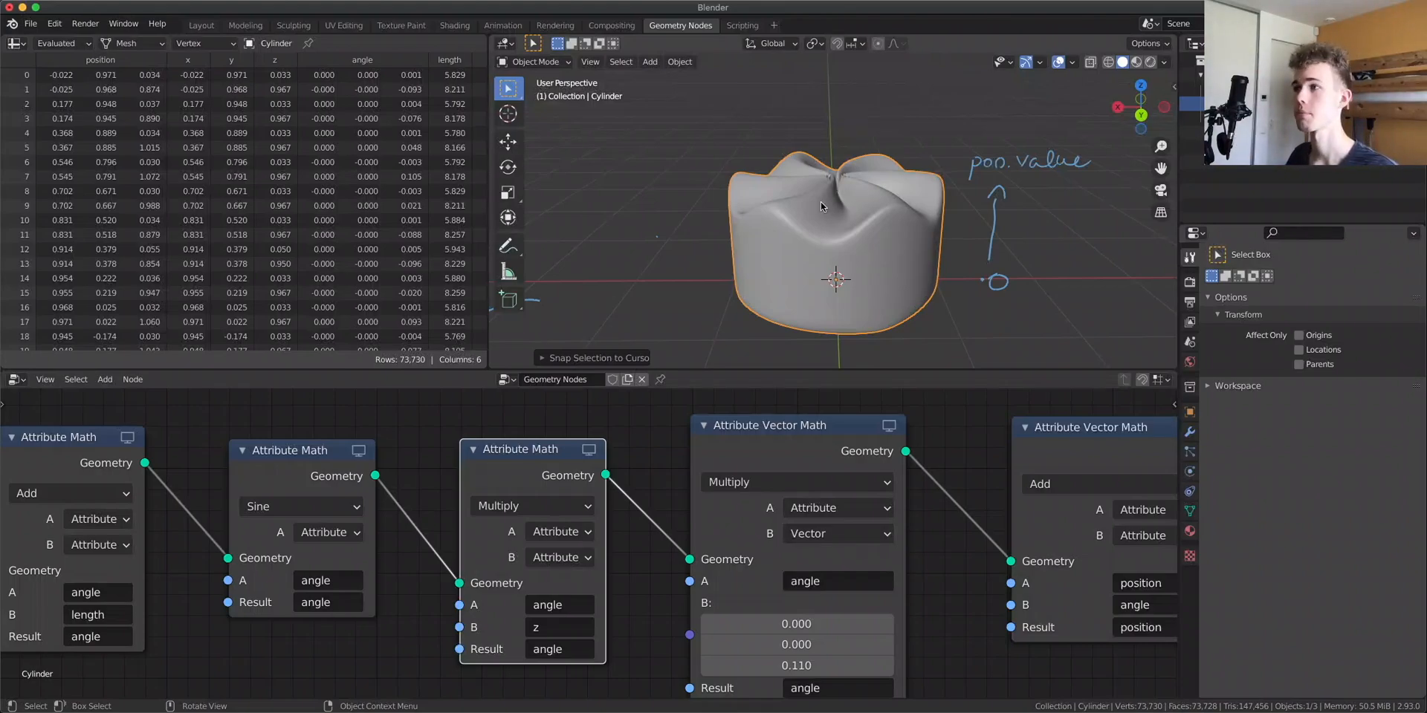
middle_drag(822, 205, 850, 205)
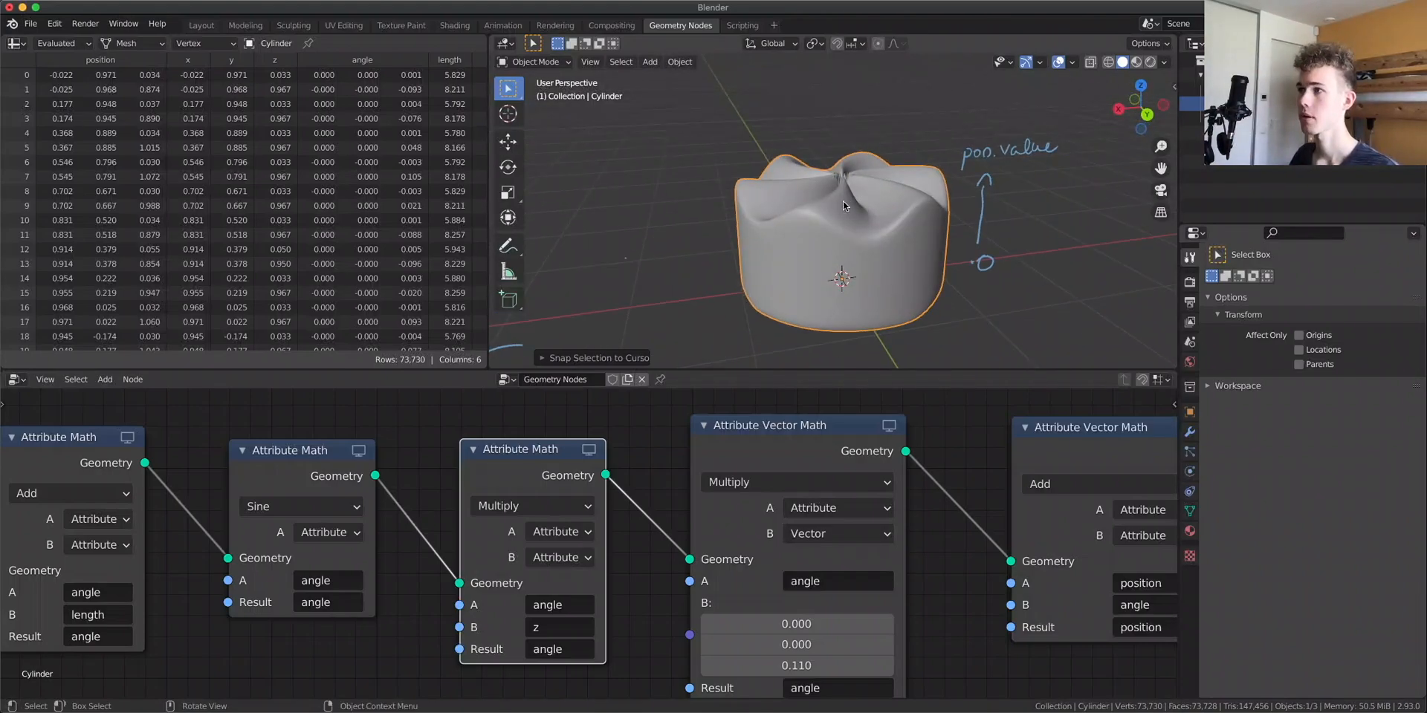
key(Tab)
key(3)
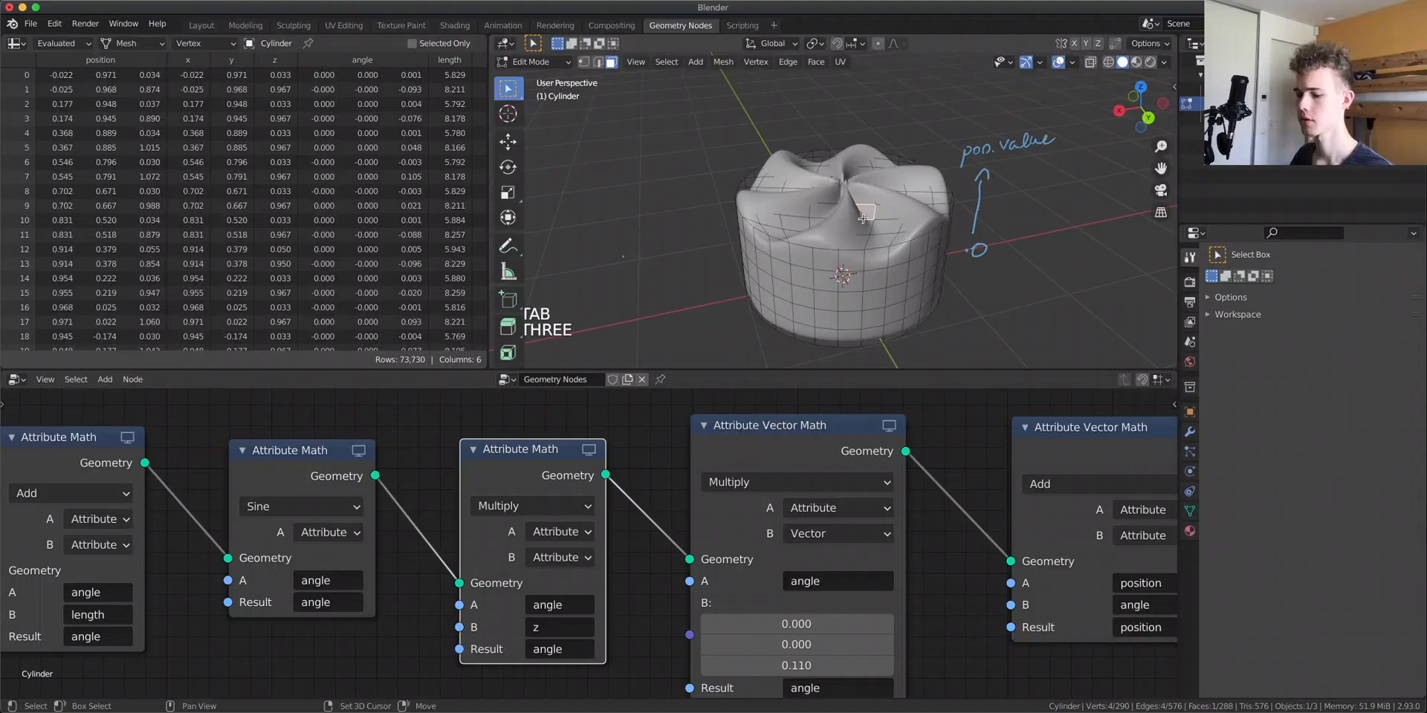
key(shift+g)
click(848, 299)
key(g)
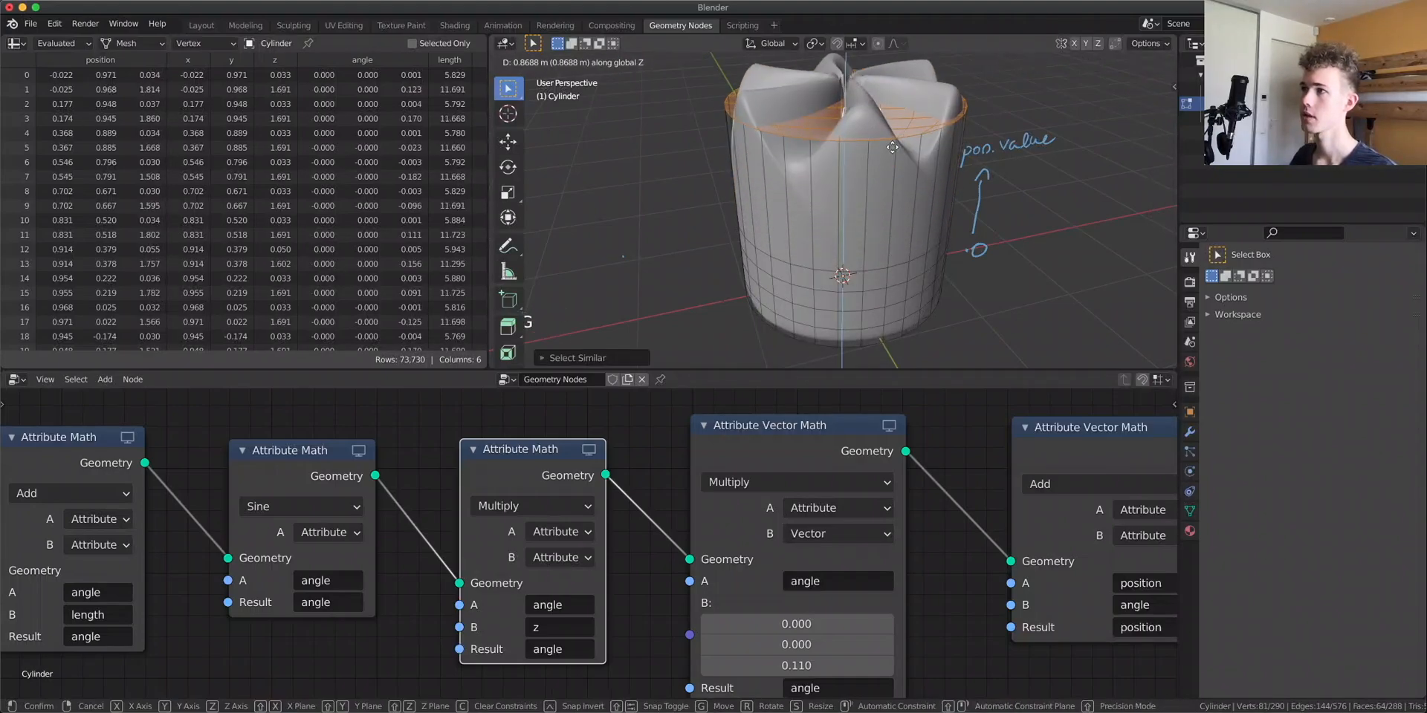
key(Escape)
scroll(897, 168, down, 5)
key(g)
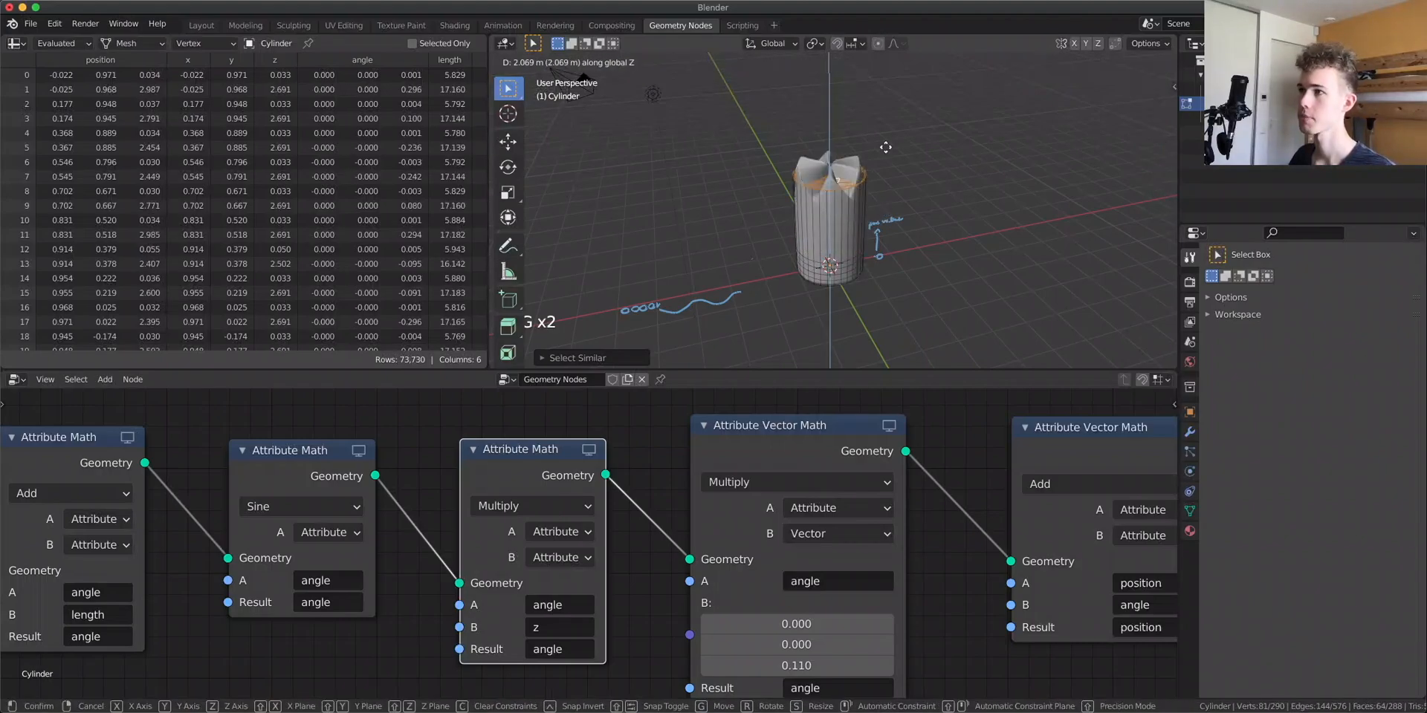
right_click(898, 80)
scroll(874, 207, up, 3)
key(Tab)
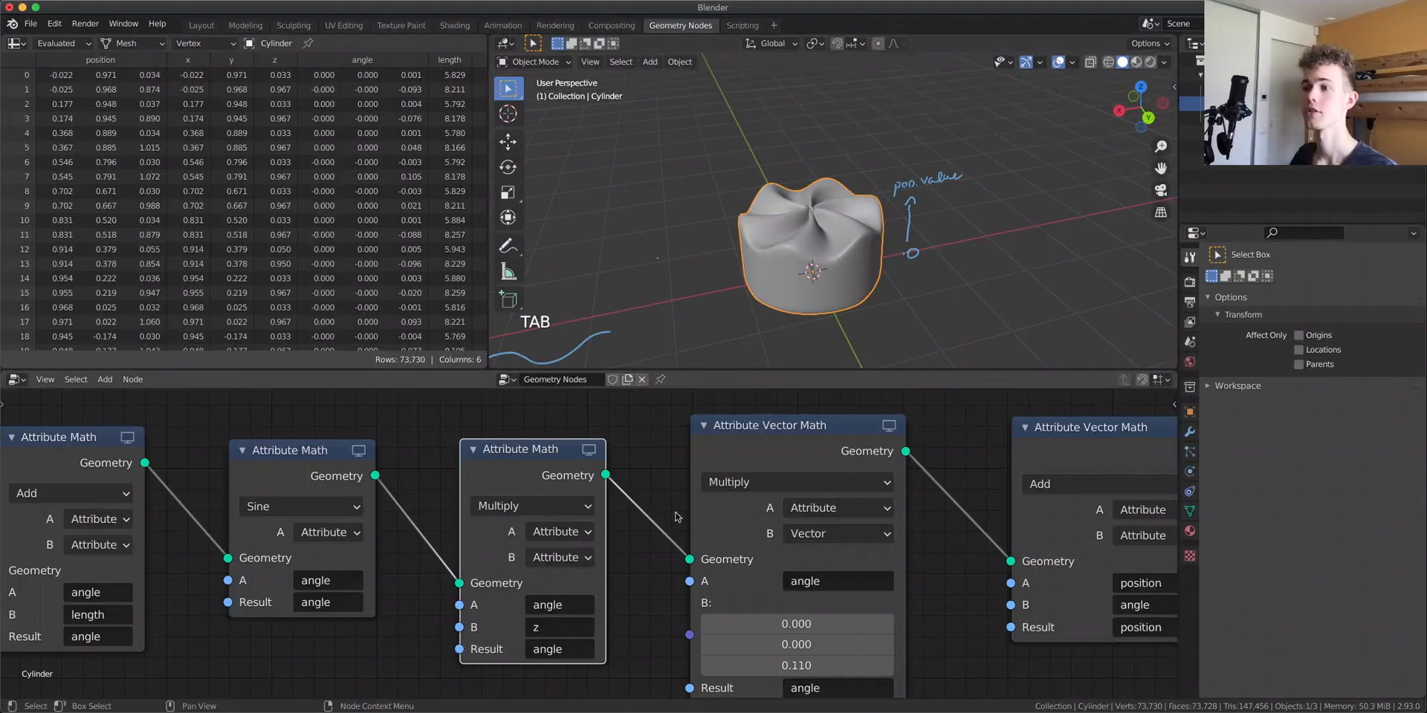
Insert an Attribute Color Ramp node between the Sine node and the Multiply node
scroll(813, 282, up, 3)
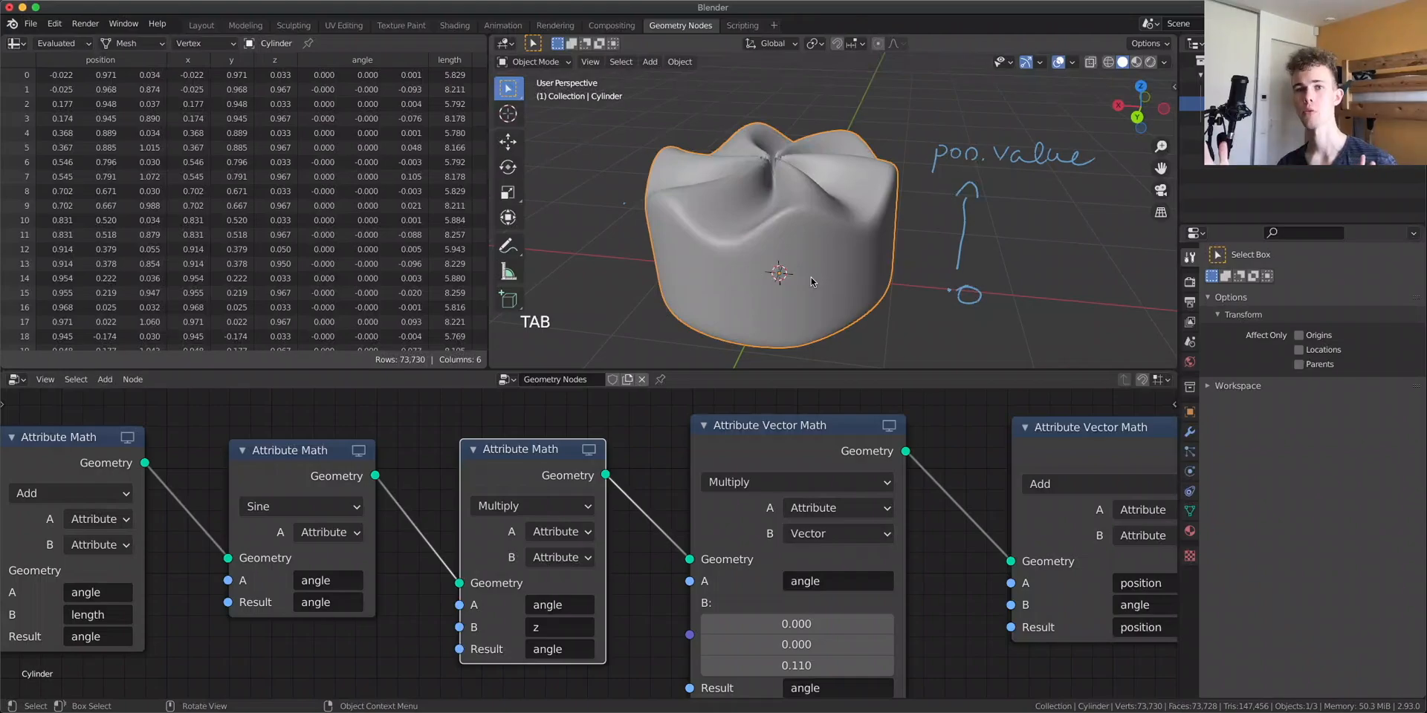
key(shift+a)
click(642, 435)
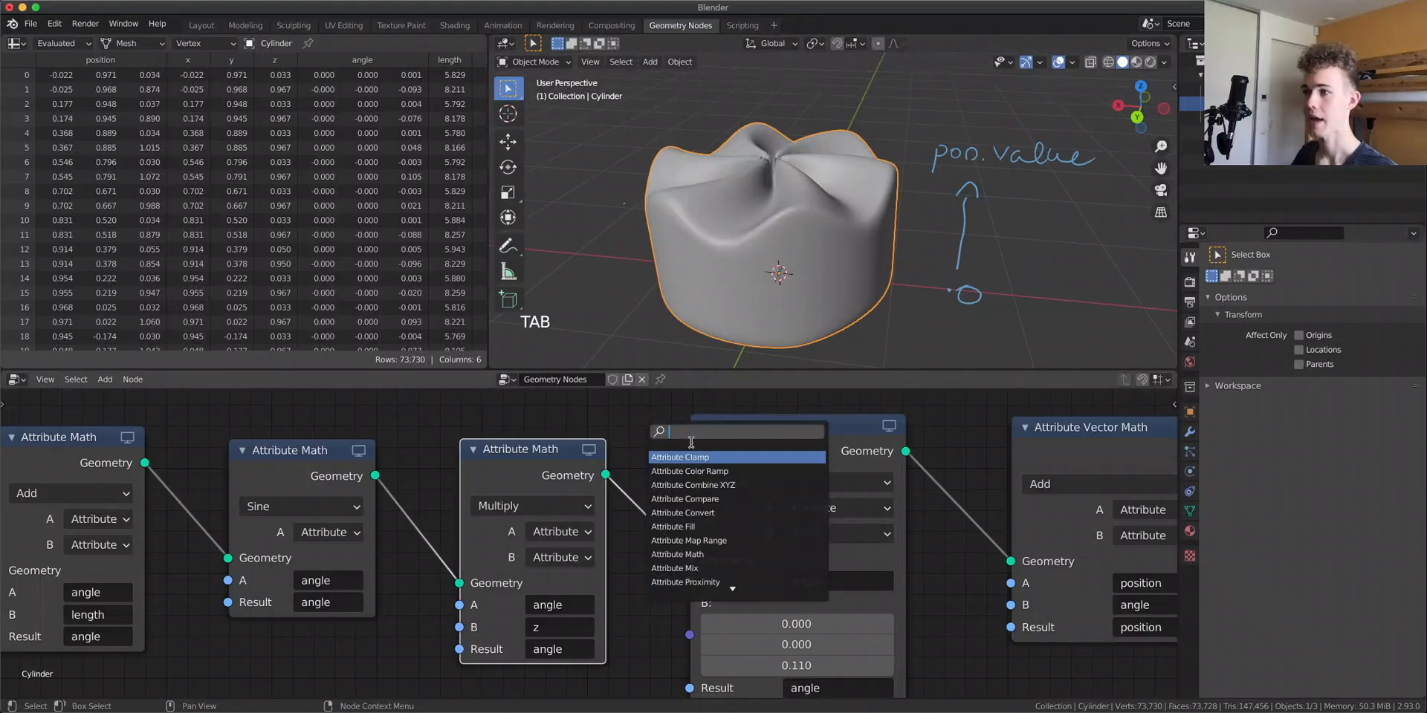
click(734, 471)
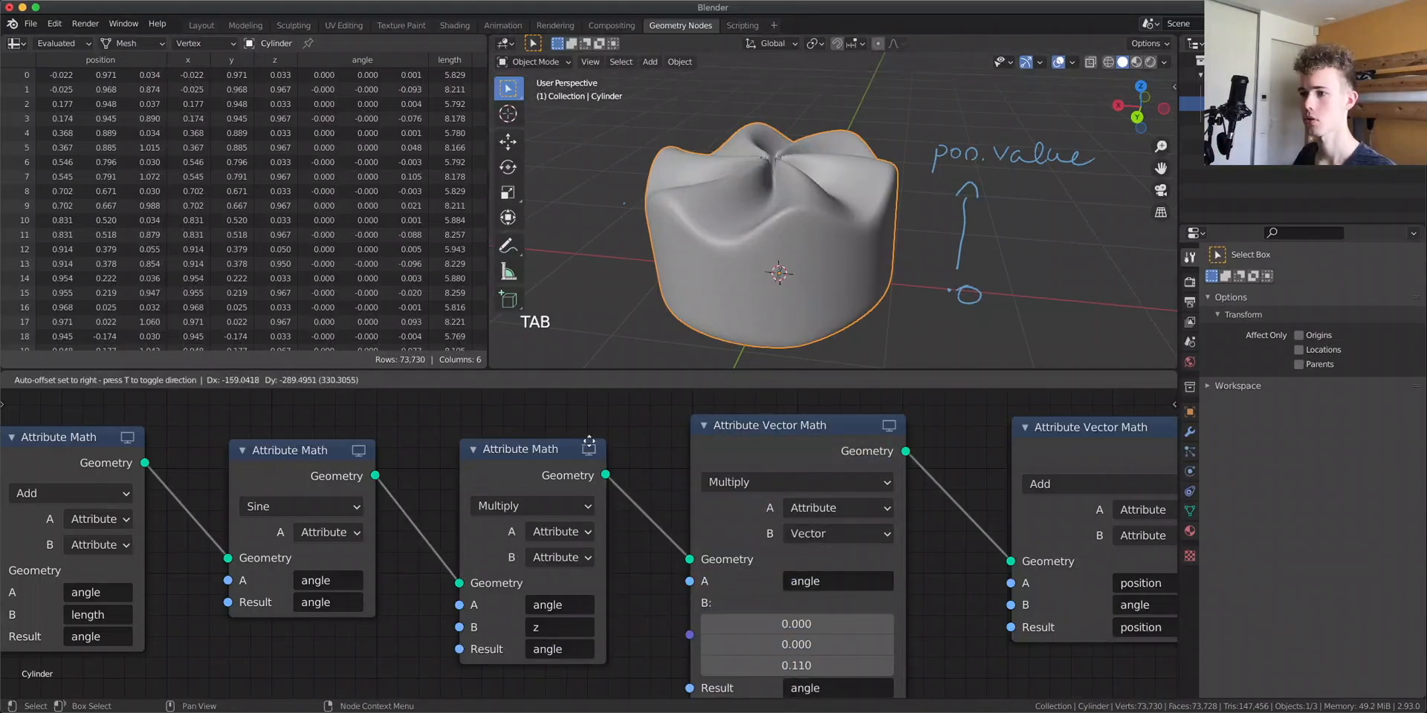
click(550, 491)
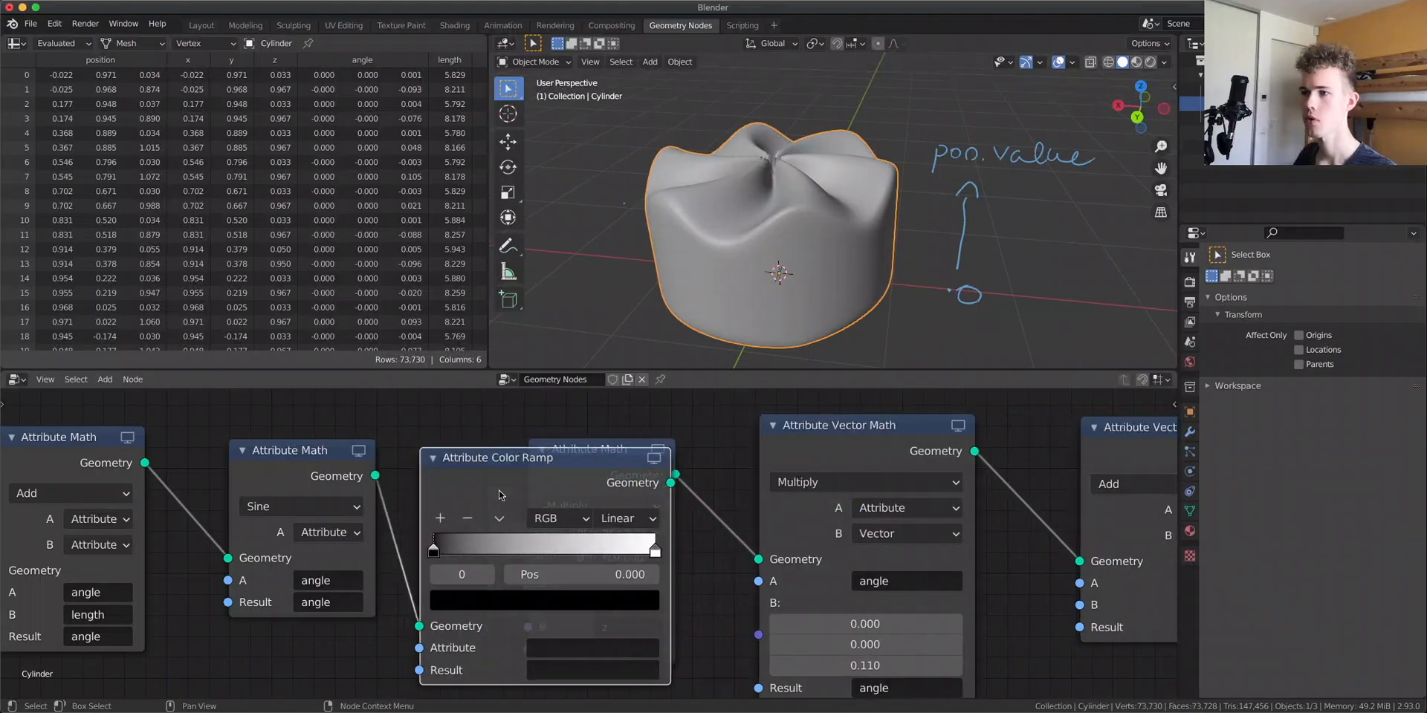
drag(598, 476, 595, 464)
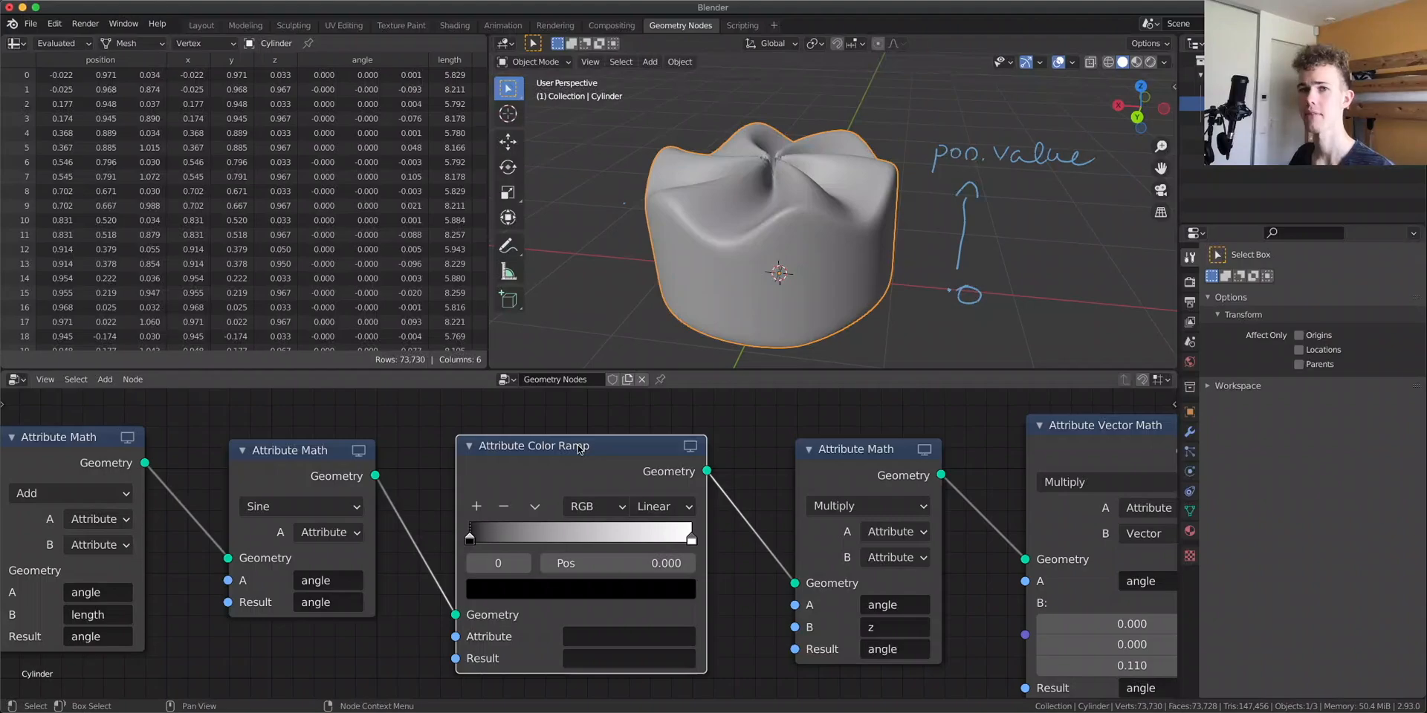
Set the color ramp's Attribute and Result fields both to z
click(630, 637)
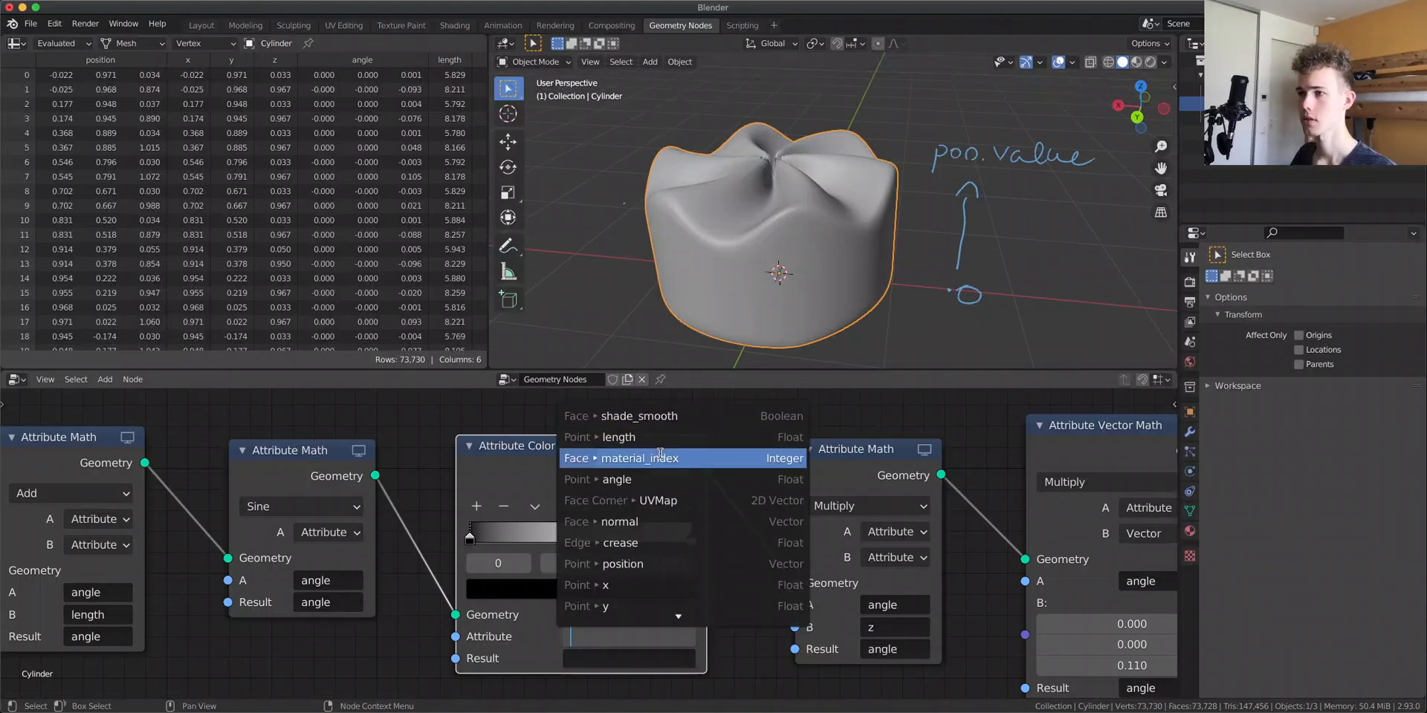
scroll(633, 599, down, 1)
click(632, 604)
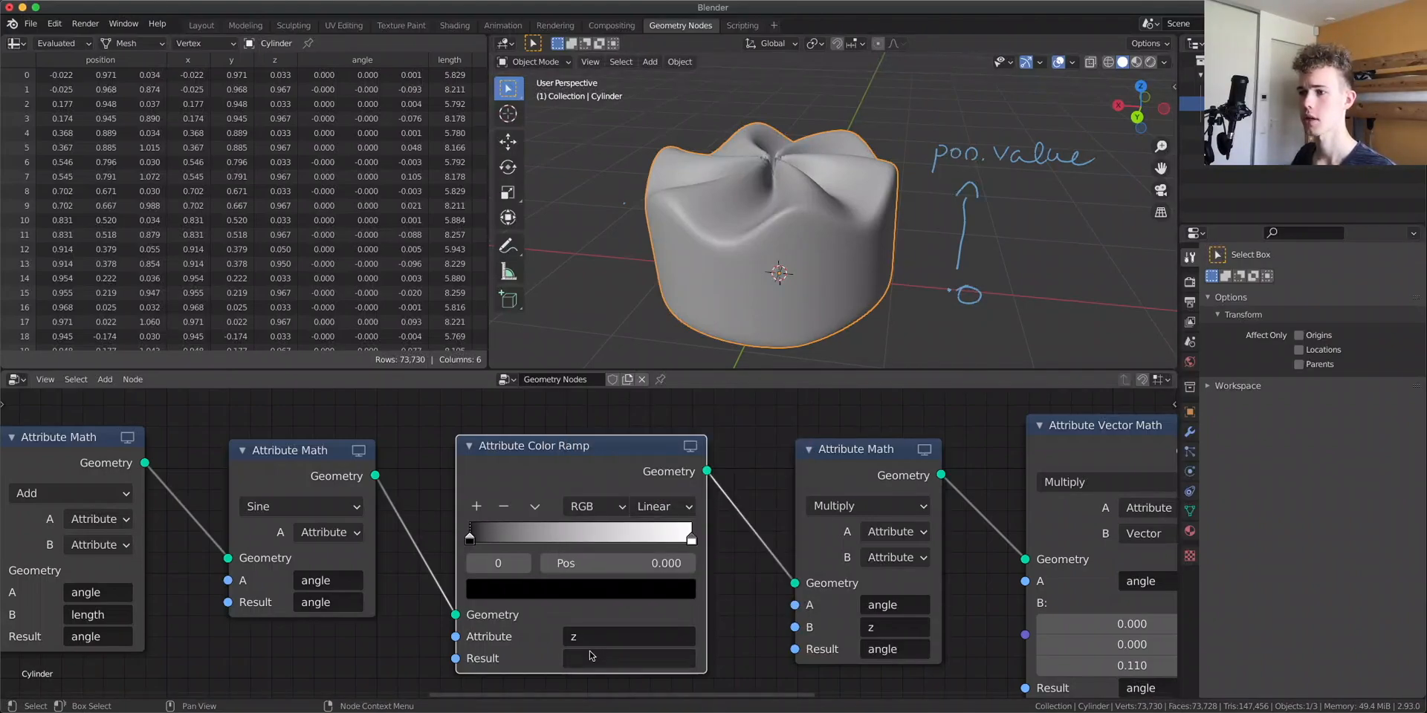
click(591, 659)
scroll(614, 592, down, 1)
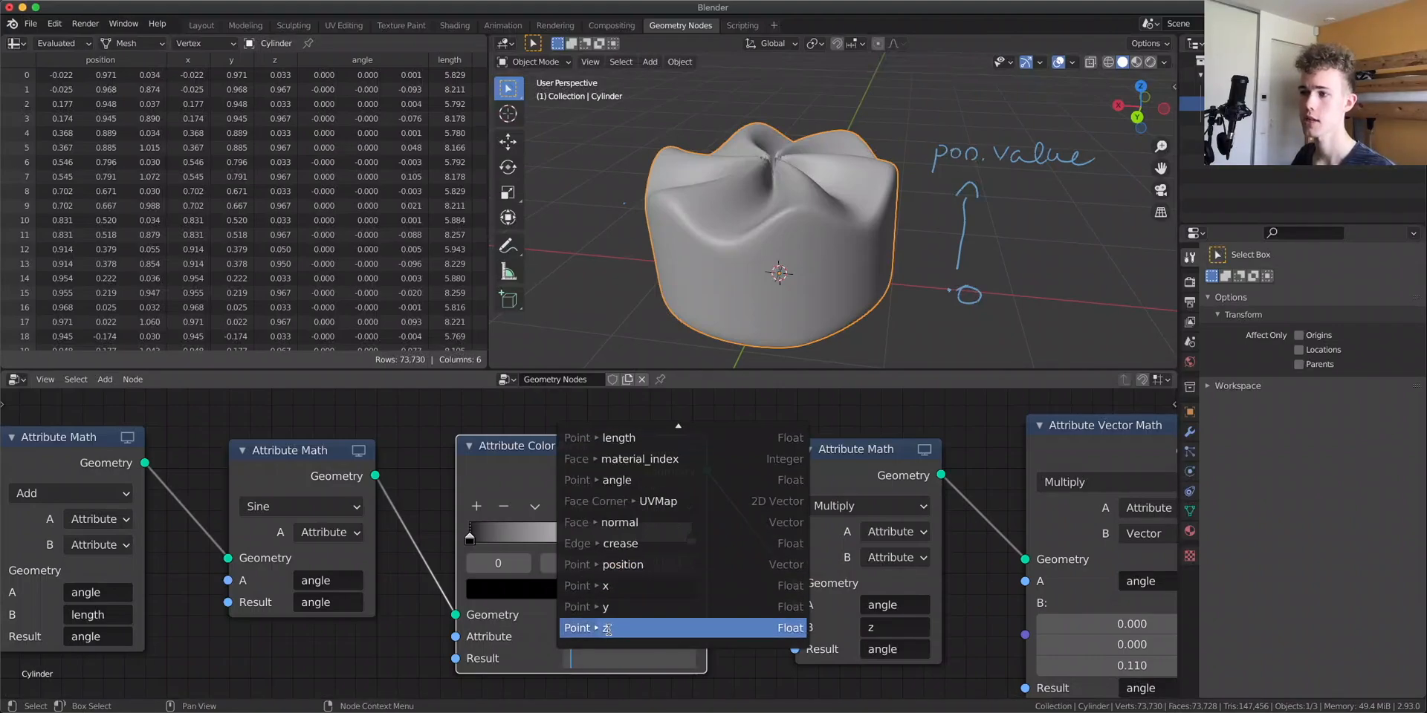
click(607, 629)
middle_drag(741, 203, 939, 314)
scroll(821, 259, down, 5)
key(Tab)
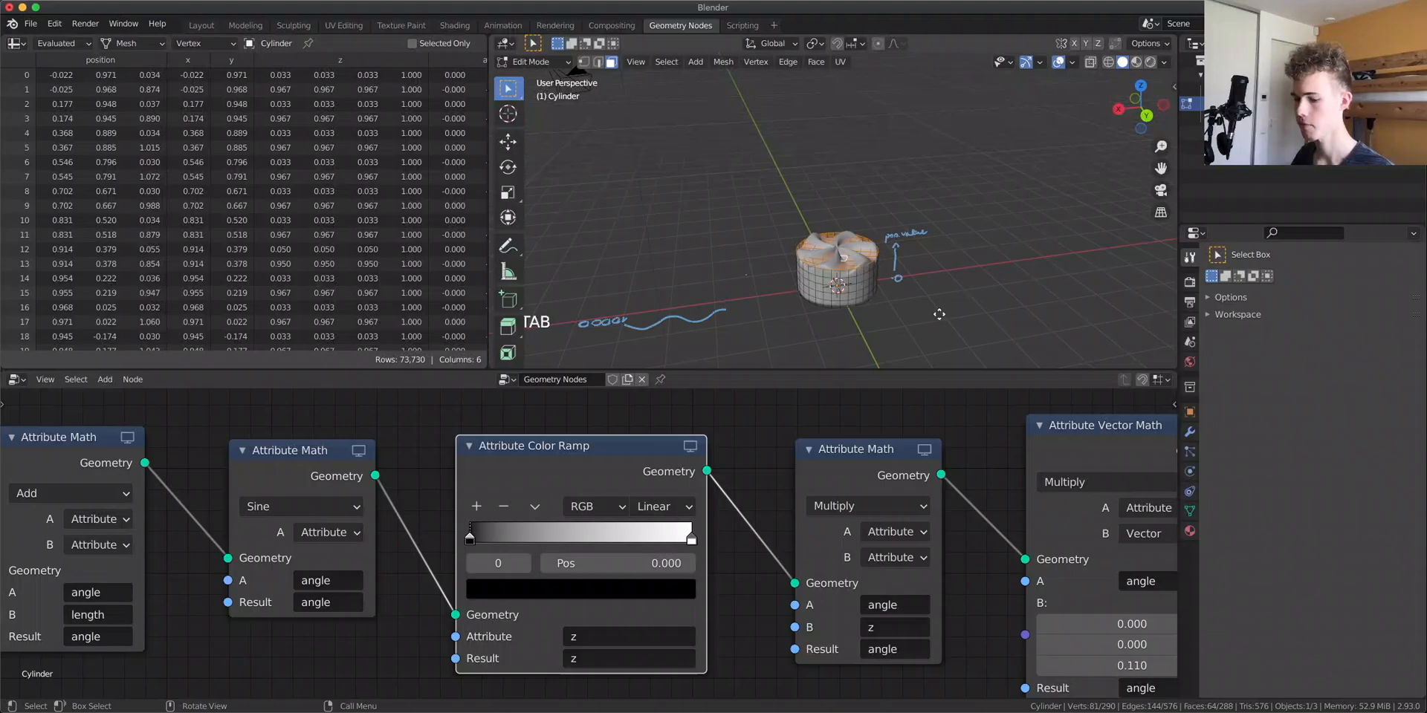
key(g)
key(z)
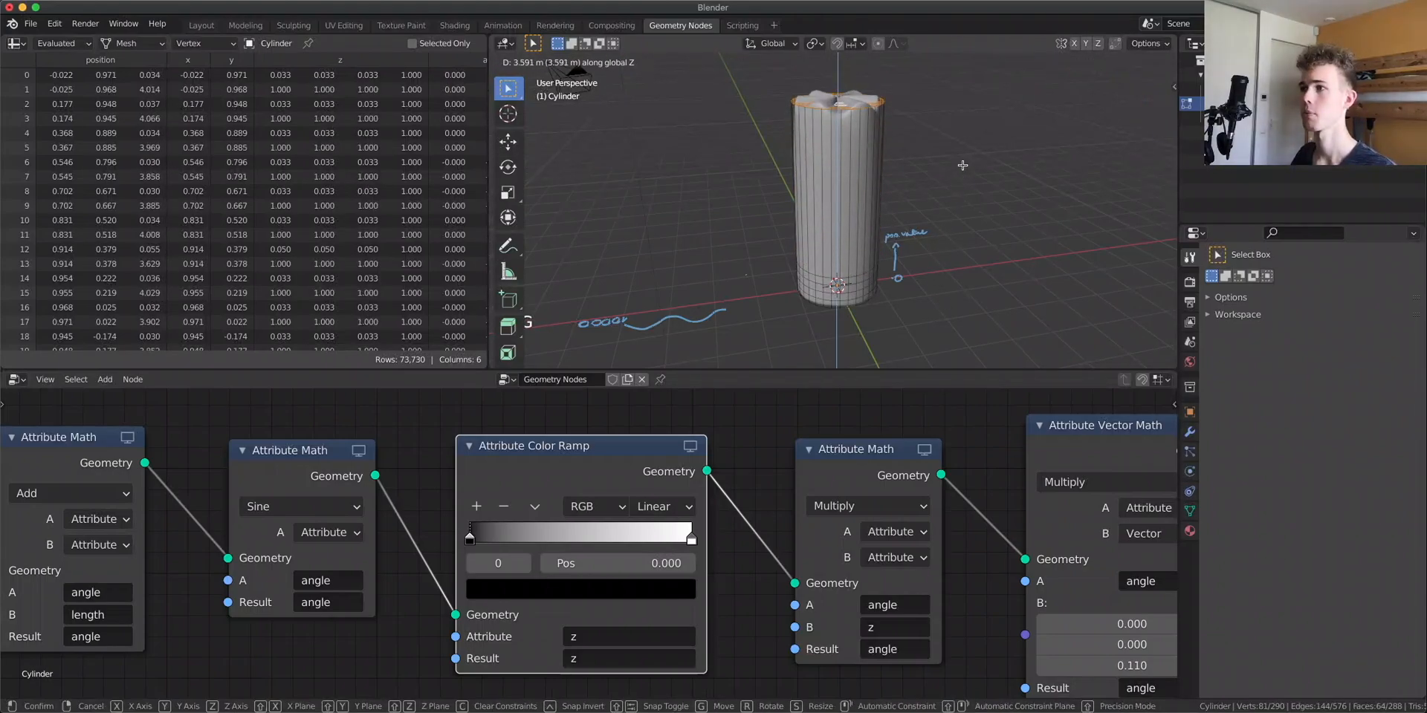
right_click(962, 165)
scroll(967, 213, up, 5)
key(Tab)
In Edit Mode, select a bottom vertex and use Select Similar to select the whole bottom ring
shift+middle_drag(930, 312, 906, 132)
scroll(931, 236, up, 3)
mouse_move(887, 231)
middle_down()
mouse_move(1072, 295)
mouse_move(892, 208)
middle_up()
key(Tab)
click(874, 236)
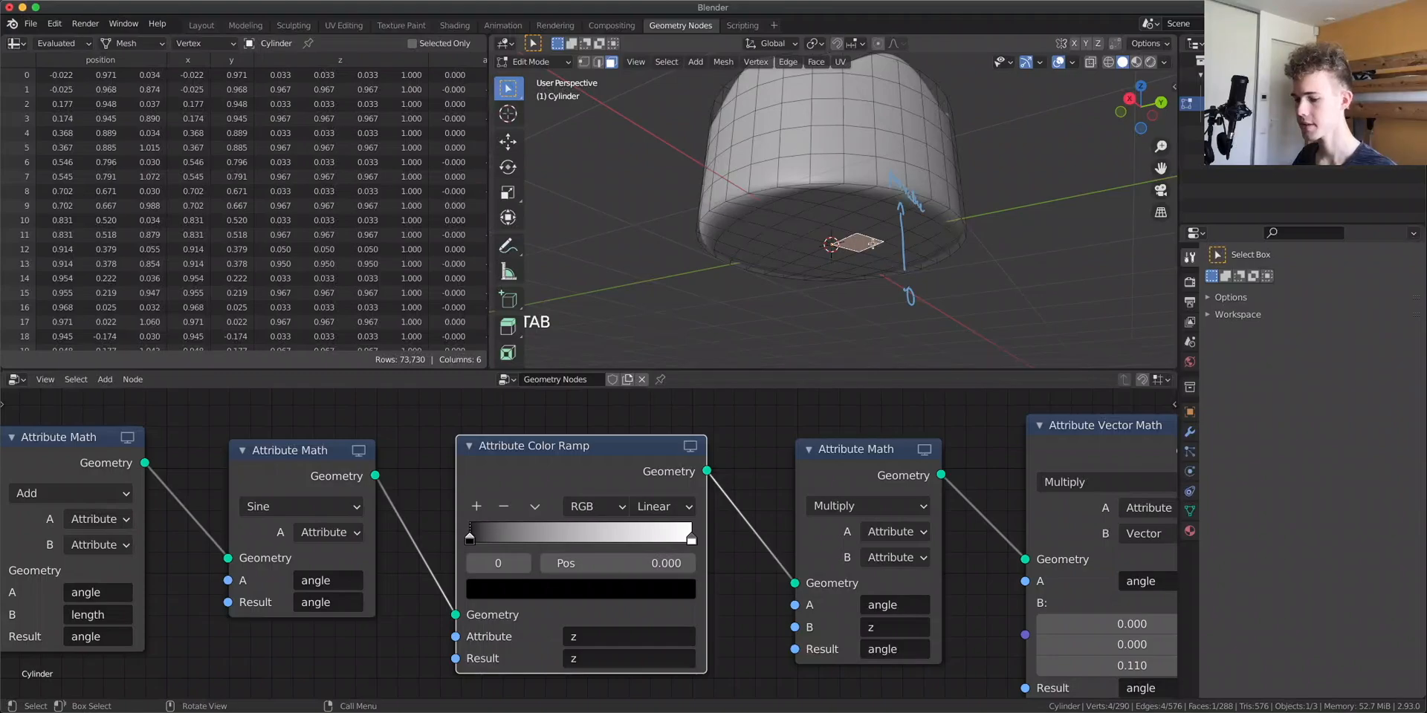
key(shift+g)
click(936, 247)
middle_drag(935, 247, 886, 51)
Enable proportional editing and set its falloff to Linear
click(896, 43)
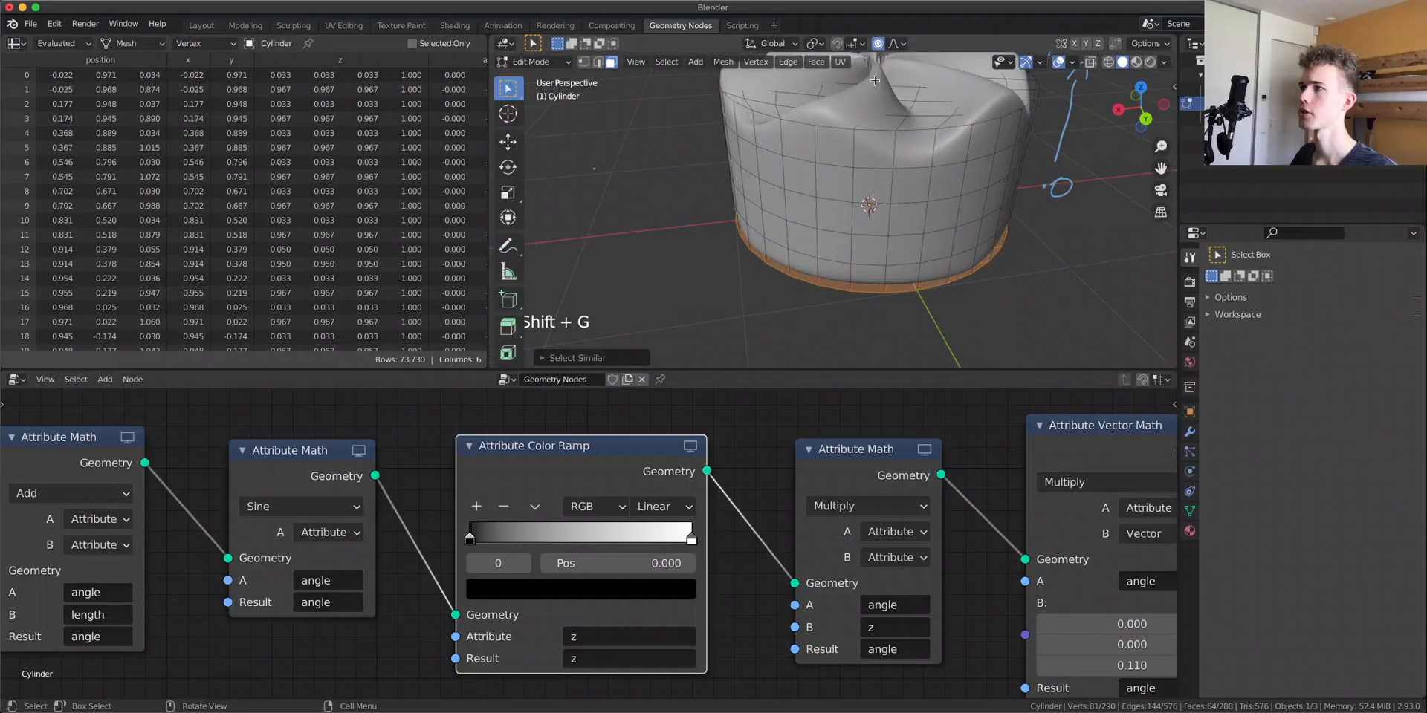
click(896, 43)
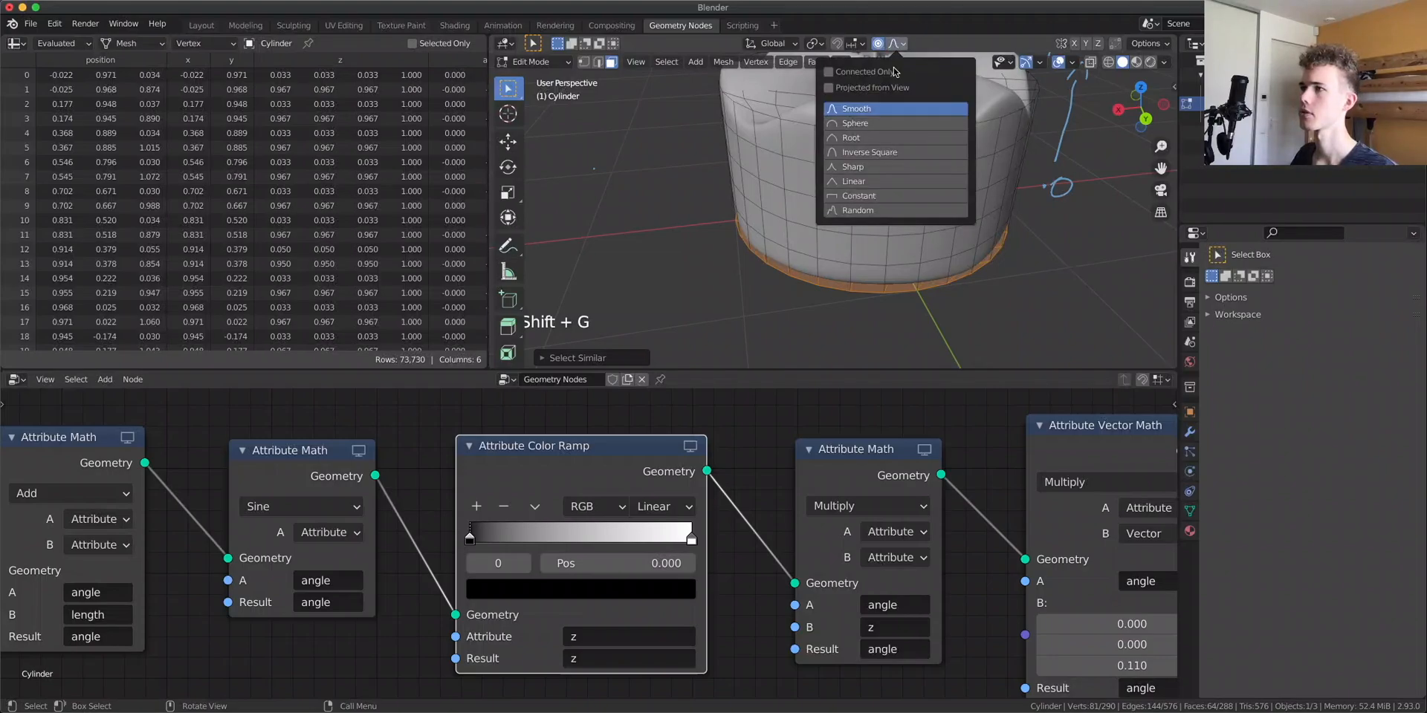
click(879, 184)
Scale the selected bottom vertices outward with proportional editing, then return to Object Mode
scroll(716, 309, down, 4)
middle_drag(802, 277, 817, 273)
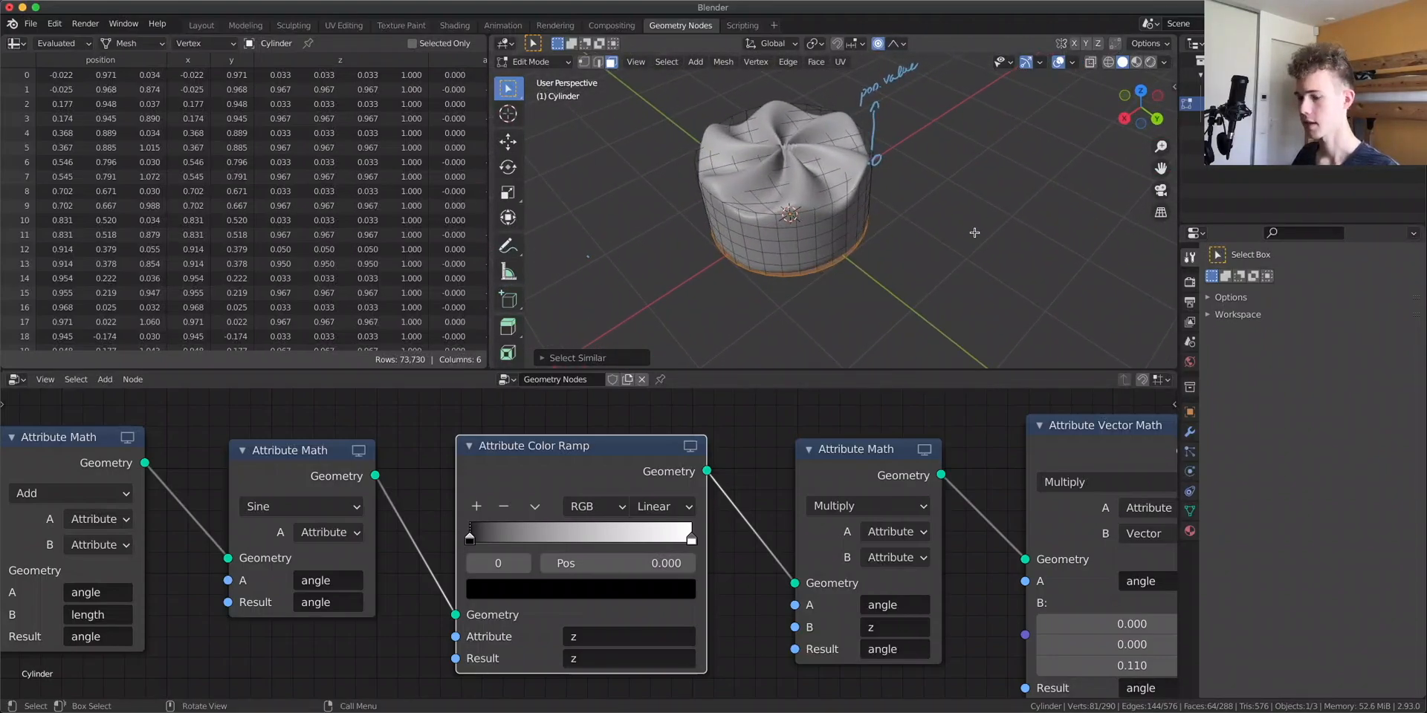
key(s)
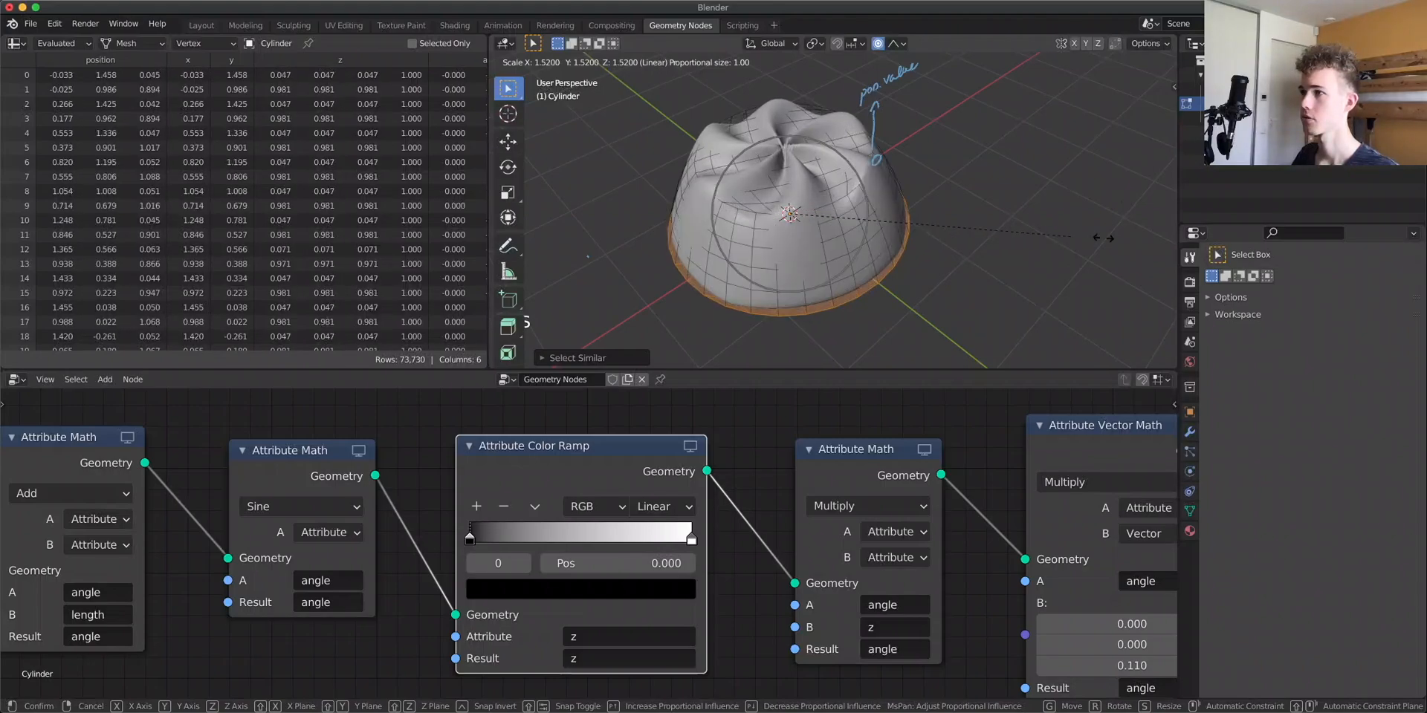
click(1004, 234)
mouse_move(1005, 234)
middle_down()
mouse_move(1007, 260)
mouse_move(929, 269)
middle_up()
key(Tab)
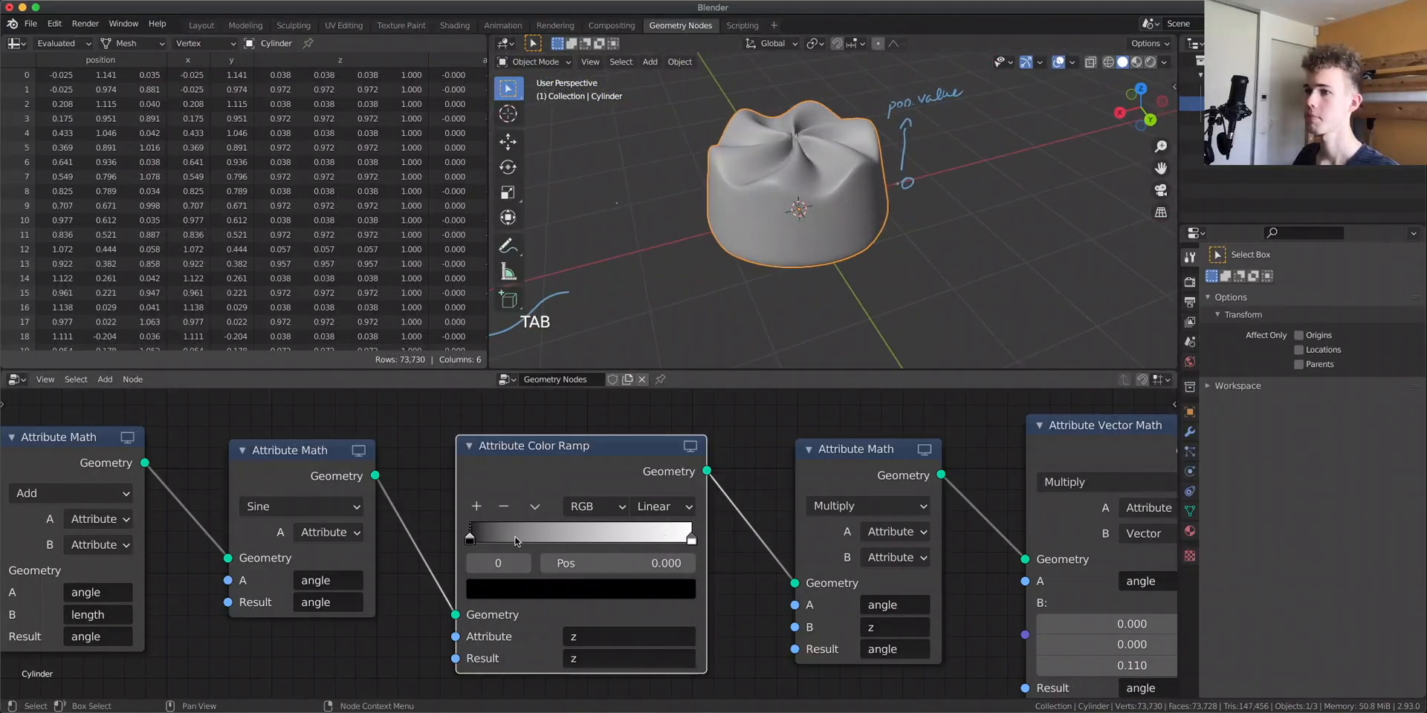
Connect a new Group Input socket to the B input of the Multiply node after Arctan2 and adjust its value in the modifier
scroll(518, 540, down, 2)
scroll(580, 544, left, 6)
scroll(677, 548, left, 8)
drag(345, 477, 702, 602)
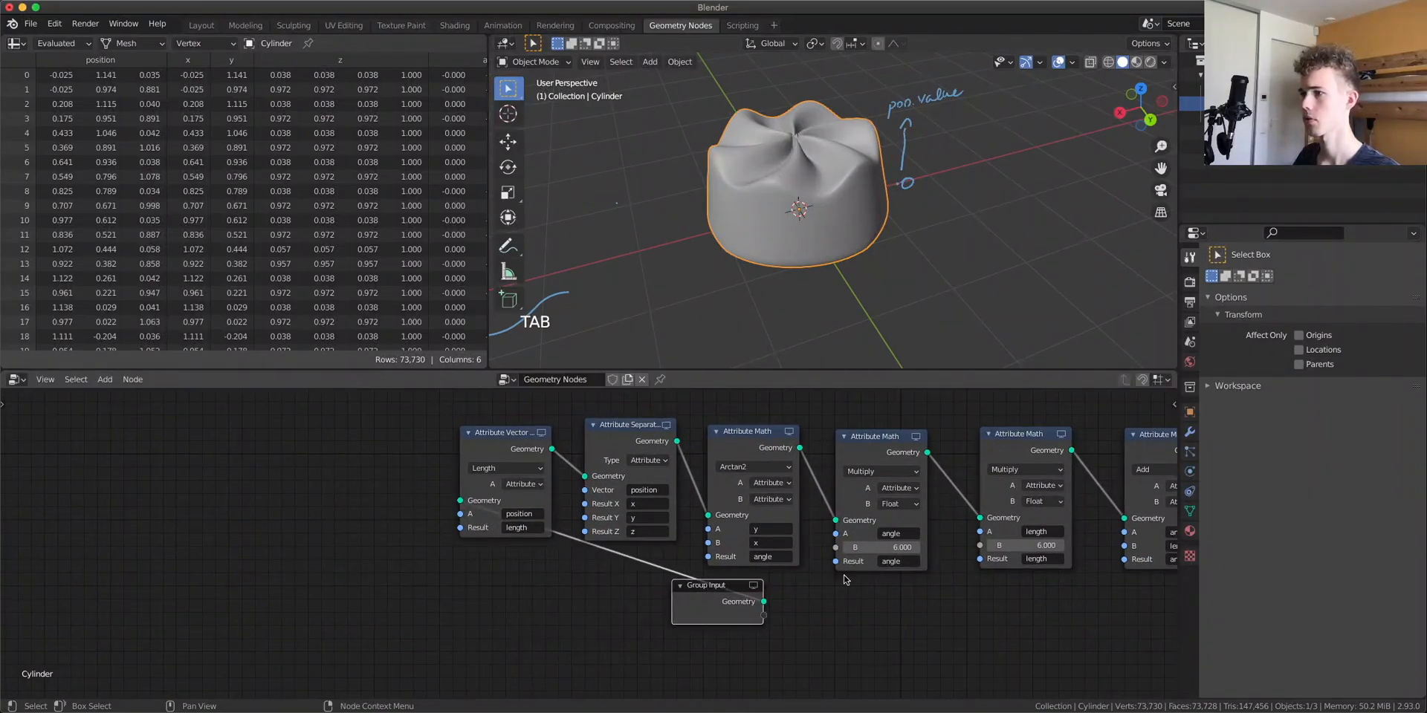
scroll(843, 579, up, 2)
drag(541, 623, 664, 517)
scroll(749, 598, down, 4)
middle_drag(834, 494, 723, 561)
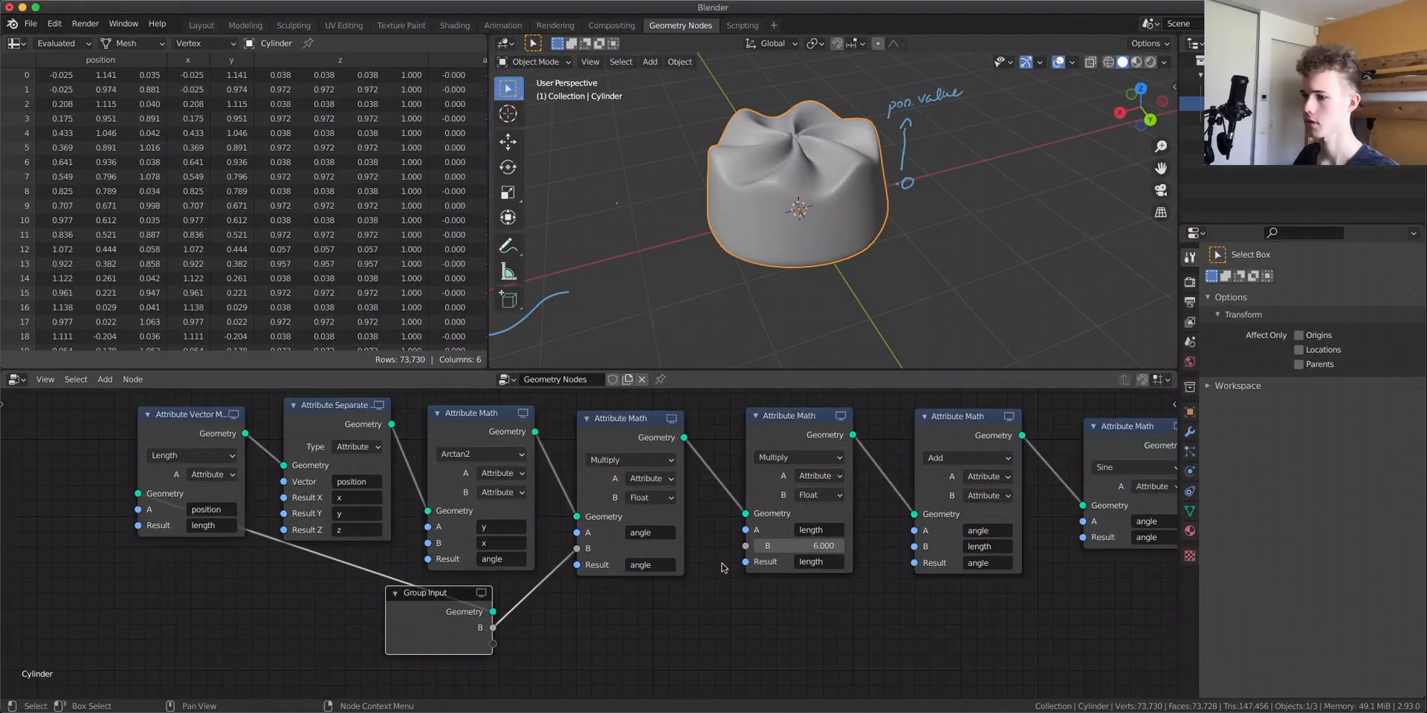
click(1189, 432)
drag(1345, 455, 1389, 455)
Rename the group input B to Number in the sidebar
key(n)
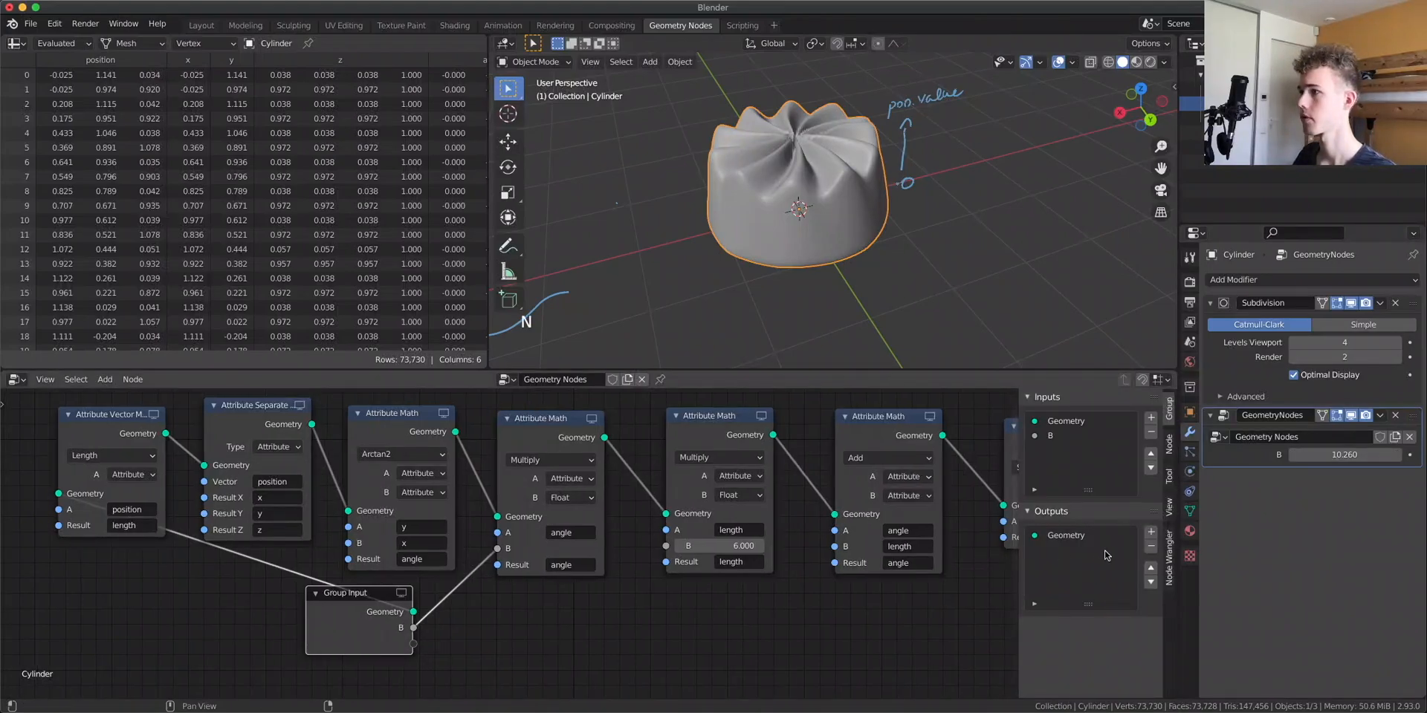
double_click(1068, 440)
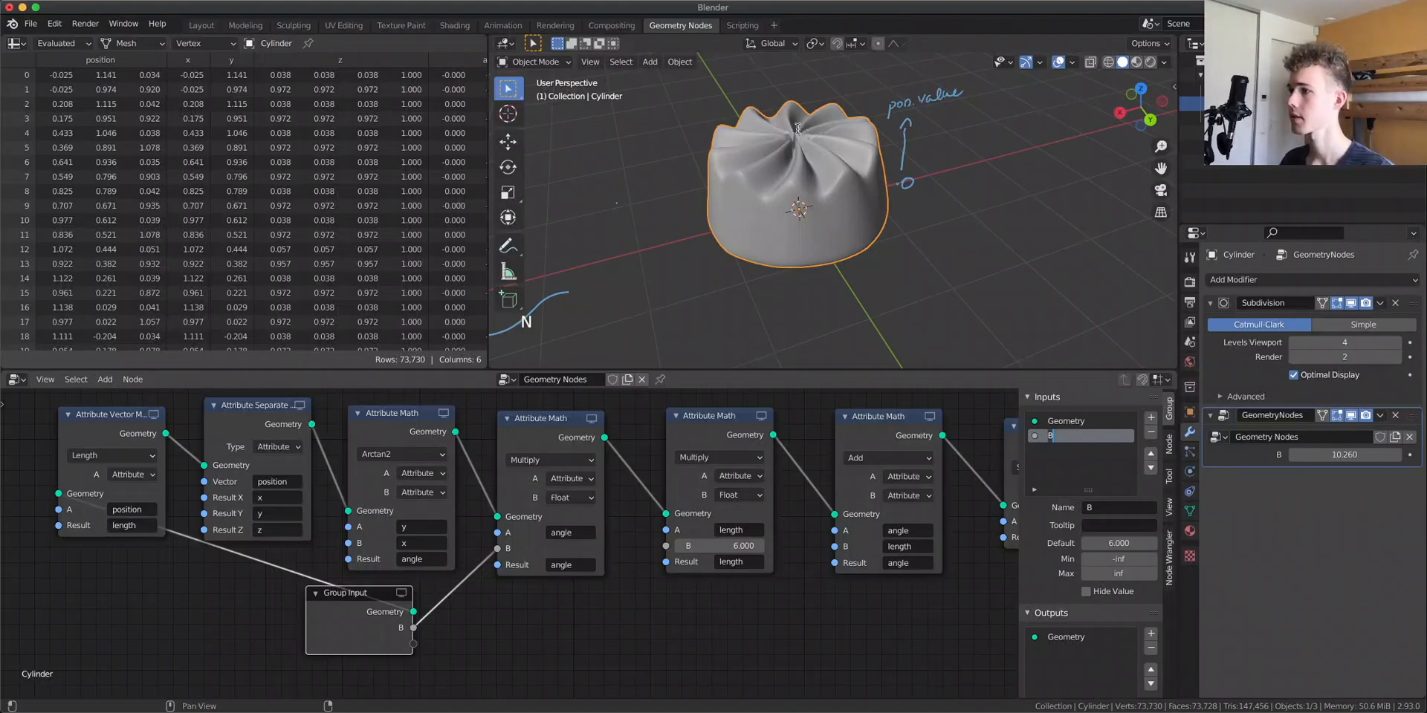
text(Number)
key(Return)
key(n)
key(n)
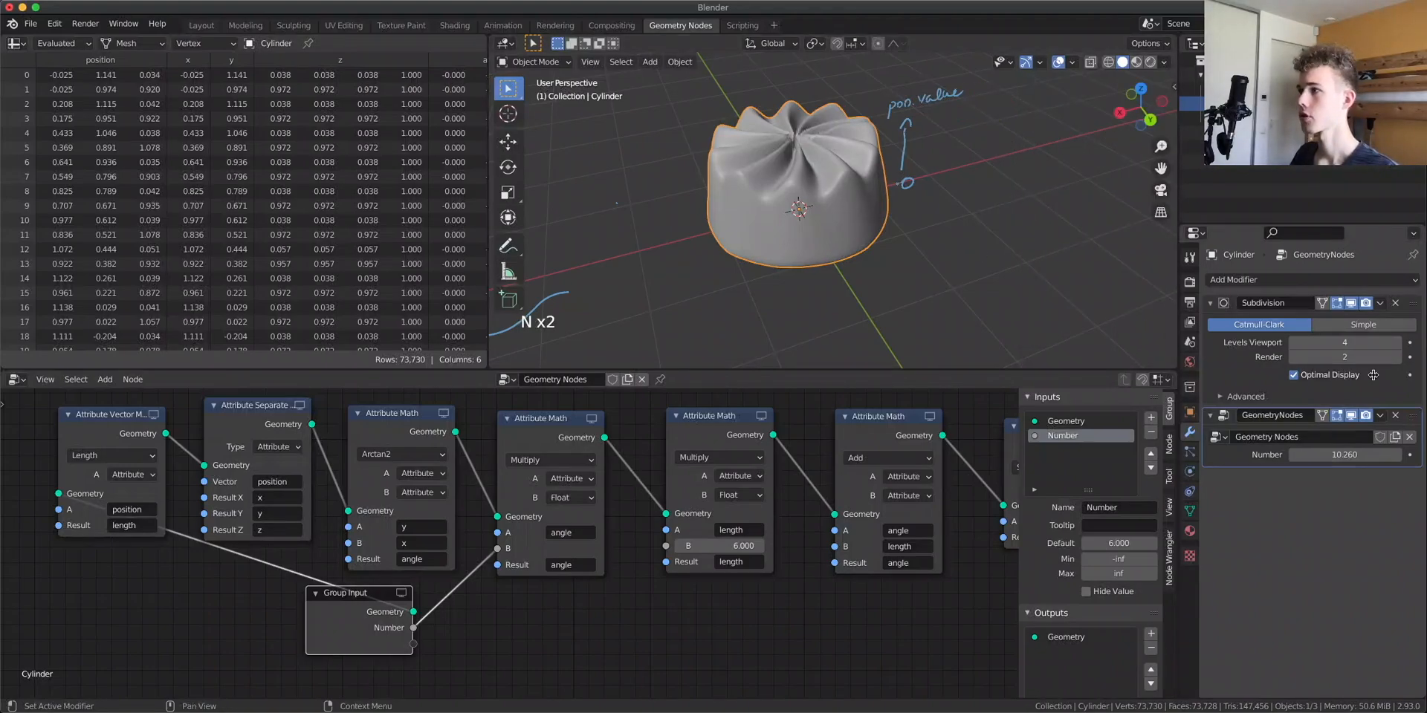
Try several Number values in the modifier panel, ending with 5.2
drag(1357, 466, 1308, 466)
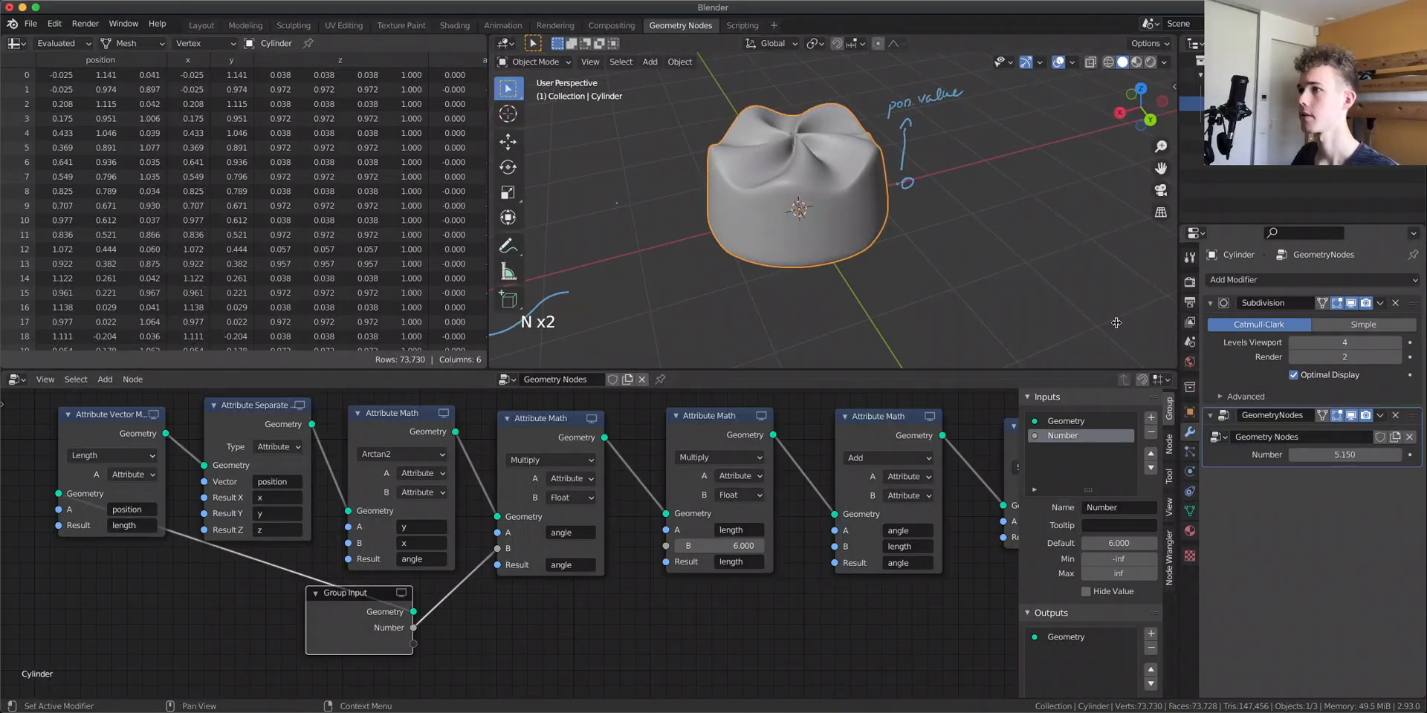
scroll(929, 191, up, 3)
middle_drag(929, 191, 926, 220)
mouse_move(1384, 458)
mouse_down()
mouse_move(1363, 458)
mouse_move(1376, 458)
mouse_up()
drag(1344, 455, 1405, 454)
drag(350, 635, 220, 659)
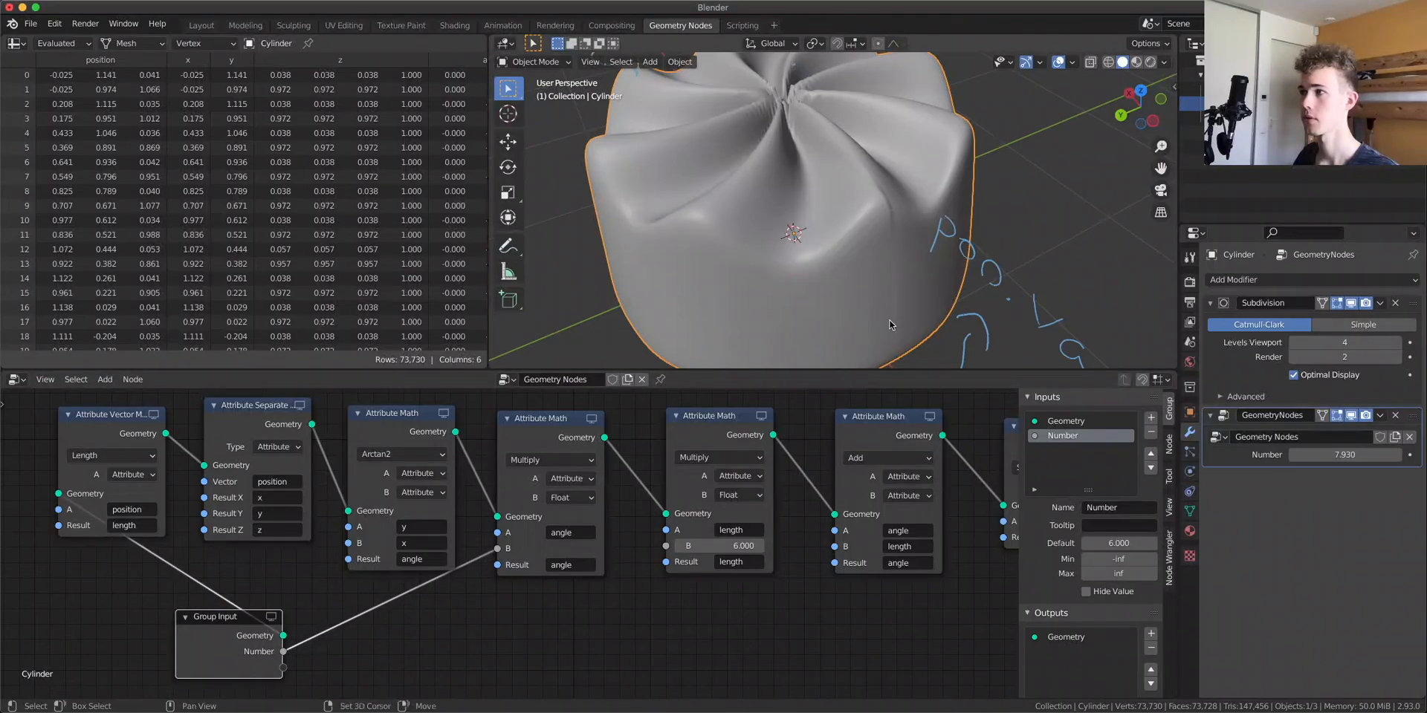
click(1353, 454)
text(8)
key(Return)
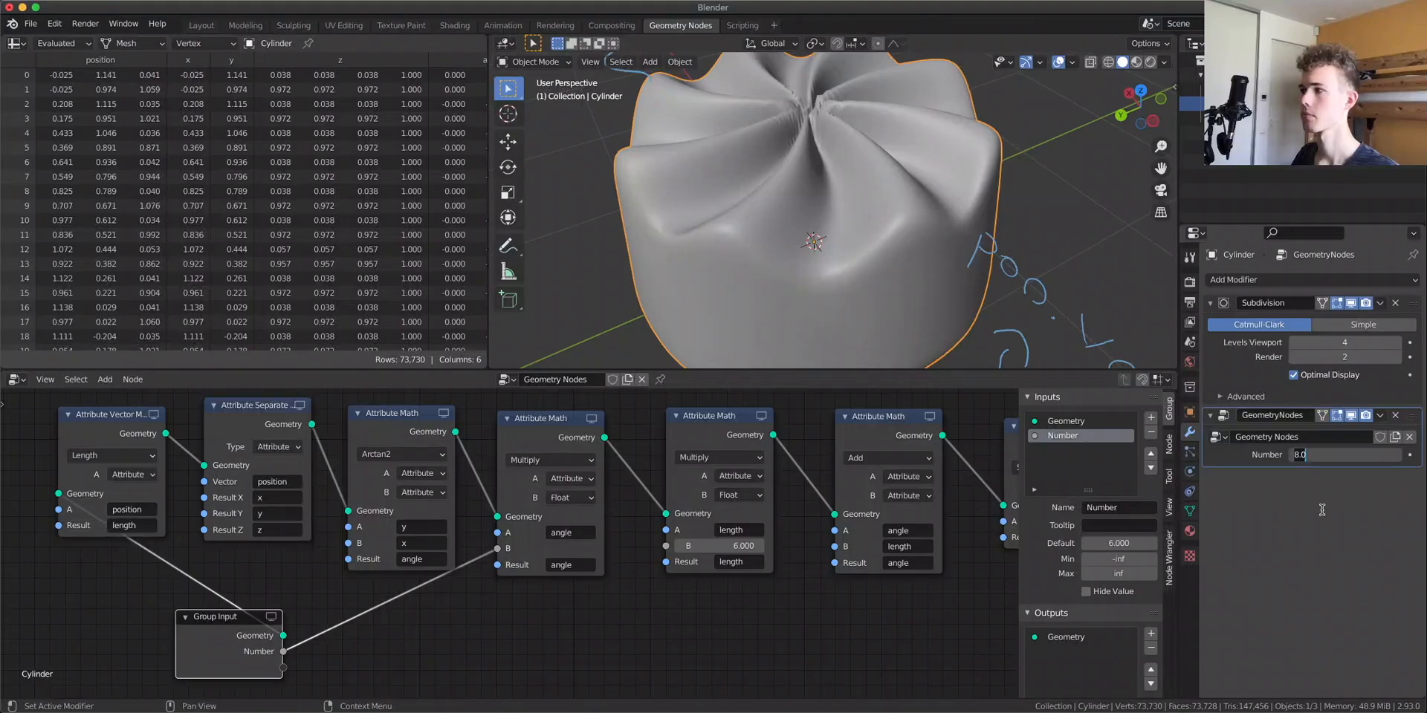
key(Return)
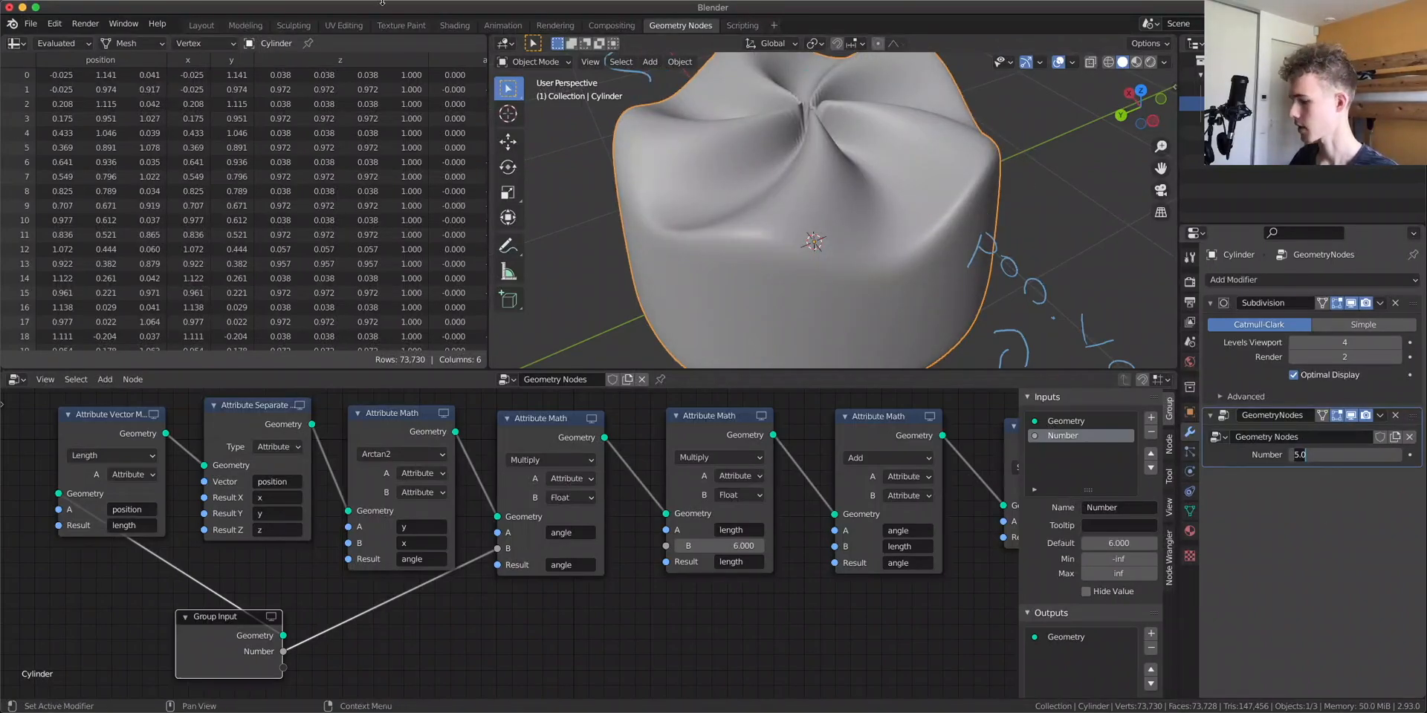
key(Return)
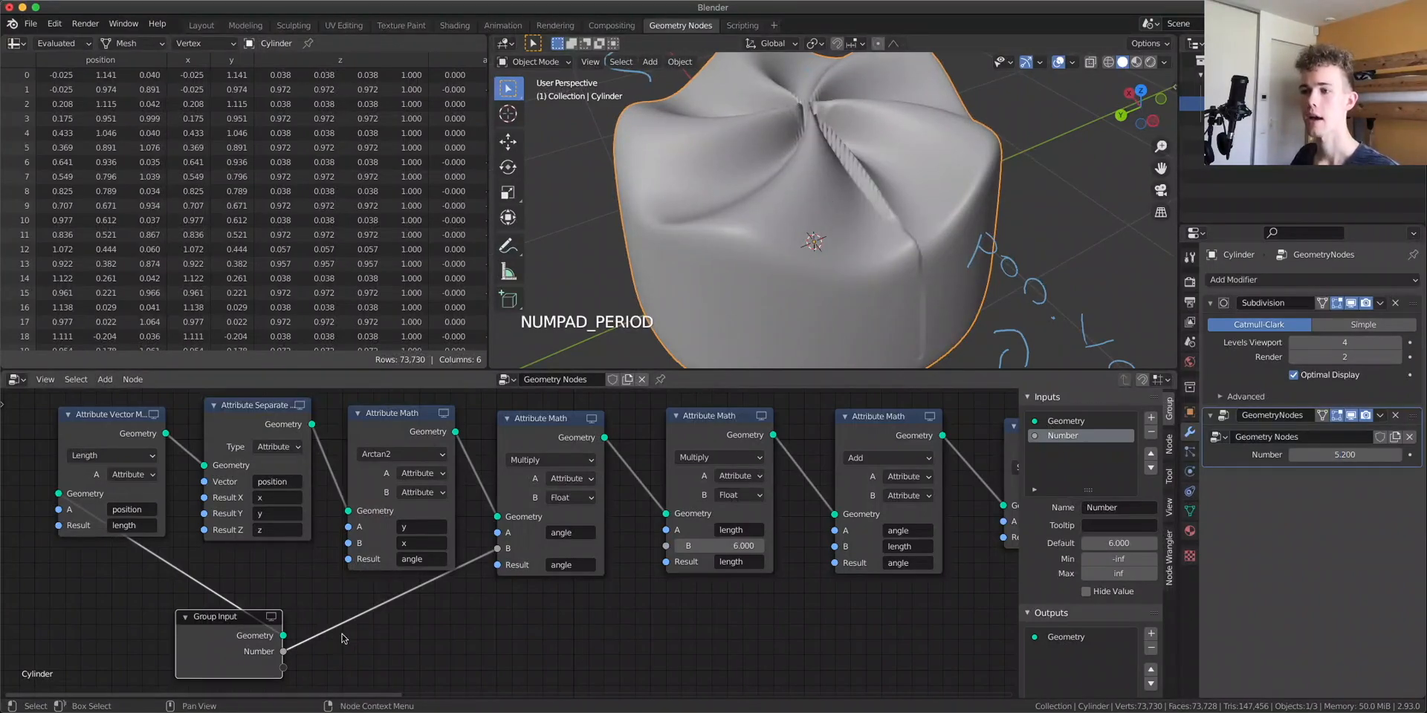
Insert a Math node set to Truncate between the Number input and the Multiply node
scroll(223, 684, up, 3)
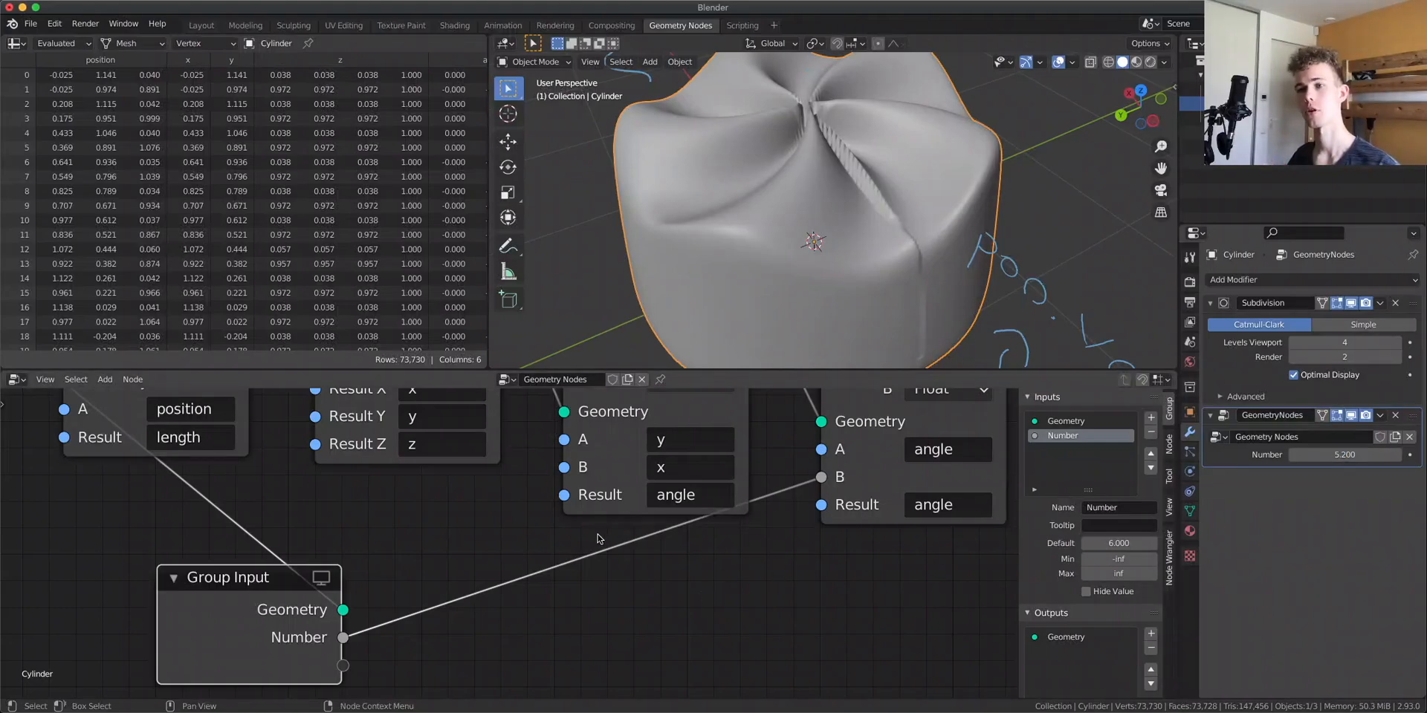
key(shift+a)
text(math)
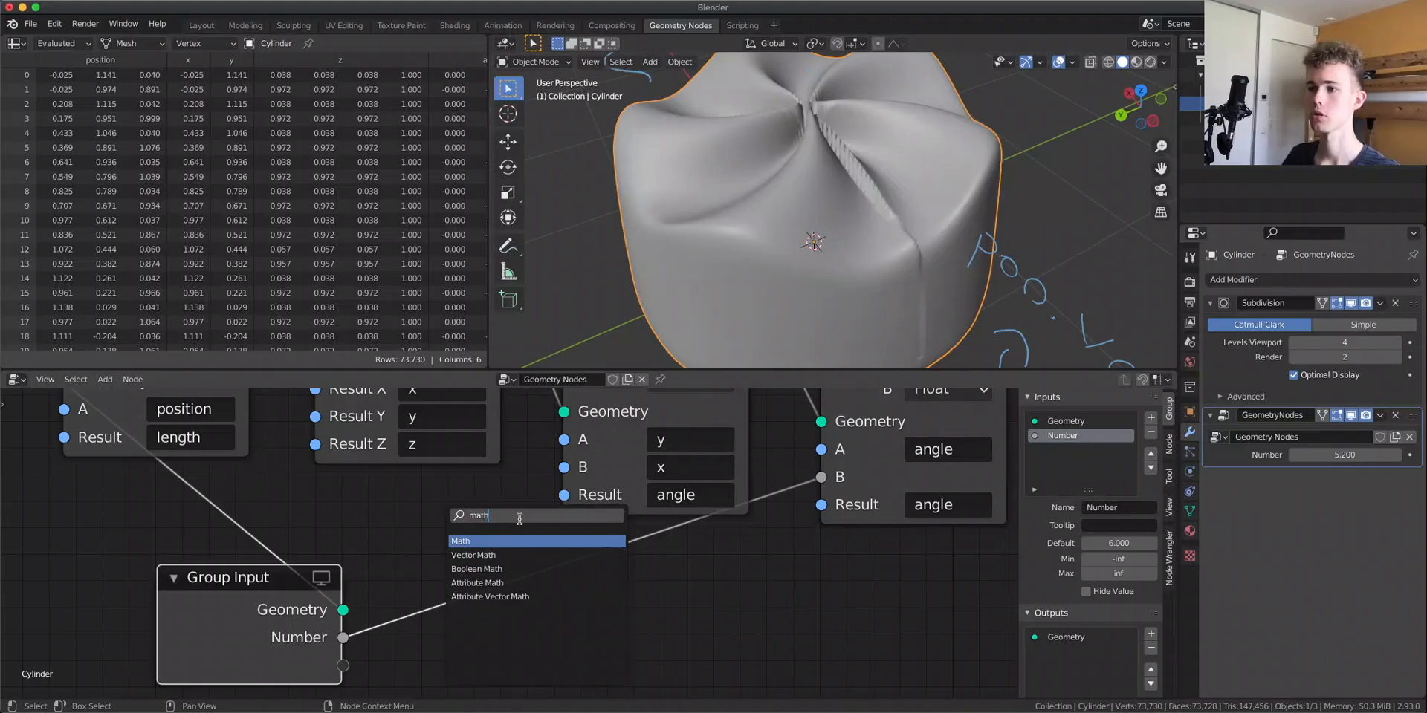
click(522, 541)
click(524, 547)
click(544, 598)
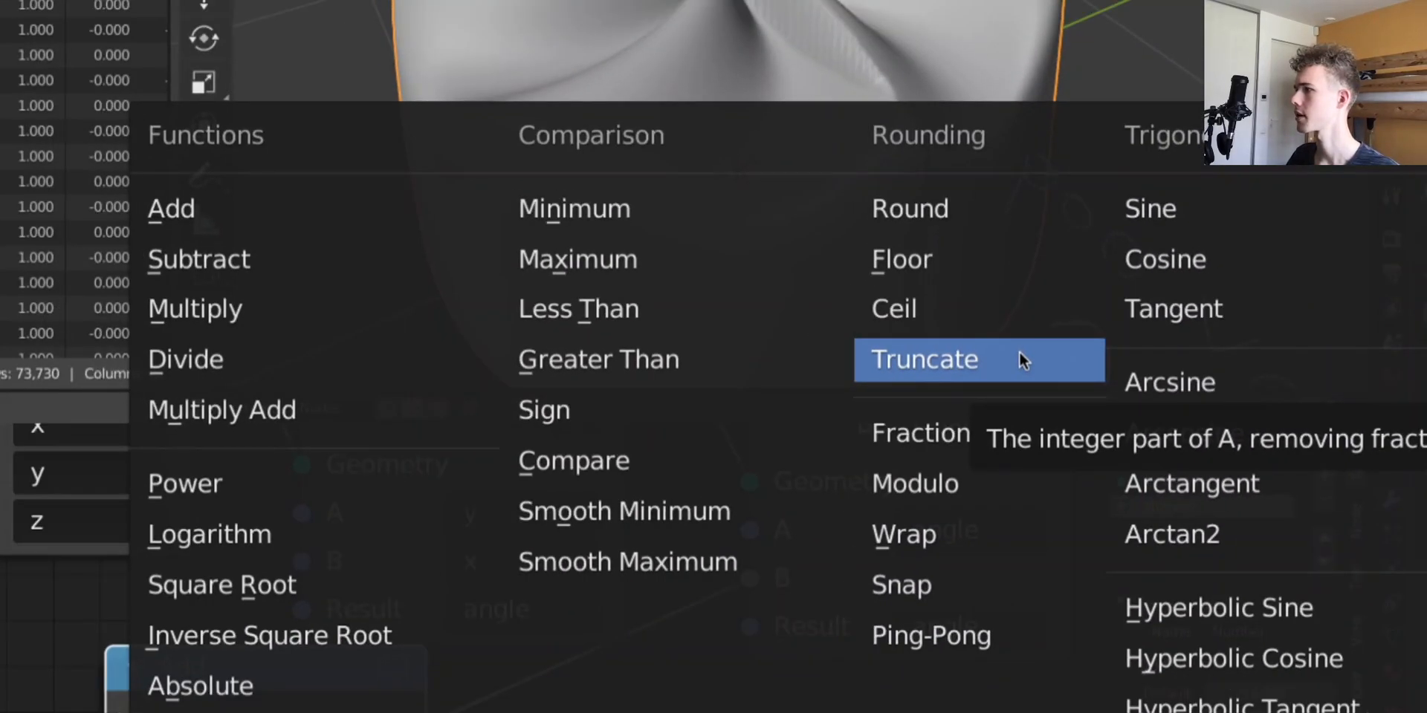
click(1020, 357)
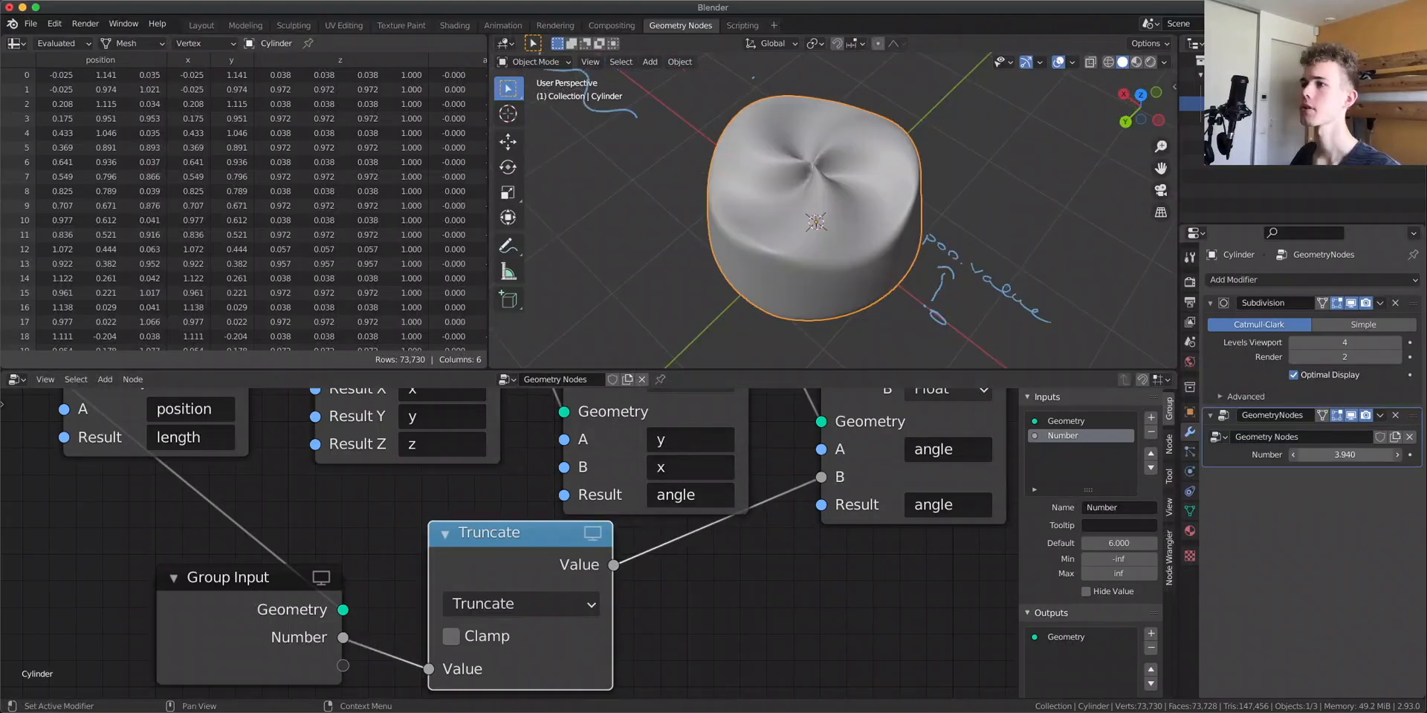
Lower the modifier's Number value to about 3.54
drag(1338, 454, 1232, 455)
mouse_move(818, 223)
middle_down()
mouse_move(827, 159)
mouse_move(840, 202)
middle_up()
scroll(445, 498, down, 3)
Connect a new Group Input socket to the B input of the Multiply node that scales length
drag(377, 592, 341, 695)
middle_drag(527, 588, 395, 559)
drag(220, 577, 789, 453)
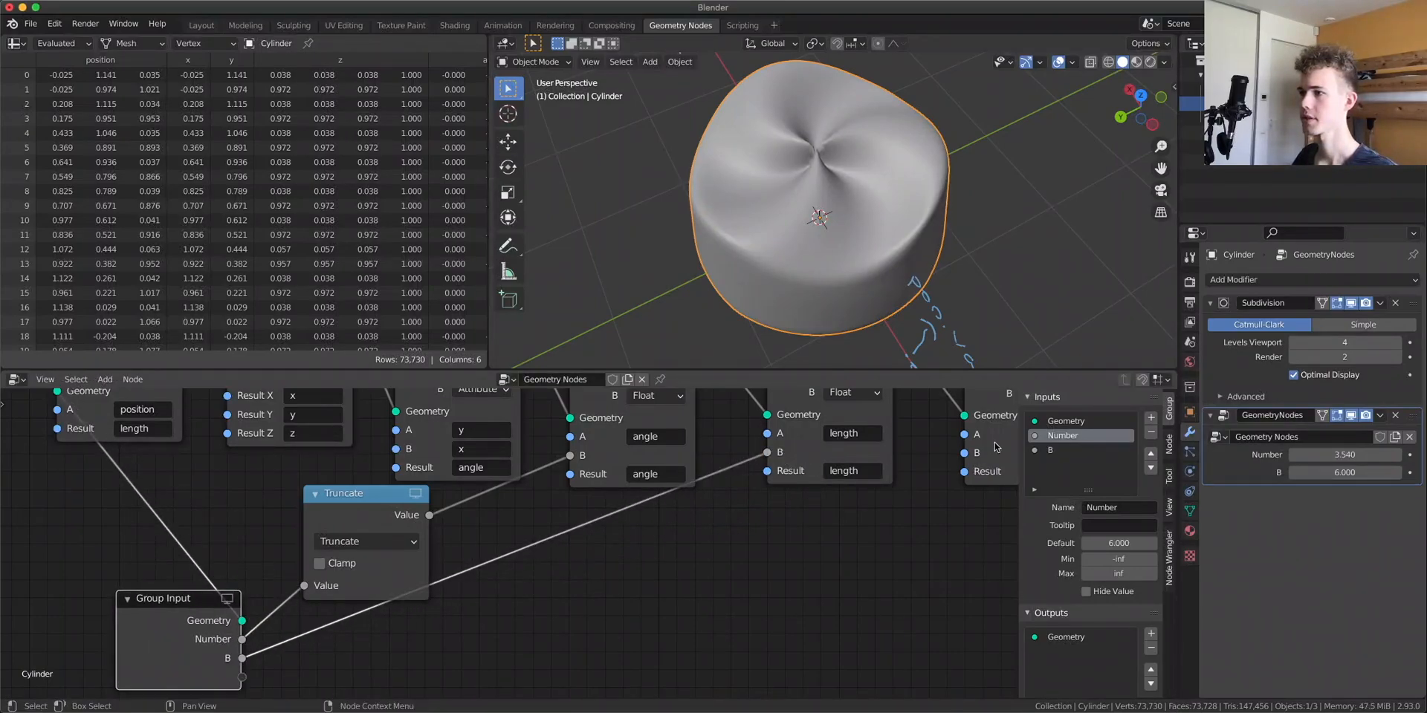
Raise the new input's value to about 18.6 and rename it Swirliness
drag(1344, 472, 1411, 472)
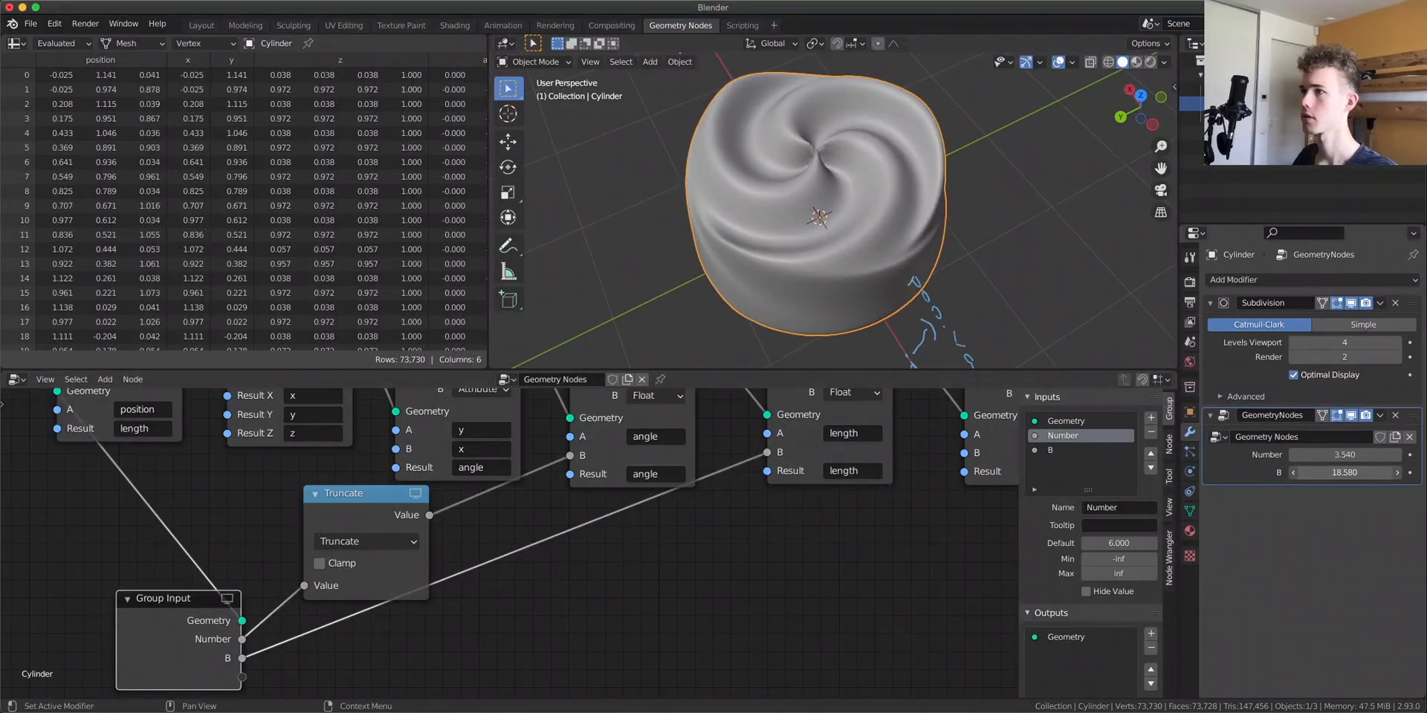
middle_drag(840, 245, 979, 196)
scroll(848, 160, up, 2)
scroll(849, 161, down, 3)
key(n)
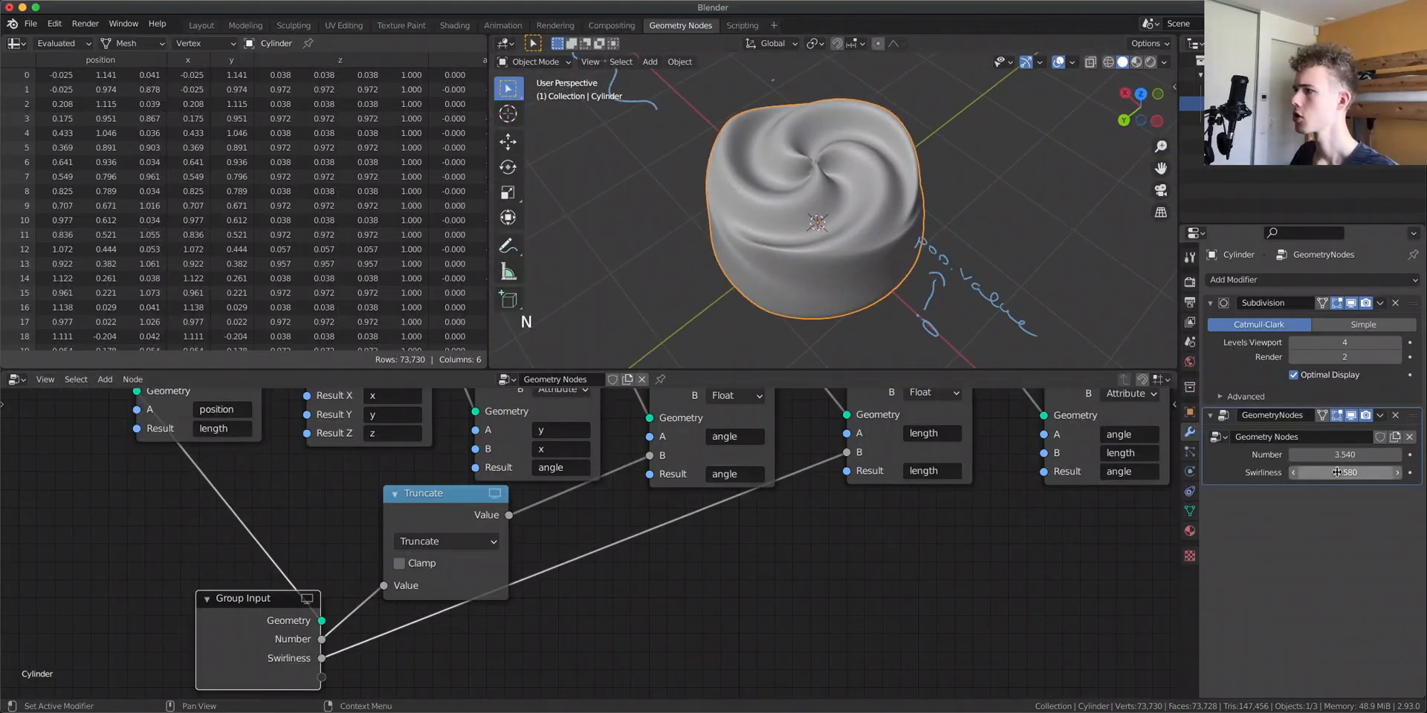
Set the Swirliness value to about 16.6 in the modifier
drag(1338, 473, 1382, 473)
scroll(809, 277, down, 3)
middle_drag(809, 280, 741, 286)
scroll(831, 273, up, 5)
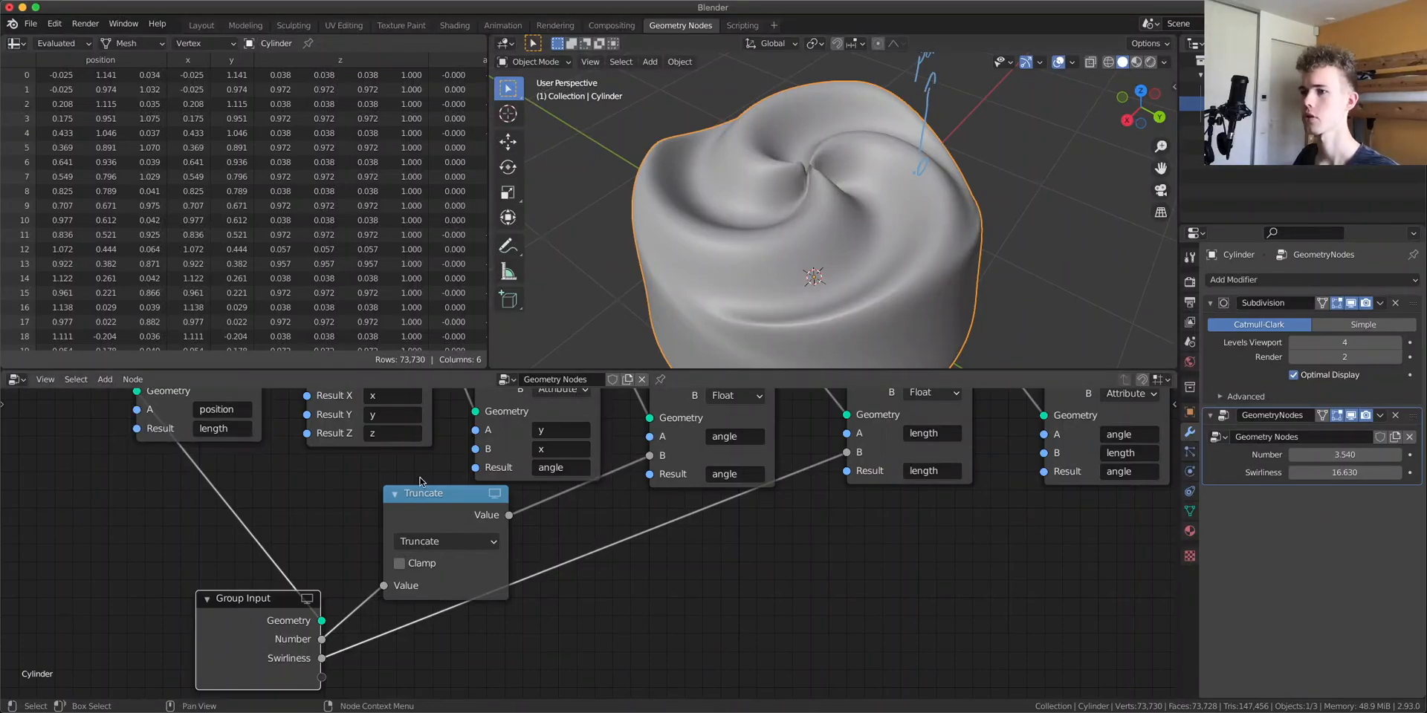
scroll(449, 559, down, 9)
drag(409, 600, 159, 480)
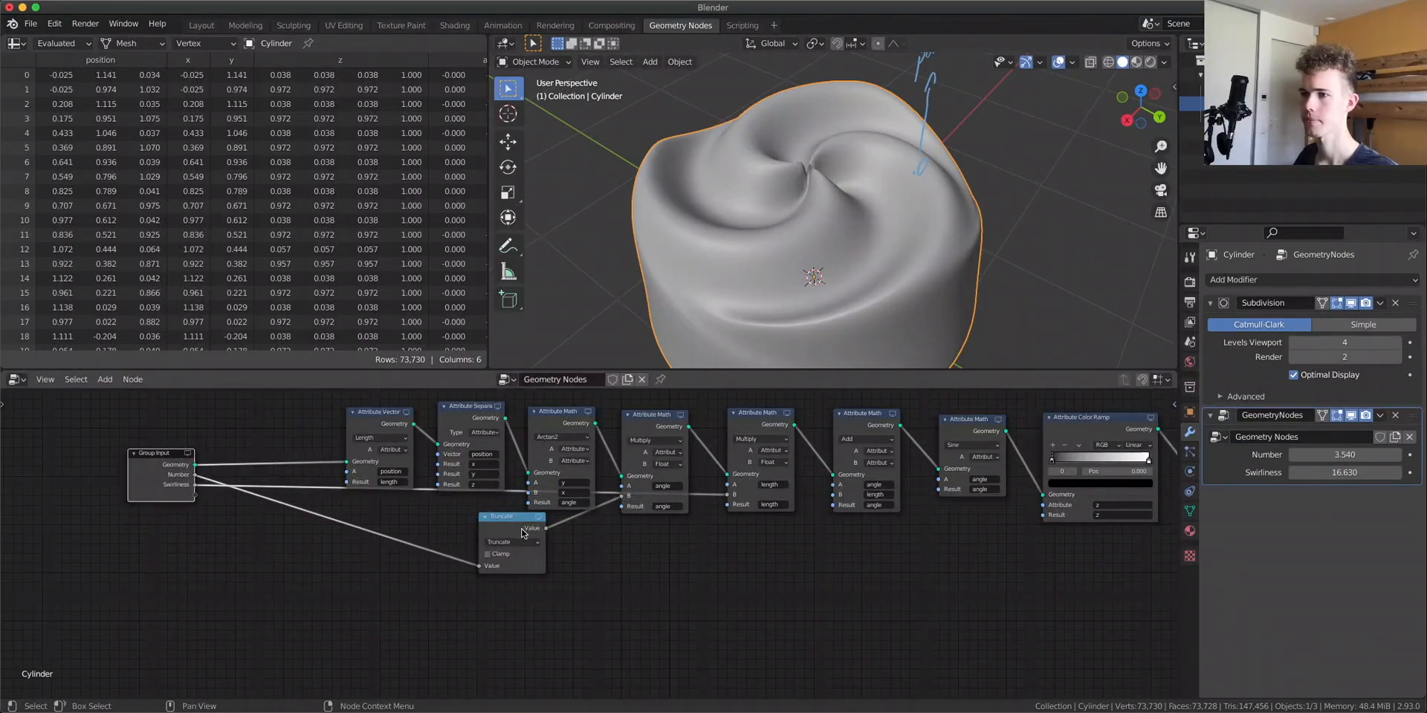
Switch to the Shading workspace and add a Principled BSDF feeding the Material Output surface
click(454, 25)
middle_drag(897, 311, 681, 248)
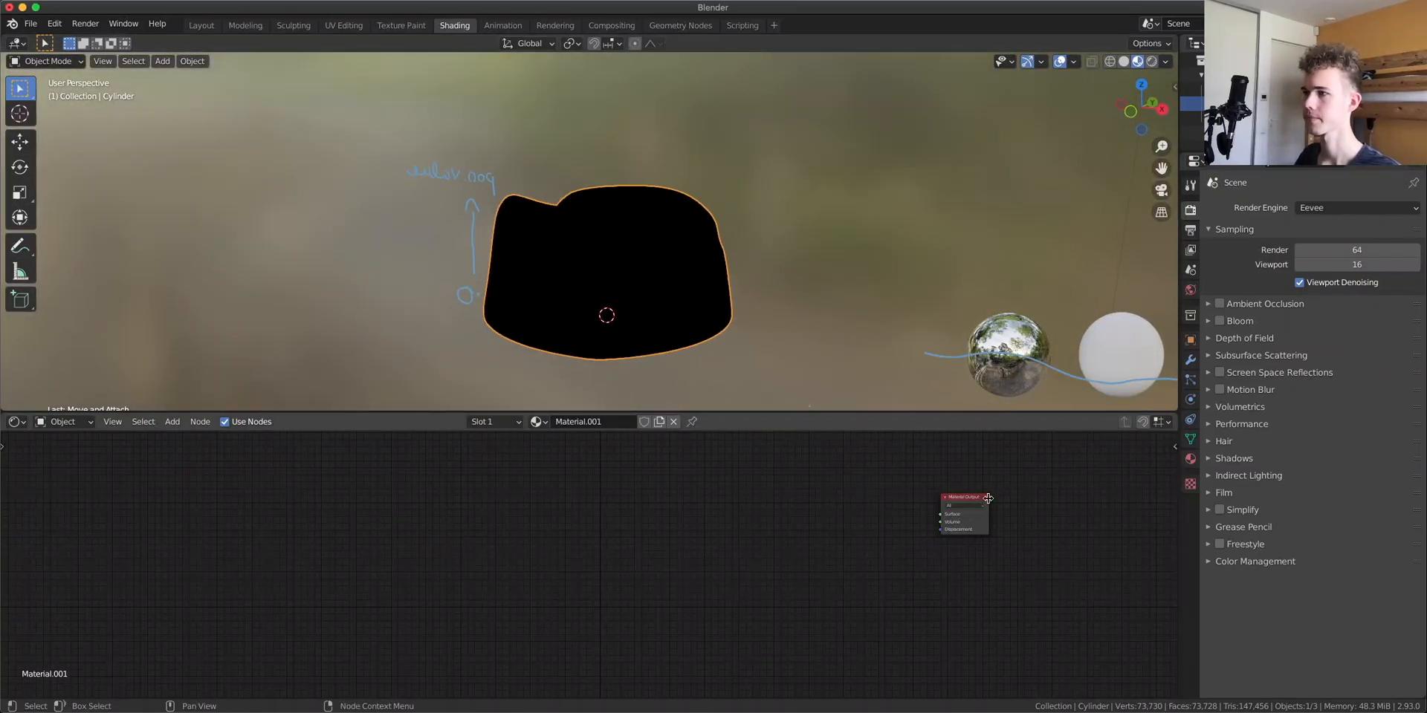
middle_drag(952, 518, 547, 583)
scroll(595, 557, up, 3)
key(shift+a)
text(s)
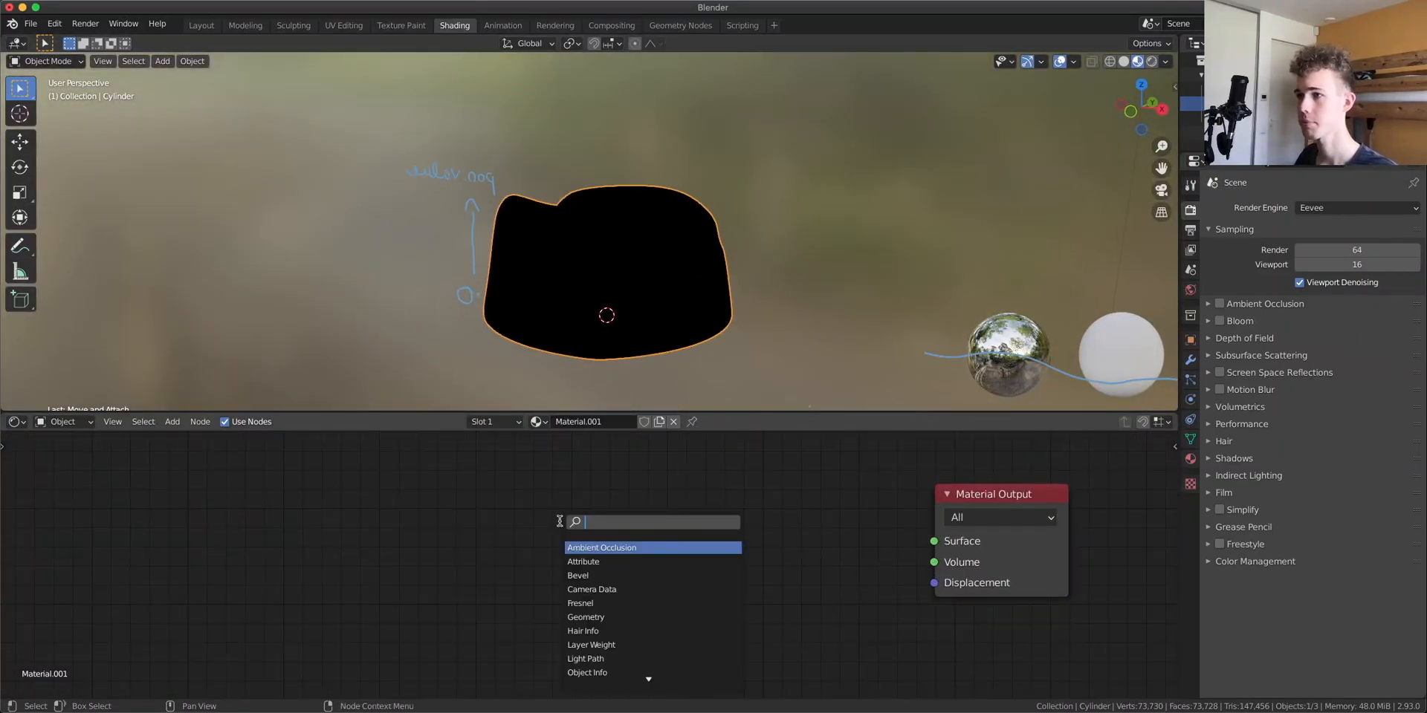
text(princ)
key(Return)
drag(952, 546, 950, 545)
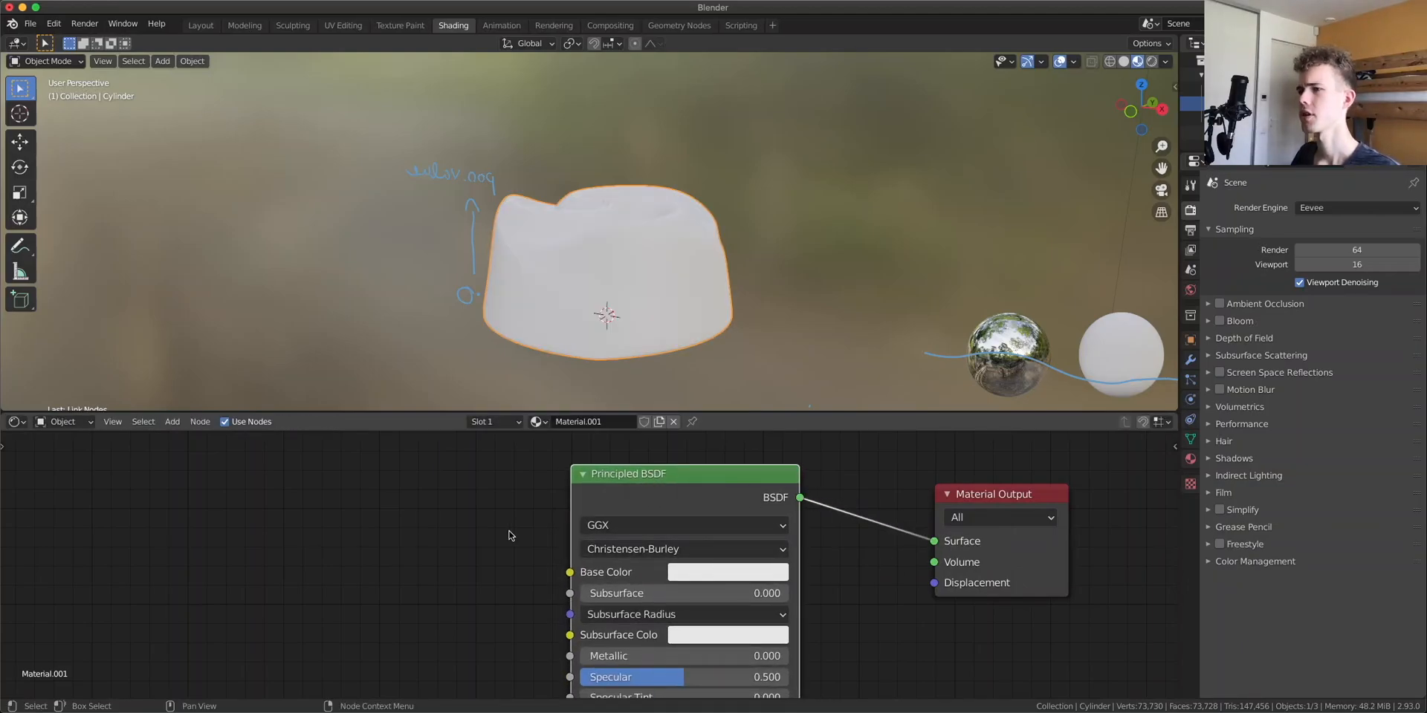
Add a Texture Coordinate node to the material
scroll(642, 506, down, 2)
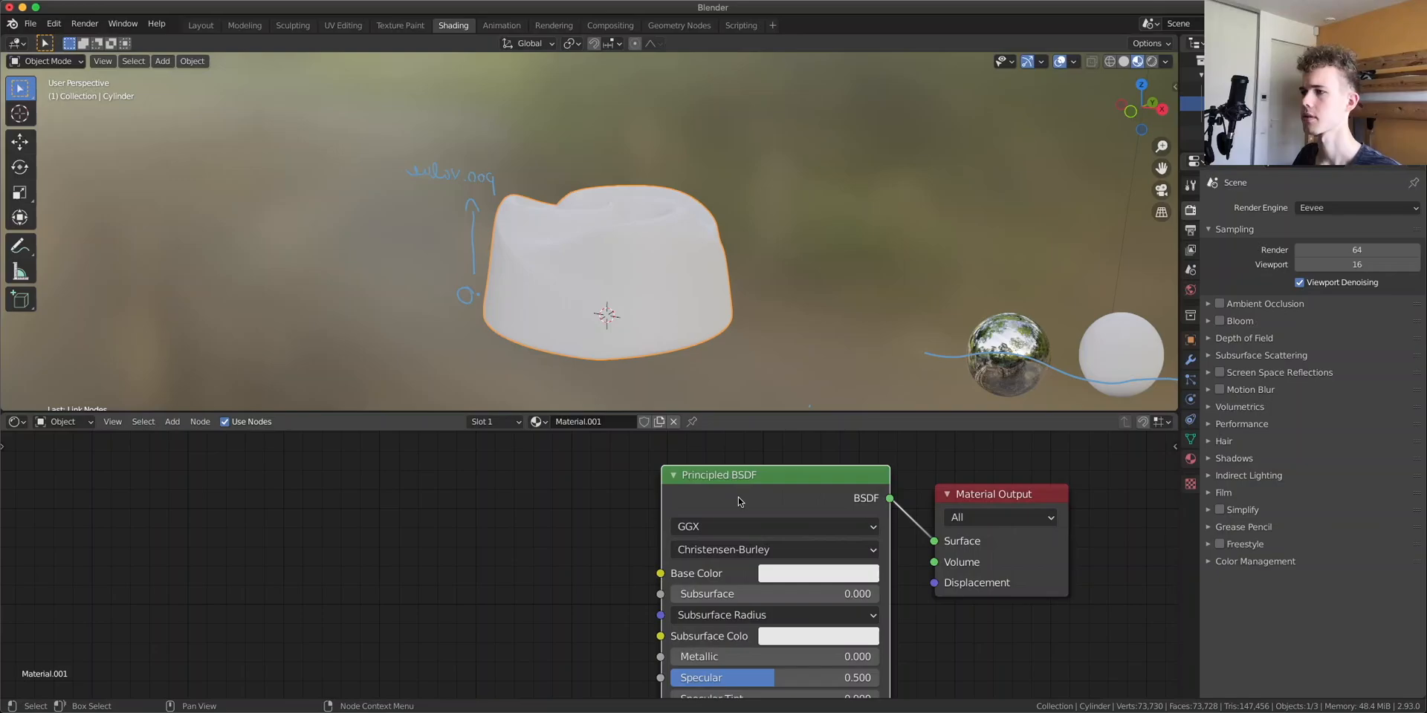
scroll(599, 546, down, 1)
middle_drag(479, 511, 696, 509)
key(shift+a)
click(355, 512)
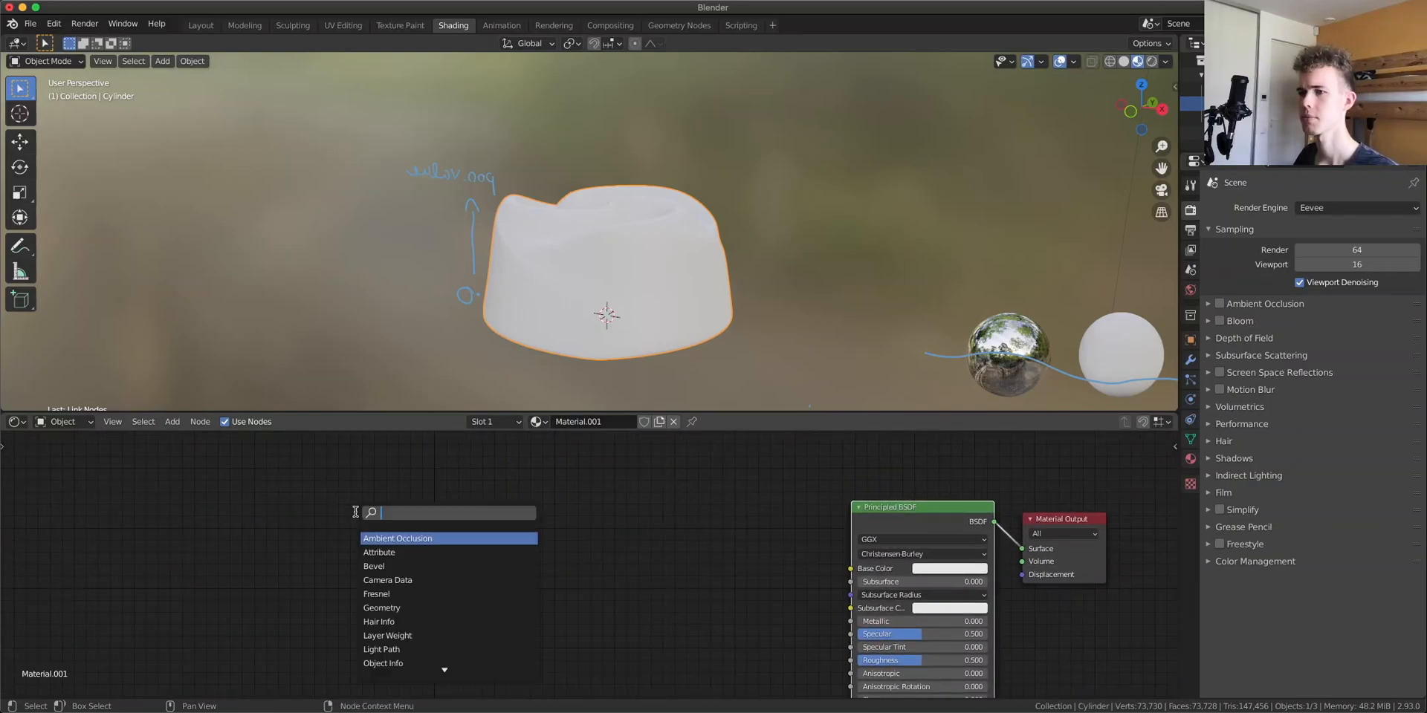
text(textu)
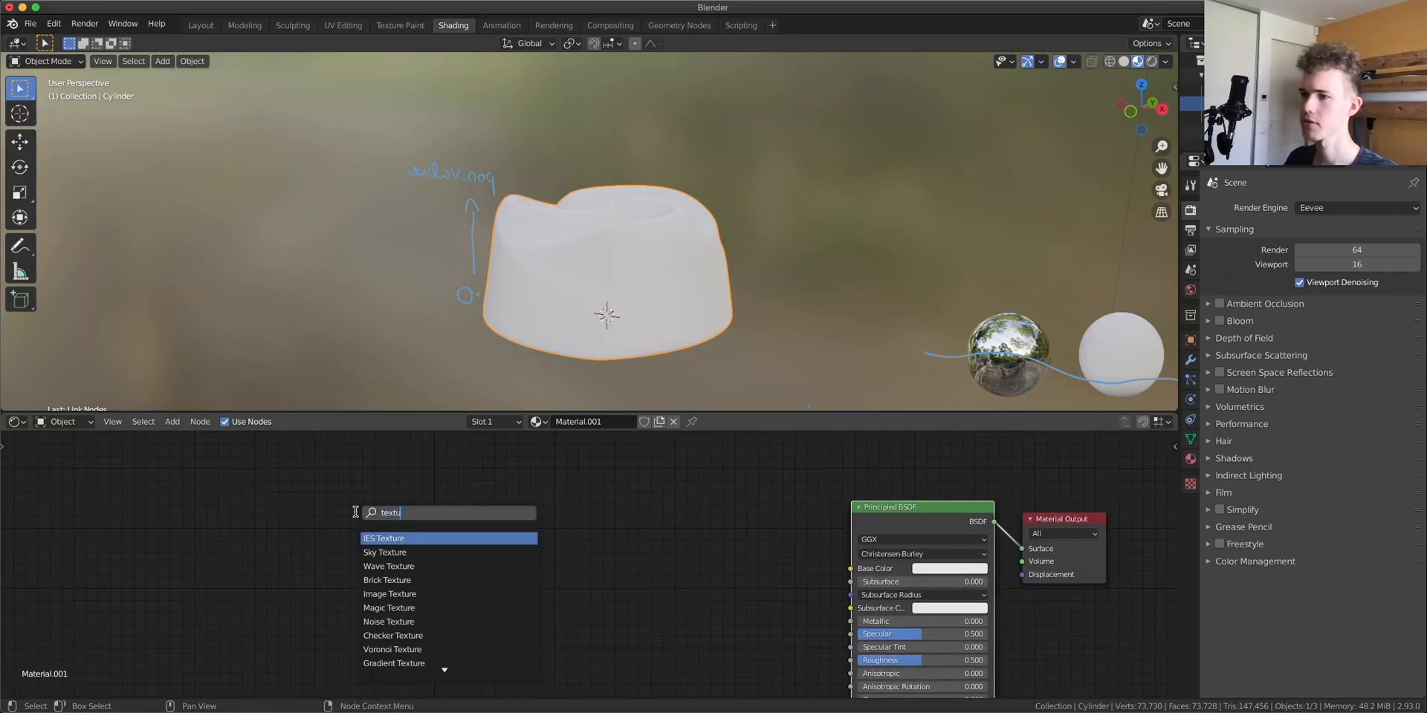
scroll(421, 589, down, 9)
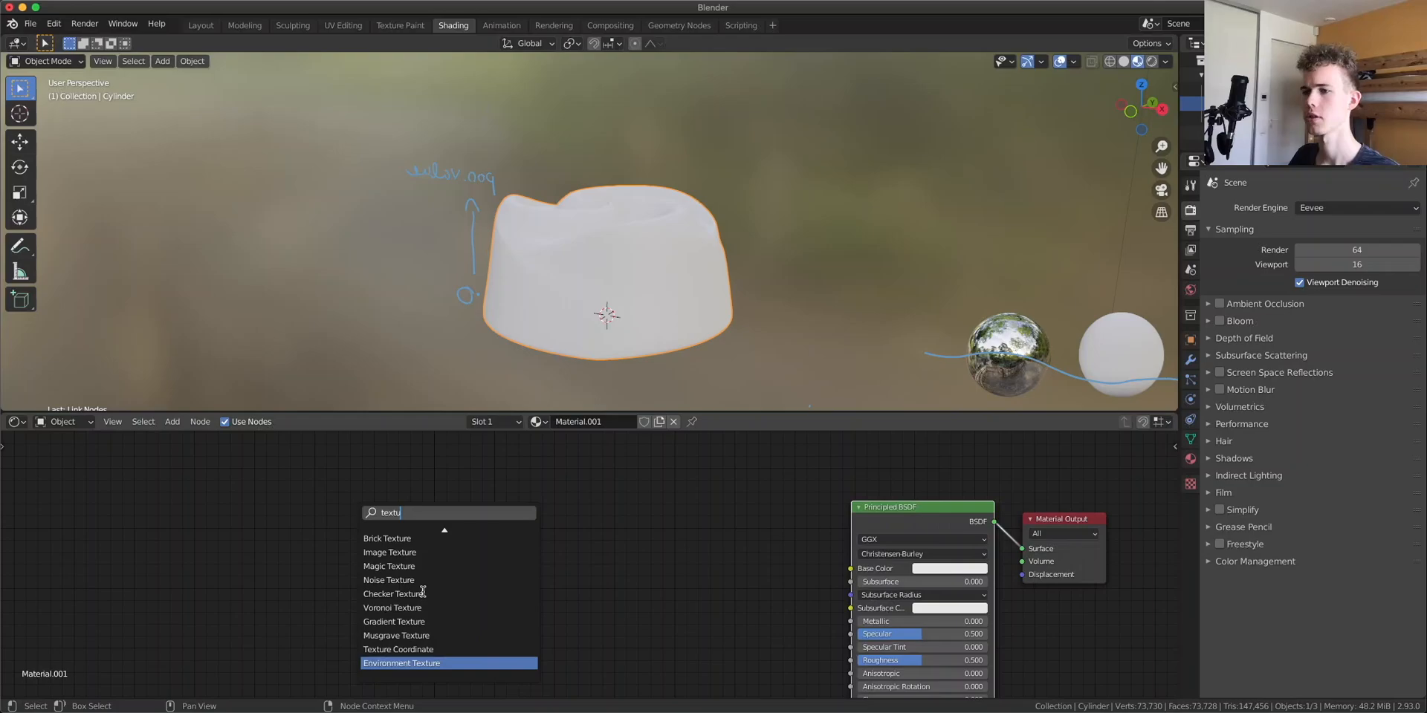
click(422, 650)
click(381, 643)
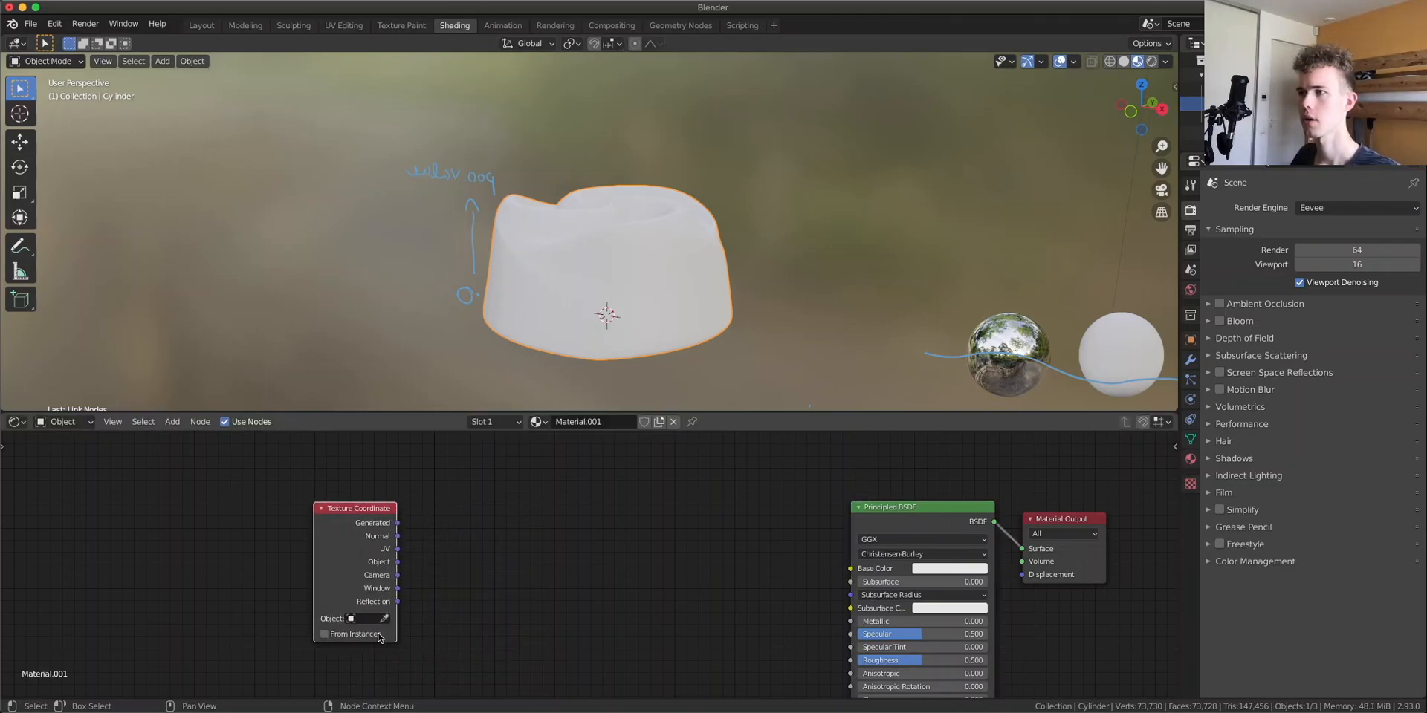
Examine the cylinder's shape from the front and at several angles in the viewport
click(1132, 113)
scroll(571, 194, up, 4)
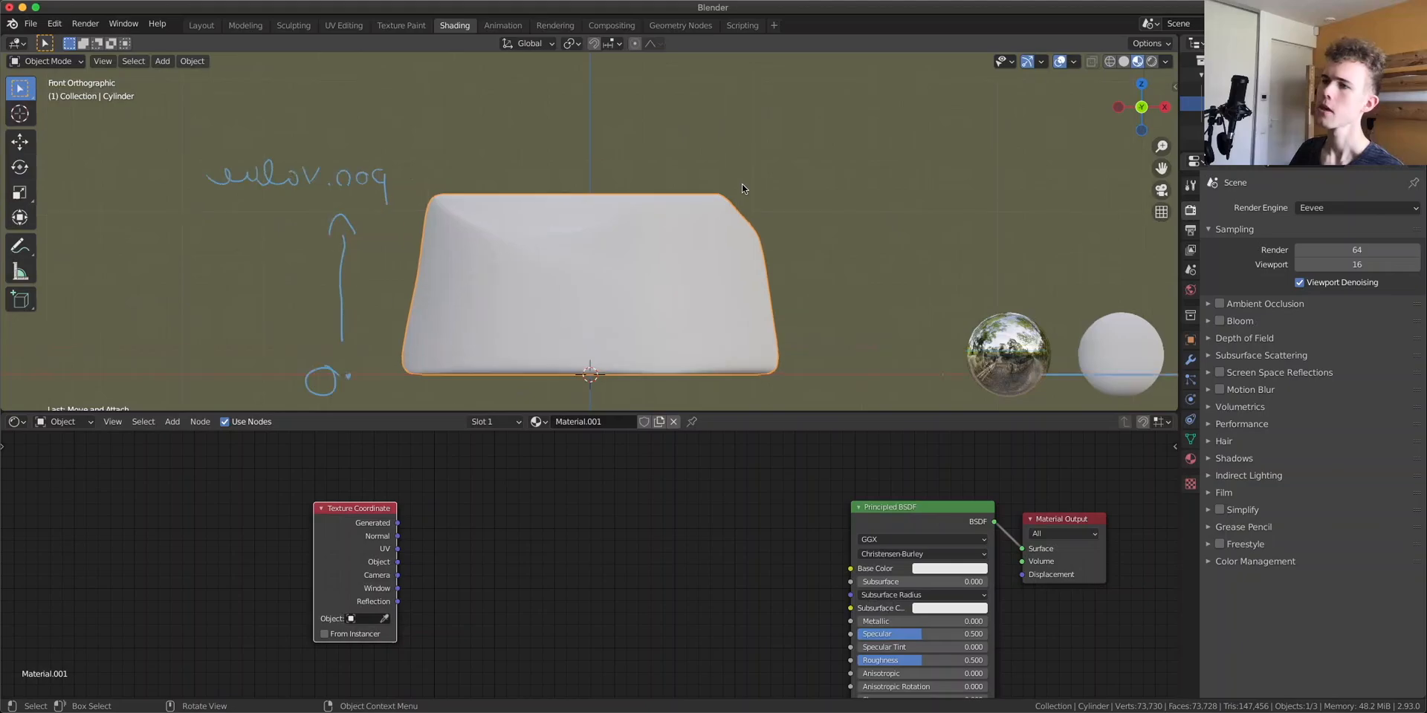
middle_drag(801, 170, 855, 297)
scroll(710, 208, up, 4)
shift+middle_drag(649, 115, 711, 199)
scroll(710, 199, down, 5)
shift+middle_drag(731, 319, 721, 230)
middle_drag(747, 277, 734, 242)
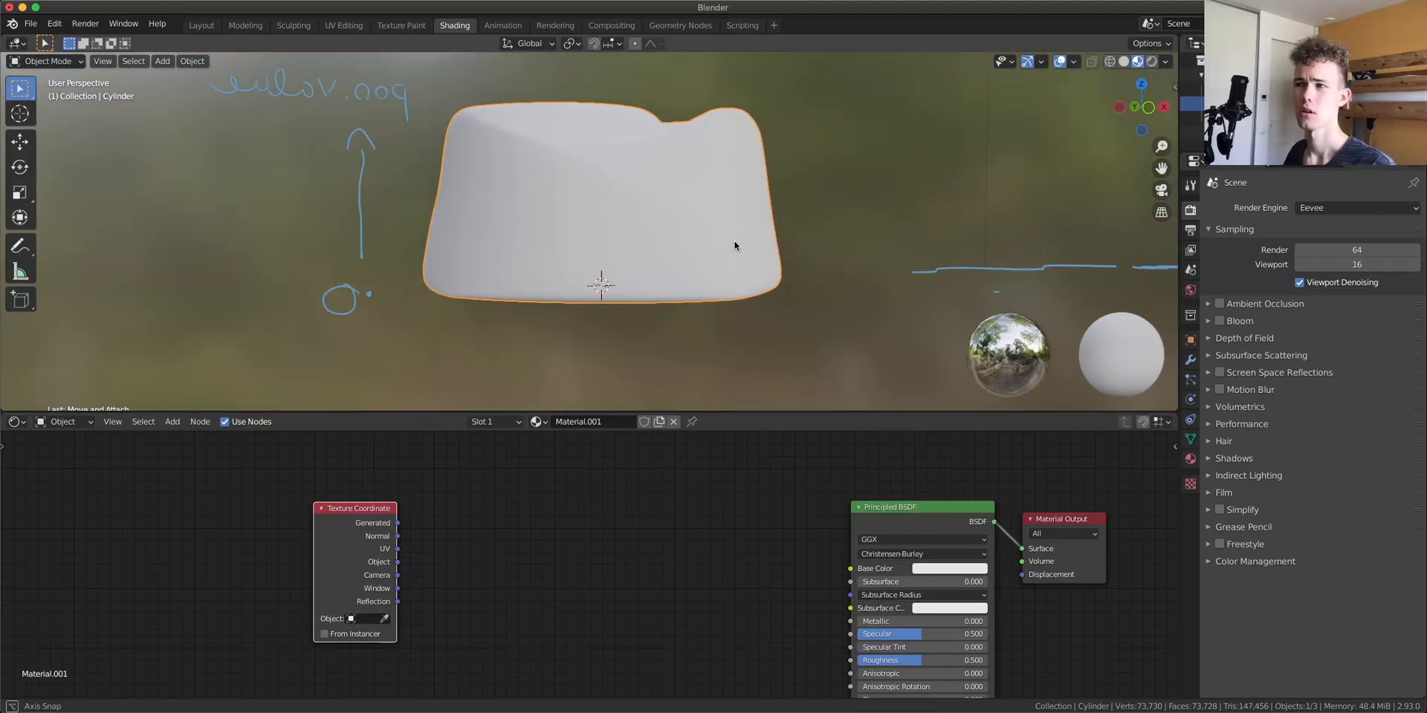
middle_drag(796, 172, 747, 208)
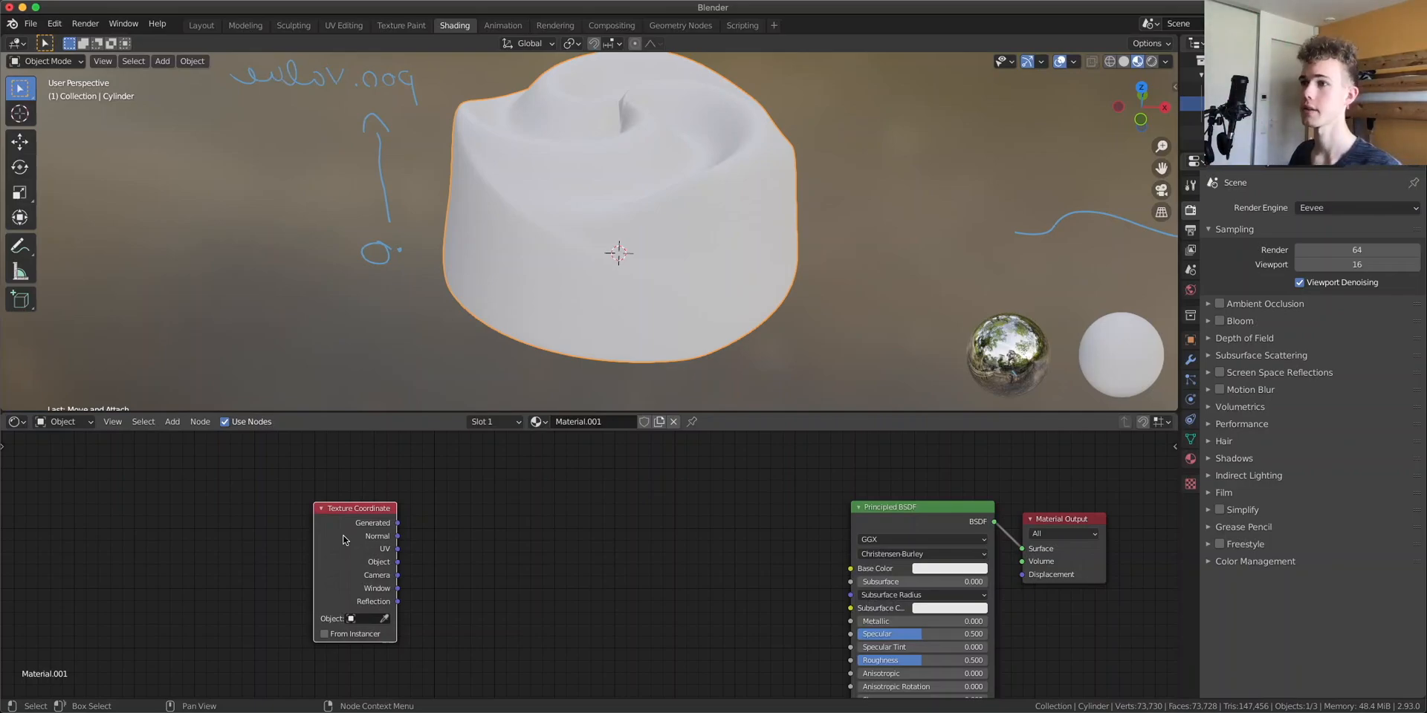
Add a Separate XYZ node and connect the Texture Coordinate Object output to its Vector input
drag(343, 540, 232, 521)
key(shift+a)
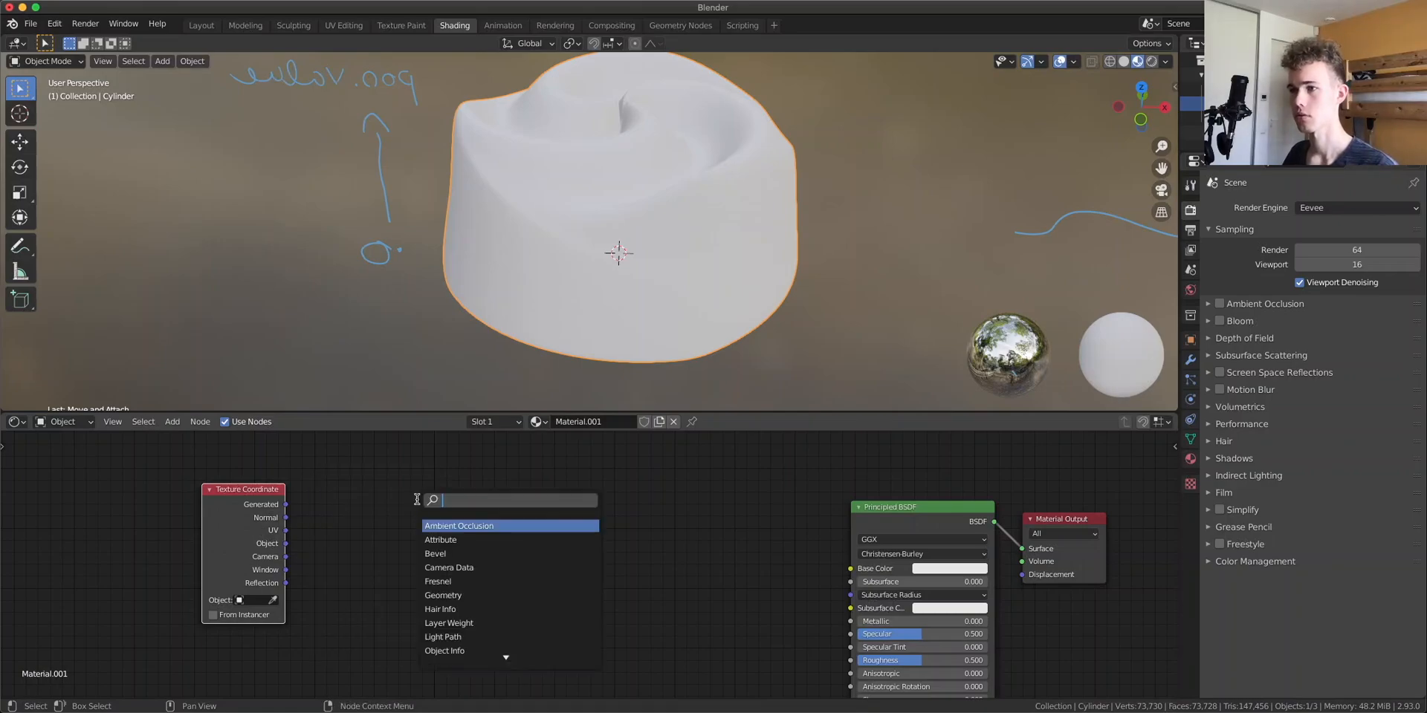
text(sep)
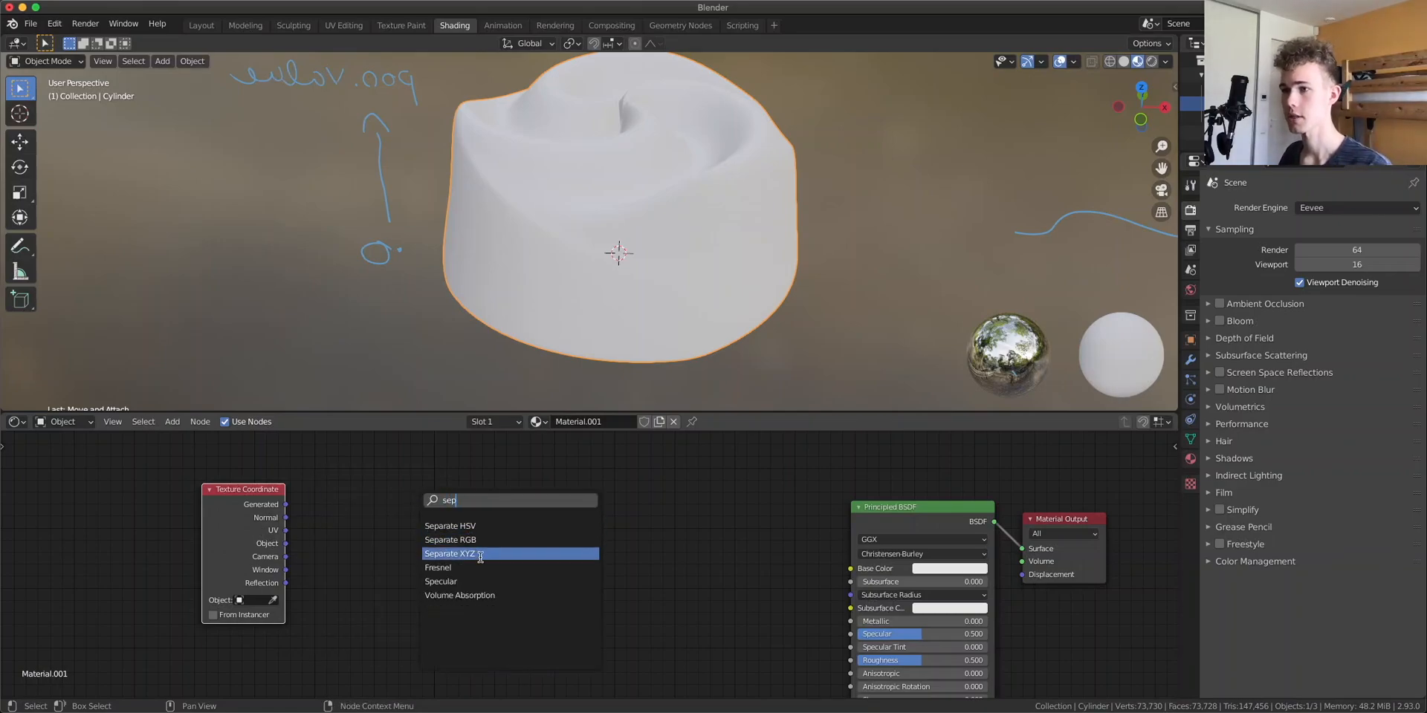
click(480, 556)
click(466, 556)
drag(285, 543, 405, 576)
Preview the Separate XYZ node's Z output in a side view of the cylinder
drag(440, 532, 410, 530)
ctrl+shift+click(409, 530)
ctrl+shift+click(409, 530)
middle_drag(654, 311, 933, 202)
click(1150, 112)
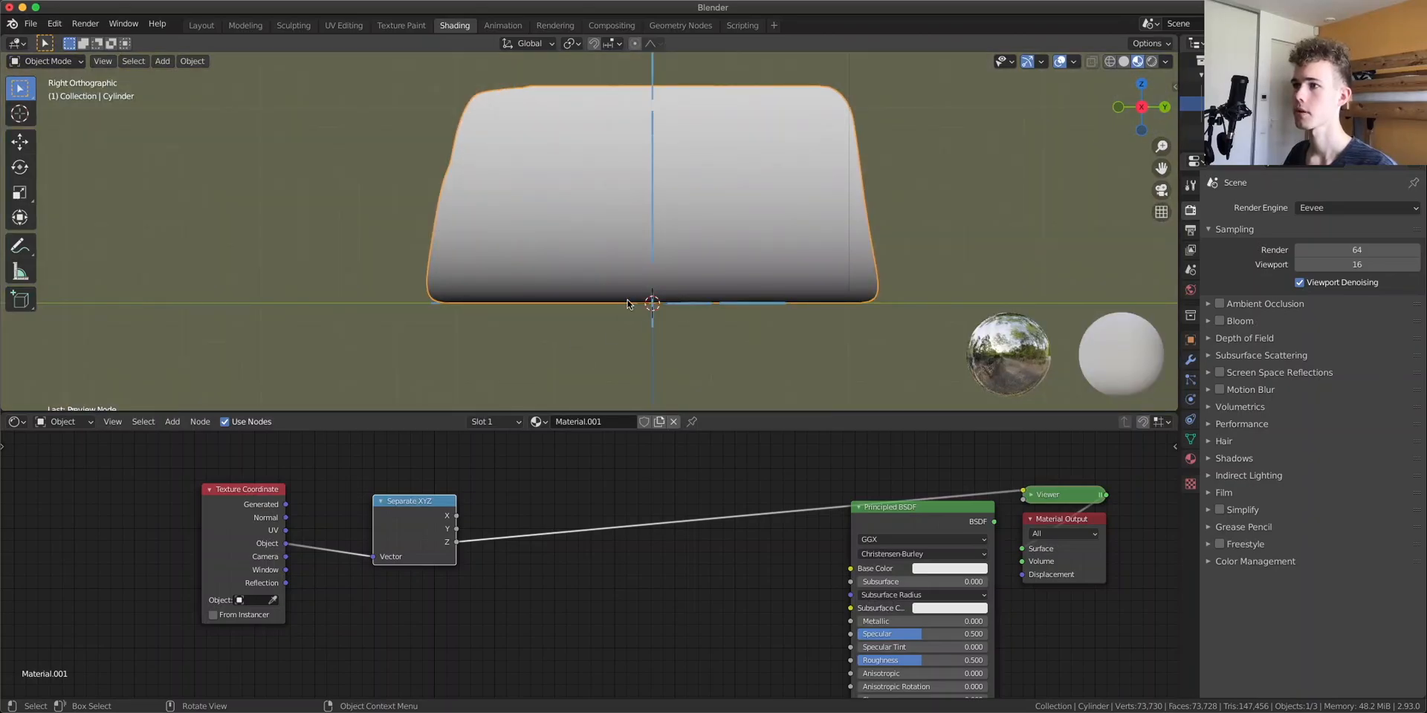
shift+middle_drag(627, 303, 595, 350)
key(shift+a)
click(526, 483)
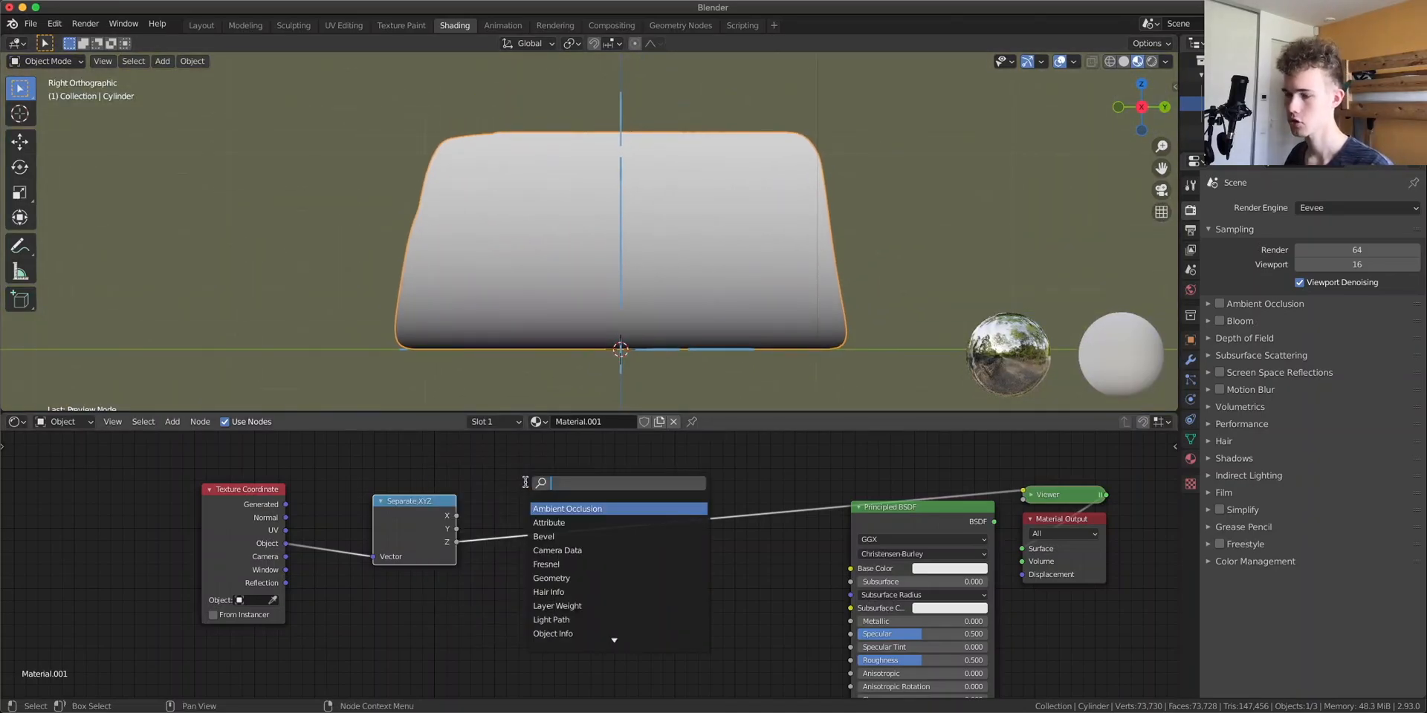
key(Escape)
Insert a Math node set to Power after the Z output
scroll(516, 481, up, 6)
middle_drag(516, 482, 507, 583)
key(shift+a)
click(519, 447)
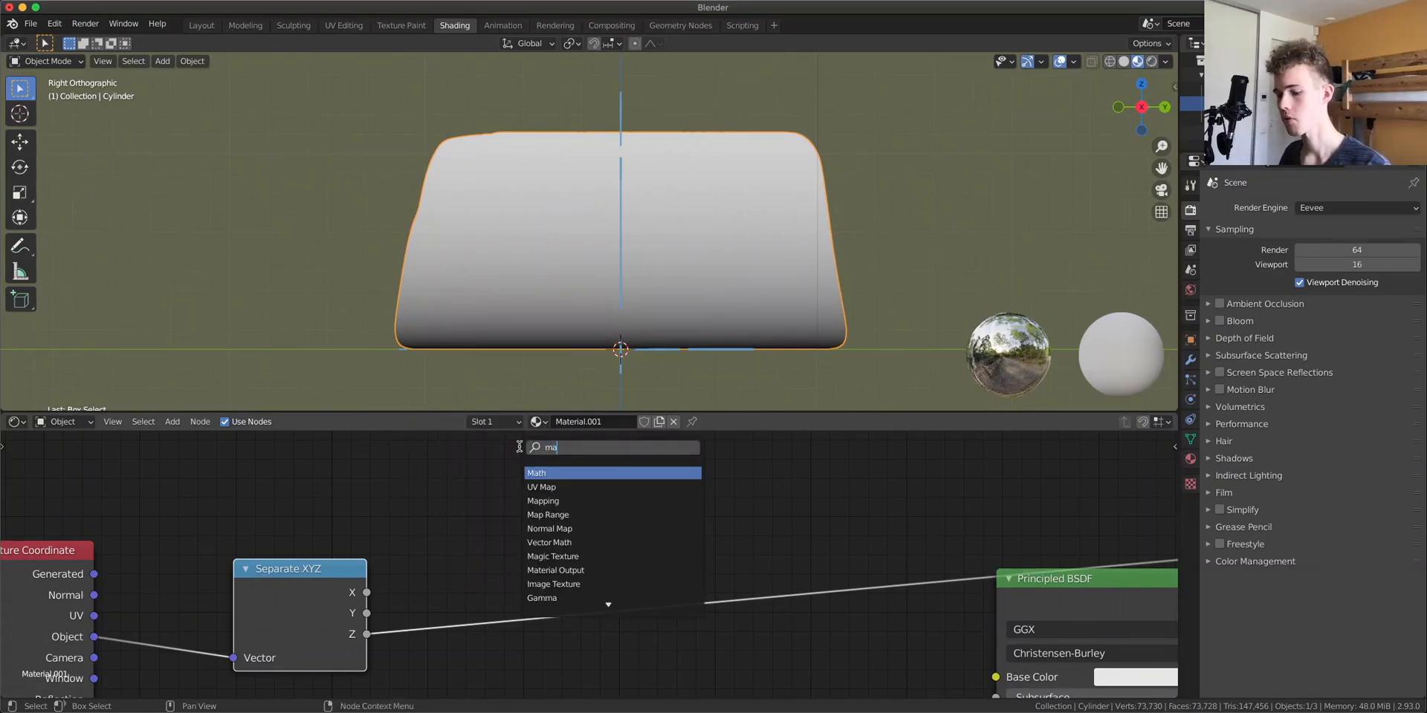
key(Return)
click(513, 550)
click(563, 596)
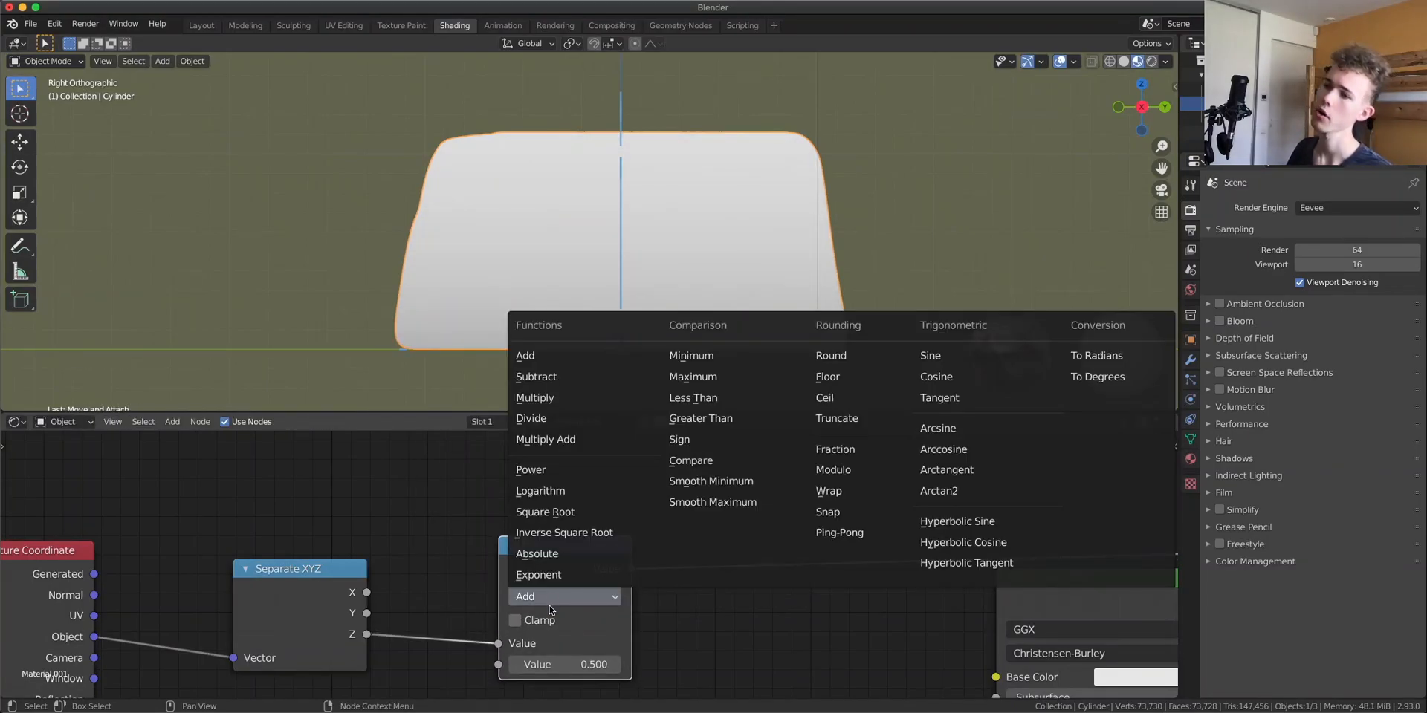
click(554, 470)
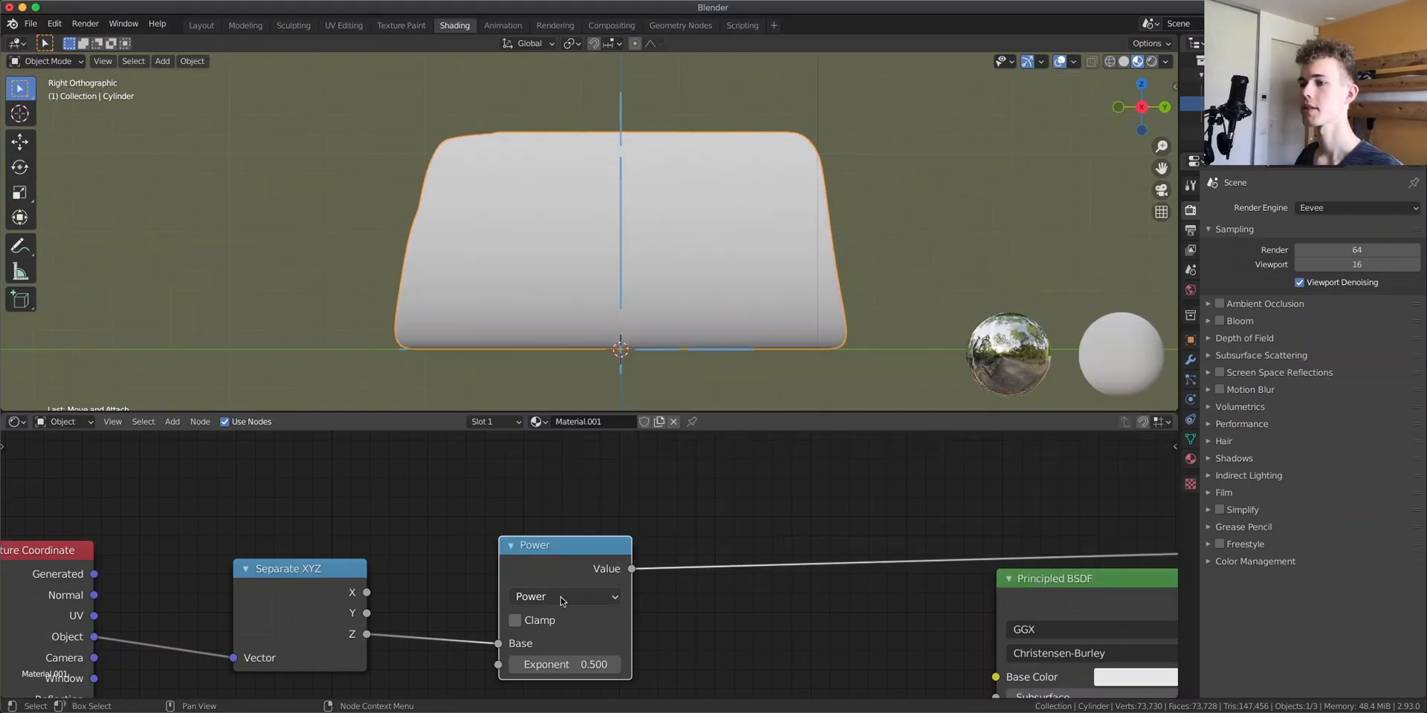
Set the Power node's Exponent to about 16.1
drag(536, 665, 617, 665)
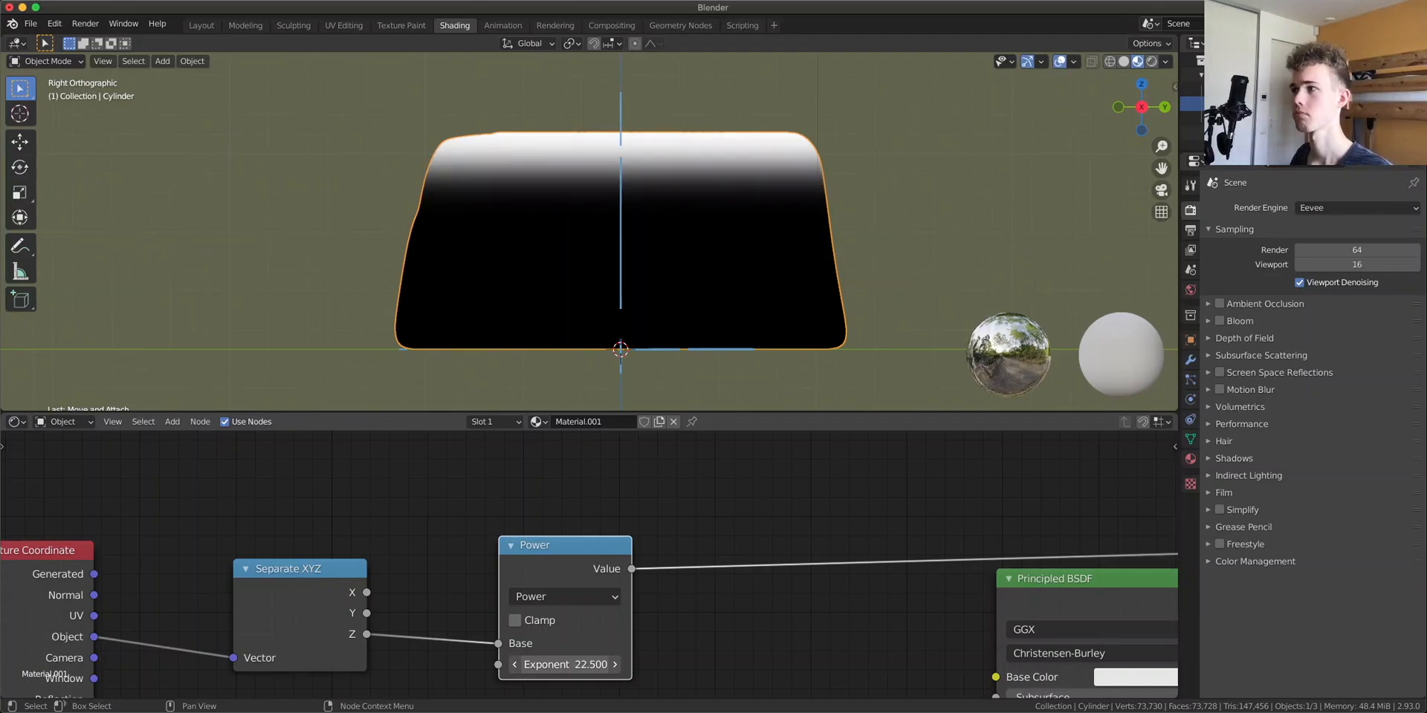
drag(594, 666, 617, 665)
mouse_move(755, 302)
middle_down()
mouse_move(874, 304)
mouse_move(869, 319)
middle_up()
drag(565, 665, 555, 666)
Add a ColorRamp node fed by the Power node's Value
drag(564, 548, 500, 546)
key(shift+a)
click(686, 476)
text(color ramp)
key(Return)
click(758, 527)
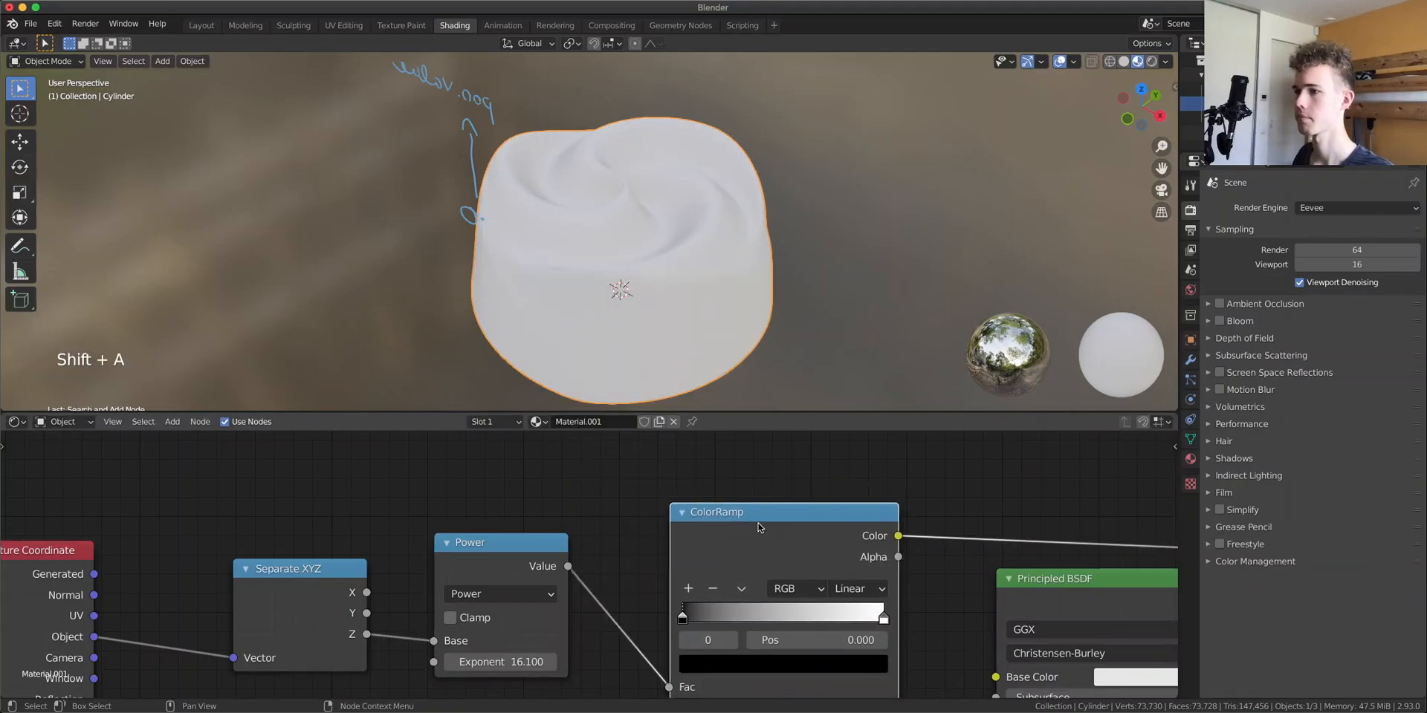
Move the ColorRamp's black stop to about 0.32 and lower the Power Exponent to 10.2
mouse_move(682, 618)
mouse_down()
mouse_move(743, 618)
mouse_move(692, 618)
mouse_move(711, 620)
mouse_up()
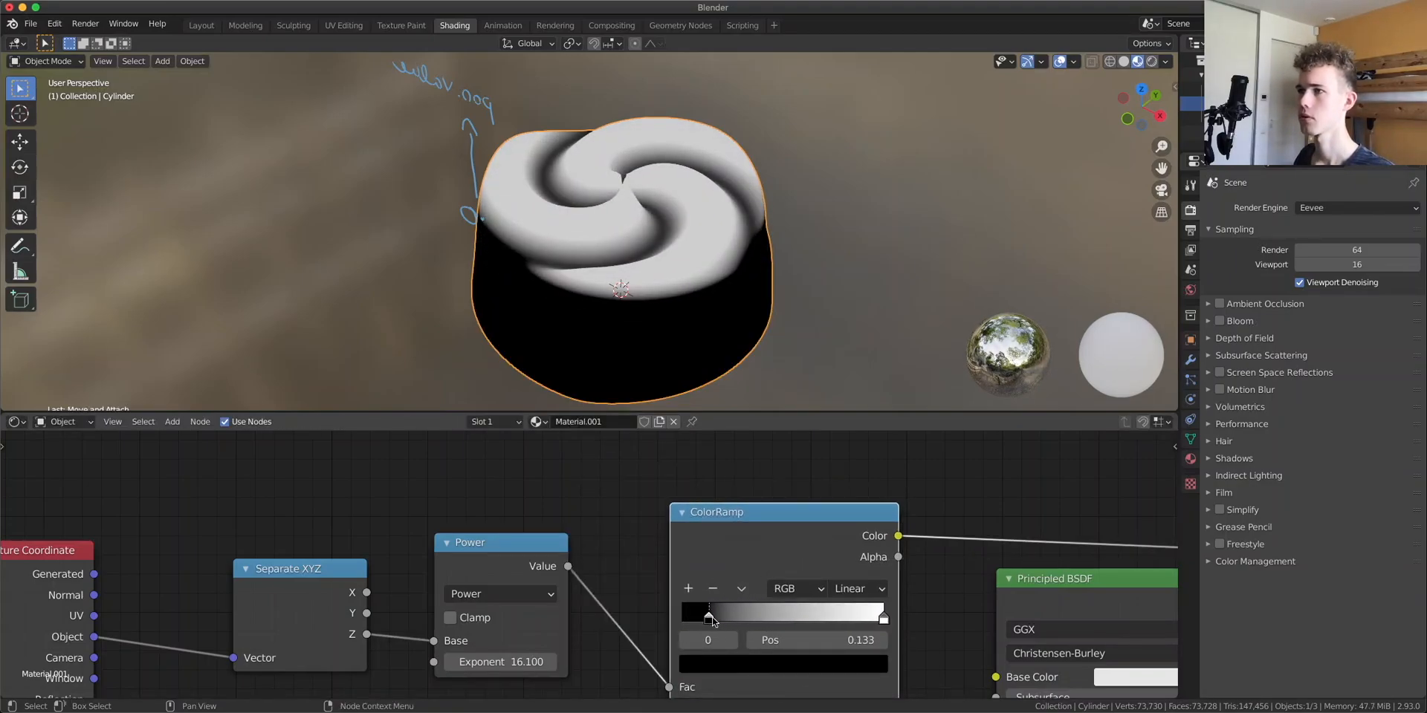
drag(453, 609, 480, 605)
mouse_move(527, 658)
mouse_down()
mouse_move(491, 659)
mouse_move(502, 659)
mouse_up()
drag(777, 628, 747, 619)
Connect the ColorRamp Color to the Principled BSDF Base Color and preview the Principled BSDF output
middle_drag(746, 393, 812, 230)
scroll(701, 313, down, 3)
scroll(818, 229, up, 3)
middle_drag(901, 534, 664, 441)
drag(660, 442, 757, 584)
ctrl+shift+click(873, 503)
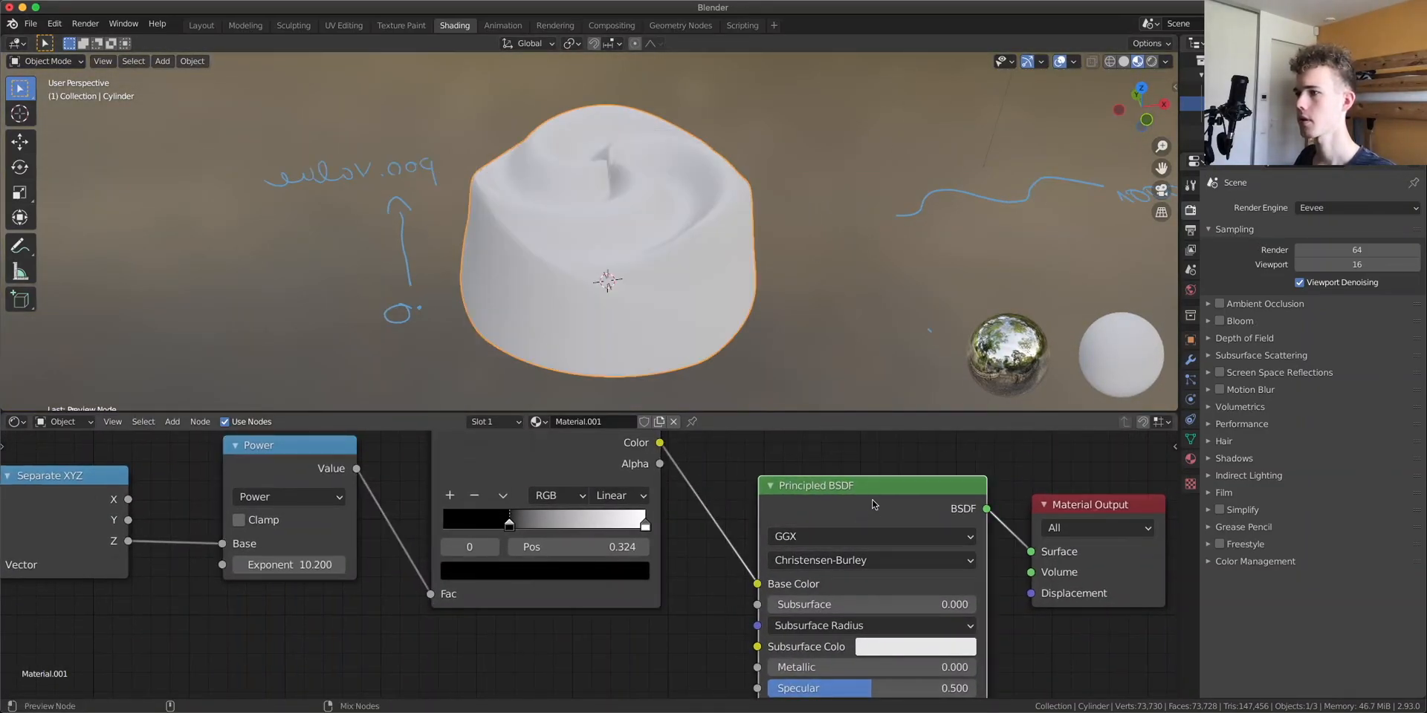
Add a Smooth modifier to the cylinder
middle_drag(749, 312, 706, 246)
scroll(635, 150, up, 4)
middle_drag(636, 150, 623, 197)
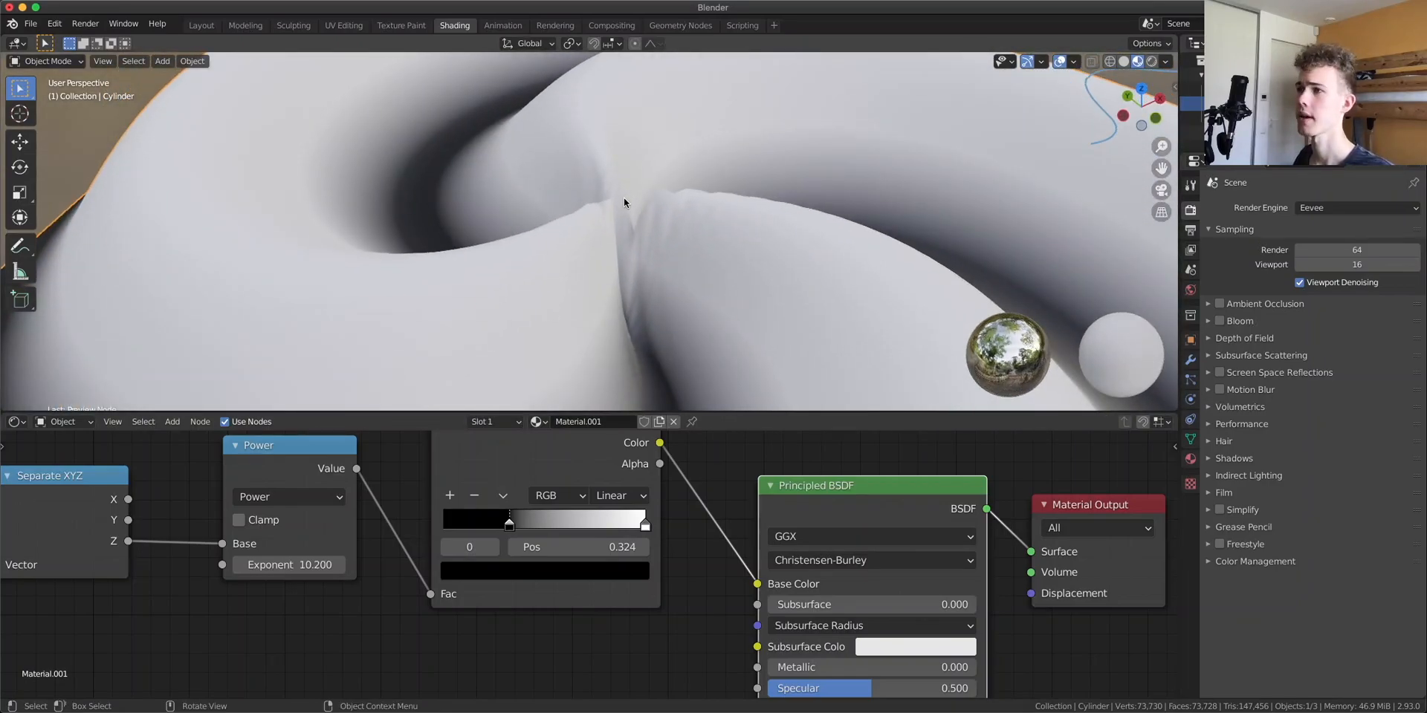
click(1193, 359)
click(1280, 209)
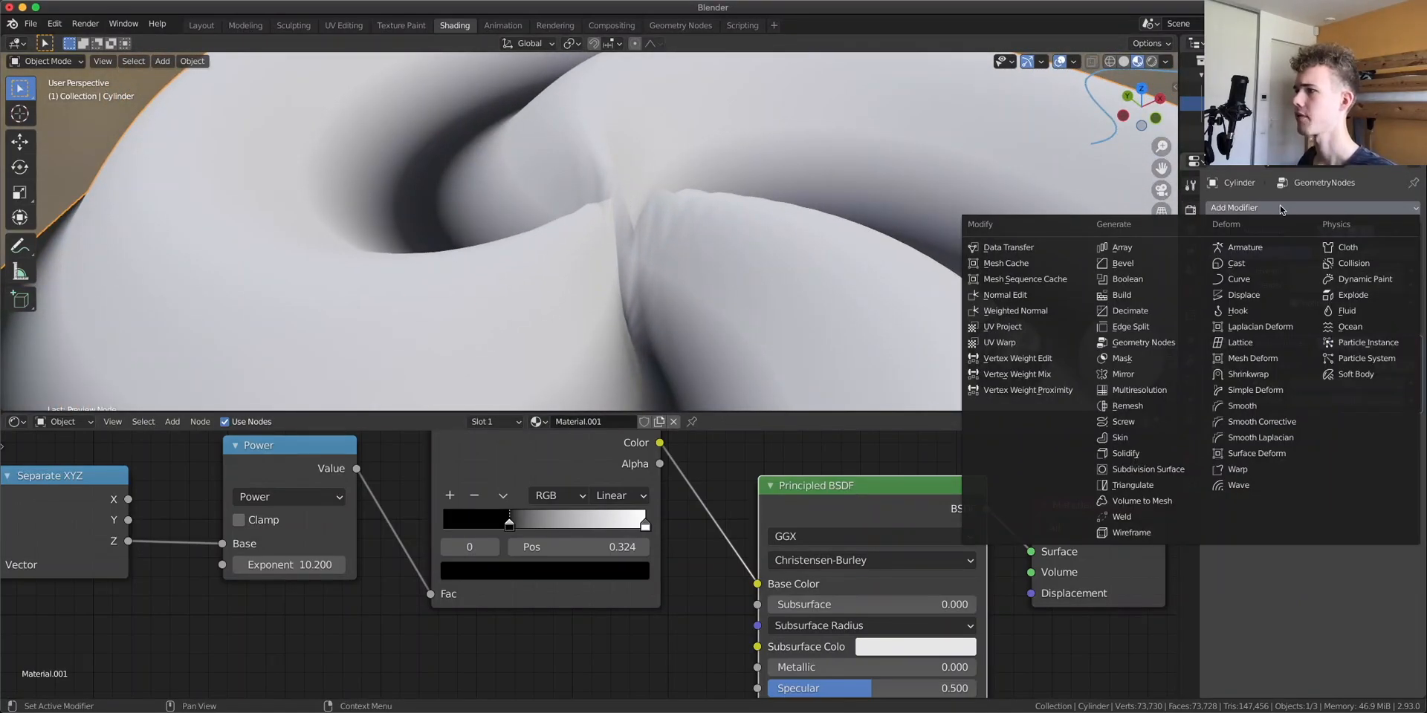
click(1255, 407)
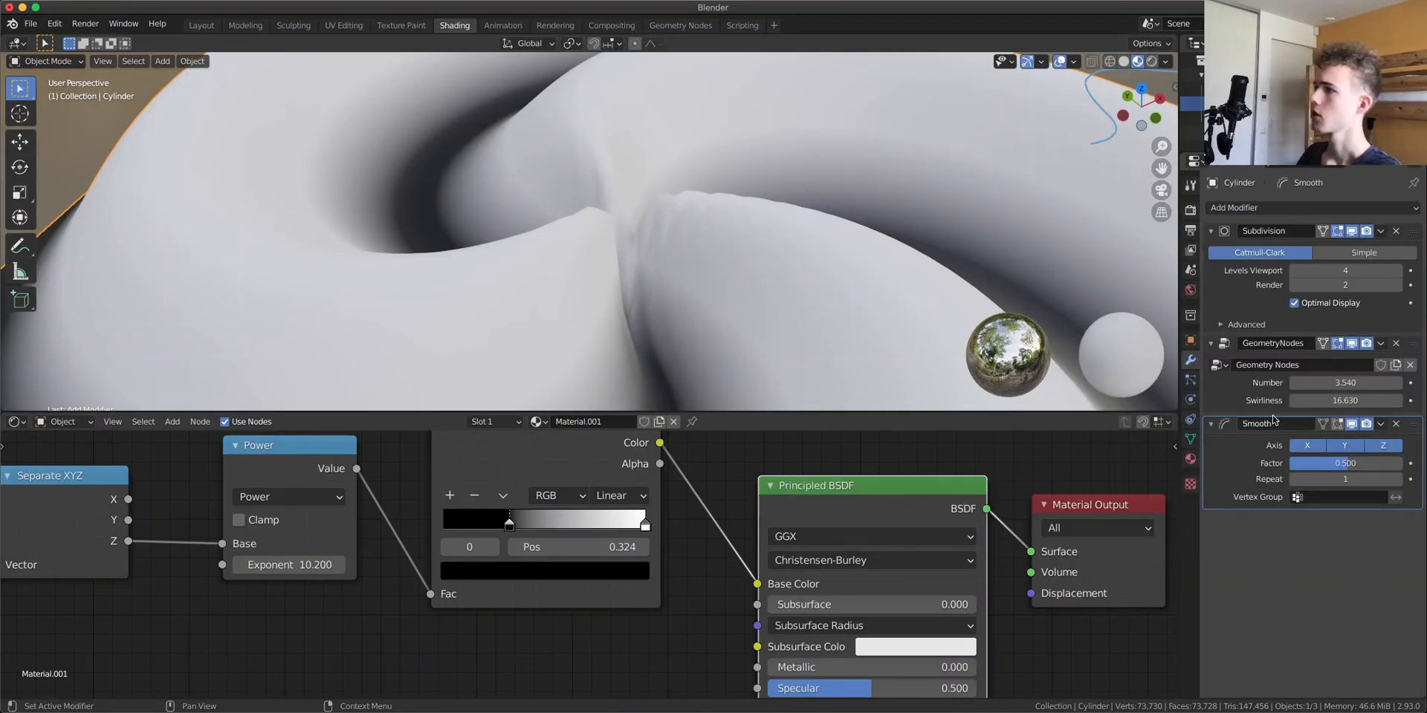
Set the Smooth modifier's Factor to about 1.772 and Repeat to 10
mouse_move(1345, 463)
mouse_down()
mouse_move(1391, 463)
mouse_move(1356, 463)
mouse_up()
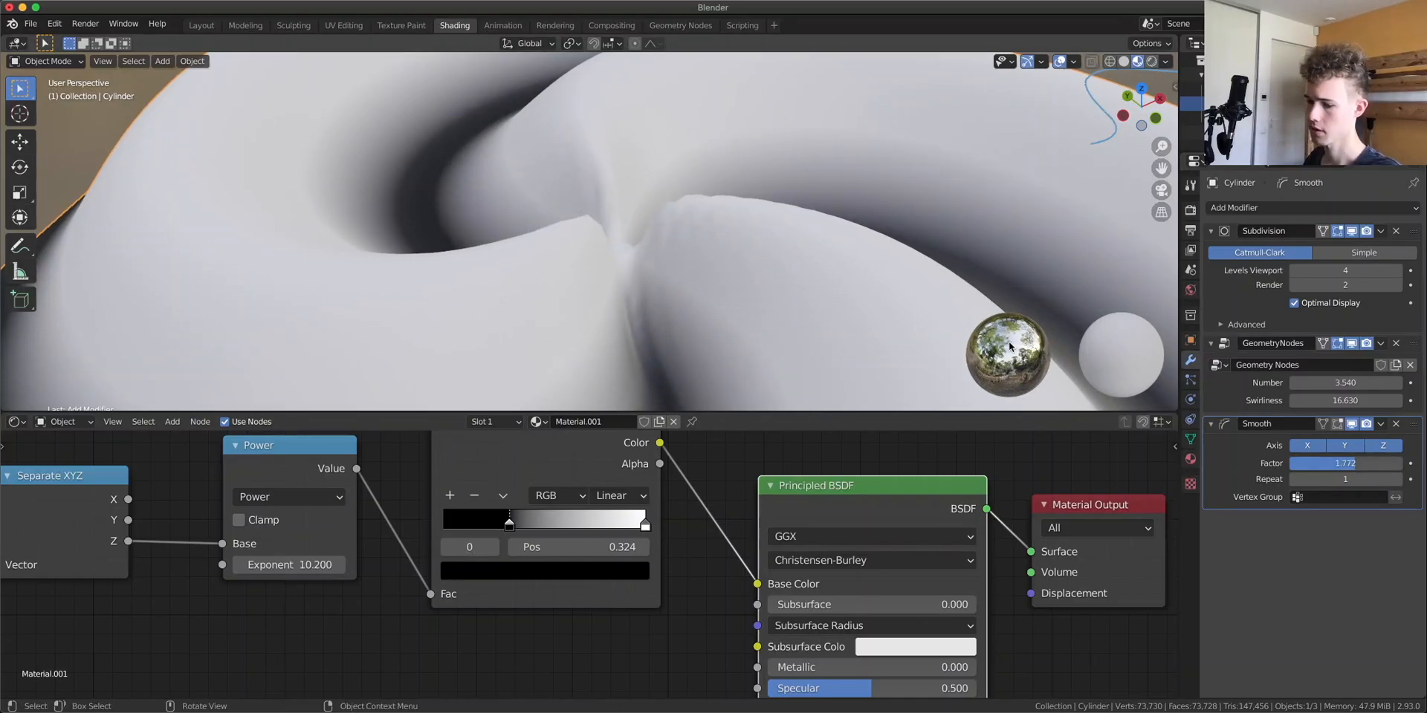
key(z)
drag(1345, 463, 1364, 463)
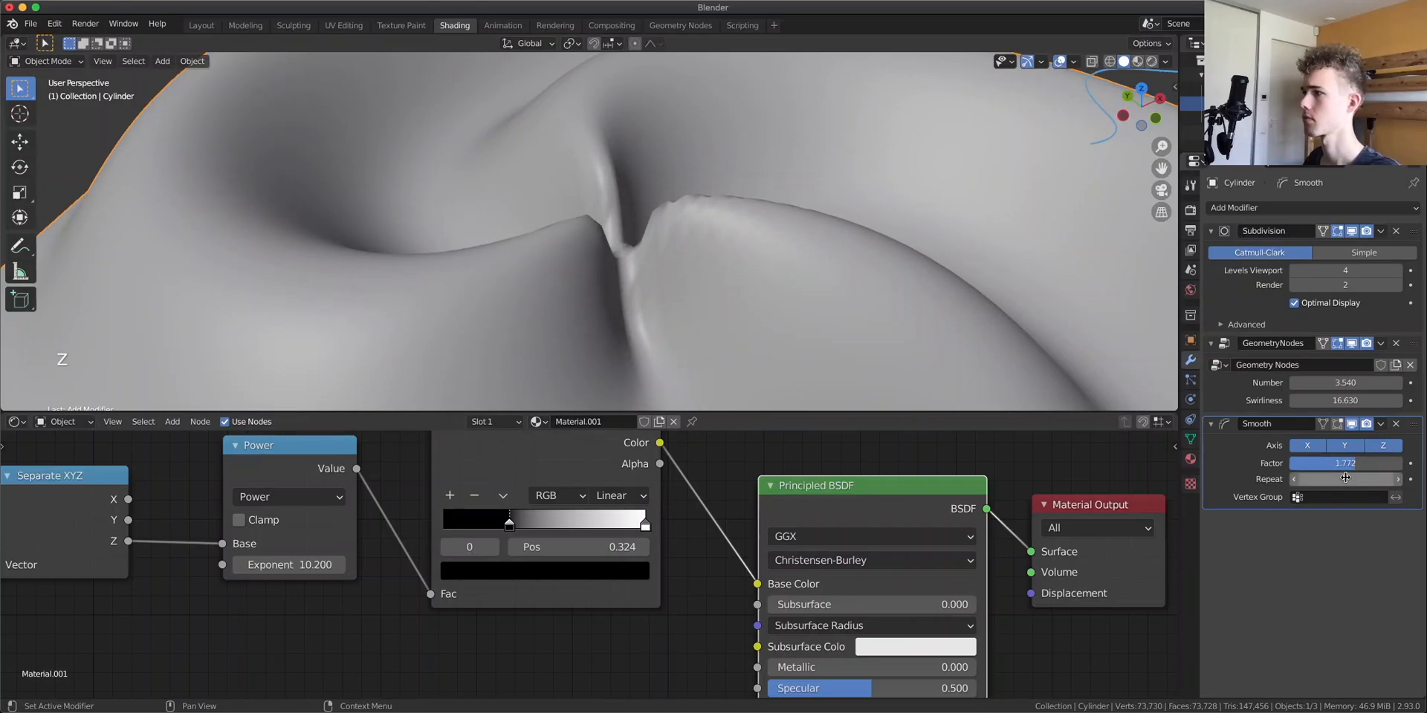
drag(1345, 480, 1375, 479)
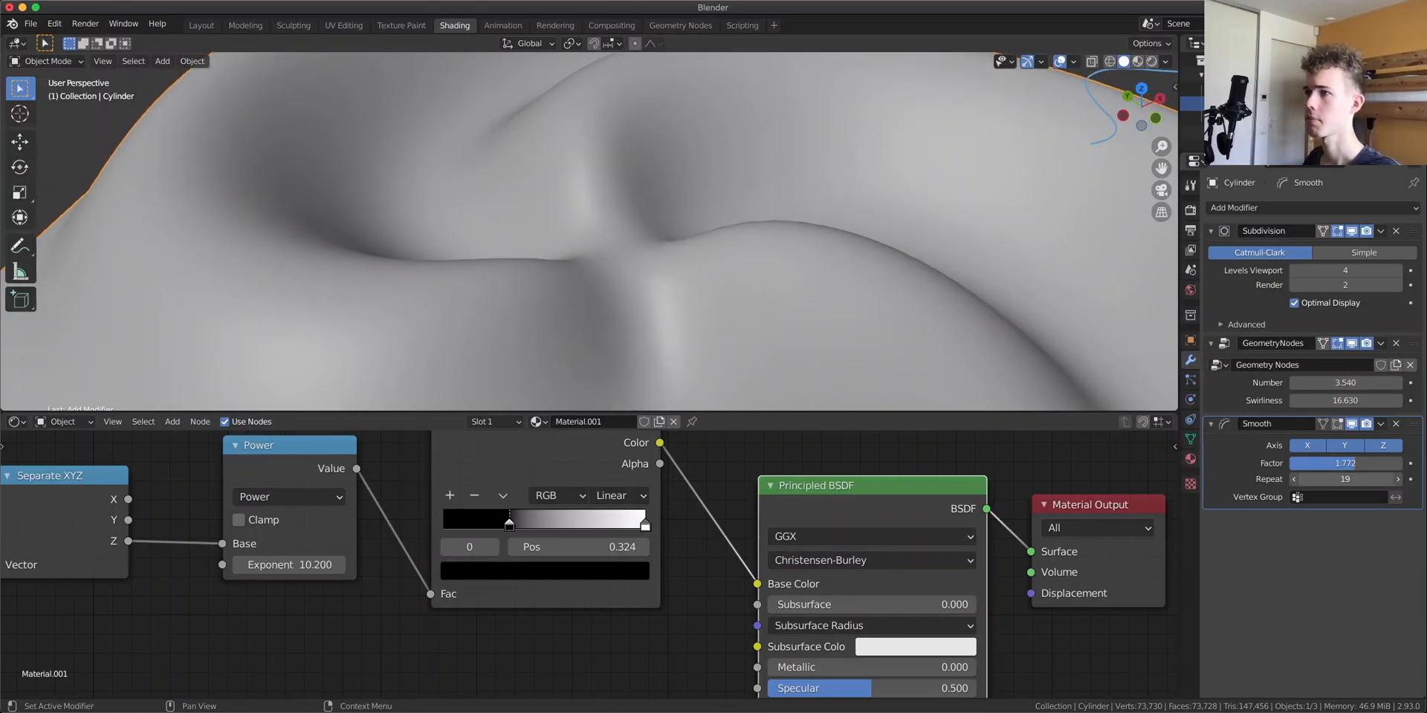
scroll(972, 392, down, 5)
middle_drag(862, 319, 1012, 298)
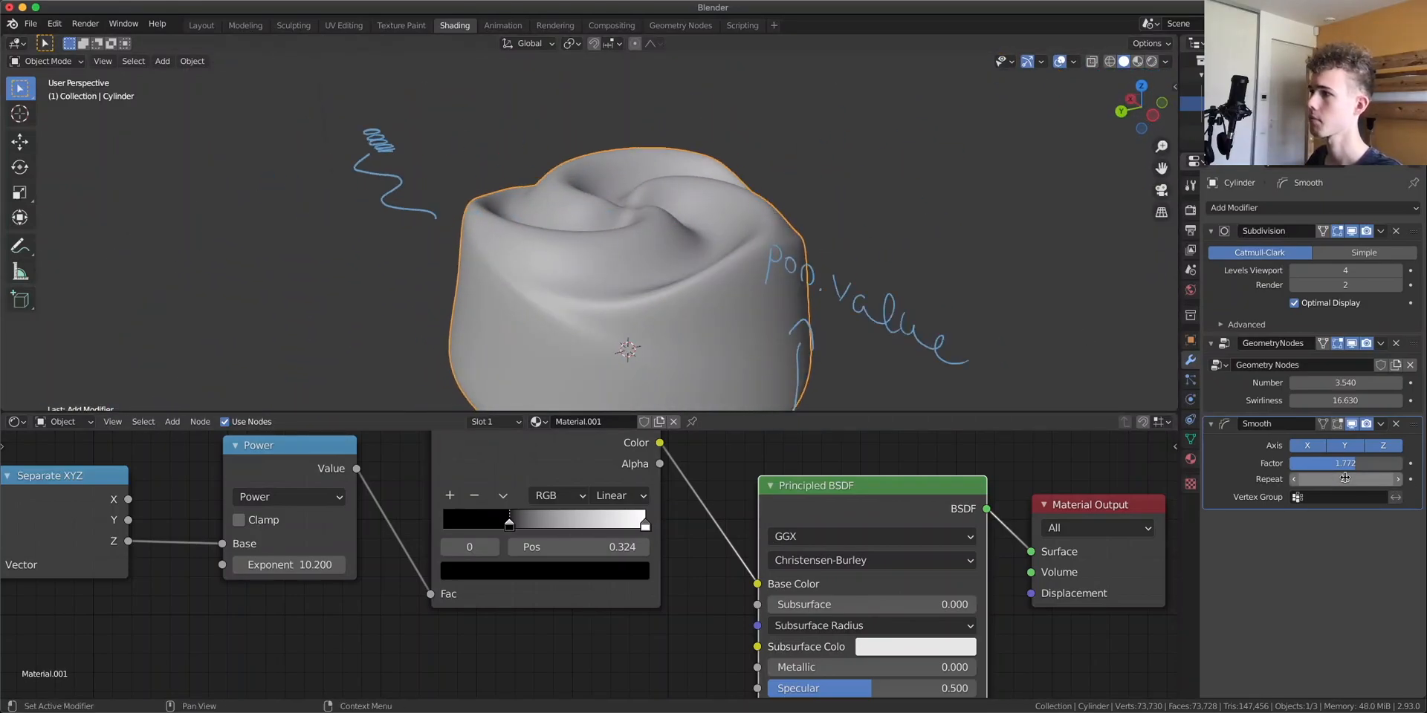
drag(1345, 479, 1317, 479)
Switch the viewport to Material Preview shading
mouse_move(680, 224)
middle_down()
mouse_move(684, 274)
mouse_move(662, 274)
mouse_move(466, 174)
mouse_move(658, 224)
middle_up()
scroll(698, 268, up, 5)
scroll(662, 217, down, 5)
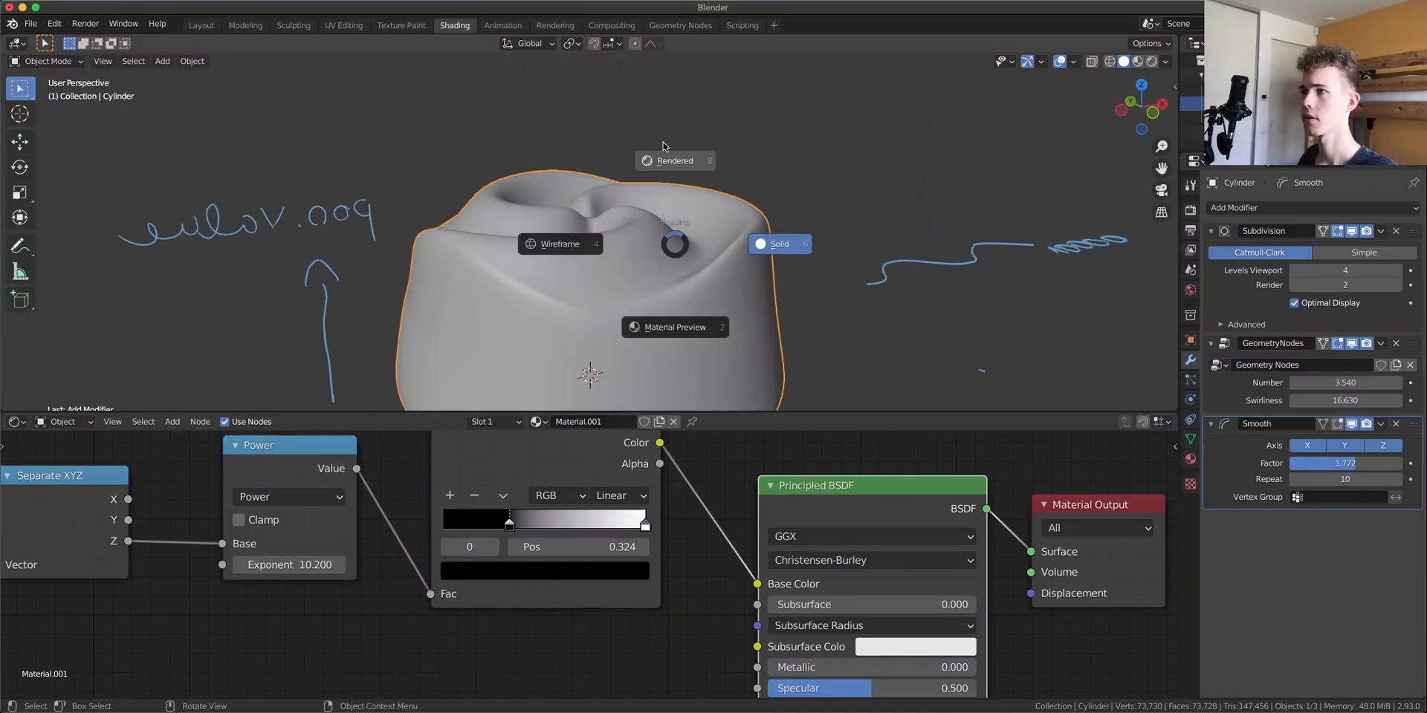
click(676, 326)
middle_drag(676, 325, 597, 236)
scroll(596, 236, up, 4)
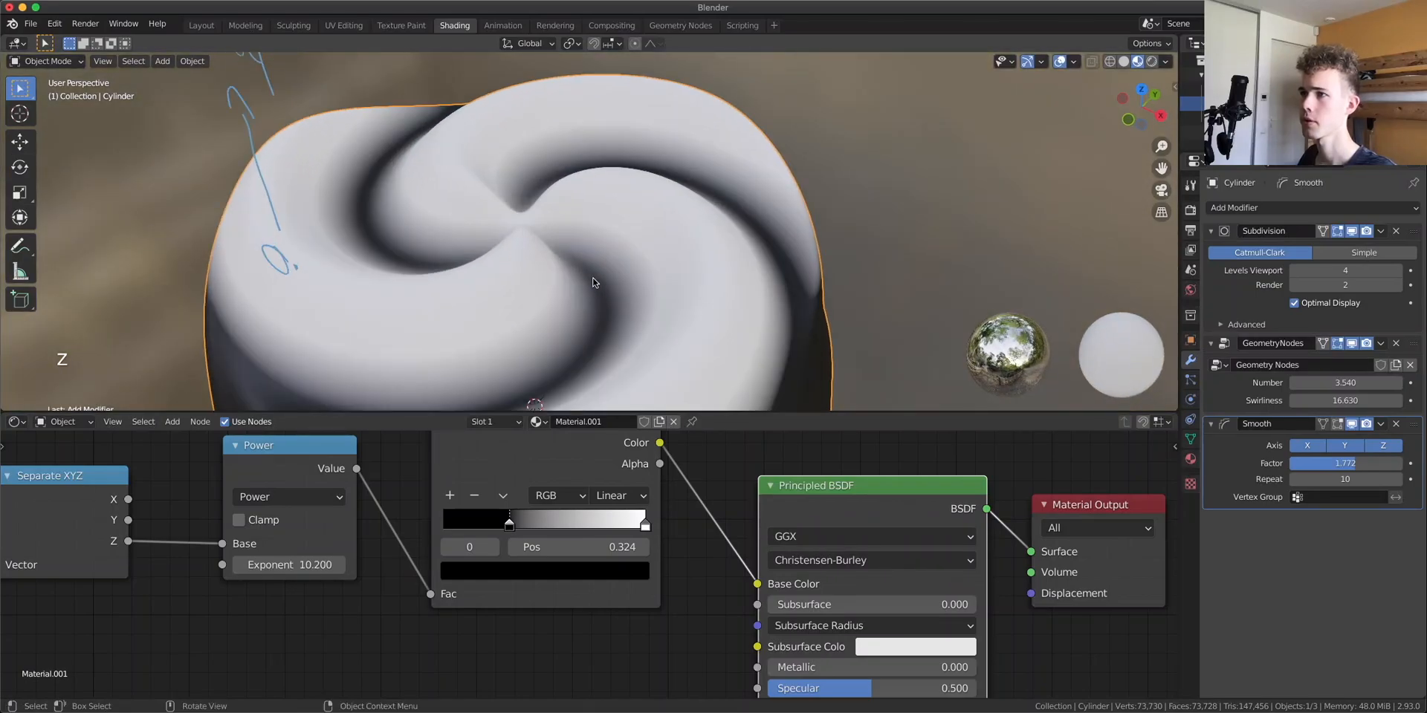
scroll(658, 275, down, 3)
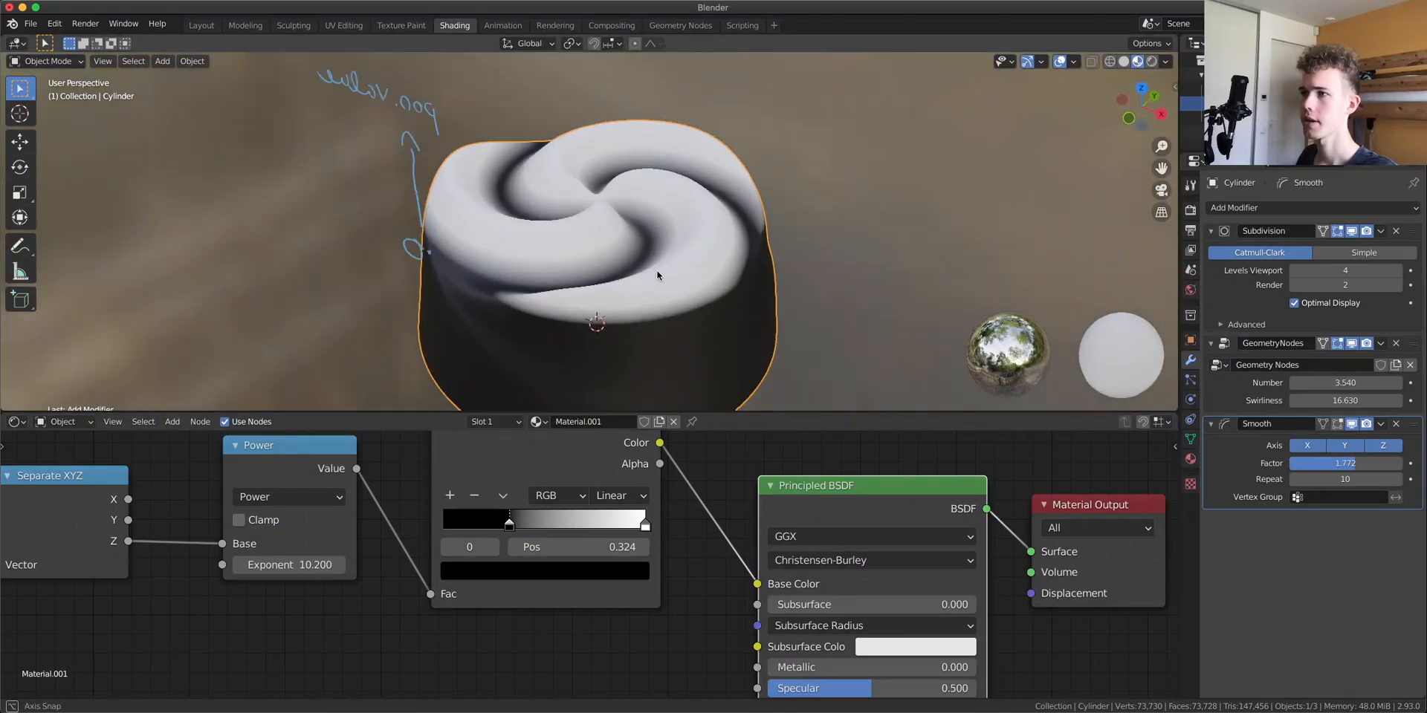
Move the ColorRamp's white stop to about 0.51
middle_drag(659, 275, 660, 272)
mouse_move(510, 522)
mouse_down()
mouse_move(555, 520)
mouse_move(511, 519)
mouse_up()
drag(629, 534, 675, 538)
drag(692, 531, 579, 532)
drag(579, 532, 594, 531)
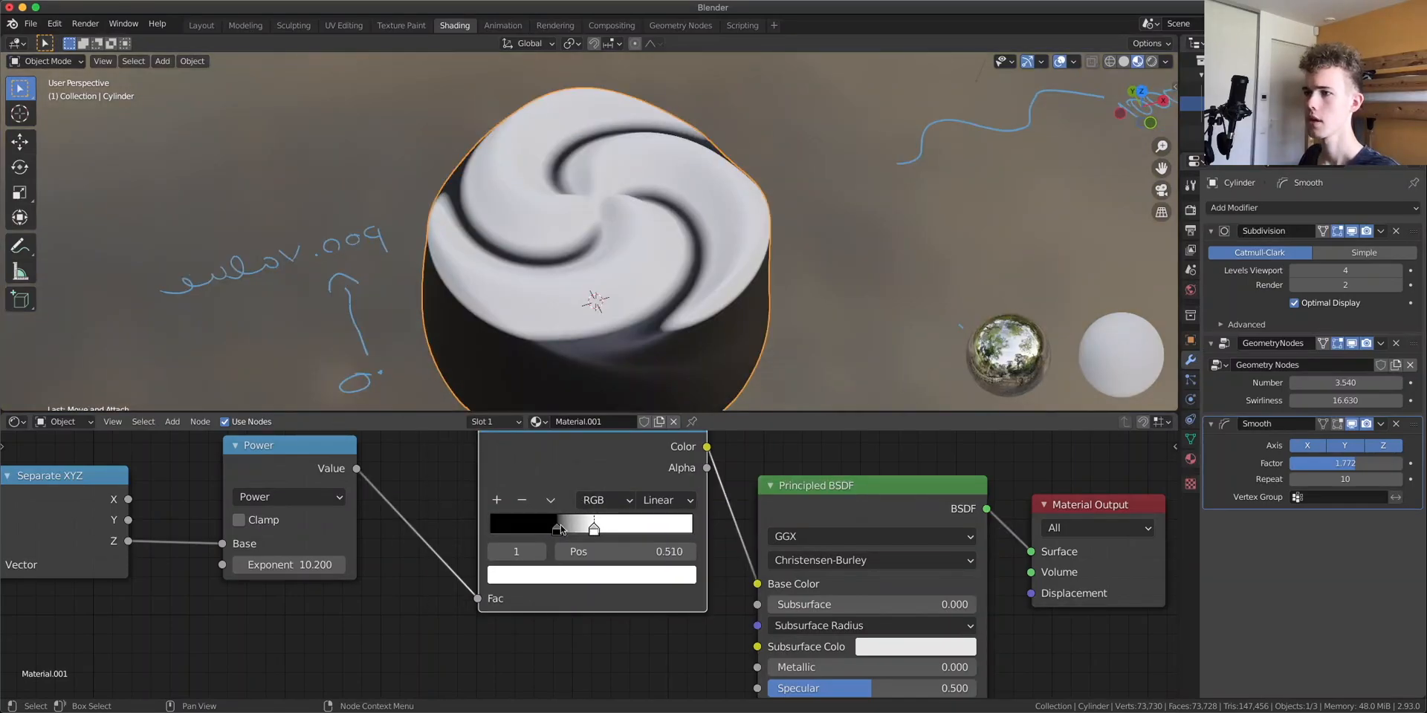
Recolor the ColorRamp's first stop to a light greyish beige
click(491, 552)
drag(652, 403, 653, 344)
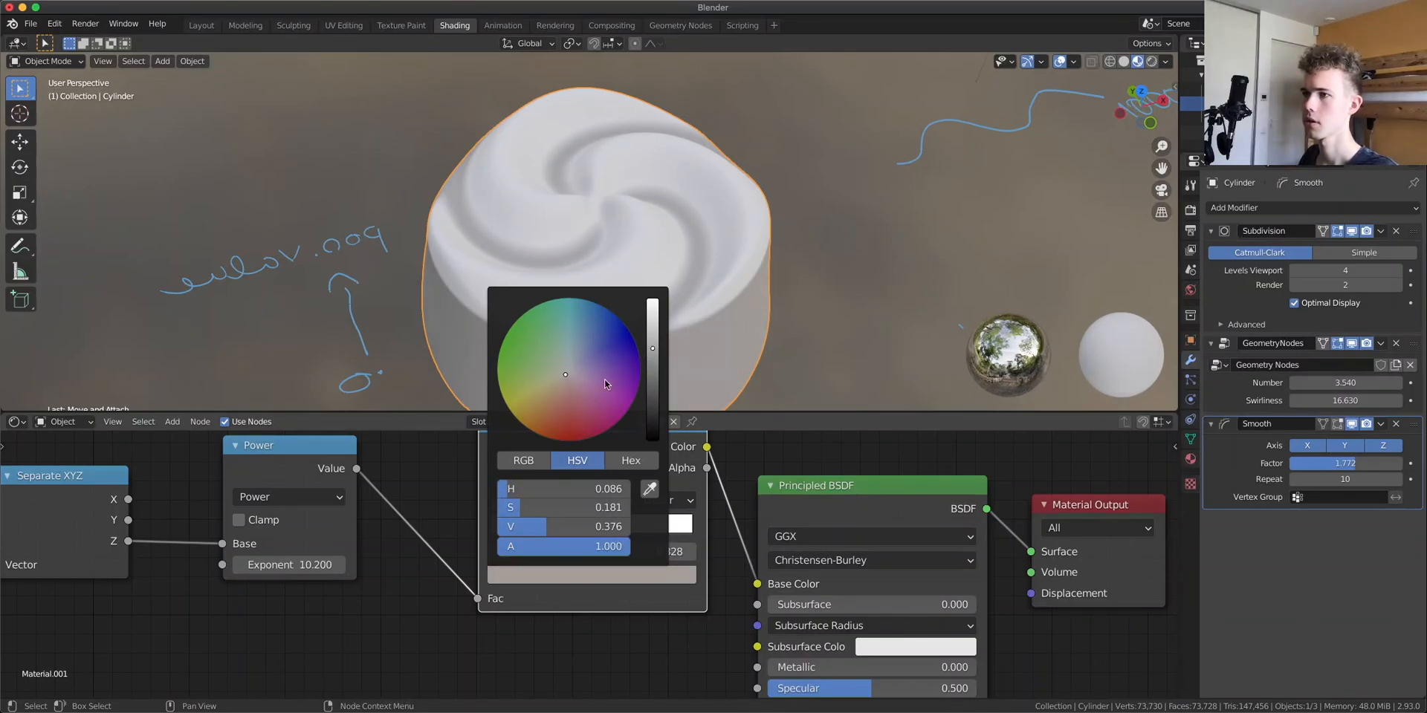
drag(654, 349, 654, 351)
middle_drag(592, 302, 758, 264)
scroll(758, 265, up, 3)
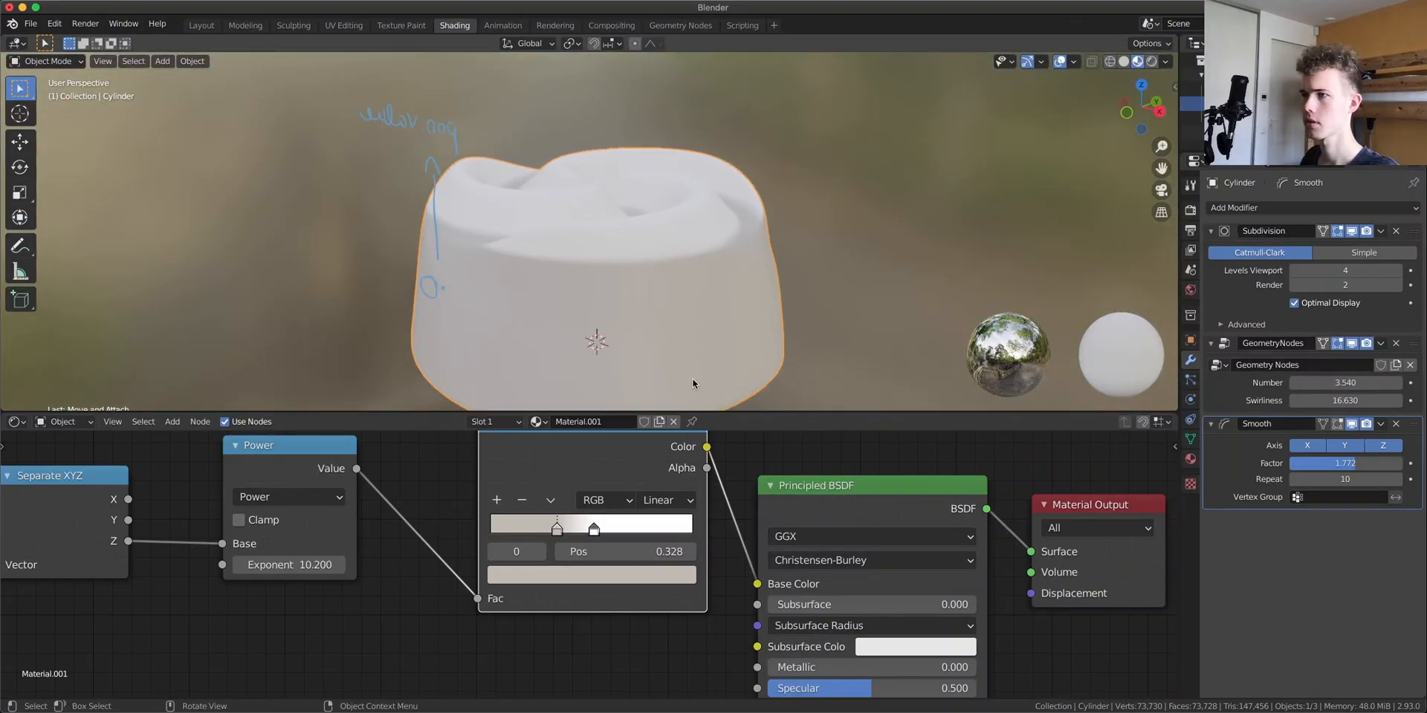
Recolor the ColorRamp's second stop to a dark chocolate brown
click(541, 551)
click(547, 574)
drag(587, 387, 550, 417)
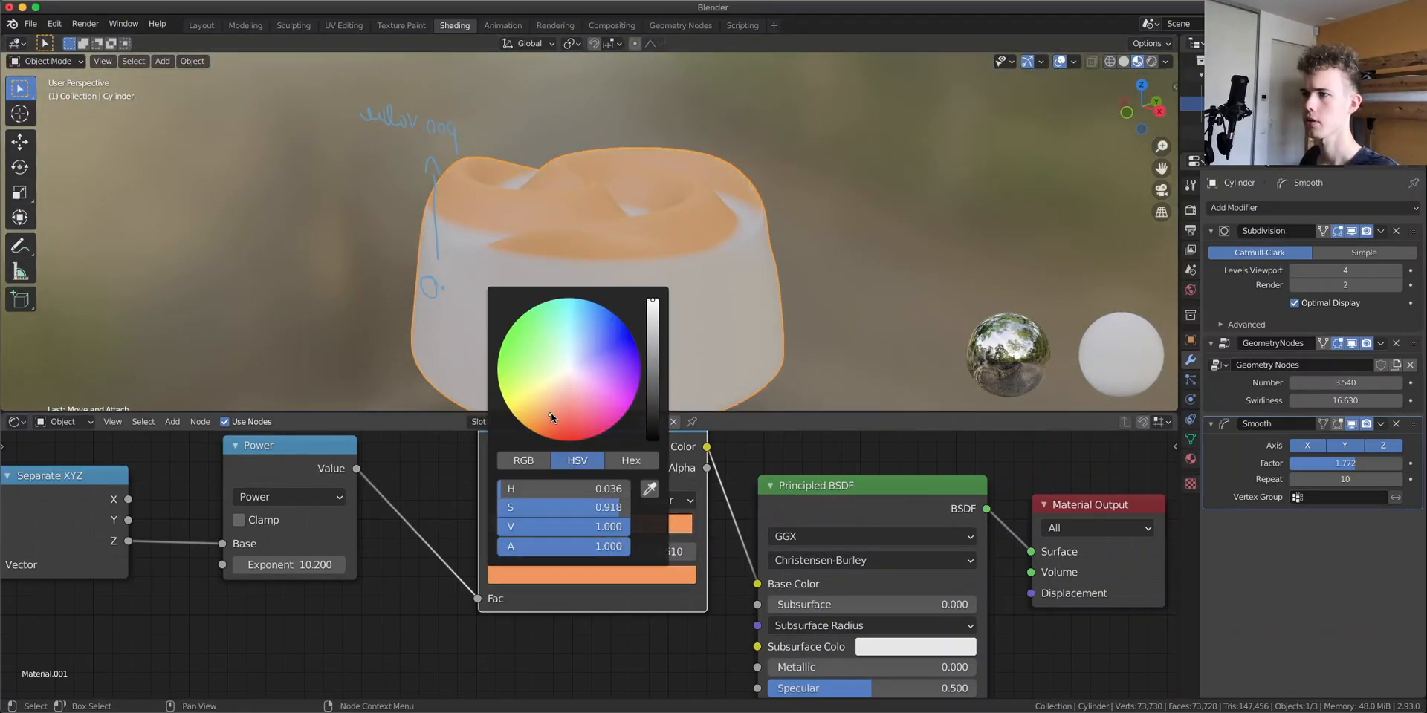
drag(654, 370, 653, 389)
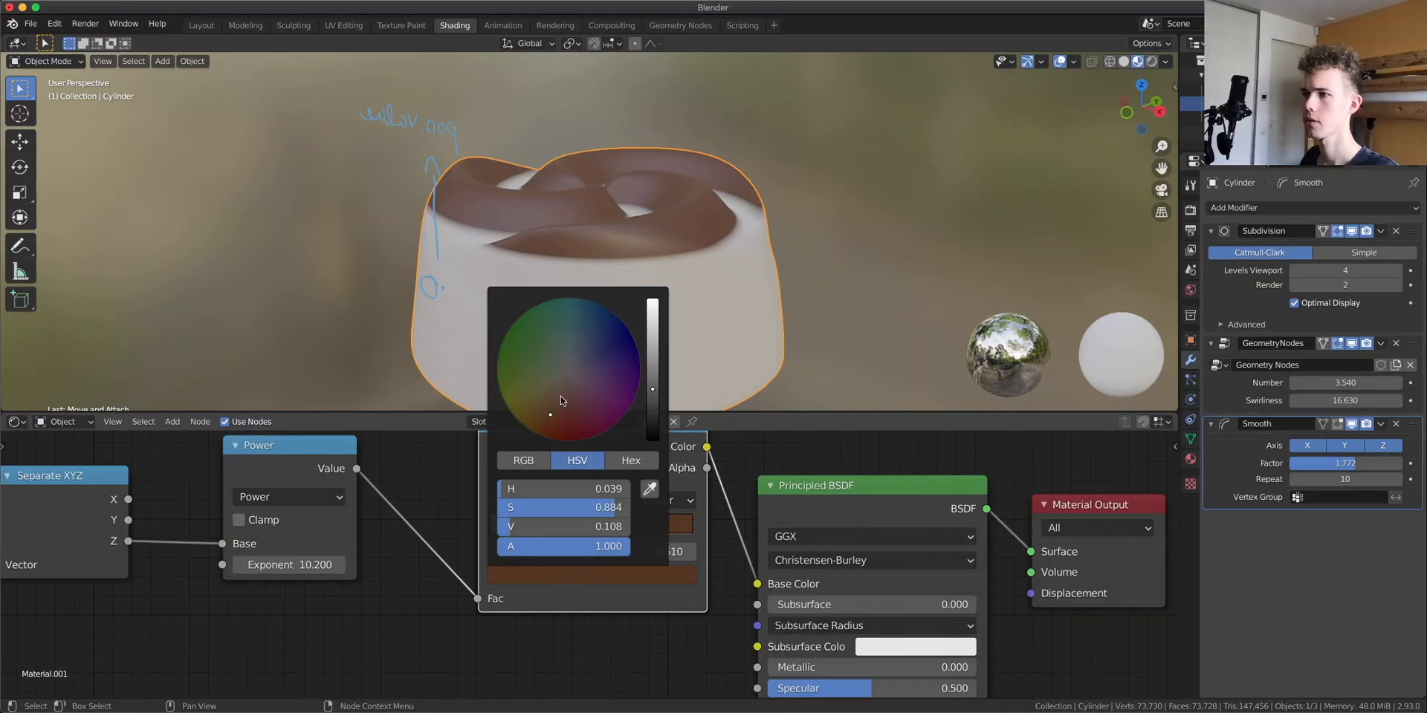
drag(551, 416, 555, 415)
mouse_move(497, 140)
middle_down()
mouse_move(565, 193)
mouse_move(814, 157)
mouse_move(726, 248)
mouse_move(488, 302)
middle_up()
scroll(488, 301, up, 3)
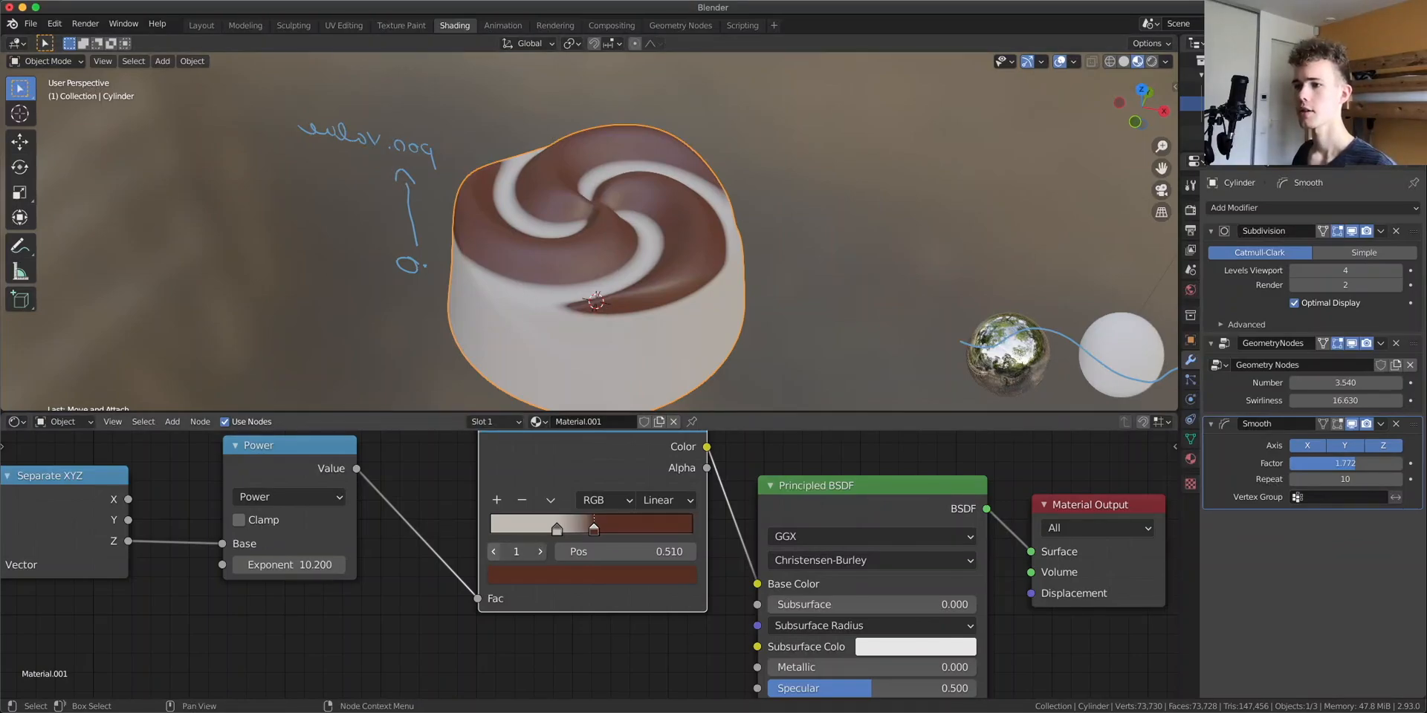
click(557, 529)
click(509, 574)
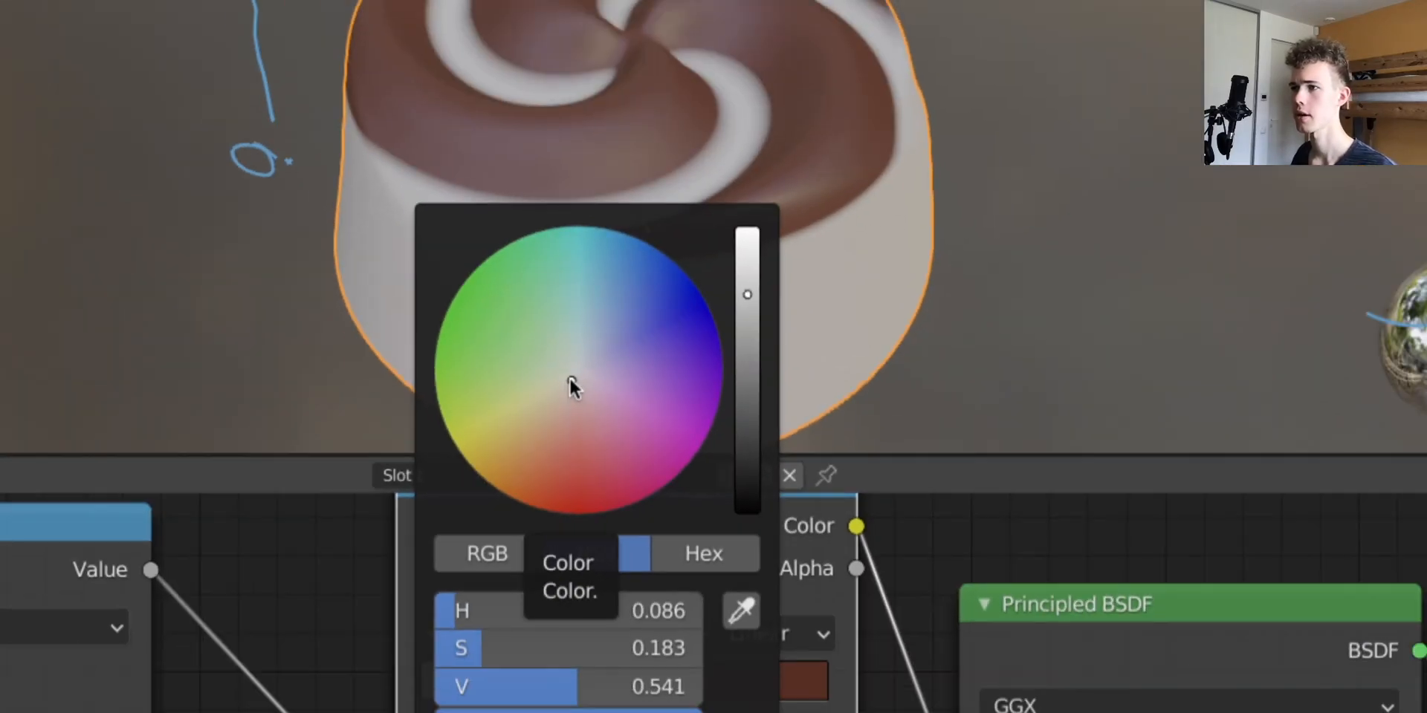
scroll(641, 241, down, 5)
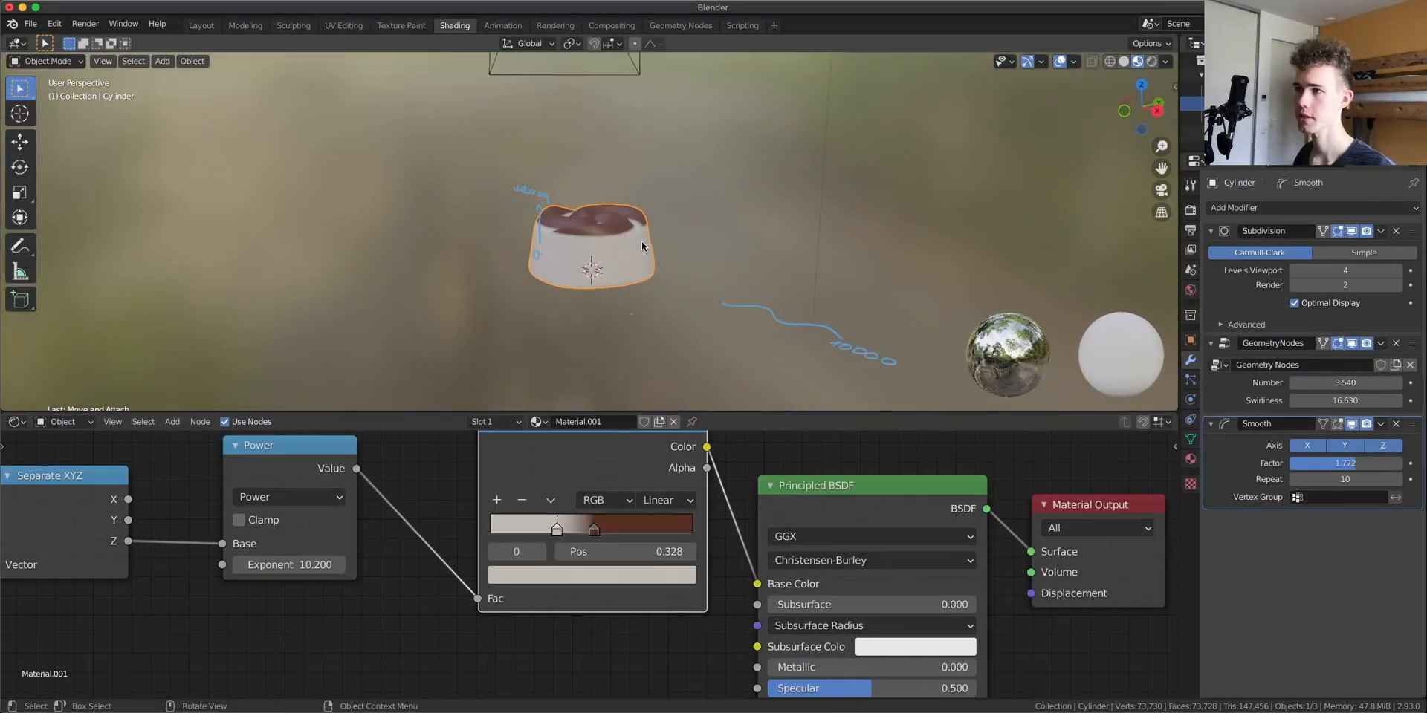
Lower the Principled BSDF's Specular to about 0.332
middle_drag(641, 241, 682, 322)
middle_drag(738, 634, 638, 511)
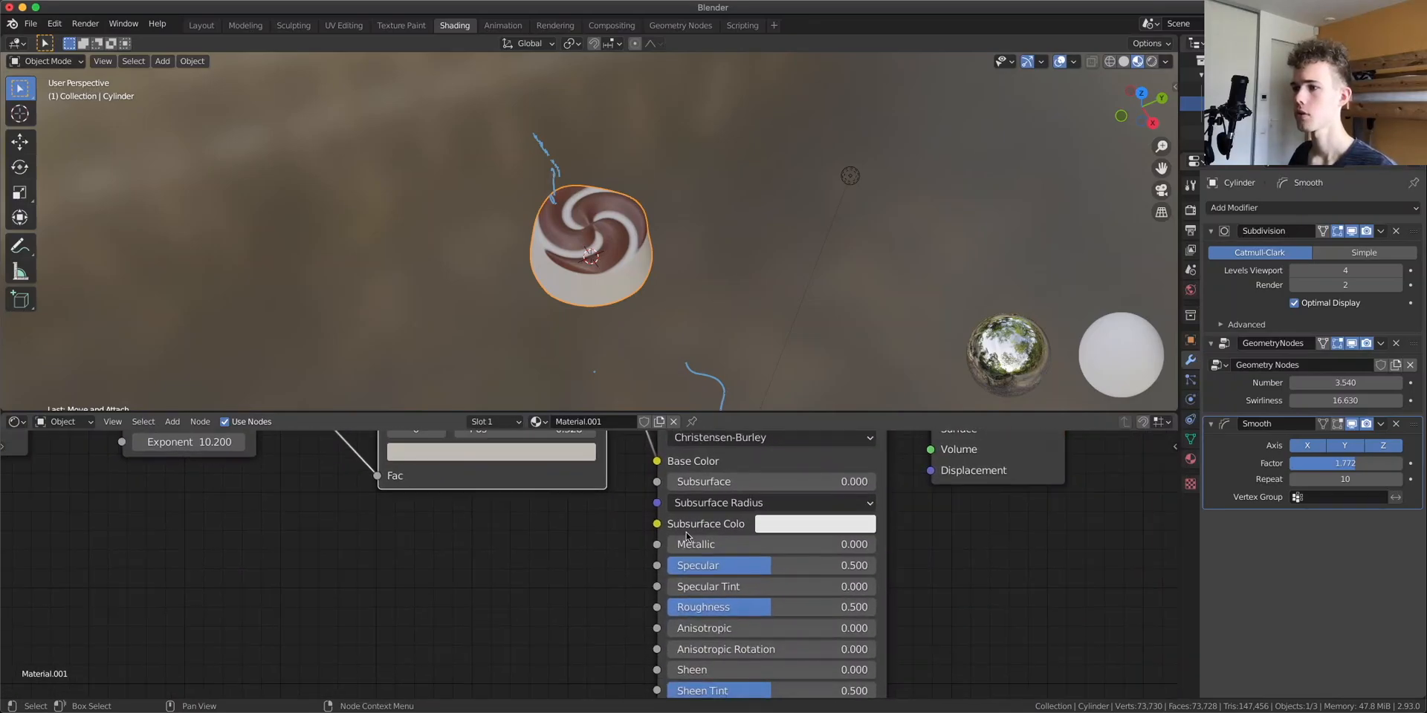
scroll(529, 244, up, 6)
middle_drag(530, 243, 595, 223)
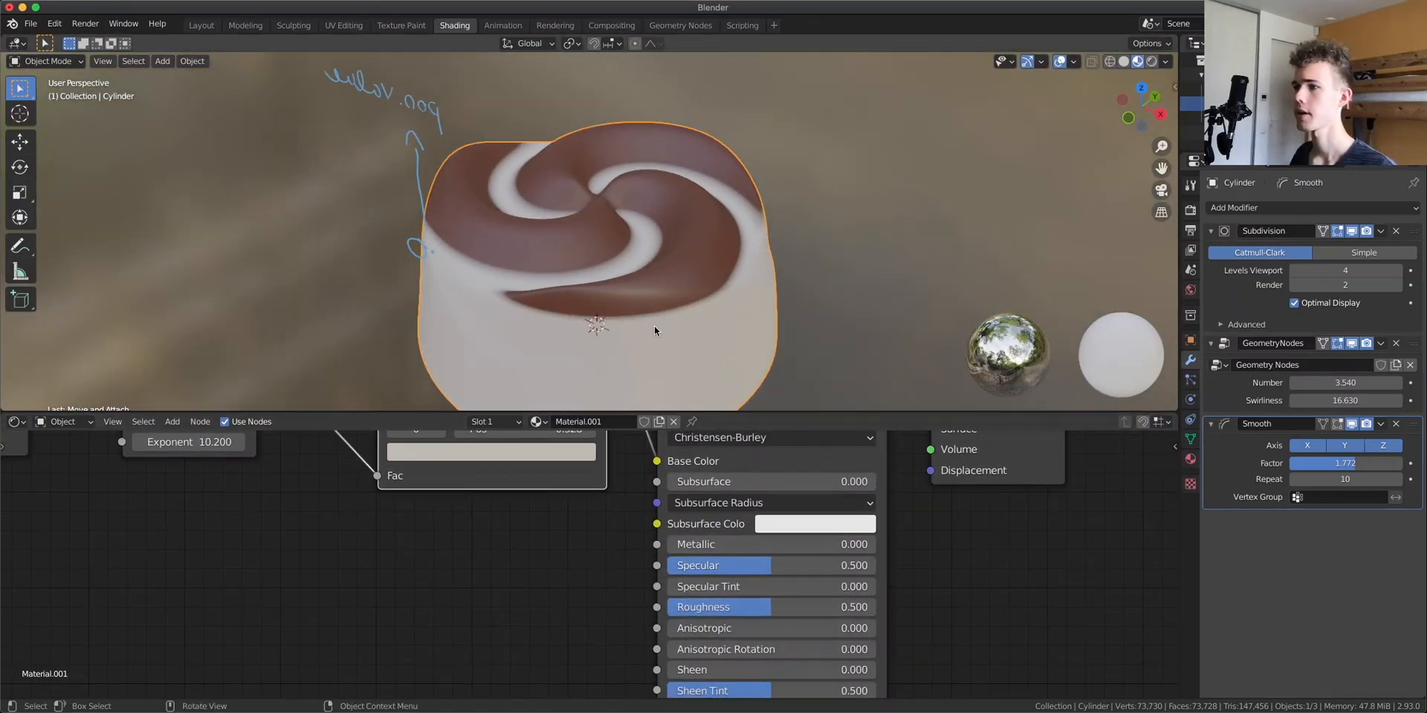
middle_drag(654, 324, 706, 296)
drag(741, 569, 854, 569)
middle_drag(688, 286, 773, 245)
drag(863, 565, 726, 565)
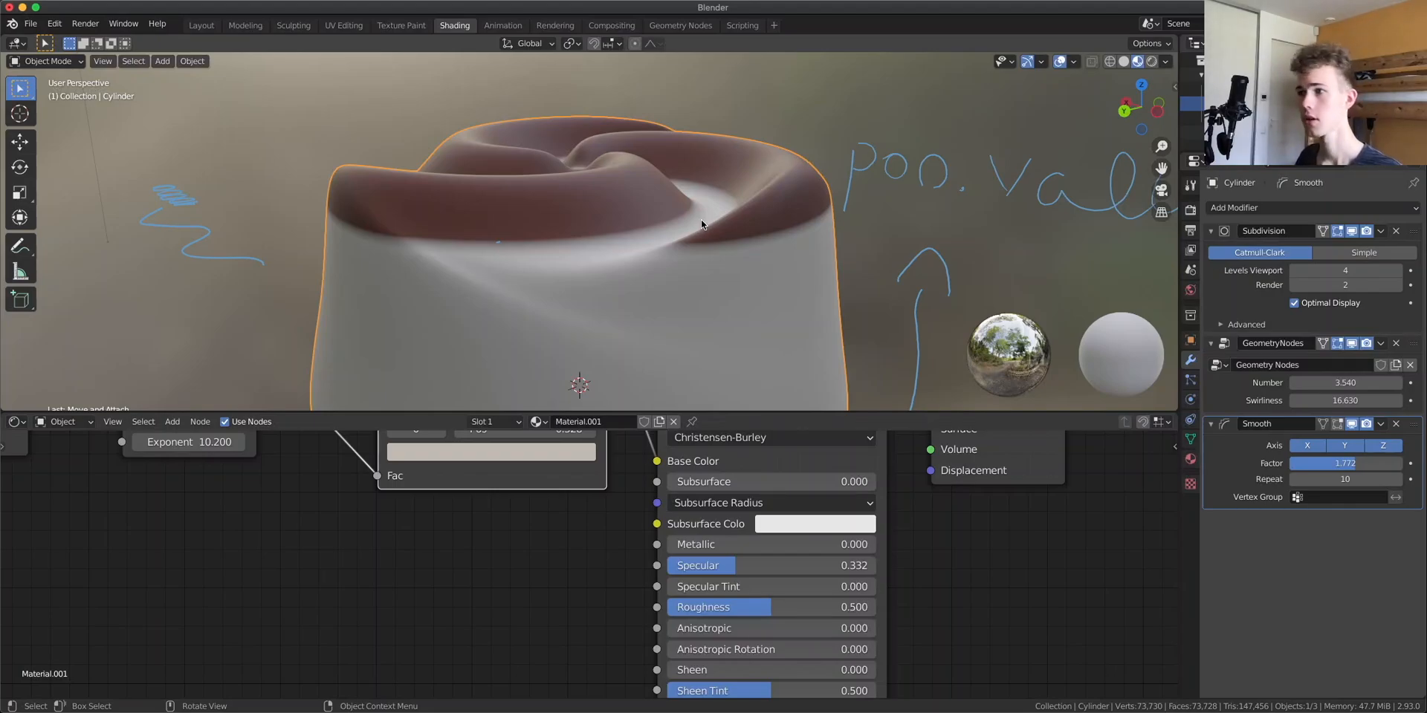
Set the Principled BSDF's Roughness to about 0.49
key(Home)
scroll(583, 563, up, 6)
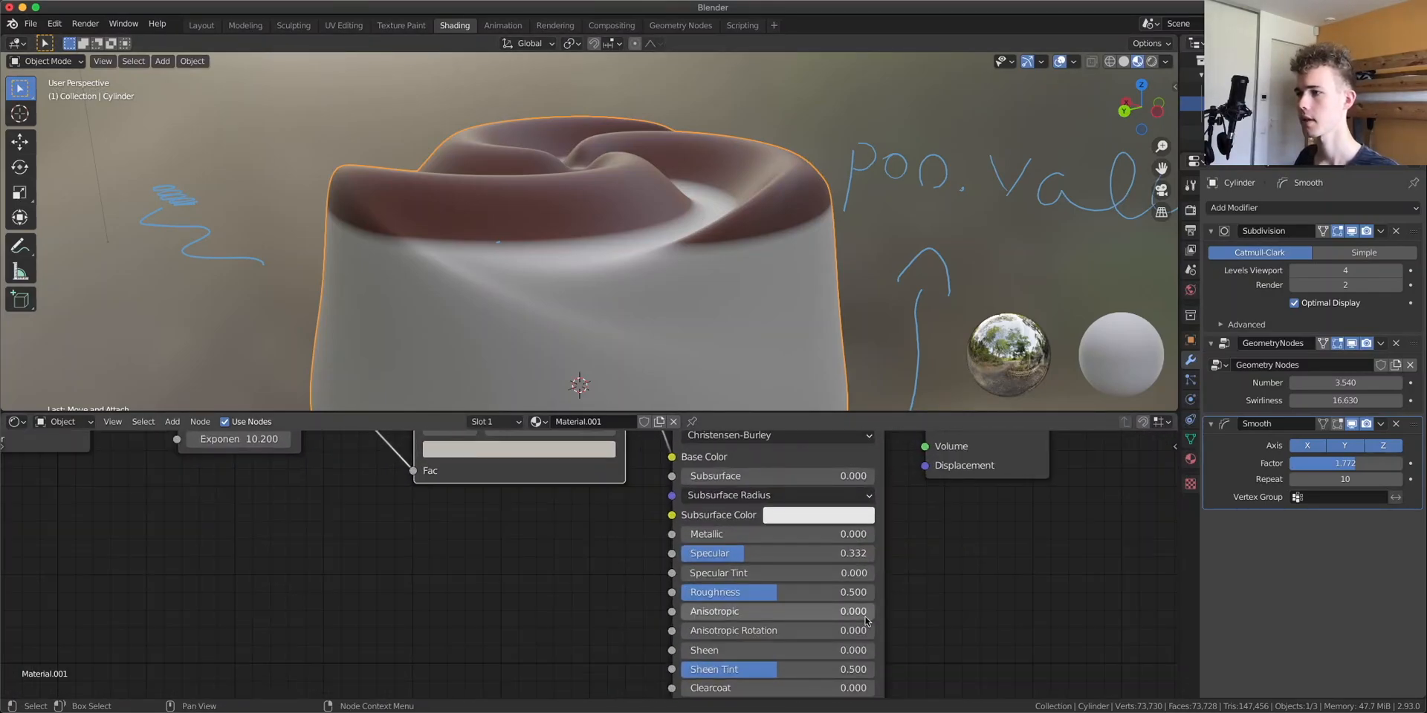
drag(786, 595, 682, 595)
middle_drag(646, 245, 581, 266)
scroll(609, 274, up, 3)
drag(717, 592, 833, 592)
scroll(594, 294, down, 4)
mouse_move(594, 294)
middle_down()
mouse_move(549, 296)
mouse_move(550, 350)
mouse_move(548, 271)
mouse_move(707, 267)
mouse_move(628, 353)
mouse_move(591, 303)
middle_up()
scroll(620, 351, up, 5)
scroll(624, 278, down, 2)
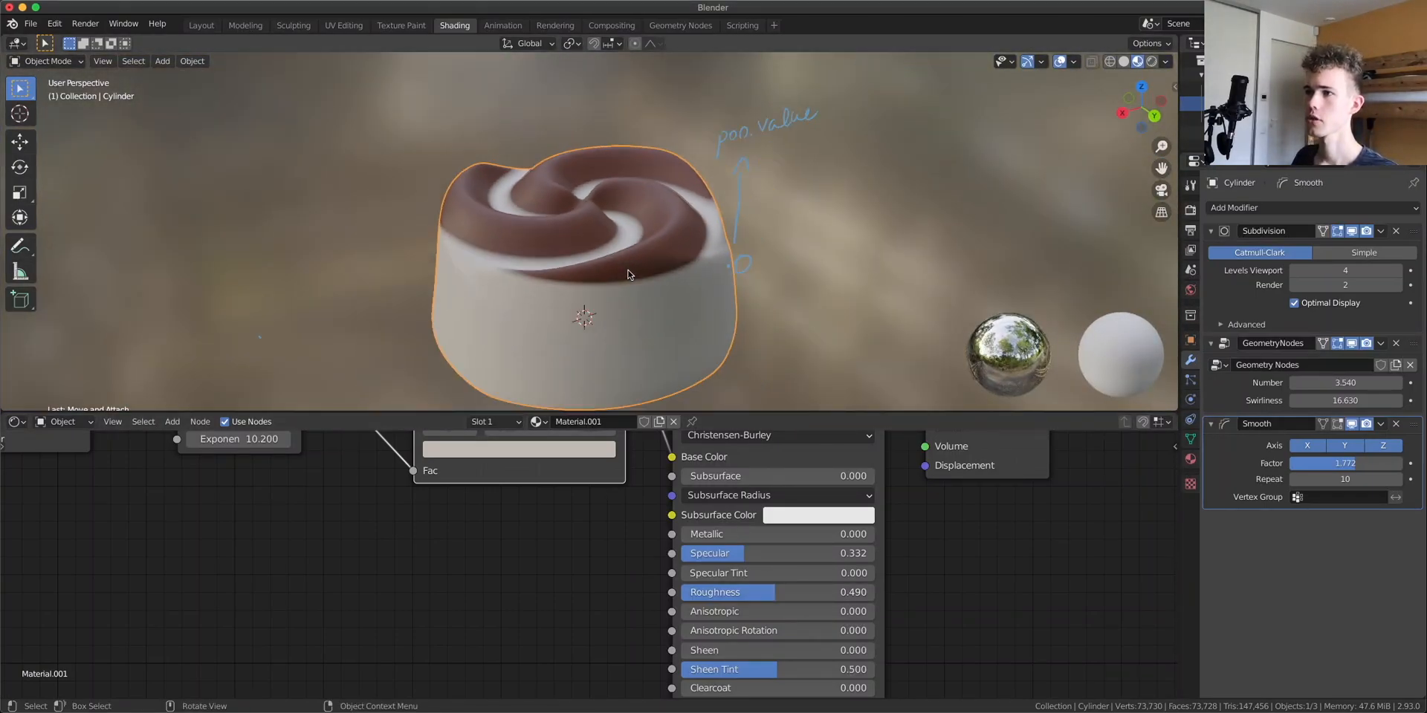
Move the Principled BSDF node aside and link the ColorRamp's Color to its Subsurface Color input
scroll(628, 276, down, 4)
middle_drag(665, 475, 577, 598)
drag(880, 515, 1002, 492)
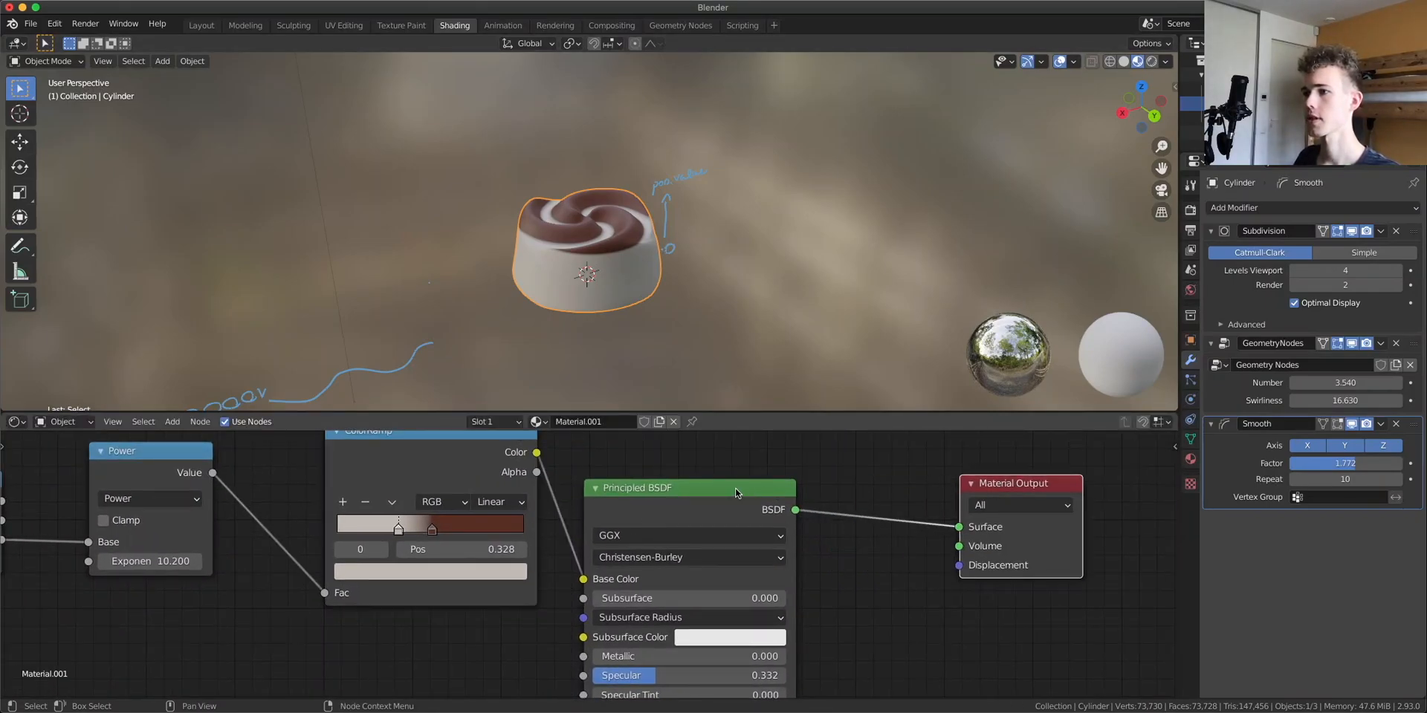
drag(736, 490, 818, 454)
drag(543, 451, 676, 600)
Raise the Principled BSDF's Subsurface to about 0.04
scroll(734, 270, up, 6)
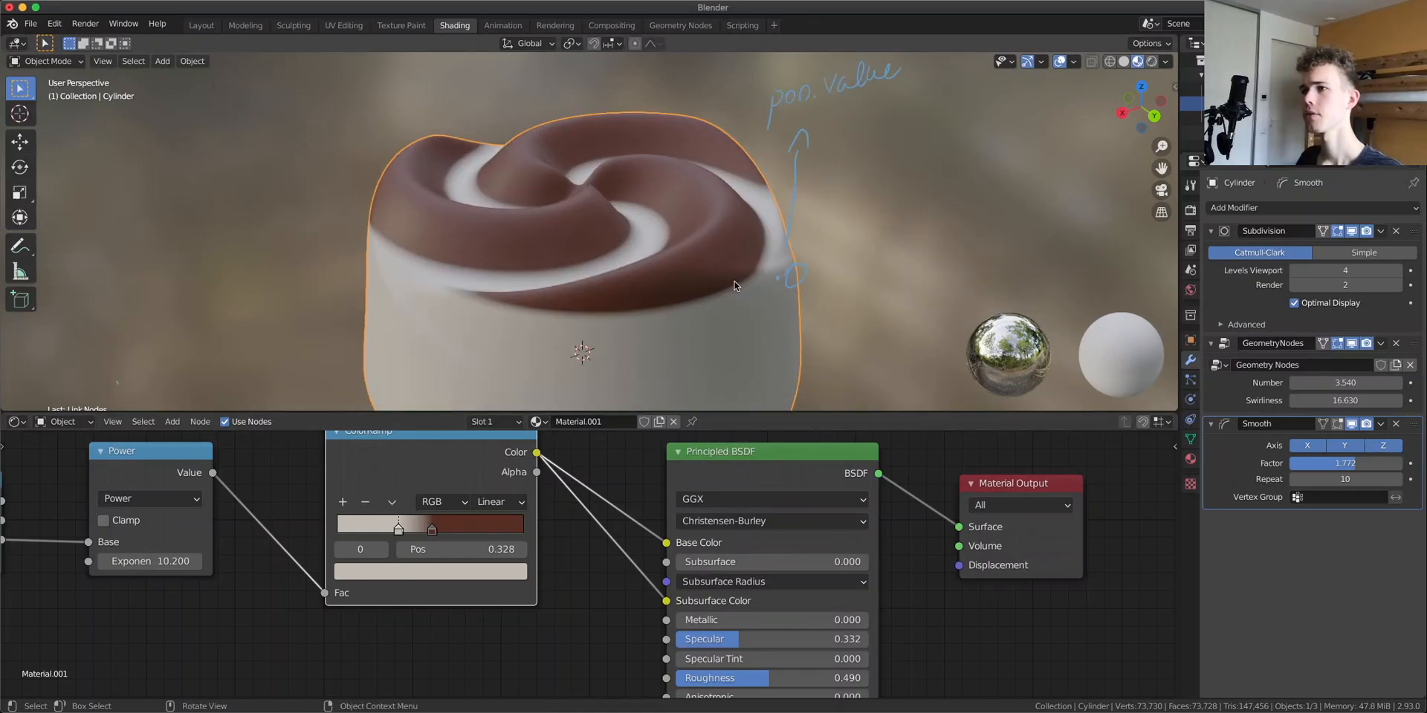
mouse_move(698, 562)
mouse_down()
mouse_move(881, 562)
mouse_move(684, 563)
mouse_up()
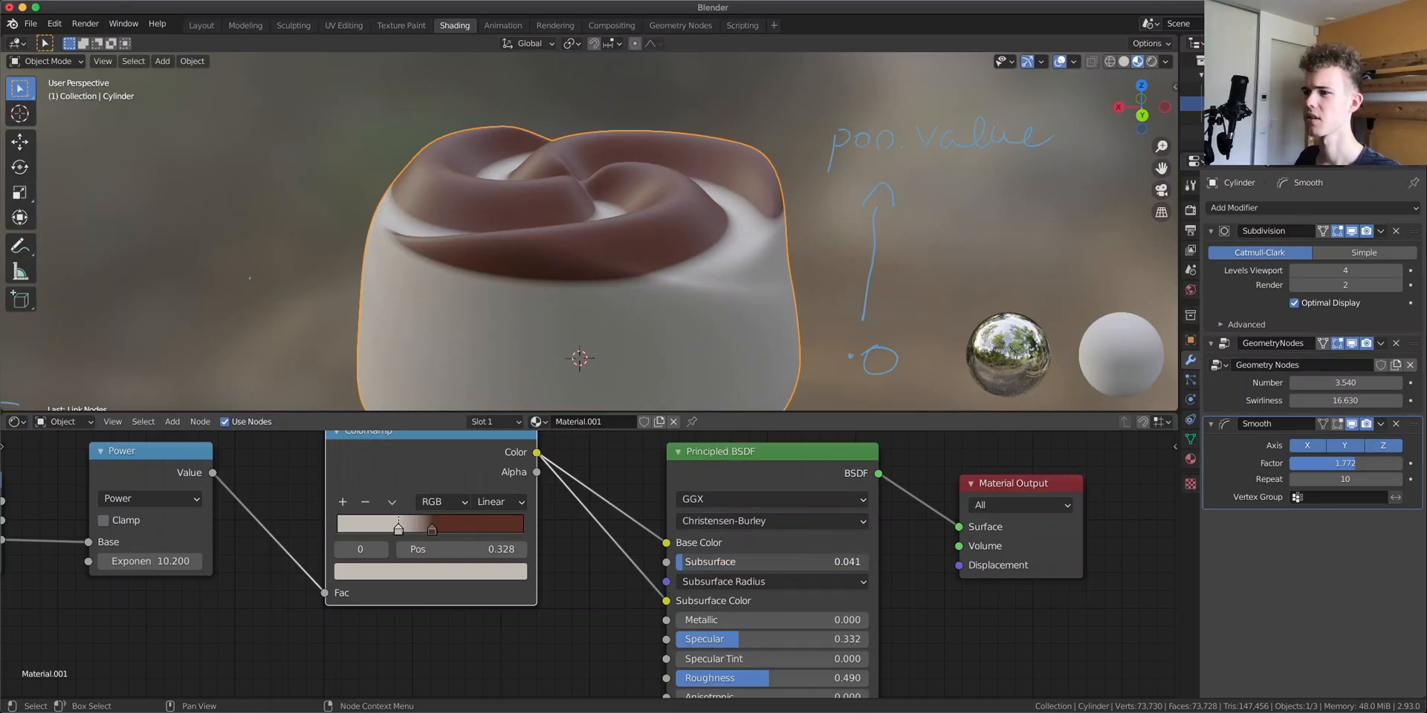
scroll(634, 332, down, 1)
scroll(620, 278, down, 5)
middle_drag(634, 332, 601, 313)
scroll(601, 314, up, 3)
scroll(604, 599, down, 3)
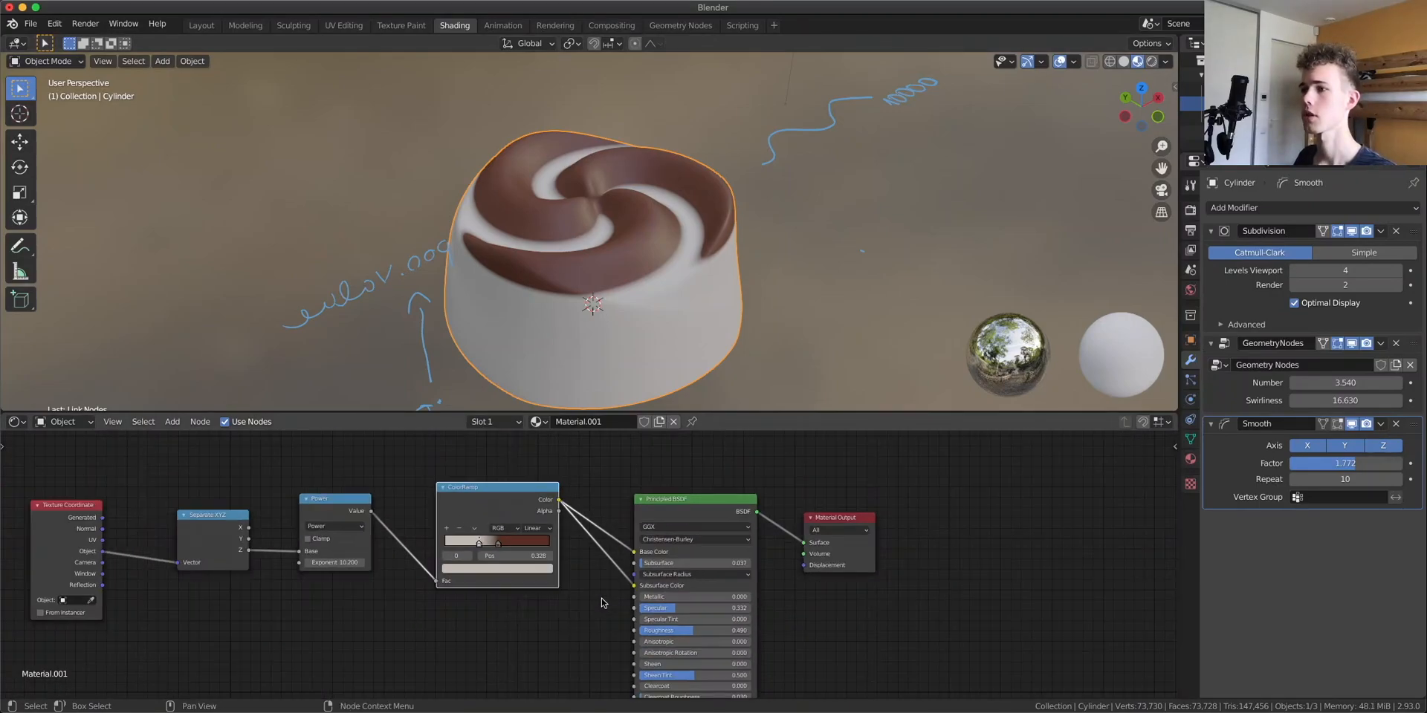
Add a Noise Texture node to the material
middle_drag(605, 599, 714, 501)
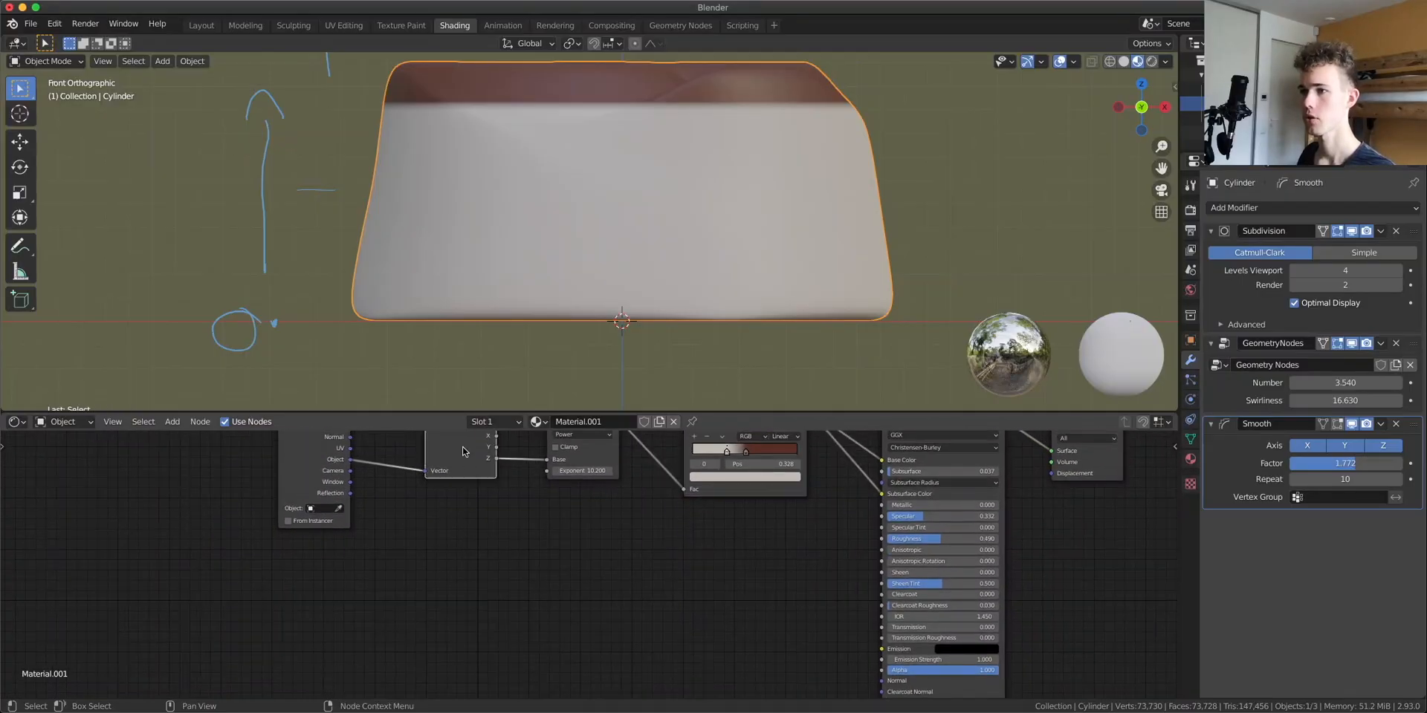
key(shift+a)
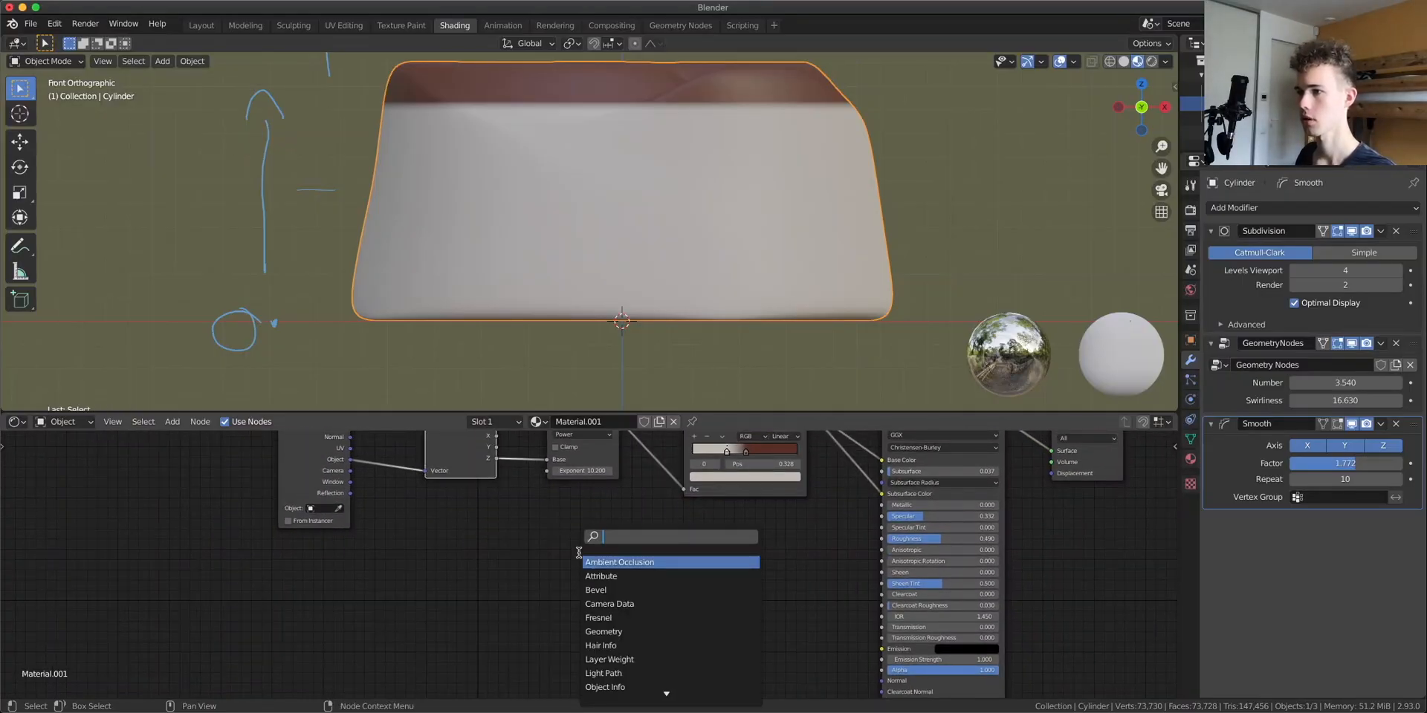
text(noise)
key(Return)
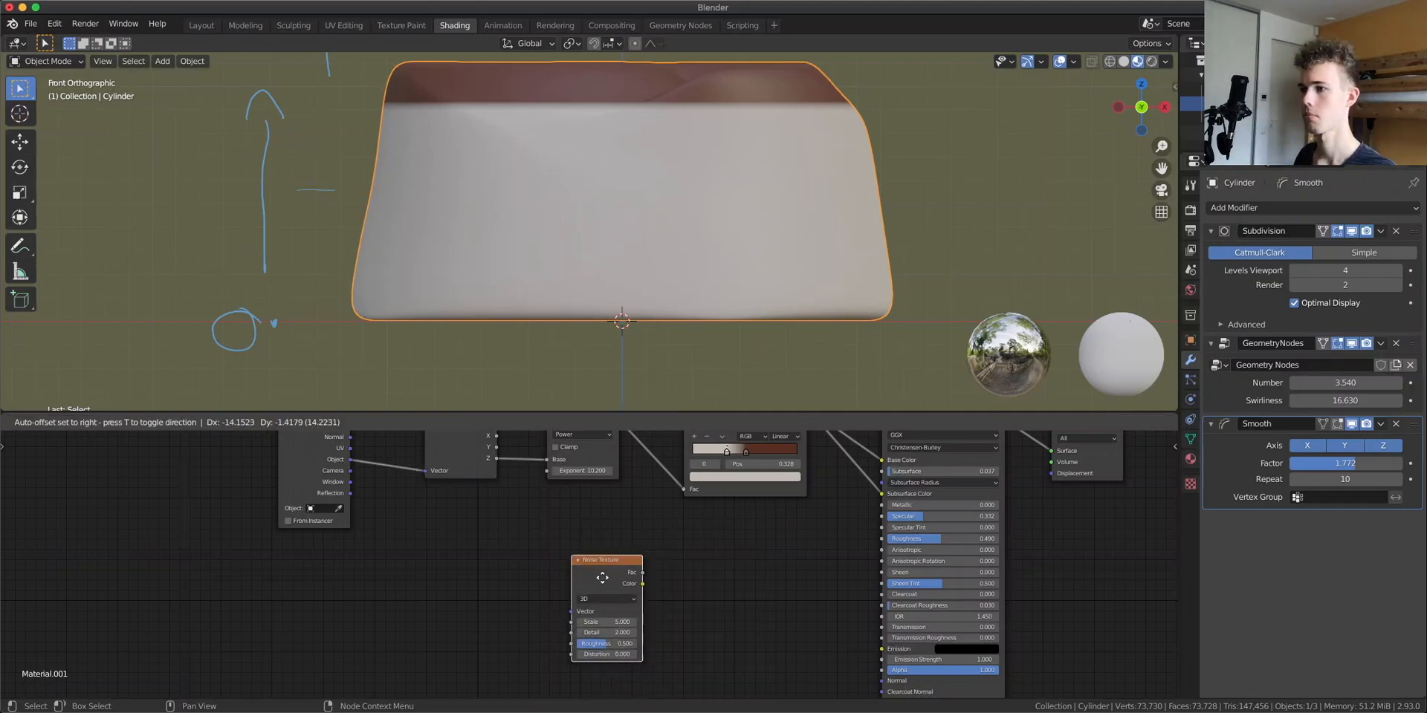
Add a second ColorRamp node next to the Noise Texture
key(shift+a)
mouse_move(638, 571)
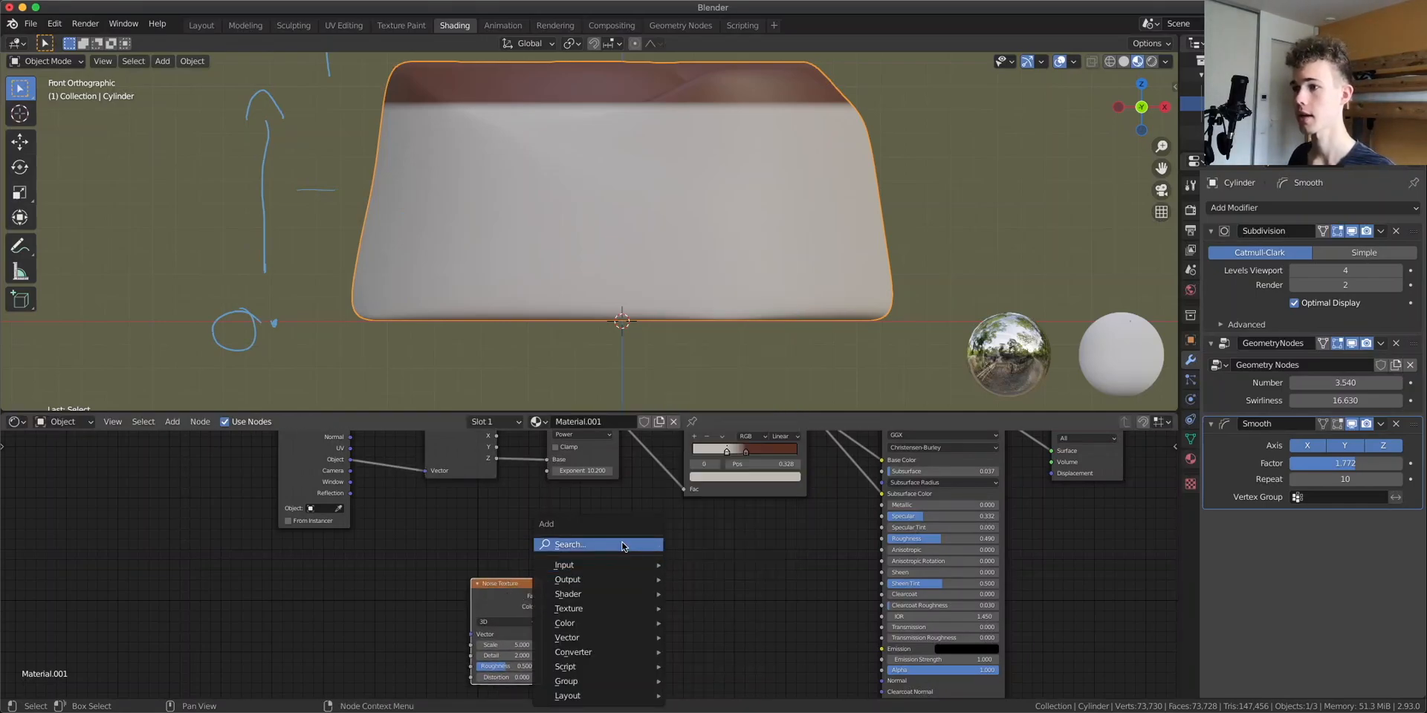
click(622, 543)
text(co)
key(Return)
click(627, 574)
Connect the Noise Texture's Fac output to the new ColorRamp's Fac input
scroll(628, 574, up, 4)
scroll(626, 574, up, 4)
middle_drag(557, 591, 491, 484)
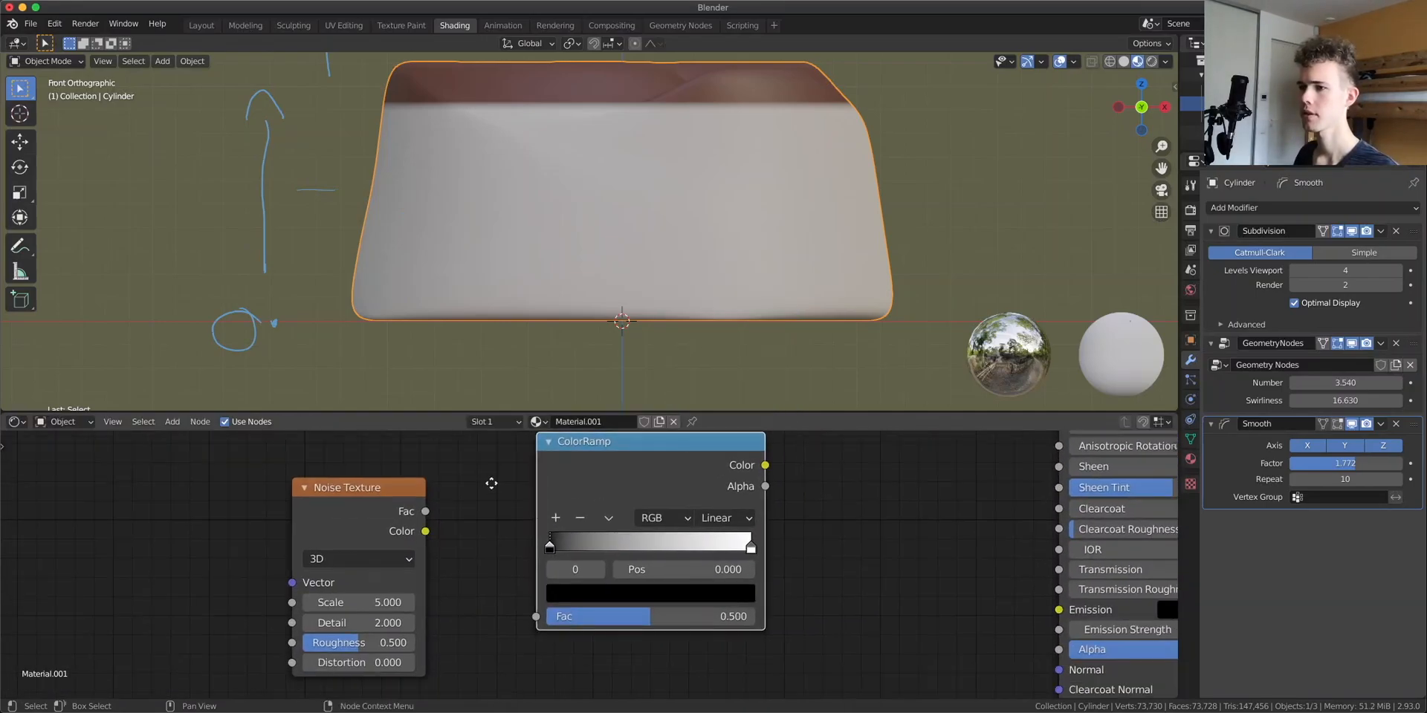
drag(426, 512, 536, 619)
Set the new ColorRamp's interpolation to Constant and preview its output on the model
click(725, 518)
click(735, 625)
ctrl+shift+click(616, 470)
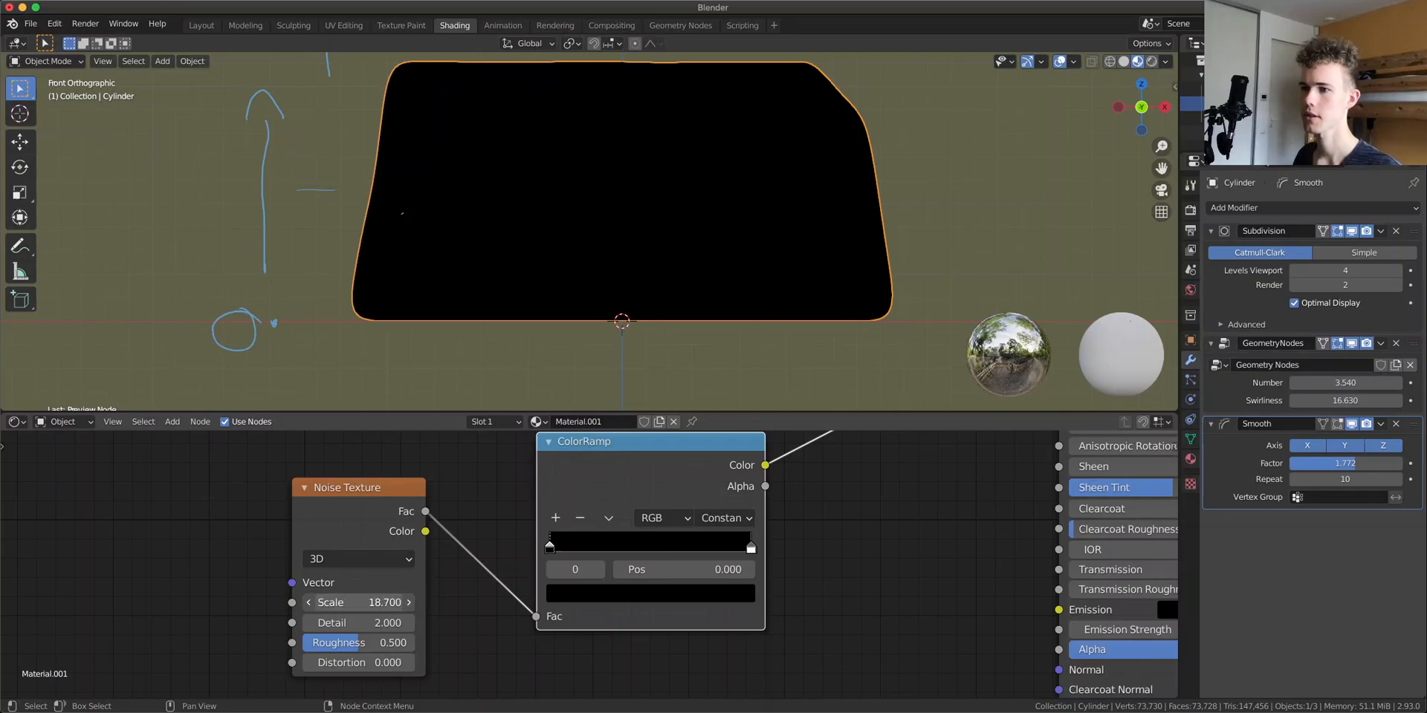
Move the noise ColorRamp's white stop to about 0.656
drag(746, 542, 680, 564)
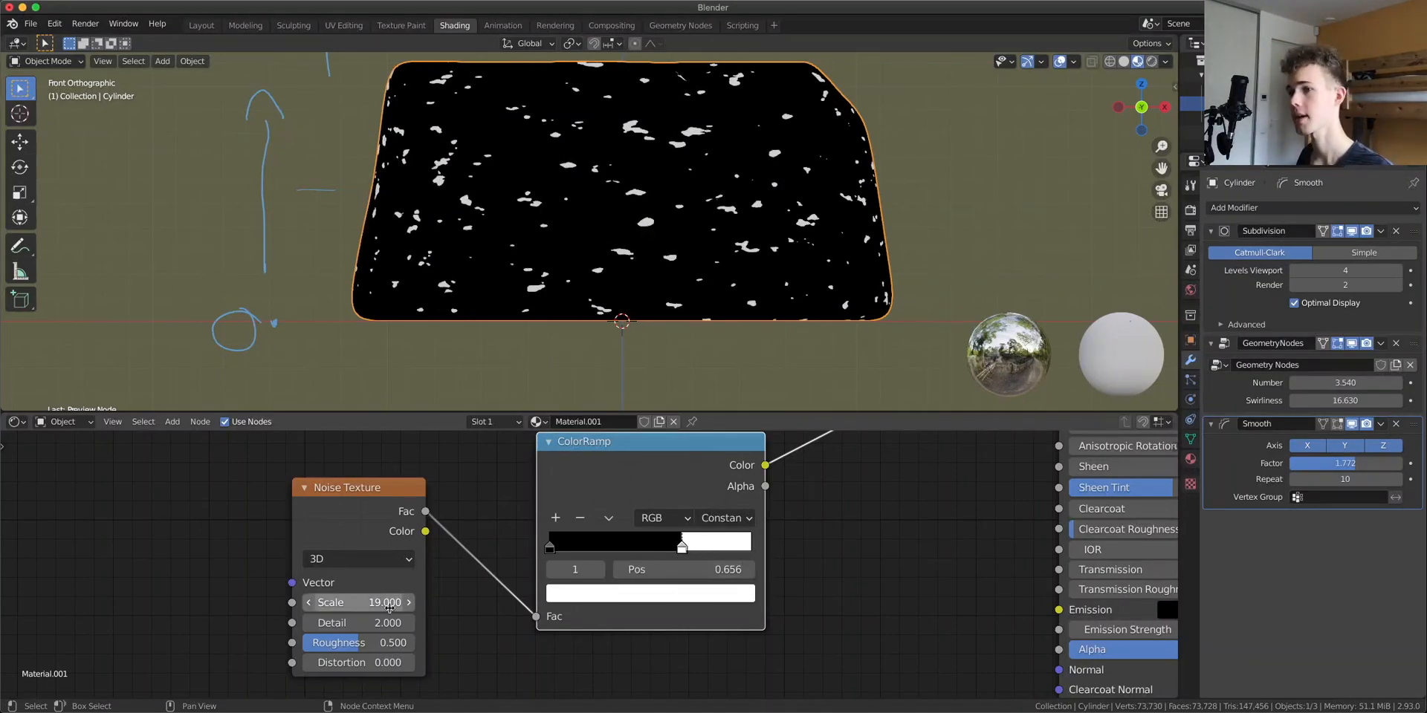
scroll(758, 287, up, 6)
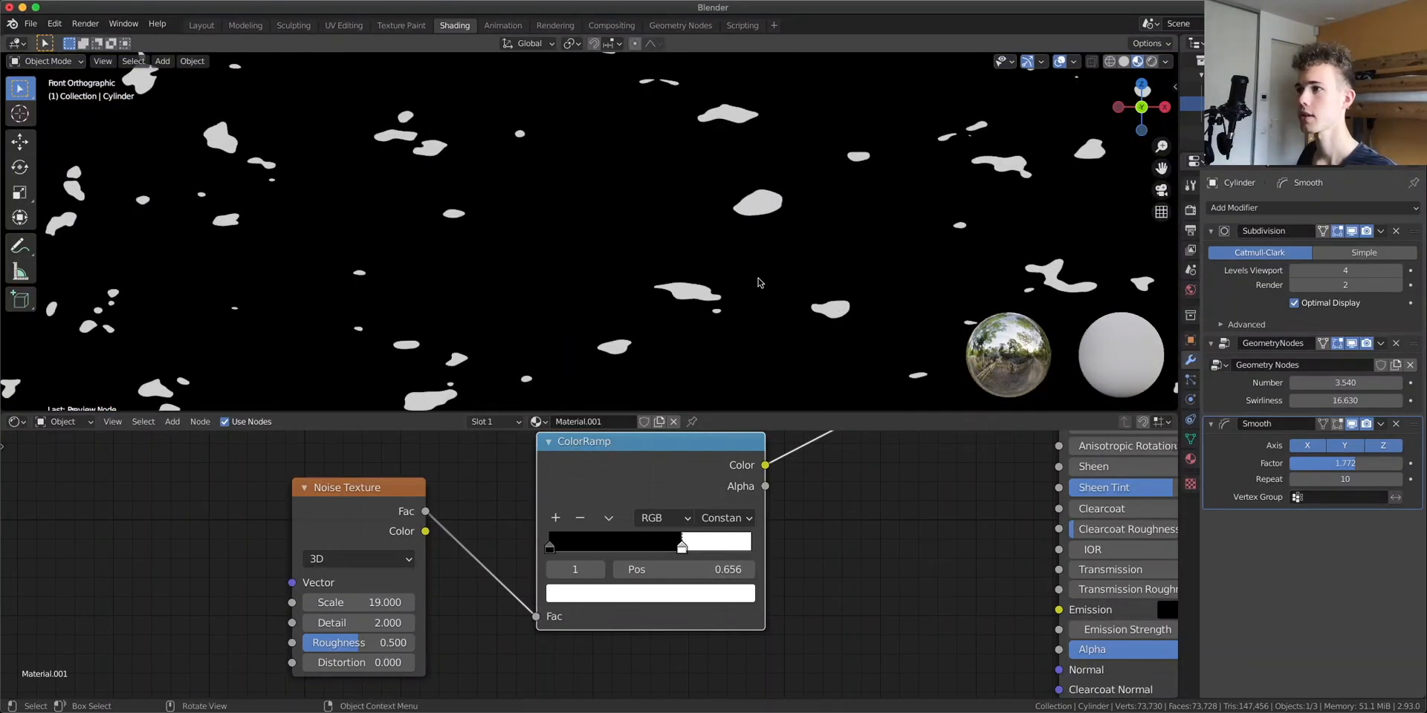
scroll(772, 136, down, 6)
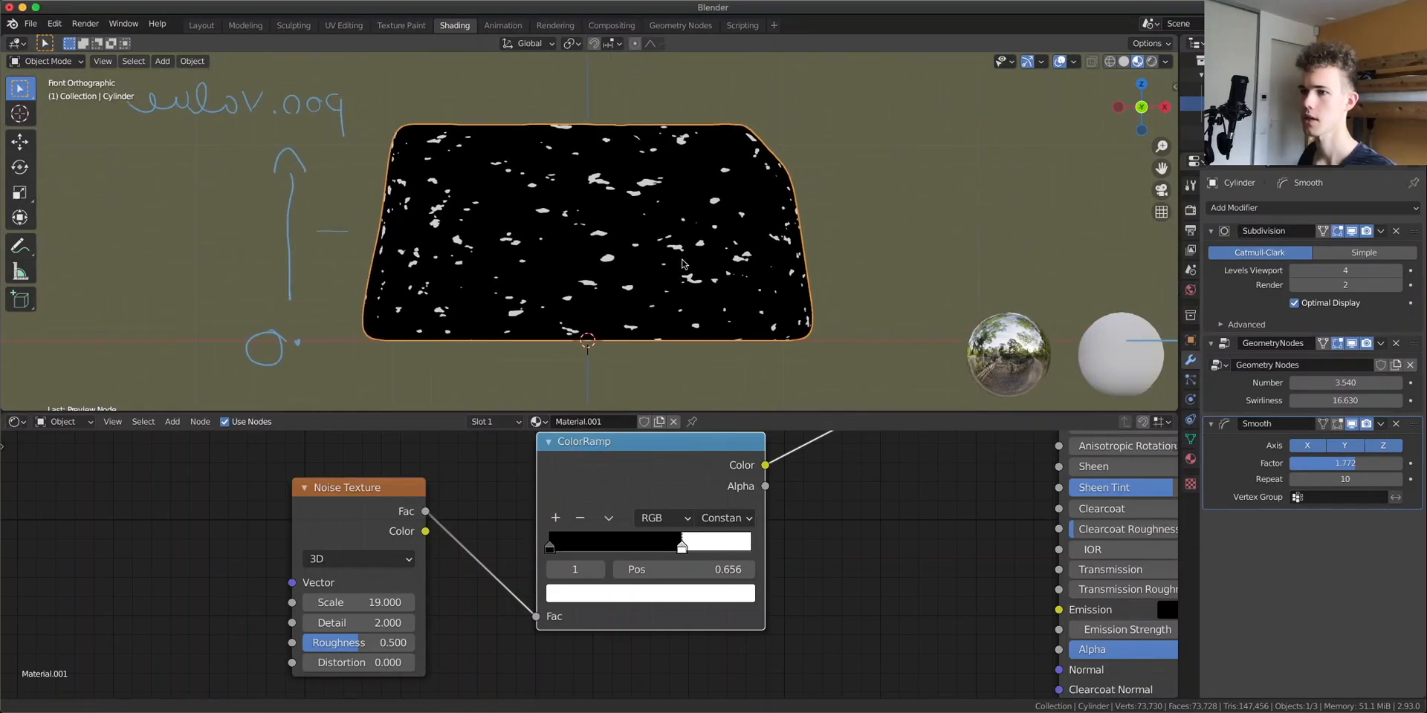
Link the Texture Coordinate's Object output to the Noise Texture's Vector input
click(362, 488)
scroll(226, 560, down, 7)
middle_drag(270, 529, 388, 623)
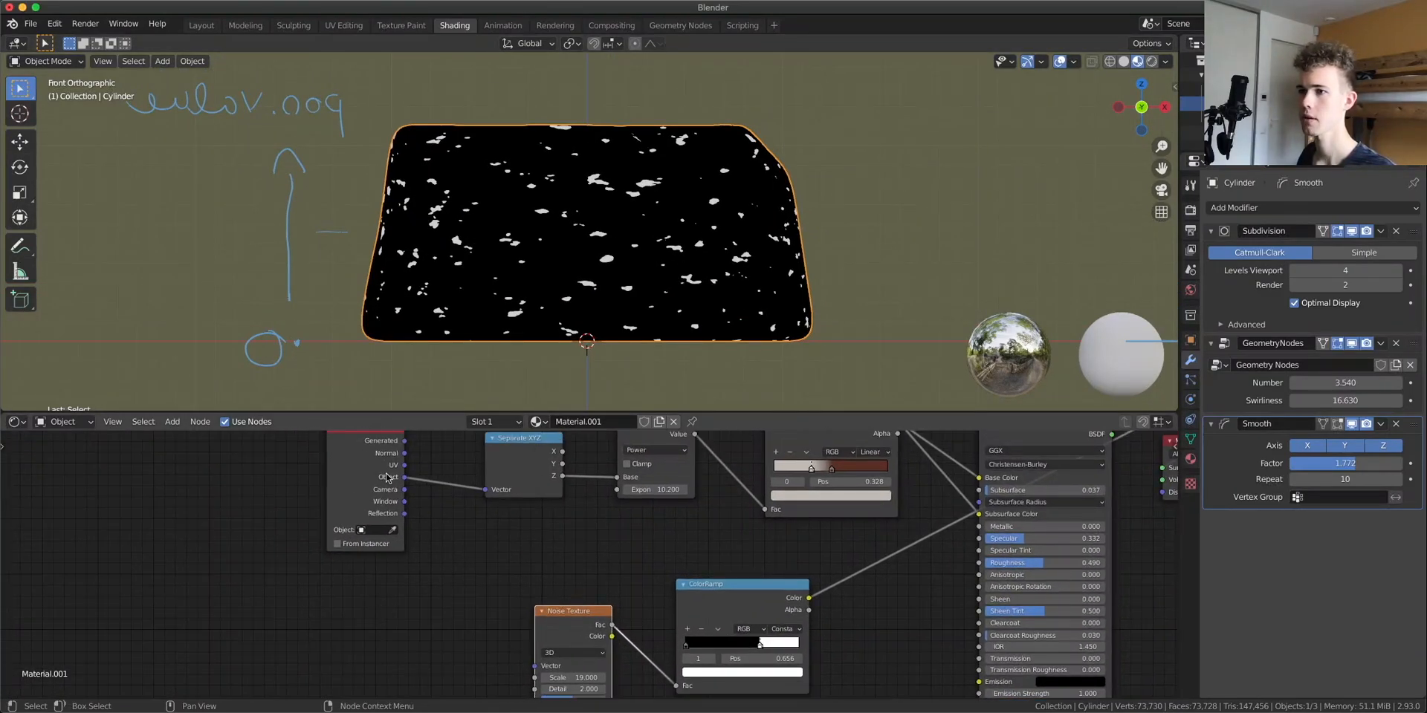
drag(405, 479, 536, 666)
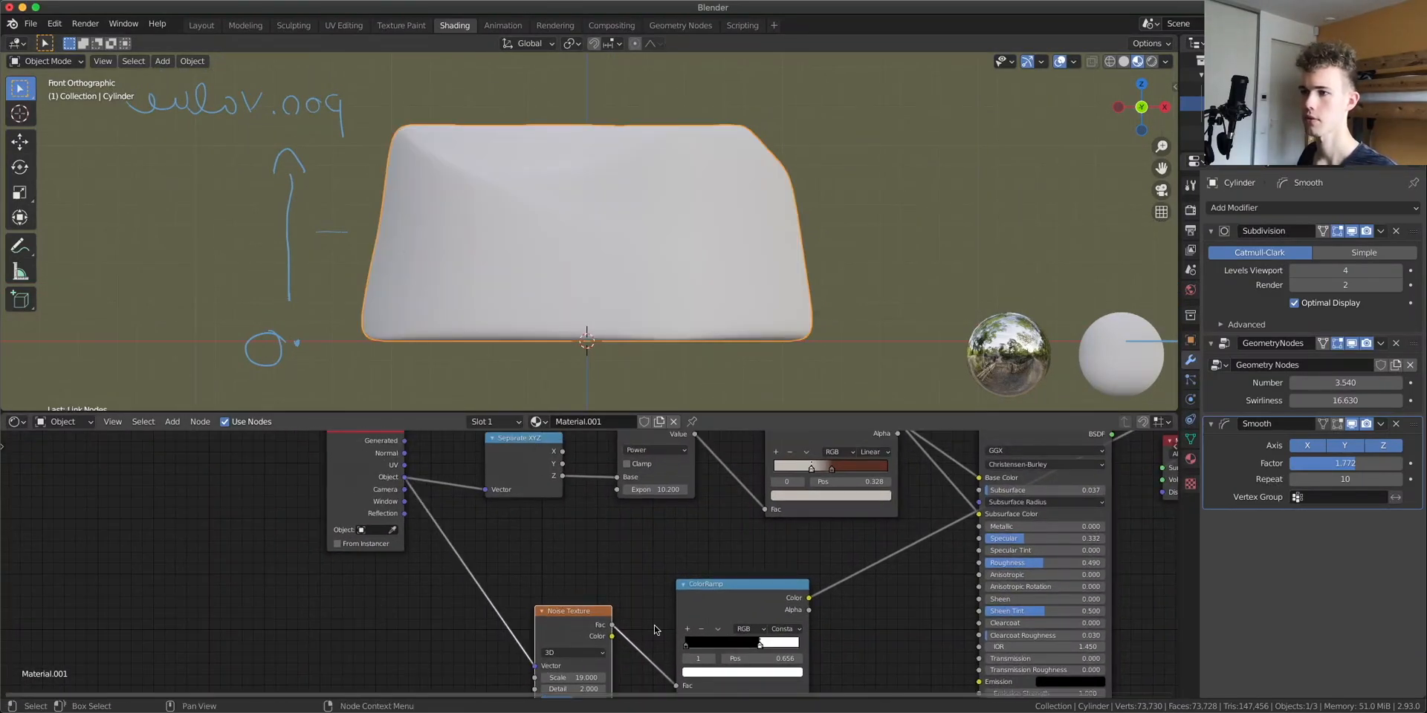
Move the noise ColorRamp's white stop to about 0.581
middle_drag(621, 598, 439, 500)
scroll(520, 535, up, 2)
mouse_move(552, 589)
mouse_down()
mouse_move(568, 589)
mouse_move(540, 590)
mouse_up()
scroll(639, 250, up, 8)
scroll(638, 267, down, 8)
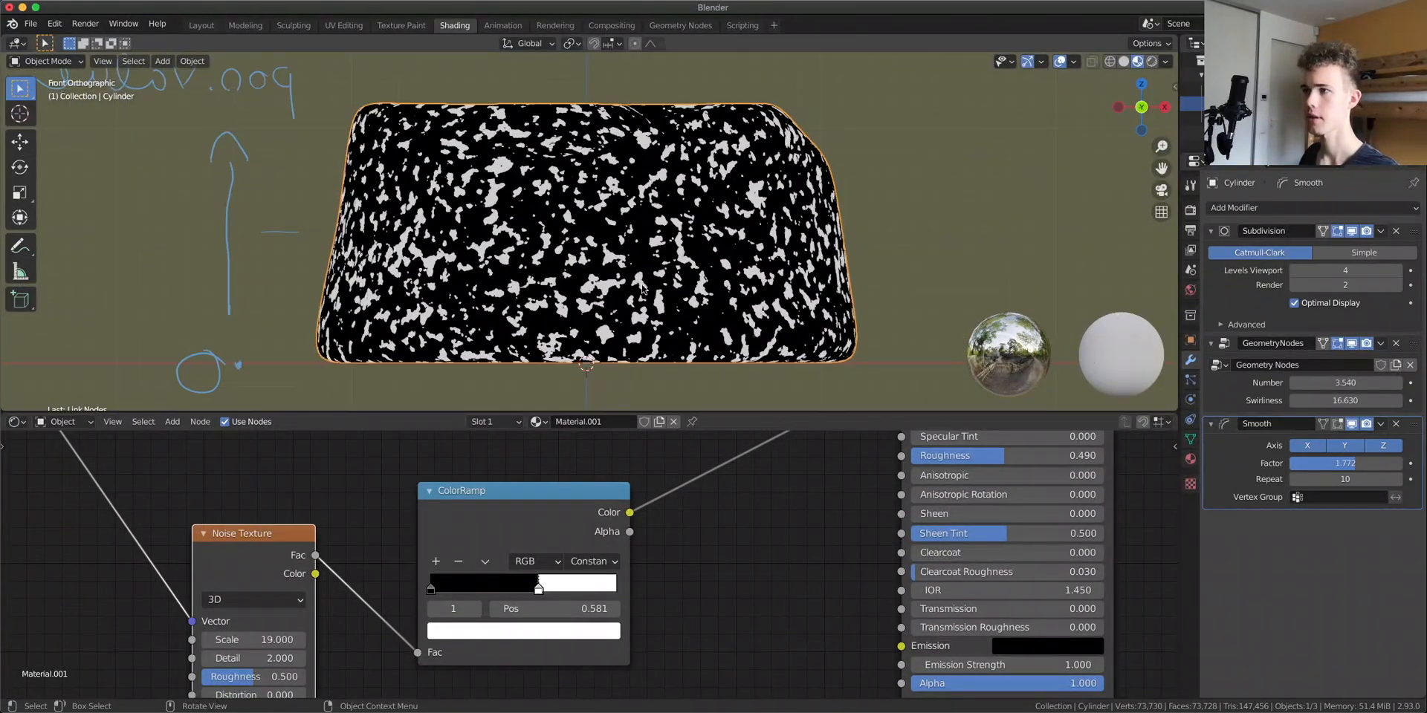
scroll(645, 317, up, 3)
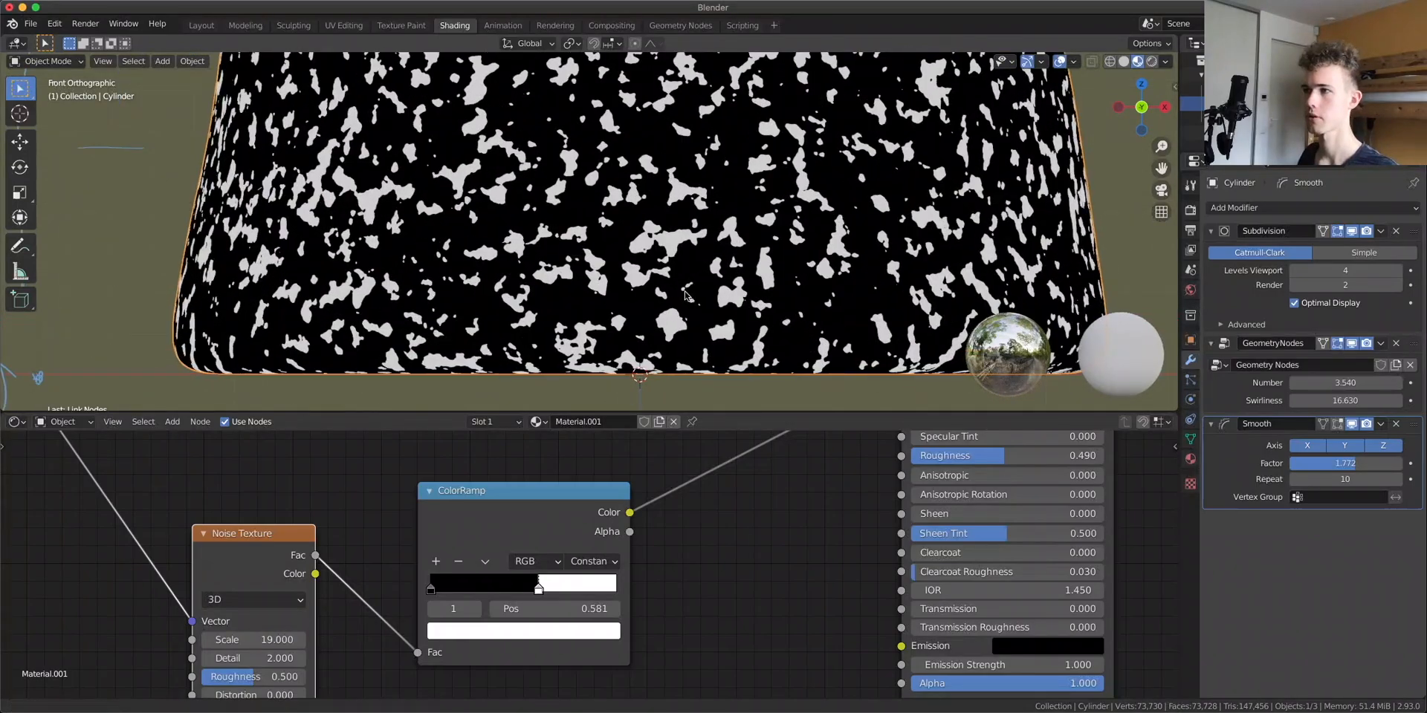
Set the Noise Texture's Detail to 8 and Roughness to 1
middle_drag(321, 626, 324, 535)
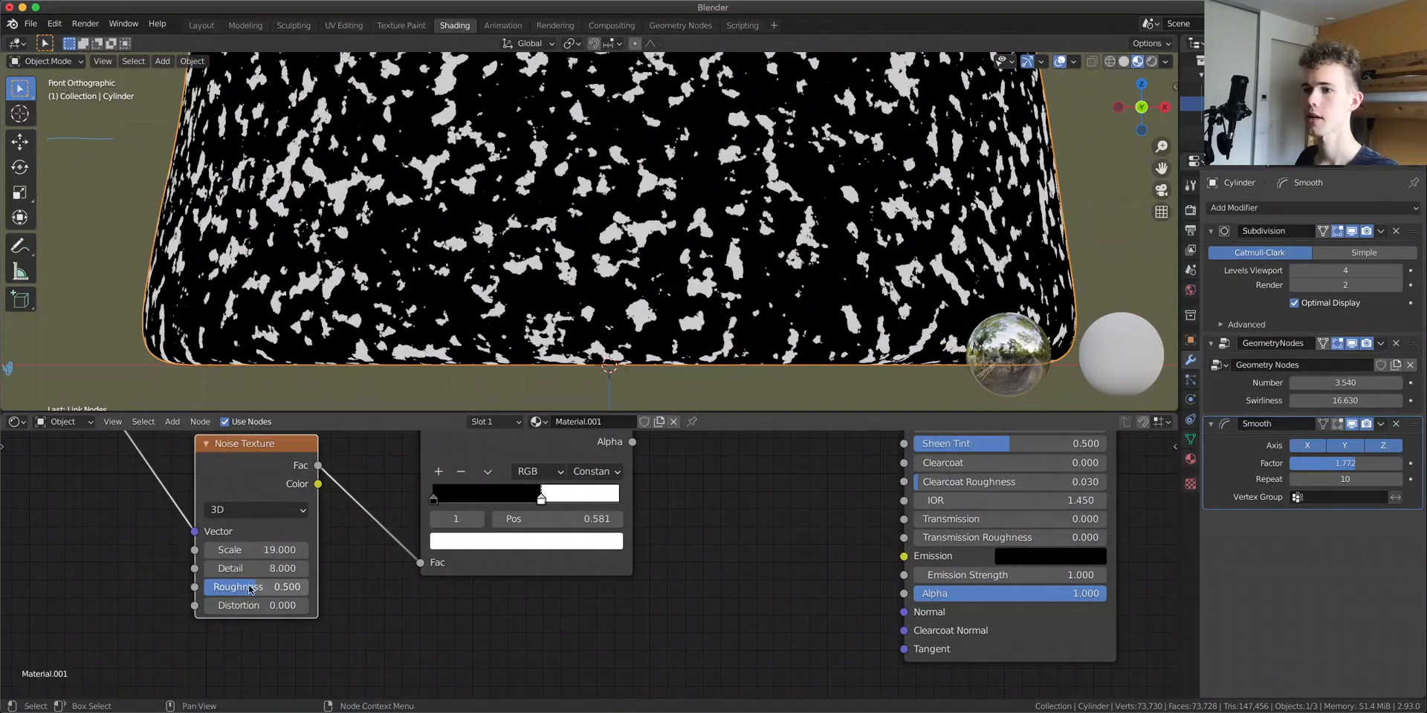
click(253, 588)
text(1)
key(Return)
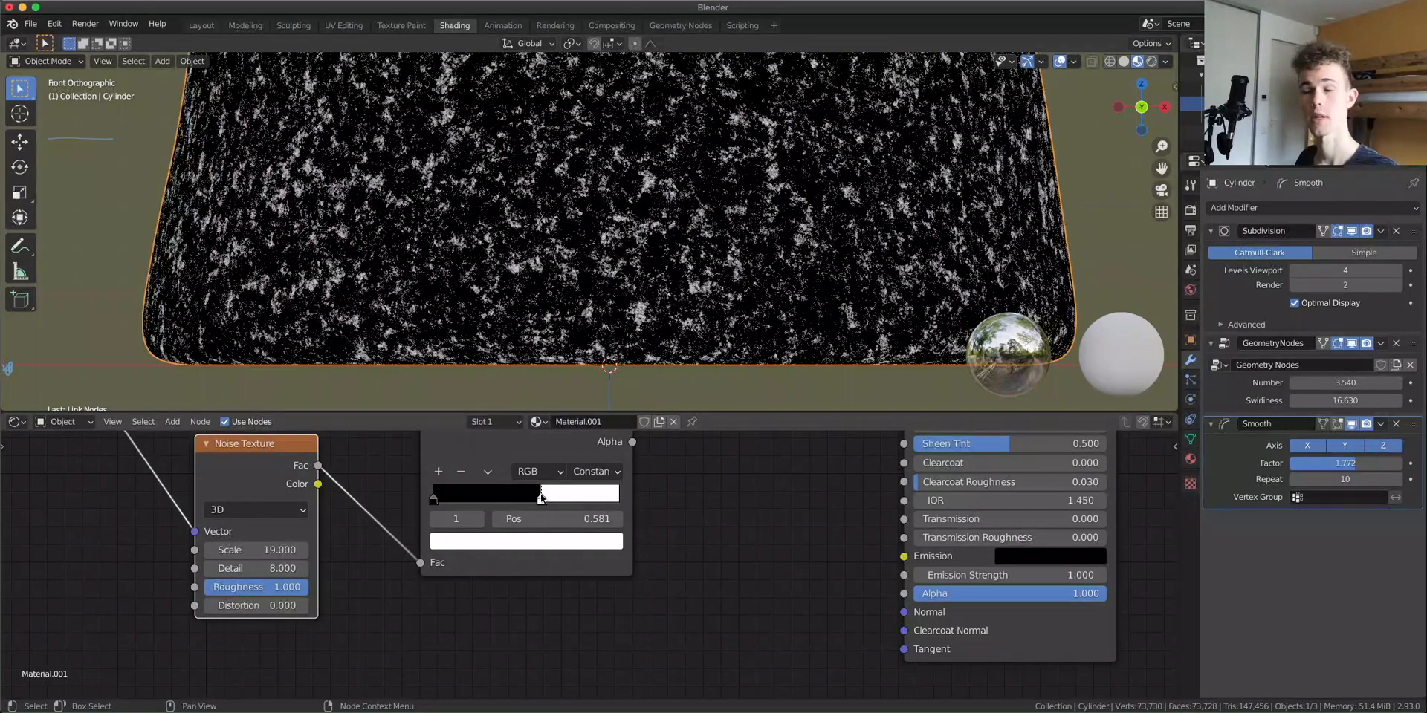
Nudge the noise ColorRamp's white stop to about 0.593
drag(541, 500, 544, 502)
scroll(636, 216, down, 6)
middle_drag(637, 208, 646, 178)
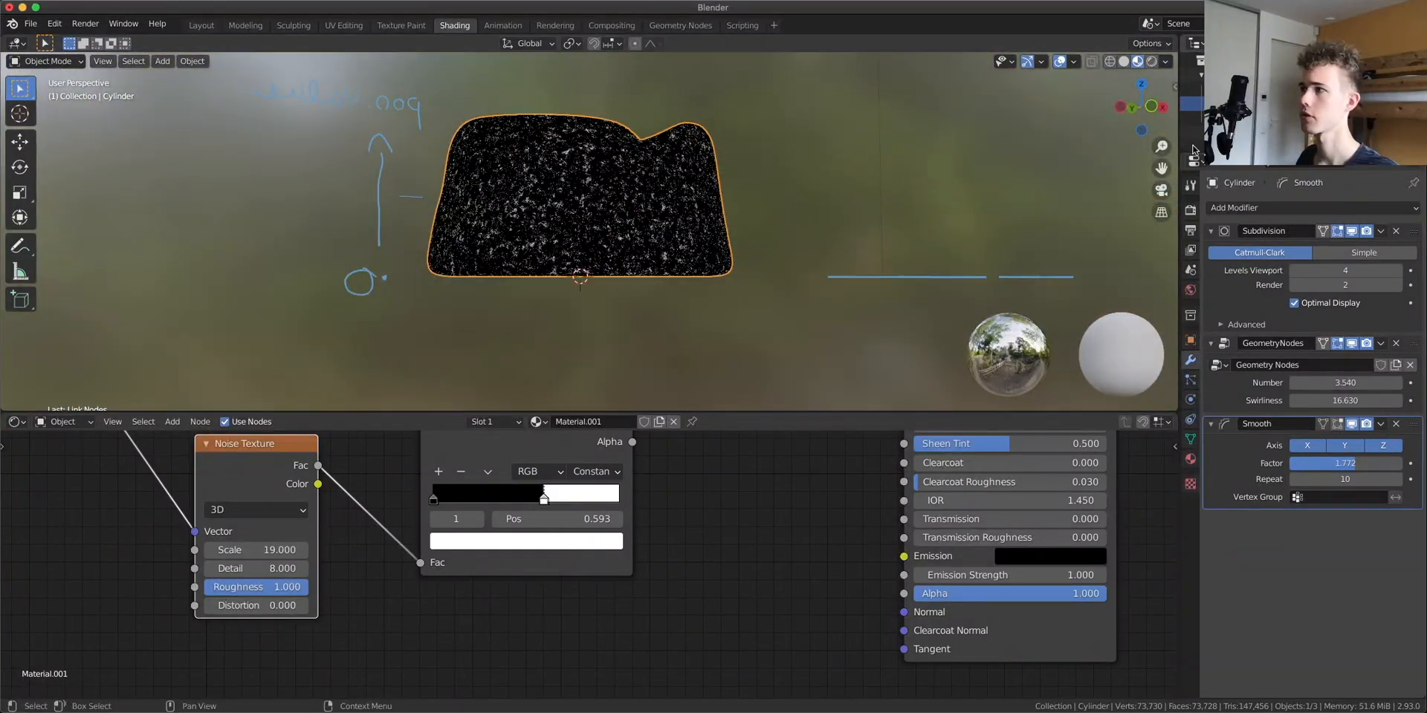
key(KP_1)
scroll(650, 173, up, 4)
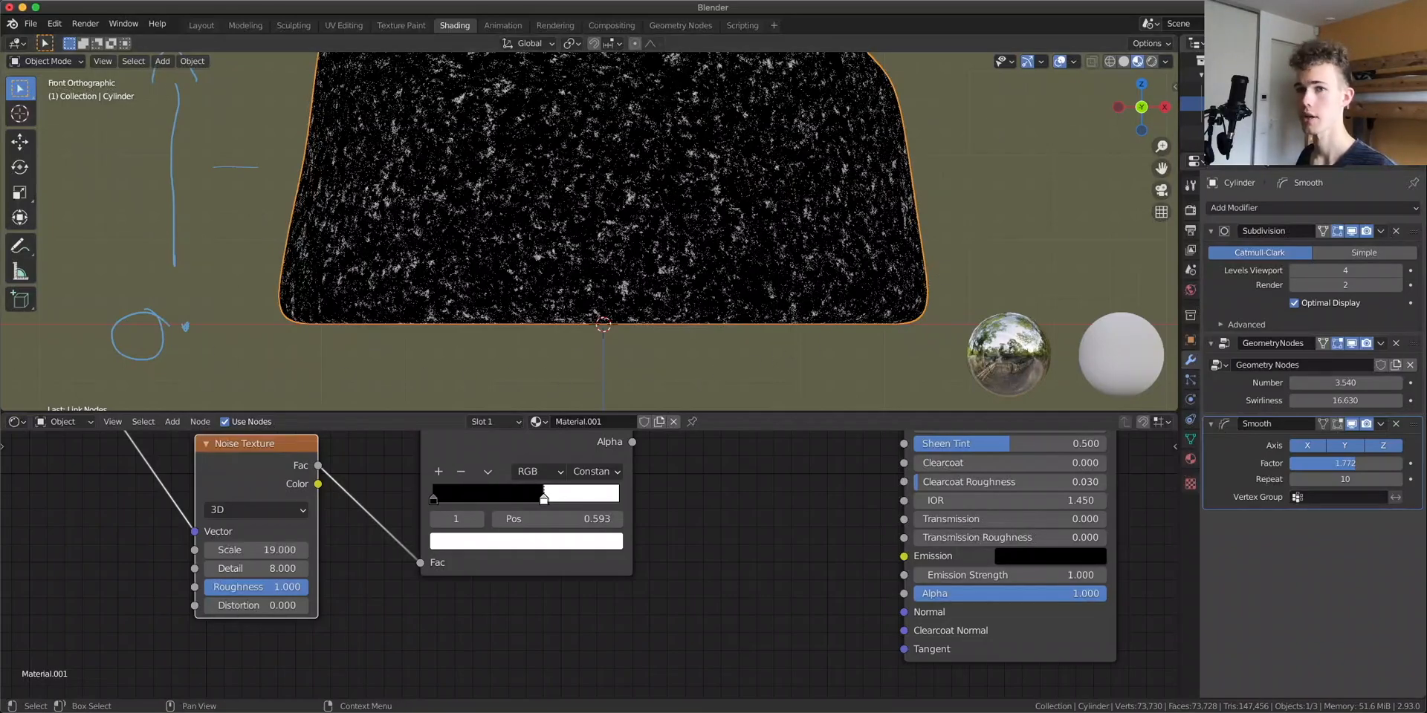
shift+scroll(483, 286, up, 5)
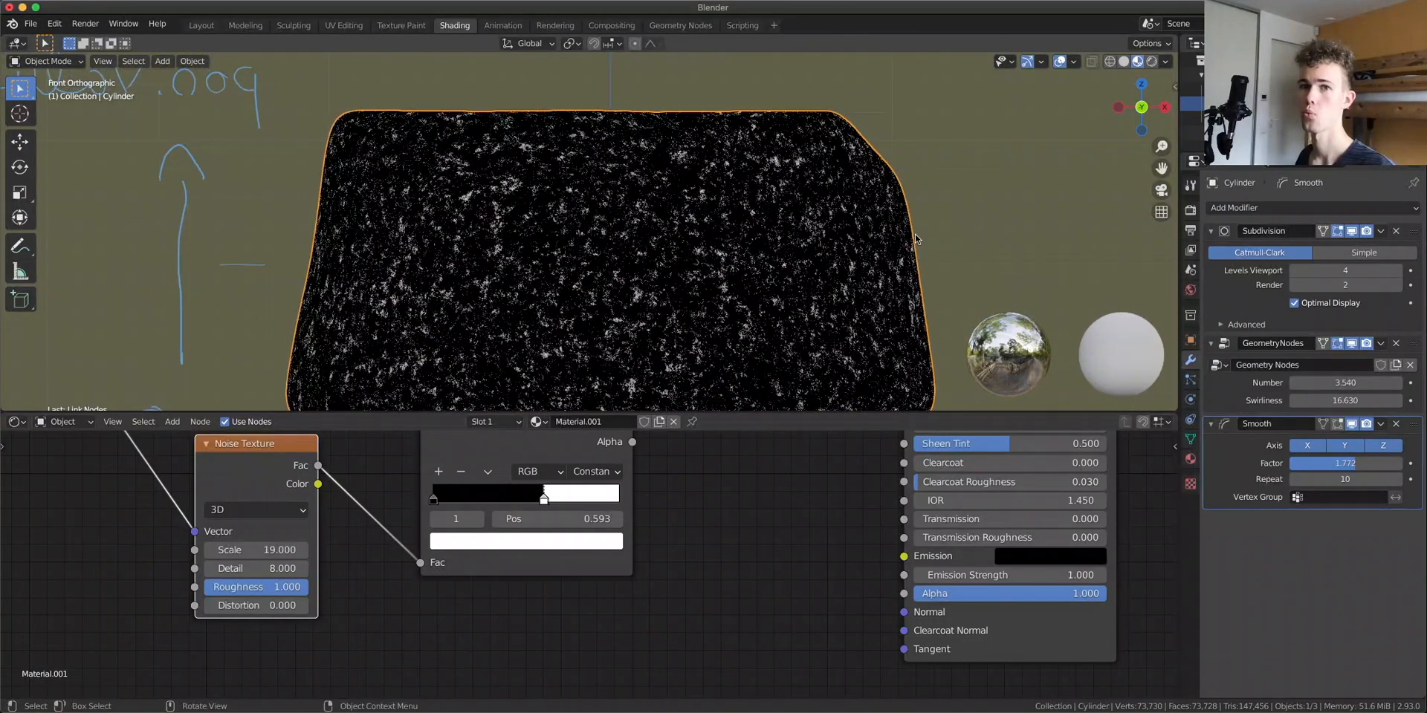
scroll(475, 535, down, 5)
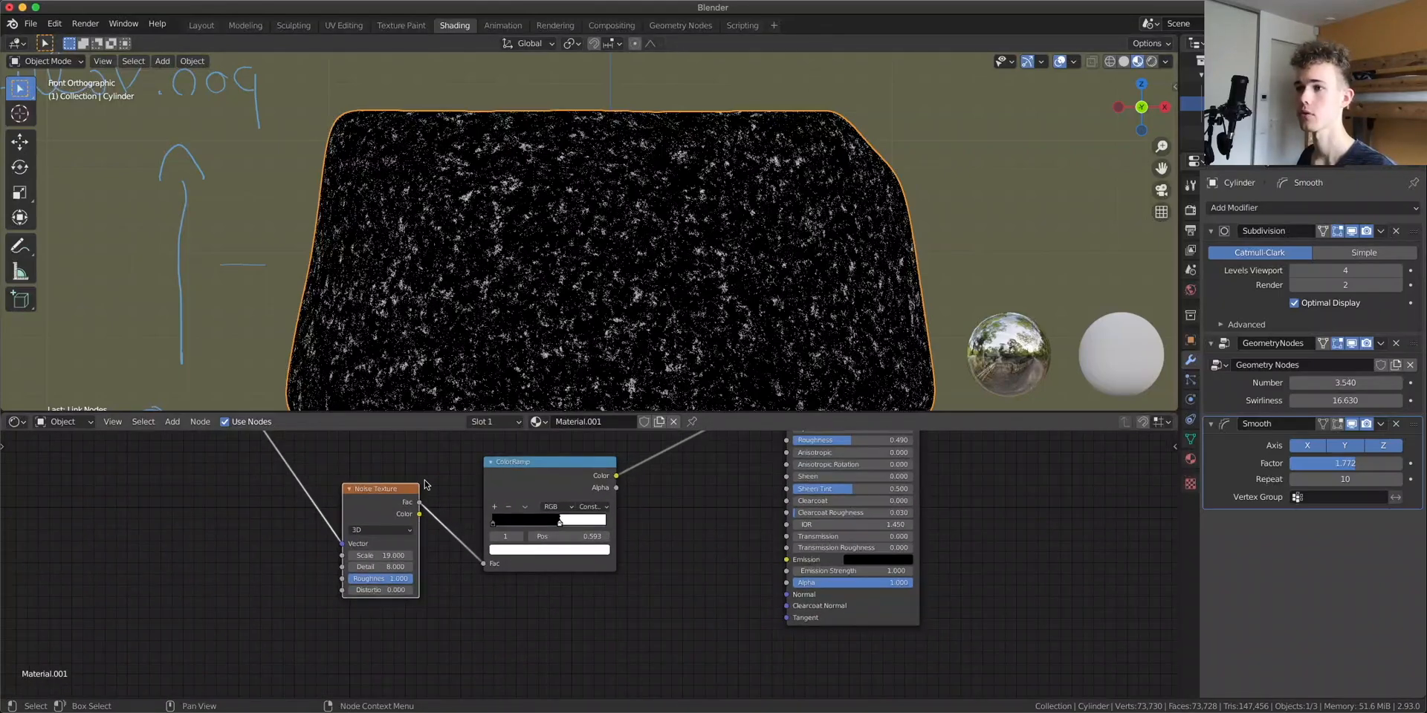
Preview the Separate XYZ node's output on the model
ctrl+shift+click(474, 535)
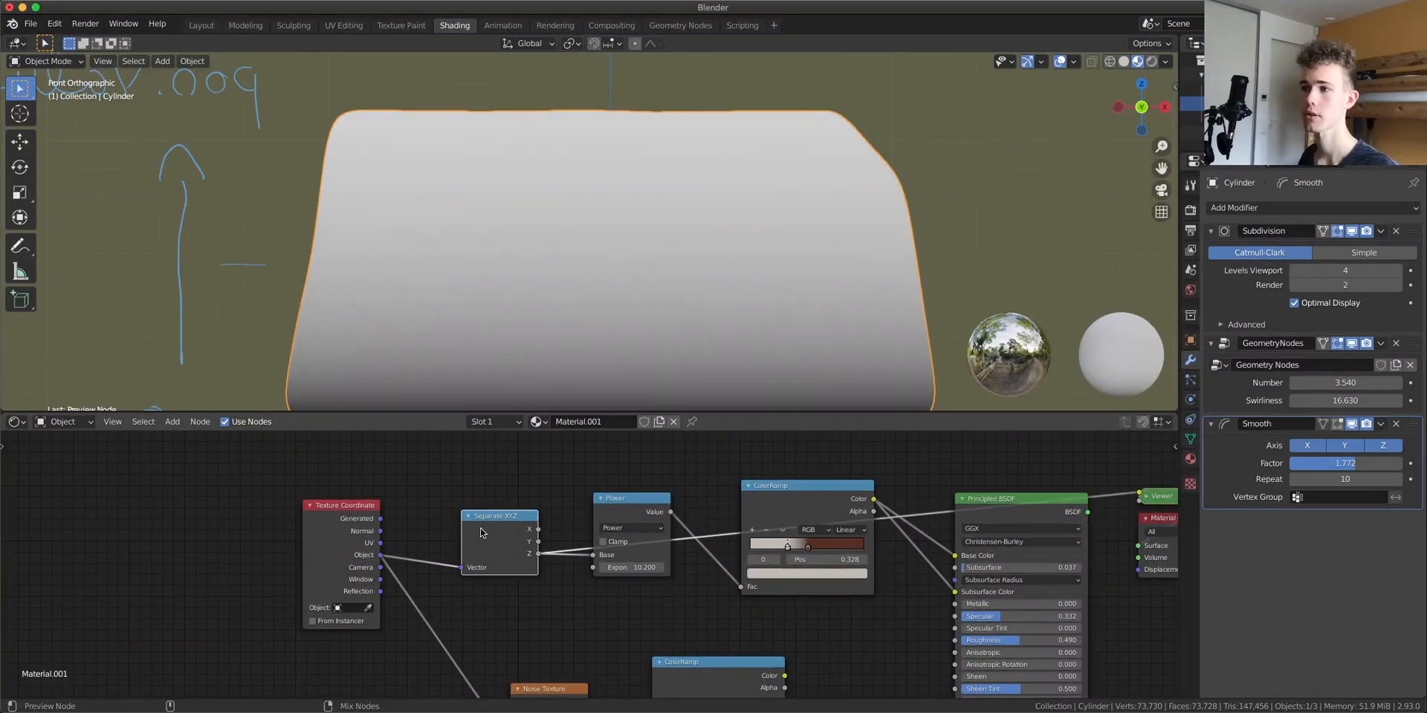
scroll(624, 262, down, 4)
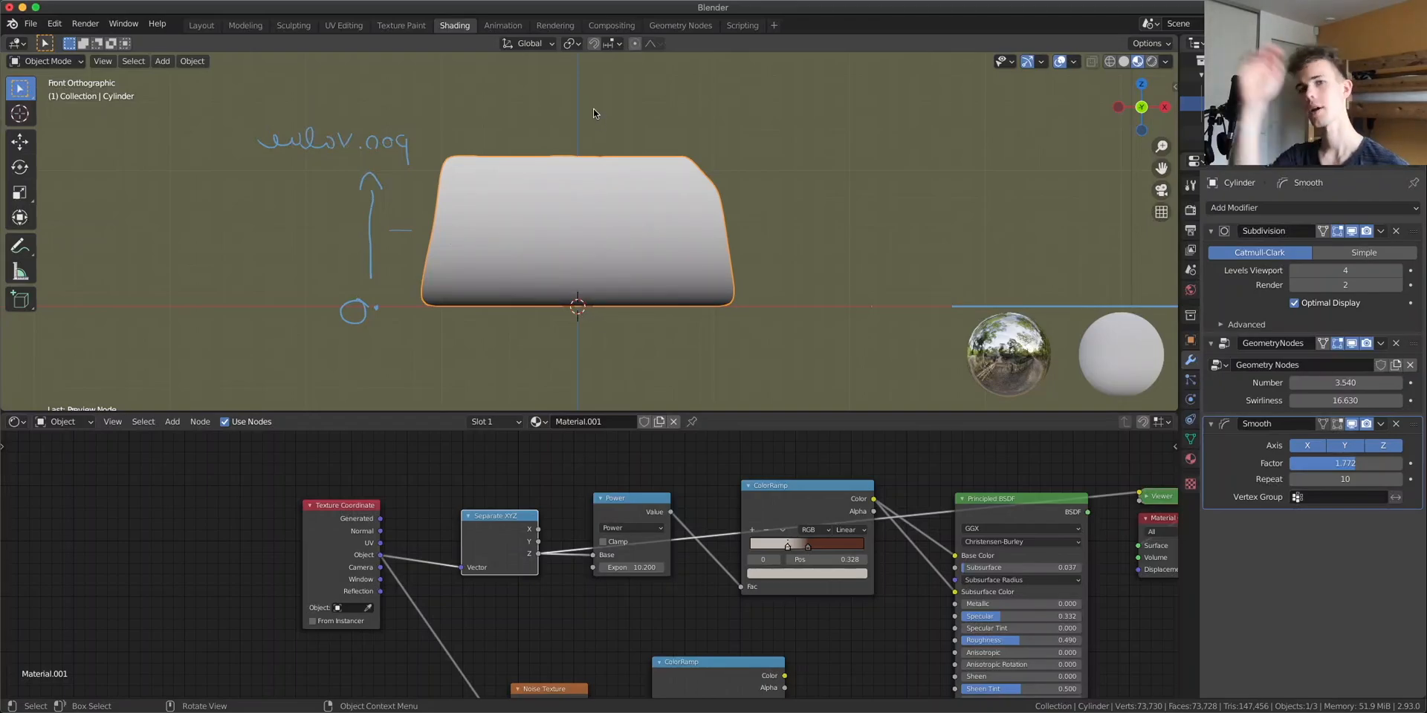
Duplicate the Separate XYZ node and connect the Texture Coordinate Object output to the copy's Vector input
scroll(669, 594, down, 2)
middle_drag(669, 602, 622, 535)
drag(687, 497, 679, 600)
scroll(580, 520, up, 4)
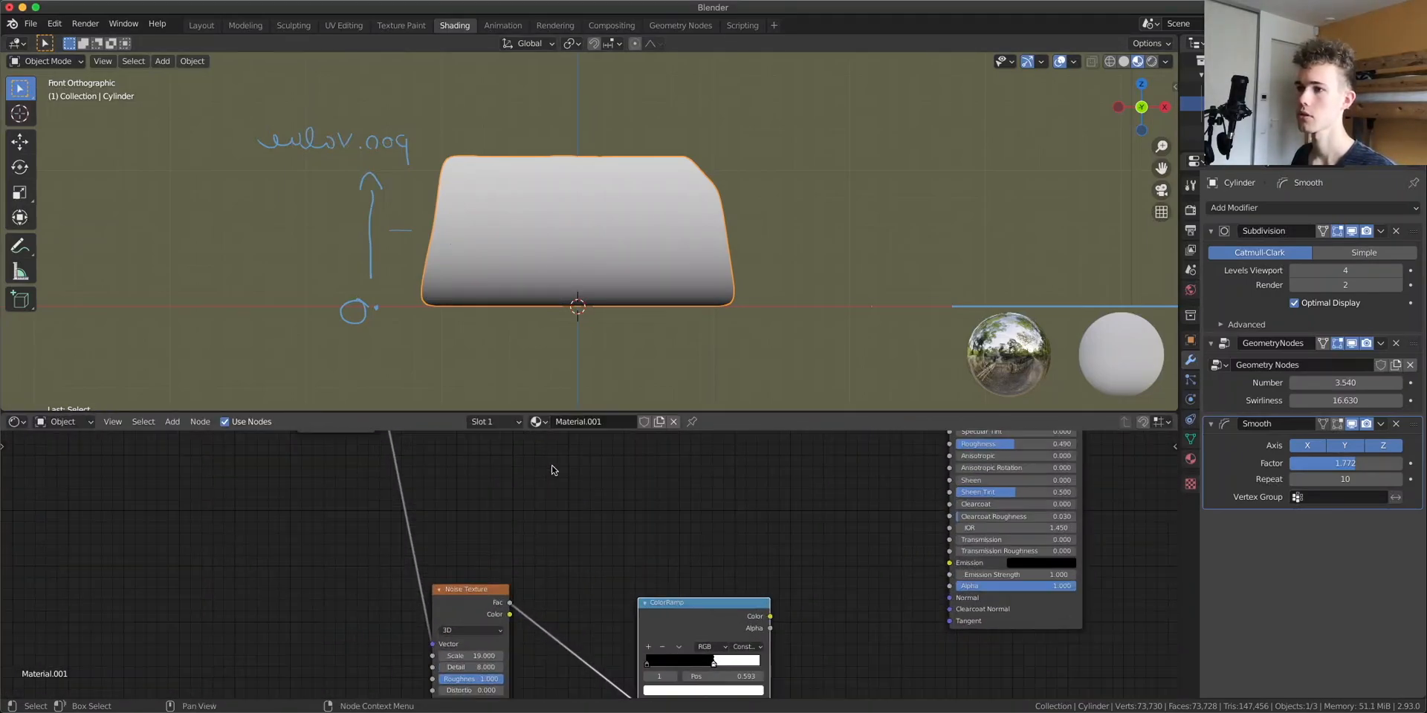
middle_drag(551, 471, 593, 635)
drag(394, 512, 334, 523)
click(529, 492)
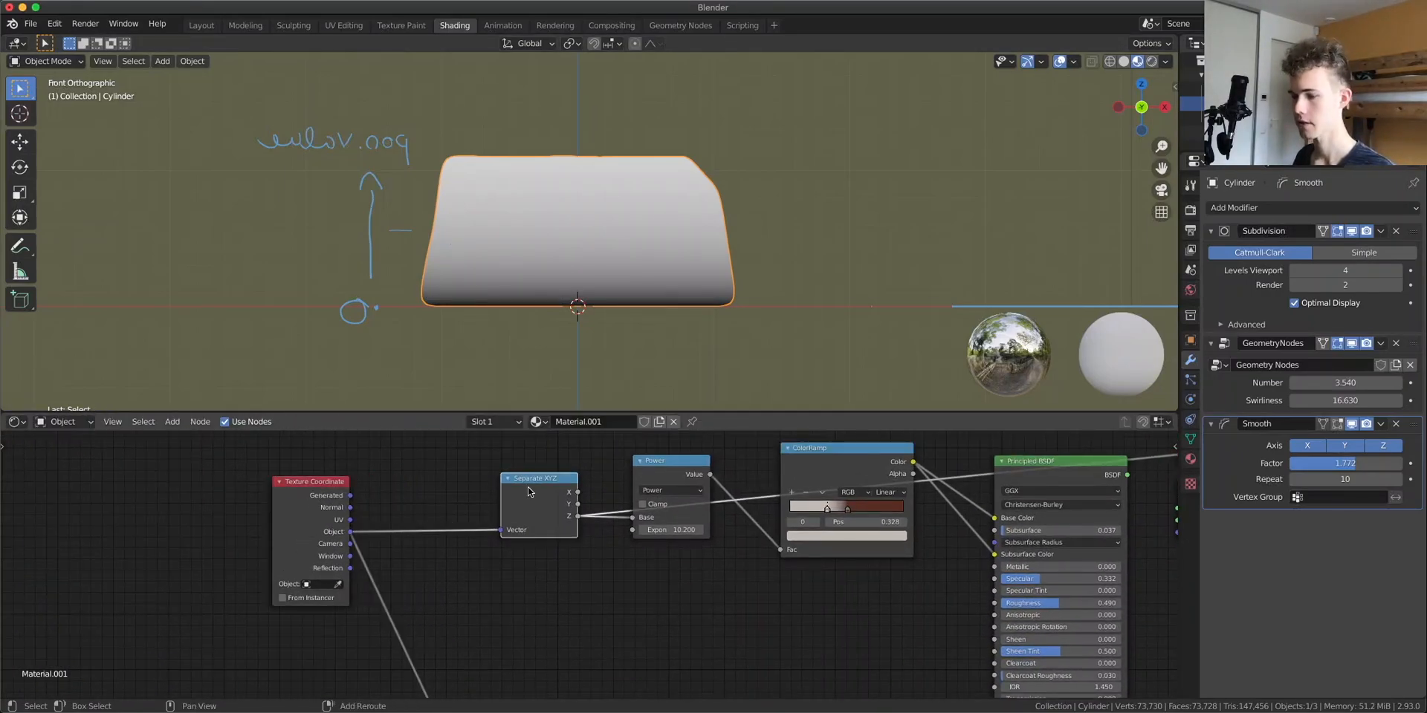
key(shift+d)
click(528, 586)
drag(349, 537, 497, 640)
middle_drag(669, 637, 492, 459)
drag(646, 615, 710, 496)
middle_drag(529, 449, 492, 536)
drag(399, 495, 372, 533)
ctrl+shift+click(372, 548)
ctrl+shift+click(372, 548)
ctrl+shift+click(373, 549)
scroll(554, 386, up, 1)
scroll(553, 387, up, 2)
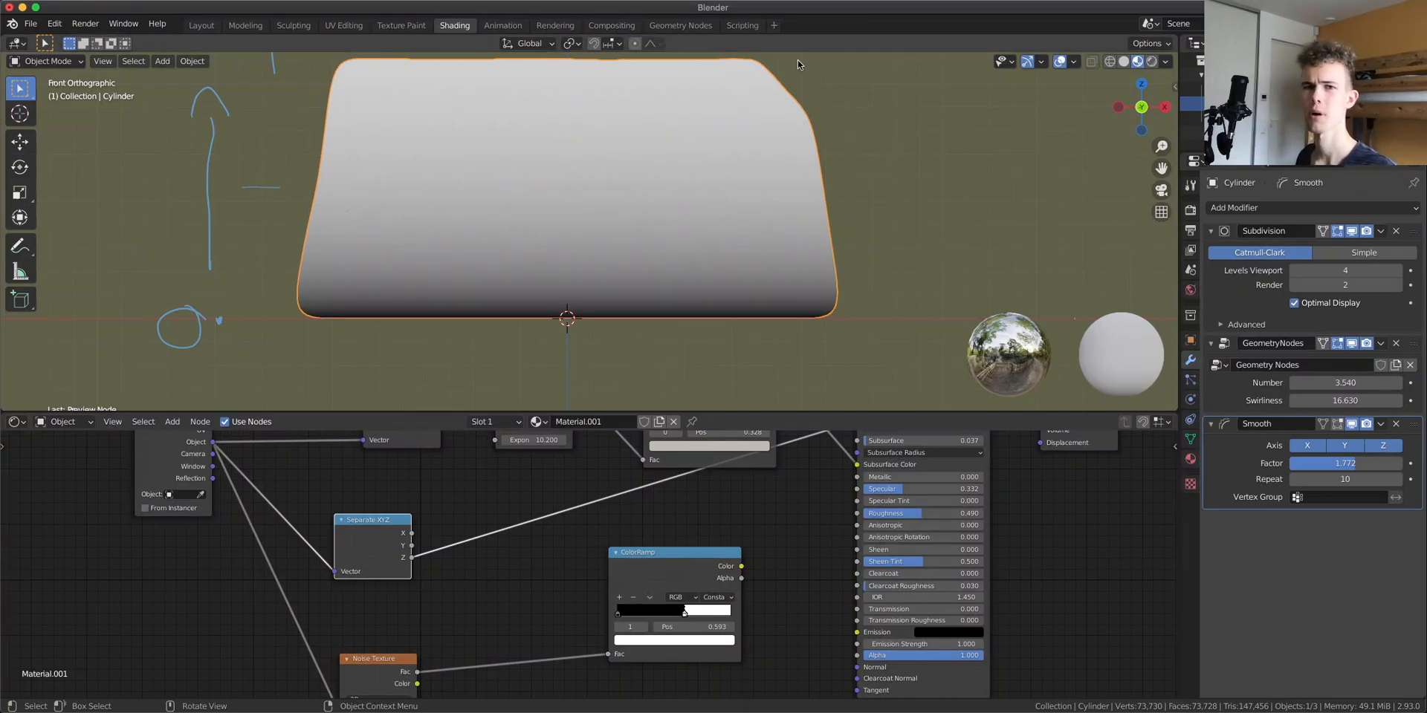
Add a Math node after the new Separate XYZ node's Z output and set its operation to Subtract
key(shift+a)
click(490, 477)
text(math)
click(529, 503)
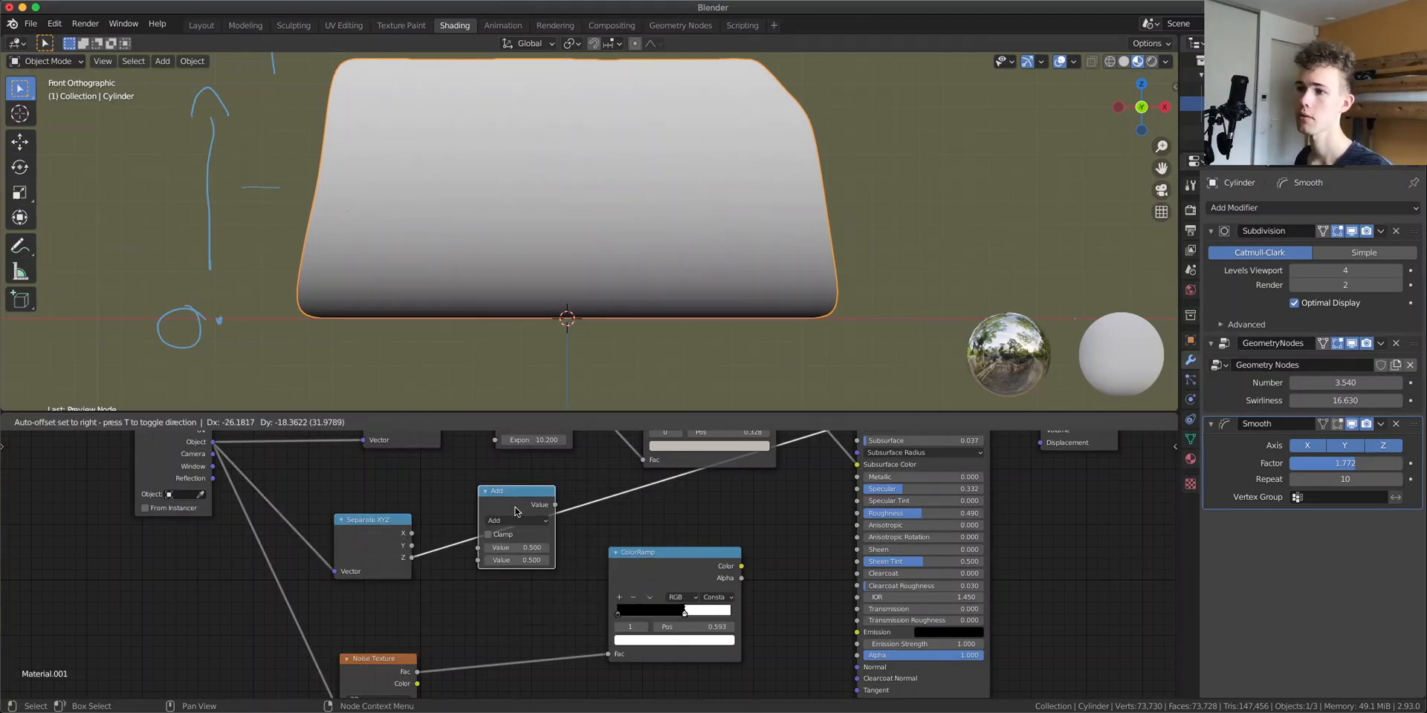
click(520, 513)
click(516, 521)
click(514, 568)
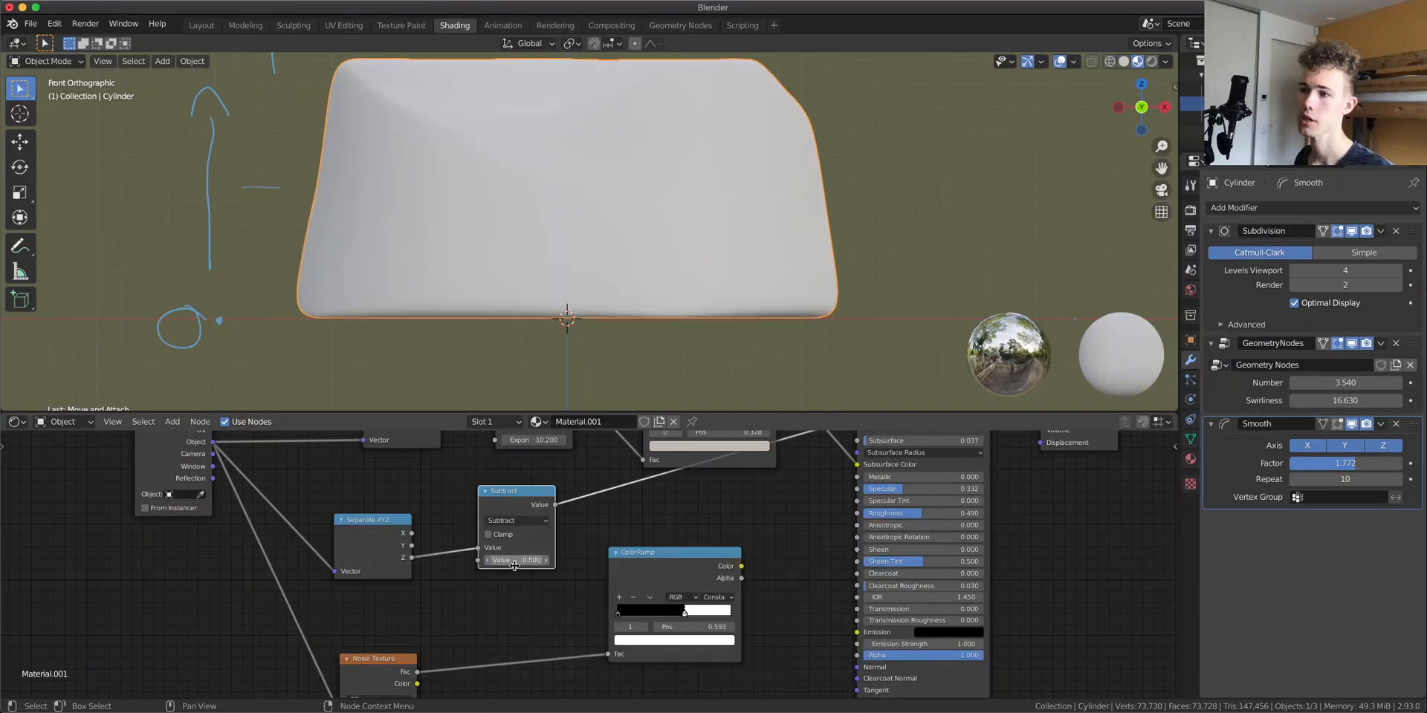
Move the Z link to the Subtract node's second input and set its first value to 1
scroll(535, 511, up, 10)
middle_drag(536, 510, 687, 571)
drag(621, 574, 620, 609)
click(727, 579)
text(1)
key(Return)
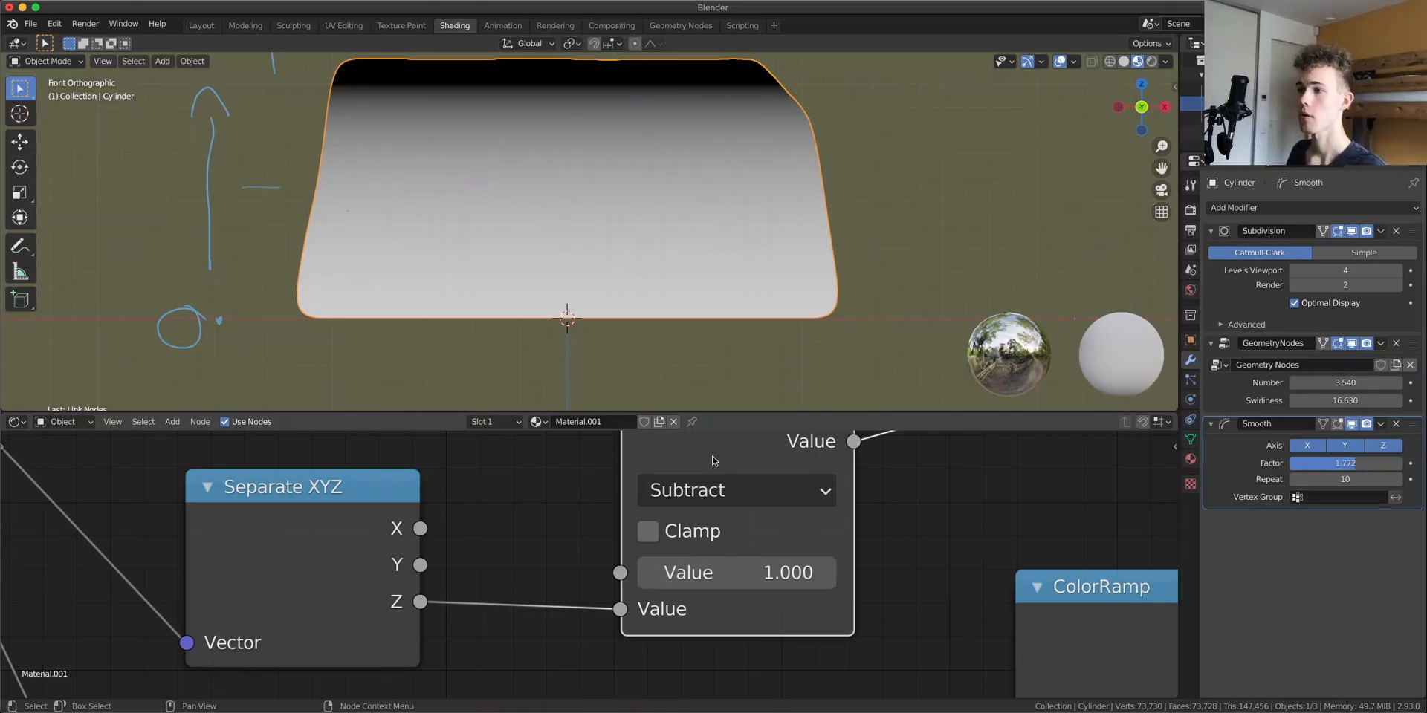
Preview the new Separate XYZ node's Z output on the model
drag(713, 458, 674, 509)
ctrl+shift+click(361, 559)
ctrl+shift+click(361, 558)
ctrl+shift+click(361, 559)
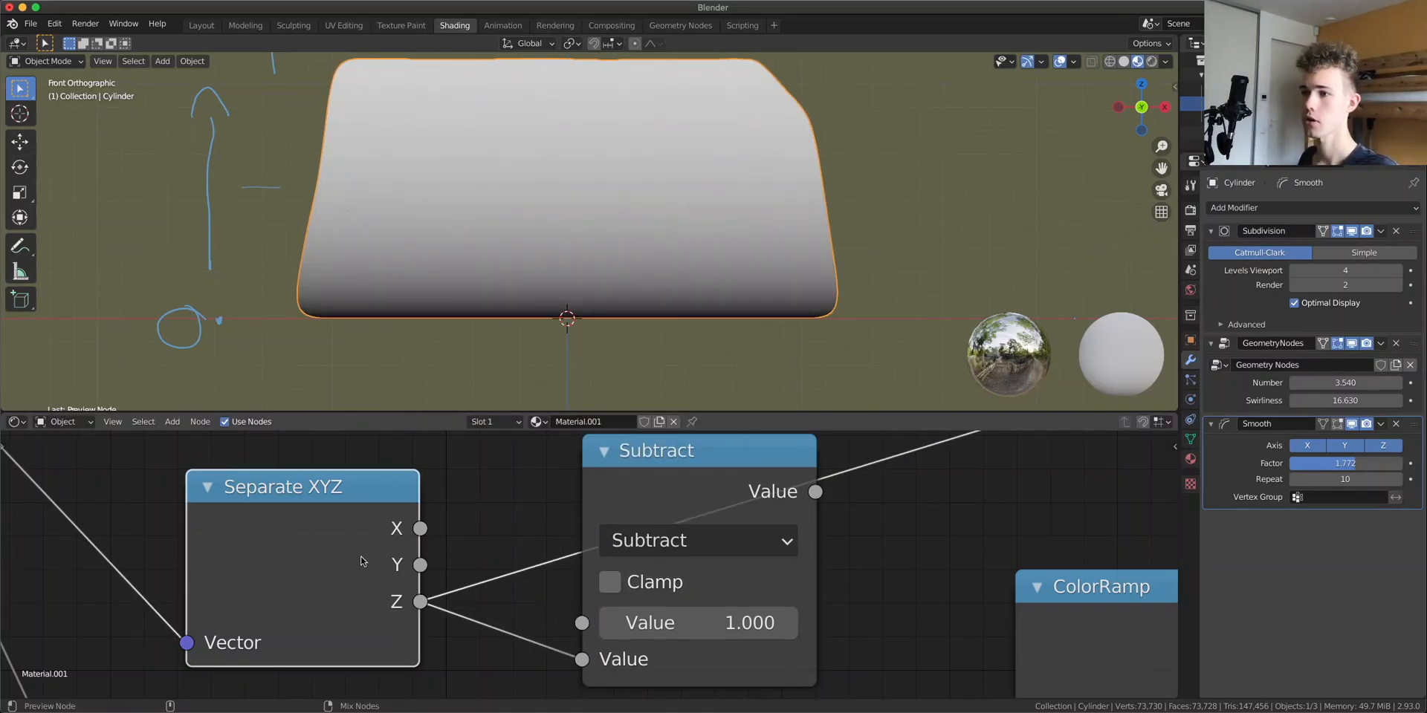
scroll(274, 324, up, 2)
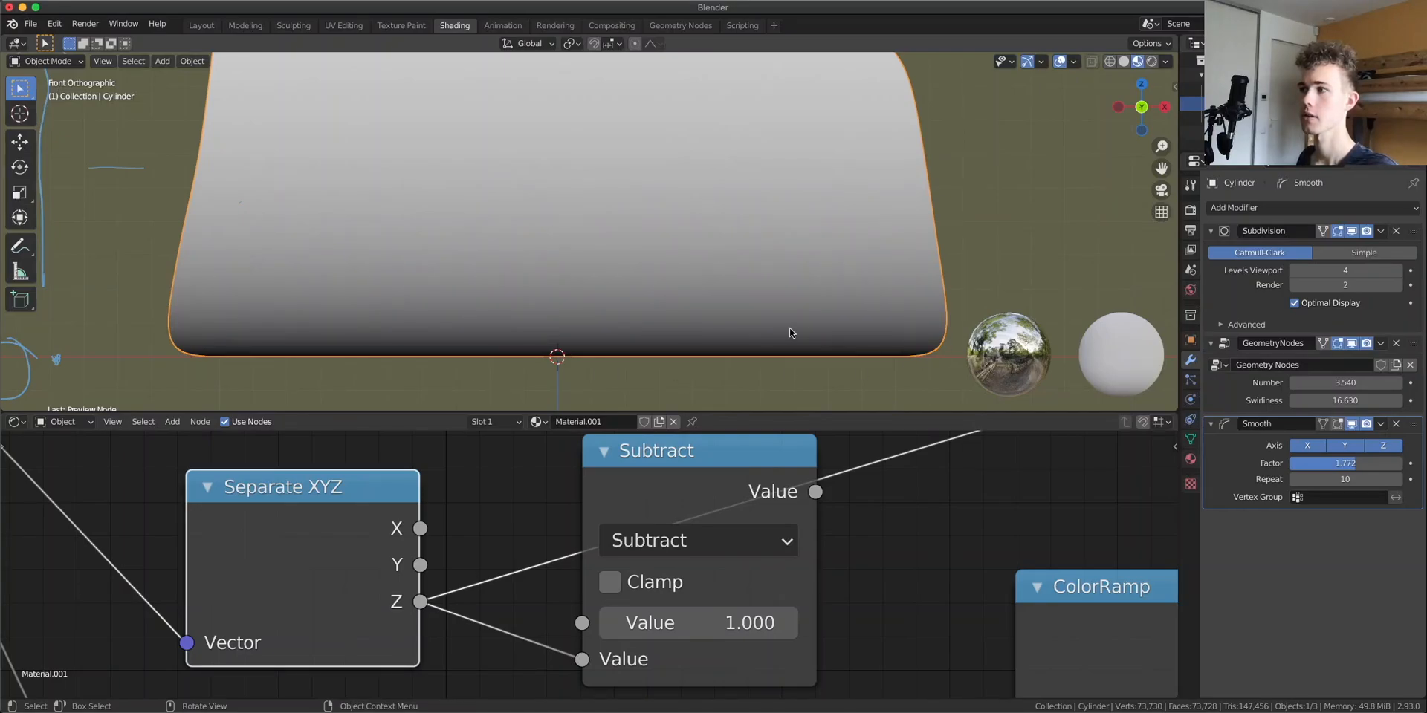
scroll(257, 355, down, 3)
shift+middle_drag(657, 211, 632, 317)
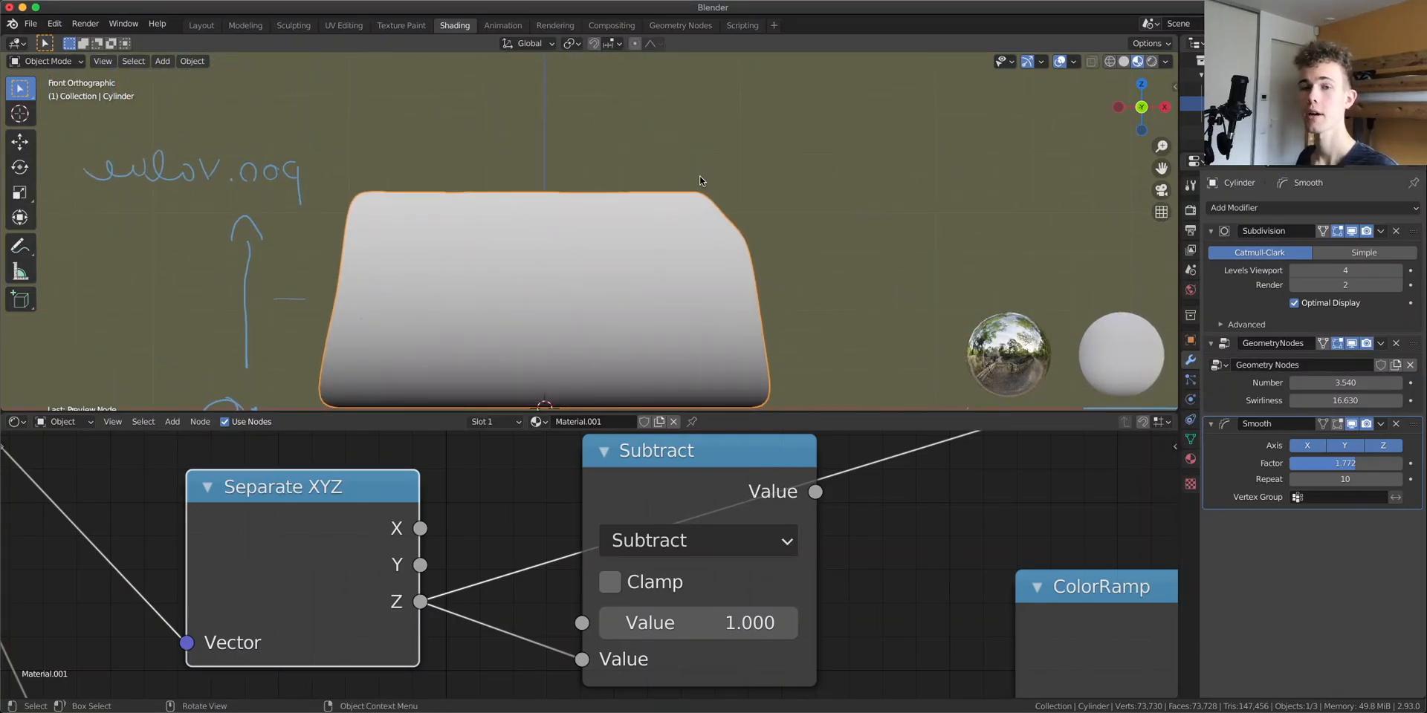
Preview the Subtract node's result on the model
ctrl+shift+click(679, 490)
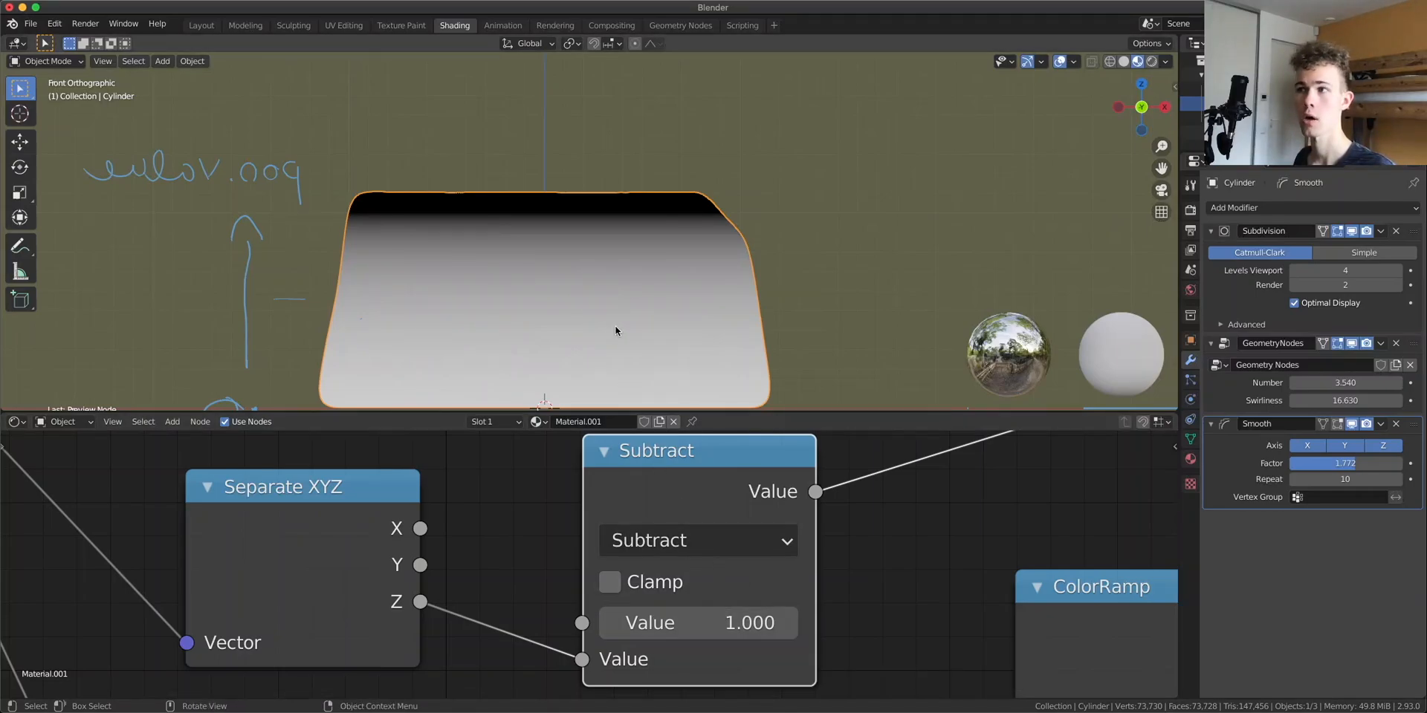
scroll(362, 235, up, 4)
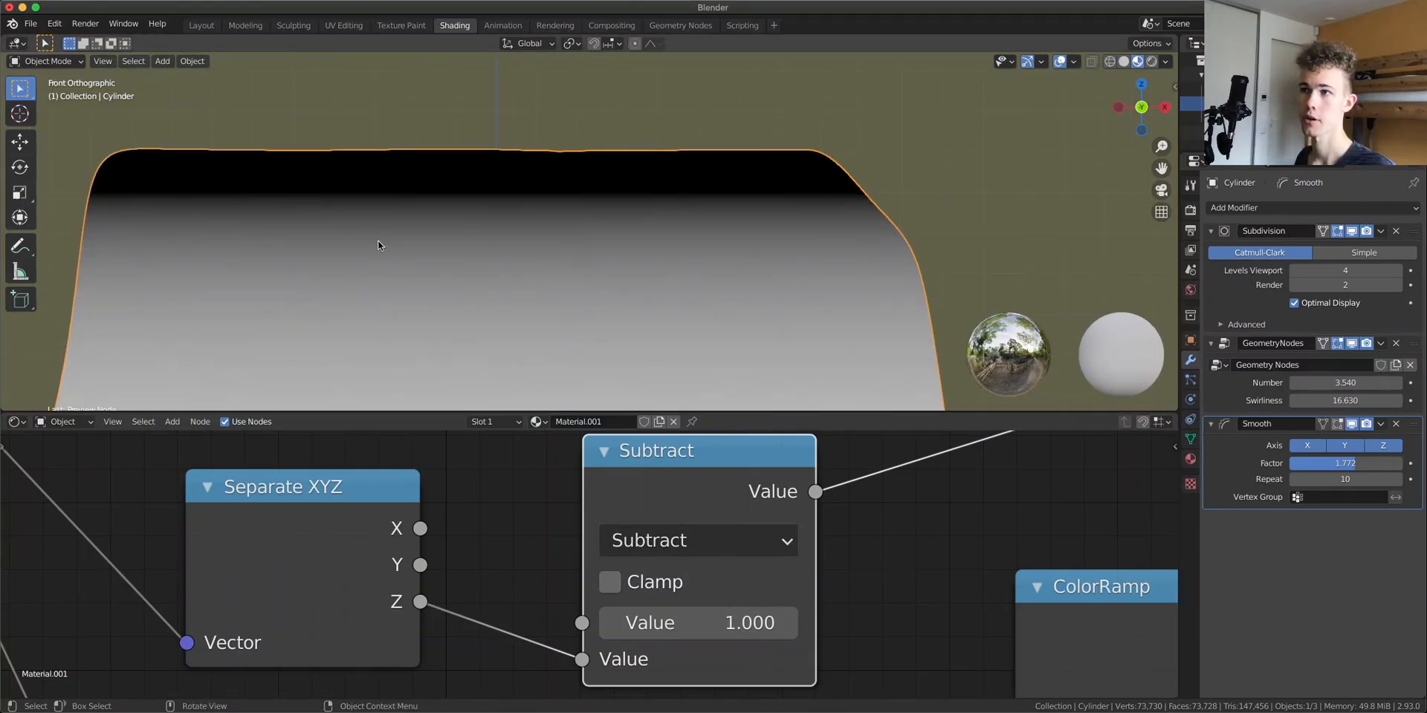
scroll(378, 245, down, 4)
shift+middle_drag(564, 371, 580, 238)
scroll(579, 239, up, 3)
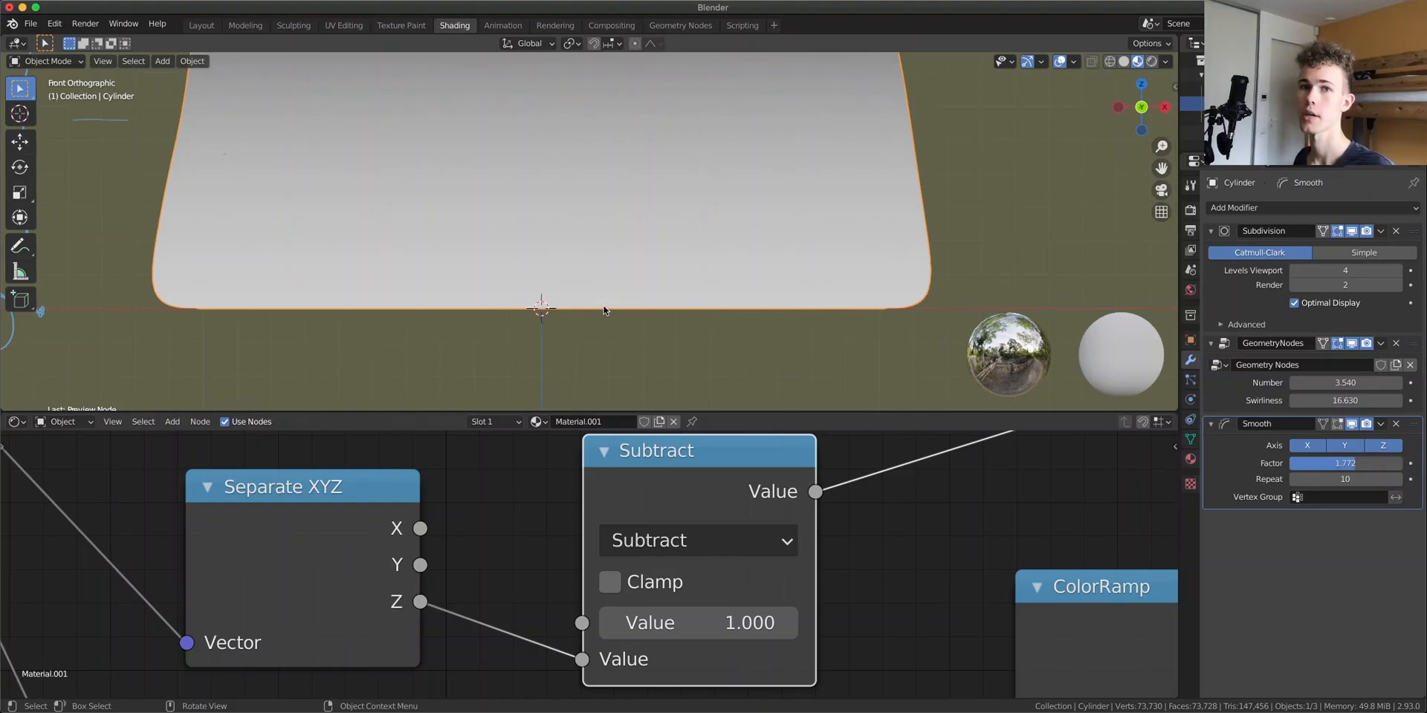
scroll(698, 535, down, 3)
Insert a duplicated Math node set to Multiply between the Noise Texture and its ColorRamp, feeding the Subtract result into it
middle_drag(711, 548, 695, 503)
click(370, 466)
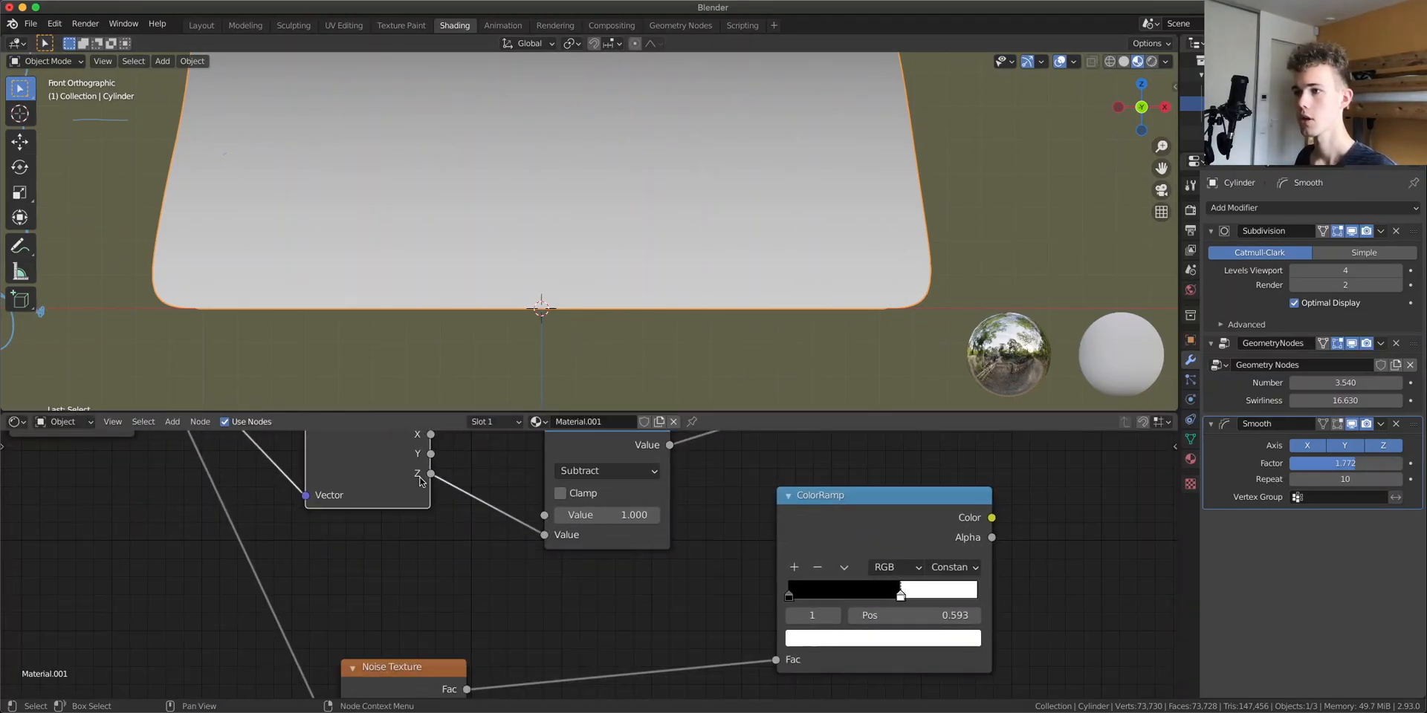
drag(622, 451, 561, 456)
drag(802, 509, 895, 461)
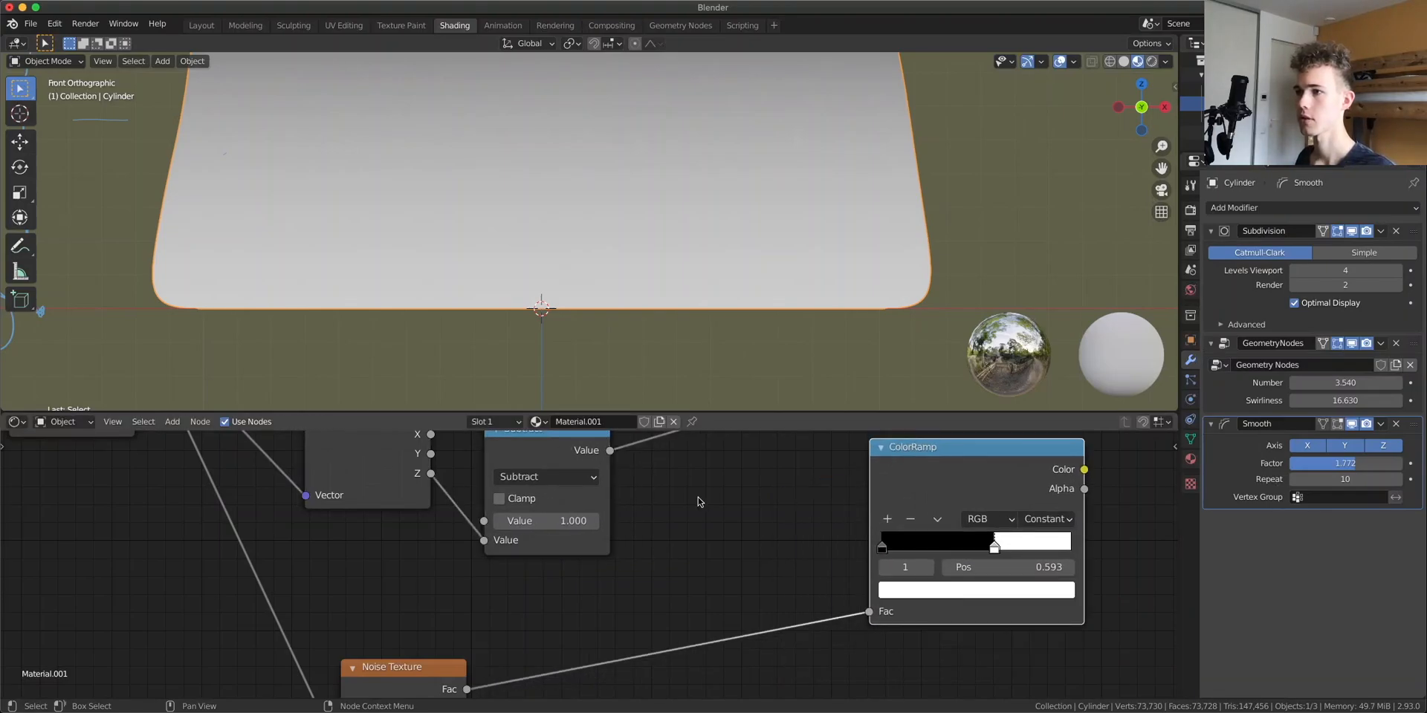
key(shift+d)
click(757, 587)
click(759, 592)
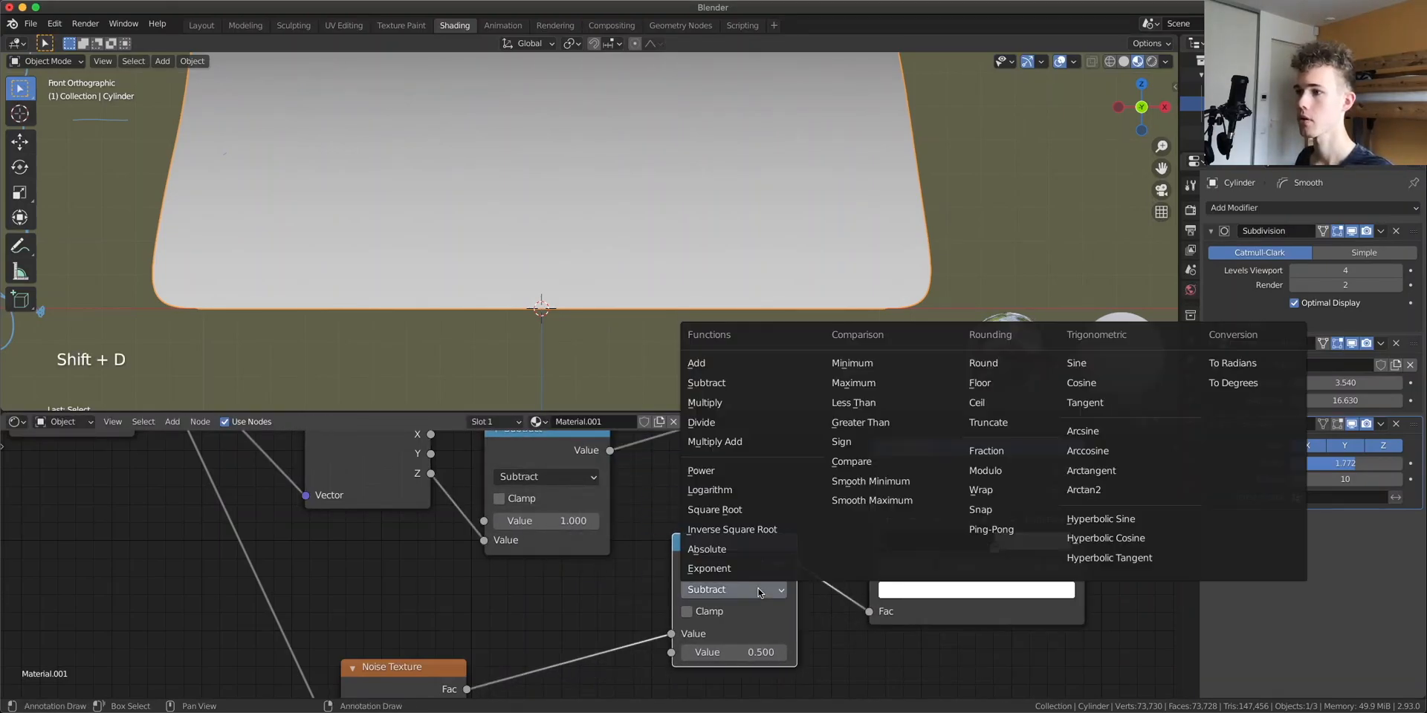
click(736, 403)
drag(610, 450, 651, 577)
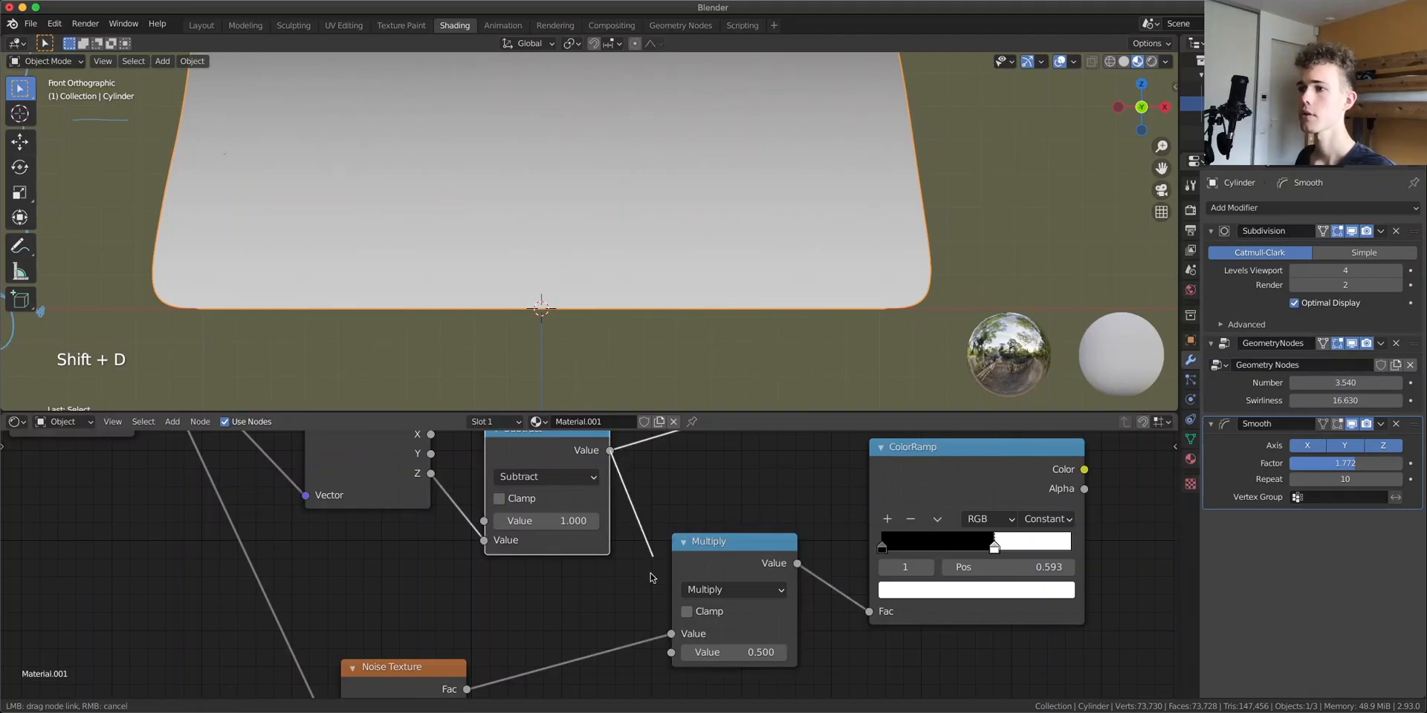
drag(675, 638, 672, 634)
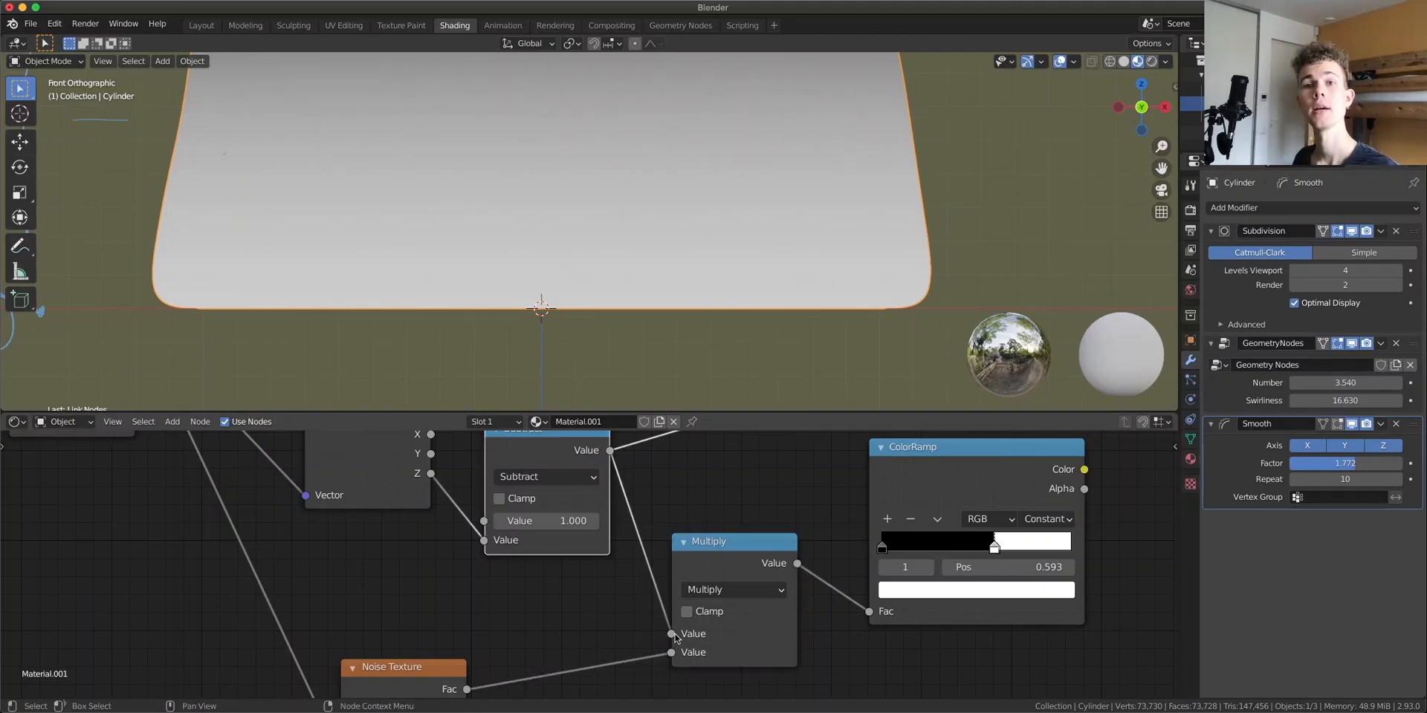
Preview the noise ColorRamp on the model and move its white stop to about 0.519
ctrl+shift+click(925, 490)
scroll(652, 239, up, 4)
shift+middle_drag(652, 313, 710, 168)
scroll(726, 205, up, 3)
shift+middle_drag(474, 212, 668, 265)
scroll(668, 265, up, 3)
drag(992, 551, 978, 551)
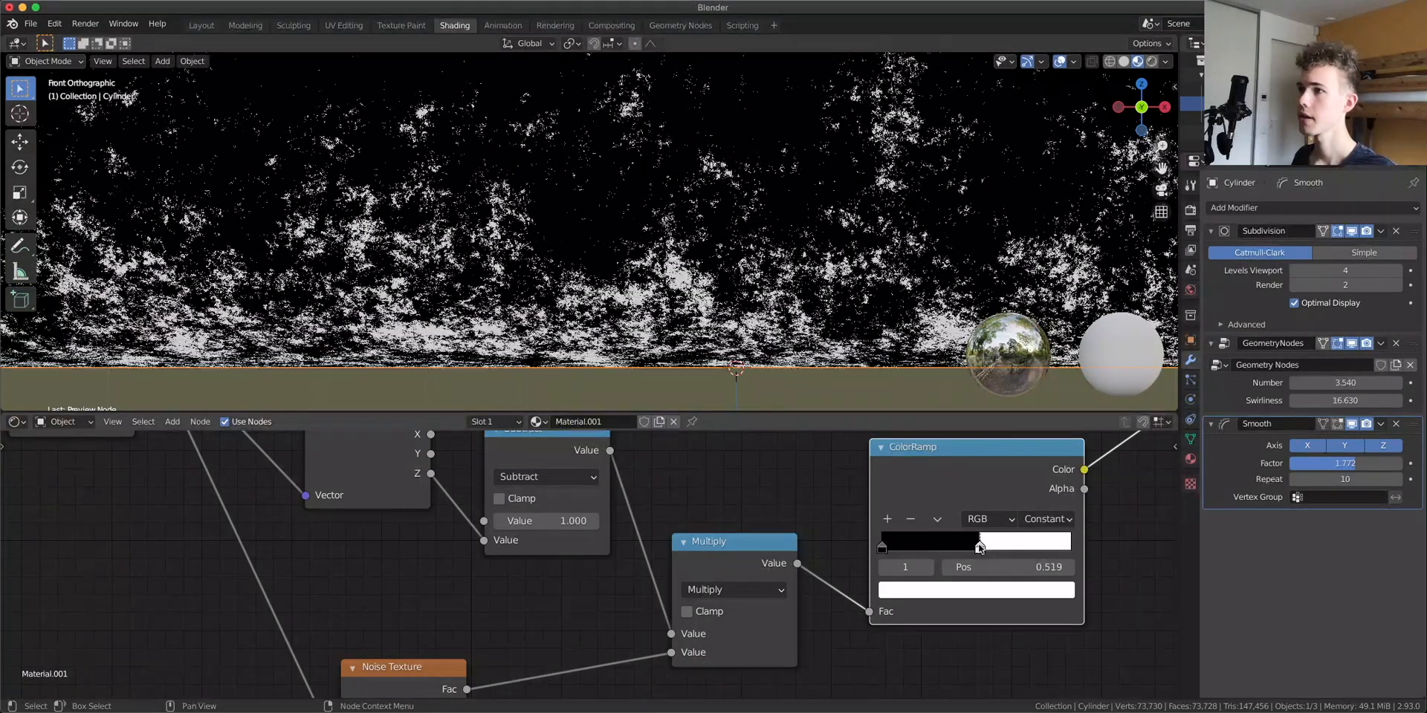
Inspect the noise speckle preview across the model in the viewport
shift+middle_drag(579, 342, 646, 236)
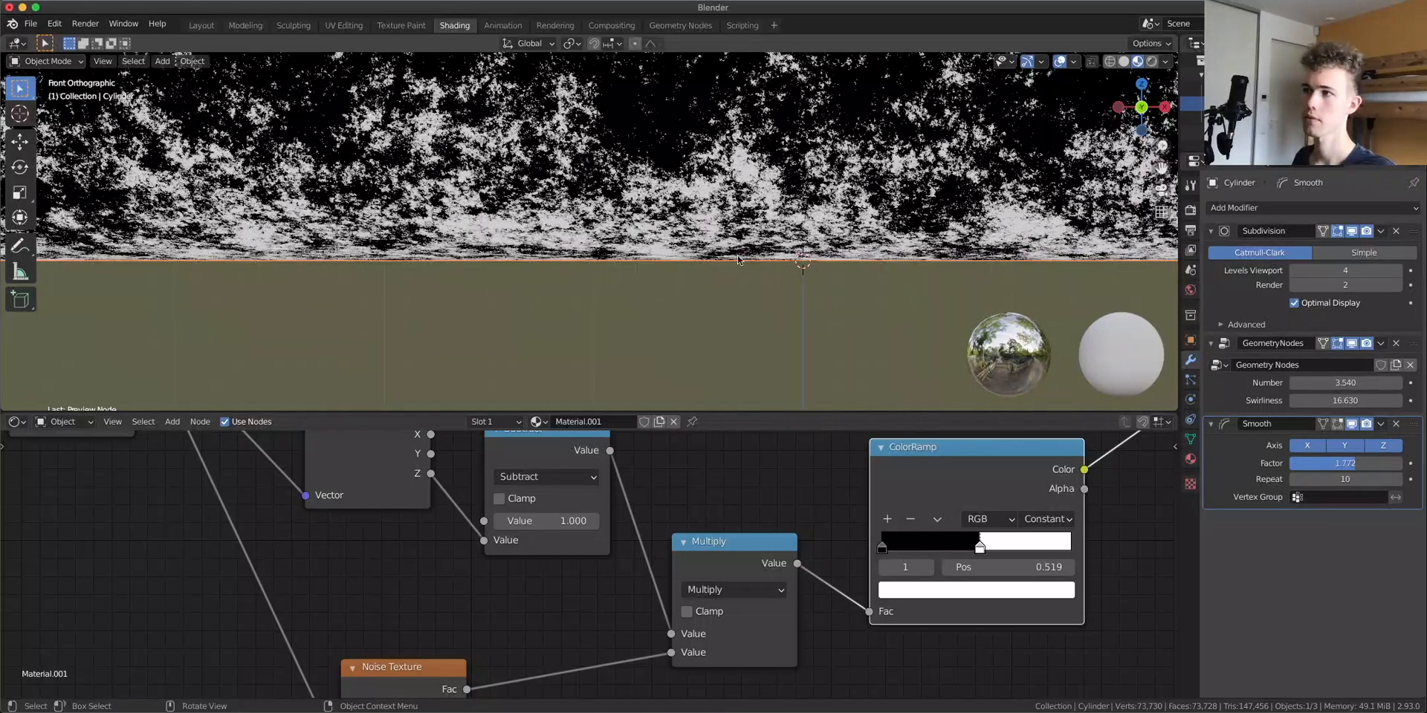
shift+middle_drag(614, 125, 463, 319)
scroll(463, 319, up, 5)
scroll(567, 315, up, 3)
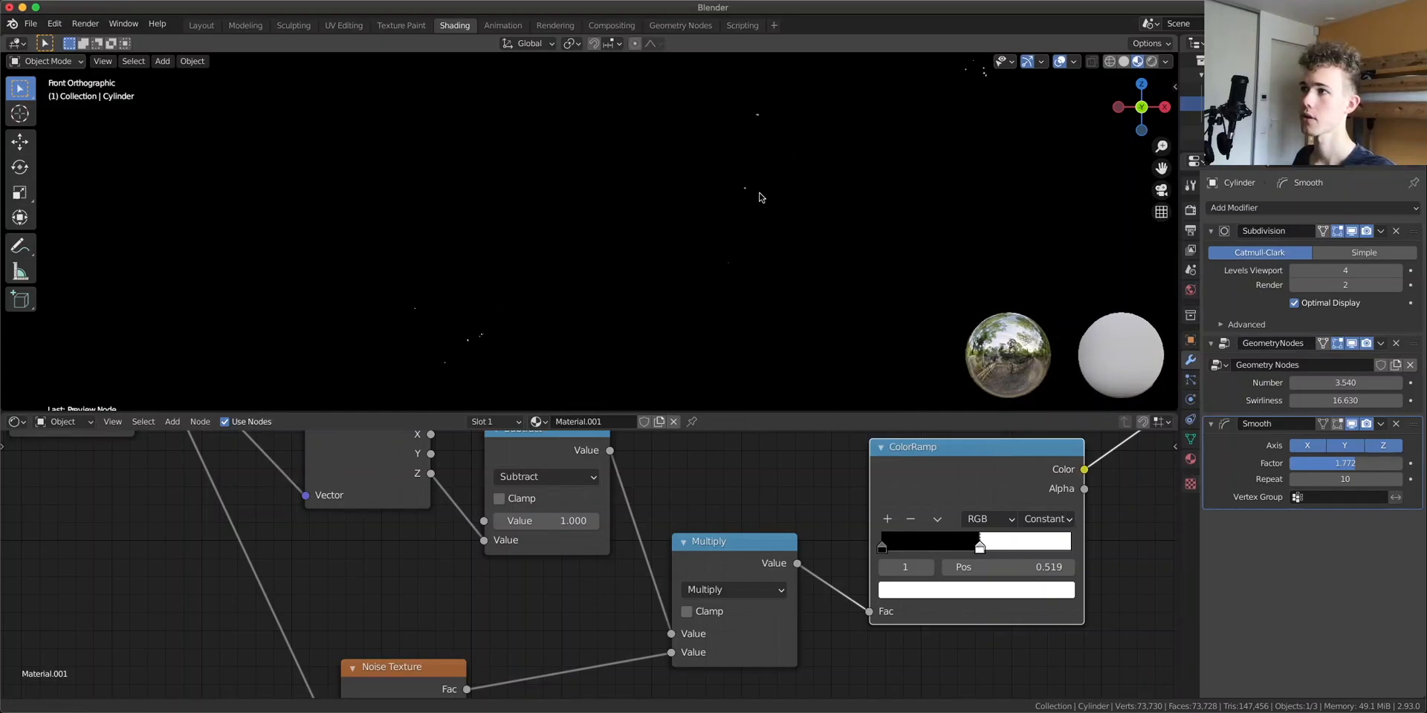
scroll(634, 272, up, 1)
shift+middle_drag(509, 162, 510, 168)
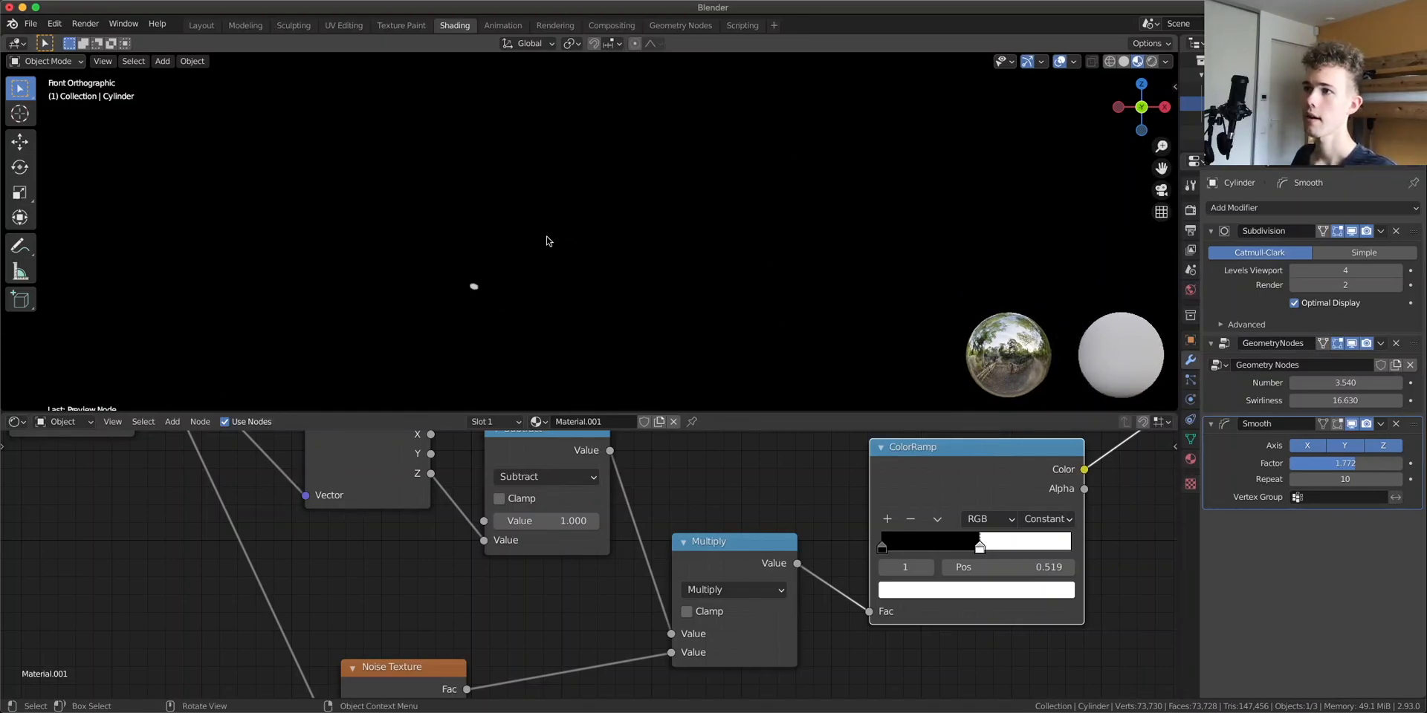
scroll(524, 332, down, 3)
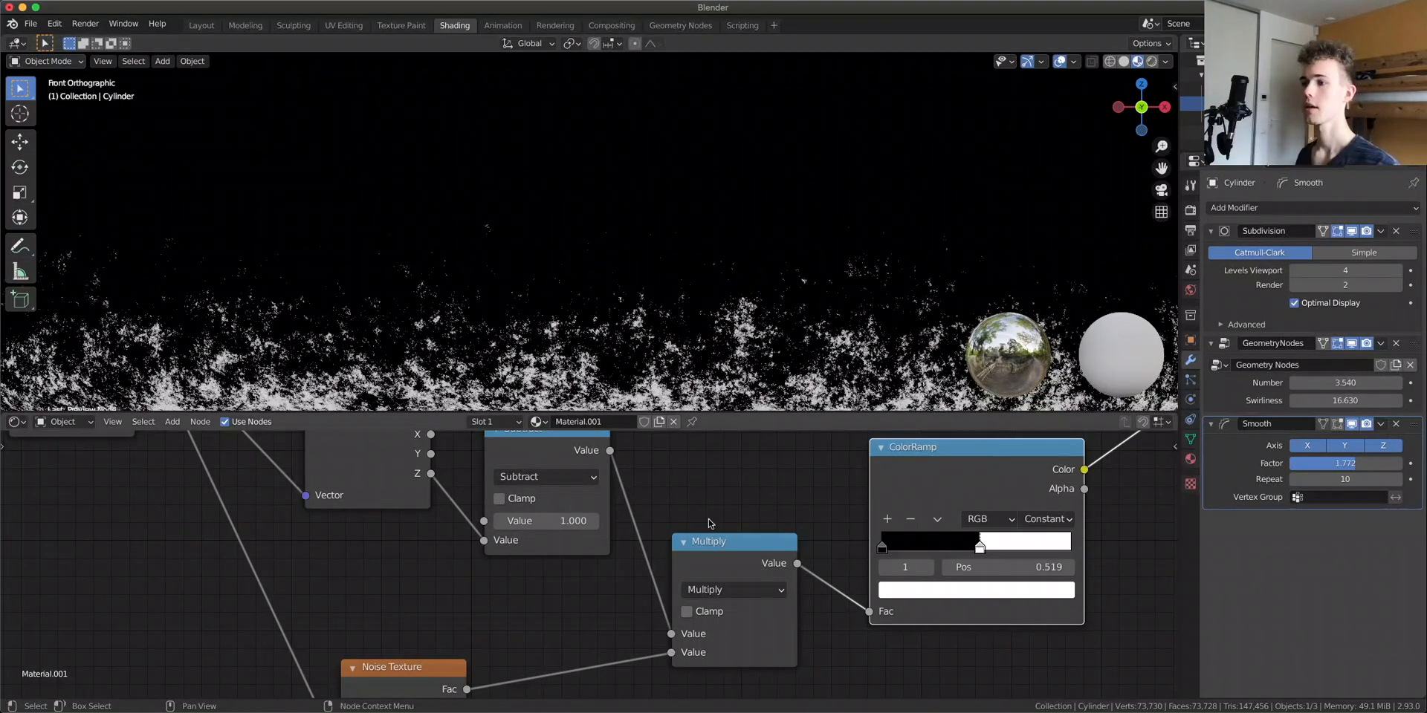
scroll(669, 550, down, 3)
Rewire so the noise ColorRamp feeds the Multiply node, with the Subtract result as its other input
drag(609, 573, 938, 473)
drag(756, 503, 637, 542)
drag(929, 462, 785, 446)
drag(418, 660, 574, 646)
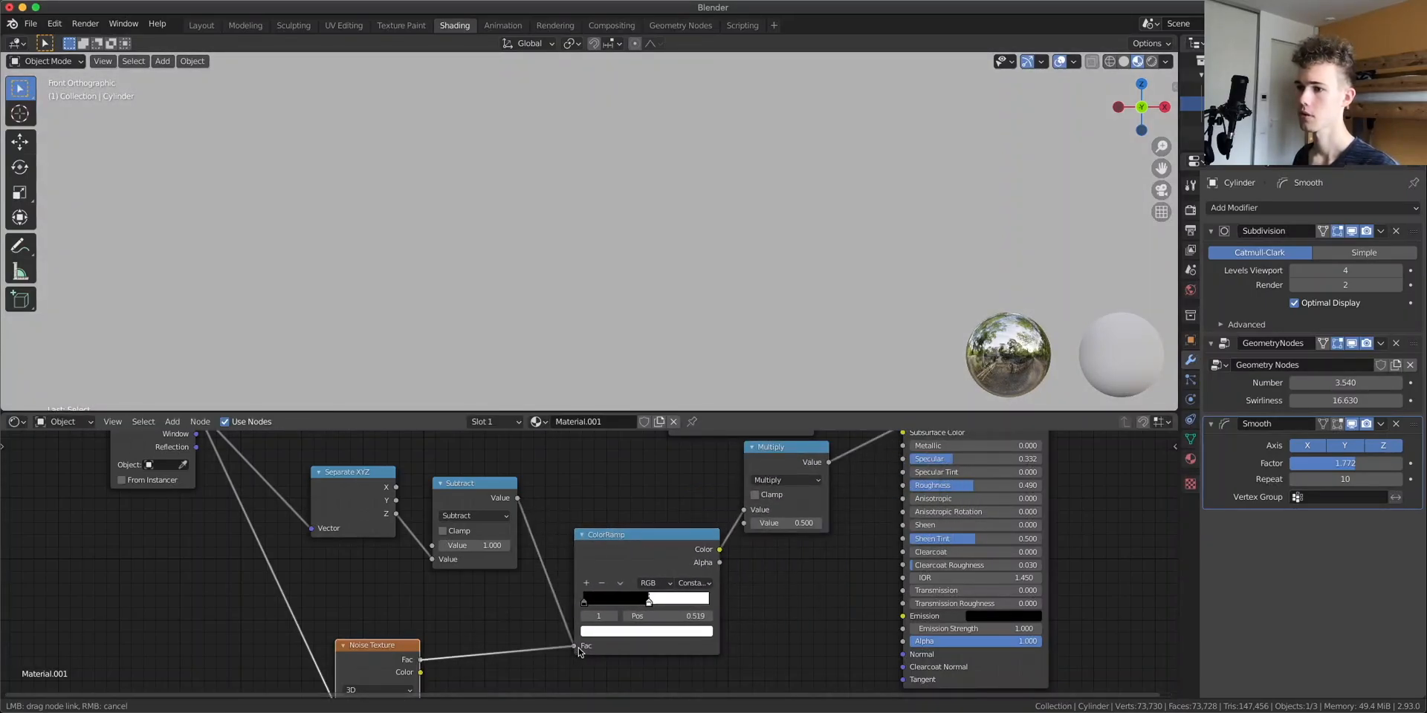
drag(517, 498, 654, 526)
drag(753, 515, 745, 510)
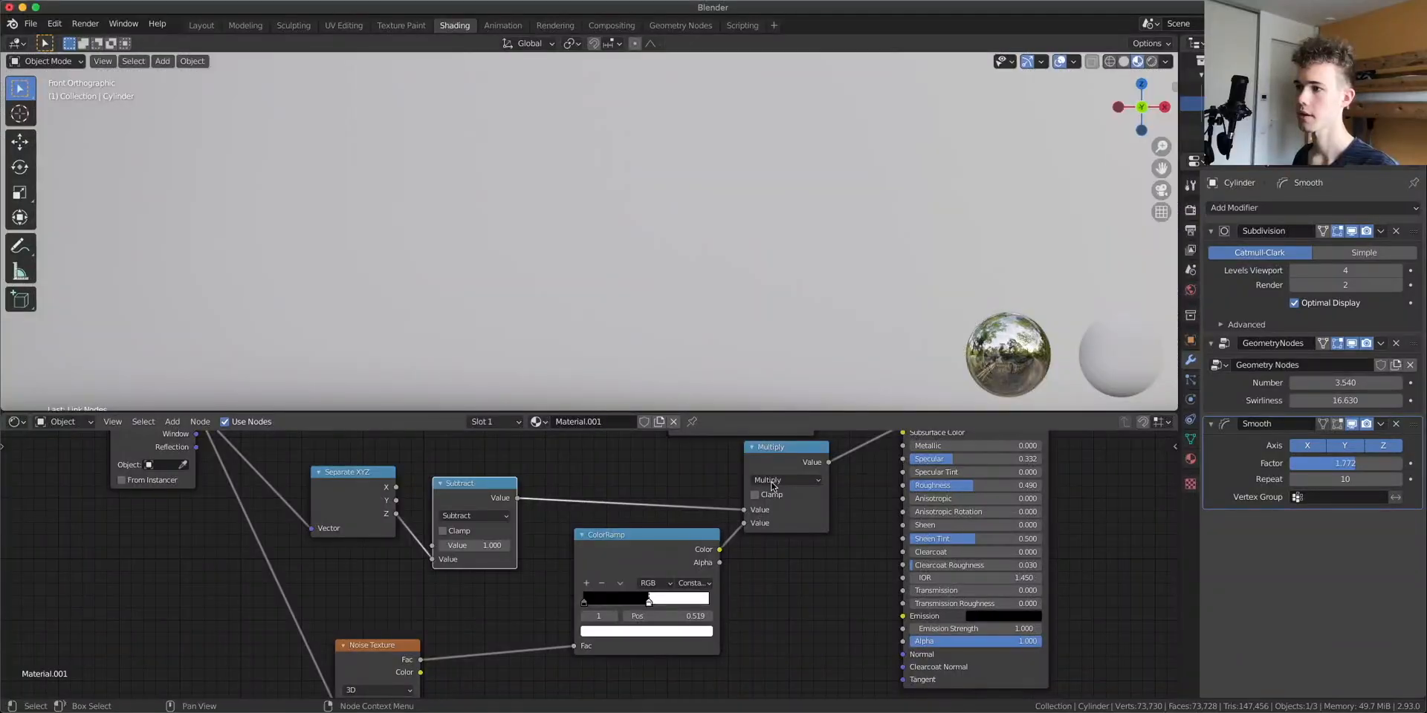
Move the noise ColorRamp's white stop to about 0.593
scroll(649, 252, up, 3)
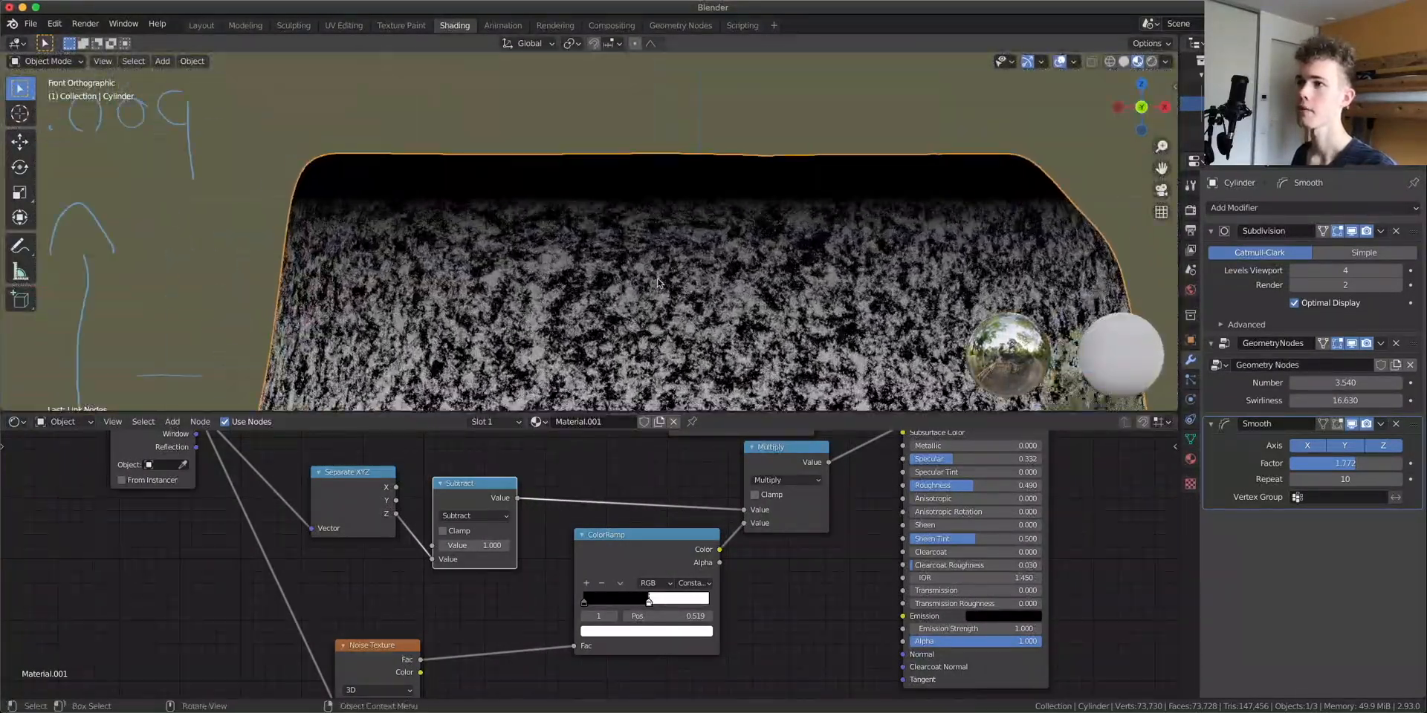
drag(649, 604, 657, 602)
scroll(656, 99, up, 4)
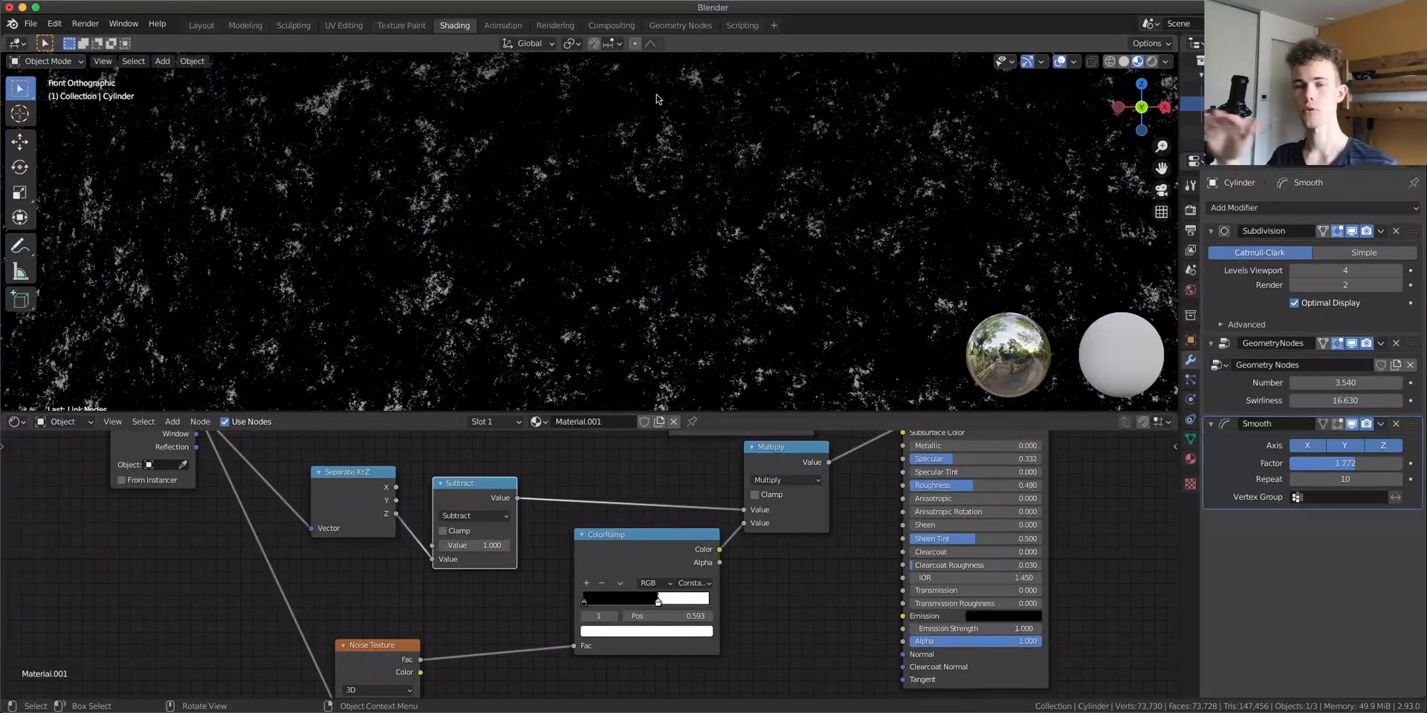
scroll(576, 258, down, 3)
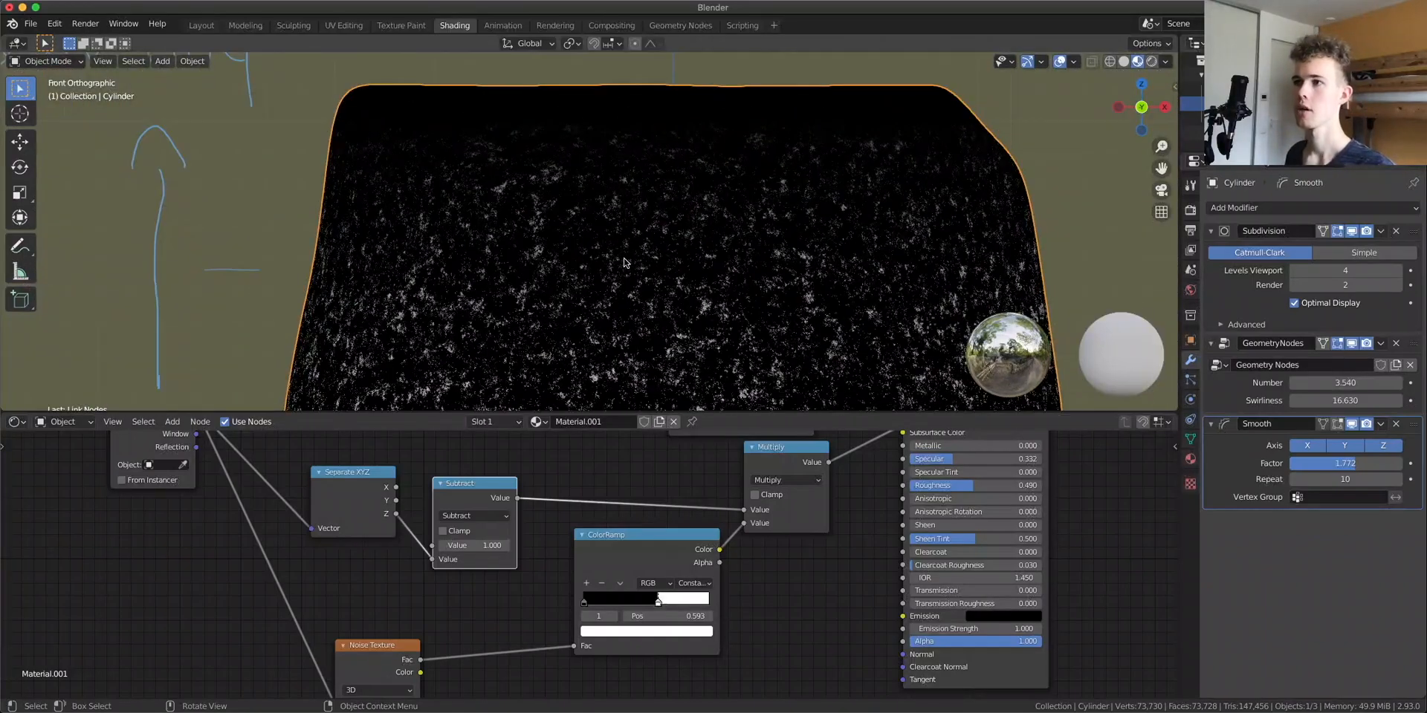
scroll(626, 299, down, 1)
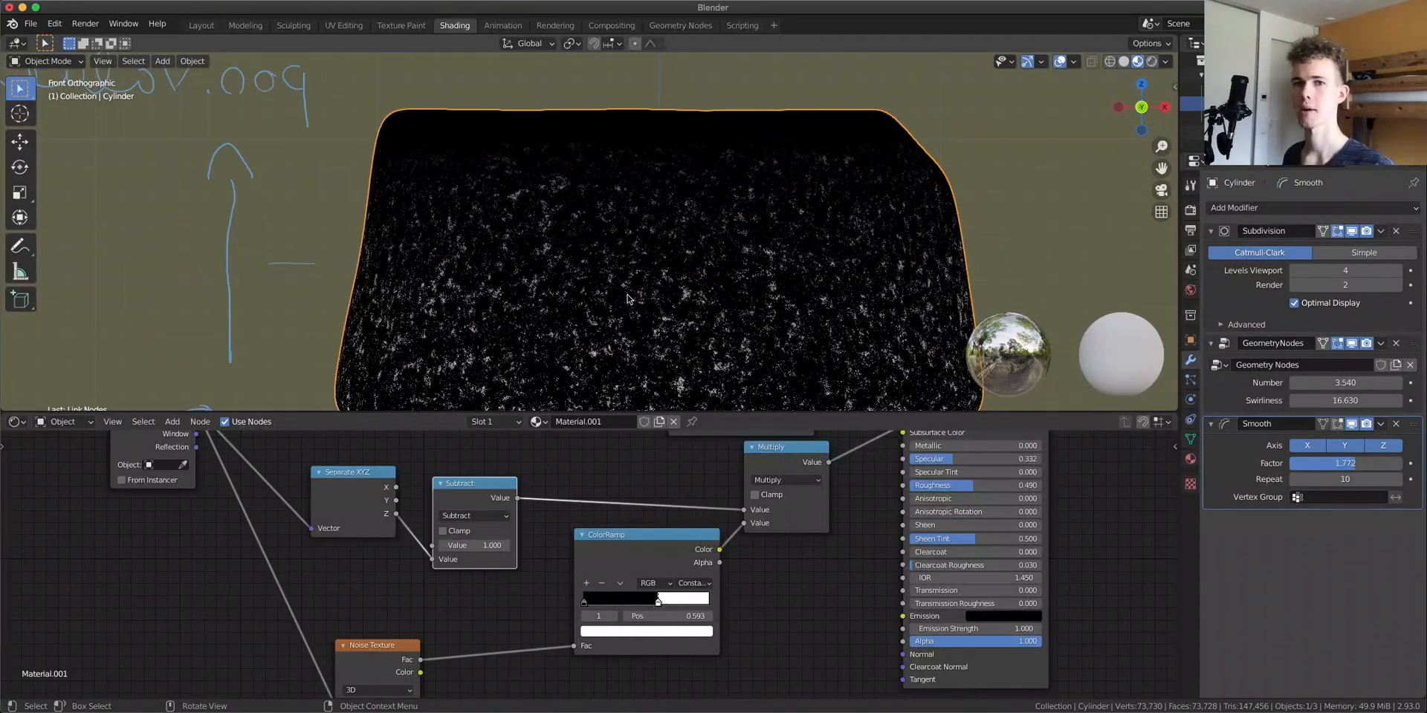
Rewire so the Multiply node feeds the noise ColorRamp again, and preview the ColorRamp on the model
drag(690, 555, 740, 556)
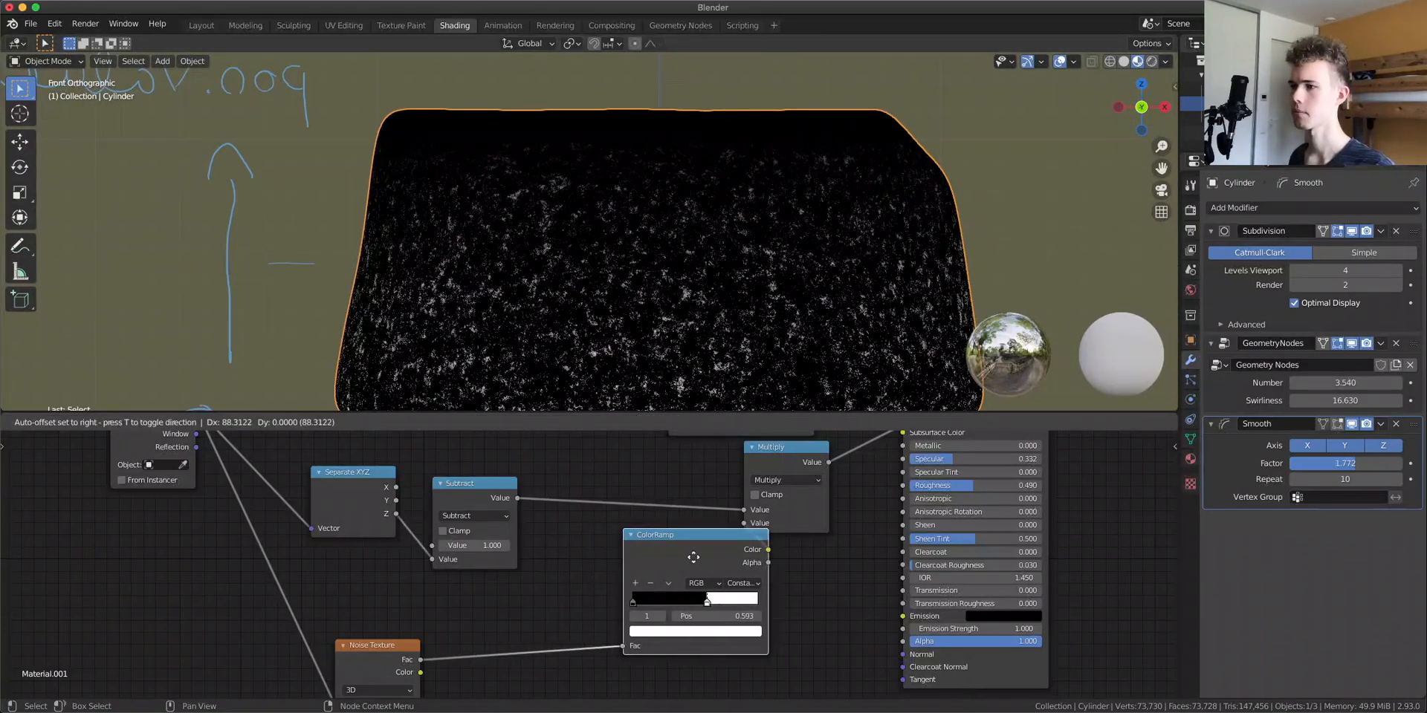
mouse_move(792, 460)
mouse_down()
mouse_move(806, 454)
mouse_move(777, 546)
mouse_move(533, 582)
mouse_move(652, 553)
mouse_up()
drag(517, 498, 594, 608)
ctrl+shift+click(751, 489)
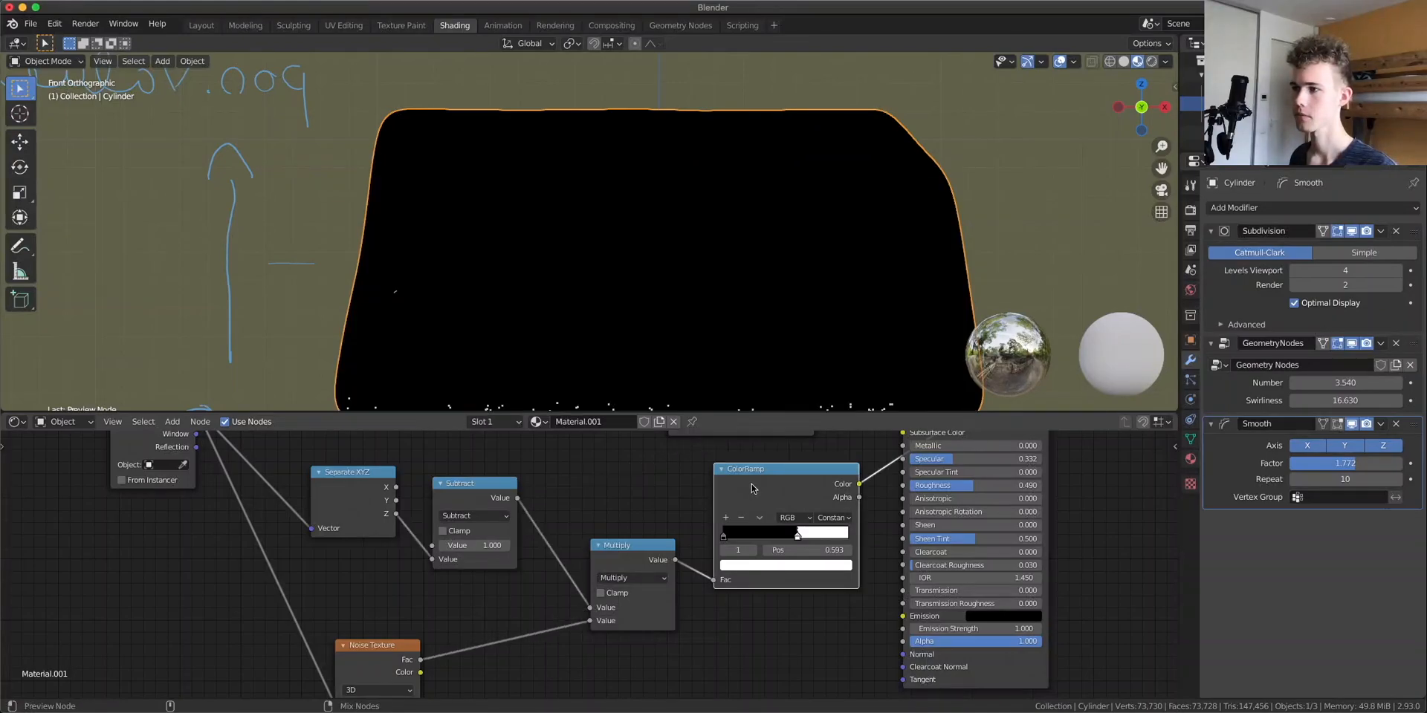
ctrl+shift+click(749, 490)
Rearrange the speckle nodes and move the noise ColorRamp's white stop to about 0.357
drag(369, 657, 348, 608)
drag(359, 487, 366, 507)
drag(455, 490, 486, 483)
drag(617, 548, 616, 565)
drag(752, 475, 752, 509)
scroll(752, 510, up, 1)
middle_drag(752, 510, 798, 495)
ctrl+shift+click(798, 492)
shift+middle_drag(662, 326, 653, 239)
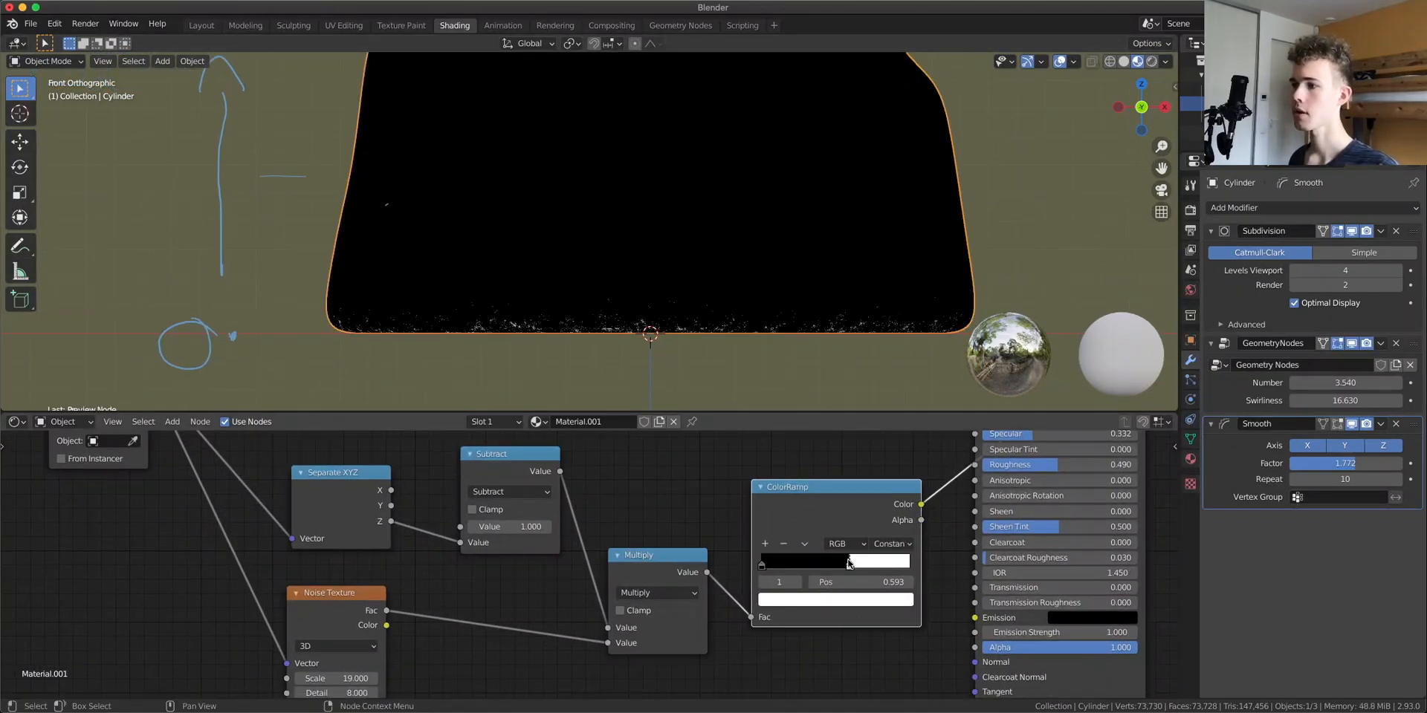
drag(849, 563, 813, 563)
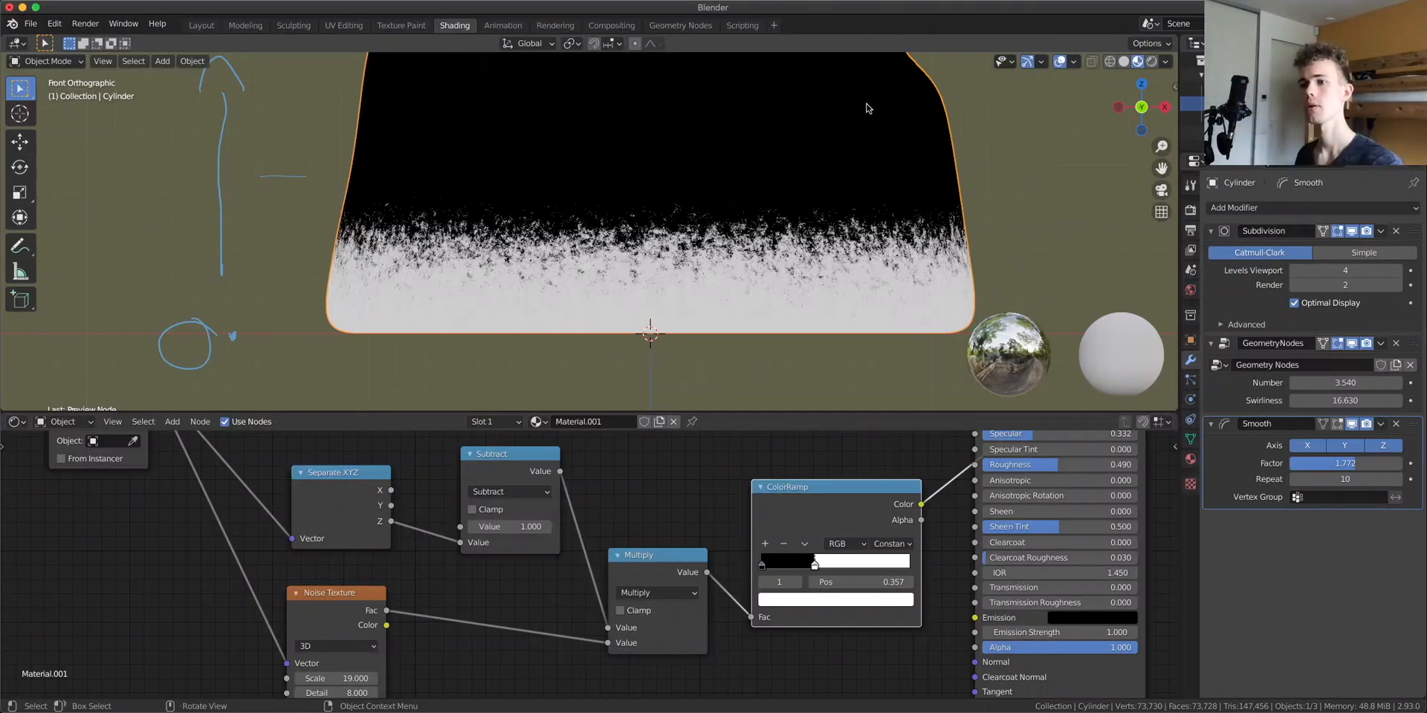
Insert a Mapping node between the Texture Coordinate Object output and the Separate XYZ node
middle_drag(216, 557, 553, 630)
key(shift+a)
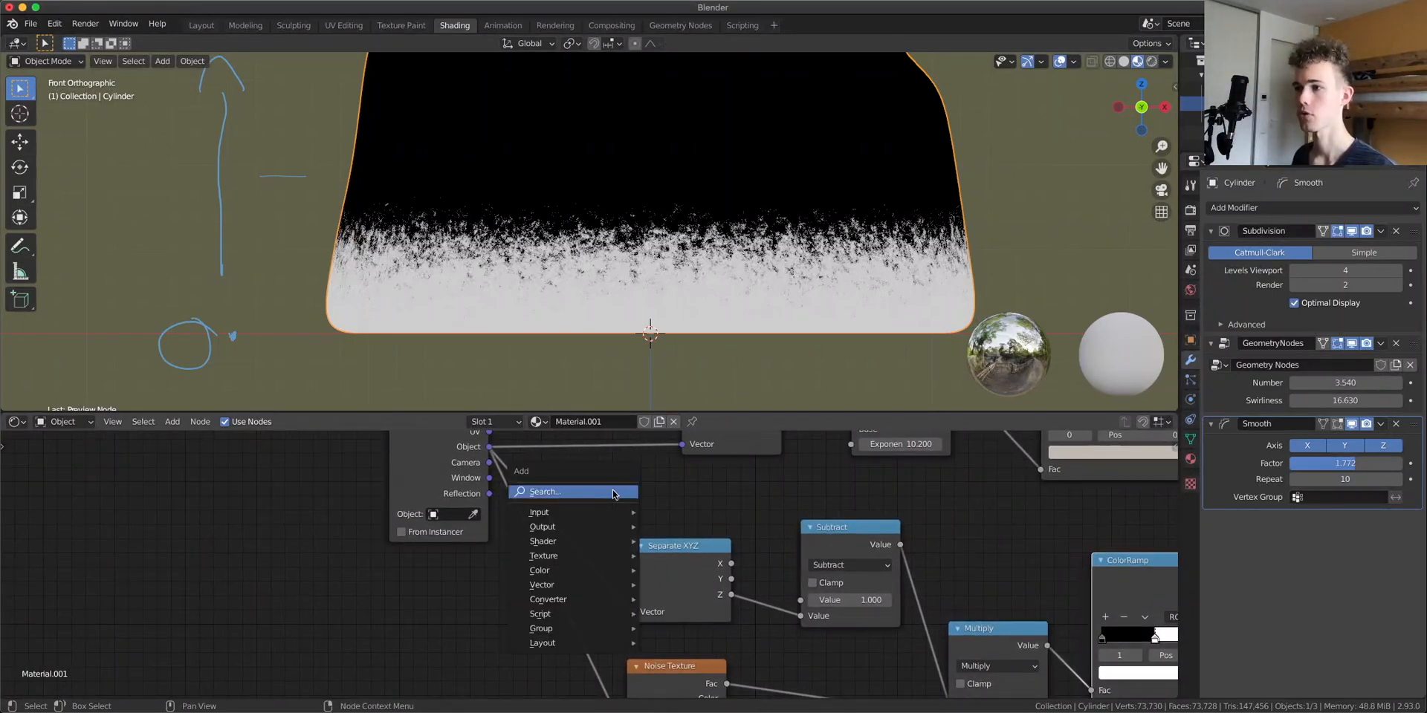
click(613, 492)
text(mapp)
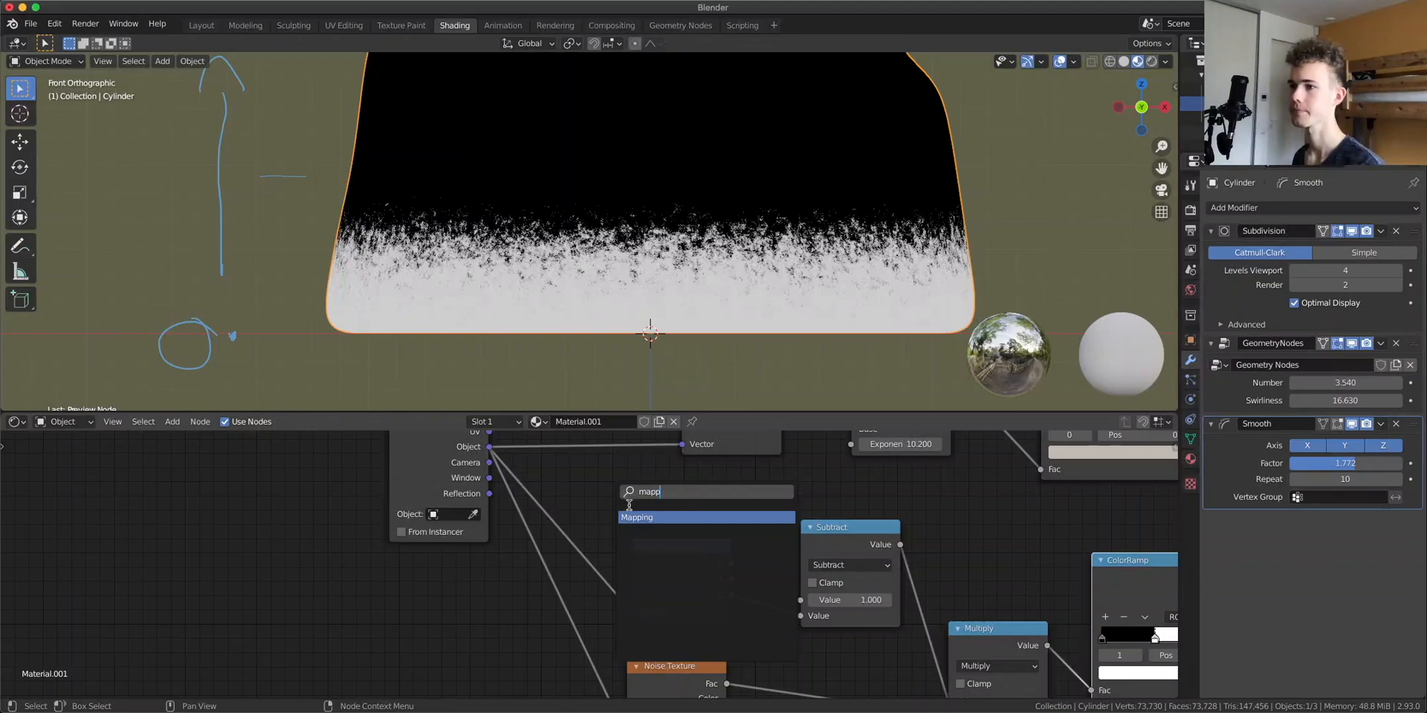
key(Return)
click(680, 554)
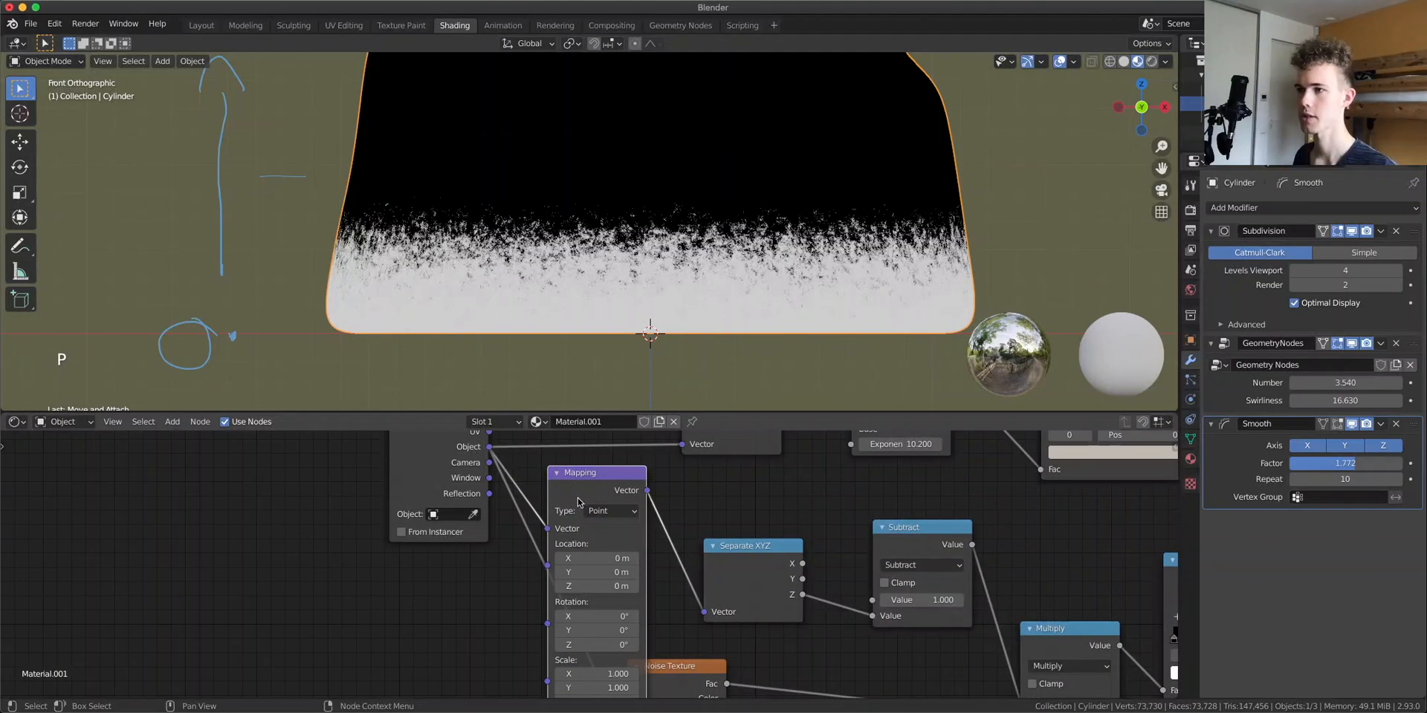
Set the Mapping node's Z scale to 0.15
drag(579, 499, 585, 485)
middle_drag(632, 616, 570, 548)
drag(557, 622, 486, 622)
key(BackSpace)
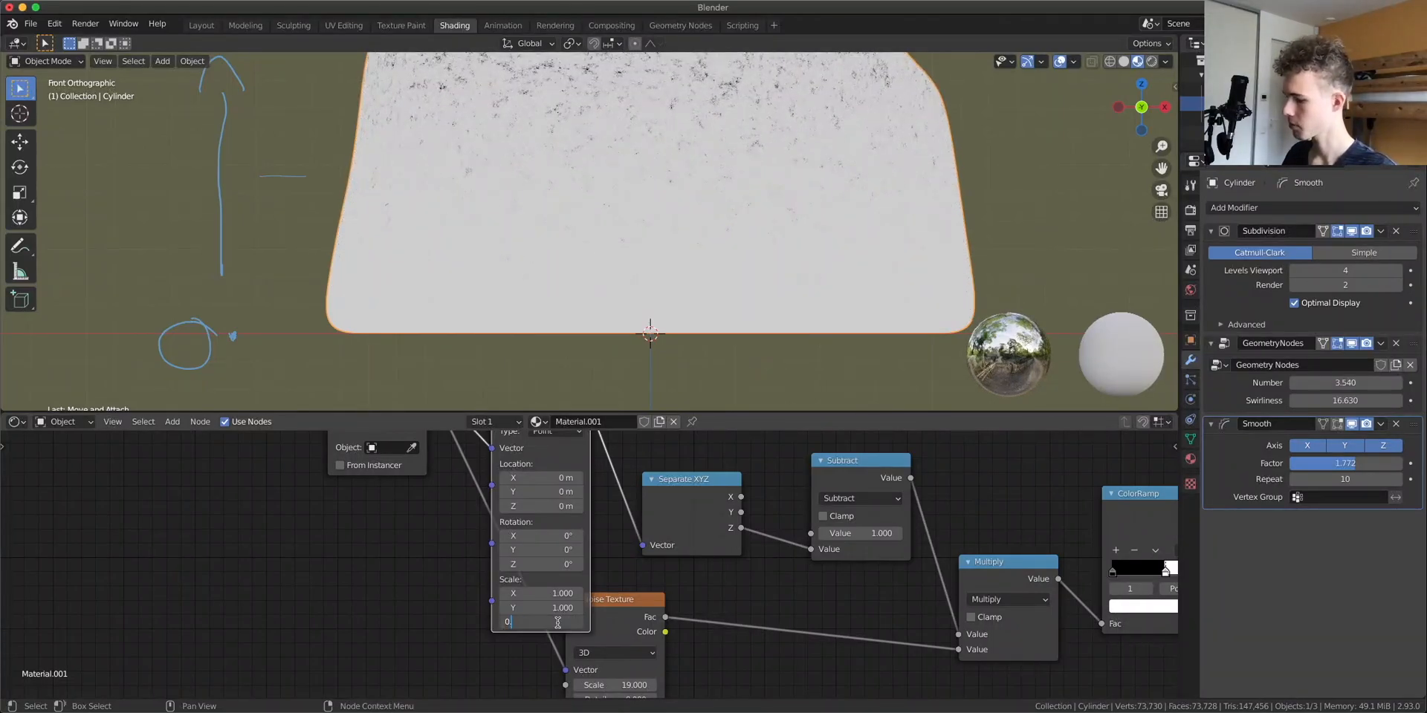
text(5)
key(Return)
Move the noise ColorRamp's white stop to about 0.593 and set the Subtract node's value to 1.06
middle_drag(784, 564, 449, 583)
drag(768, 587, 798, 587)
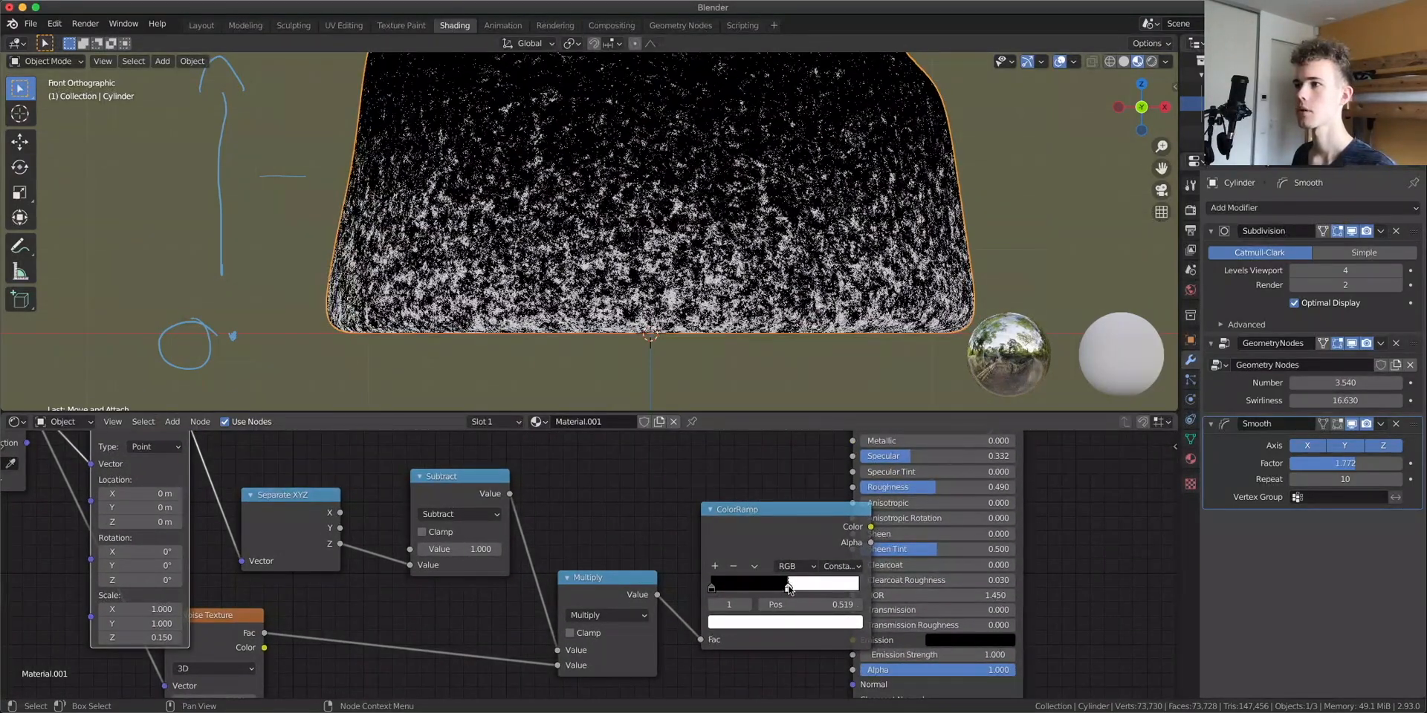
scroll(538, 254, down, 4)
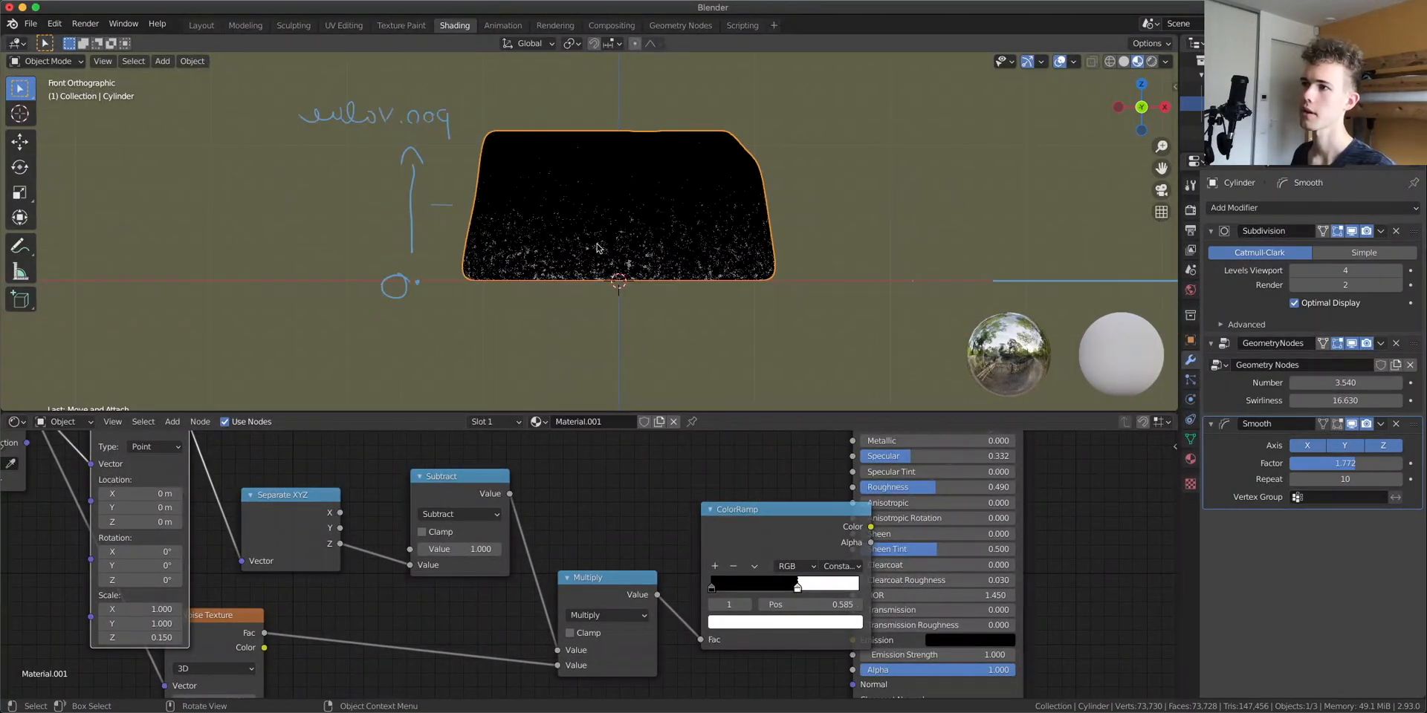
drag(455, 549, 476, 549)
drag(796, 595, 799, 587)
Set the Mapping node's Z scale to 0.2 and rearrange the Mapping and Separate XYZ nodes
scroll(689, 237, up, 2)
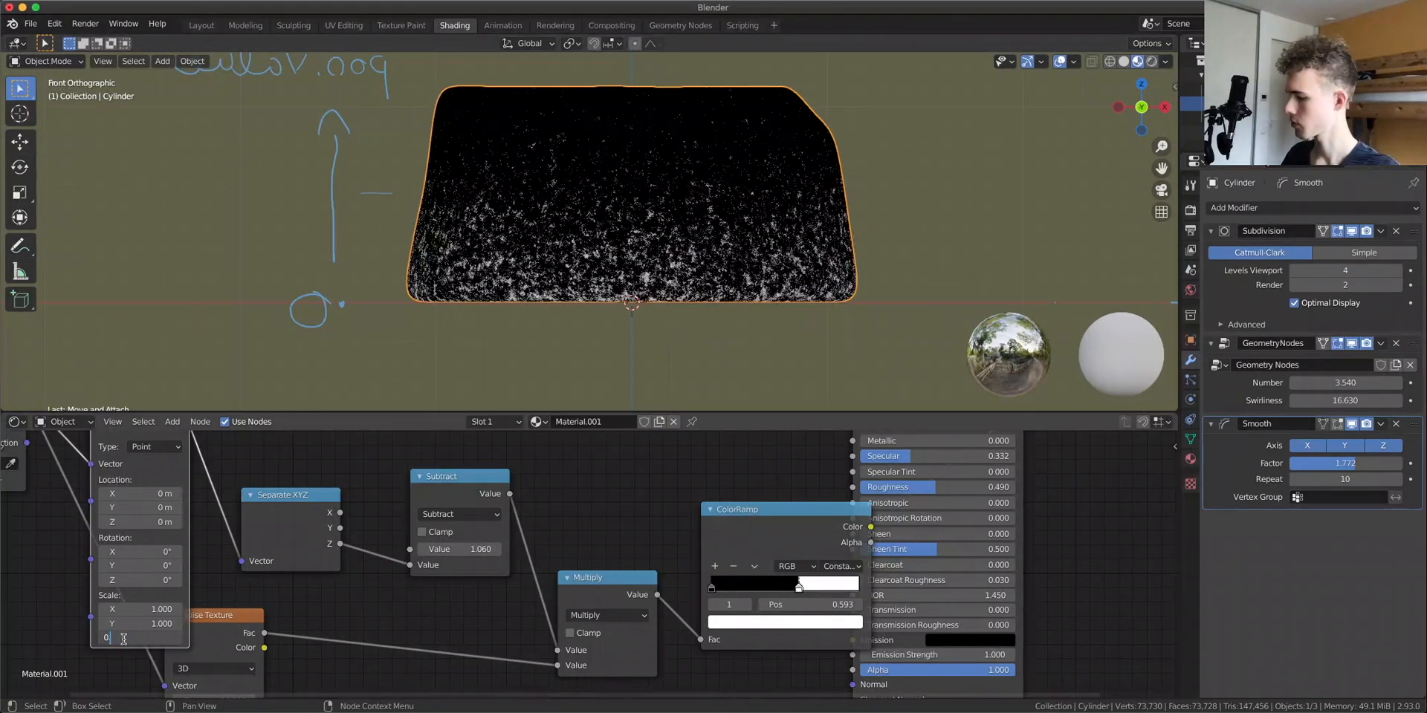
drag(111, 638, 123, 638)
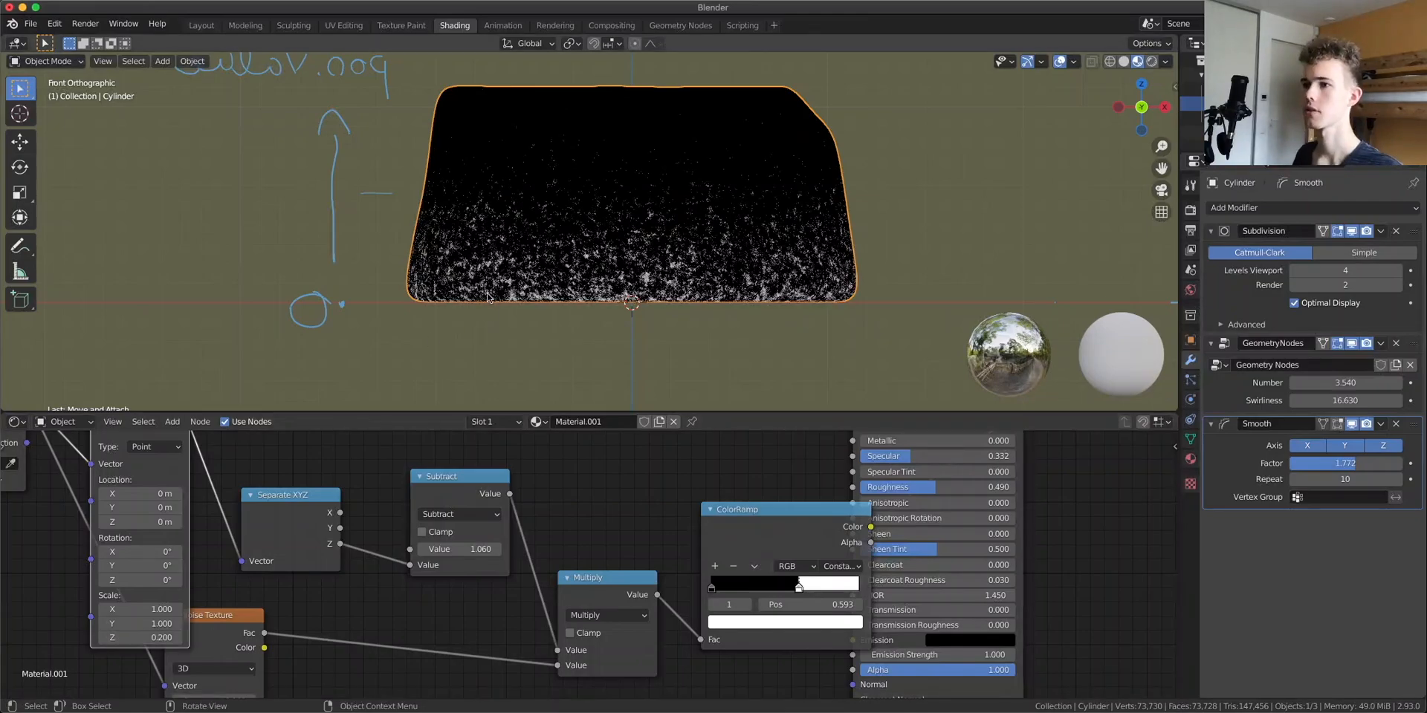
middle_drag(312, 483, 681, 556)
drag(649, 584, 634, 578)
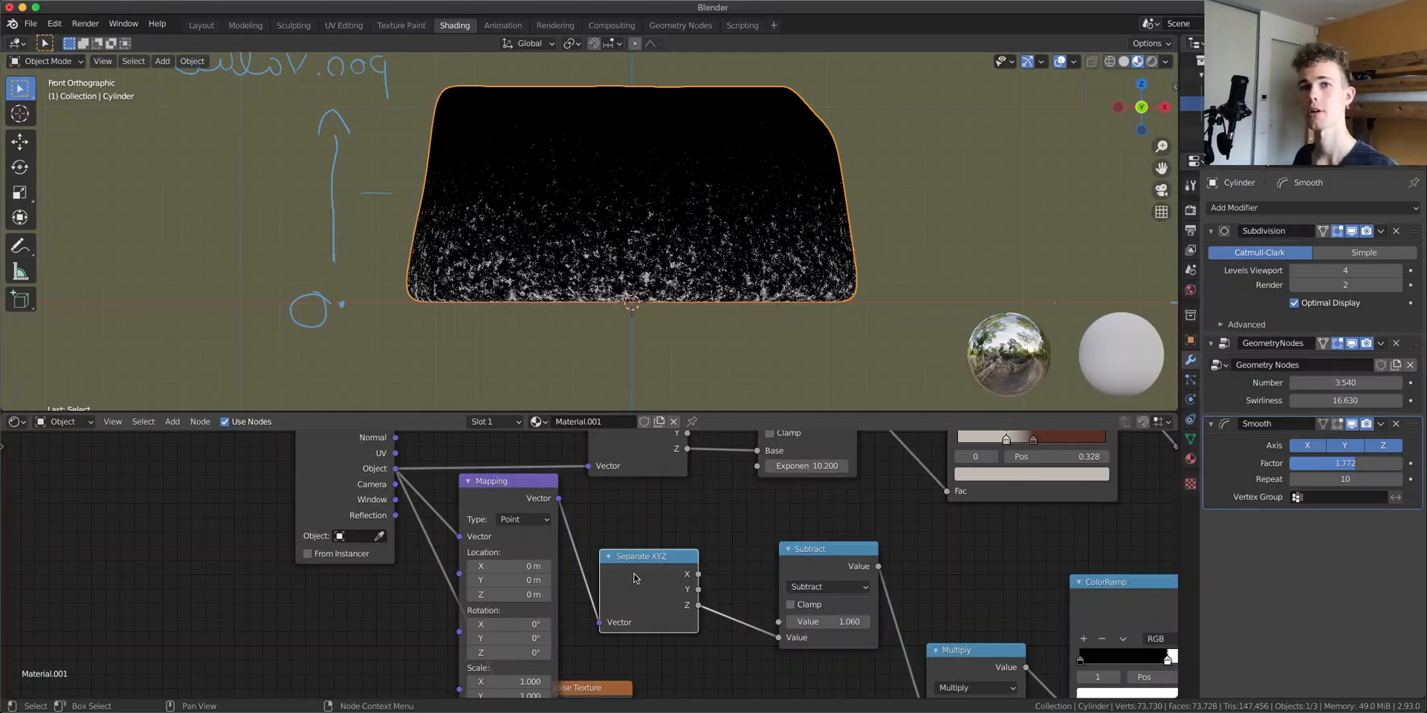
middle_drag(630, 524, 626, 590)
drag(625, 500, 637, 477)
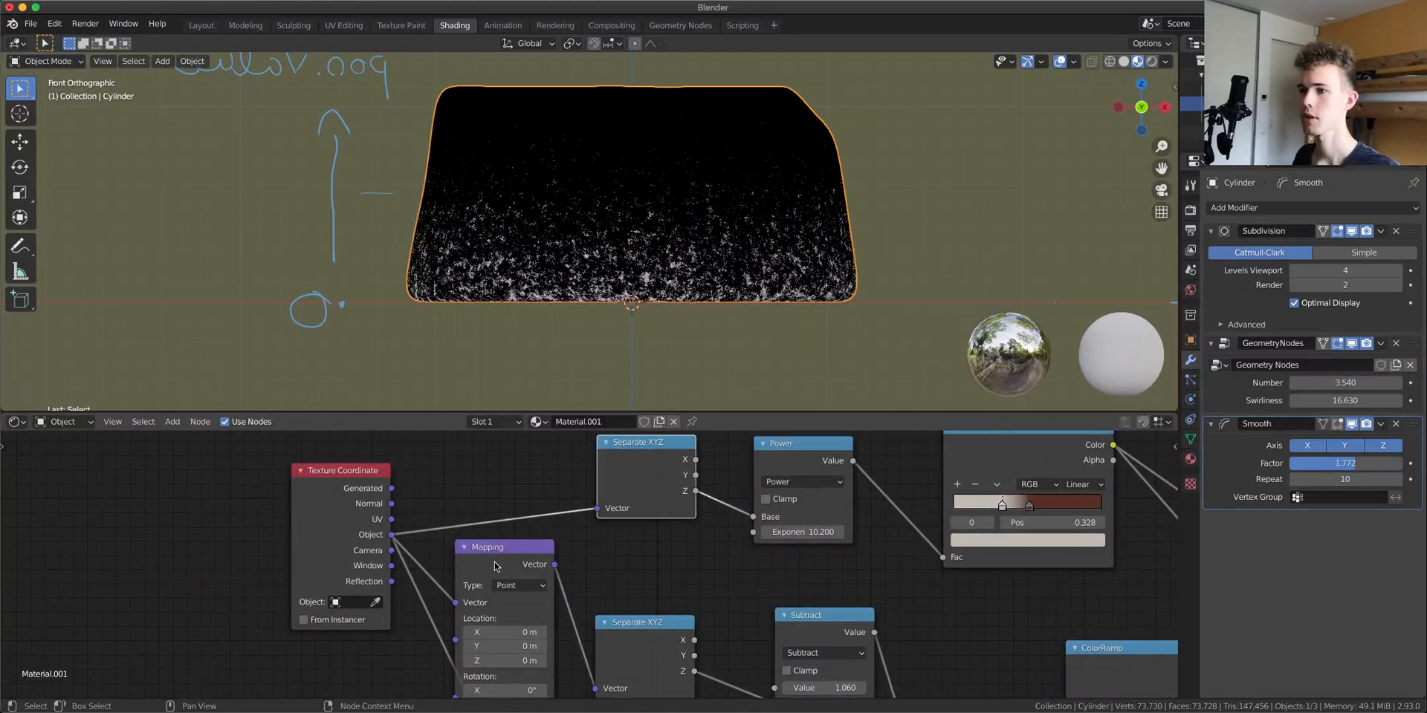
drag(495, 563, 497, 556)
drag(649, 468, 638, 478)
Preview the height-based ColorRamp on the model
middle_drag(817, 507, 407, 527)
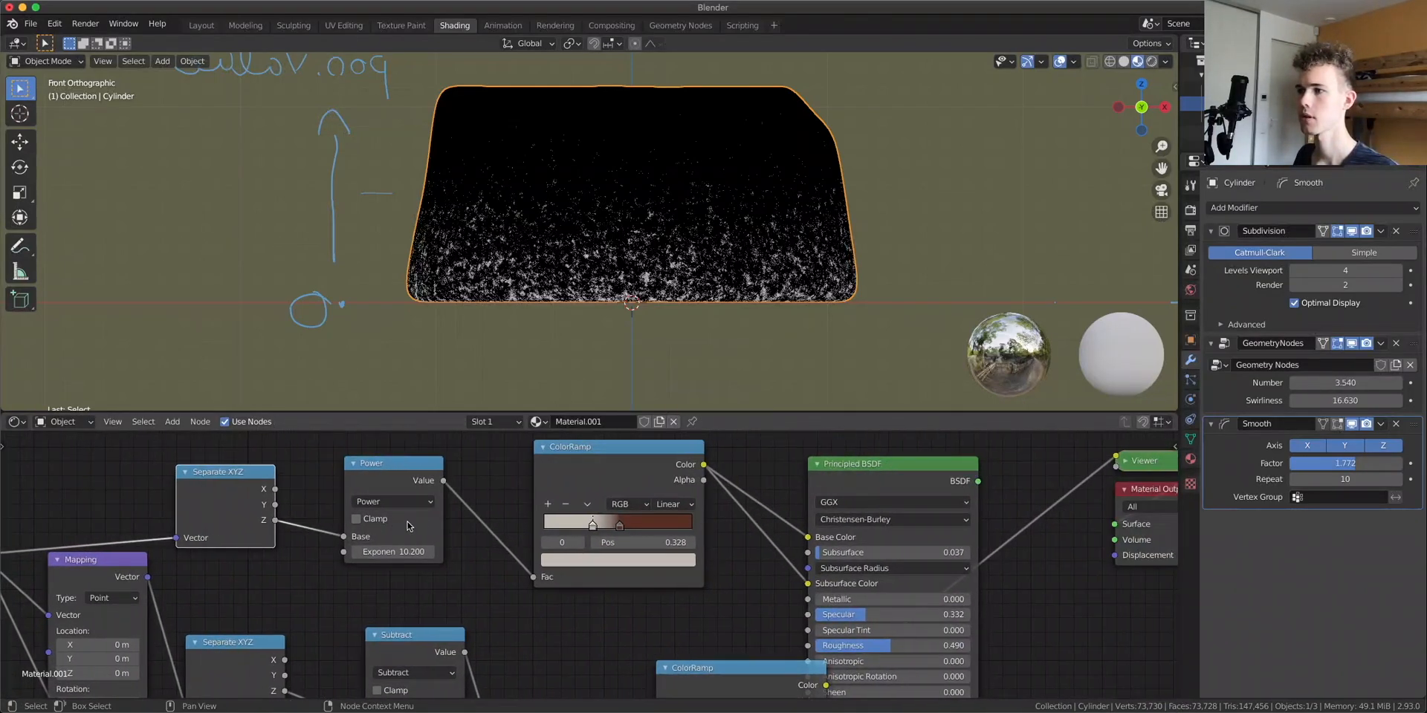
ctrl+shift+click(593, 468)
middle_drag(710, 156, 892, 144)
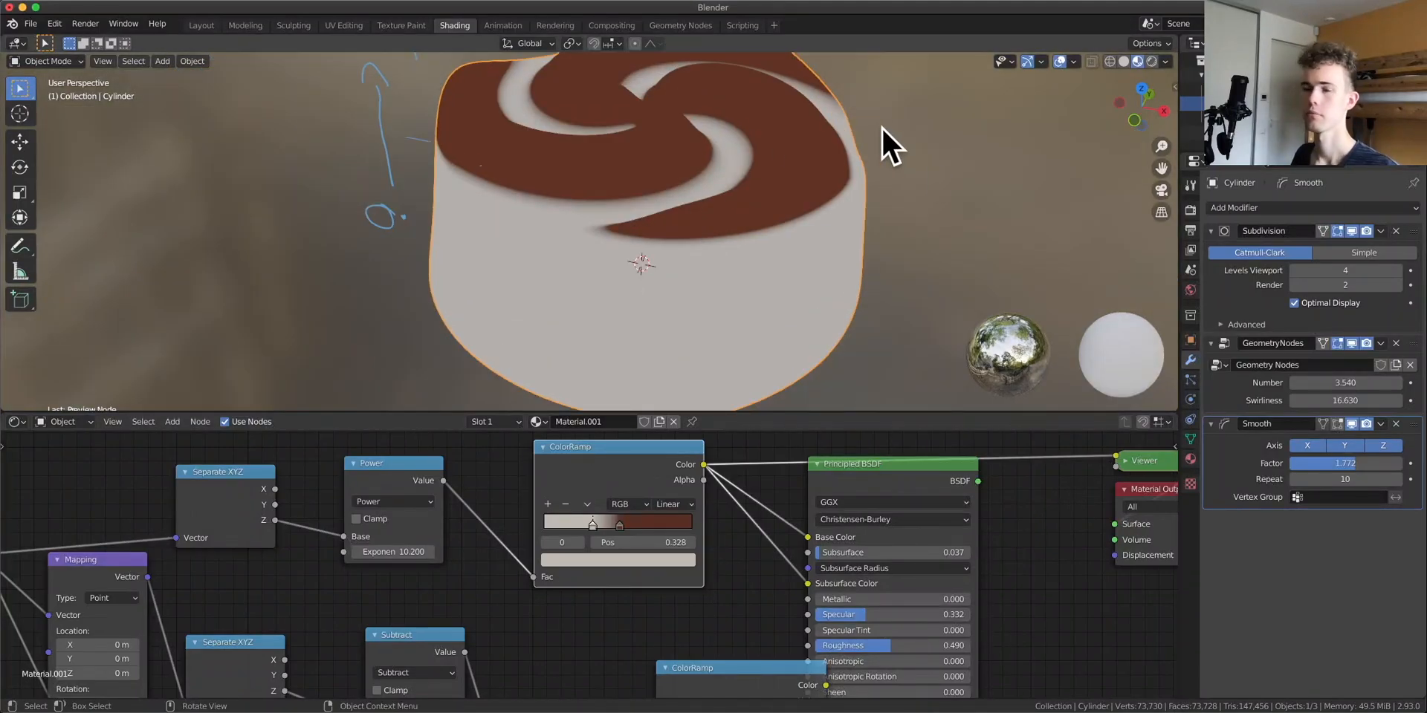
Preview the full Principled BSDF material on the model again
ctrl+shift+click(891, 478)
middle_drag(1060, 583, 462, 560)
drag(585, 514, 988, 513)
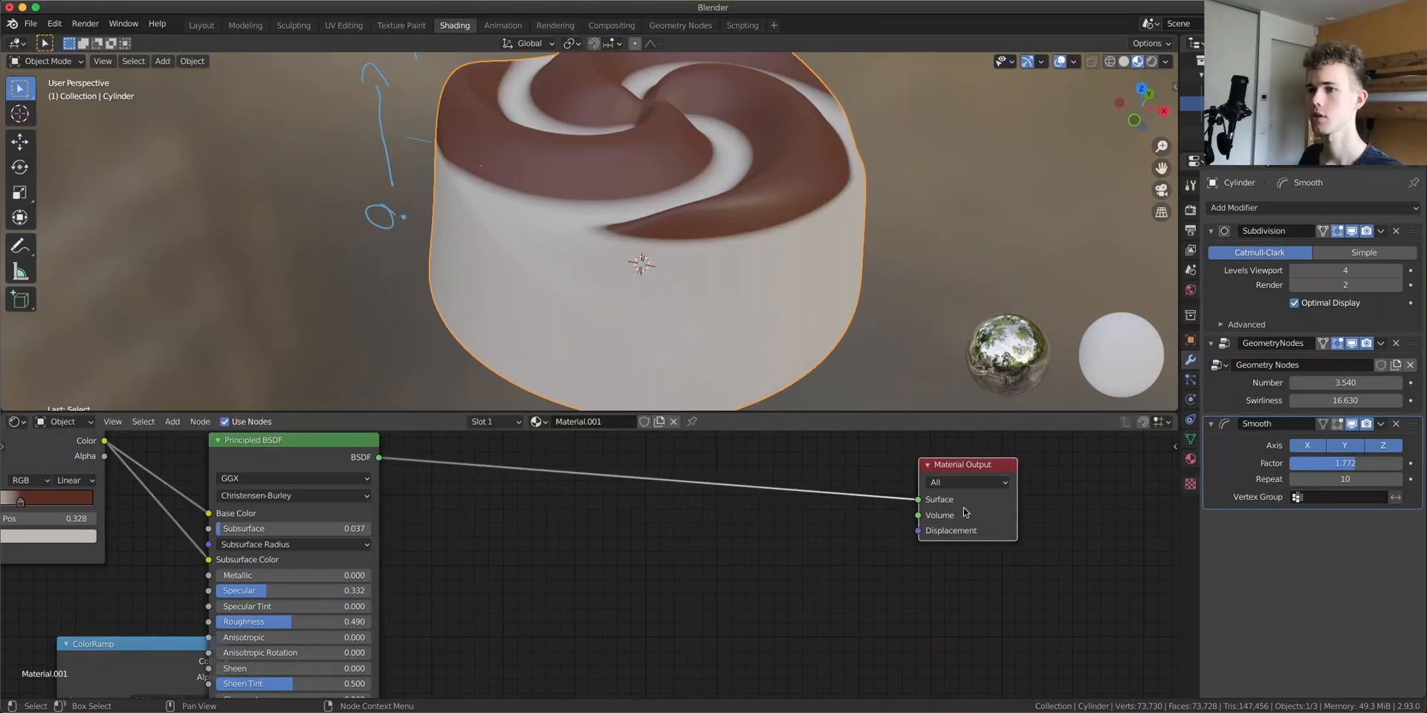
Preview the noise ColorRamp on the model
drag(312, 448, 808, 451)
scroll(370, 588, down, 4)
middle_drag(382, 564, 669, 541)
ctrl+shift+click(595, 565)
Insert a MixRGB node after the height ColorRamp and drive its factor with the noise ColorRamp
key(shift+a)
text(mix)
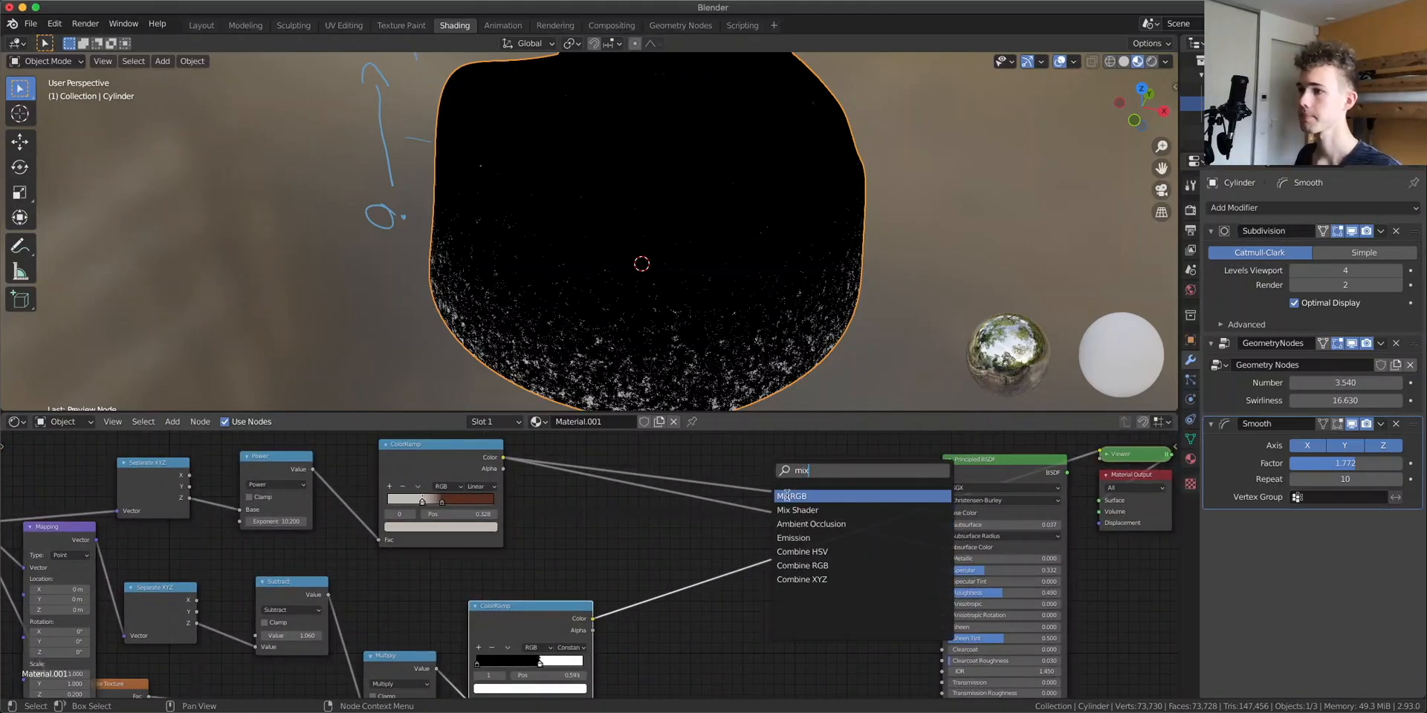
click(786, 496)
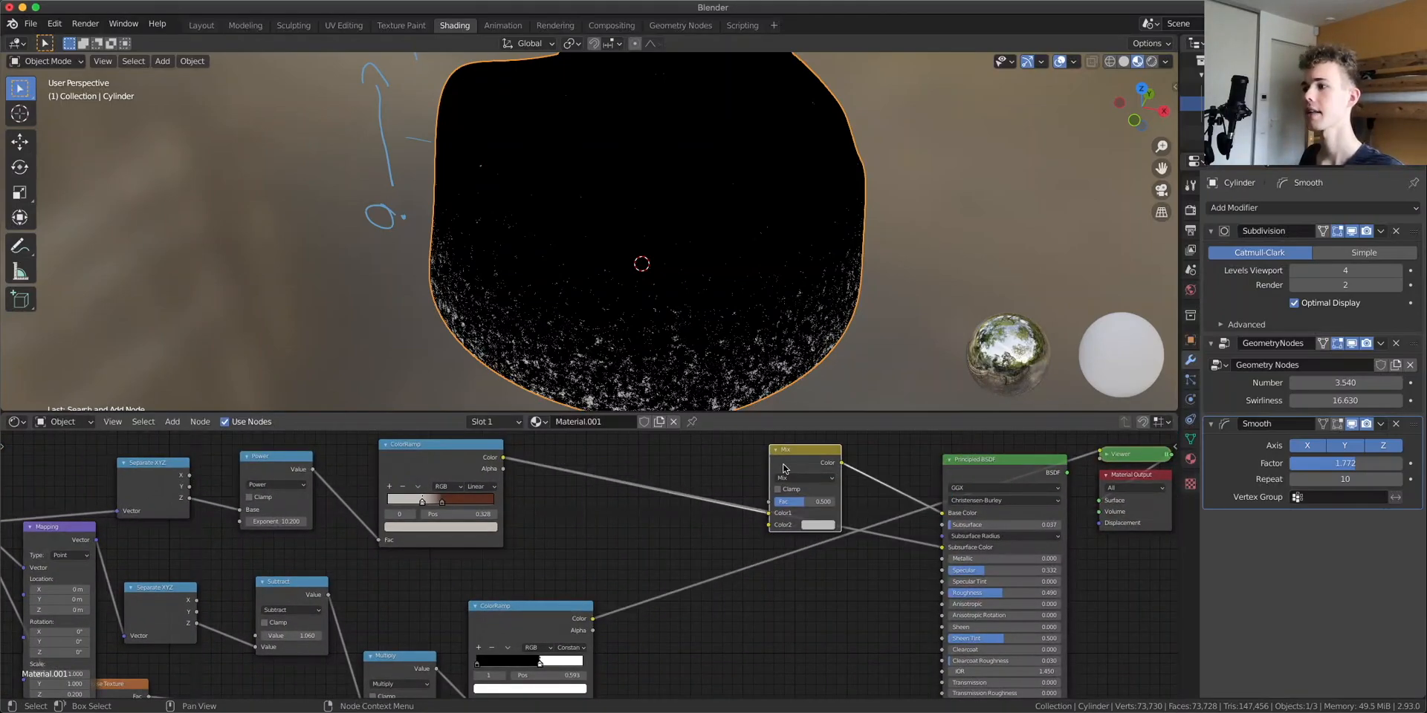
click(760, 463)
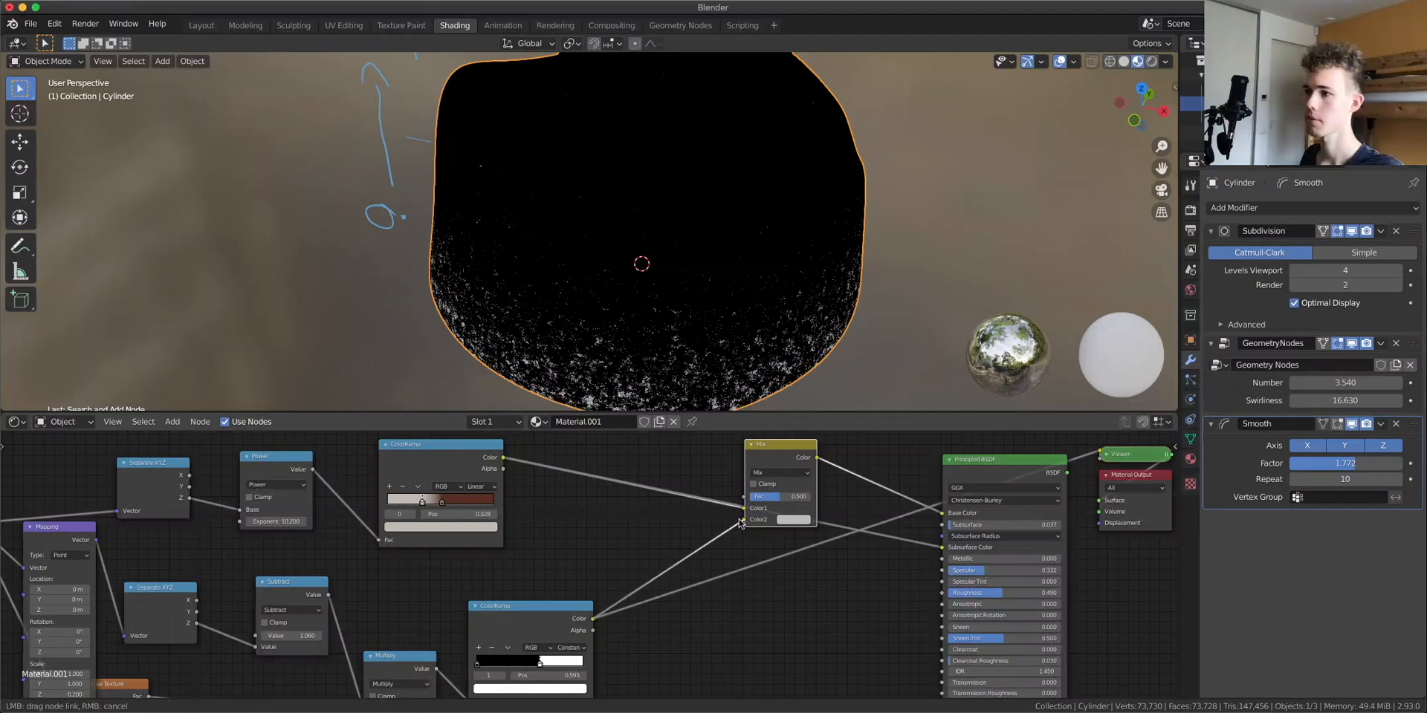
drag(753, 498, 753, 498)
Preview the Mix node and set its Color2 to red
ctrl+shift+click(784, 449)
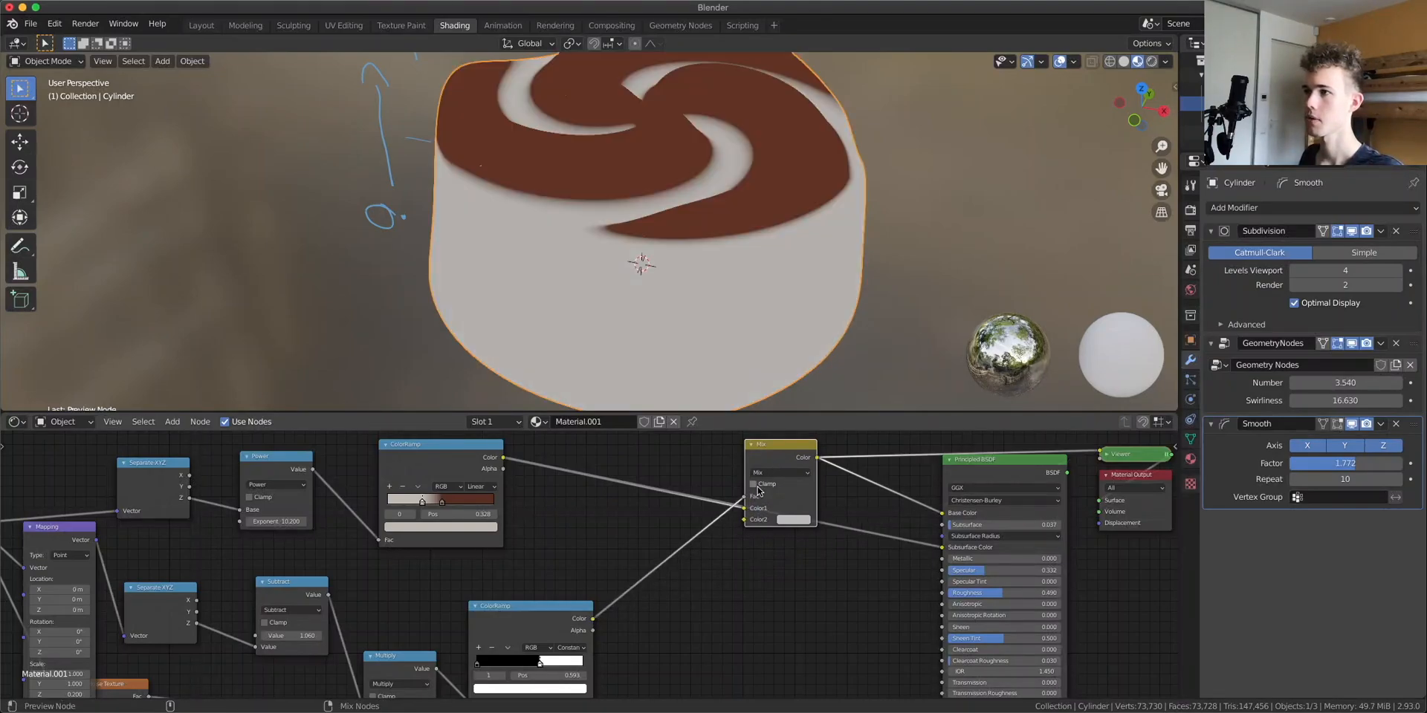
click(793, 520)
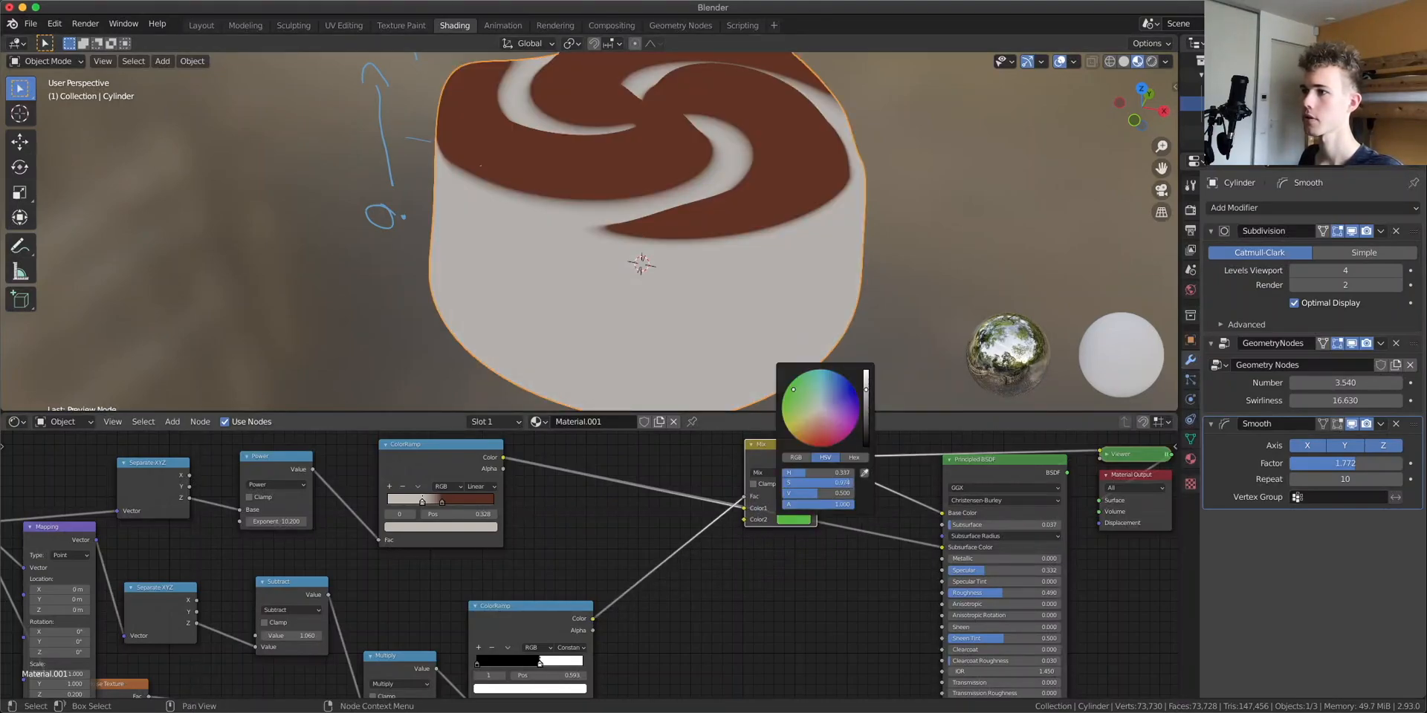
click(866, 375)
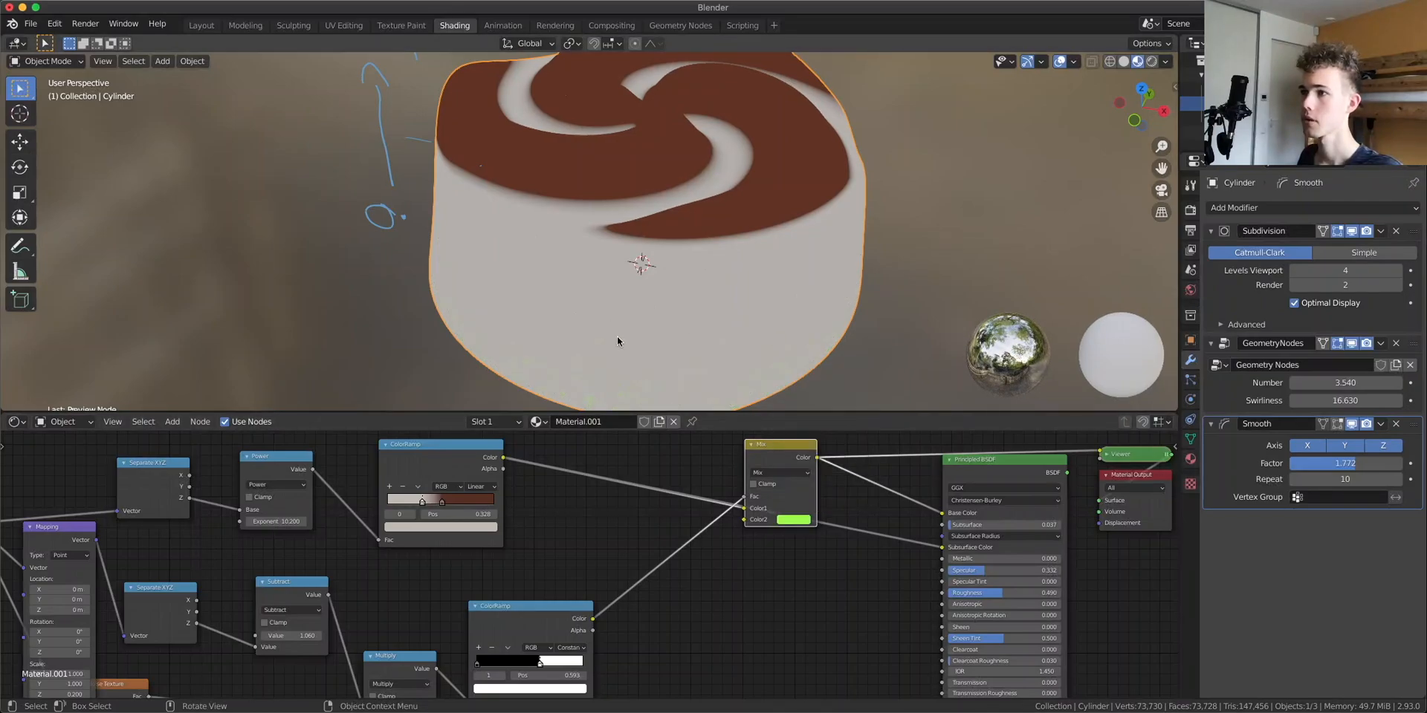
middle_drag(617, 336, 616, 289)
click(793, 521)
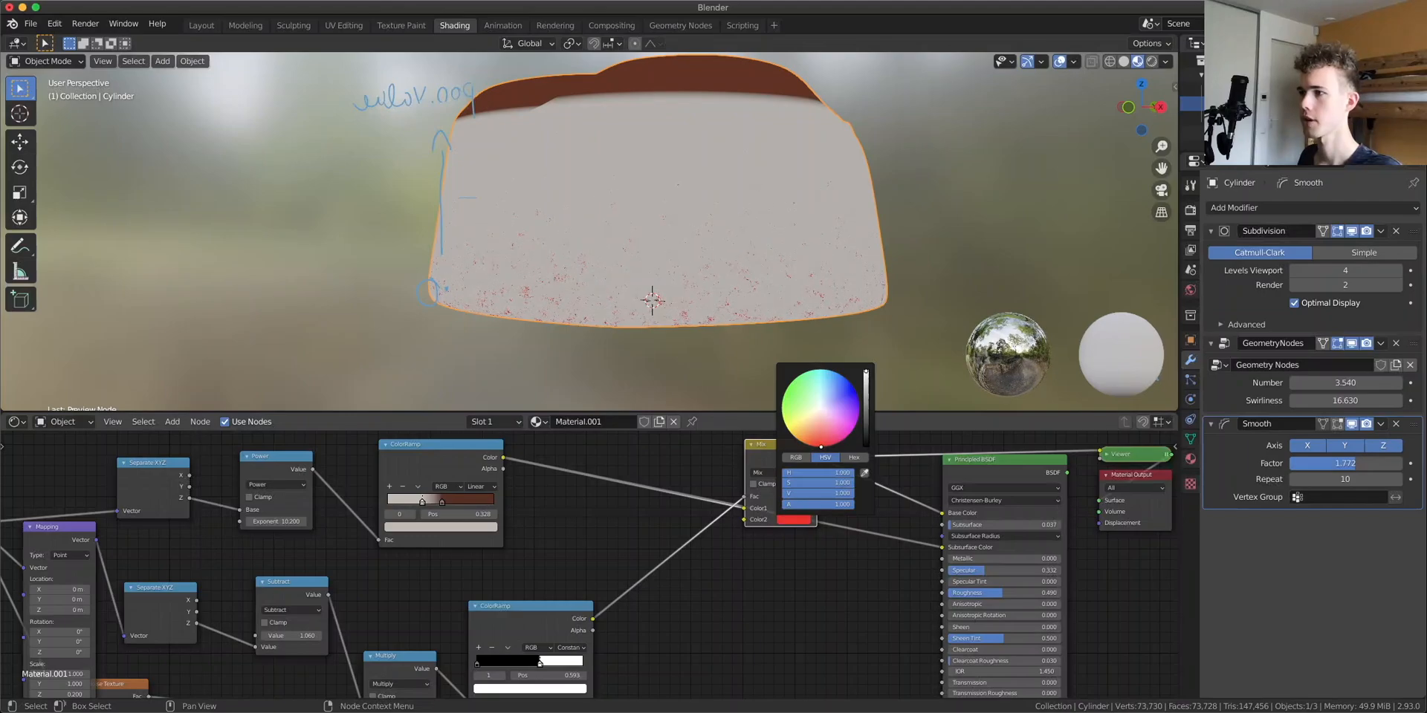
middle_drag(764, 597, 659, 621)
ctrl+shift+click(857, 494)
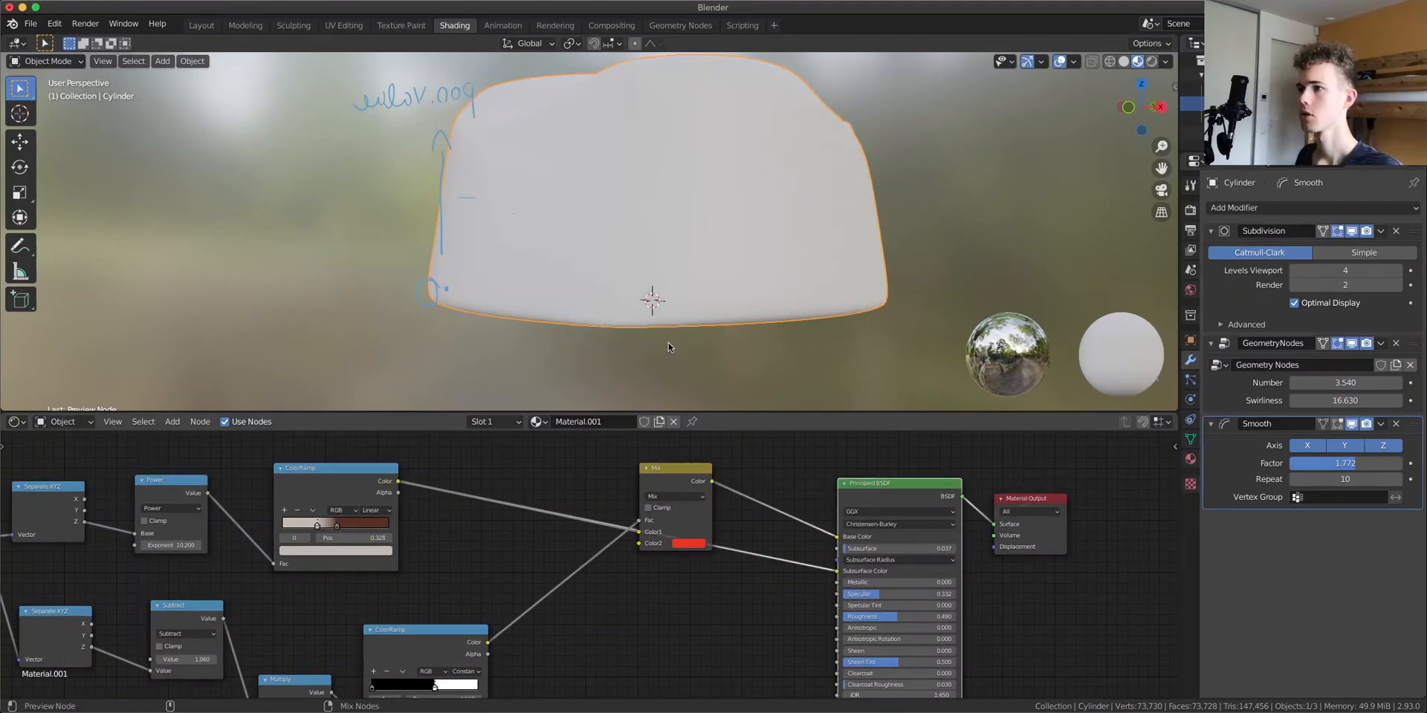
Move the noise ColorRamp's white stop to about 0.566
scroll(653, 300, down, 5)
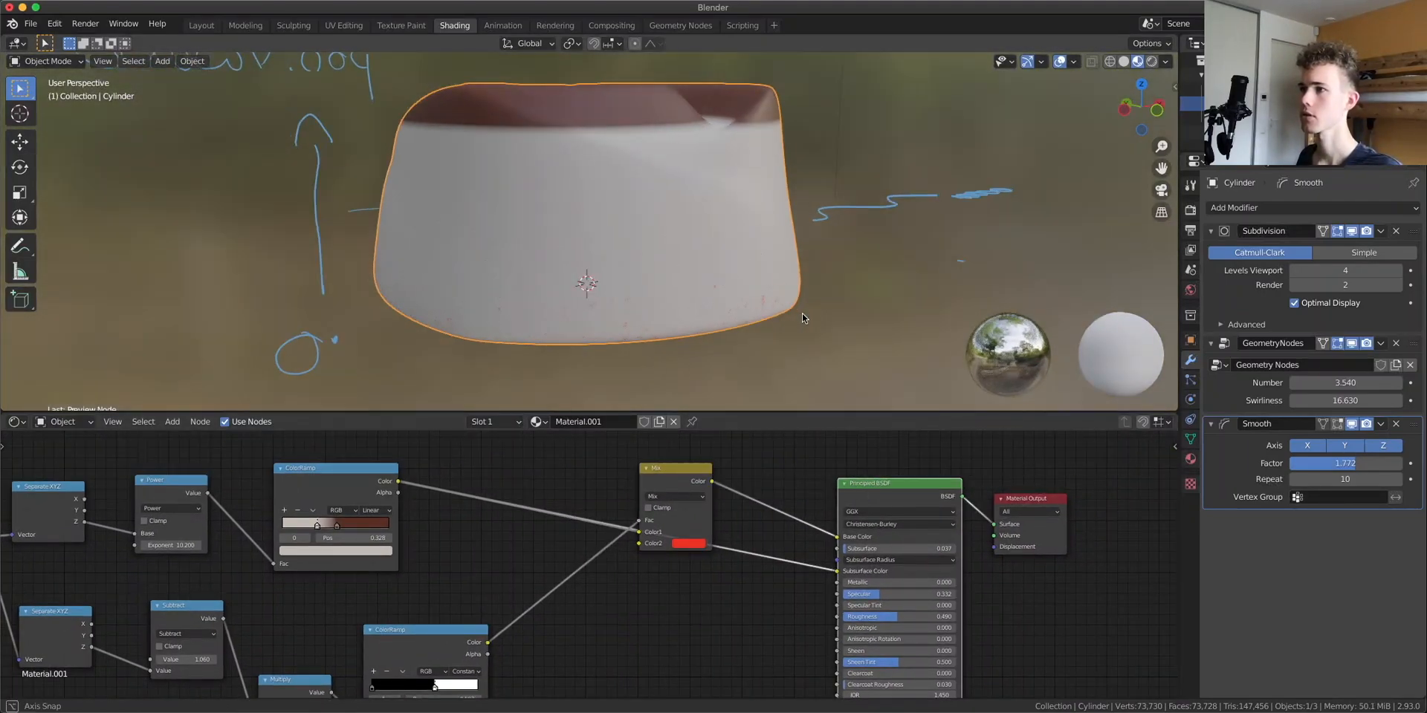
middle_drag(736, 323, 749, 332)
scroll(749, 331, up, 6)
middle_drag(563, 309, 654, 320)
middle_drag(435, 685, 655, 523)
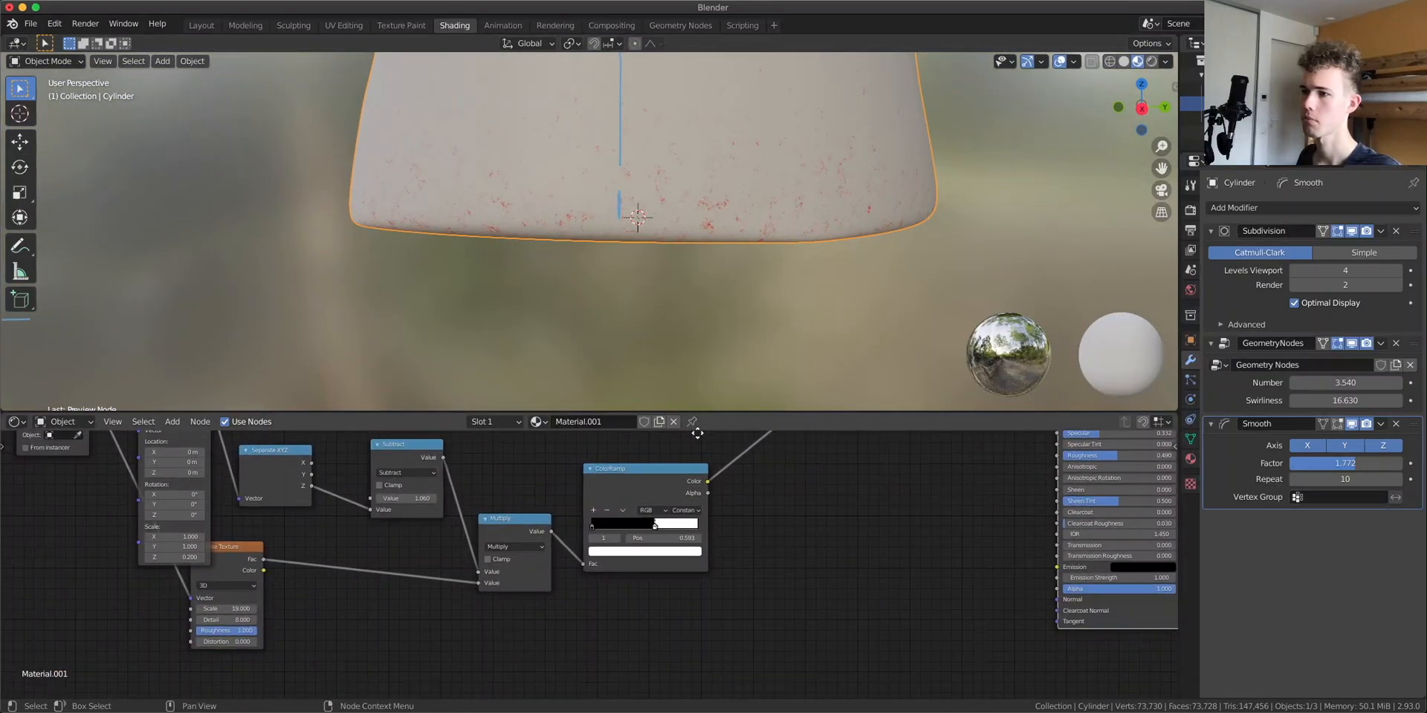
drag(653, 528, 650, 529)
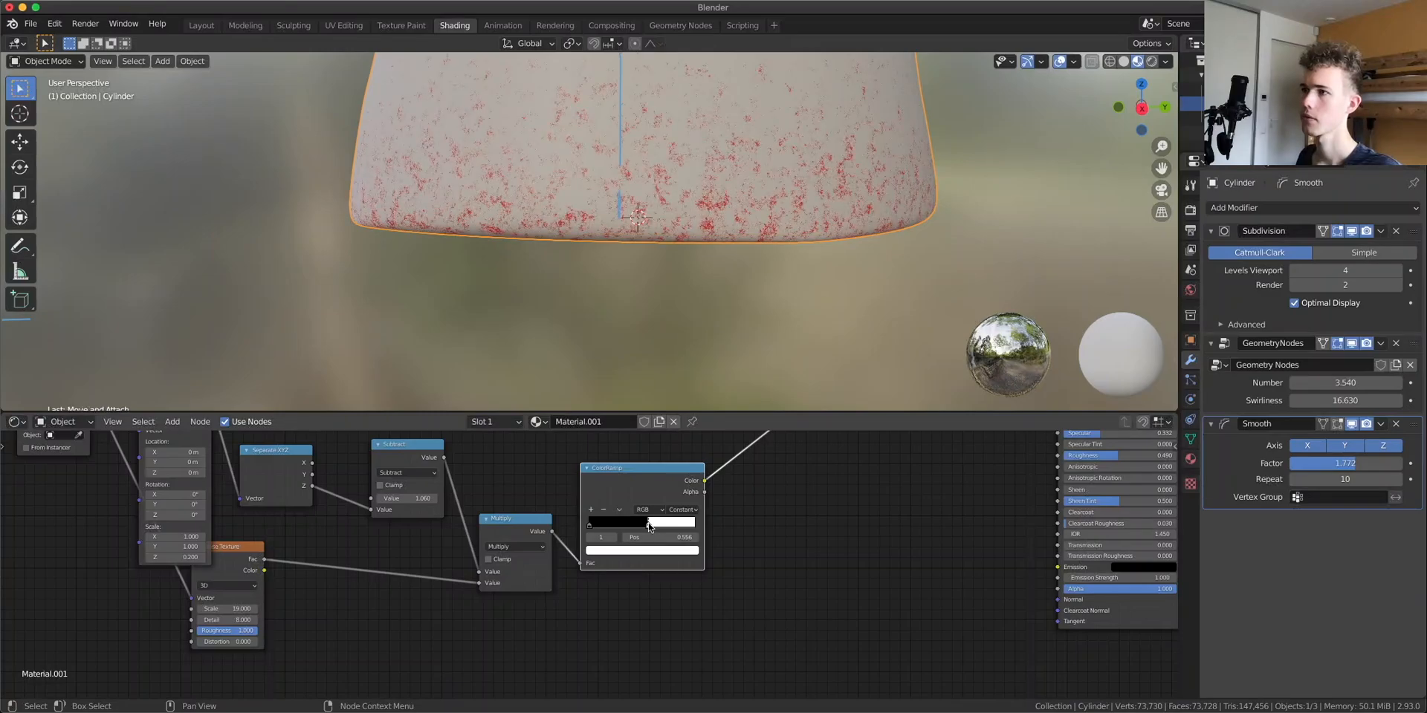
Add a Bump node and connect its Normal output to the Principled BSDF Normal input
middle_drag(712, 153, 639, 284)
scroll(736, 213, down, 4)
scroll(681, 230, down, 3)
scroll(521, 216, up, 5)
scroll(637, 277, down, 5)
scroll(640, 284, down, 1)
scroll(831, 536, right, 5)
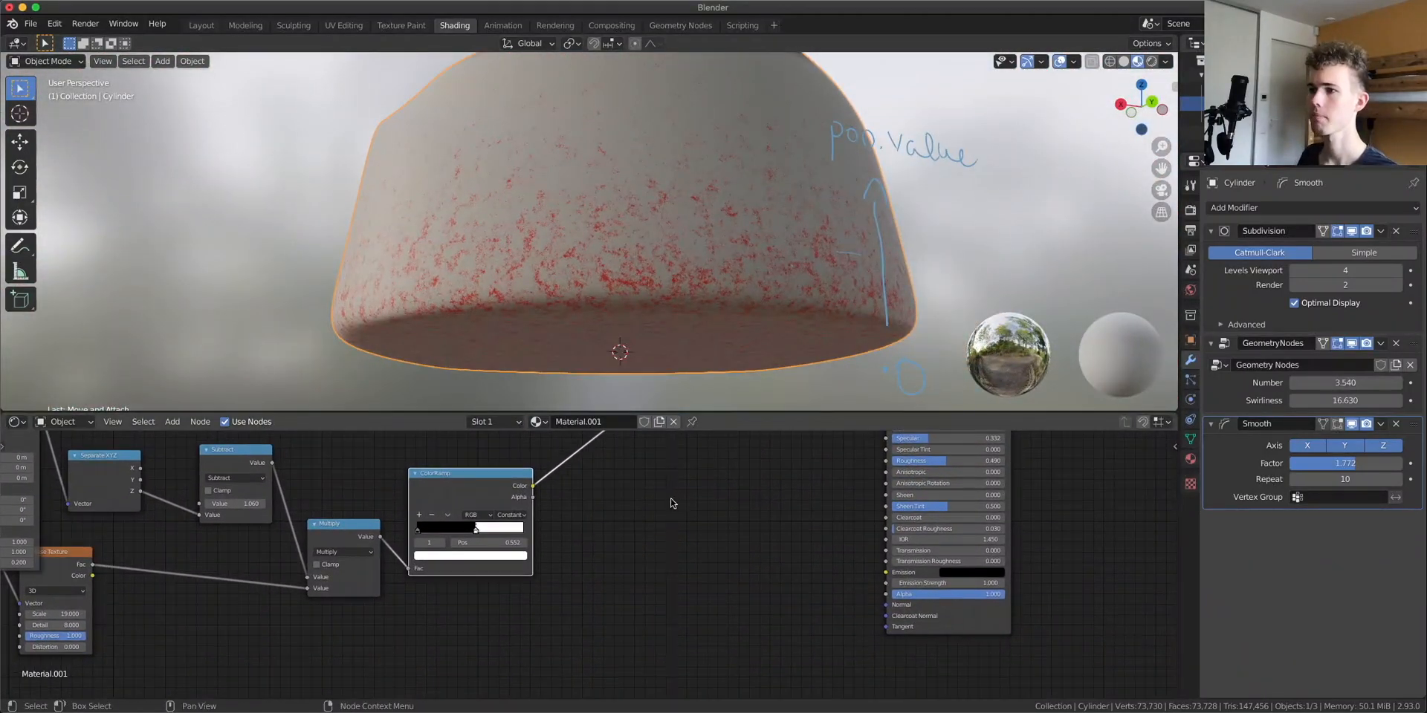
key(shift+a)
text(sbump)
click(752, 528)
click(778, 535)
drag(780, 532, 887, 606)
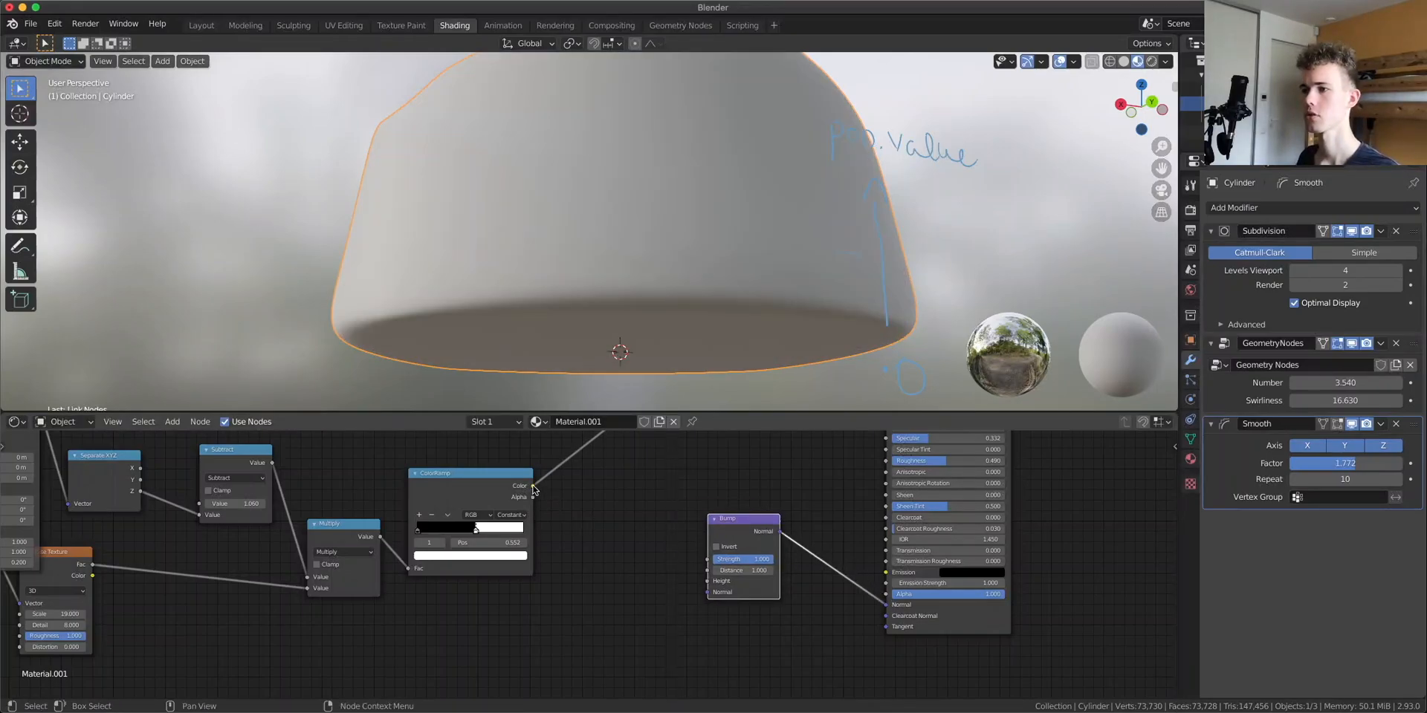
Connect the noise ColorRamp's color to the Bump node's Height and preview the Bump node
drag(533, 486, 646, 549)
drag(718, 583, 718, 583)
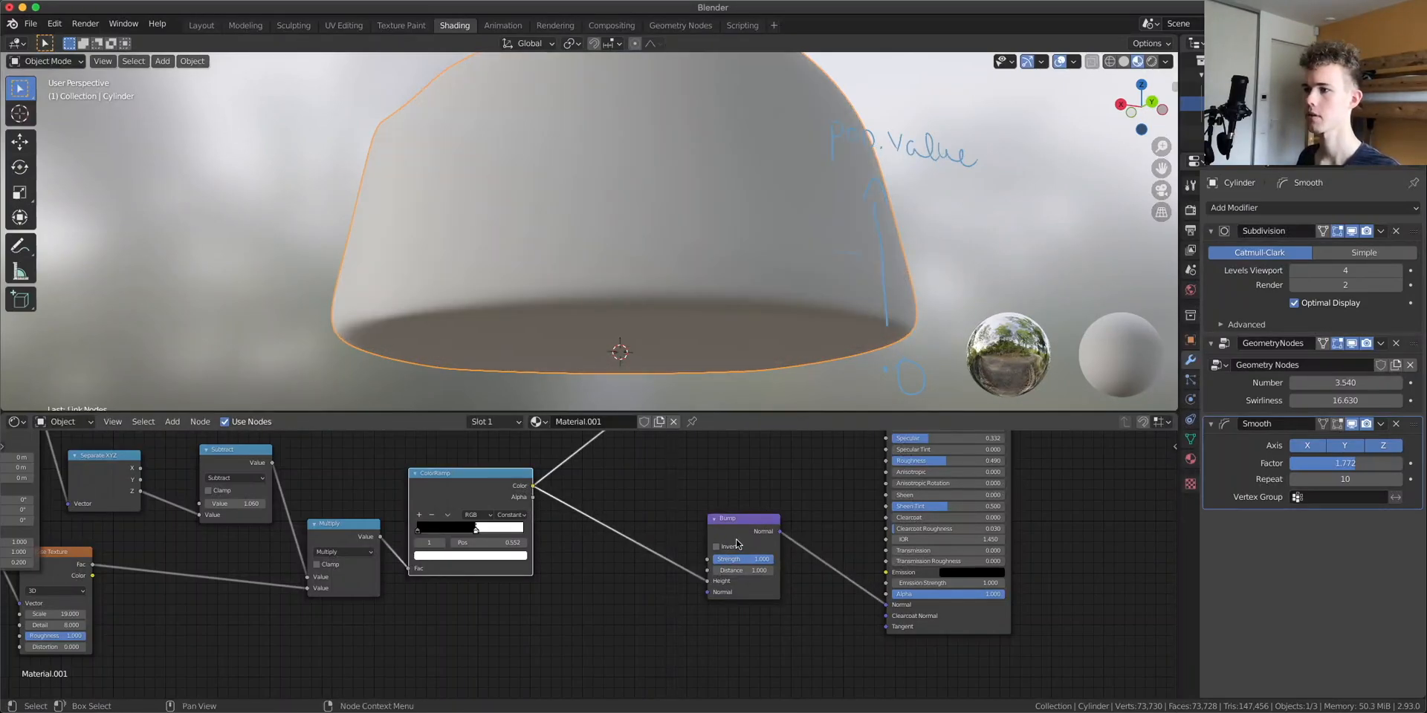
ctrl+shift+click(739, 535)
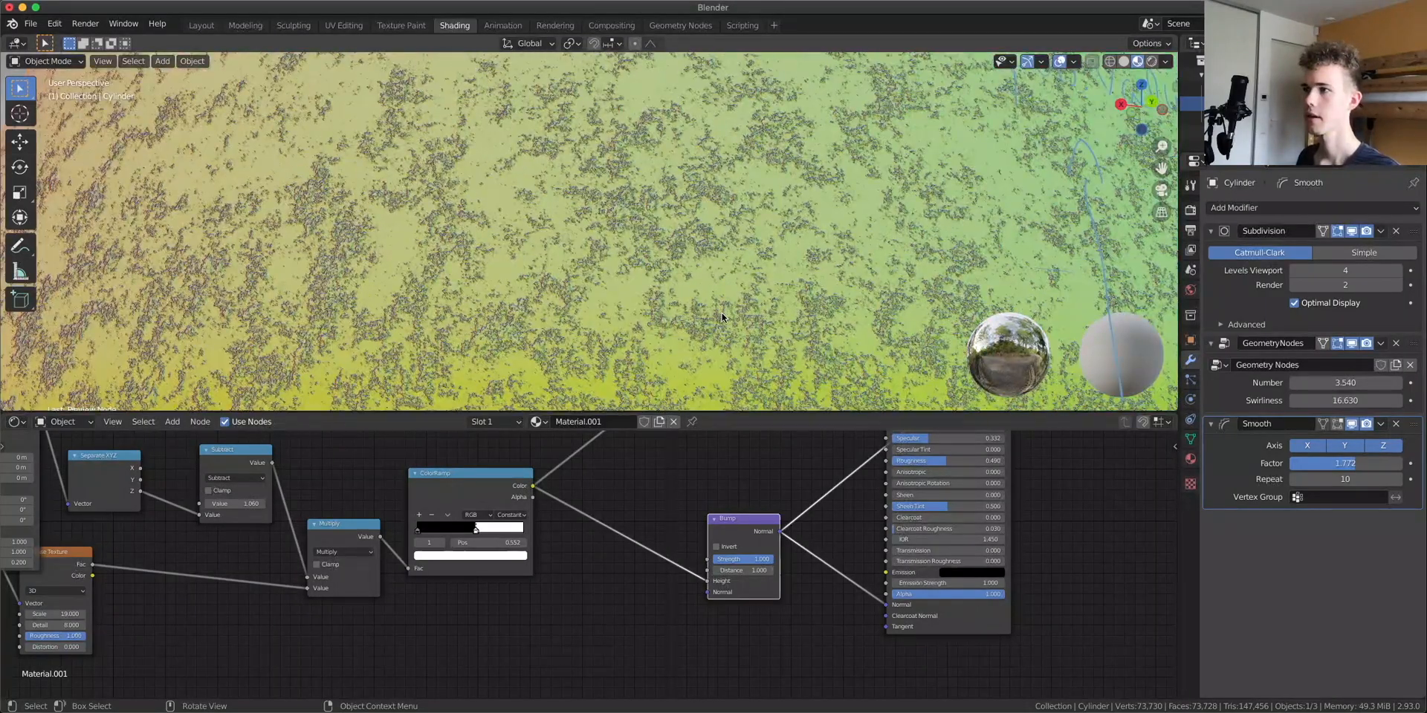
Set the Bump distance to 0.01 and preview the Principled BSDF material again
click(752, 570)
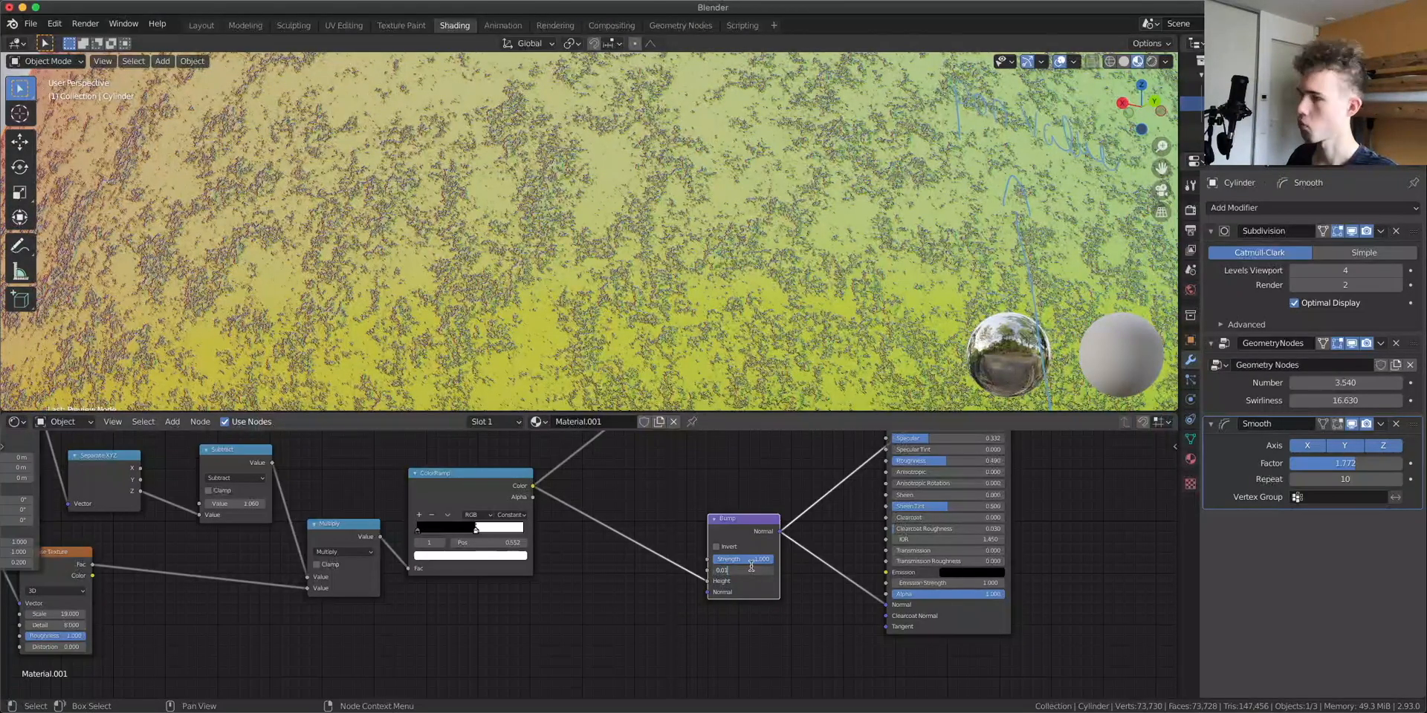
scroll(765, 563, down, 4)
middle_drag(725, 492, 707, 535)
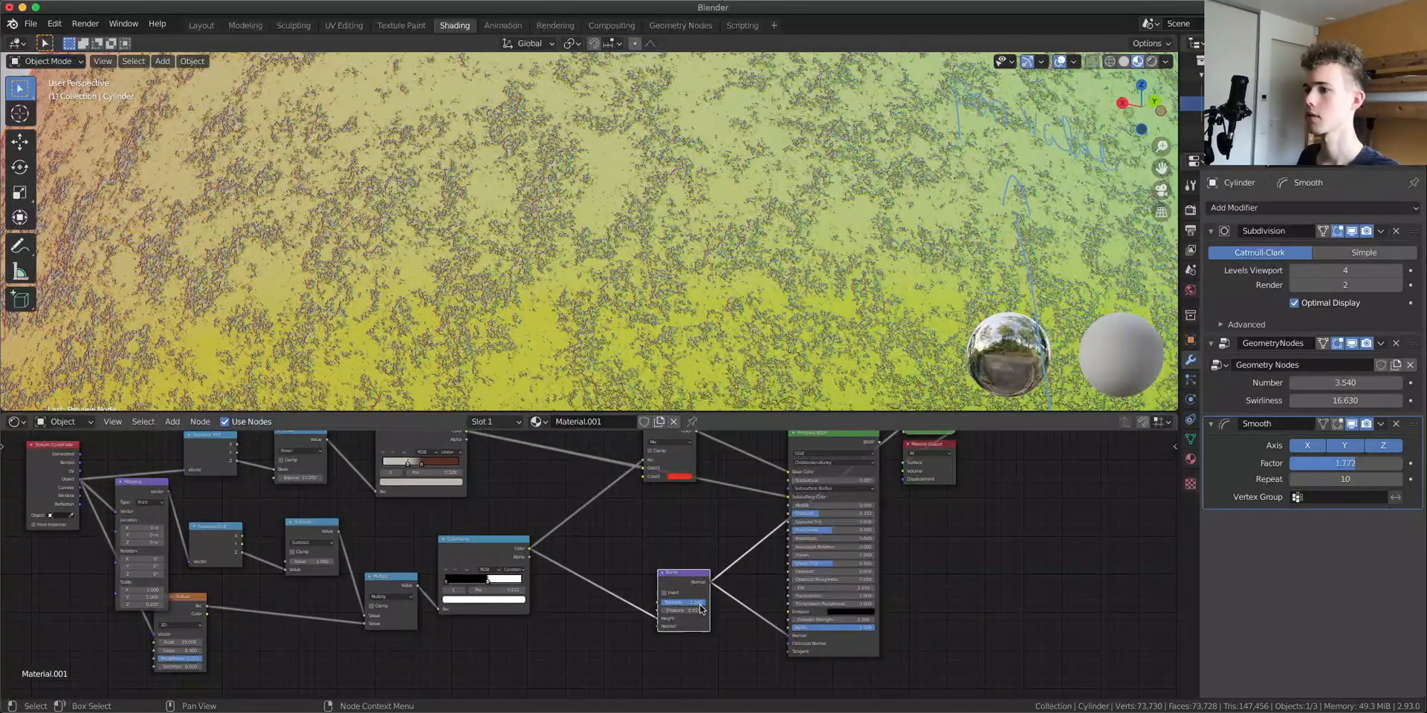
drag(696, 602, 674, 603)
middle_drag(676, 603, 623, 685)
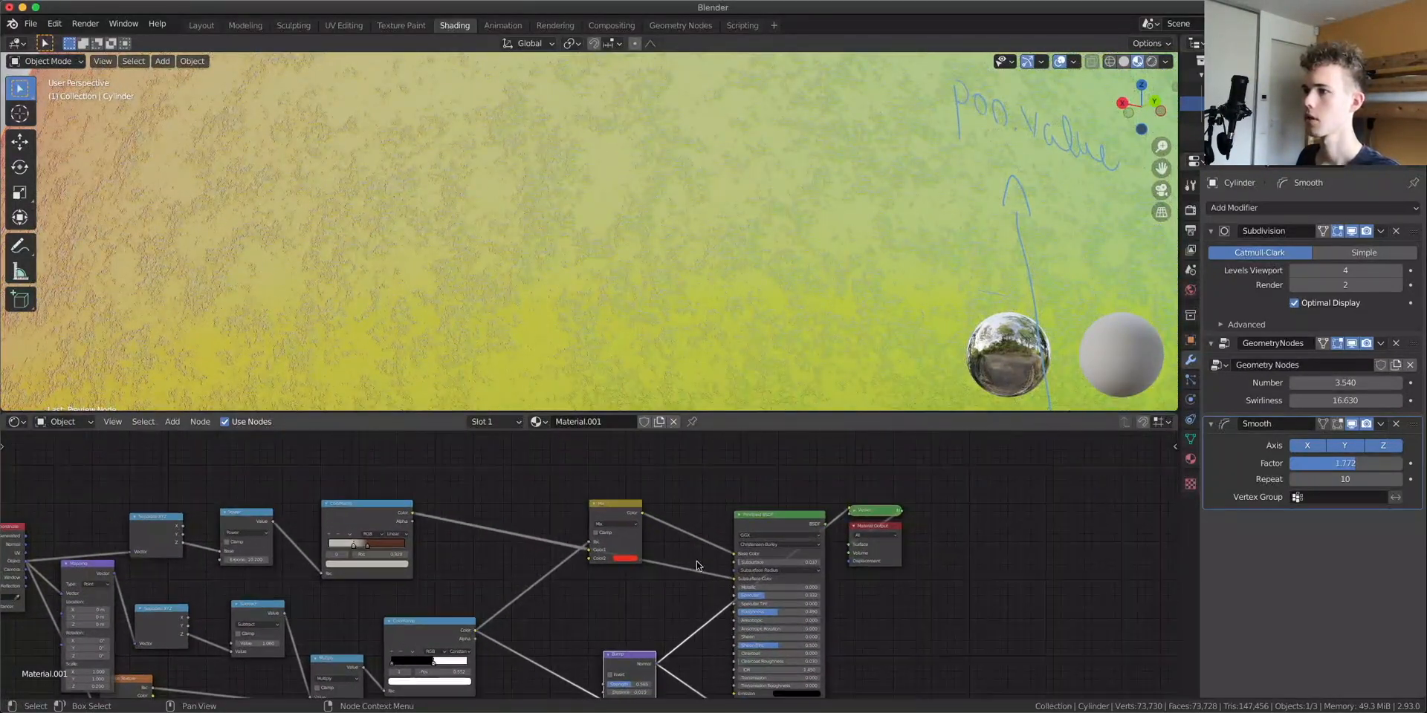
ctrl+shift+click(771, 518)
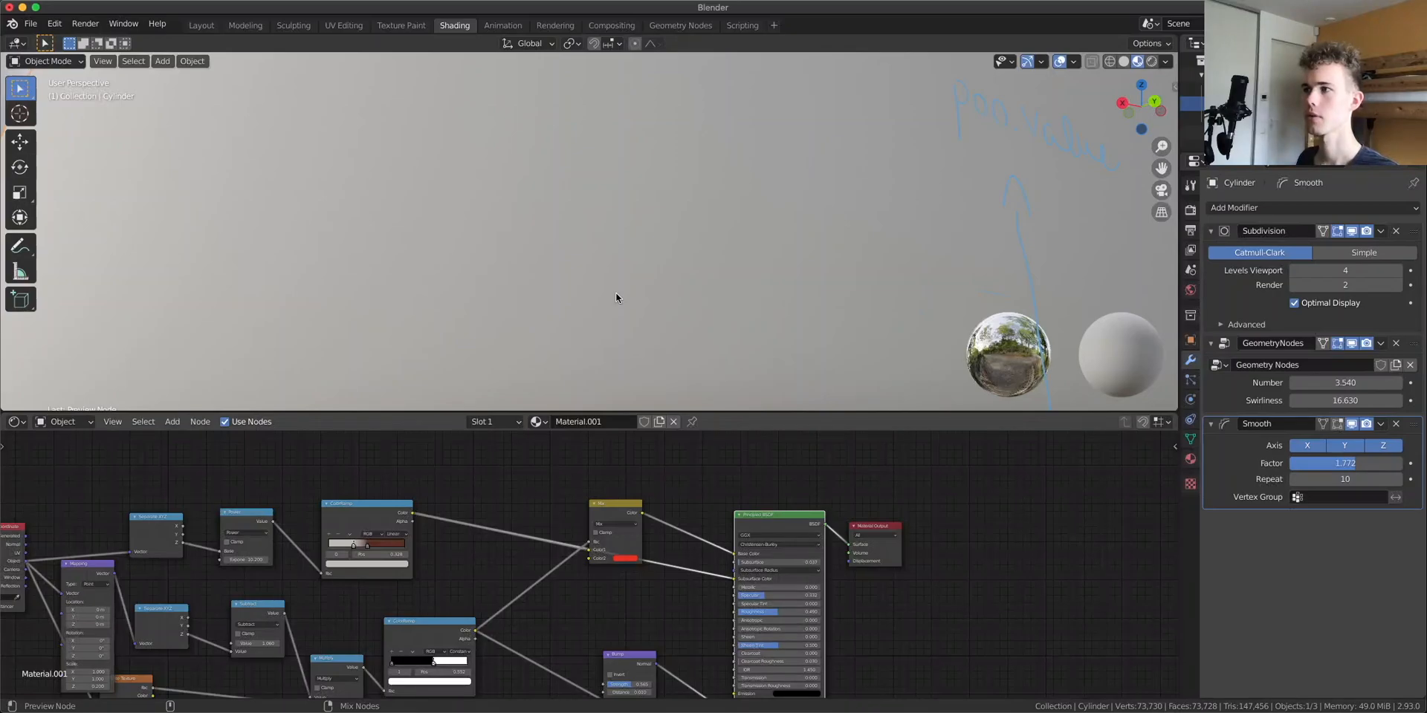
Set the Bump node's strength to 0.2
scroll(721, 303, down, 10)
middle_drag(615, 297, 601, 337)
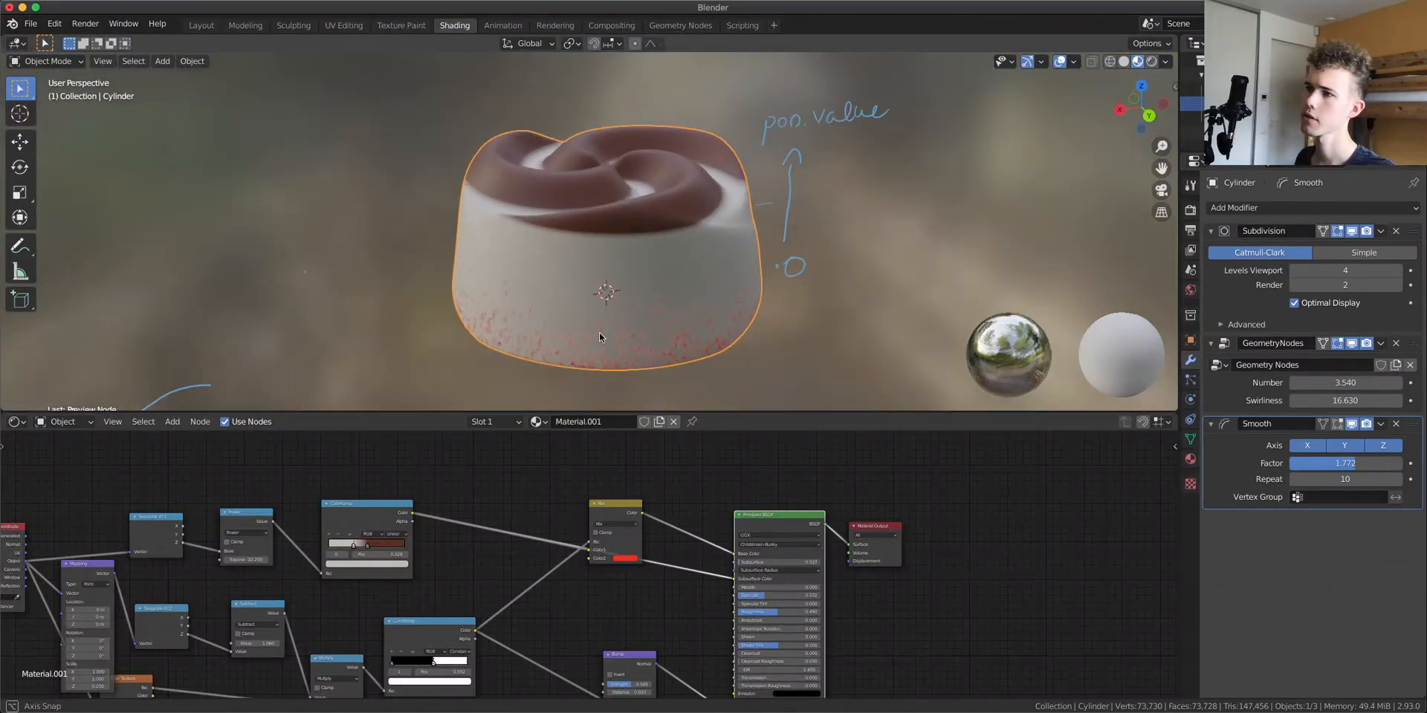
scroll(599, 337, up, 6)
middle_drag(677, 594, 680, 590)
scroll(680, 590, up, 3)
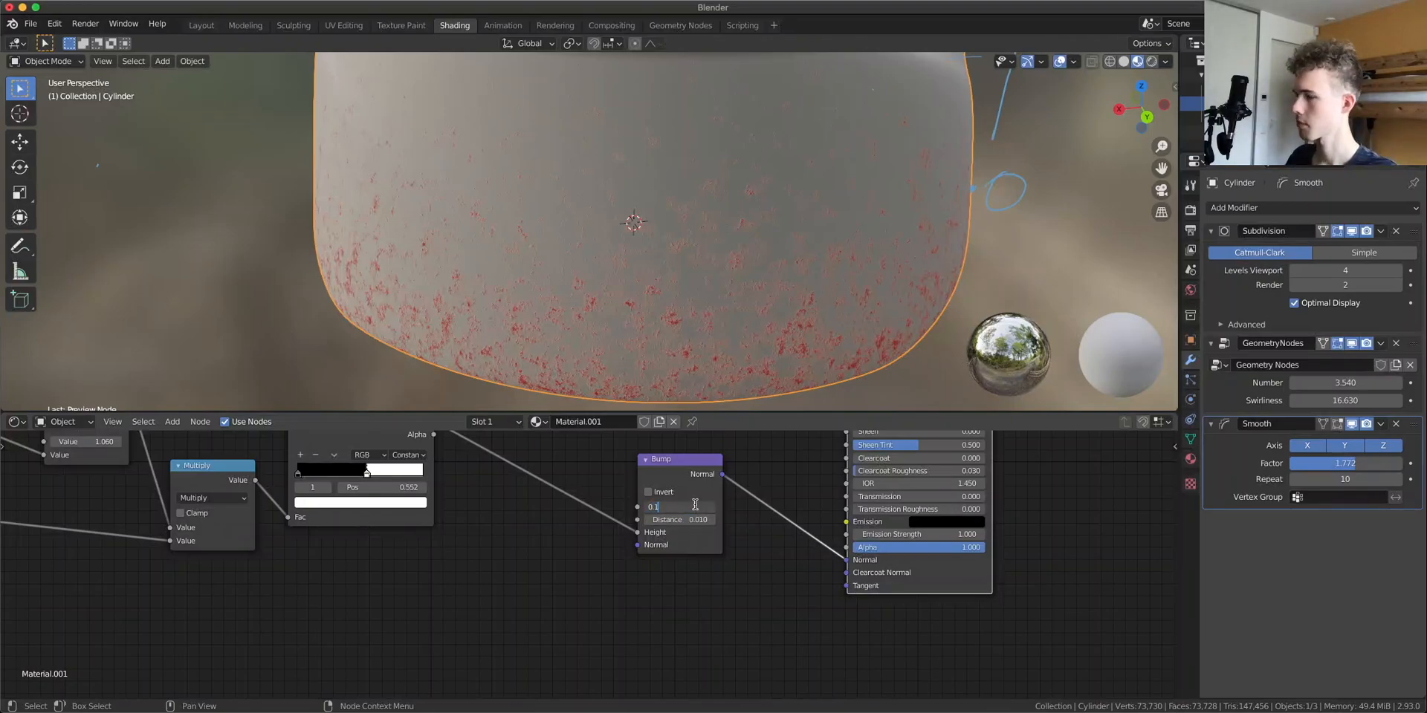
key(Return)
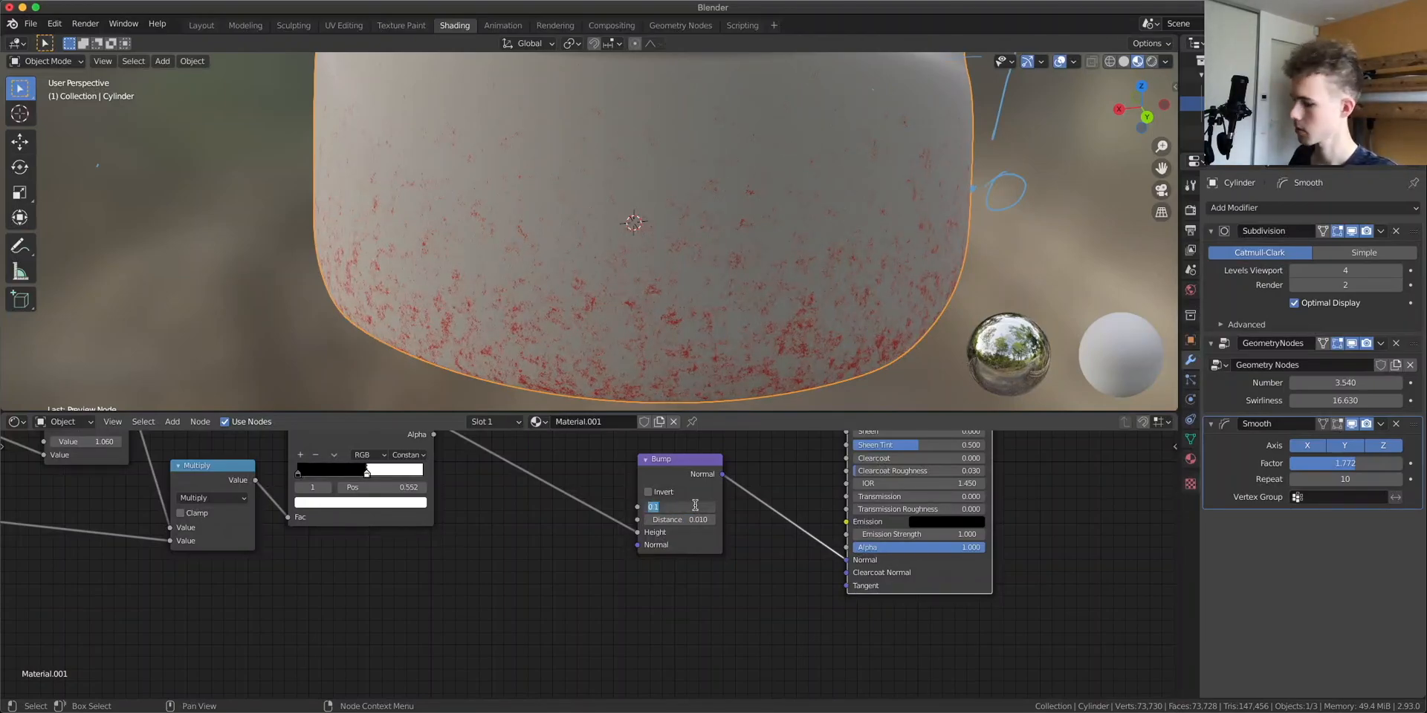
text(00)
Switch to the Layout workspace
scroll(754, 265, down, 4)
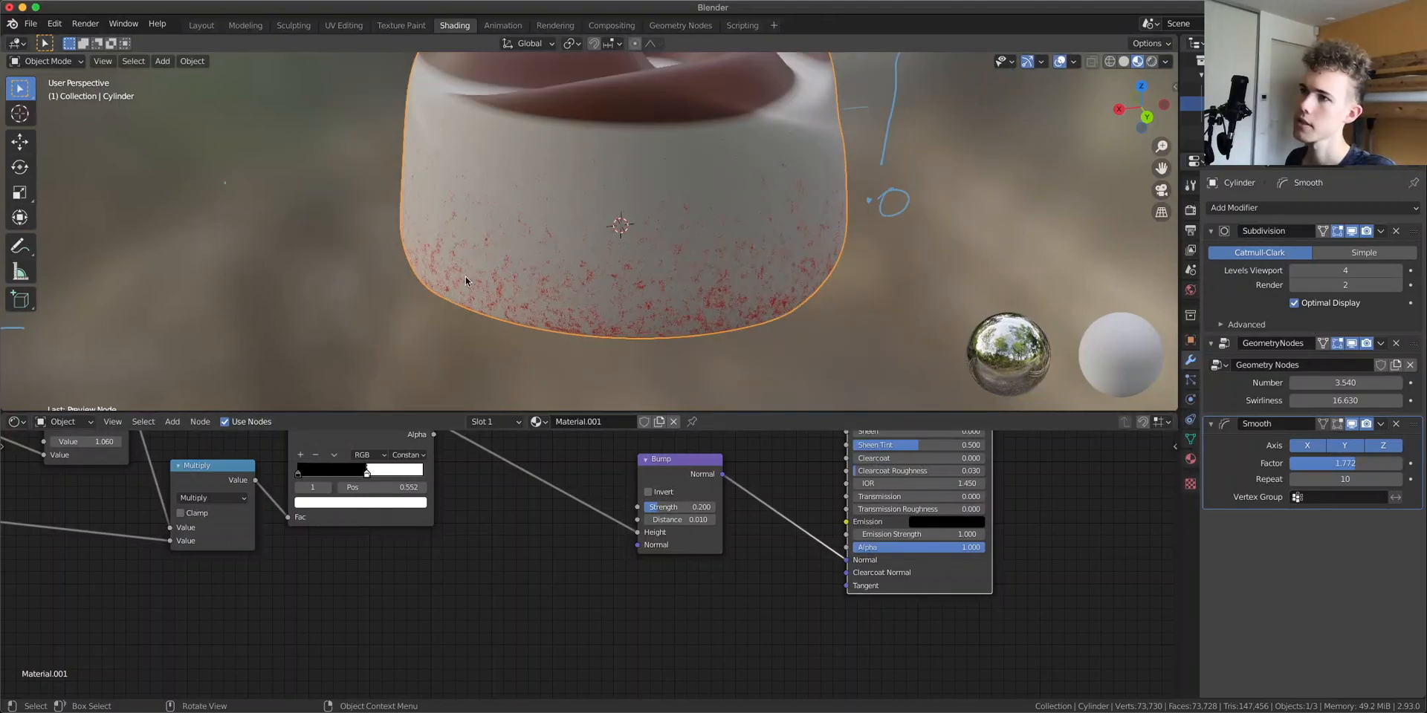
click(870, 281)
scroll(870, 281, down, 4)
mouse_move(870, 281)
middle_down()
mouse_move(1013, 245)
mouse_move(847, 276)
middle_up()
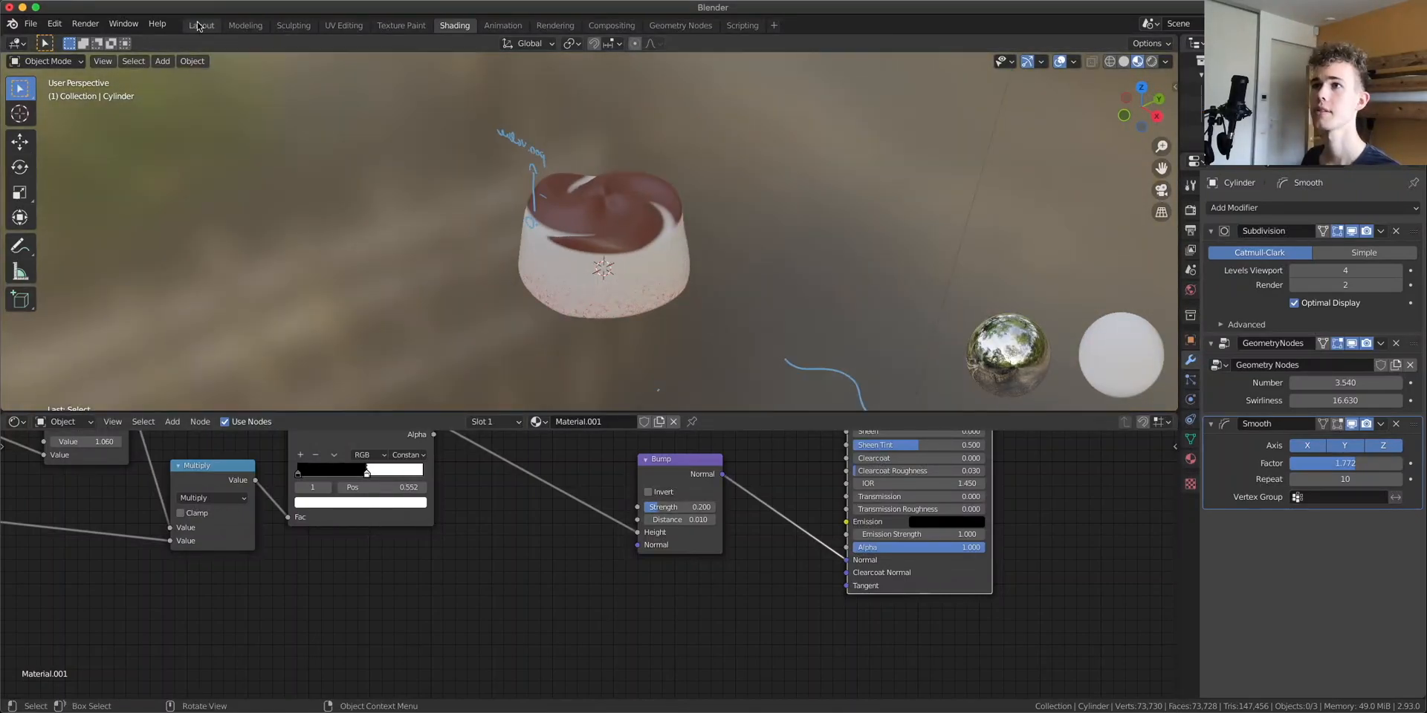
click(200, 26)
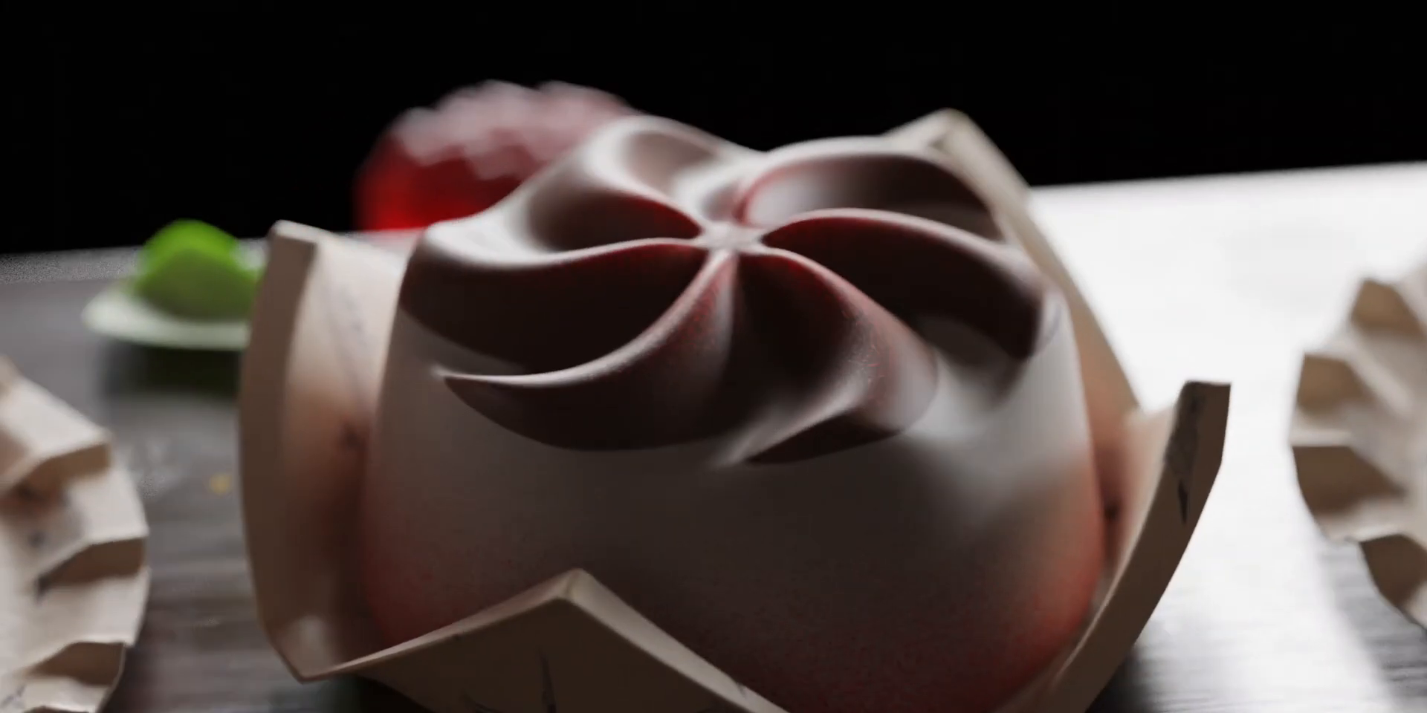